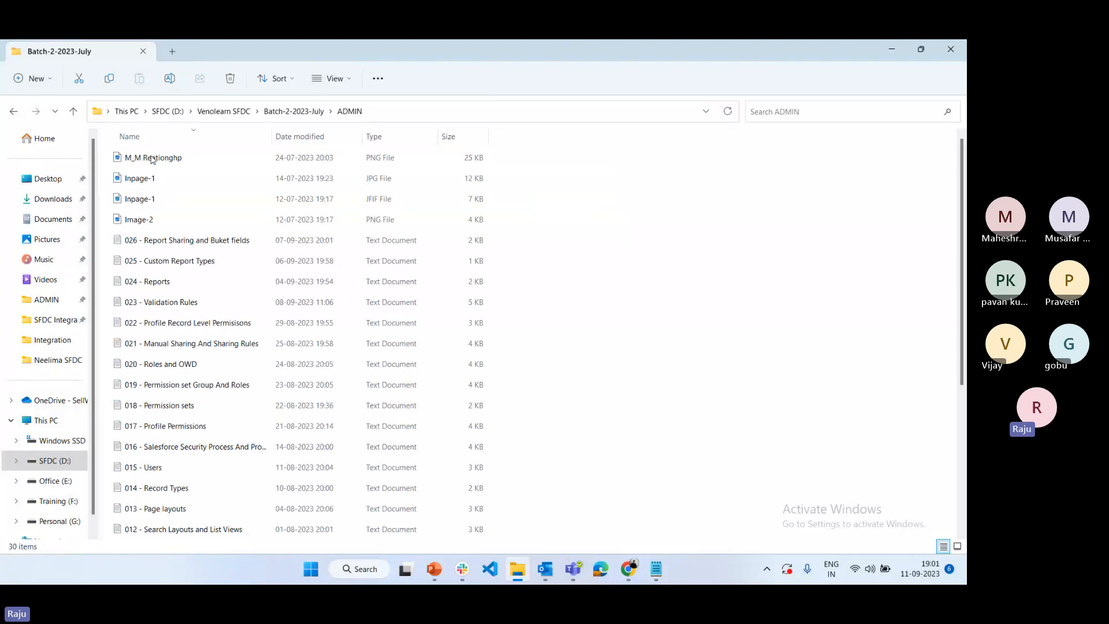
Open and close the "026 - Report Sharing and Buket fields" notes, and bring up the Salesforce home page in Chrome
{"action": "left_click", "coordinate": [222, 248]}
{"action": "double_click", "coordinate": [223, 249]}
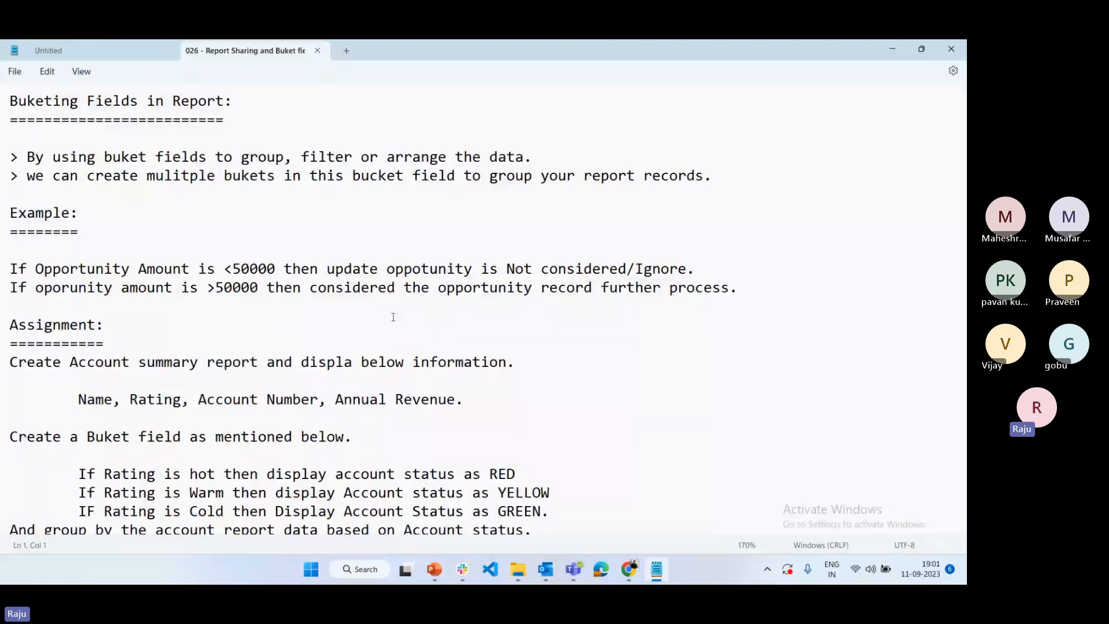
{"action": "left_click", "coordinate": [319, 53]}
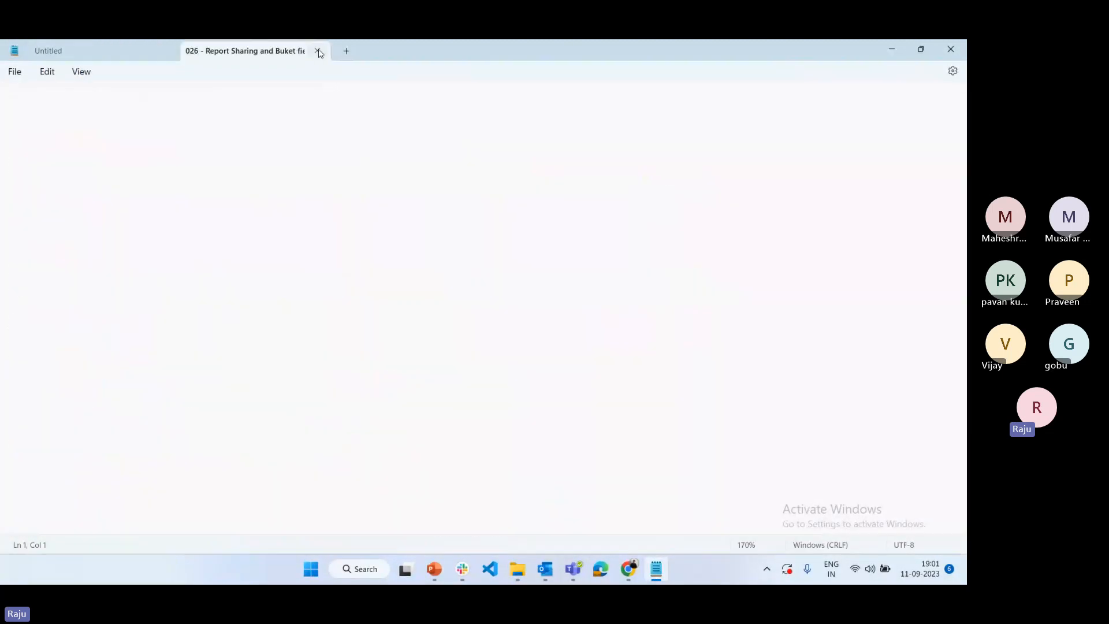
{"action": "left_click", "coordinate": [628, 569]}
{"action": "left_click", "coordinate": [497, 511]}
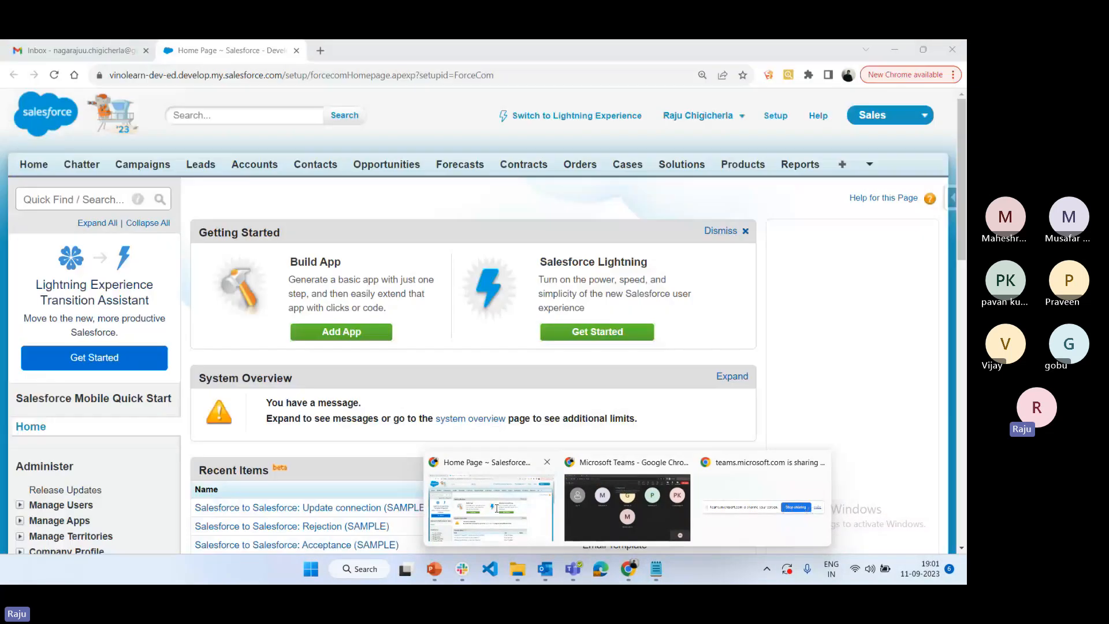
Switch to the empty Notepad document and write the heading "Dashboards:" underlined with a row of equals signs
{"action": "left_click", "coordinate": [655, 579]}
{"action": "type", "text": "Dashboa"}
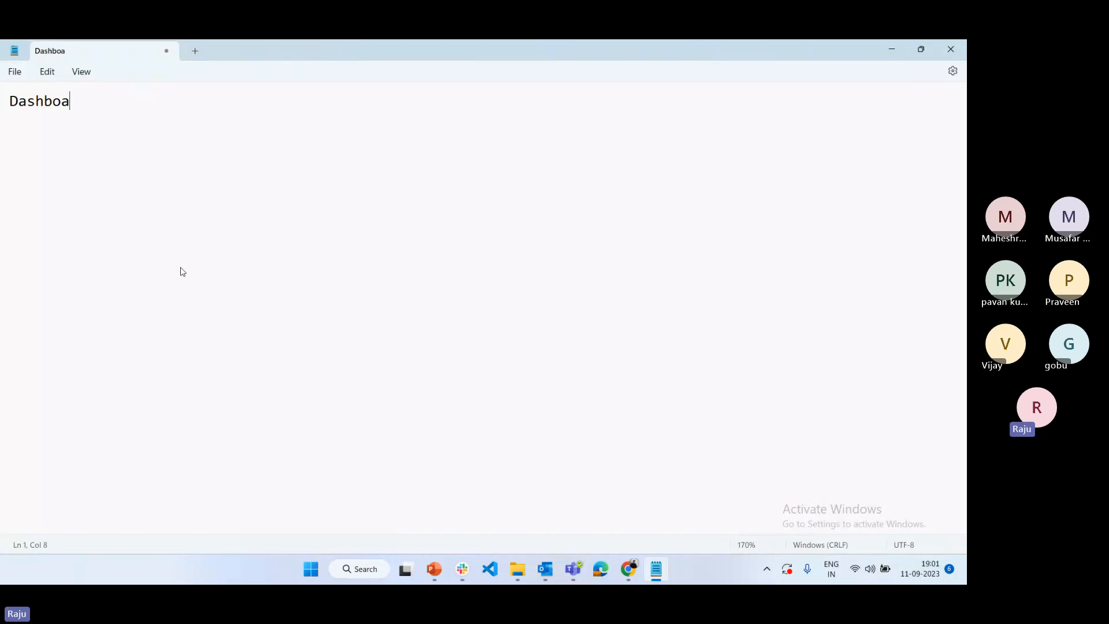
{"action": "type", "text": "rds:"}
{"action": "key", "text": "Return"}
{"action": "type", "text": "="}
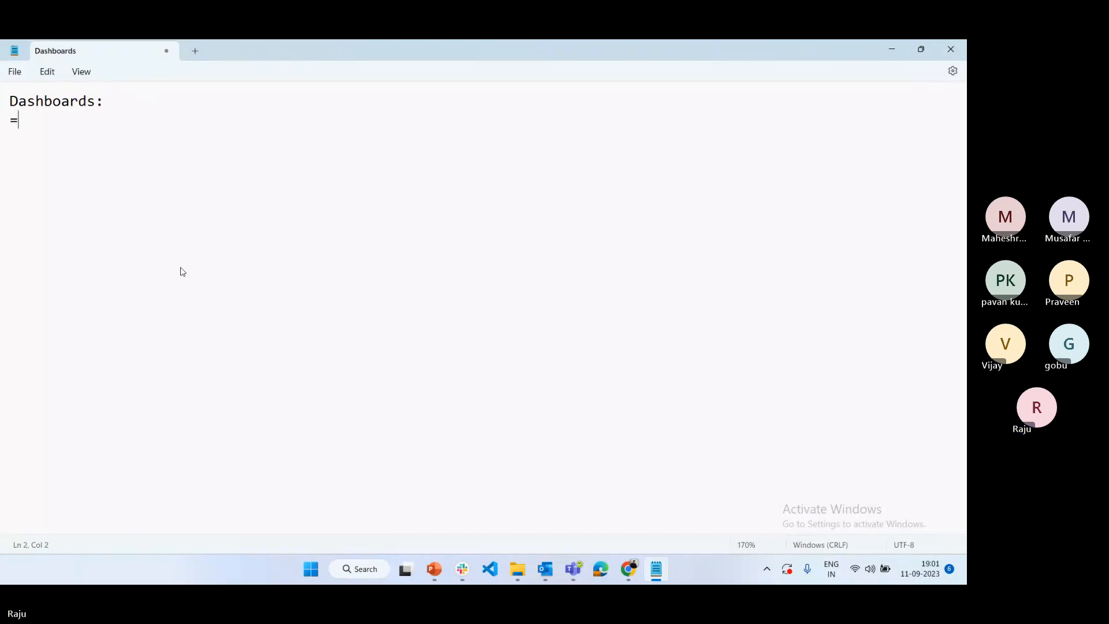
{"action": "type", "text": "========="}
{"action": "key", "text": "Return"}
{"action": "key", "text": "Return"}
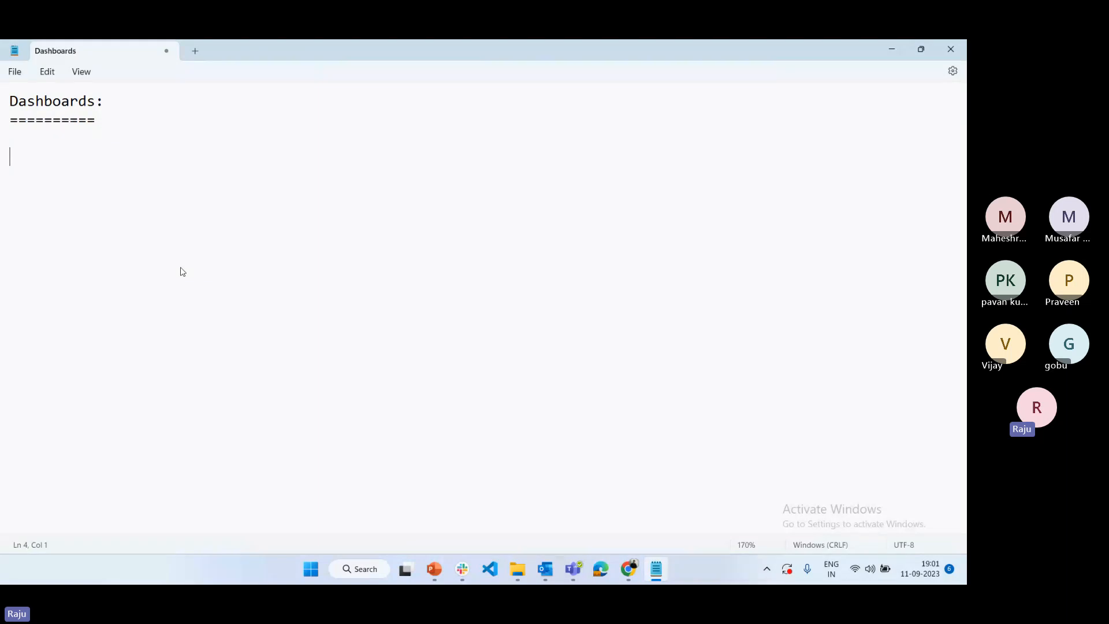
Add the first note below the heading: "> Pictorial representation of the report."
{"action": "type", "text": "> Pictorial representation og"}
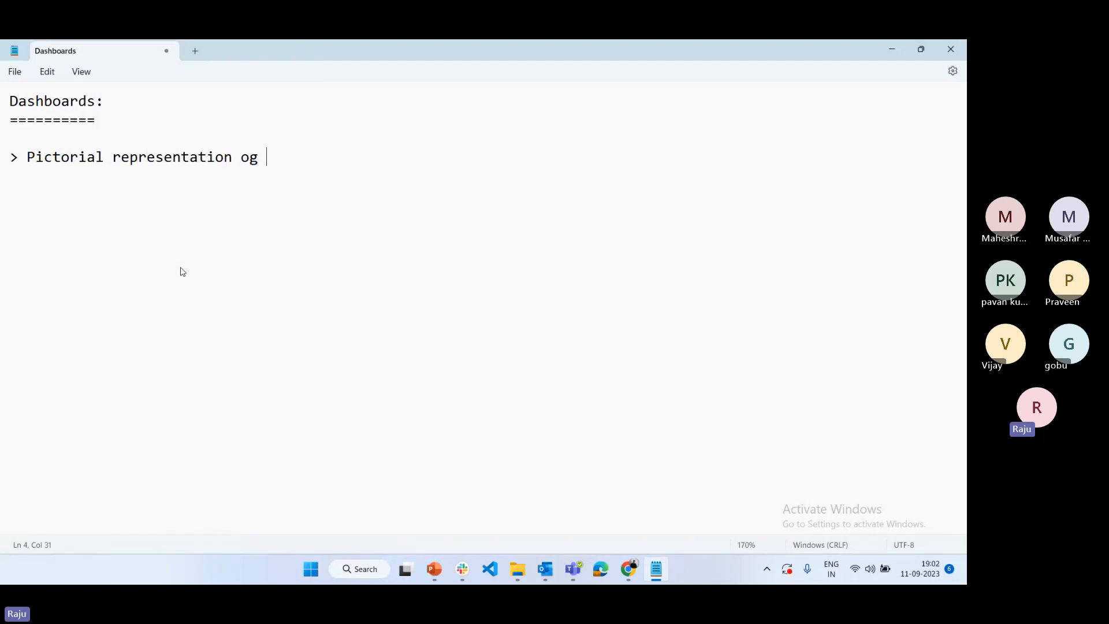
{"action": "key", "text": "BackSpace"}
{"action": "type", "text": "f the report."}
Add the second note on a new line: "> Without reports not possible to create a dashboards."
{"action": "key", "text": "Return"}
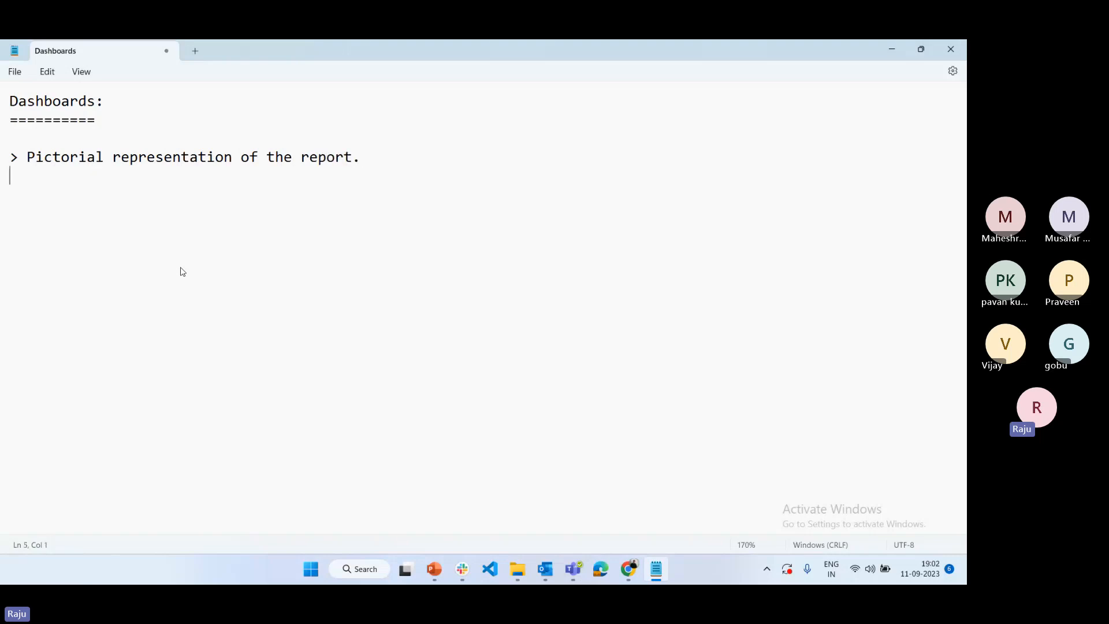
{"action": "type", "text": ">"}
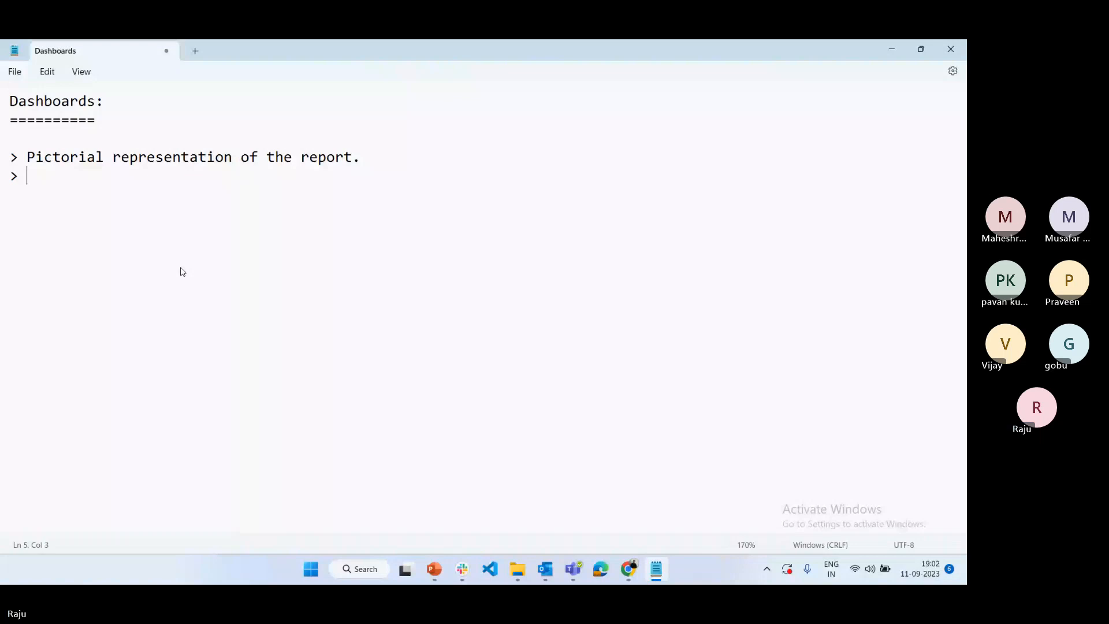
{"action": "type", "text": "Without reports"}
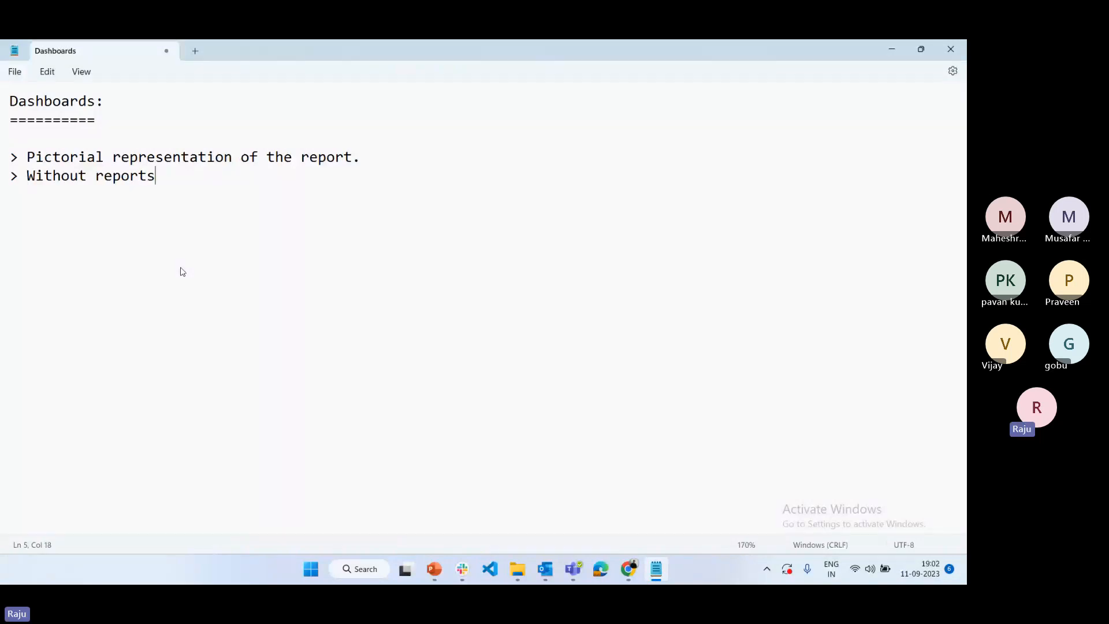
{"action": "type", "text": " not possible "}
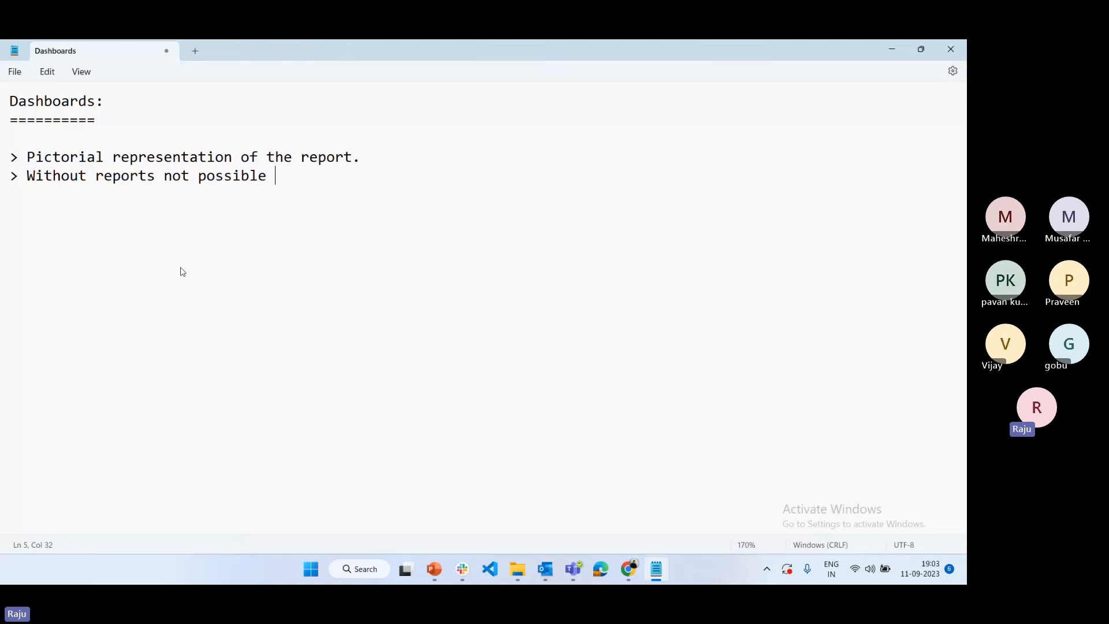
{"action": "type", "text": "to create "}
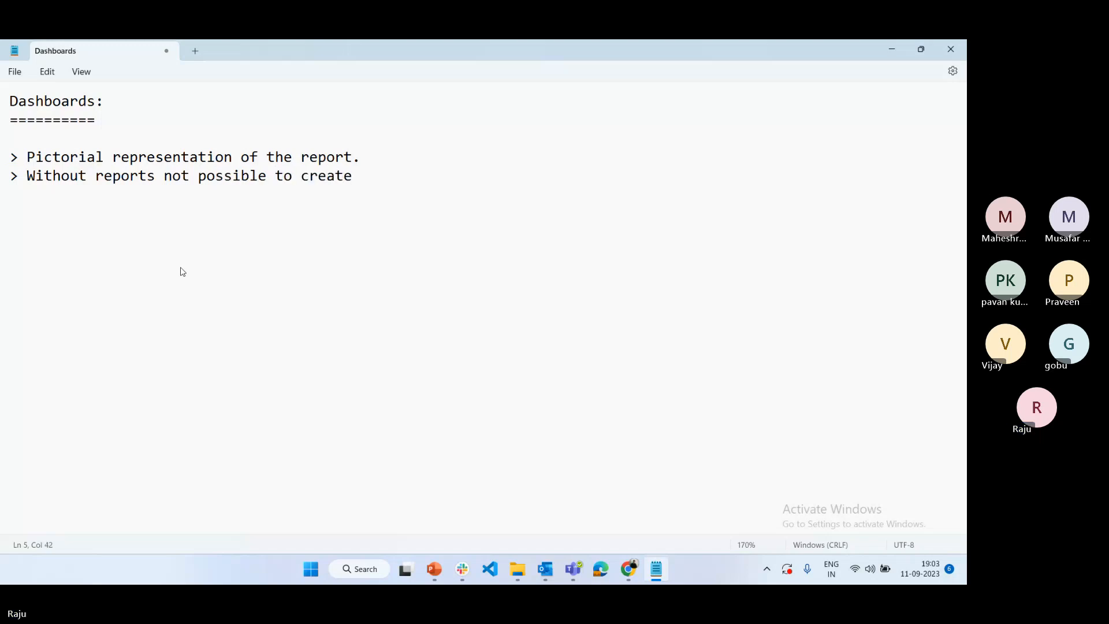
{"action": "type", "text": "a dashb"}
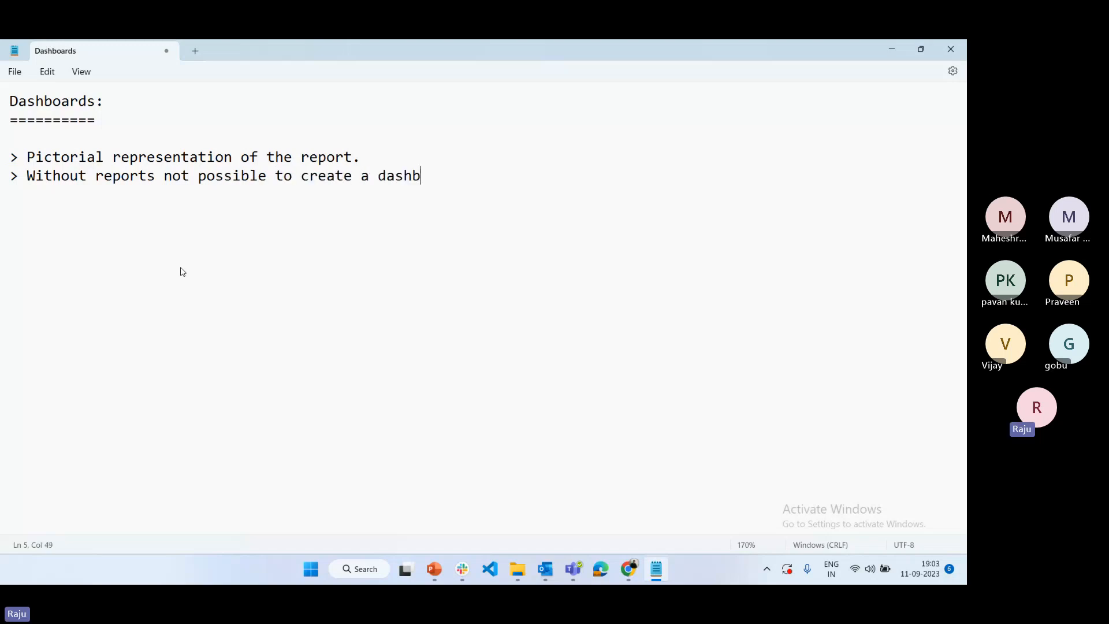
{"action": "type", "text": "oad"}
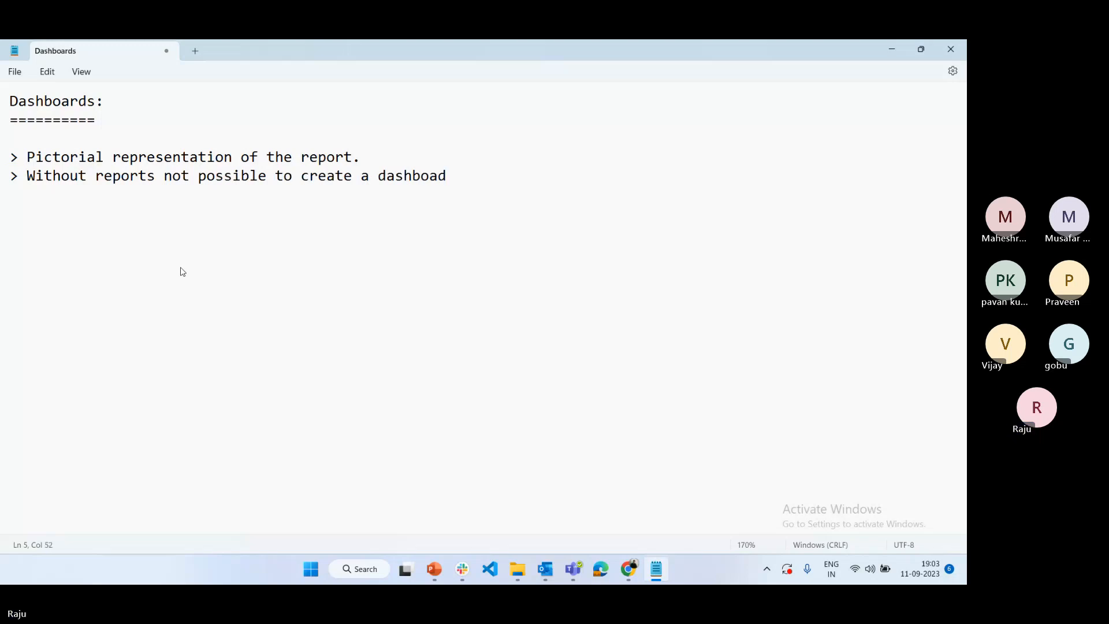
{"action": "key", "text": "BackSpace"}
{"action": "key", "text": "BackSpace"}
{"action": "type", "text": "rd"}
{"action": "key", "text": "BackSpace"}
{"action": "key", "text": "BackSpace"}
{"action": "type", "text": "ards."}
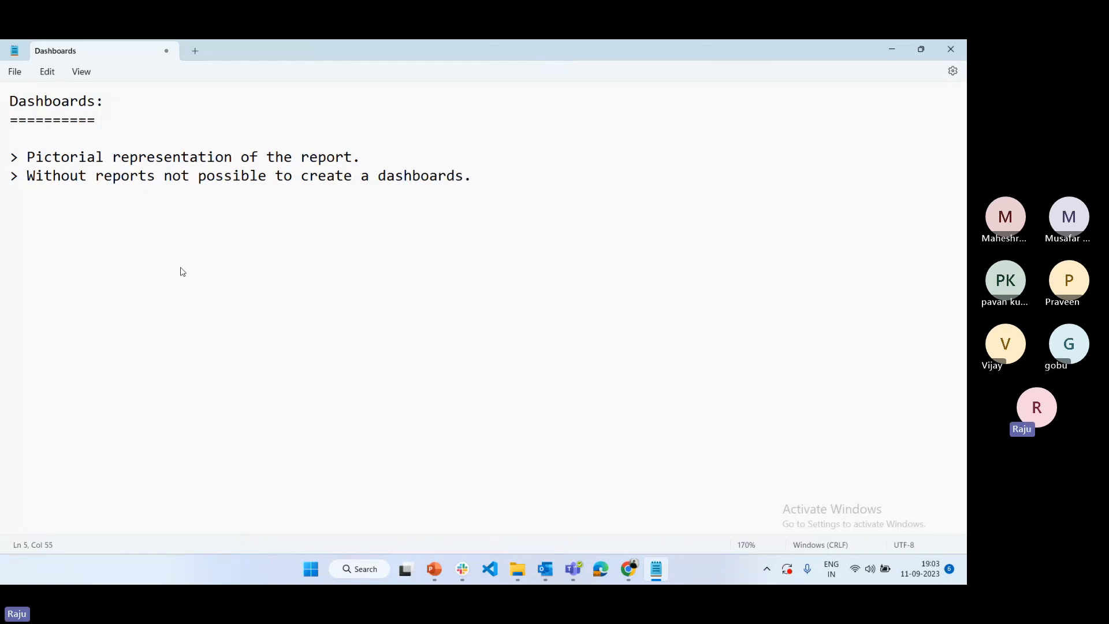
Start a third note line containing only the ">" marker
{"action": "key", "text": "Return"}
{"action": "type", "text": "> In"}
{"action": "key", "text": "BackSpace"}
{"action": "key", "text": "BackSpace"}
{"action": "key", "text": "BackSpace"}
Switch to Salesforce in Chrome and open the AccountSummary Data report from the reports list
{"action": "left_click", "coordinate": [628, 569]}
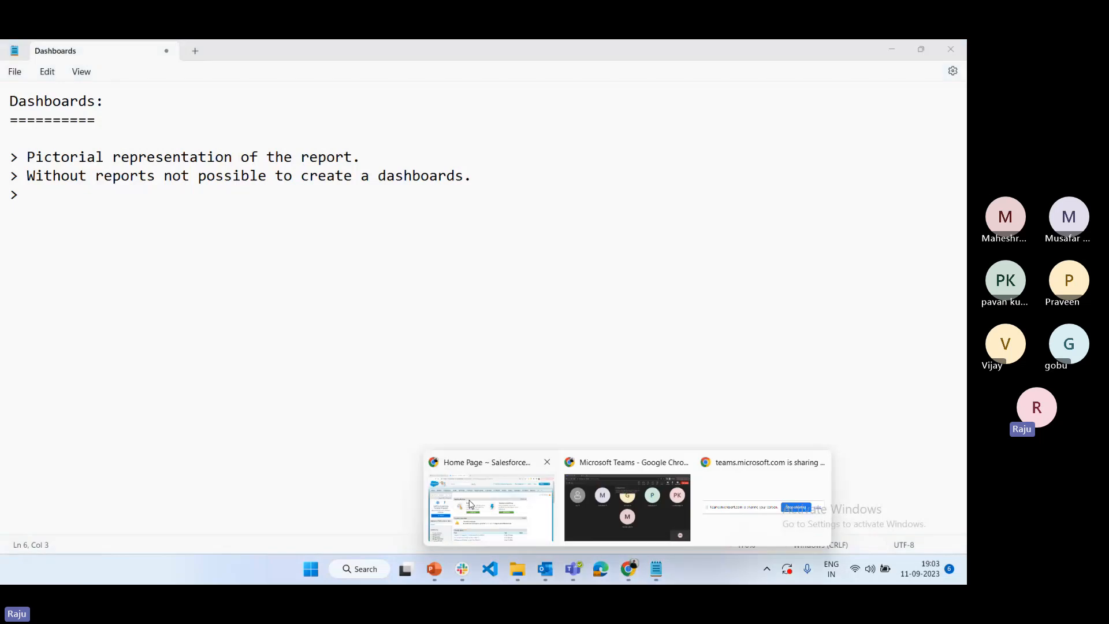
{"action": "left_click", "coordinate": [470, 504]}
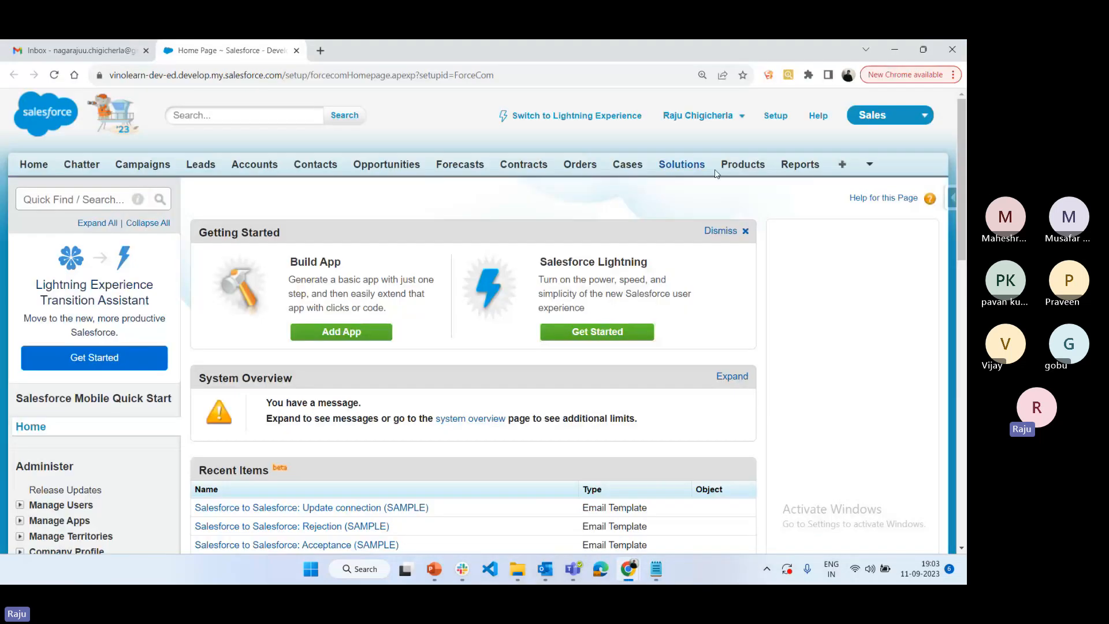
{"action": "left_click", "coordinate": [792, 164]}
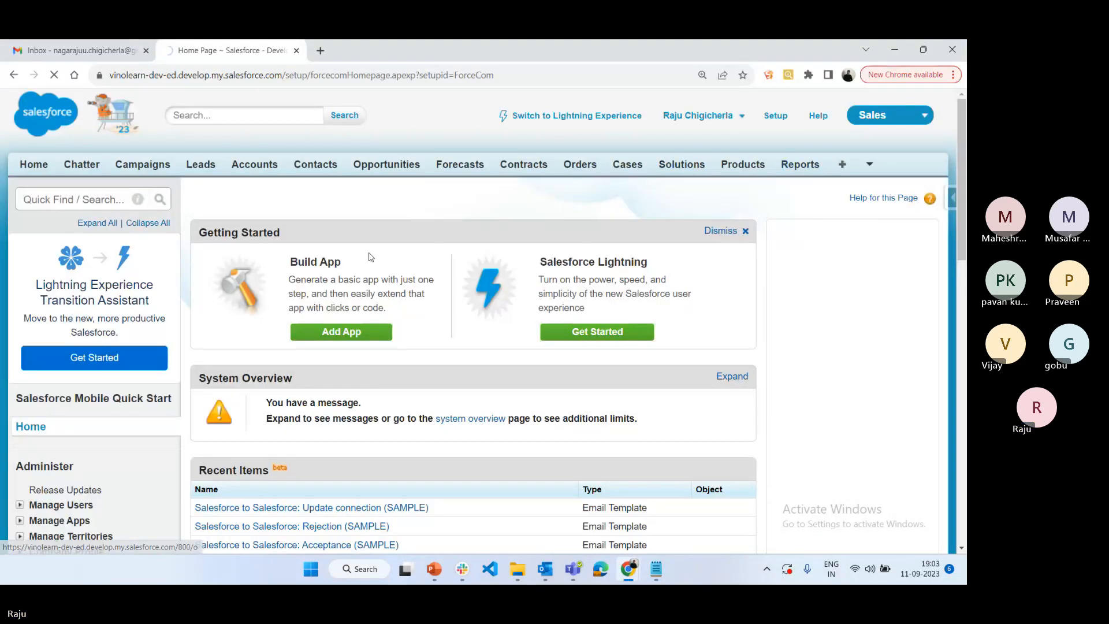
{"action": "left_click", "coordinate": [506, 388]}
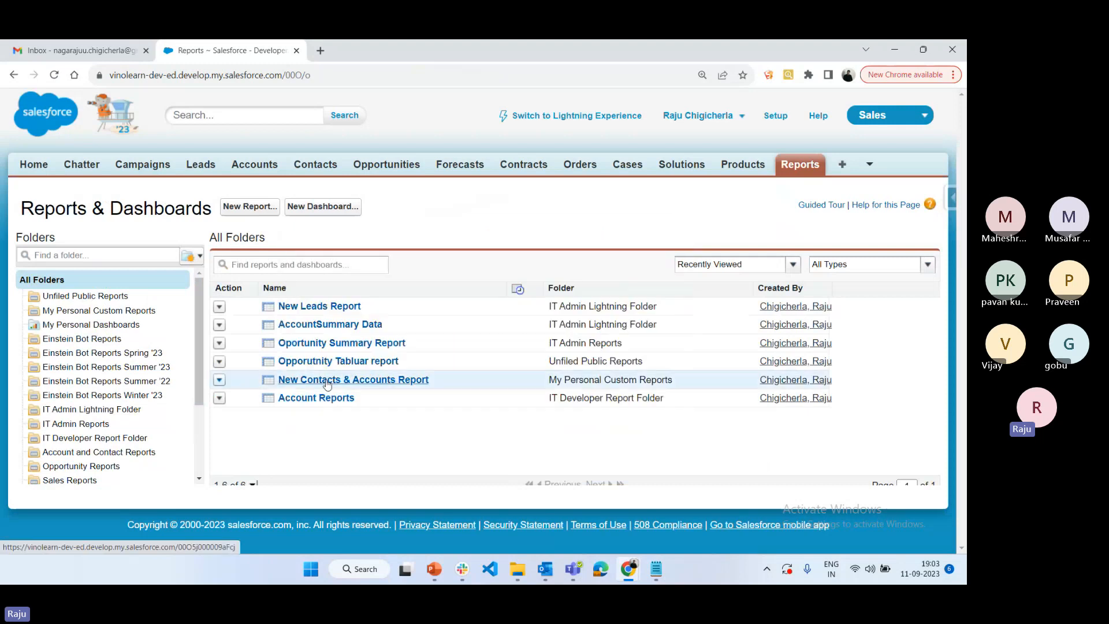
{"action": "left_click", "coordinate": [332, 327]}
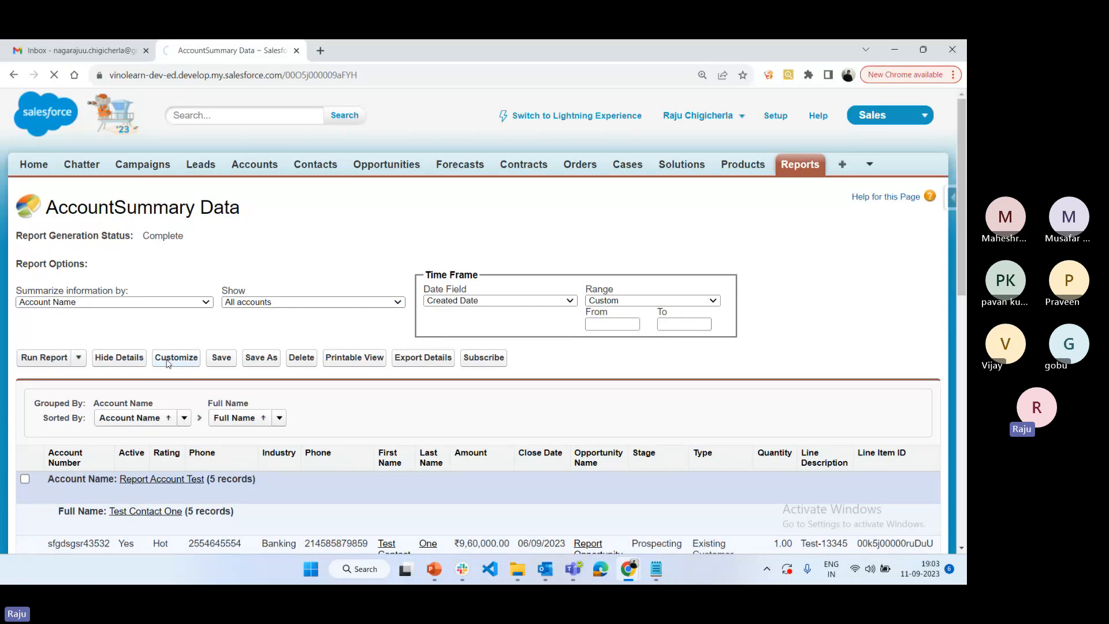
Customize the AccountSummary Data report with a vertical column chart of Record Count by Account Name and view it in the preview
{"action": "left_click", "coordinate": [168, 359]}
{"action": "left_click", "coordinate": [398, 334]}
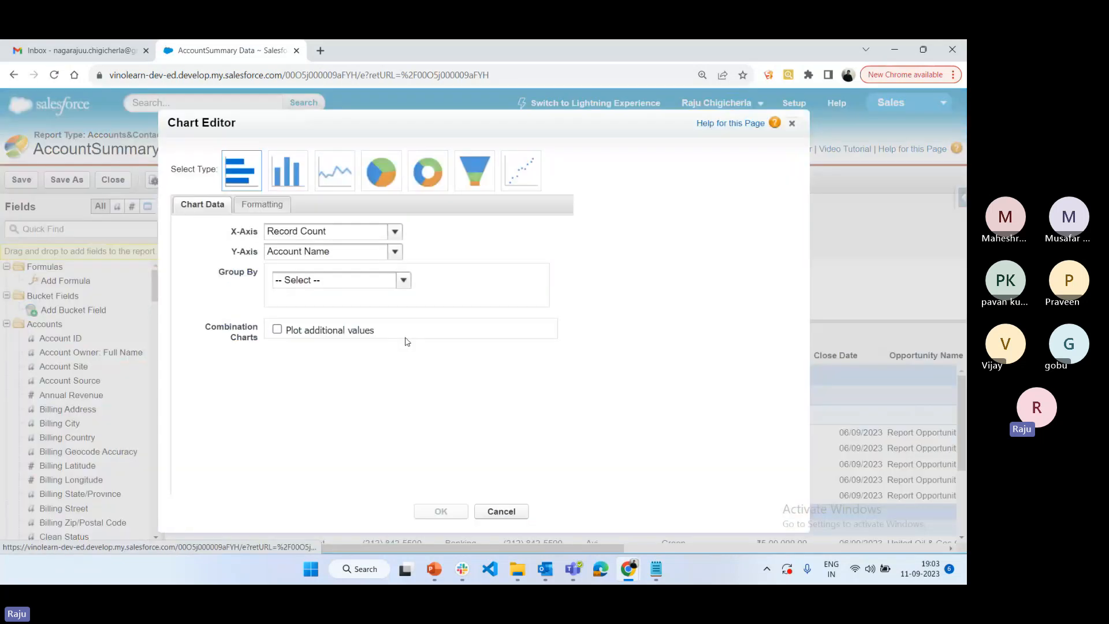
{"action": "left_click", "coordinate": [288, 171]}
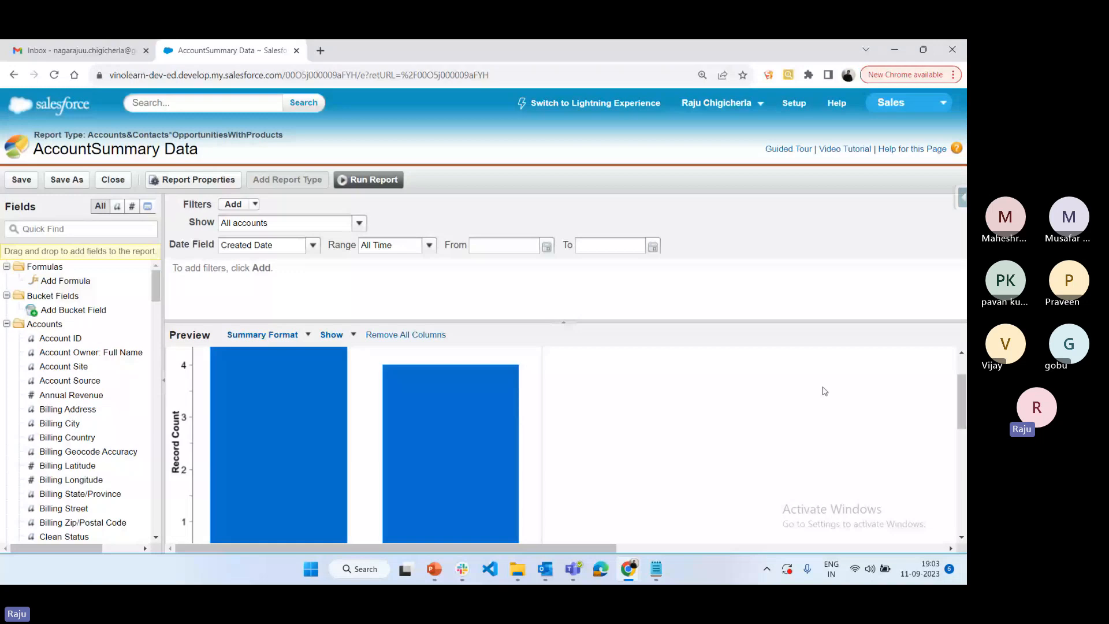
{"action": "scroll", "coordinate": [802, 388], "scroll_direction": "down", "scroll_amount": 2}
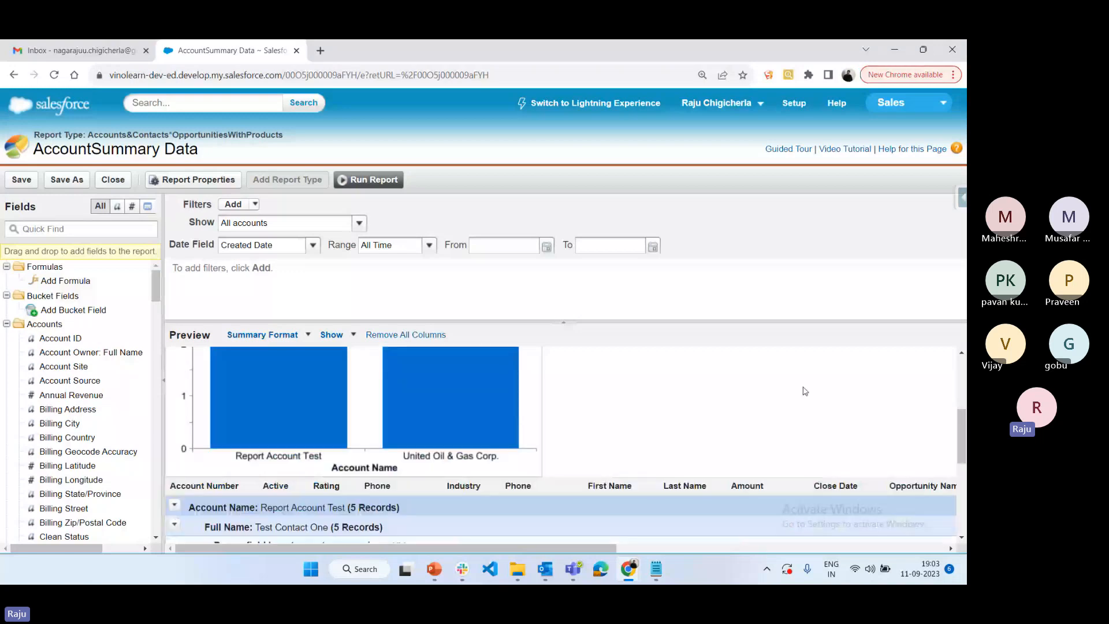
Return to Notepad and complete the third note as "In single dashboard we can access multiple reports to display."
{"action": "left_click", "coordinate": [656, 568]}
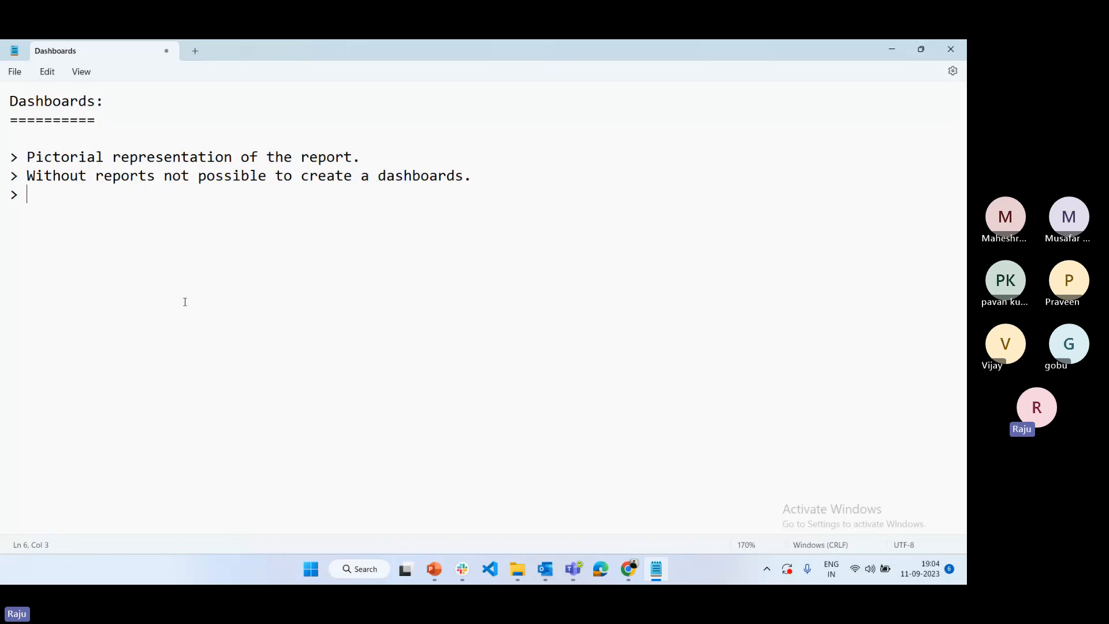
{"action": "type", "text": "In single dashbvoar"}
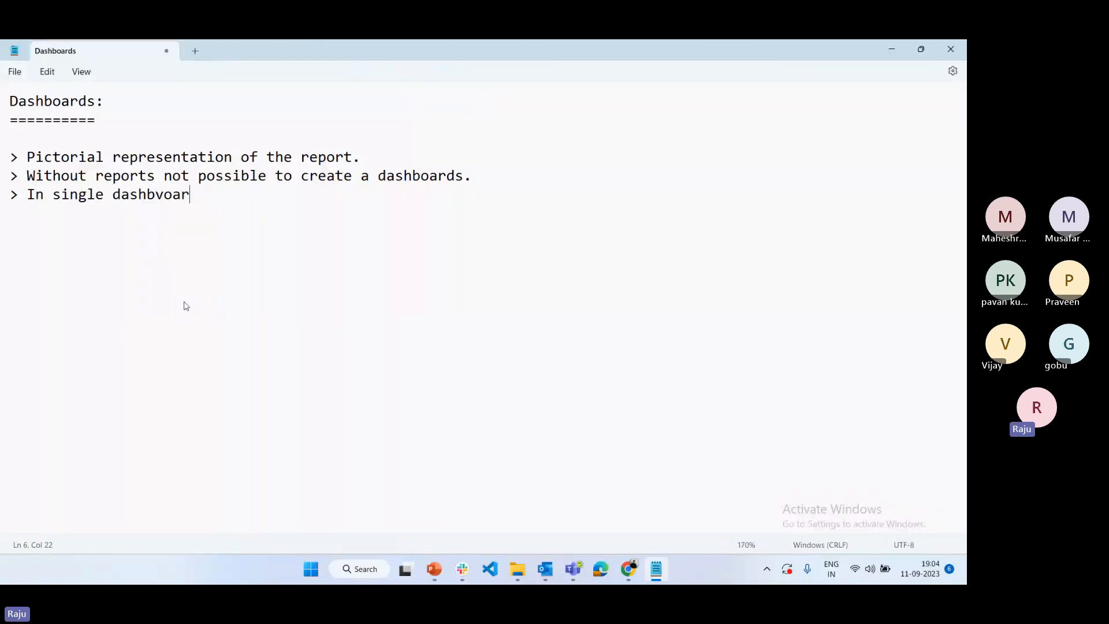
{"action": "key", "text": "BackSpace"}
{"action": "key", "text": "BackSpace"}
{"action": "key", "text": "BackSpace"}
{"action": "key", "text": "BackSpace"}
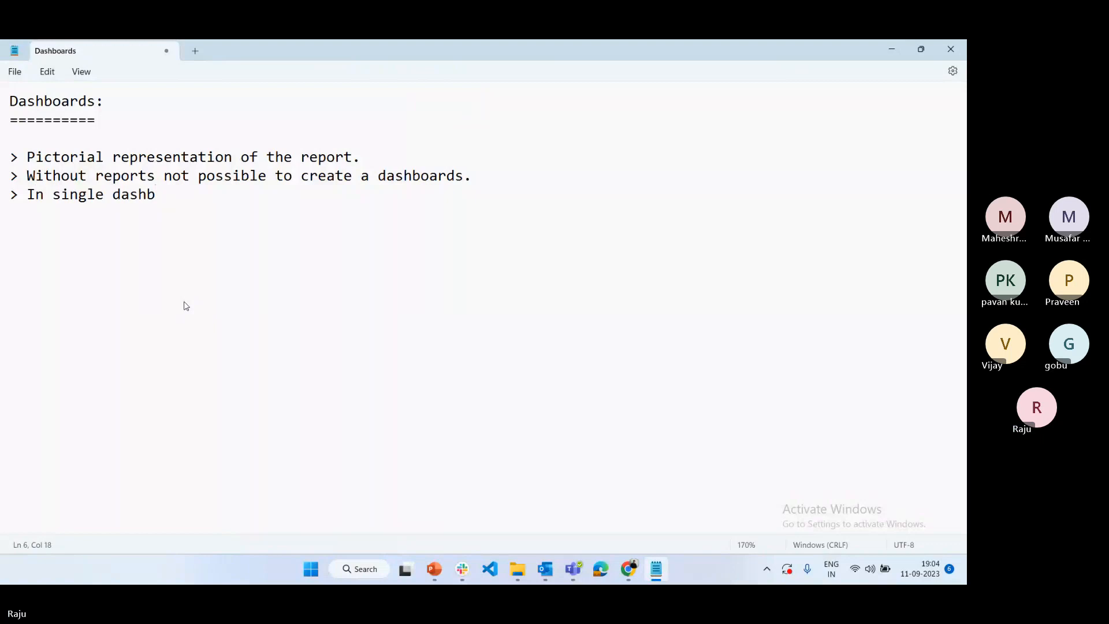
{"action": "type", "text": "oard we can access multip"}
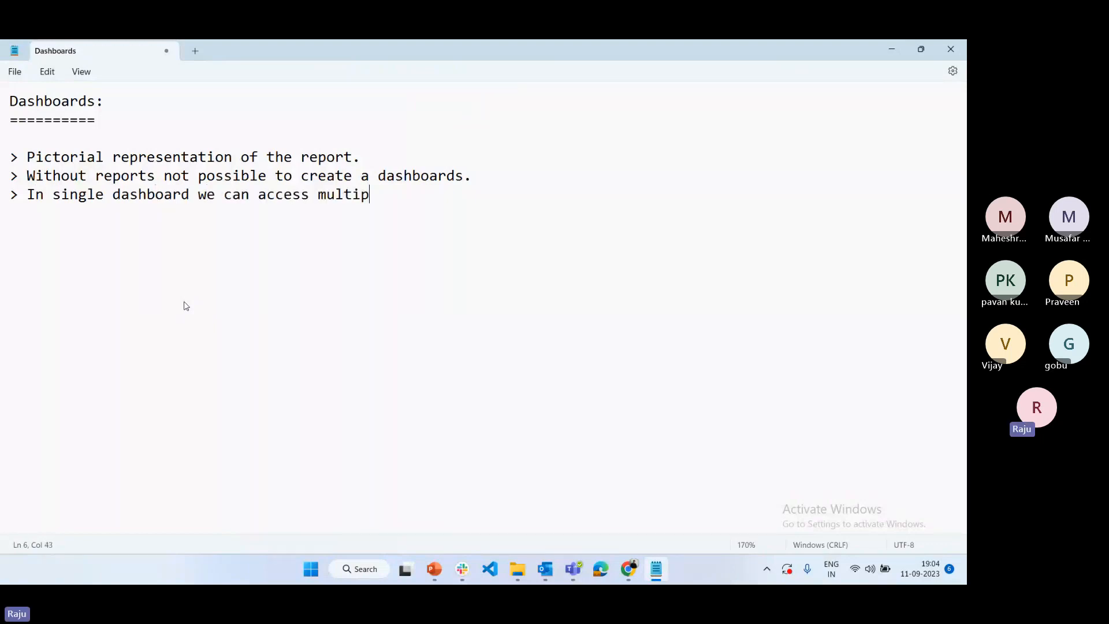
{"action": "type", "text": "le reports to displa"}
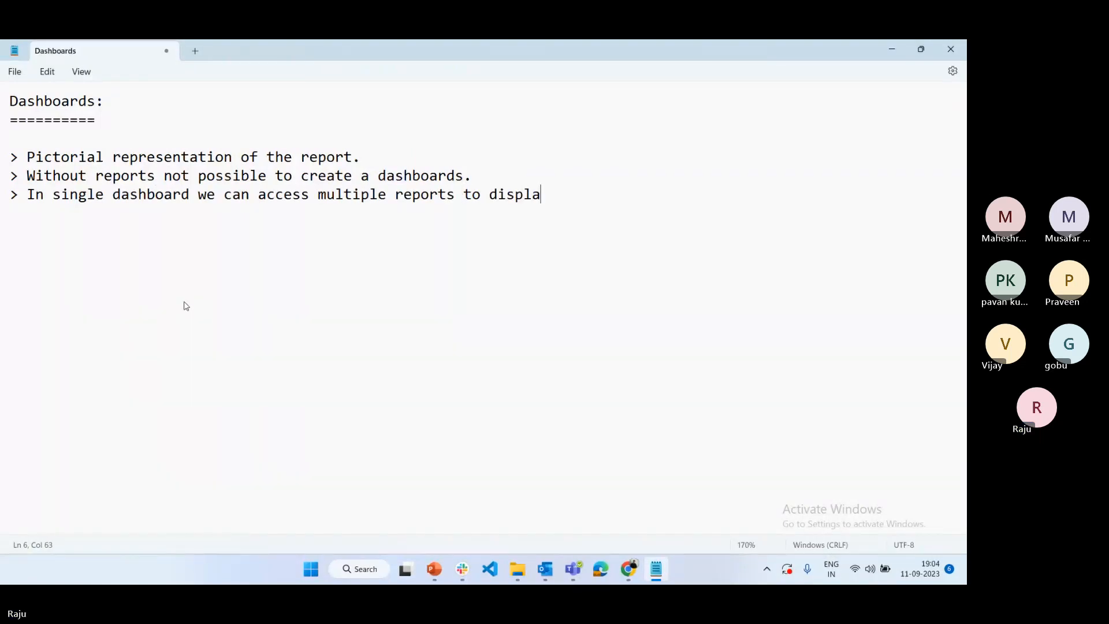
{"action": "type", "text": "y."}
Start a fourth note on a new line reading "> Alteast one grouping field is required to display"
{"action": "key", "text": "Return"}
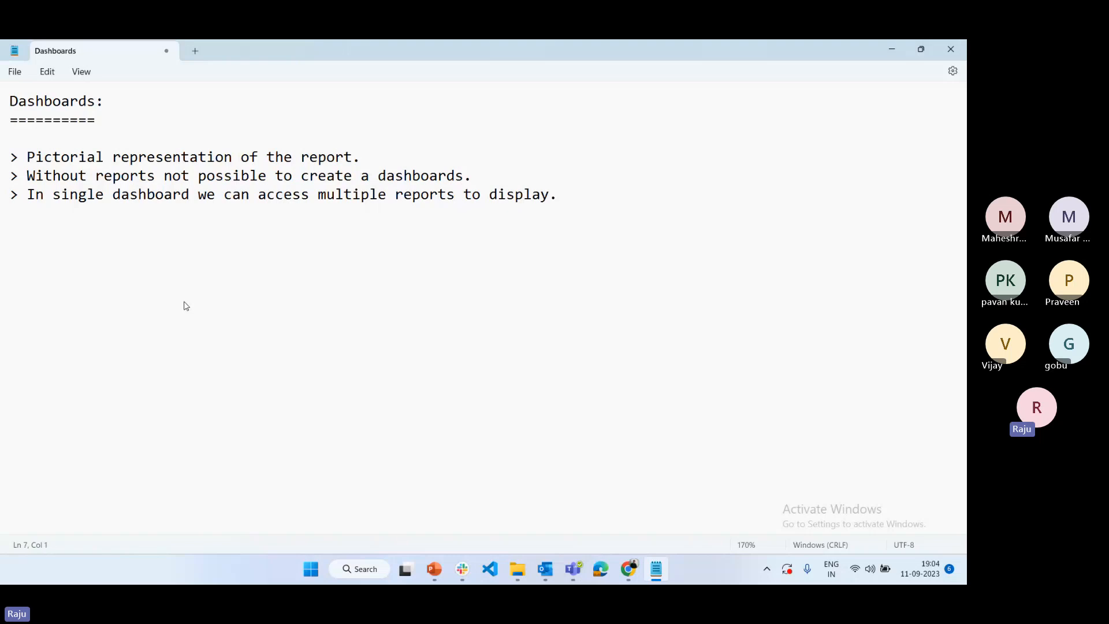
{"action": "type", "text": "> Alteast one groupi"}
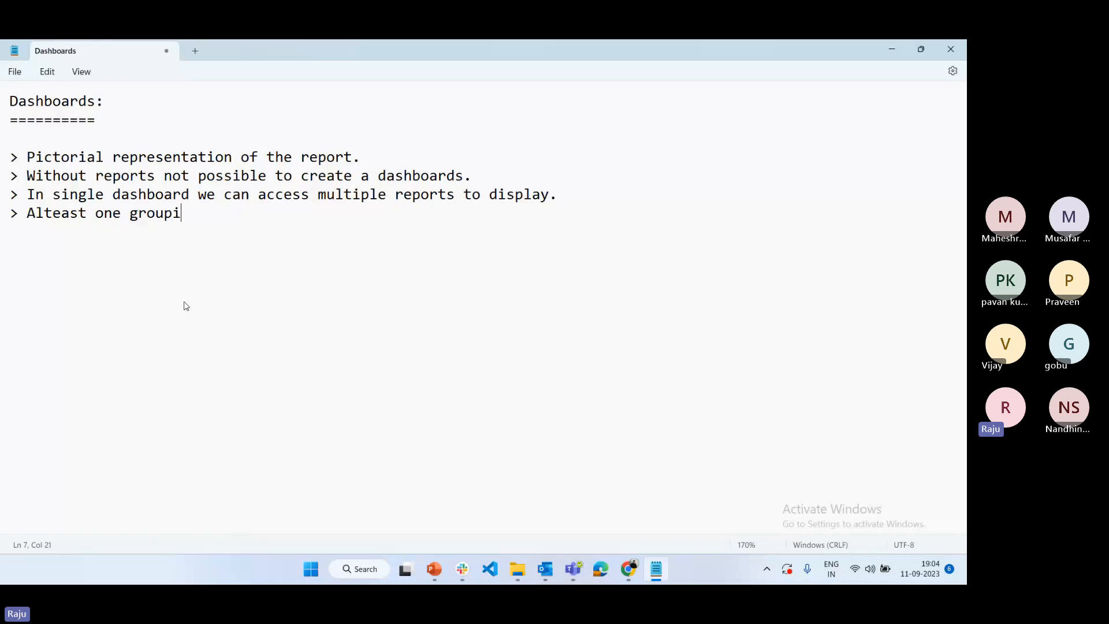
{"action": "type", "text": "ng fie"}
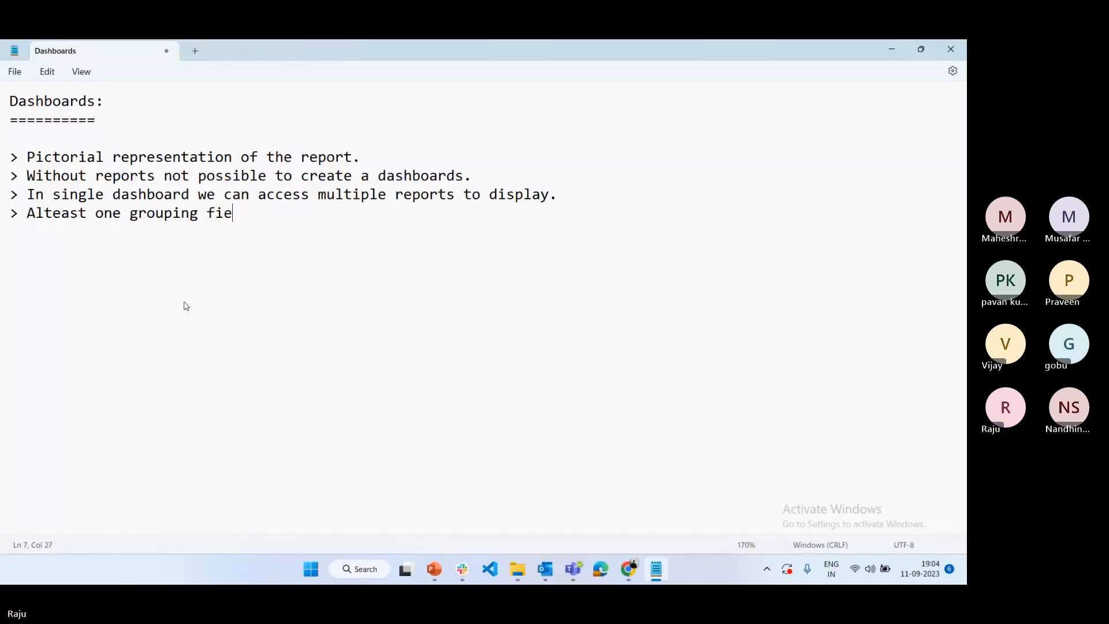
{"action": "type", "text": "ld is required to d"}
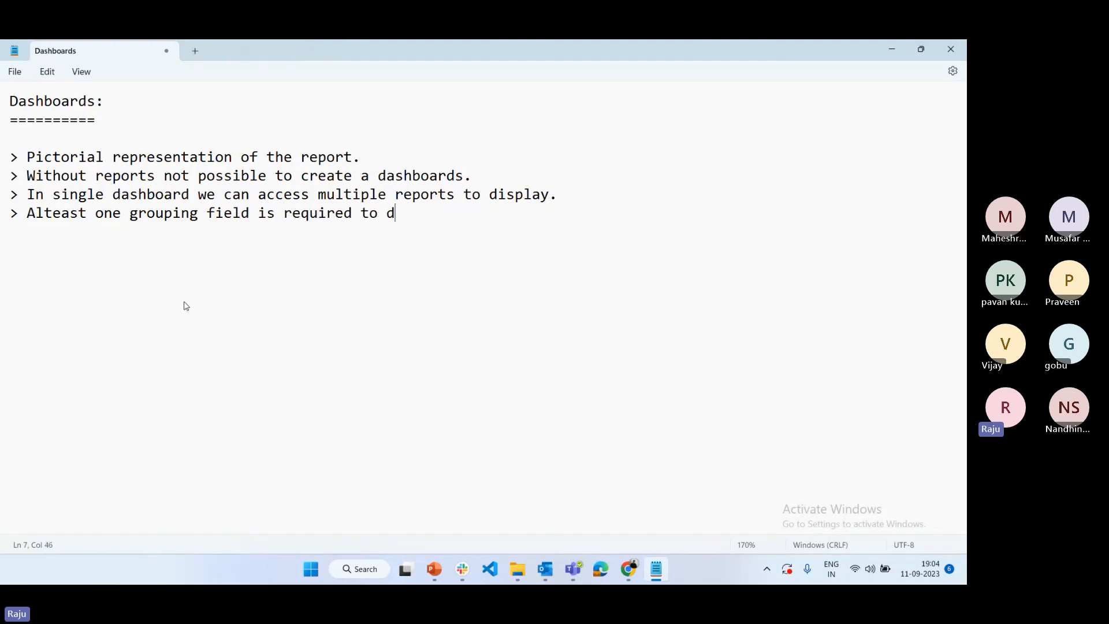
{"action": "type", "text": "isplay repor"}
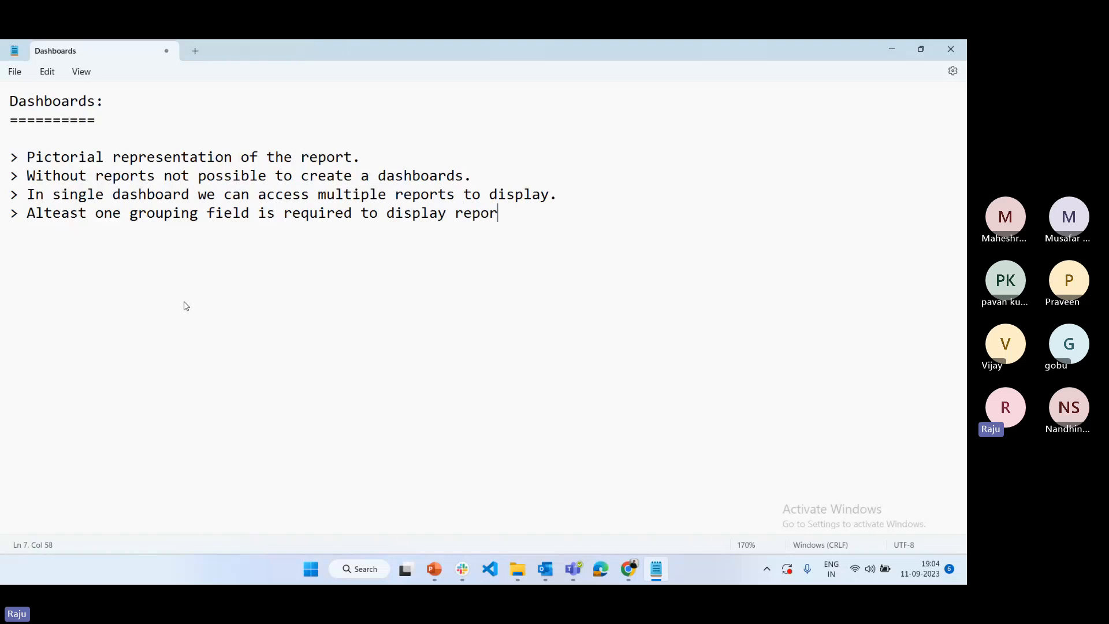
{"action": "type", "text": "t data into the a"}
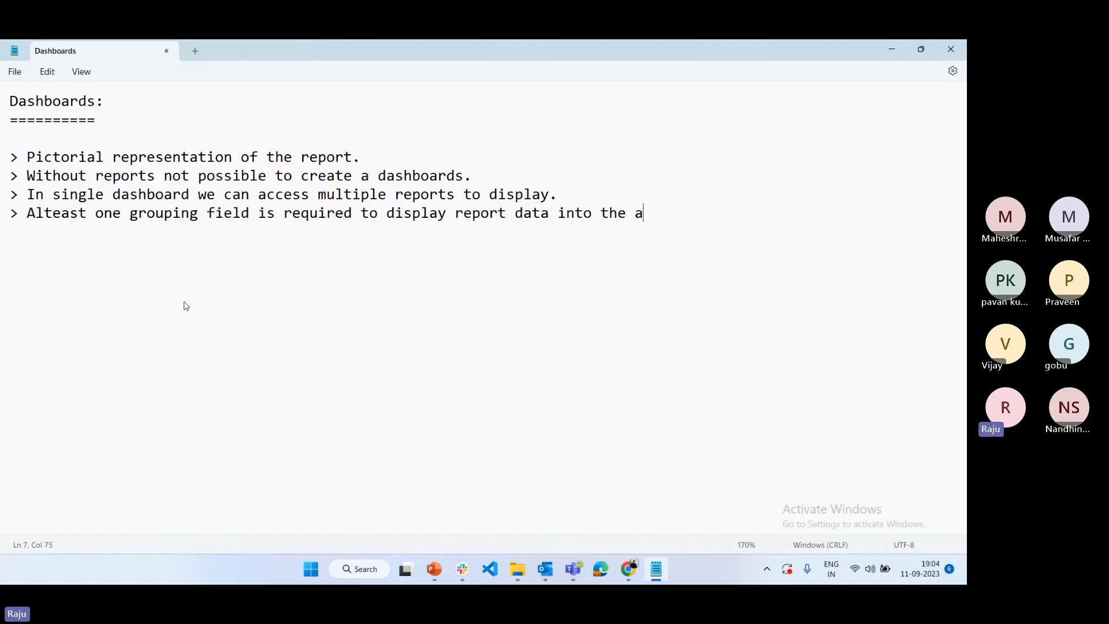
Complete the fourth note with "report data into the Dashboard."
{"action": "key", "text": "Caps_Lock"}
{"action": "key", "text": "BackSpace"}
{"action": "type", "text": "DA"}
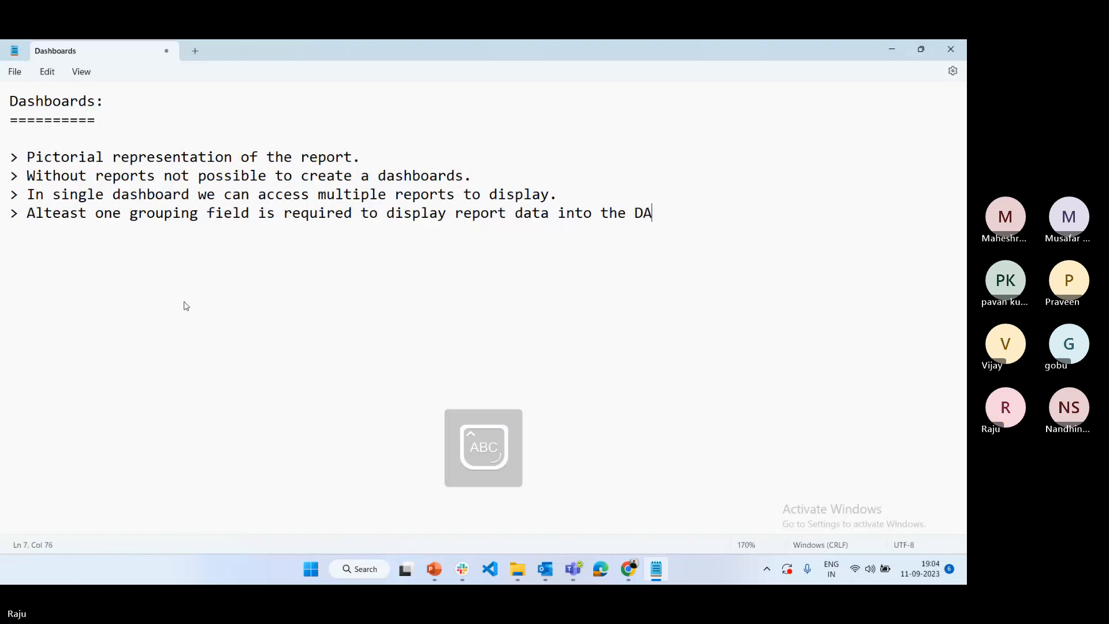
{"action": "key", "text": "BackSpace"}
{"action": "key", "text": "Caps_Lock"}
{"action": "type", "text": "ashboard."}
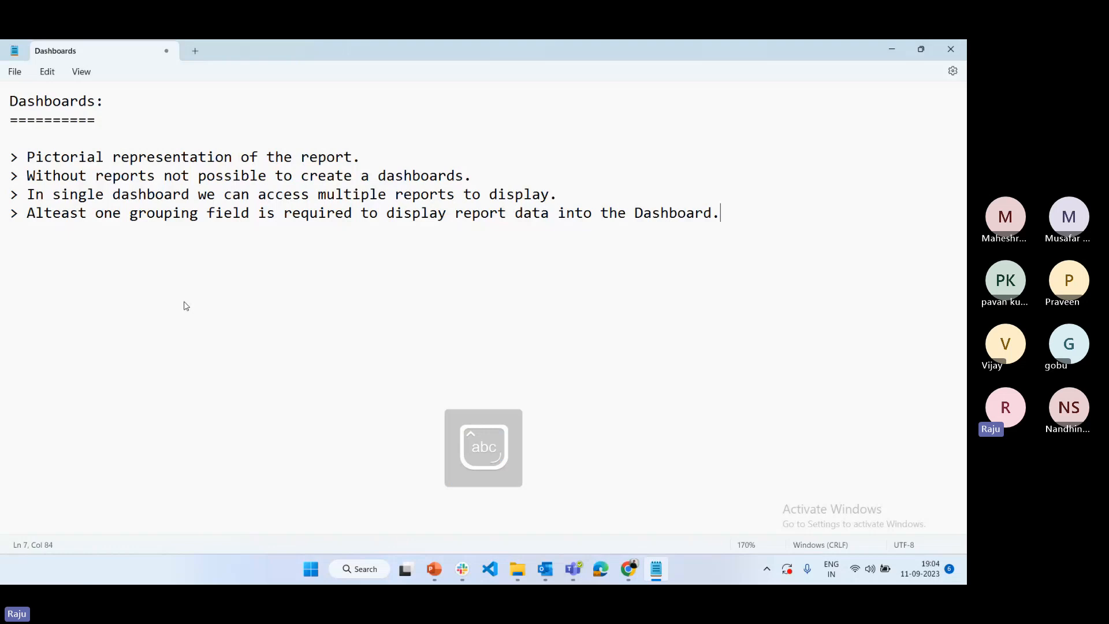
Add a fifth note reading "> It is standard object: API name: Dashboard"
{"action": "key", "text": "Return"}
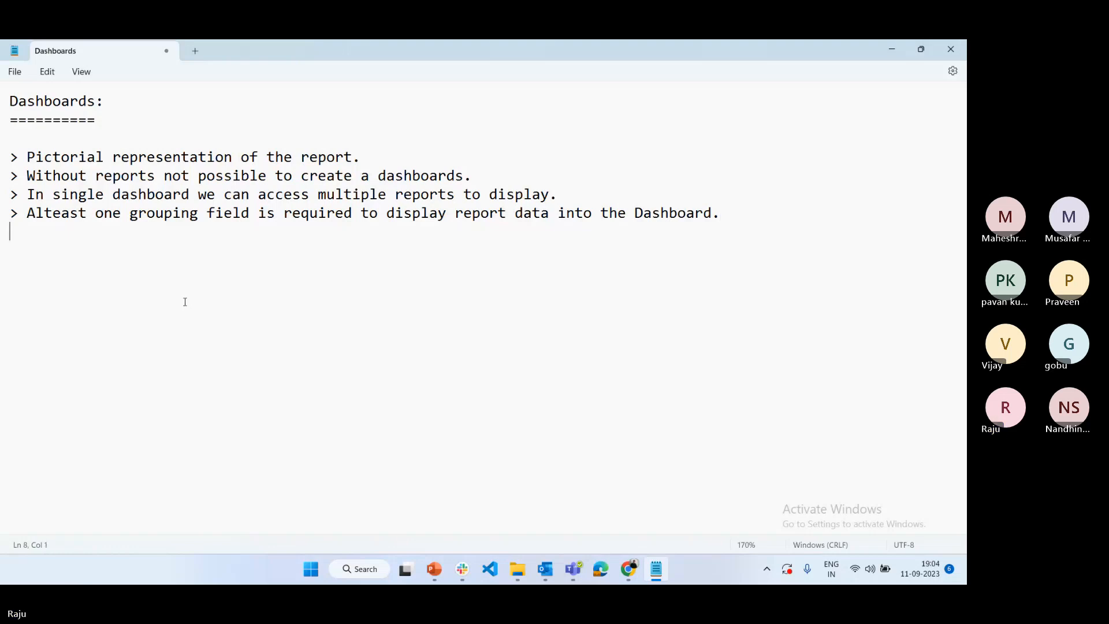
{"action": "type", "text": "> I"}
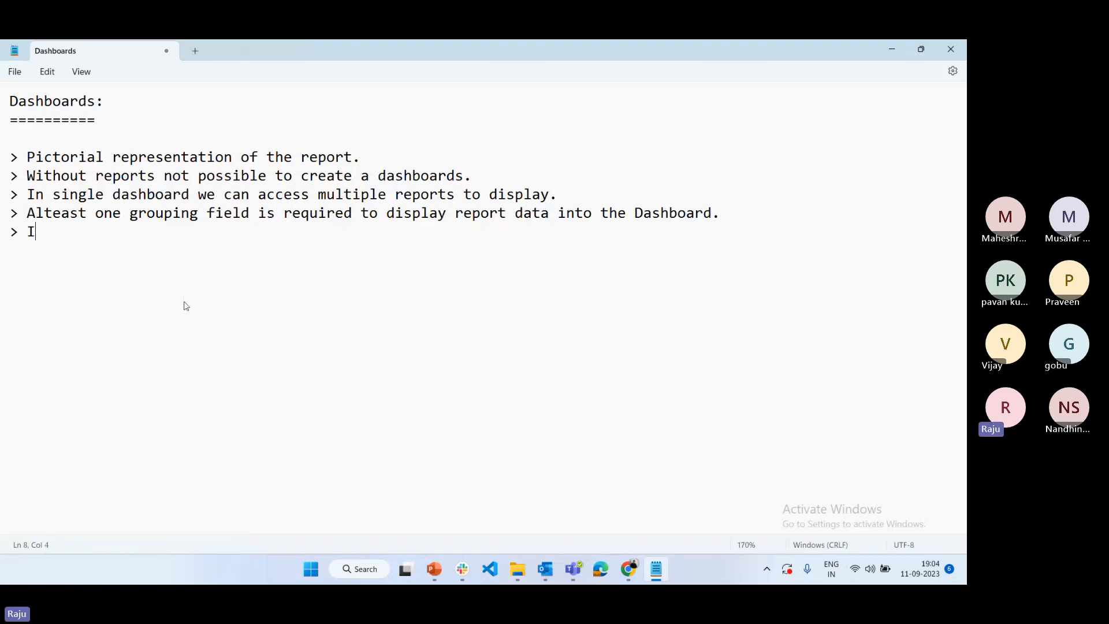
{"action": "type", "text": "t is standard object"}
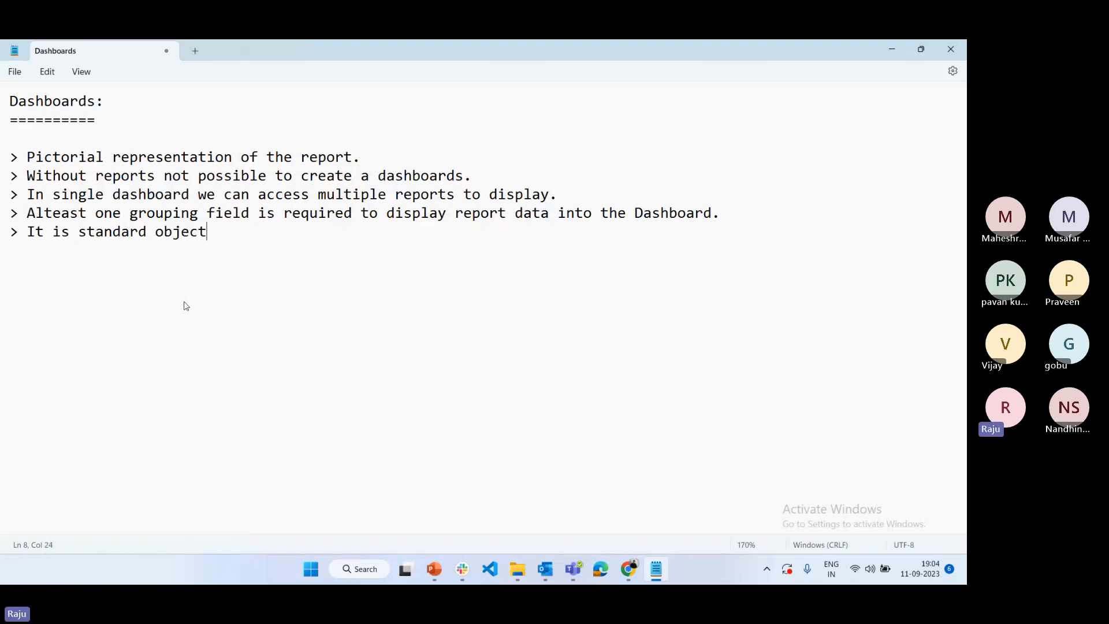
{"action": "type", "text": ": API name: Dashboard"}
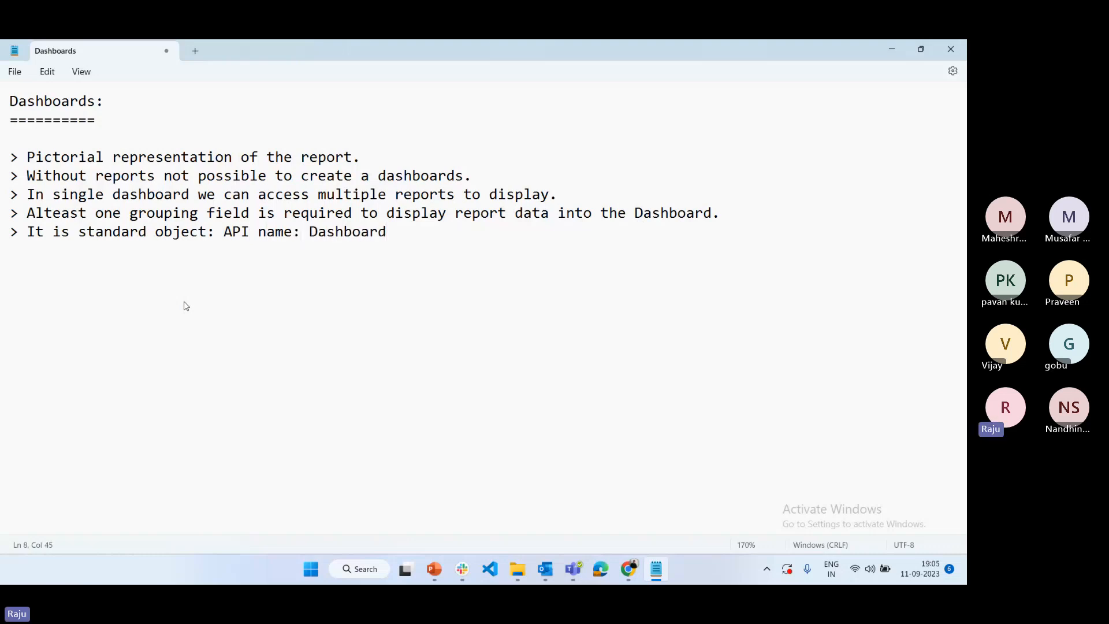
Start a sixth note on a new line reading "> To share the dashboard from one"
{"action": "key", "text": "Return"}
{"action": "type", "text": "> To shar"}
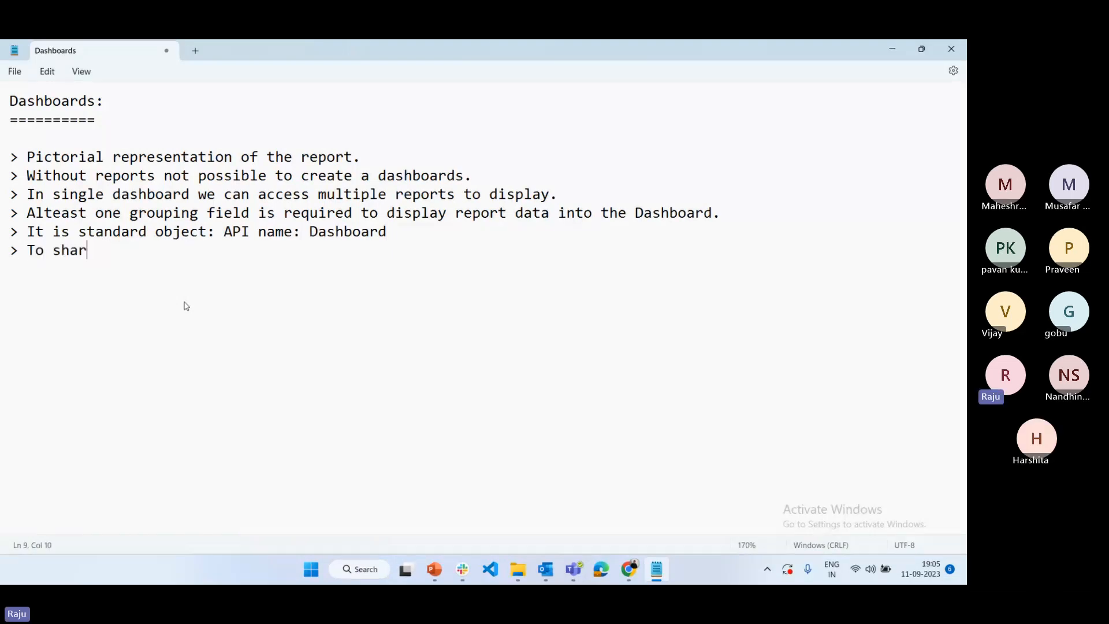
{"action": "type", "text": "e the da"}
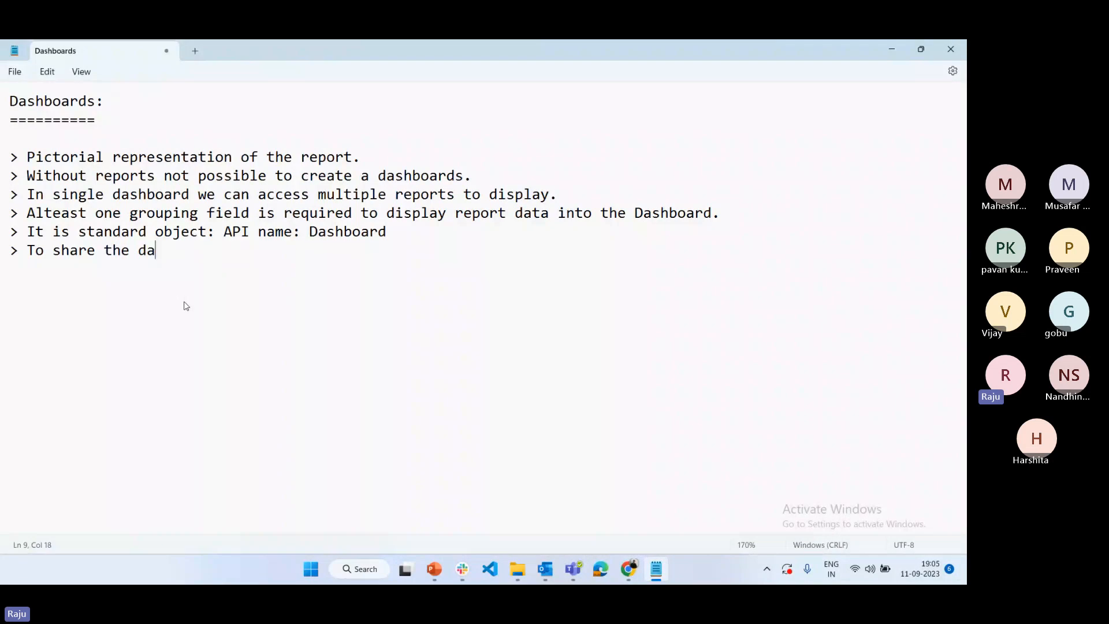
{"action": "type", "text": "shboard fro"}
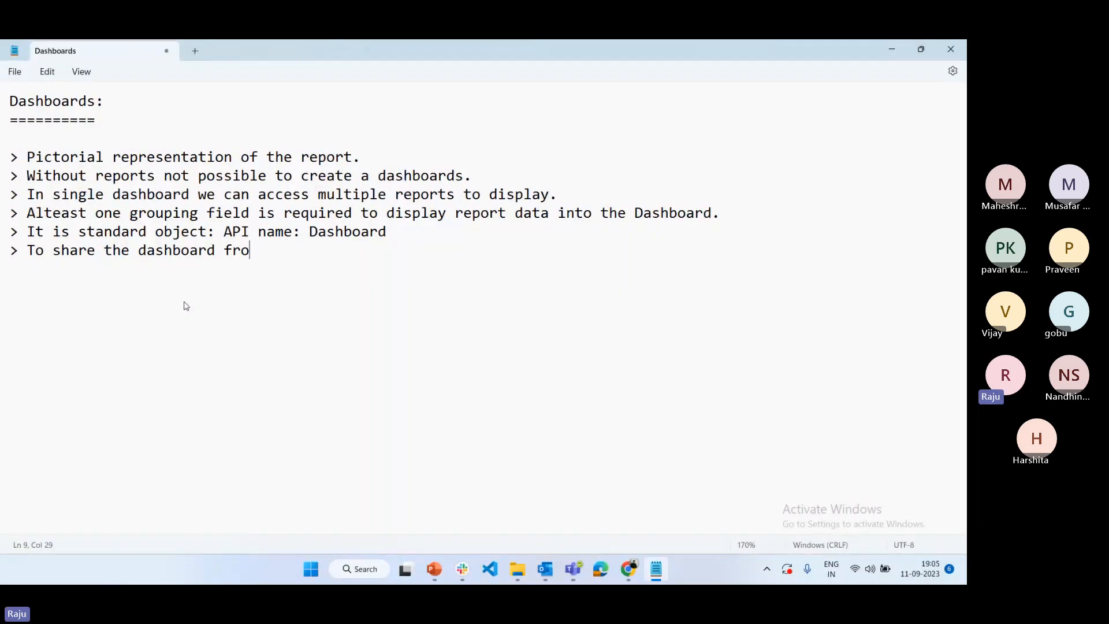
{"action": "type", "text": "m one to user"}
{"action": "key", "text": "BackSpace"}
{"action": "key", "text": "BackSpace"}
{"action": "key", "text": "BackSpace"}
{"action": "key", "text": "BackSpace"}
{"action": "key", "text": "BackSpace"}
{"action": "key", "text": "BackSpace"}
{"action": "key", "text": "BackSpace"}
{"action": "key", "text": "BackSpace"}
{"action": "key", "text": "BackSpace"}
{"action": "key", "text": "BackSpace"}
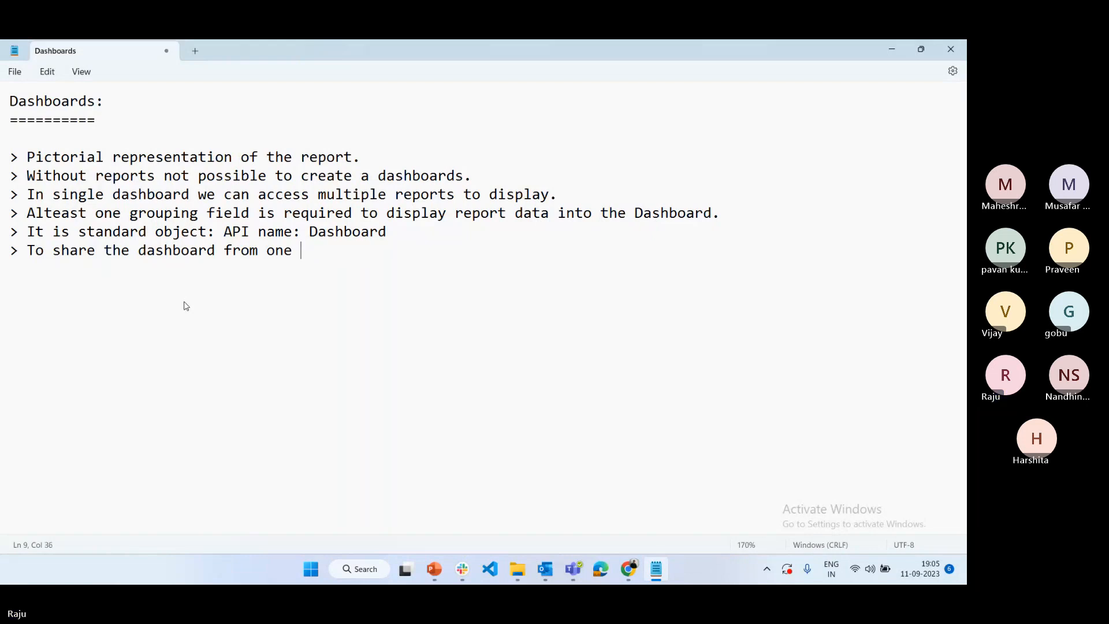
Complete the sixth note with "user to another user via folder only."
{"action": "type", "text": "e user yt"}
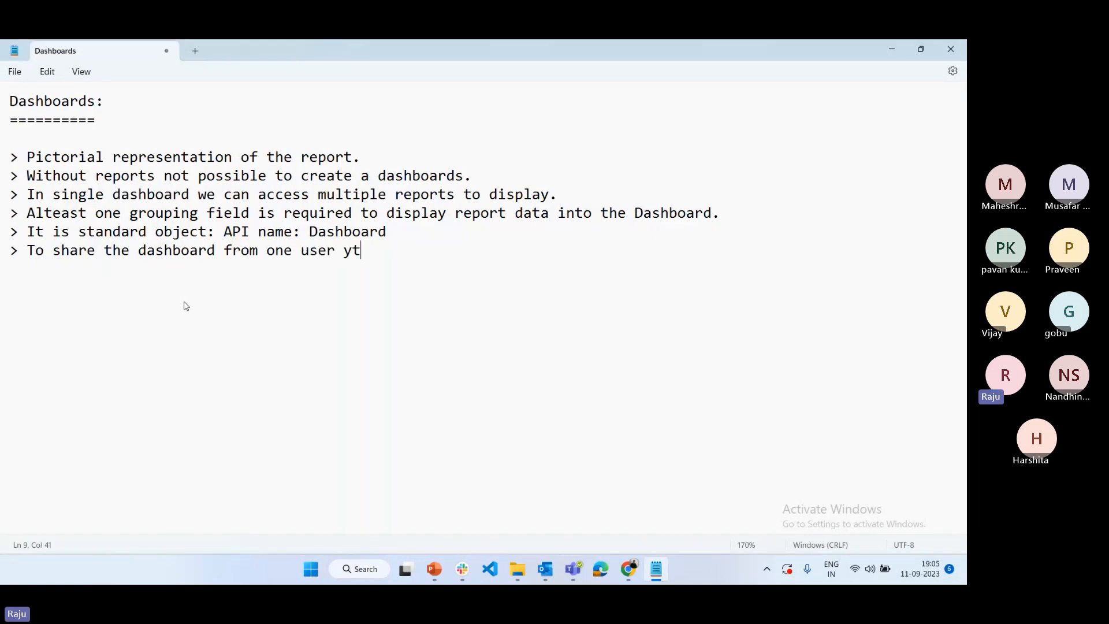
{"action": "key", "text": "BackSpace"}
{"action": "key", "text": "BackSpace"}
{"action": "type", "text": "to a"}
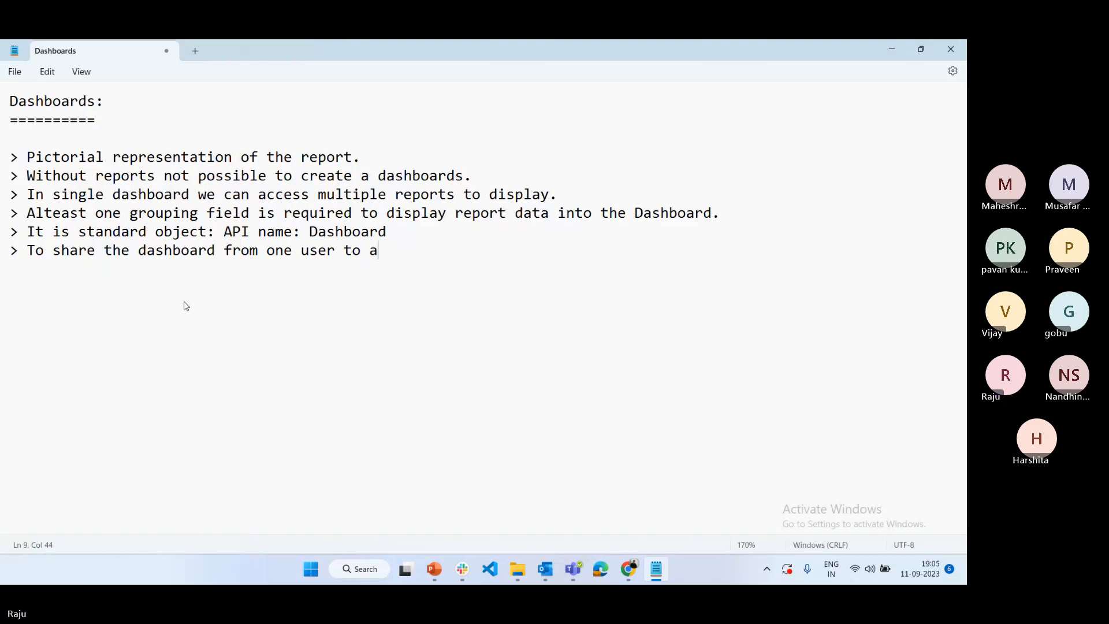
{"action": "type", "text": "nother use"}
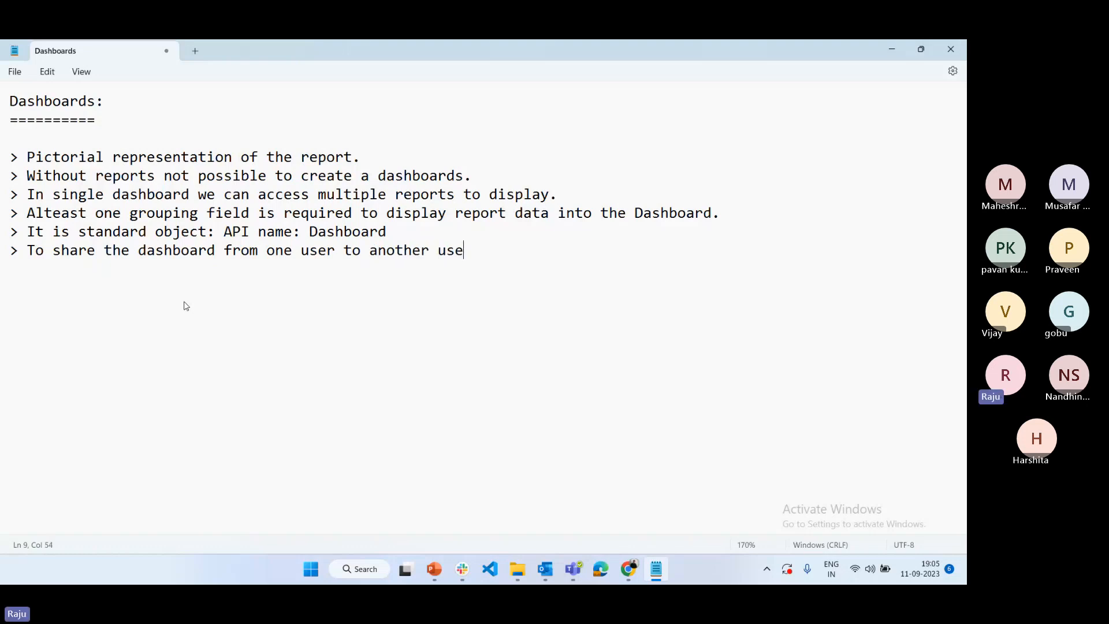
{"action": "type", "text": "r via folder only"}
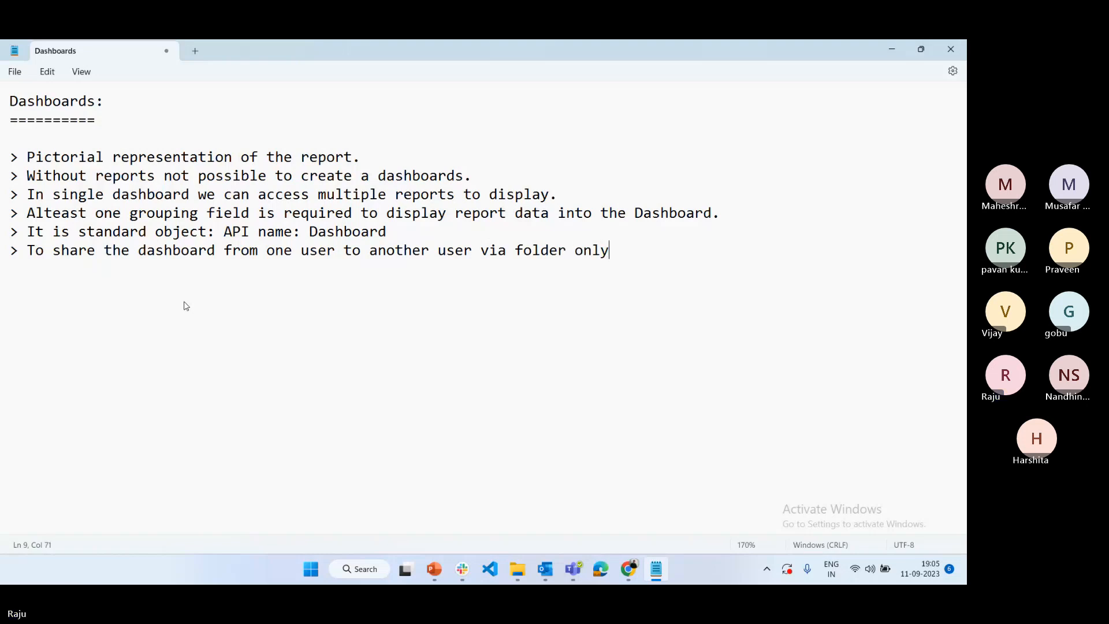
{"action": "type", "text": "."}
After a blank line, add "> Two types:" with the indented entries "> Normal Dashboard" and "> Dynamic Dashboard"
{"action": "key", "text": "Return"}
{"action": "key", "text": "Return"}
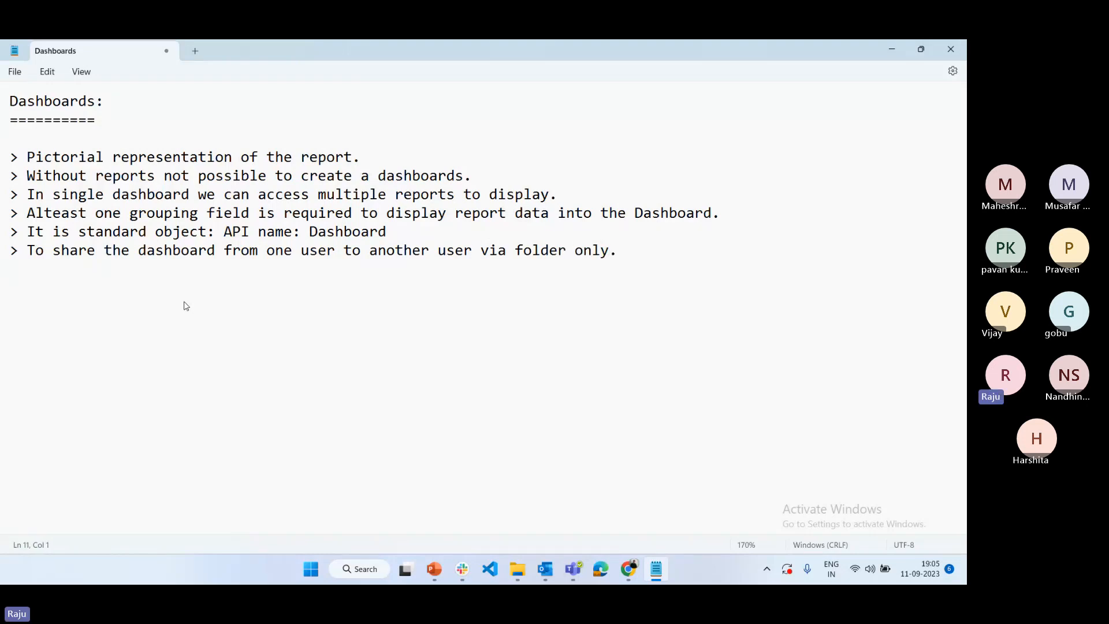
{"action": "type", "text": "> Two types:"}
{"action": "key", "text": "Return"}
{"action": "key", "text": "Return"}
{"action": "key", "text": "Tab"}
{"action": "type", "text": "> Normal"}
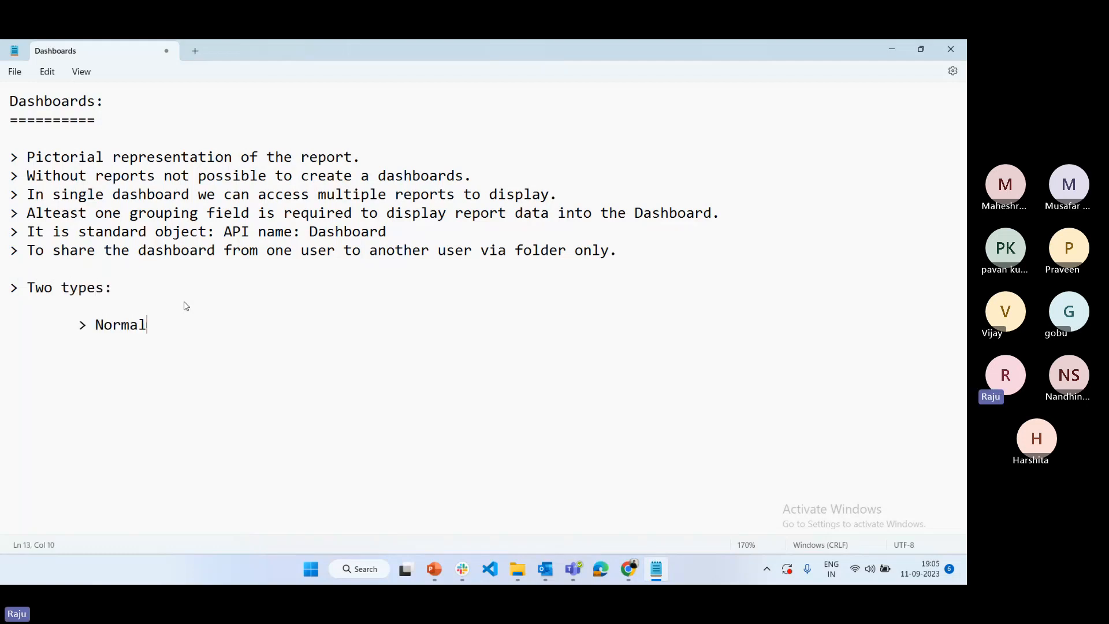
{"action": "type", "text": " Dashboard"}
{"action": "key", "text": "Return"}
{"action": "type", "text": "> Dynamic "}
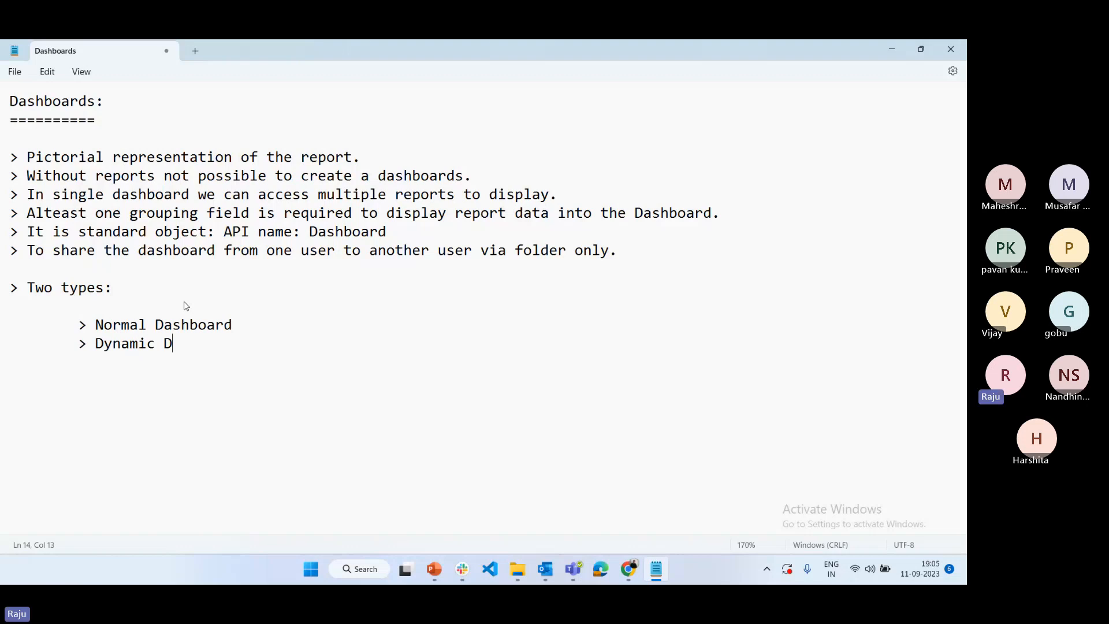
{"action": "type", "text": "Dashboard"}
Add a "> Navigation:" heading below the types, with an indented line beginning "Click on Dashboard tab"
{"action": "key", "text": "Return"}
{"action": "type", "text": "> Navigation:"}
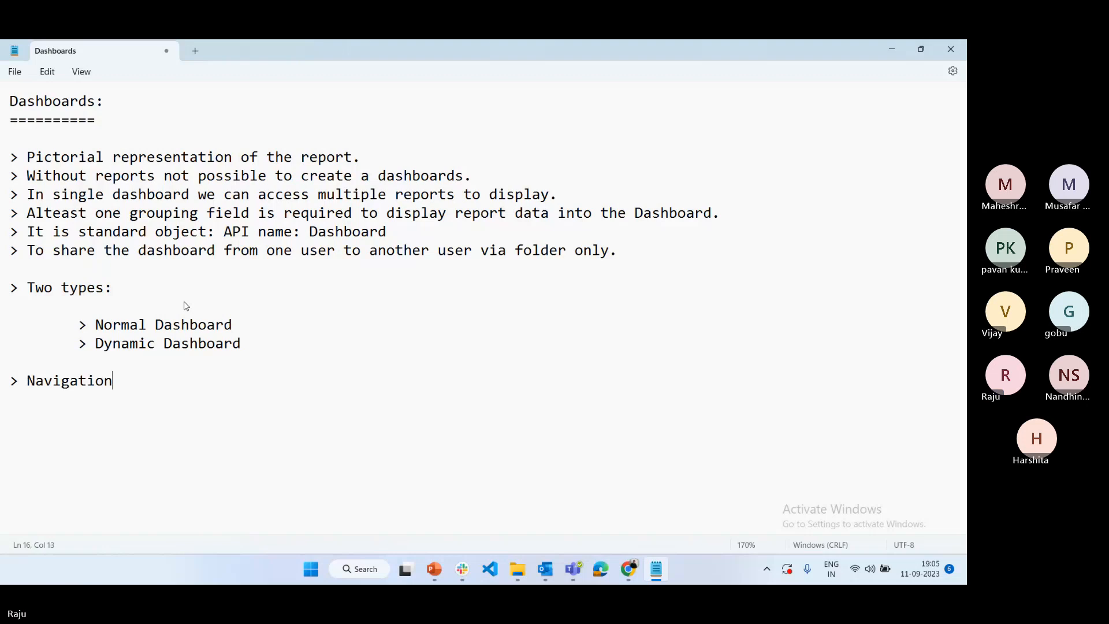
{"action": "key", "text": "Return"}
{"action": "key", "text": "Return"}
{"action": "key", "text": "Tab"}
{"action": "type", "text": "S"}
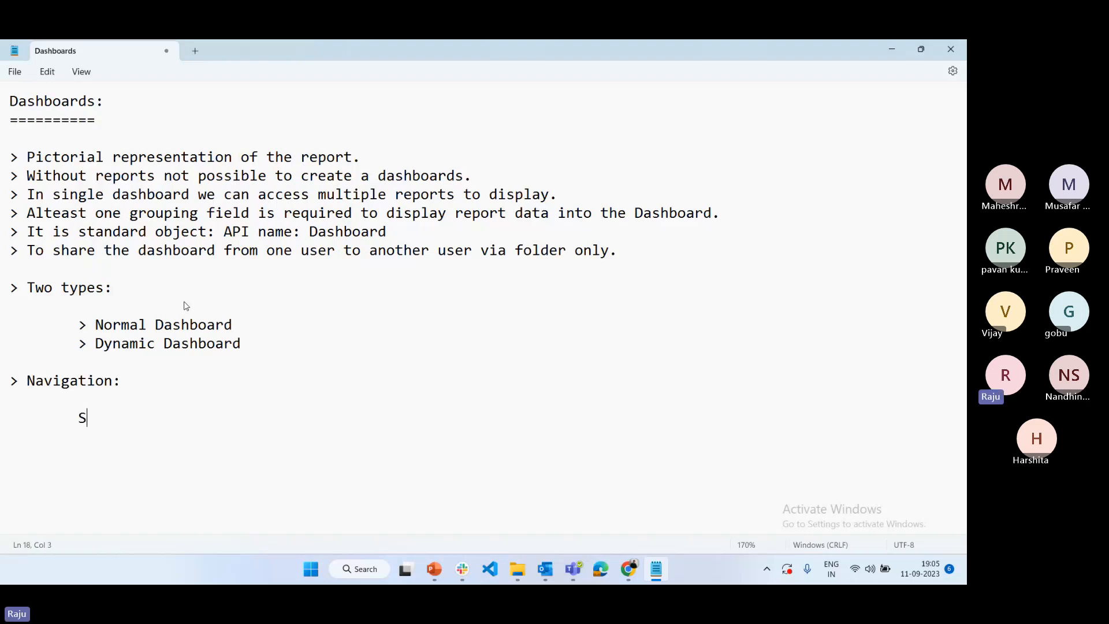
{"action": "key", "text": "BackSpace"}
{"action": "type", "text": "Click on Dashboar"}
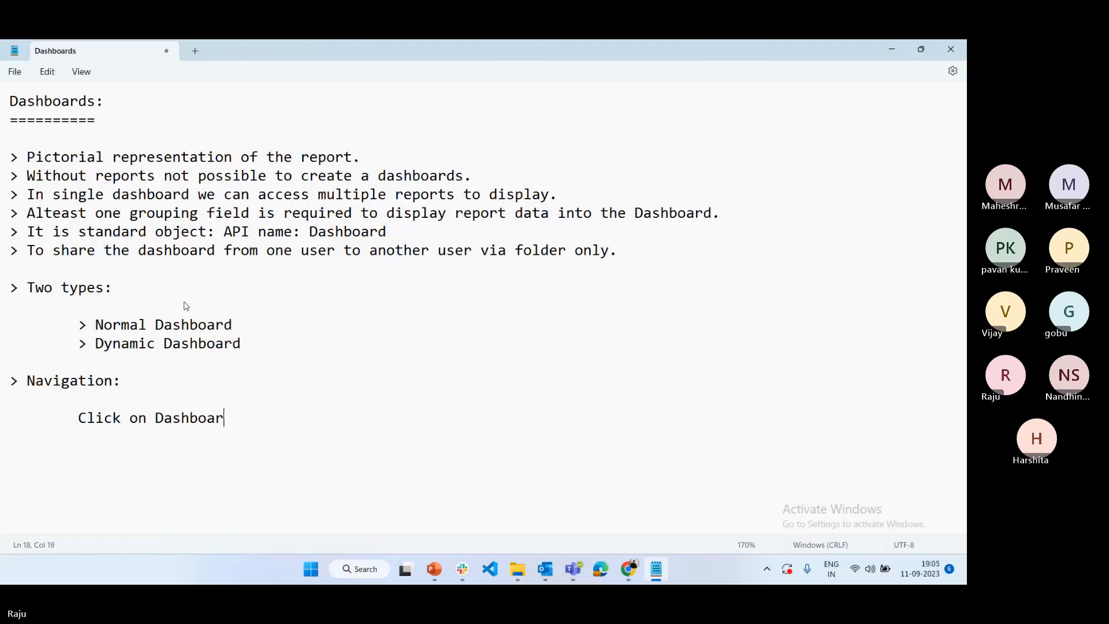
{"action": "type", "text": "d tab an"}
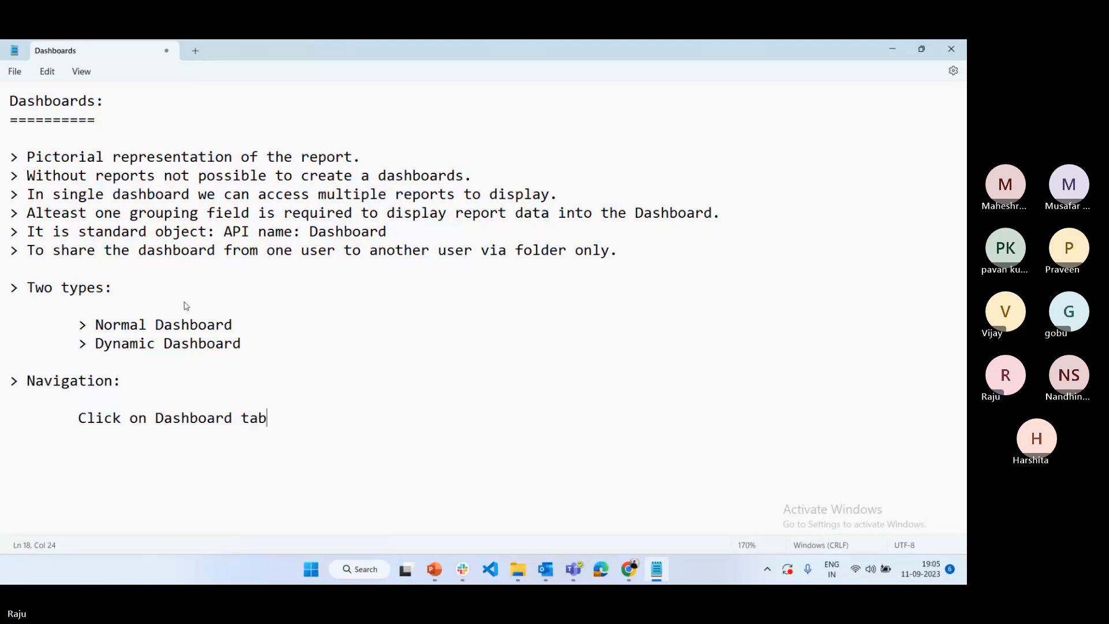
{"action": "key", "text": "BackSpace"}
{"action": "key", "text": "BackSpace"}
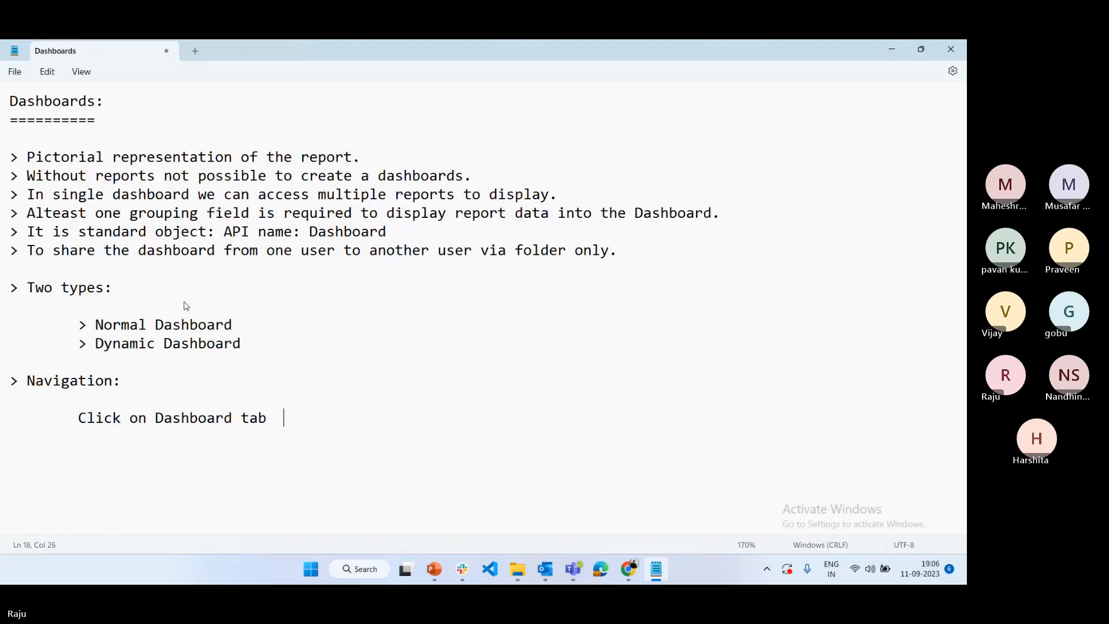
Complete the navigation line with "==> click New button." and leave a blank line below it
{"action": "type", "text": "==> click N"}
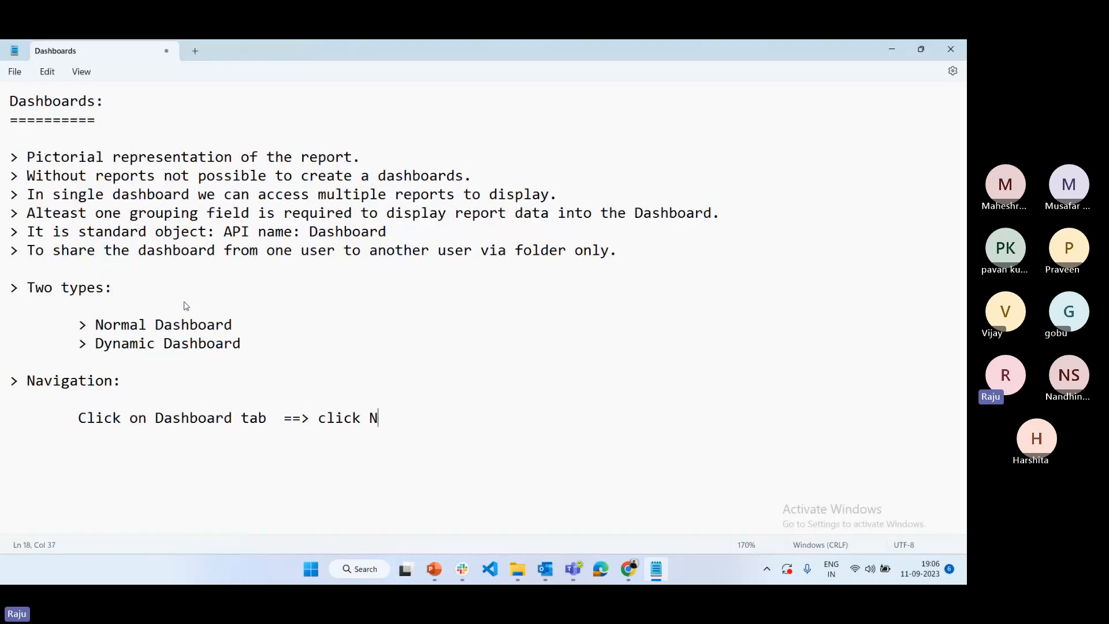
{"action": "type", "text": "ew button."}
{"action": "key", "text": "Return"}
{"action": "key", "text": "Return"}
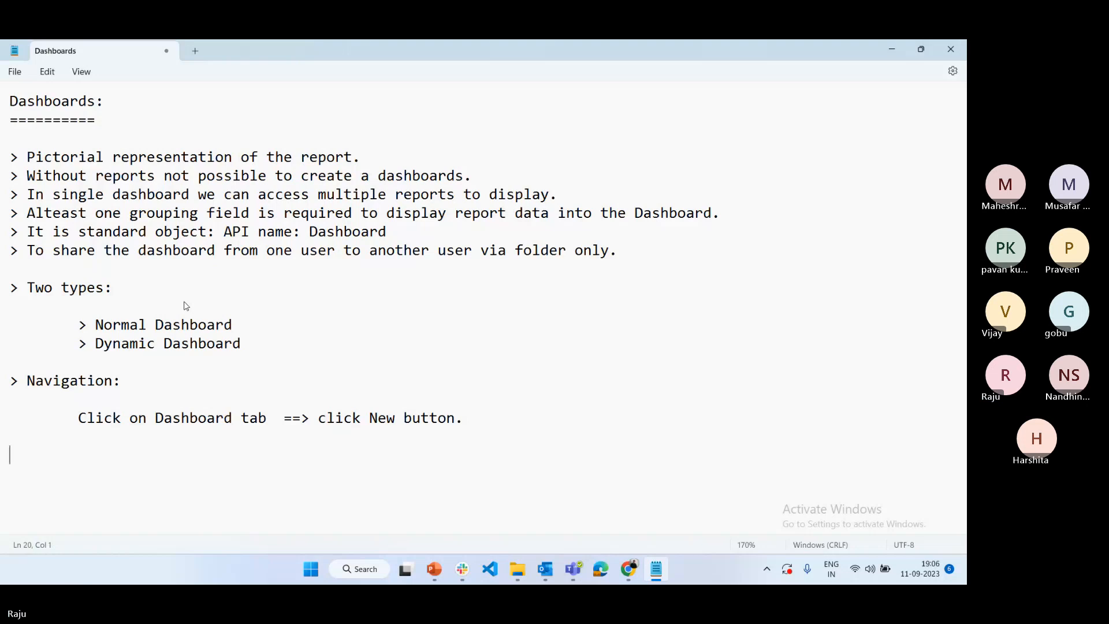
Switch to Salesforce in Chrome, leave the report editor for Setup and open the Dashboards page
{"action": "left_click", "coordinate": [628, 569]}
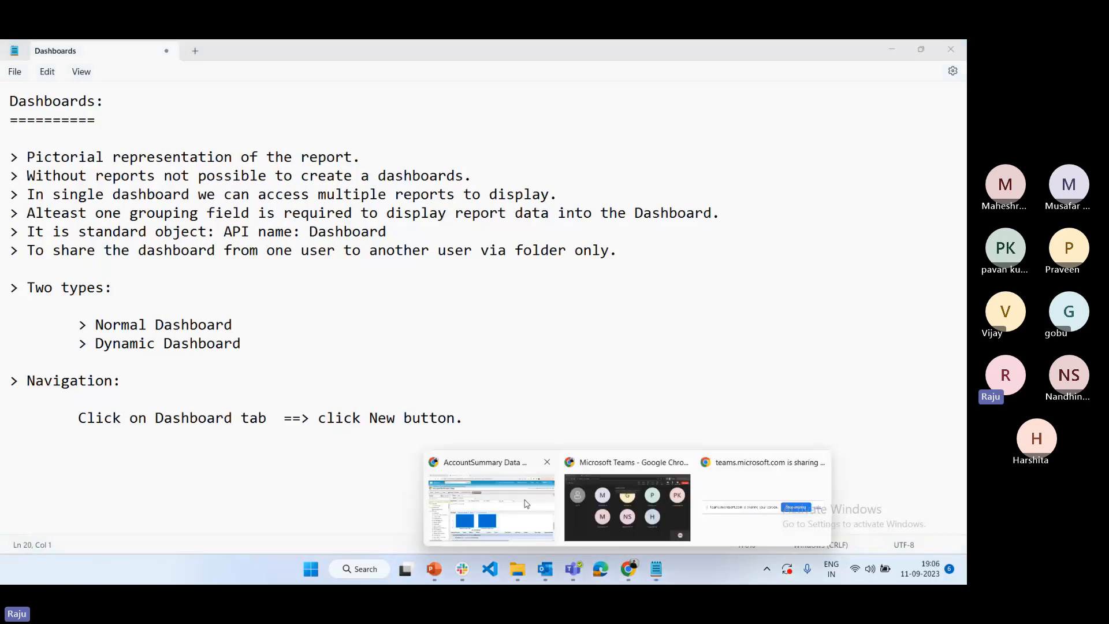
{"action": "left_click", "coordinate": [526, 503]}
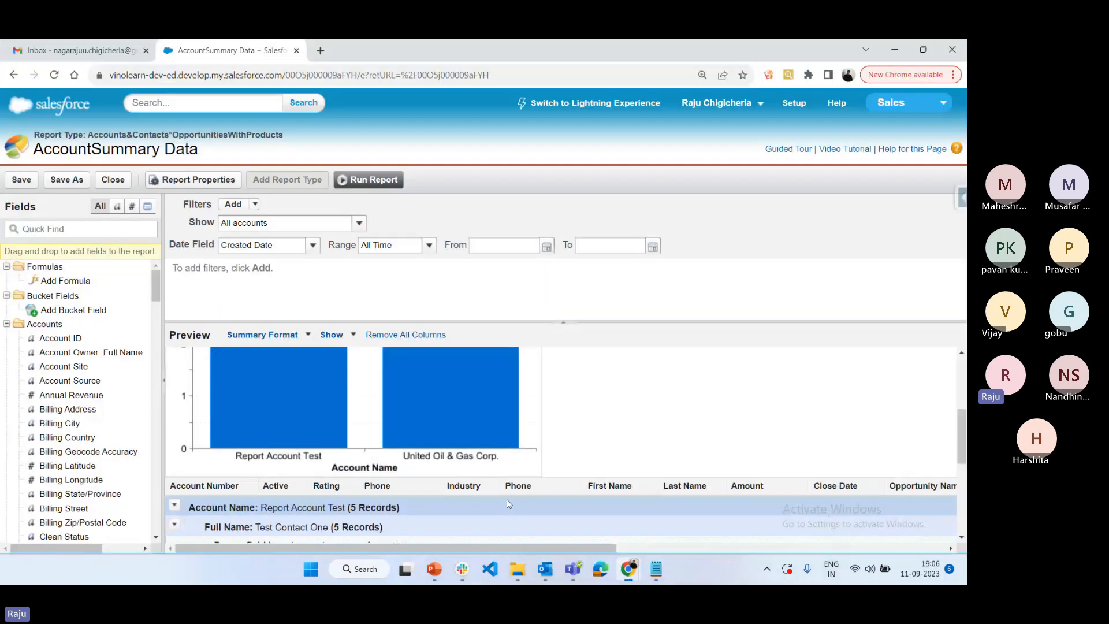
{"action": "left_click", "coordinate": [800, 105]}
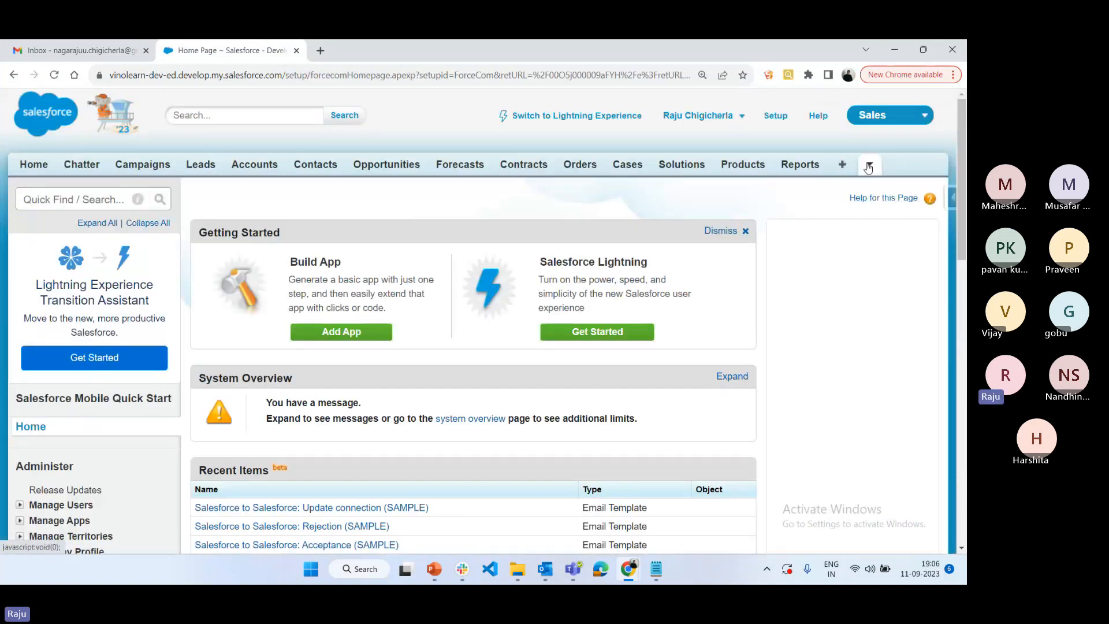
{"action": "left_click", "coordinate": [869, 166]}
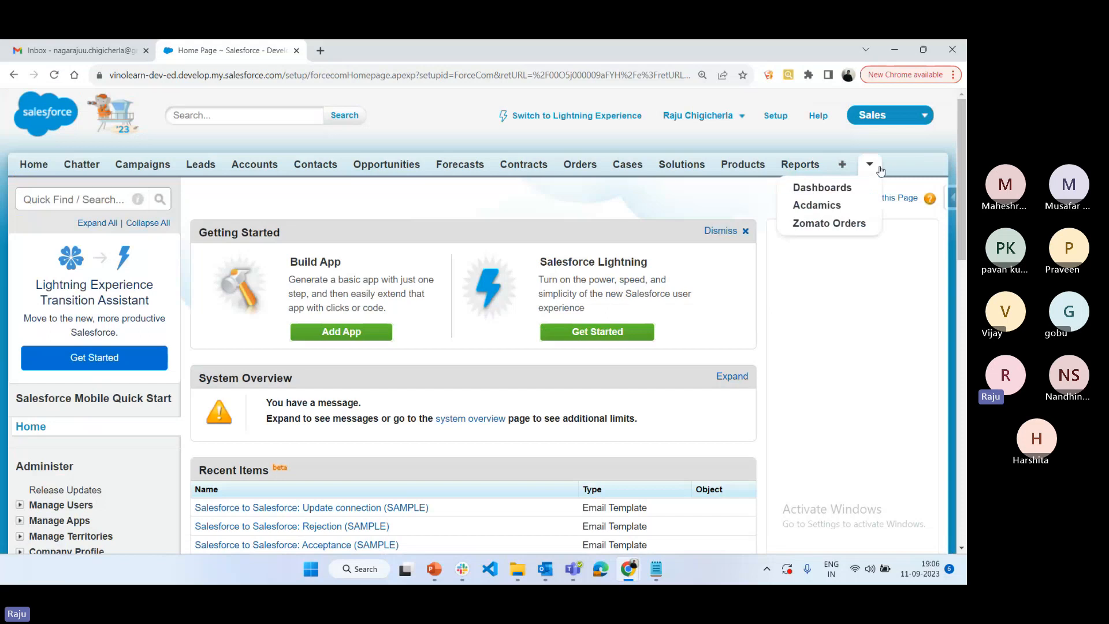
{"action": "left_click", "coordinate": [828, 189]}
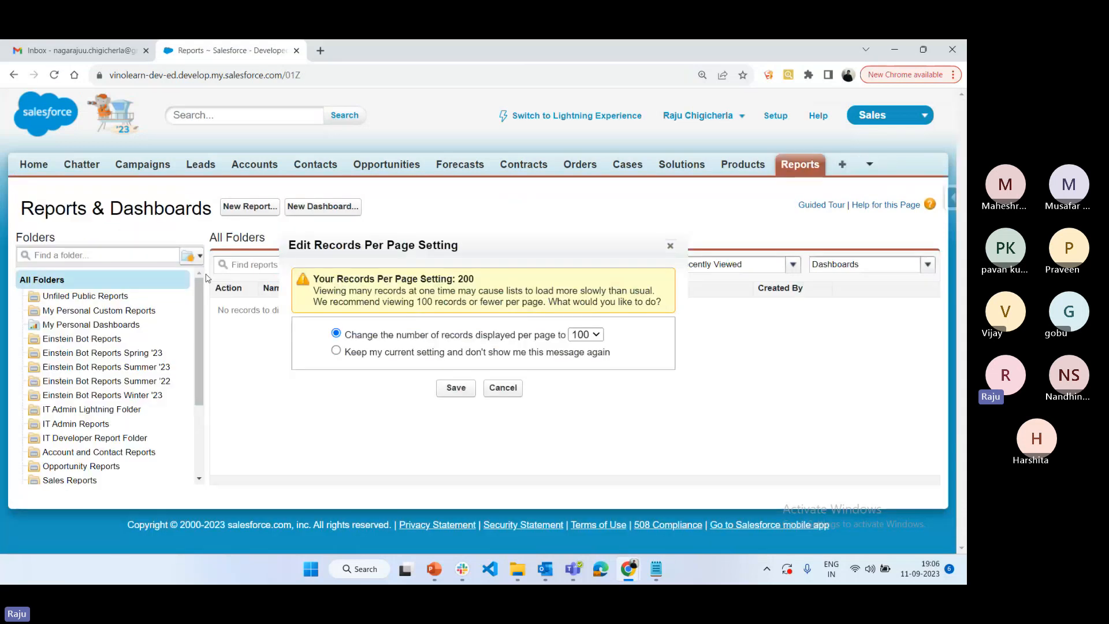
Dismiss the records-per-page prompt without changing the setting and start a new dashboard
{"action": "left_click", "coordinate": [504, 387]}
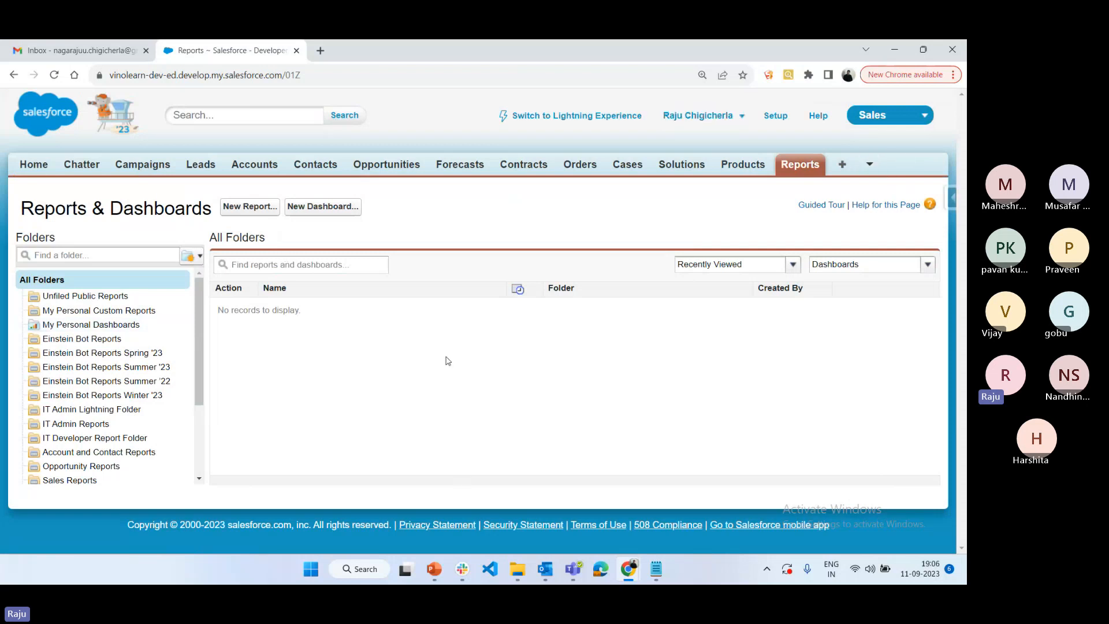
{"action": "left_click", "coordinate": [199, 257]}
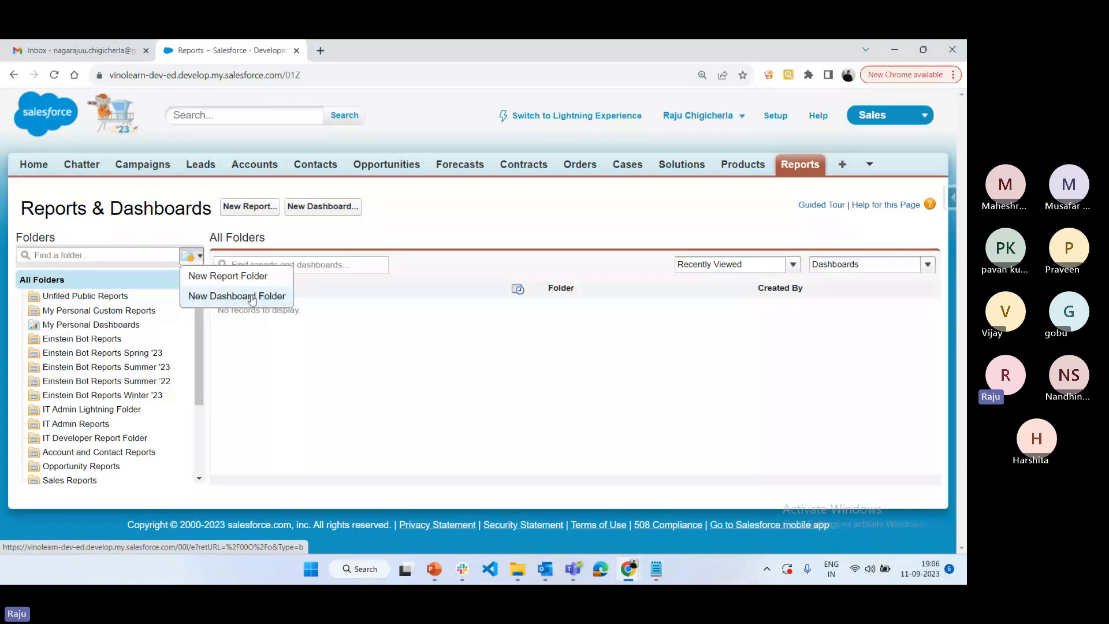
{"action": "left_click", "coordinate": [252, 338]}
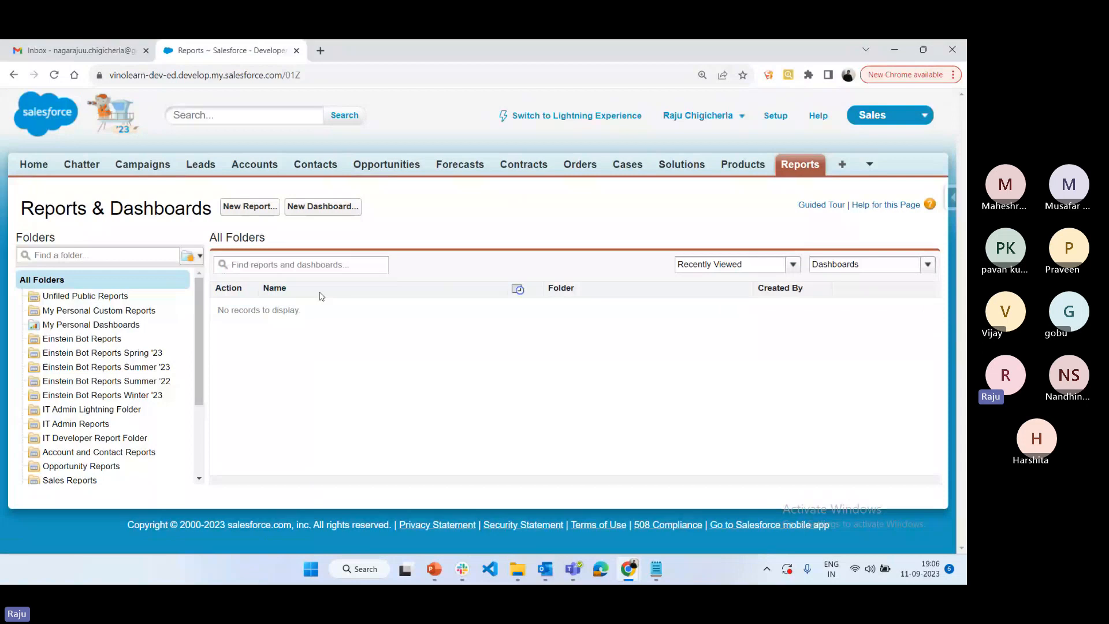
{"action": "left_click", "coordinate": [323, 207]}
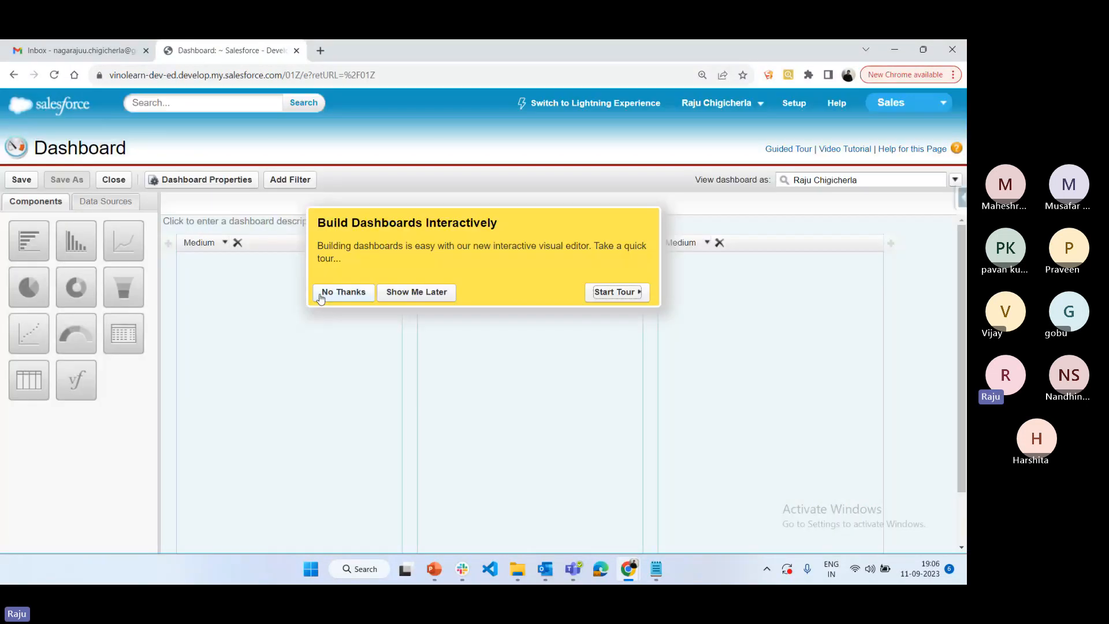
{"action": "left_click", "coordinate": [343, 292]}
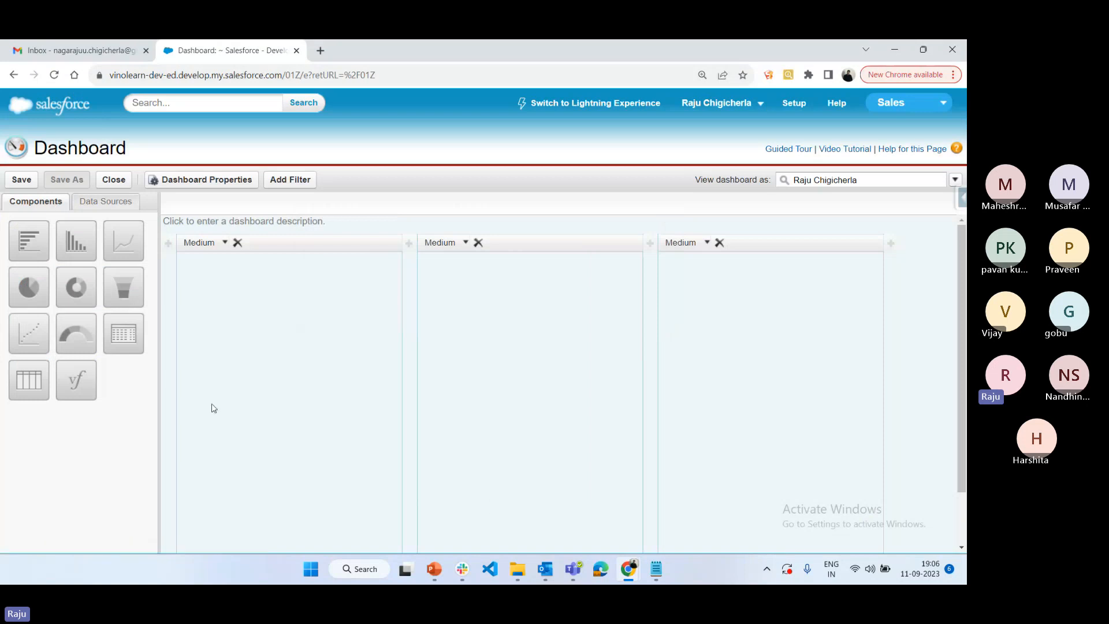
Save the dashboard with the title "Classic Dashboard" and unique name Classic_Dashboard in the My Personal Dashboards folder
{"action": "left_click", "coordinate": [30, 184]}
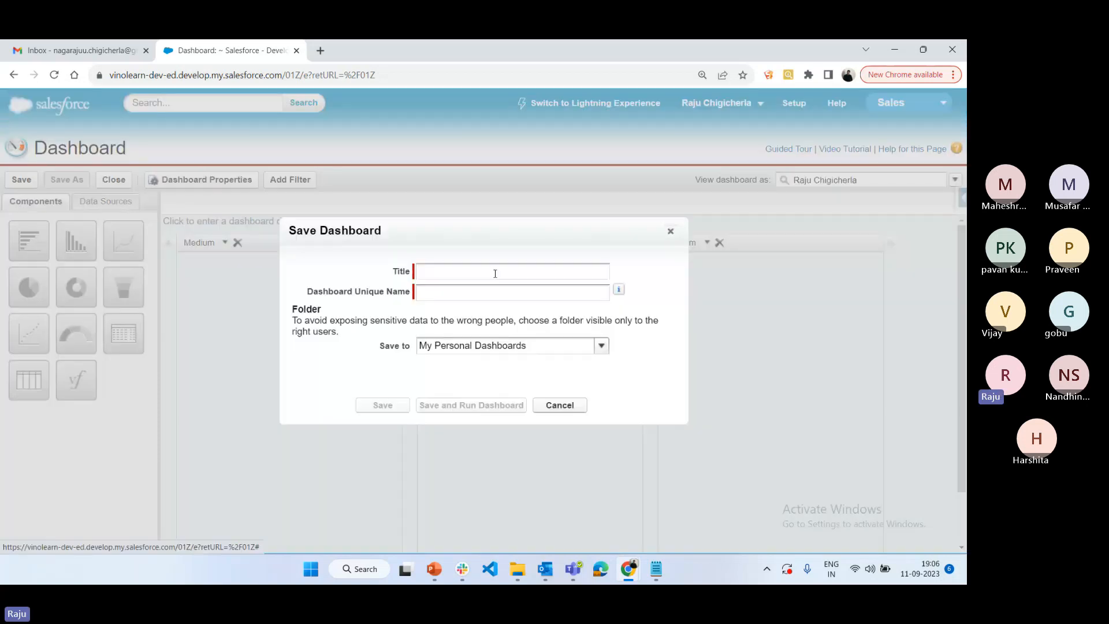
{"action": "left_click", "coordinate": [472, 273]}
{"action": "type", "text": "C"}
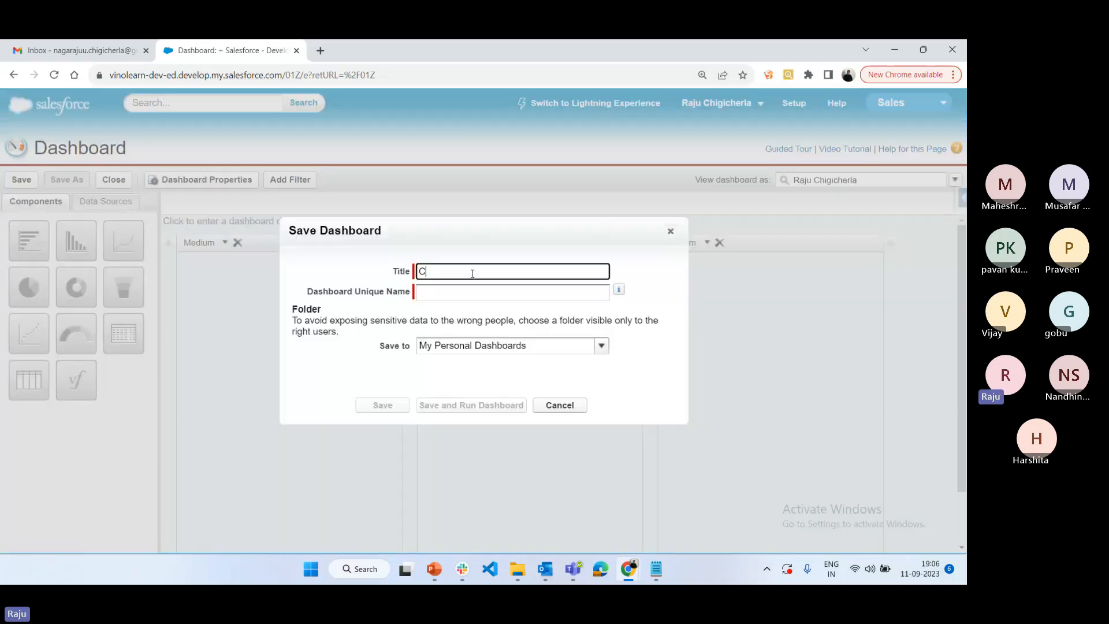
{"action": "type", "text": "lassic Dashboard"}
{"action": "left_click", "coordinate": [476, 287]}
{"action": "left_click", "coordinate": [467, 350]}
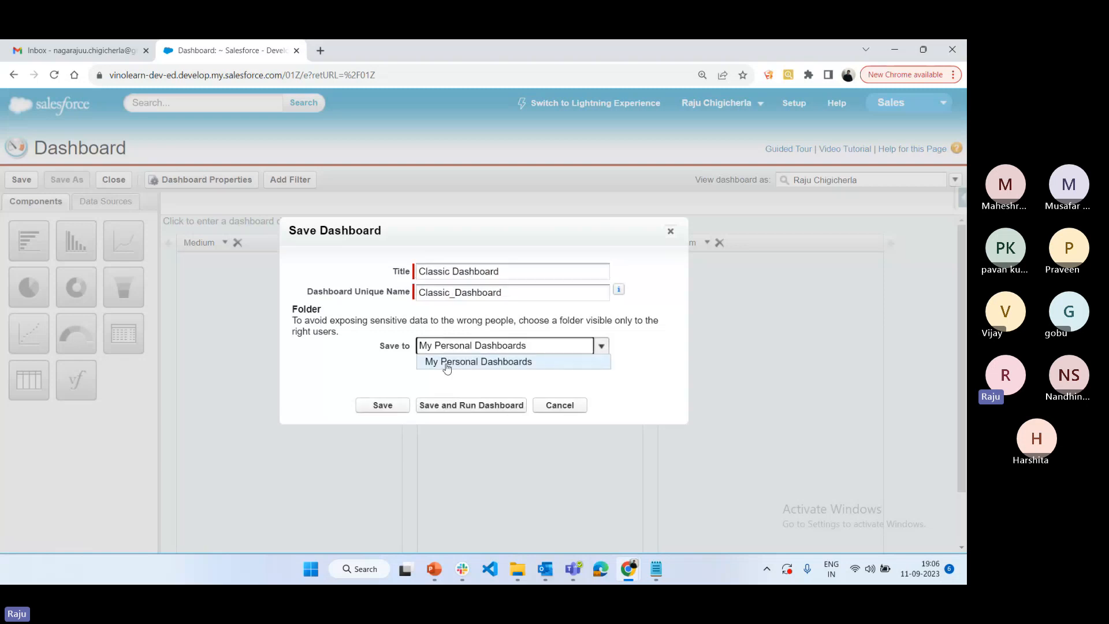
{"action": "left_click", "coordinate": [447, 362]}
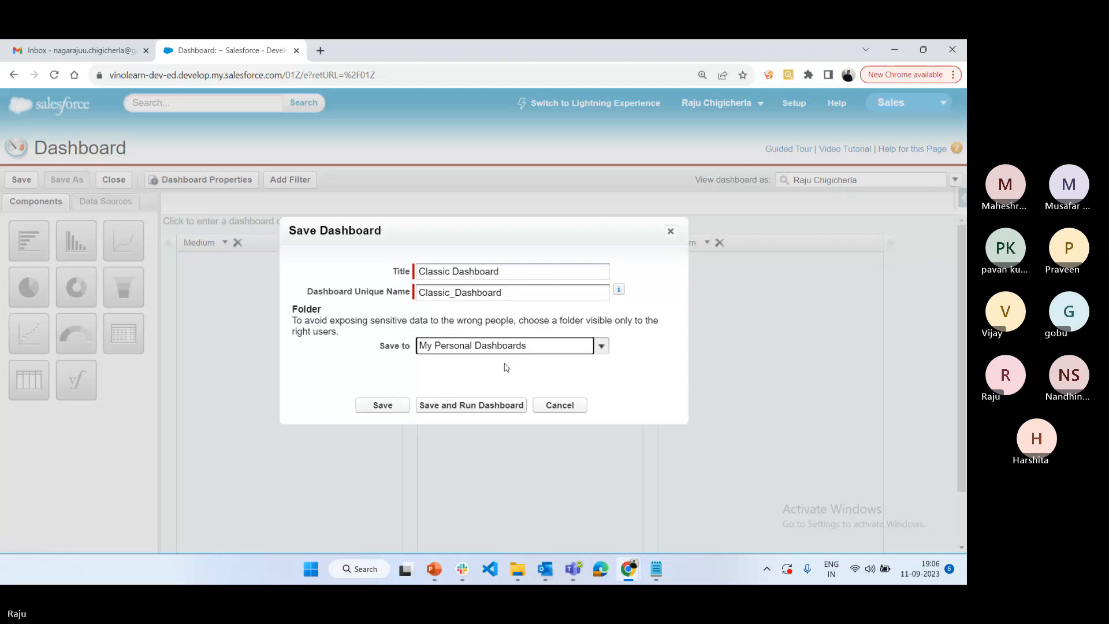
{"action": "left_click", "coordinate": [398, 407]}
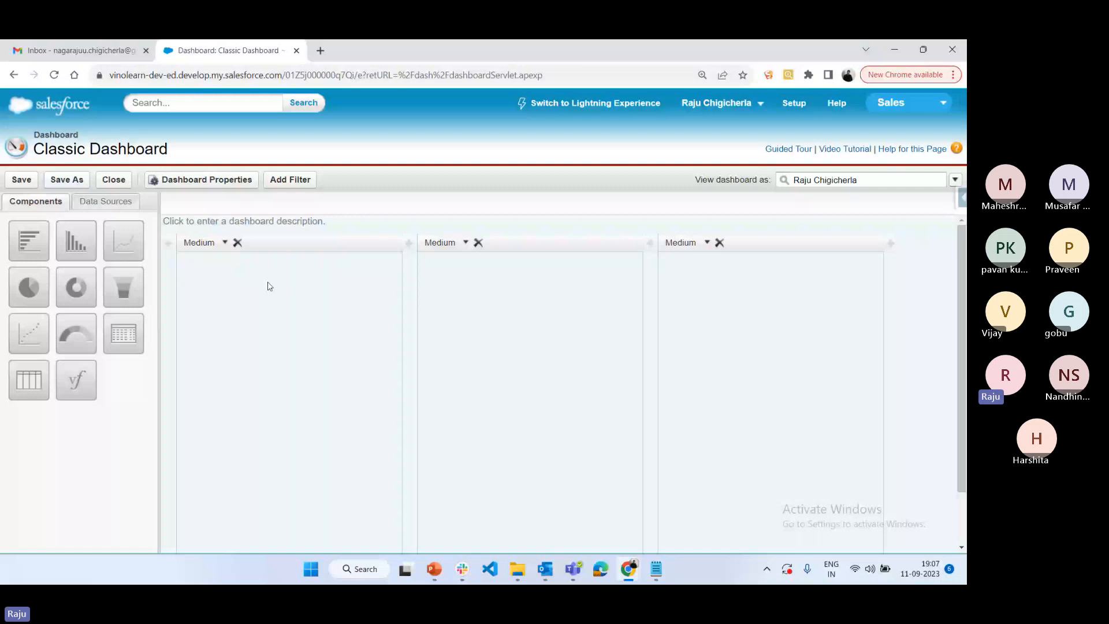
Review the dashboard's general properties and component settings, cancel without changes, and check the Add Filter option
{"action": "left_click", "coordinate": [200, 179]}
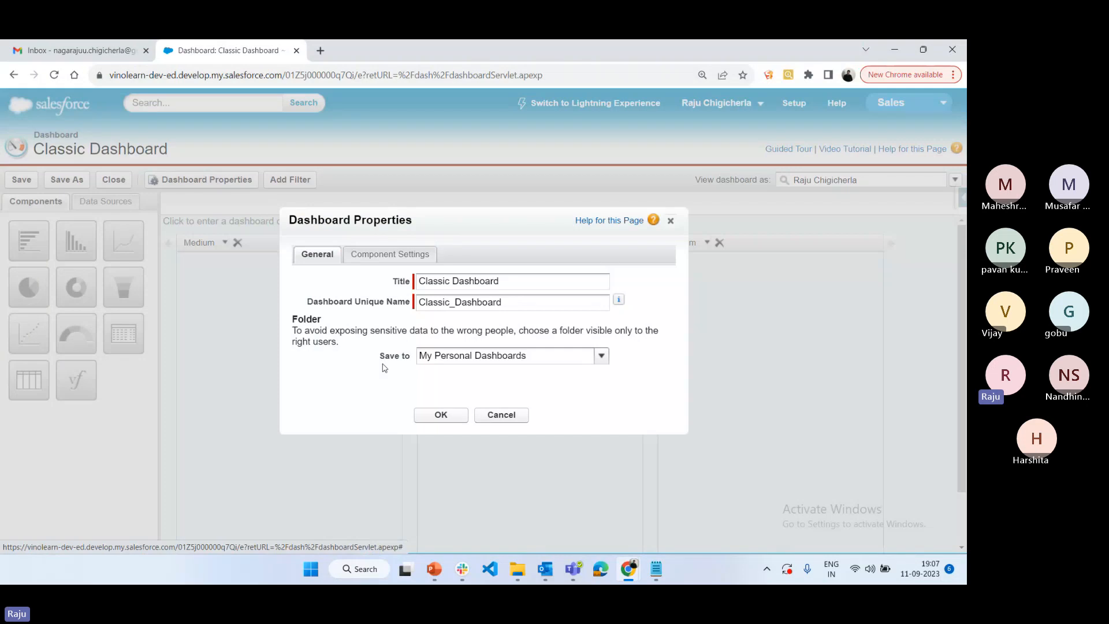
{"action": "left_click", "coordinate": [379, 258]}
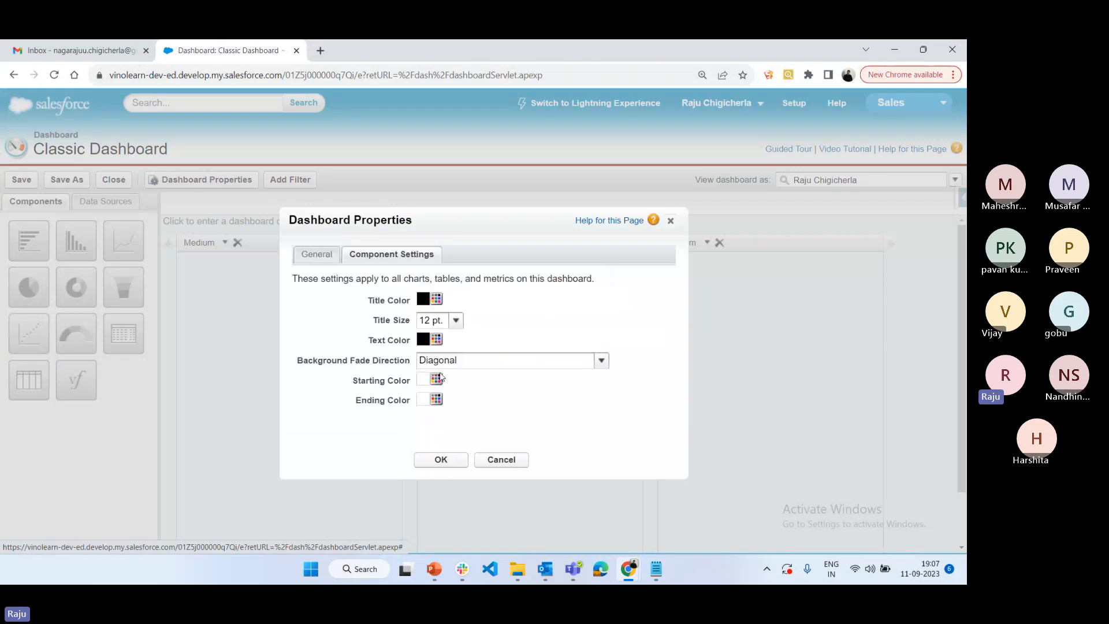
{"action": "left_click", "coordinate": [503, 458]}
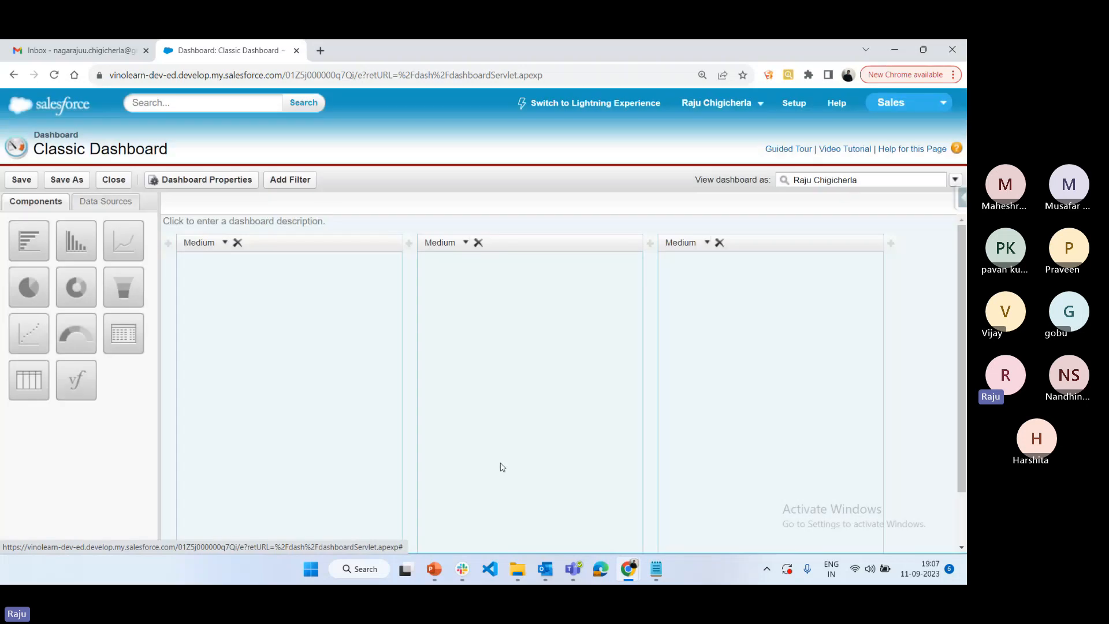
{"action": "left_click", "coordinate": [302, 183]}
{"action": "left_click", "coordinate": [446, 355]}
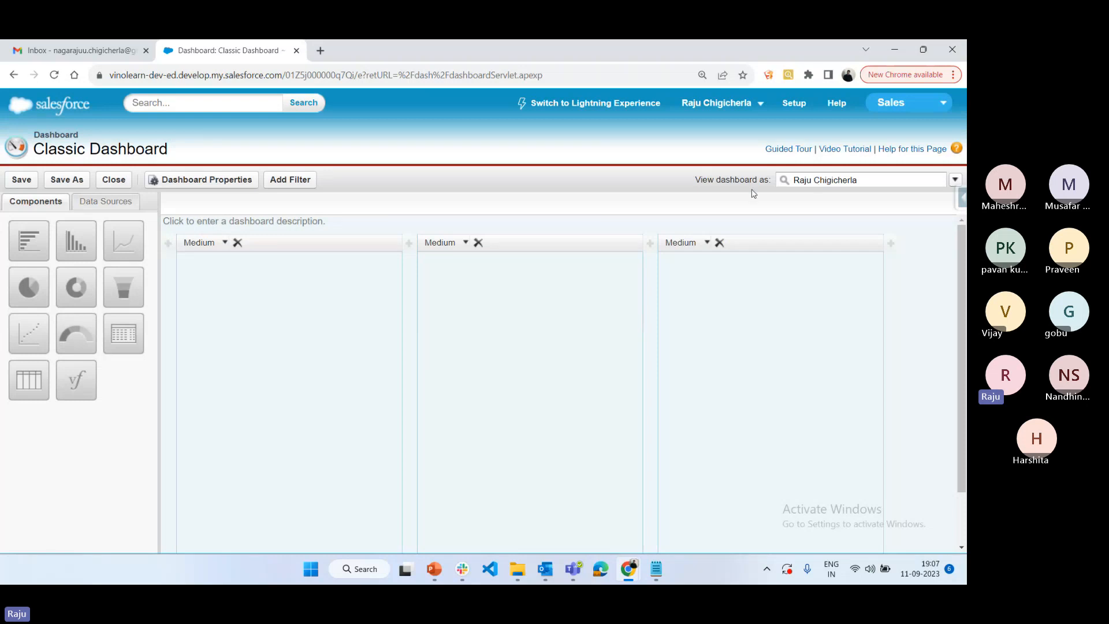
Compare the Dashboard Running User options with the normal and dynamic types in the Notepad notes, then cancel the options in Salesforce
{"action": "left_click", "coordinate": [955, 179]}
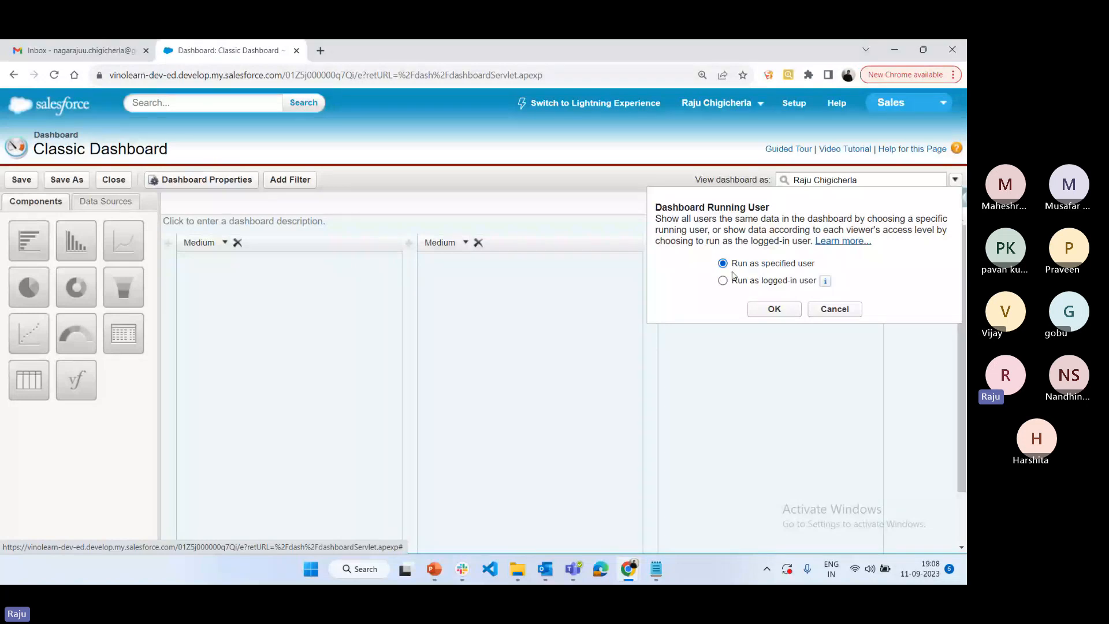
{"action": "left_click", "coordinate": [657, 569]}
{"action": "left_click", "coordinate": [271, 351]}
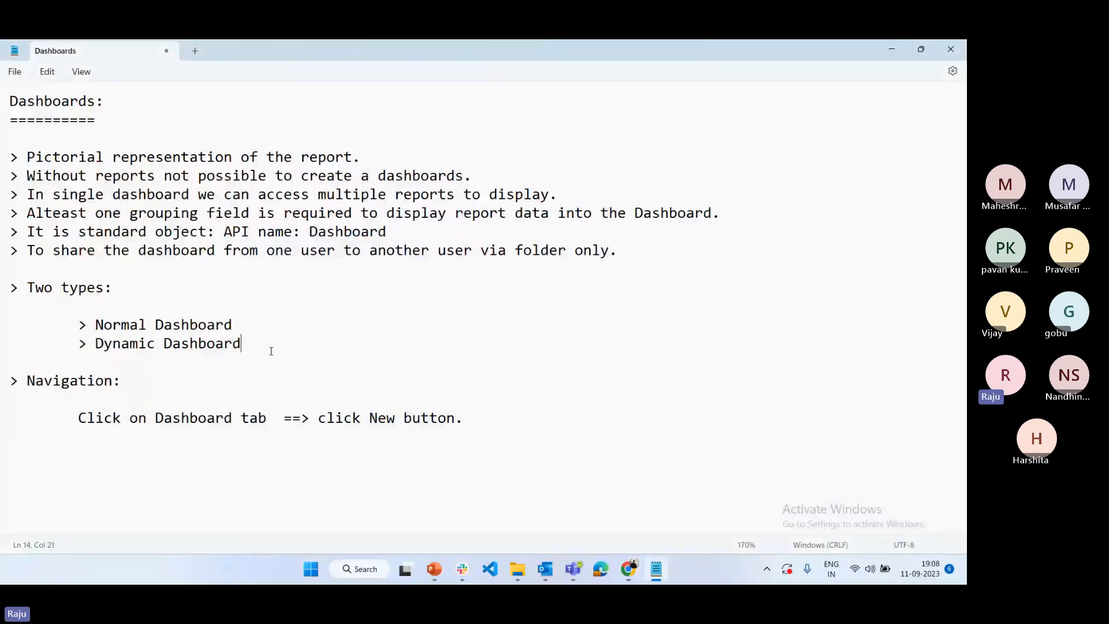
{"action": "left_click_drag", "start_coordinate": [271, 351], "coordinate": [410, 307]}
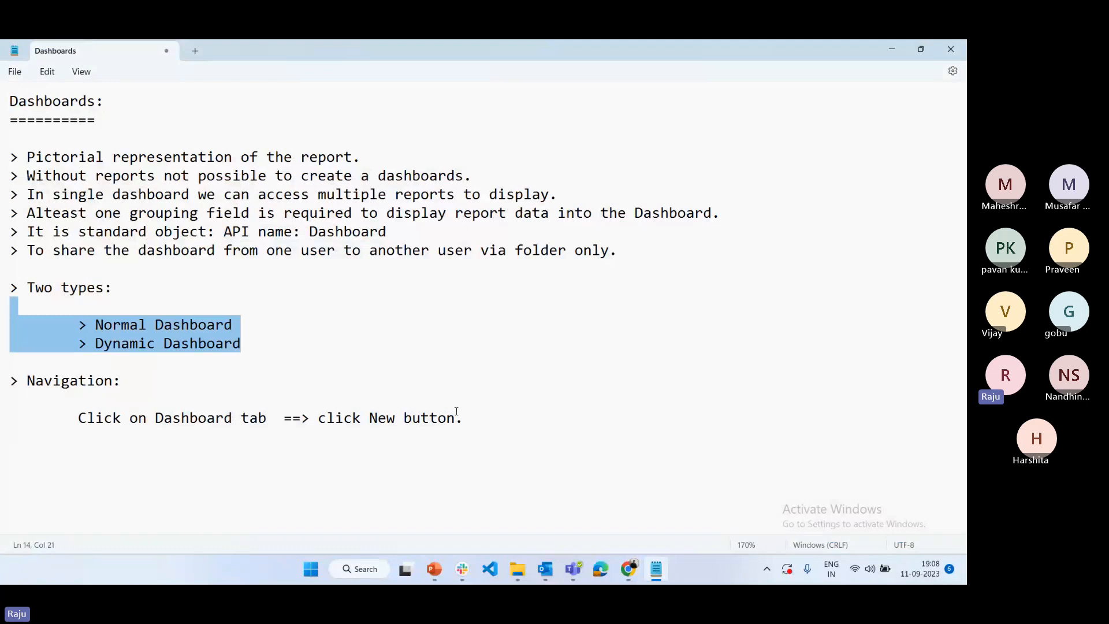
{"action": "left_click", "coordinate": [630, 569]}
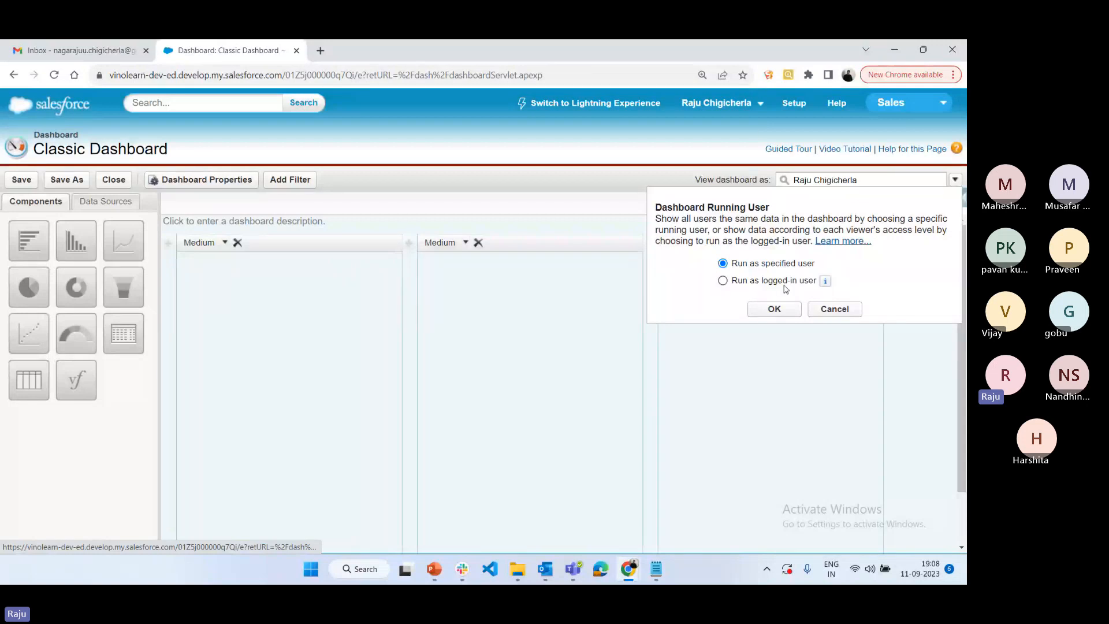
{"action": "left_click", "coordinate": [842, 312]}
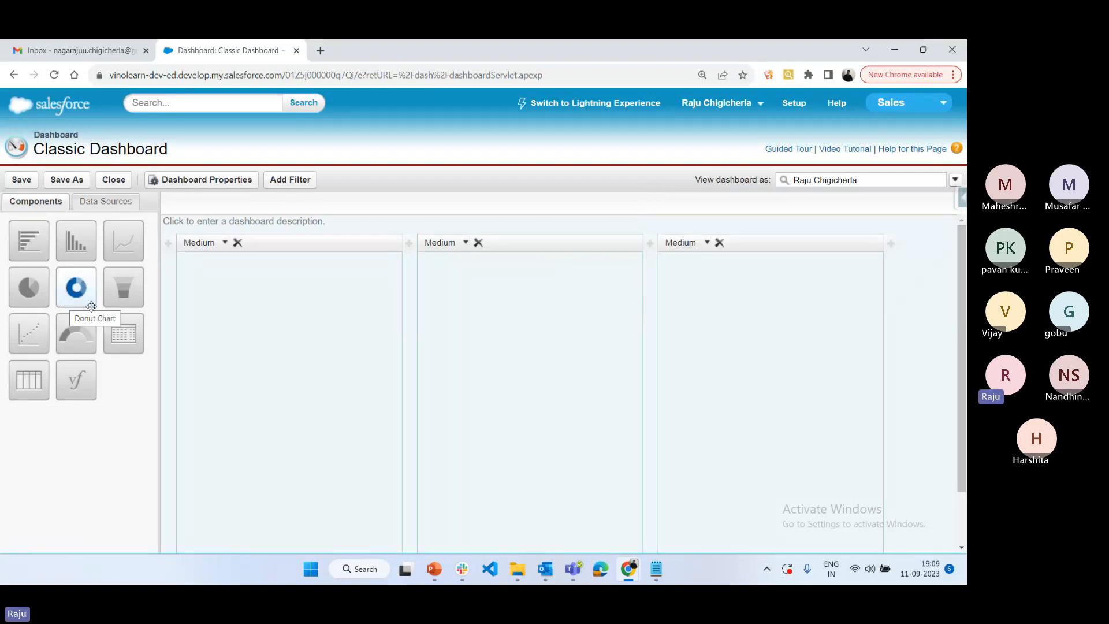
Add a funnel chart to the first column, a vertical bar chart to the second and a horizontal bar chart to the third
{"action": "left_click_drag", "start_coordinate": [122, 289], "coordinate": [274, 341]}
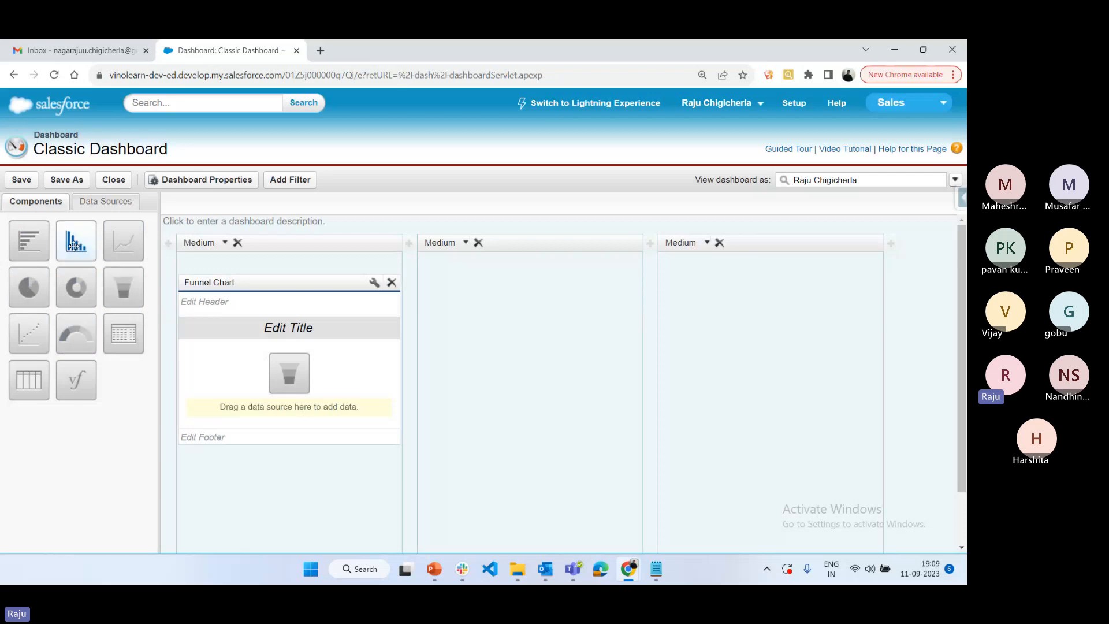
{"action": "left_click_drag", "start_coordinate": [75, 240], "coordinate": [483, 349]}
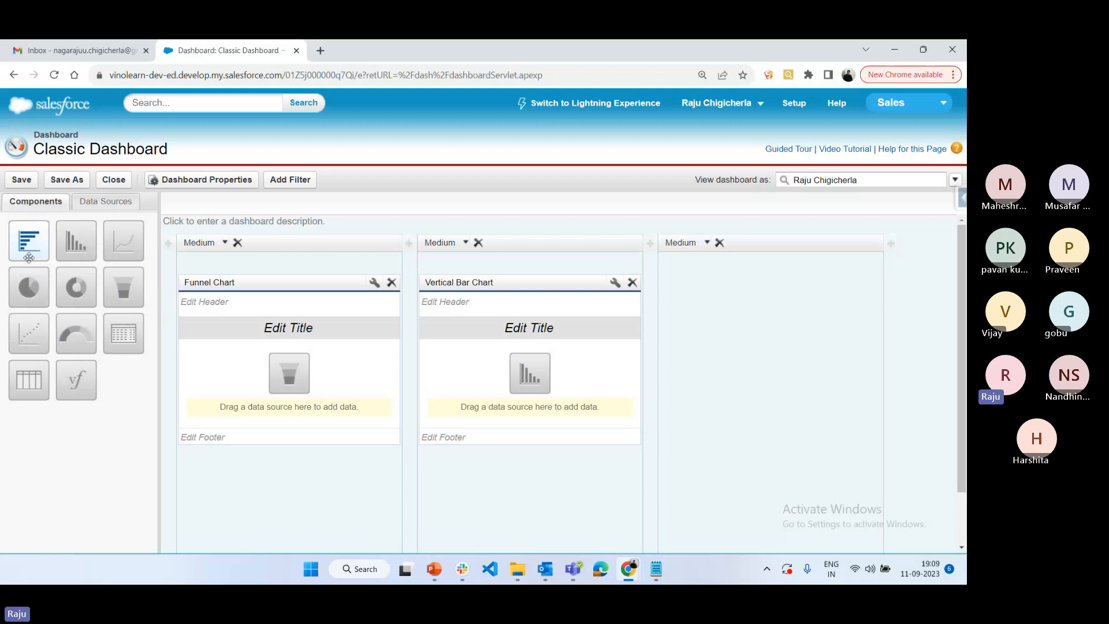
{"action": "left_click_drag", "start_coordinate": [28, 257], "coordinate": [669, 409]}
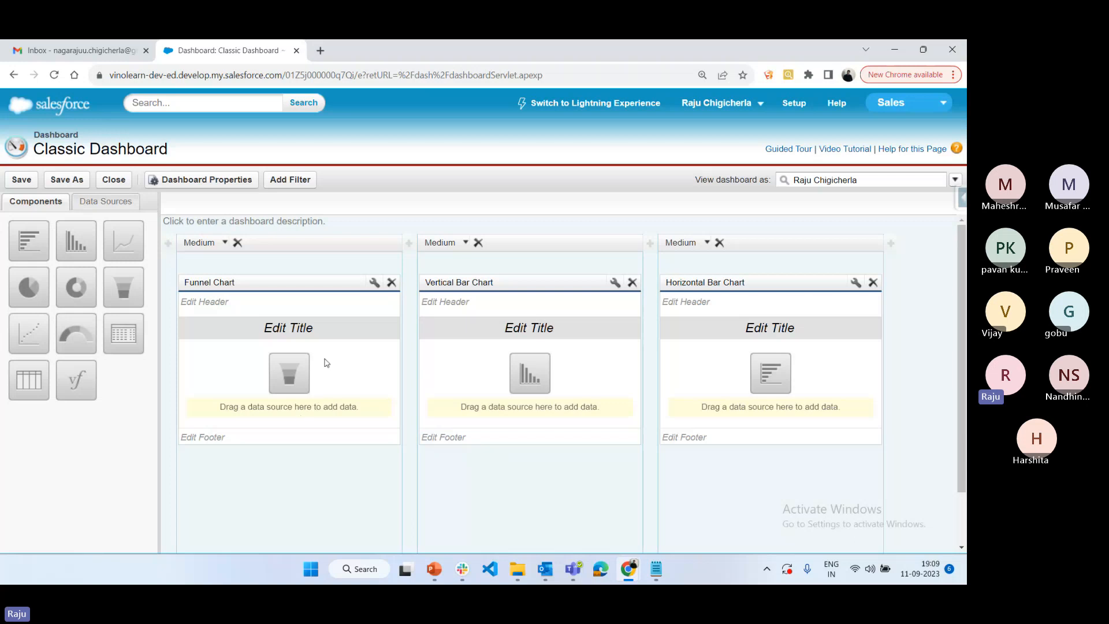
Open the title fields of the funnel, vertical bar and horizontal bar charts in turn
{"action": "left_click", "coordinate": [253, 327]}
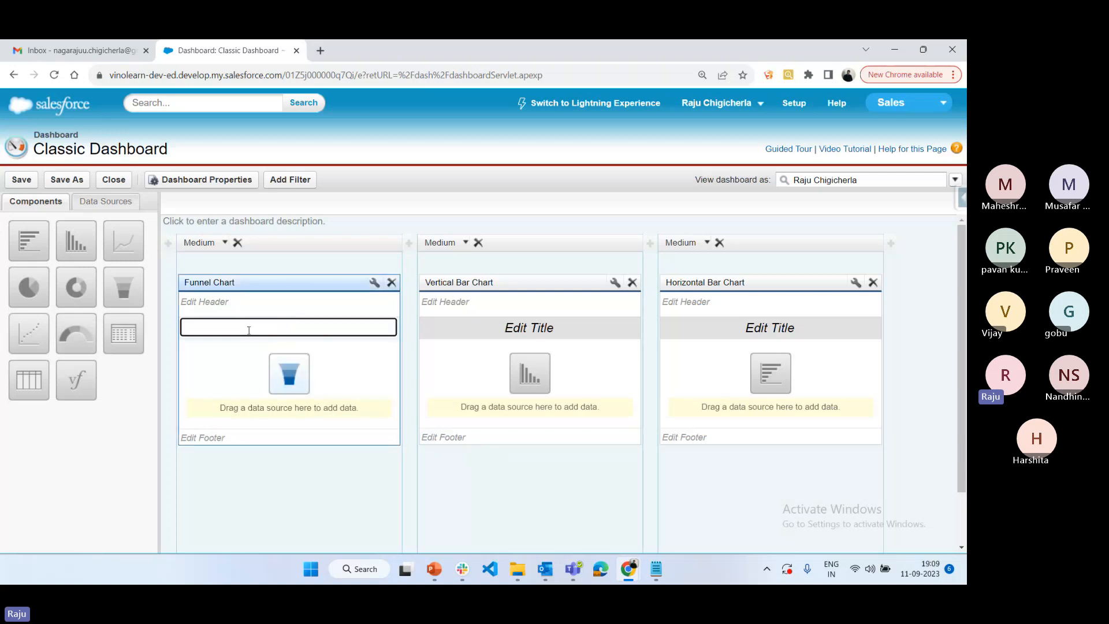
{"action": "left_click", "coordinate": [528, 326]}
{"action": "left_click", "coordinate": [770, 326]}
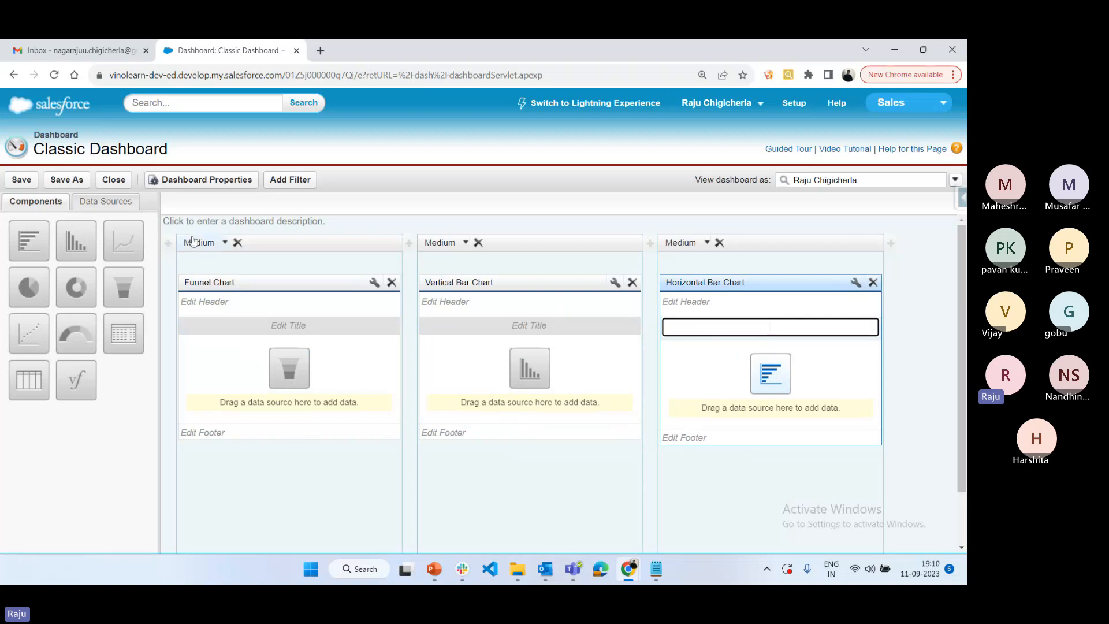
Assign the Oportunity Summary Report from the IT Admin Reports folder as the funnel chart's data source
{"action": "left_click", "coordinate": [110, 202]}
{"action": "left_click", "coordinate": [7, 267]}
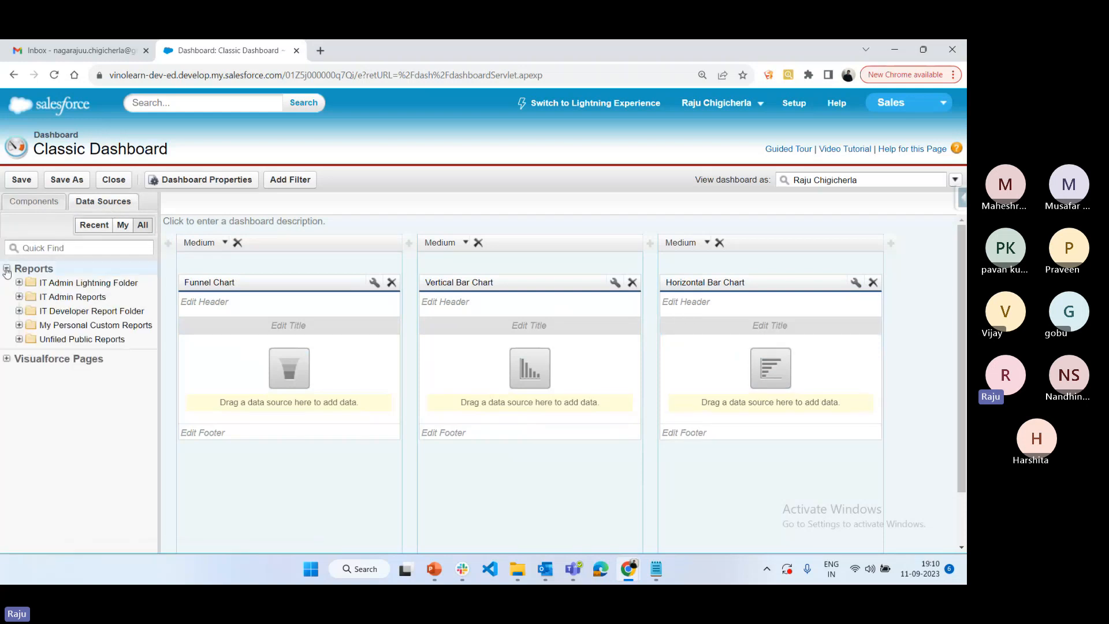
{"action": "left_click", "coordinate": [19, 296]}
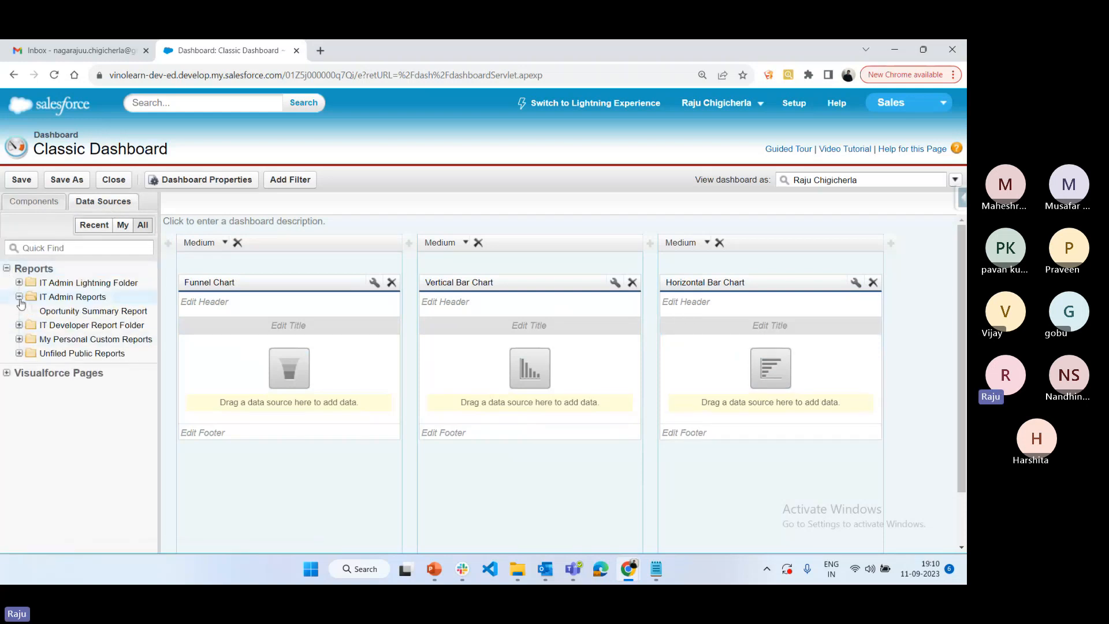
{"action": "left_click_drag", "start_coordinate": [93, 313], "coordinate": [240, 396]}
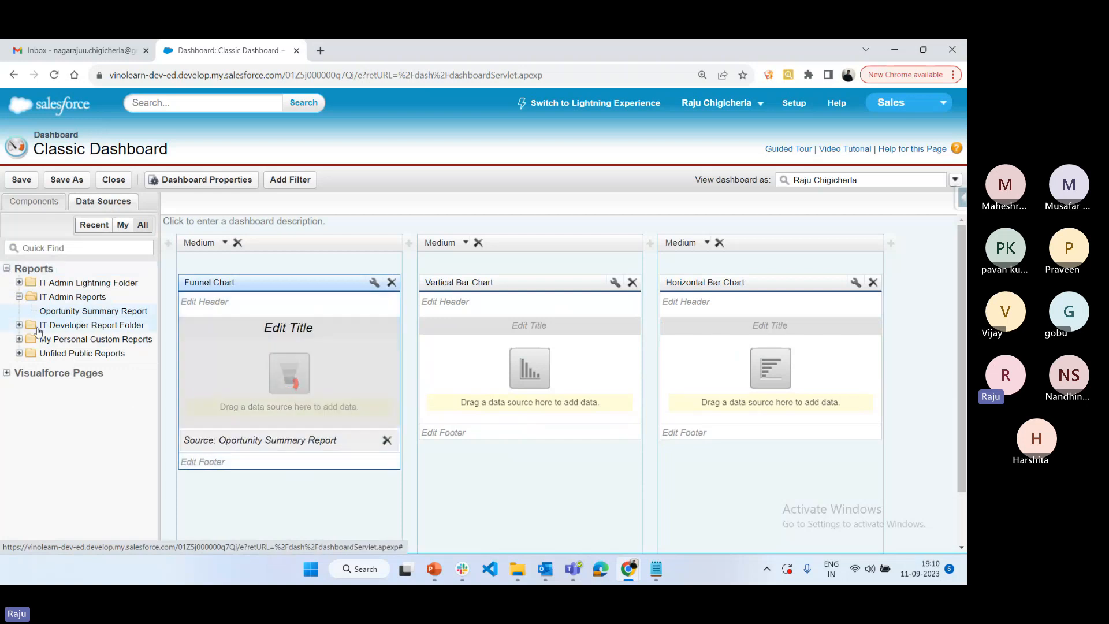
Assign the AccountSummary Data report from the IT Admin Lightning Folder as the vertical bar chart's data source
{"action": "left_click", "coordinate": [19, 325]}
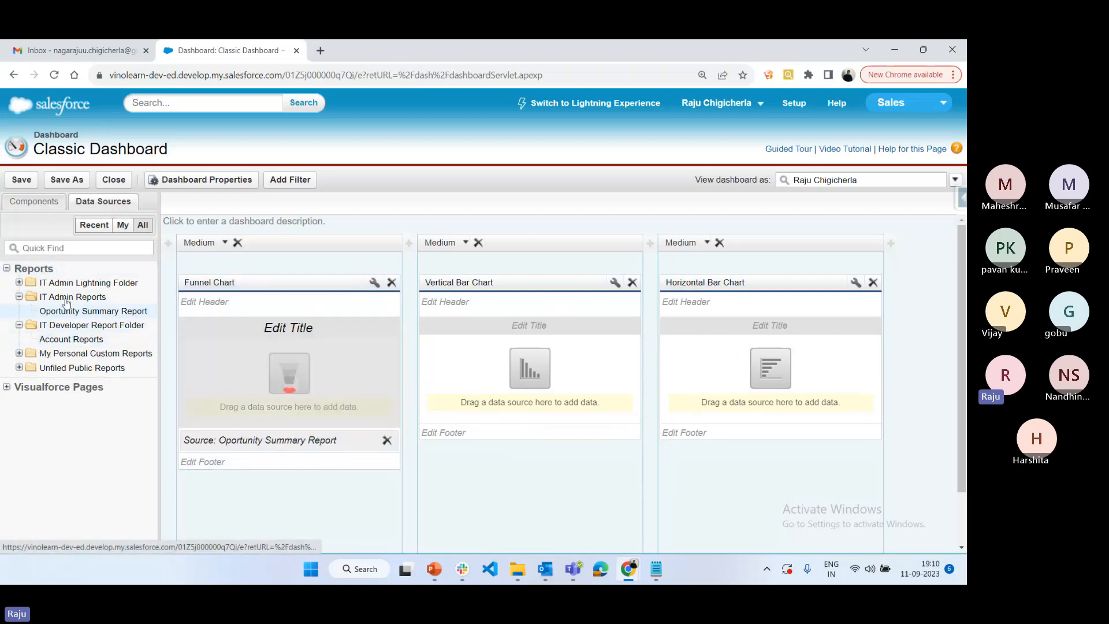
{"action": "left_click", "coordinate": [19, 283]}
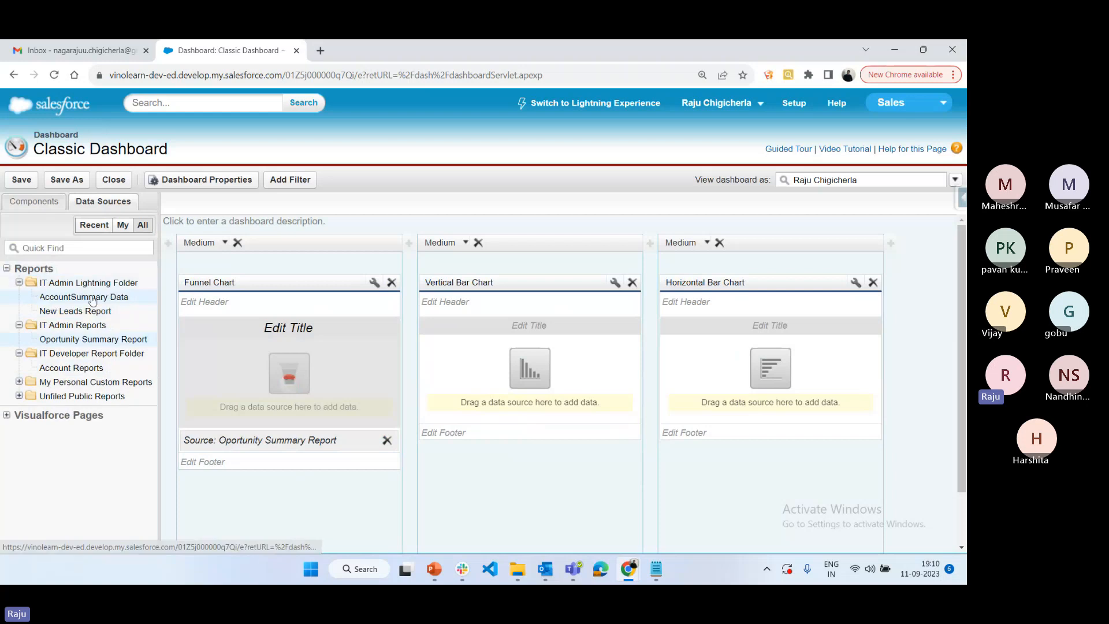
{"action": "left_click_drag", "start_coordinate": [92, 300], "coordinate": [508, 375]}
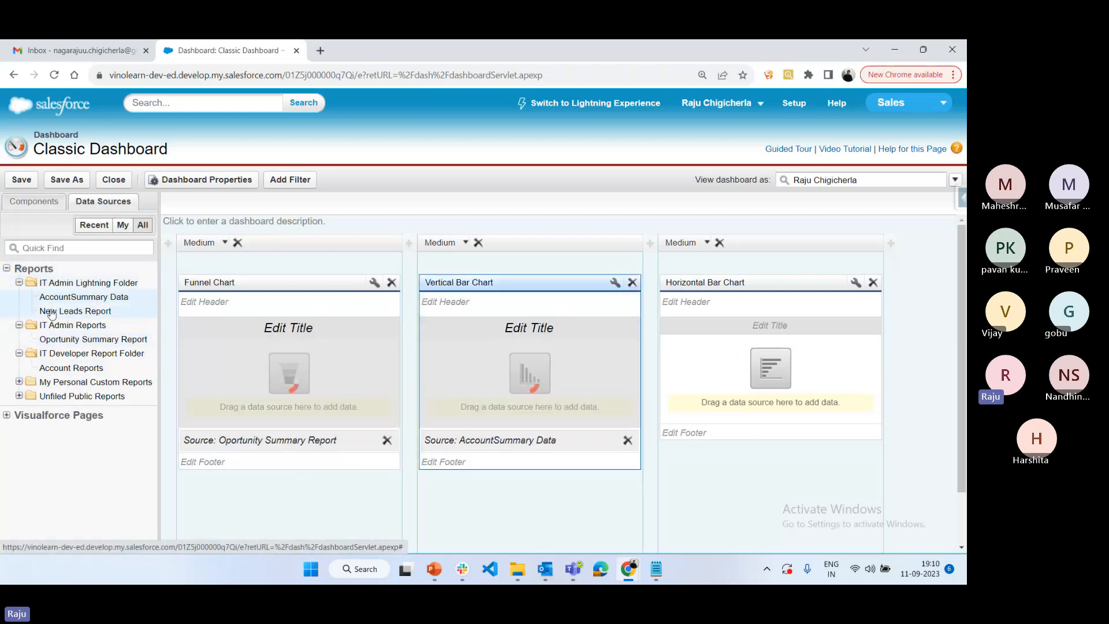
{"action": "left_click_drag", "start_coordinate": [64, 368], "coordinate": [65, 370]}
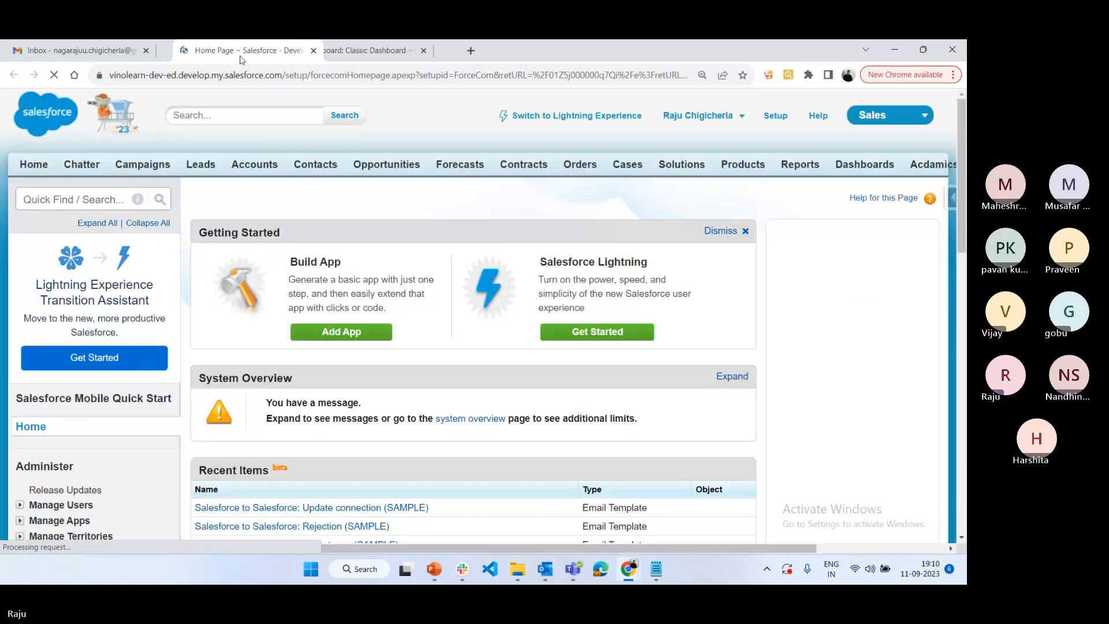
Go to the Reports page in a separate browser tab and open the AccountSummary Data report in another tab
{"action": "left_click_drag", "start_coordinate": [241, 58], "coordinate": [232, 56]}
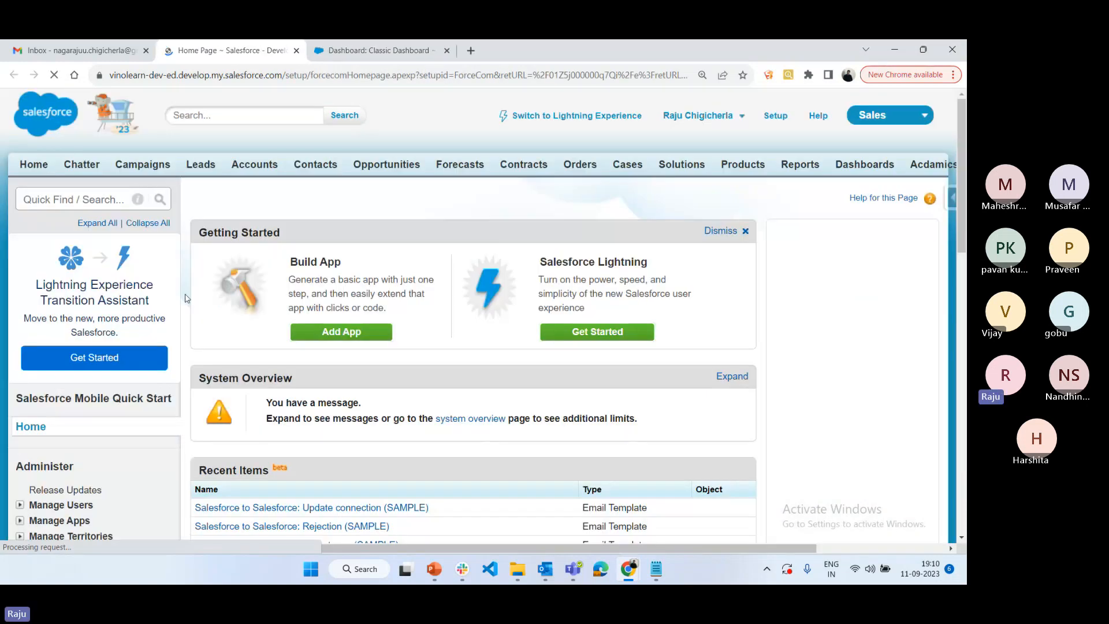
{"action": "left_click", "coordinate": [800, 164]}
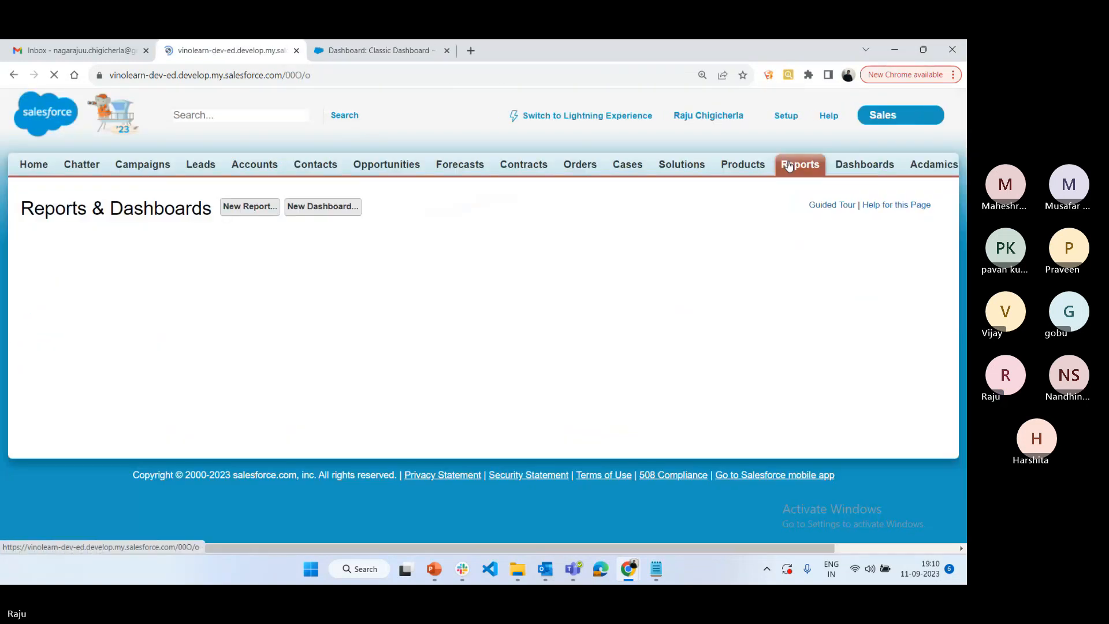
{"action": "left_click", "coordinate": [502, 388]}
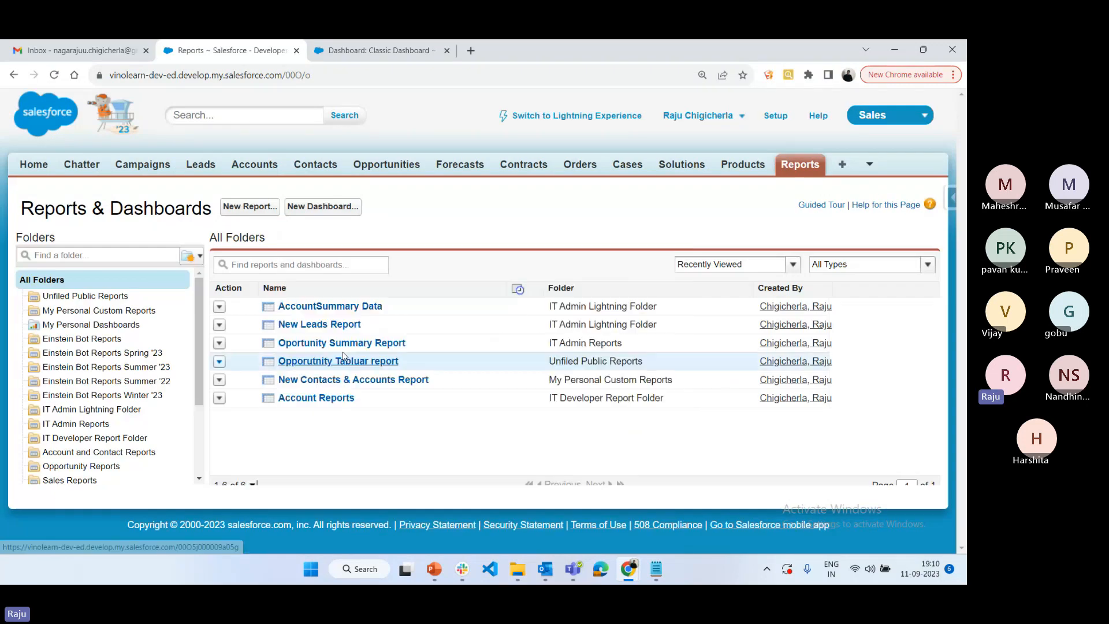
{"action": "middle_click", "coordinate": [322, 308]}
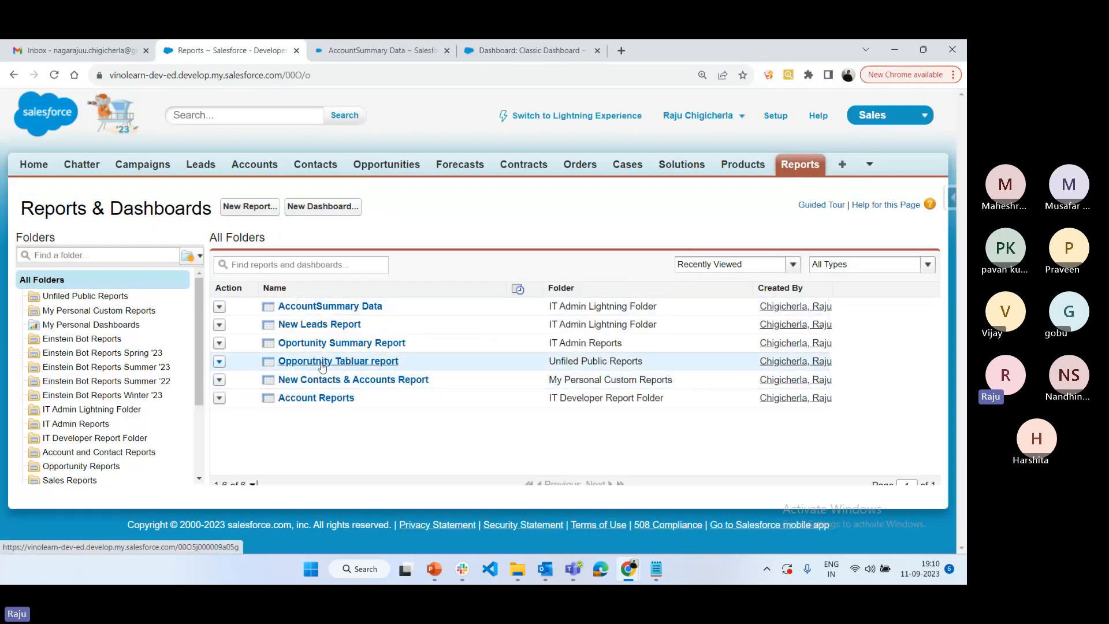
Open Oportunity Summary Report and Account Reports in separate browser tabs, and check how the AccountSummary Data records are grouped
{"action": "middle_click", "coordinate": [341, 343]}
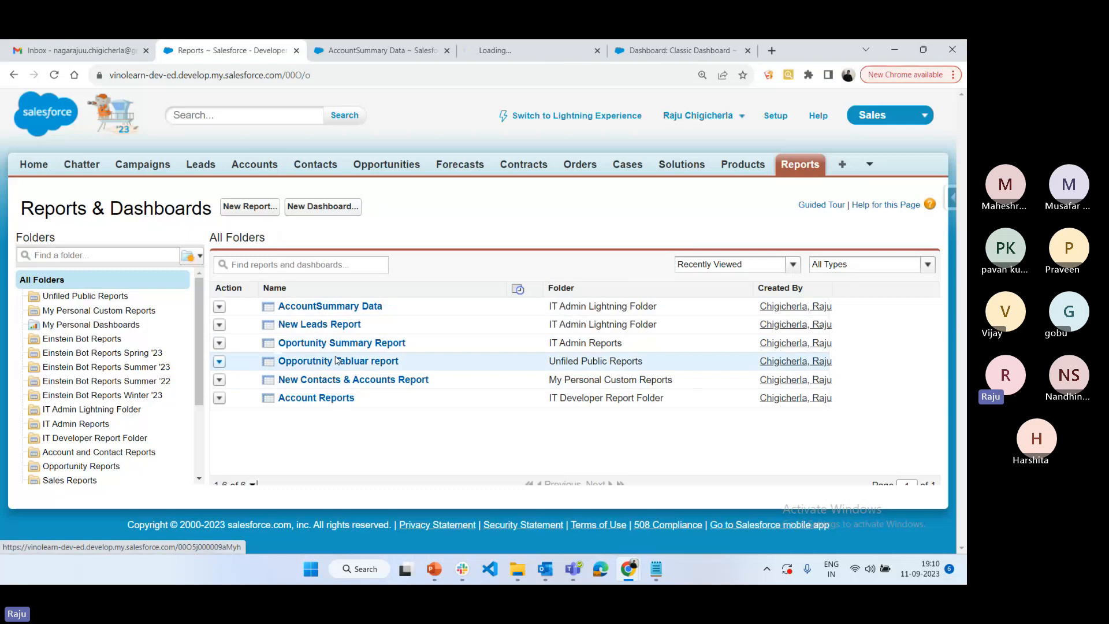
{"action": "middle_click", "coordinate": [325, 399]}
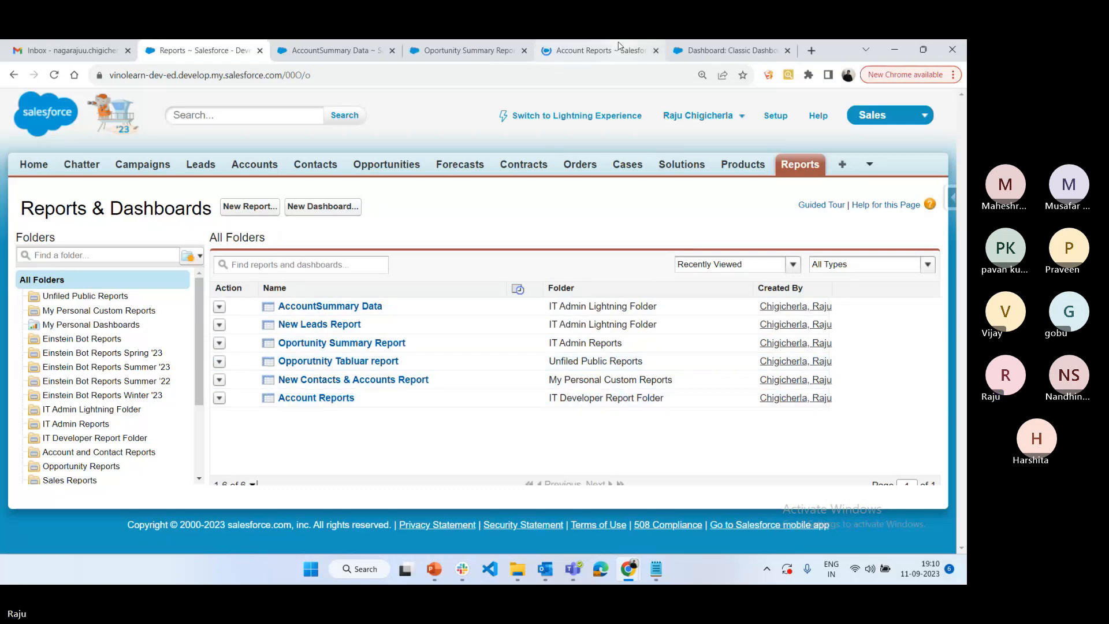
{"action": "left_click", "coordinate": [323, 51]}
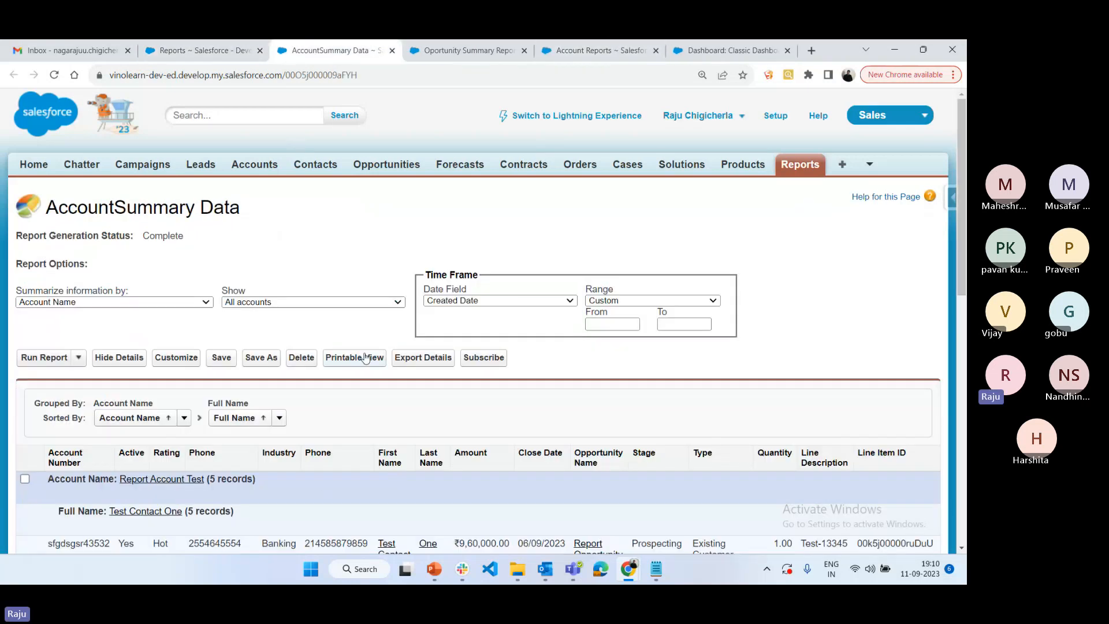
{"action": "scroll", "coordinate": [404, 392], "scroll_direction": "down", "scroll_amount": 4}
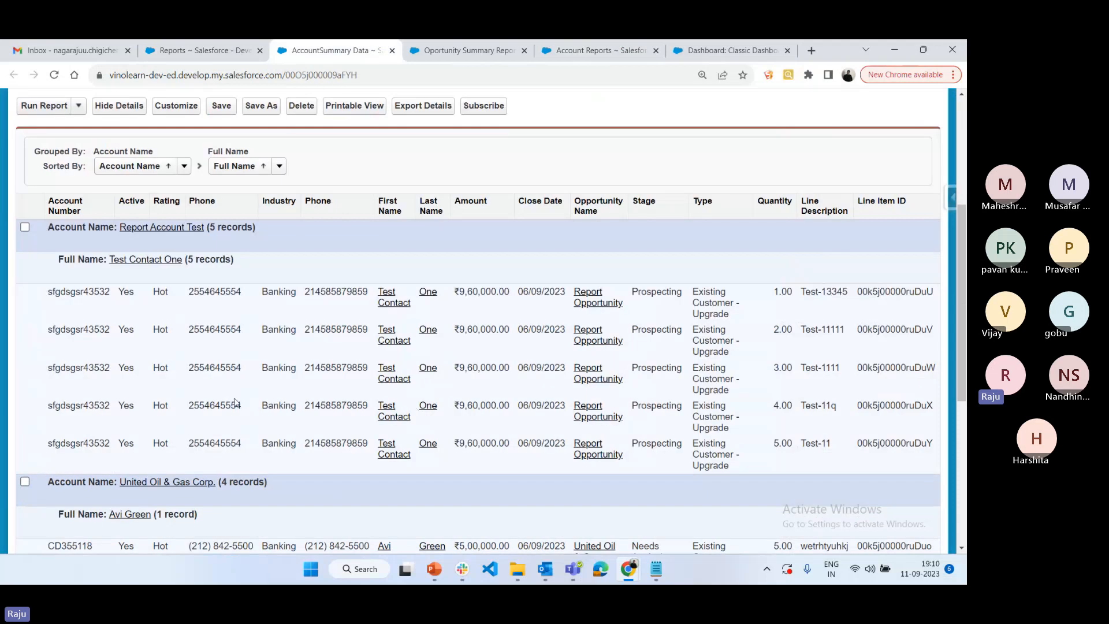
{"action": "left_click_drag", "start_coordinate": [99, 229], "coordinate": [39, 234]}
Examine the Opportunity Status grouping in the Oportunity Summary Report and the record layout of Account Reports
{"action": "left_click", "coordinate": [459, 50]}
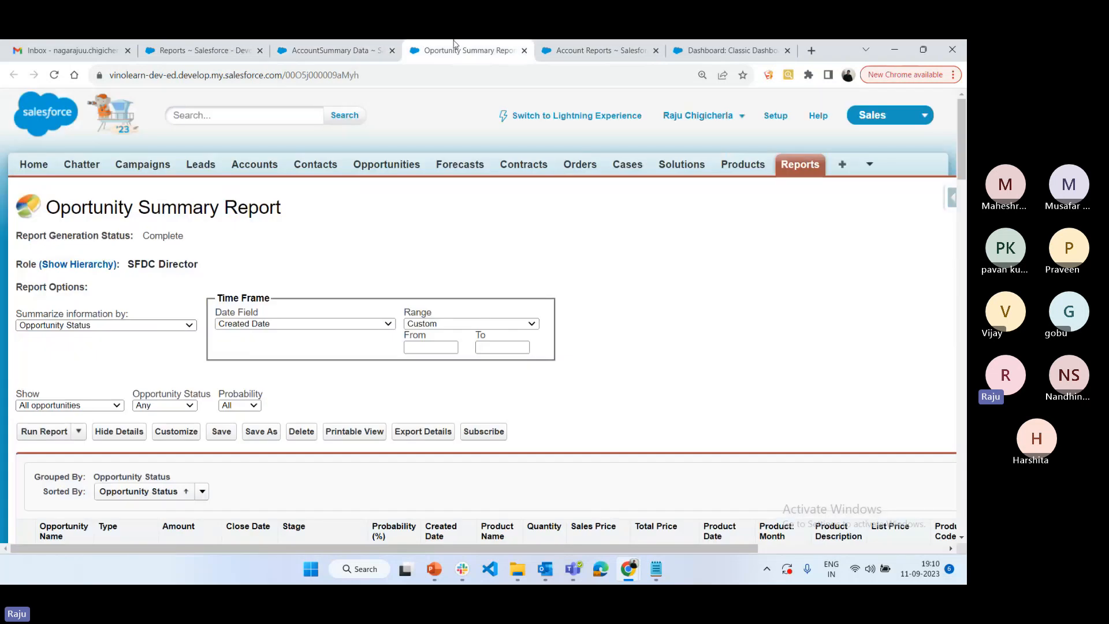
{"action": "scroll", "coordinate": [221, 400], "scroll_direction": "down", "scroll_amount": 5}
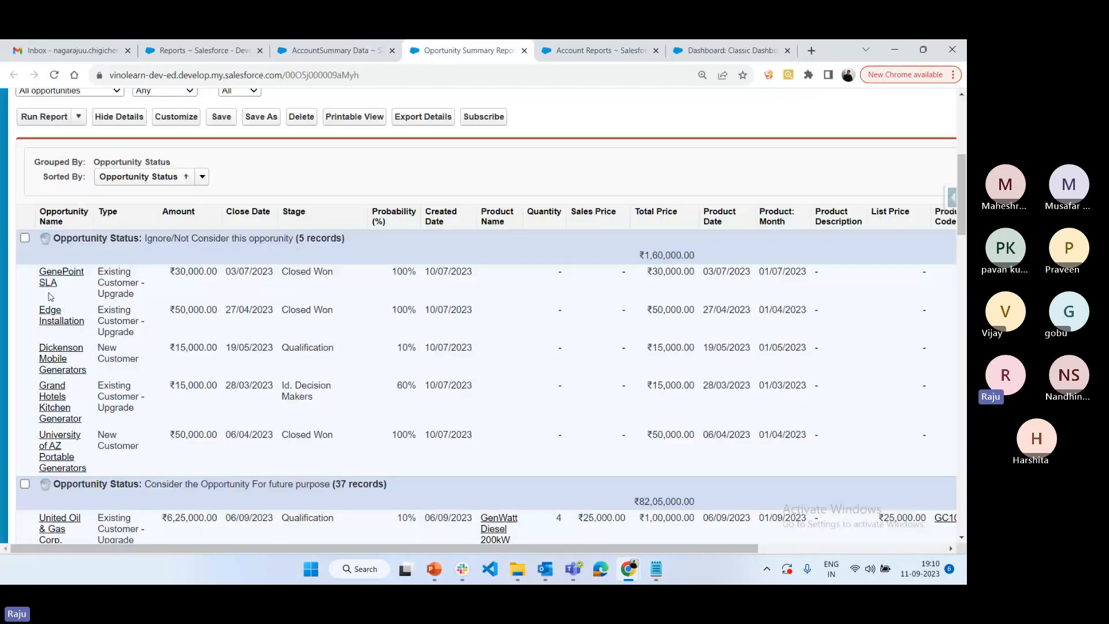
{"action": "left_click_drag", "start_coordinate": [53, 237], "coordinate": [142, 238]}
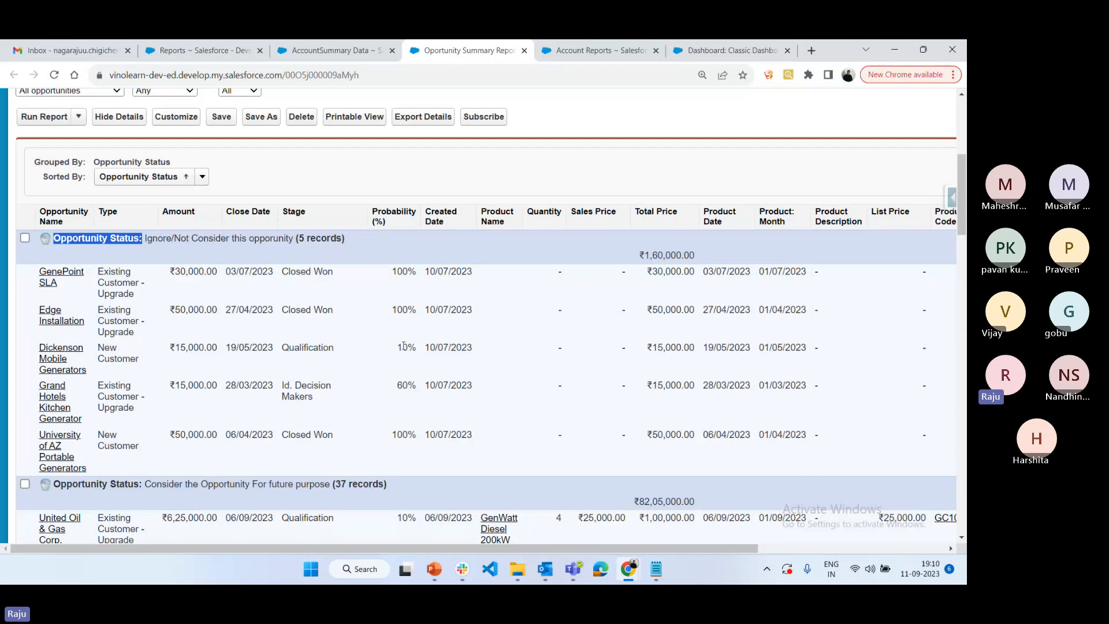
{"action": "left_click", "coordinate": [601, 50]}
{"action": "scroll", "coordinate": [317, 444], "scroll_direction": "down", "scroll_amount": 3}
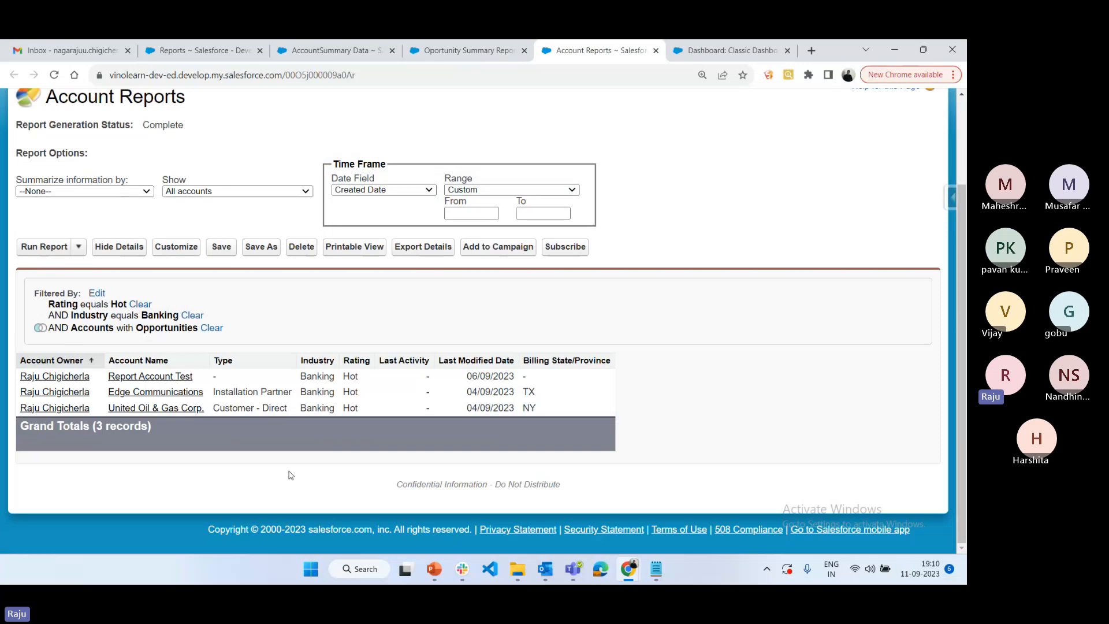
Check the horizontal bar chart's source on the dashboard and open Account Reports for customization
{"action": "left_click", "coordinate": [683, 47]}
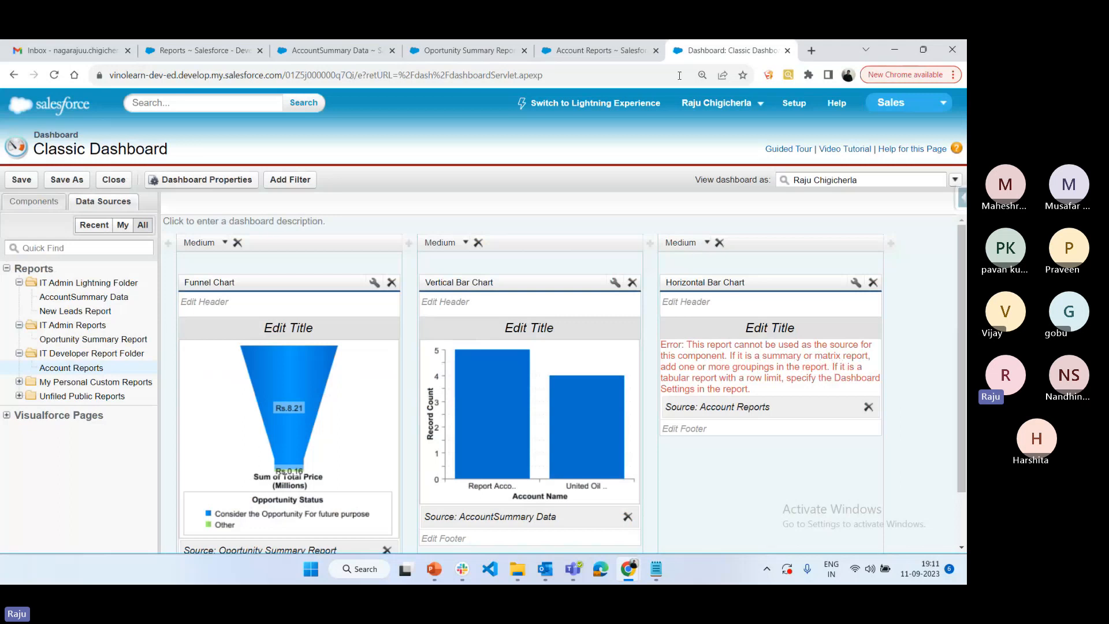
{"action": "left_click", "coordinate": [595, 50]}
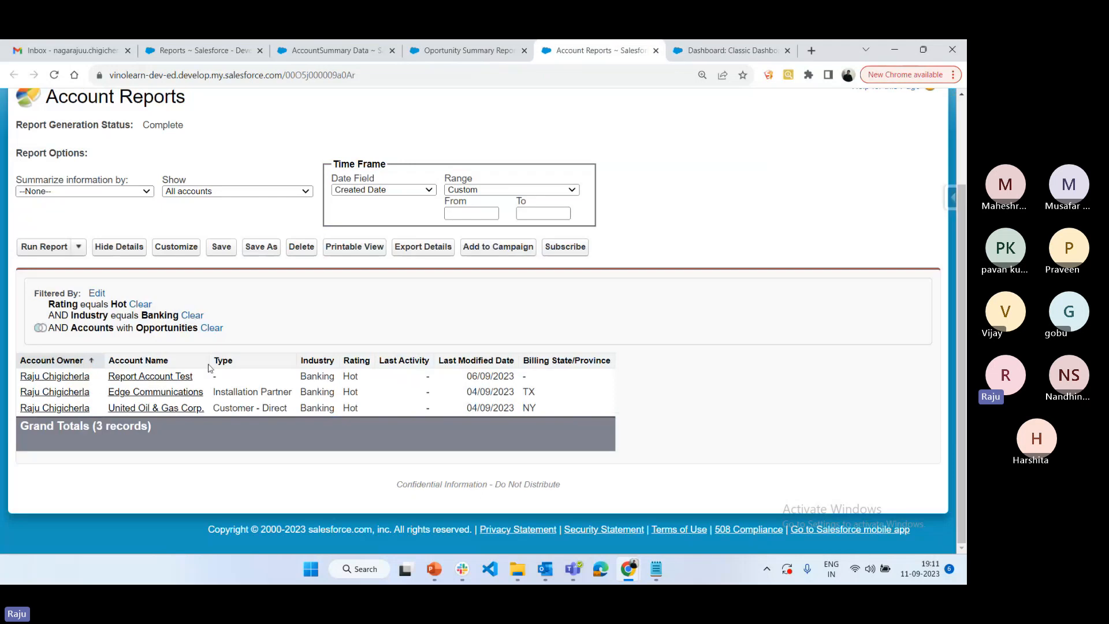
{"action": "left_click", "coordinate": [188, 251]}
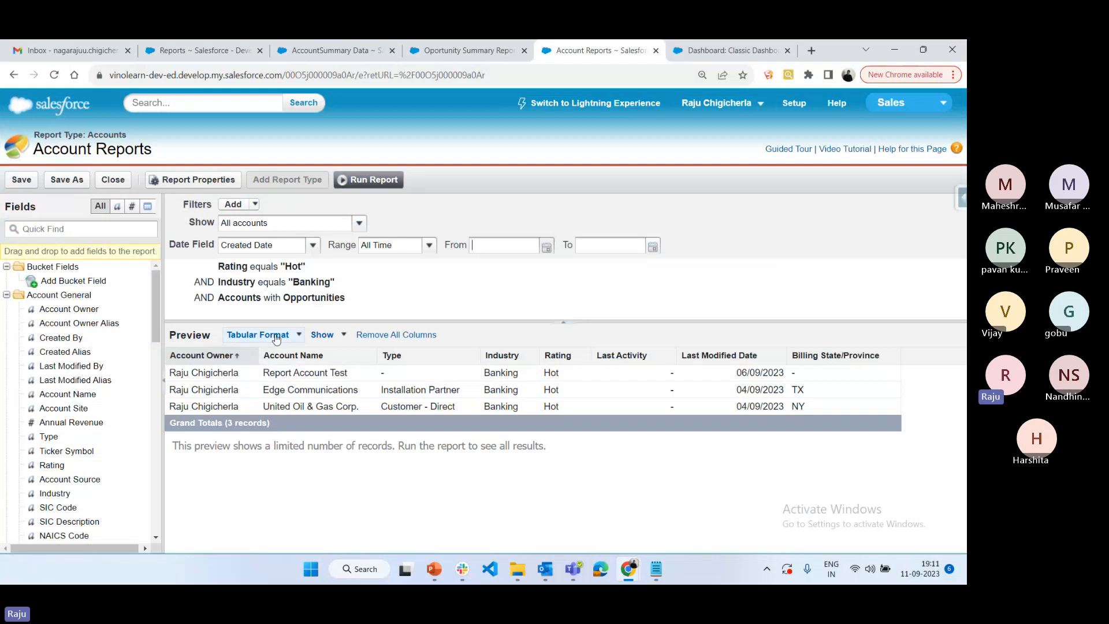
{"action": "left_click", "coordinate": [705, 50]}
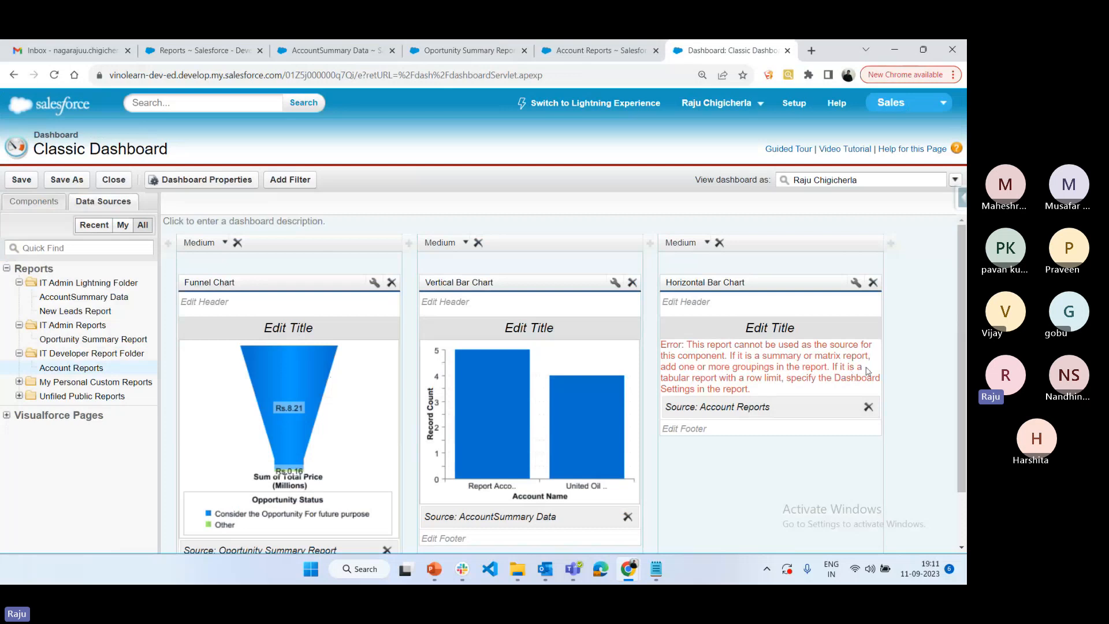
{"action": "left_click", "coordinate": [598, 50]}
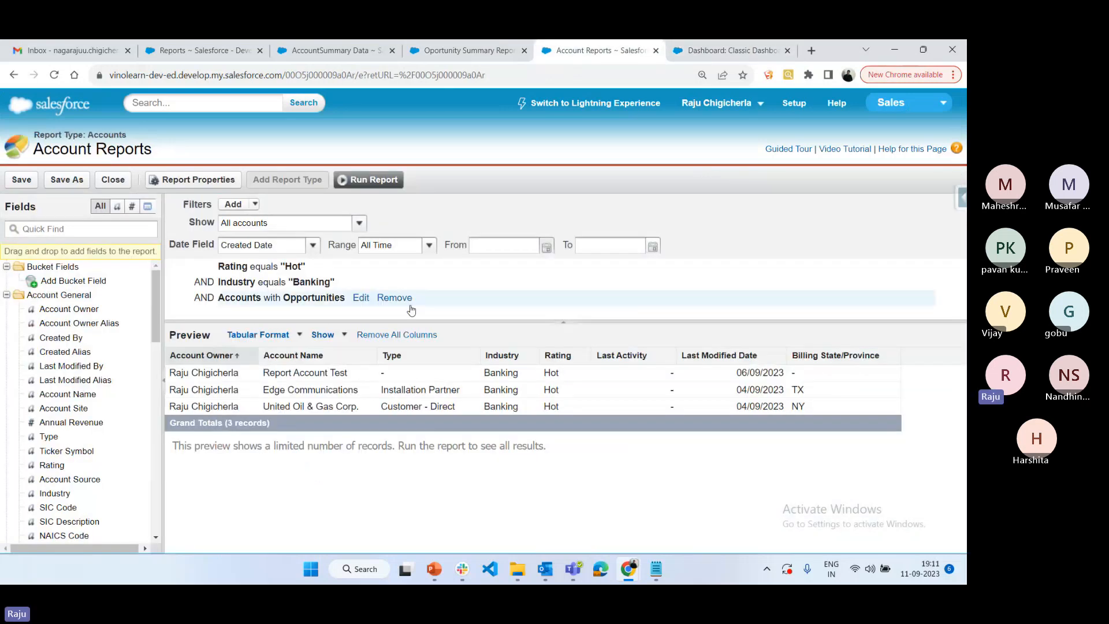
Change Account Reports to Summary Format, group its records by Type and save the report
{"action": "left_click", "coordinate": [289, 335]}
{"action": "left_click", "coordinate": [297, 375]}
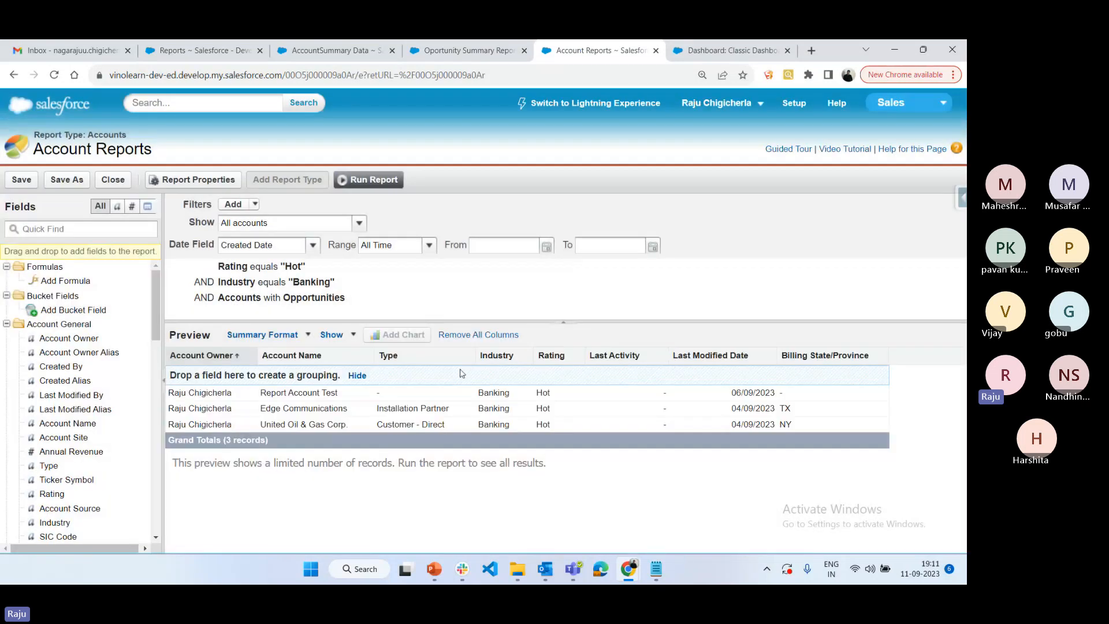
{"action": "left_click_drag", "start_coordinate": [424, 358], "coordinate": [237, 376]}
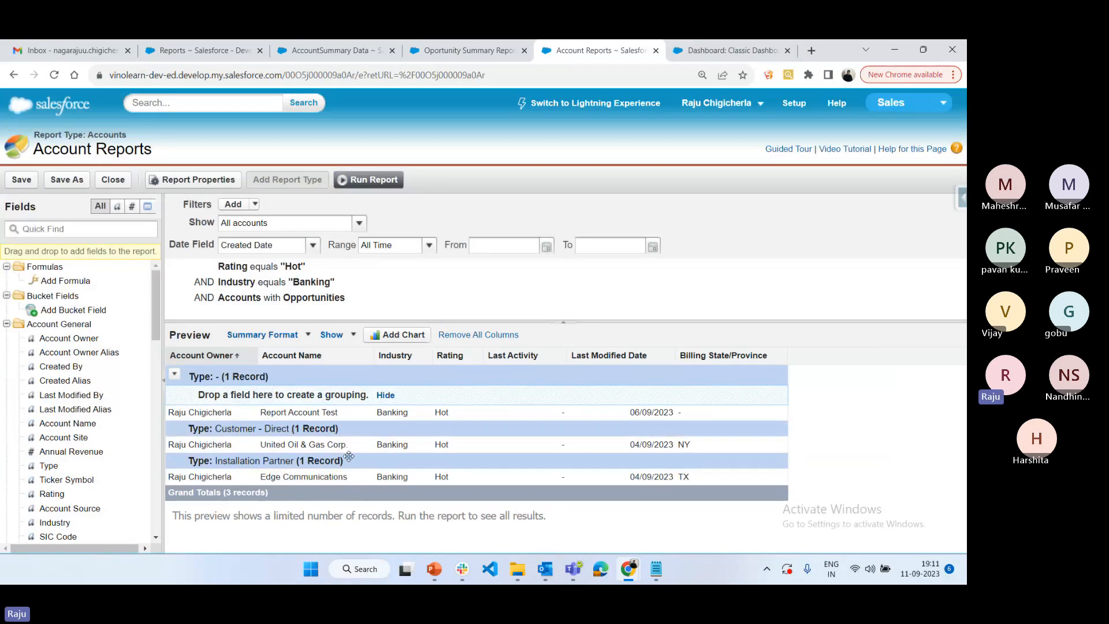
{"action": "left_click", "coordinate": [20, 181]}
Reassign Account Reports from the IT Developer Report Folder as the data source of the dashboard's horizontal bar chart
{"action": "key", "text": "ctrl+Tab"}
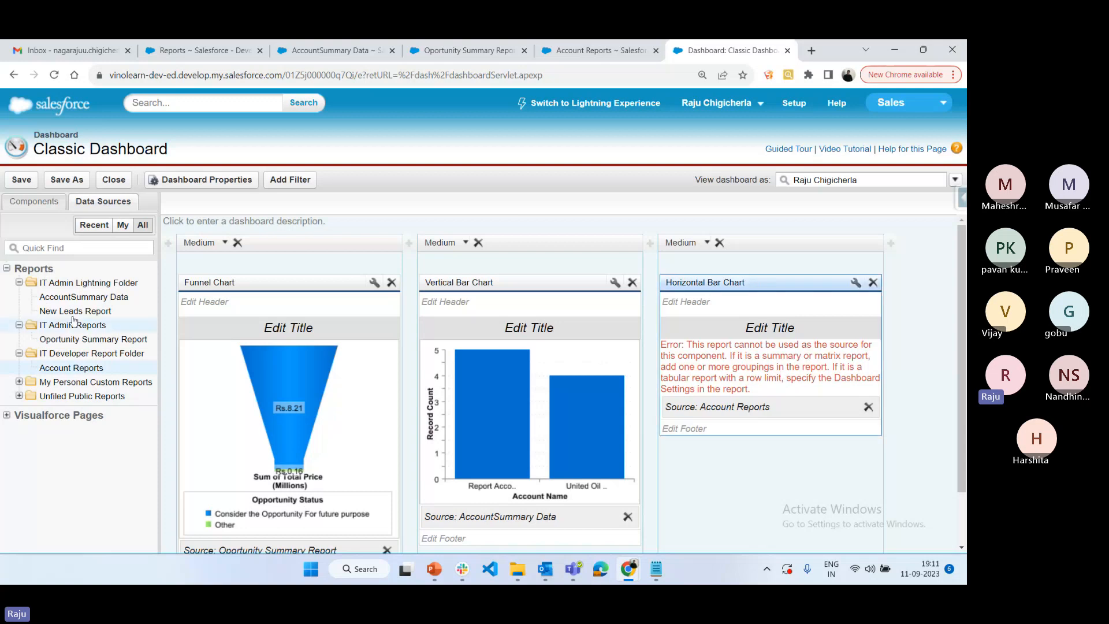
{"action": "left_click_drag", "start_coordinate": [69, 372], "coordinate": [802, 387]}
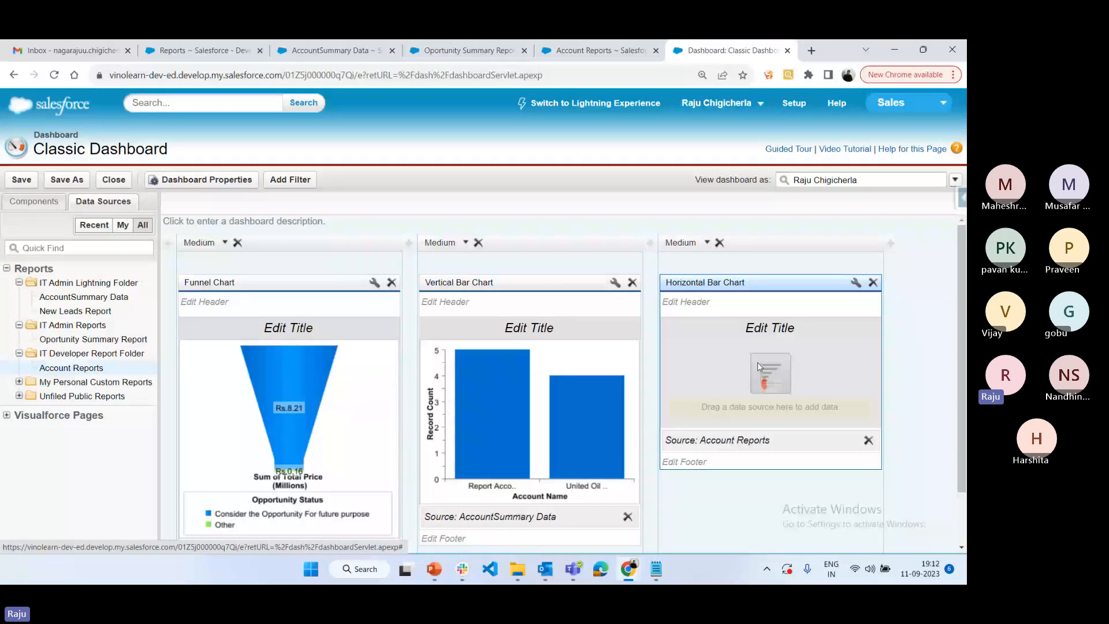
{"action": "scroll", "coordinate": [753, 366], "scroll_direction": "down", "scroll_amount": 1}
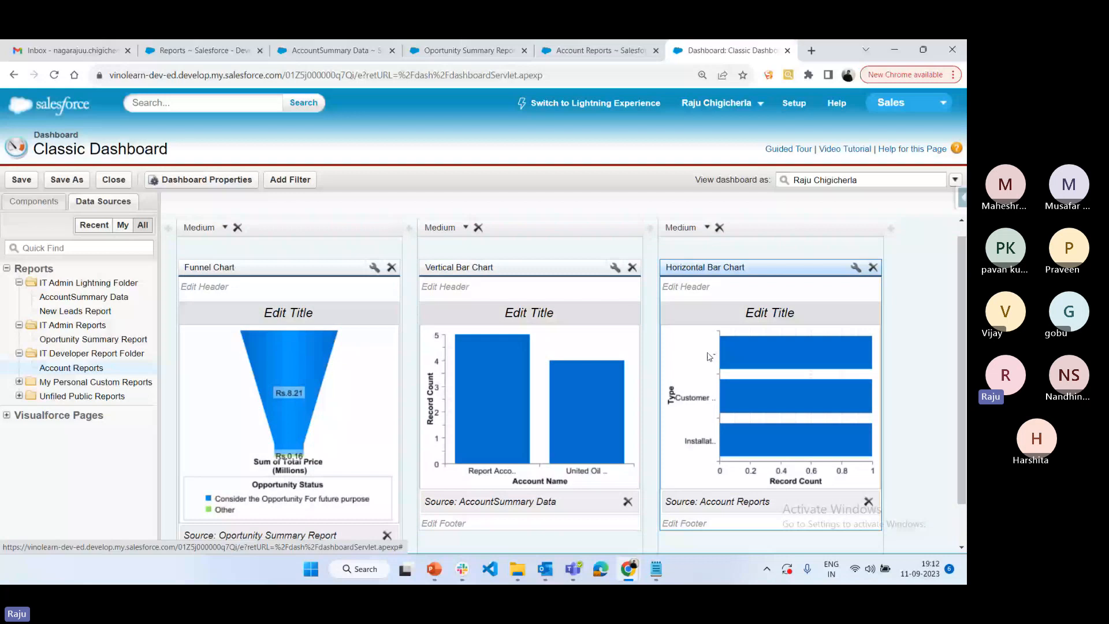
Title the funnel chart "Opportunity Report By Status"
{"action": "left_click", "coordinate": [316, 315]}
{"action": "type", "text": "Opportunity "}
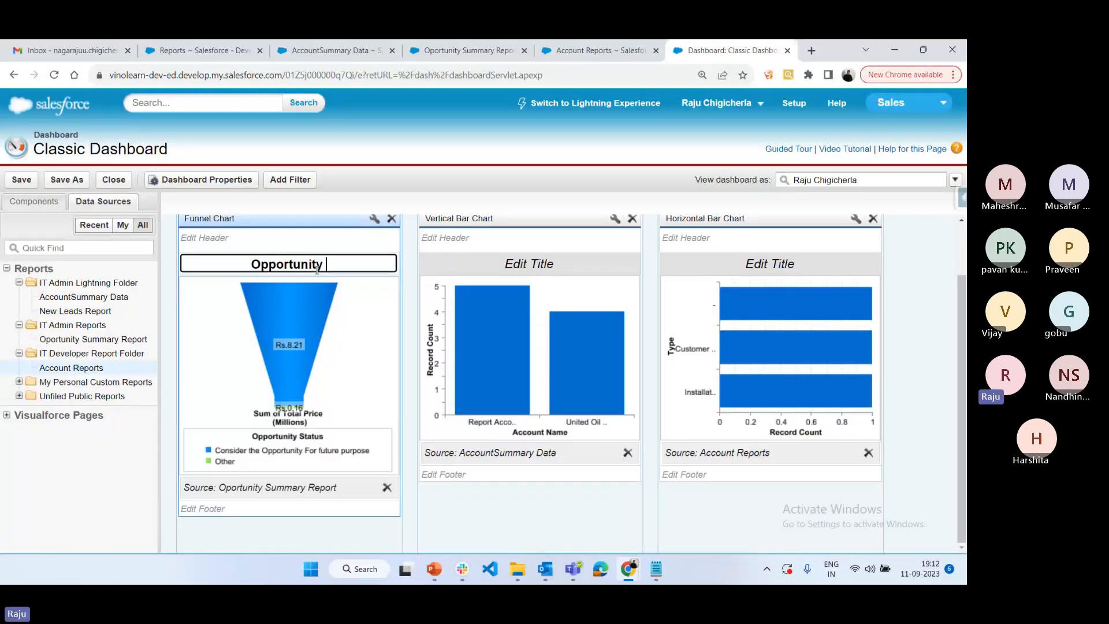
{"action": "type", "text": "Report "}
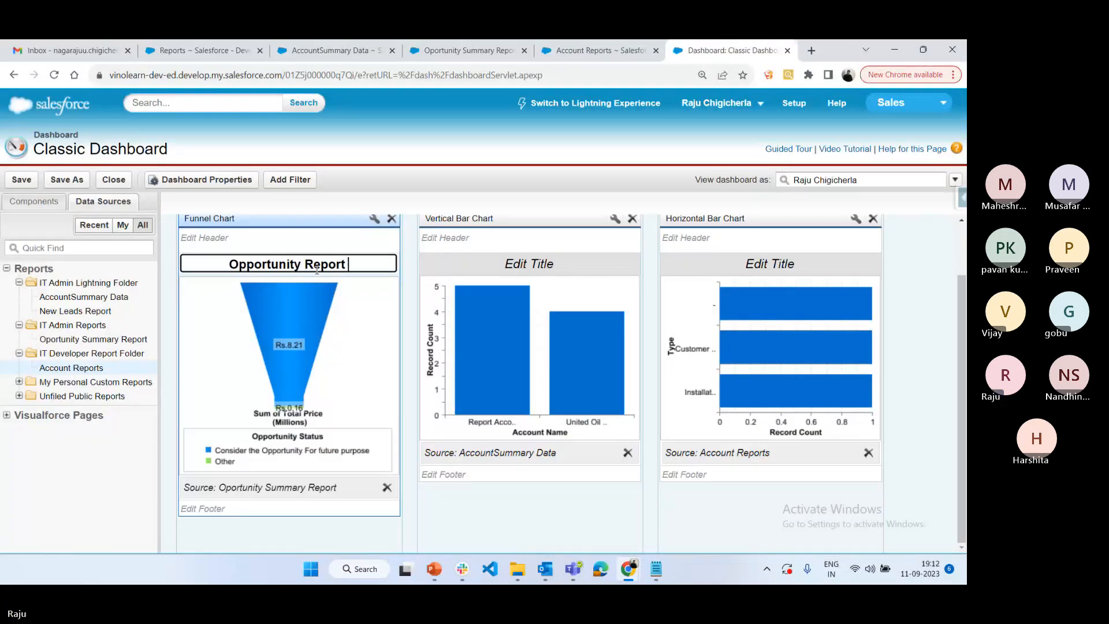
{"action": "type", "text": "By Status"}
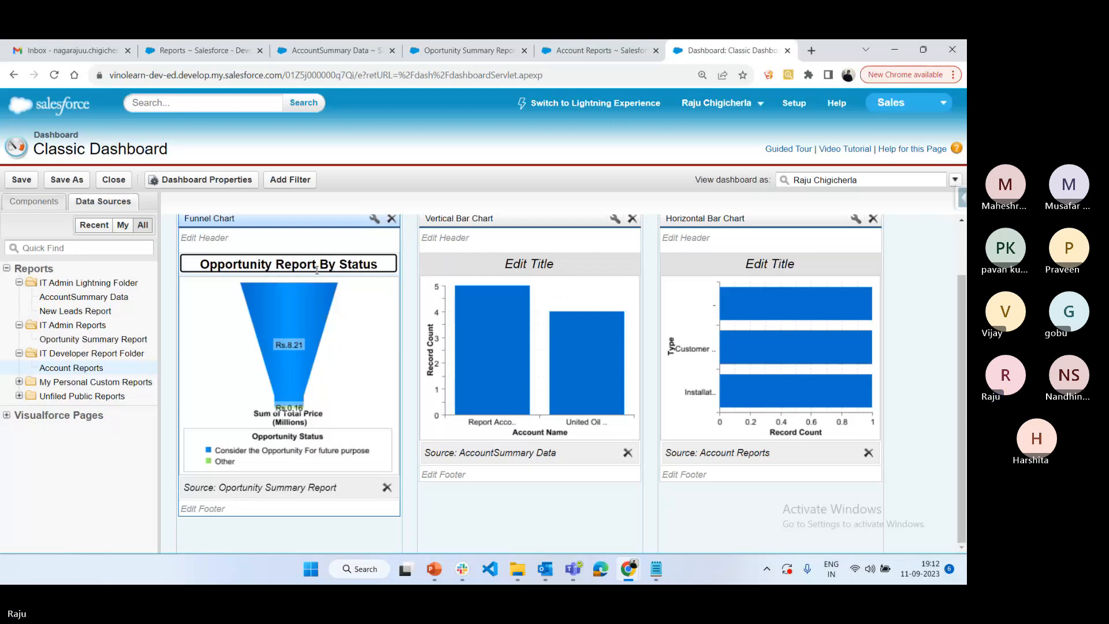
Title the vertical bar chart "Account Report By Name"
{"action": "left_click", "coordinate": [480, 264]}
{"action": "type", "text": "Acco"}
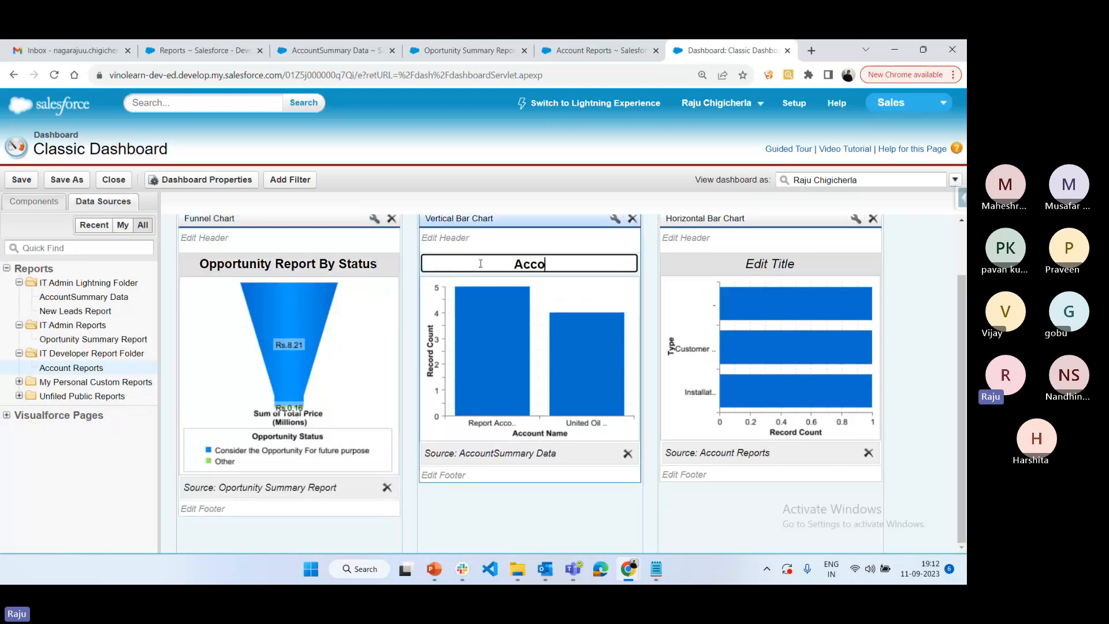
{"action": "type", "text": "unt Report By Name"}
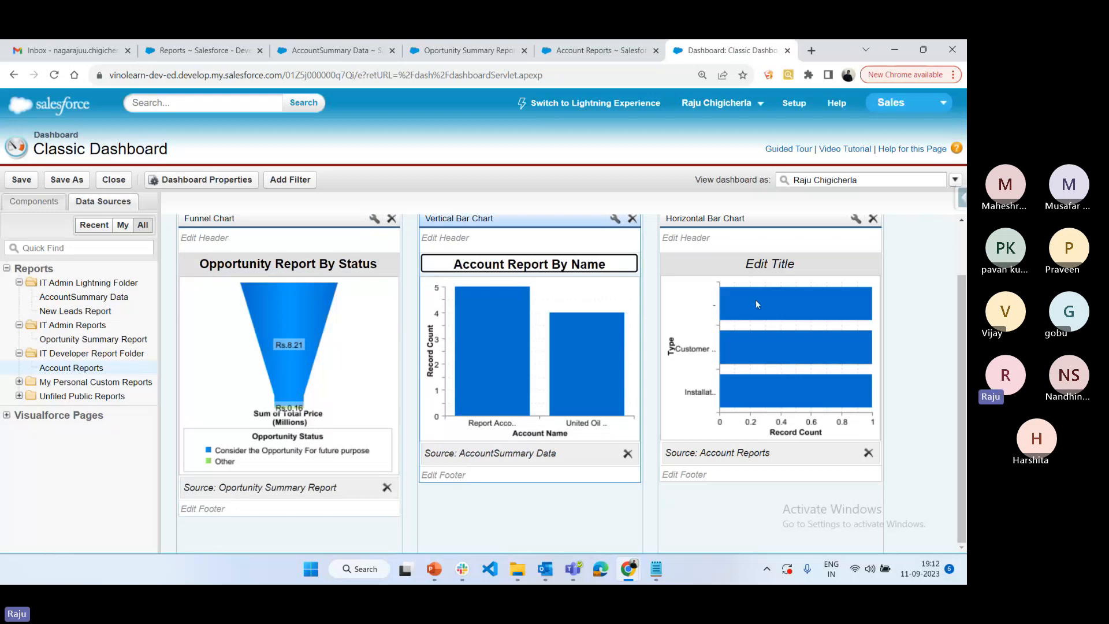
Enter "Account Report" as the beginning of the horizontal bar chart's title
{"action": "left_click", "coordinate": [749, 269]}
{"action": "type", "text": "No"}
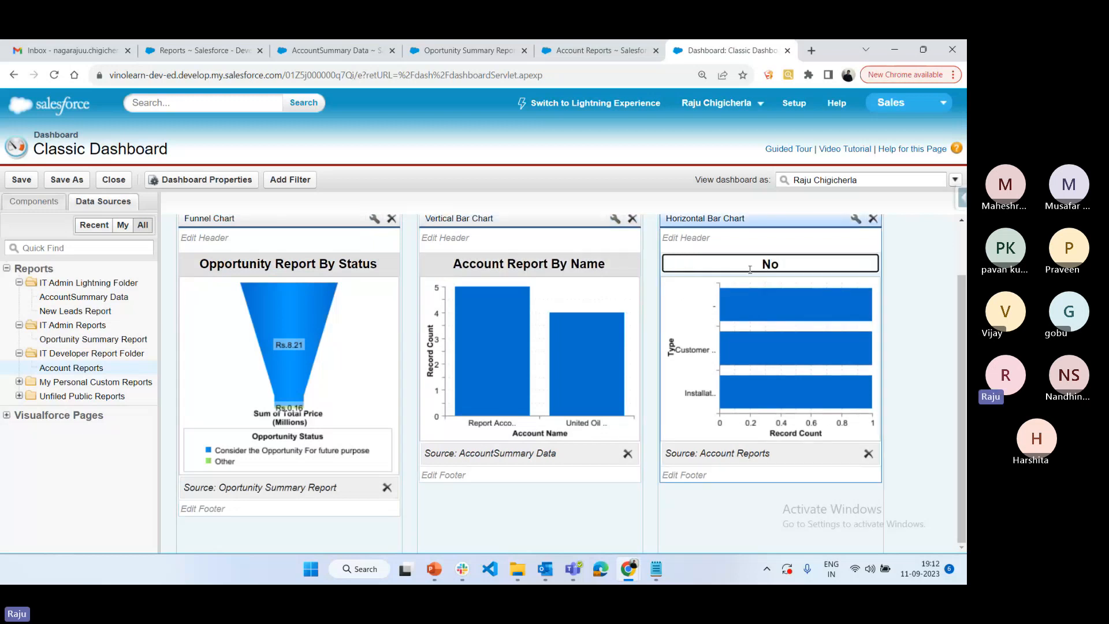
{"action": "key", "text": "BackSpace"}
{"action": "key", "text": "BackSpace"}
{"action": "type", "text": "Account Report"}
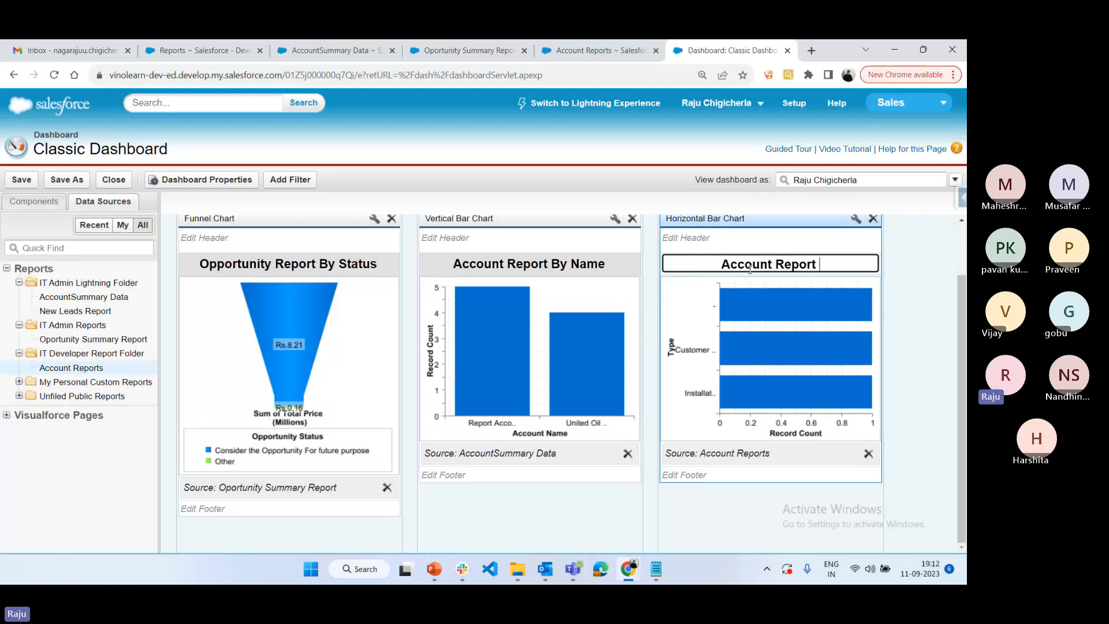
Remove the Accounts with Opportunities filter from Account Reports and extend the horizontal bar chart's title to "Account Report By Banking Industry"
{"action": "left_click", "coordinate": [595, 51]}
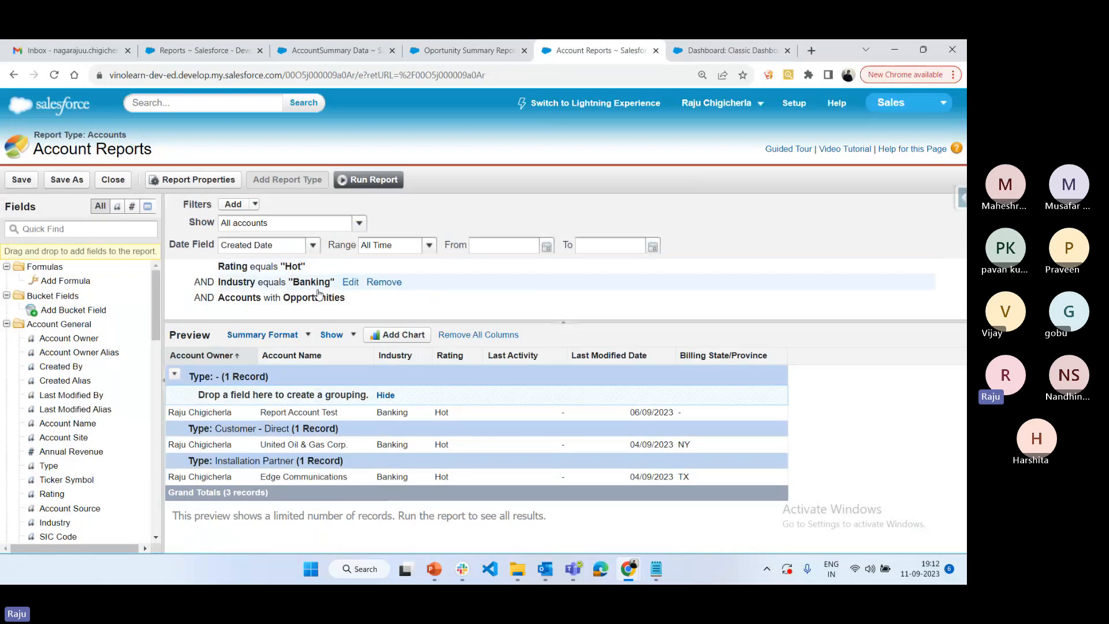
{"action": "left_click", "coordinate": [689, 49]}
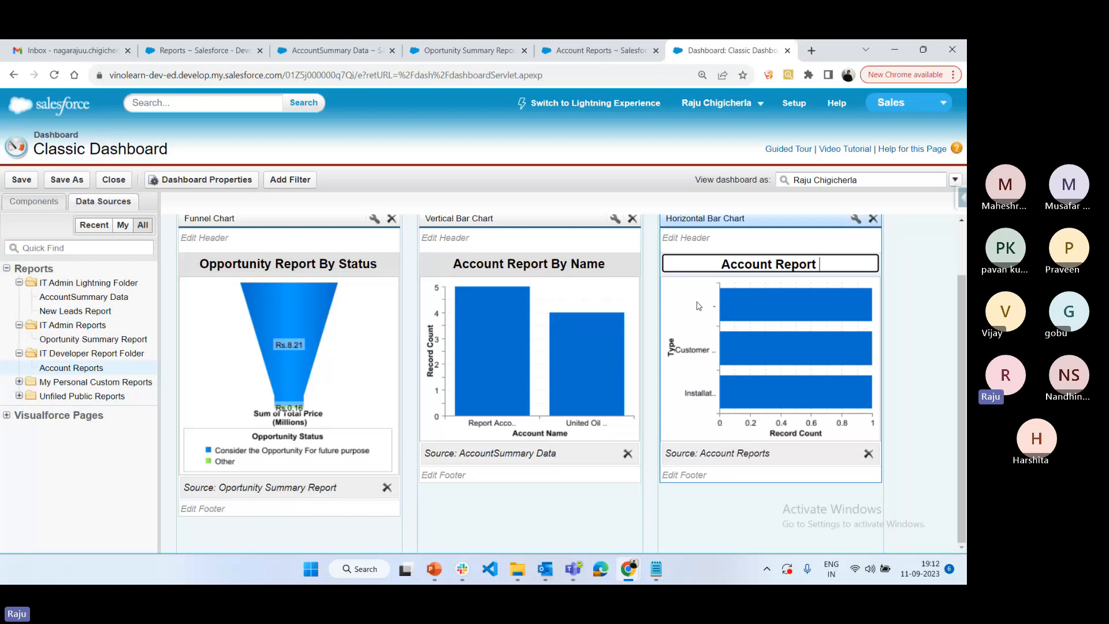
{"action": "left_click", "coordinate": [606, 50]}
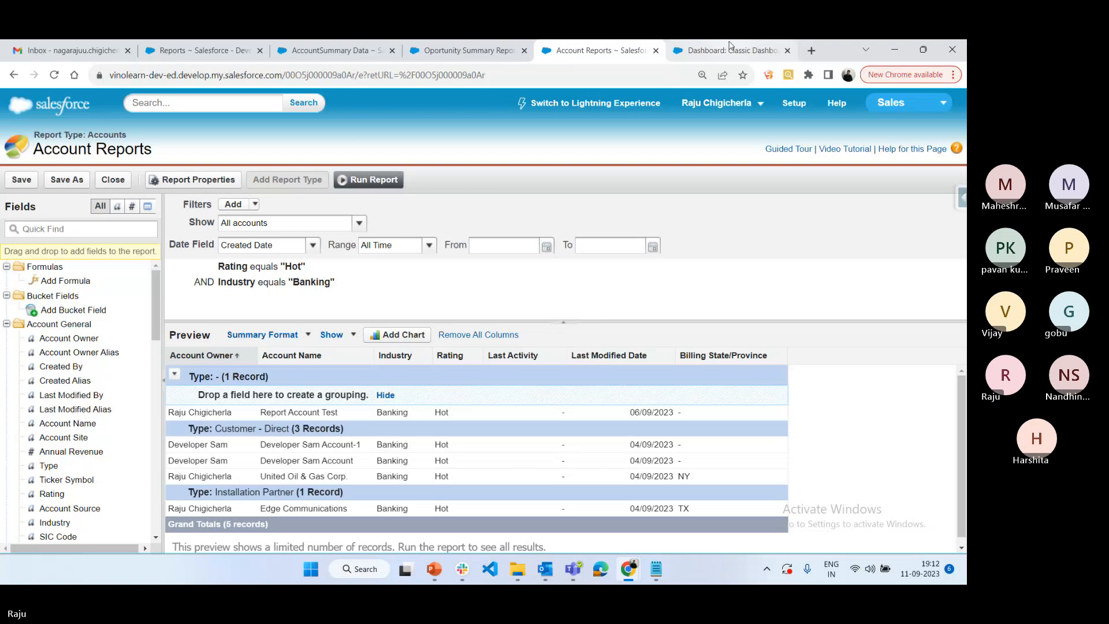
{"action": "left_click", "coordinate": [728, 48]}
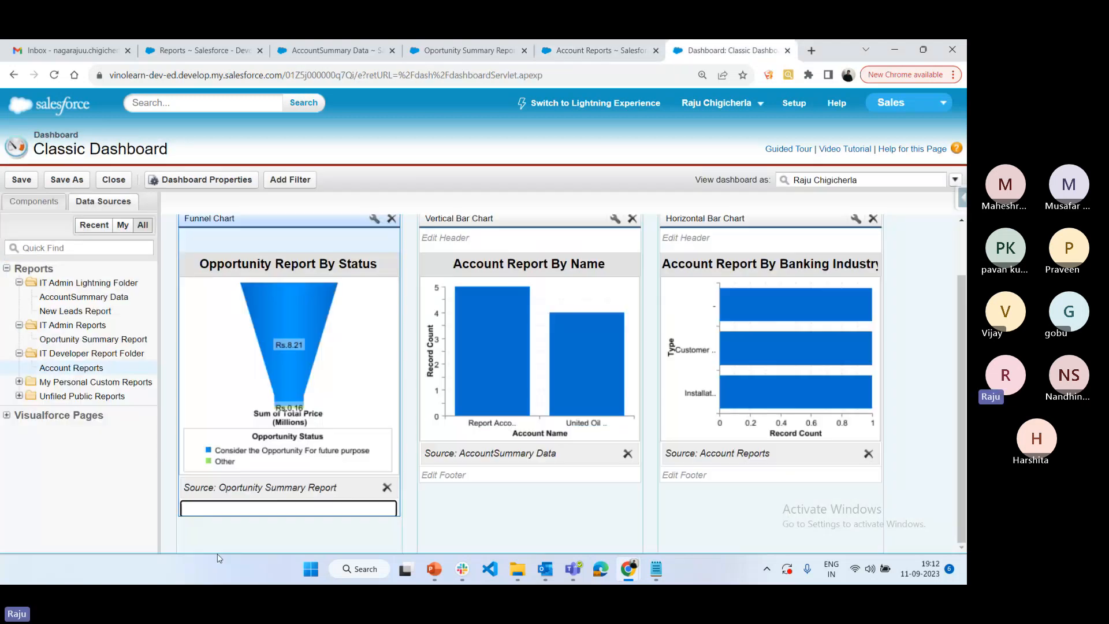
Set the funnel chart's header to "Custom Opp Header"
{"action": "left_click", "coordinate": [235, 241]}
{"action": "type", "text": "Custom"}
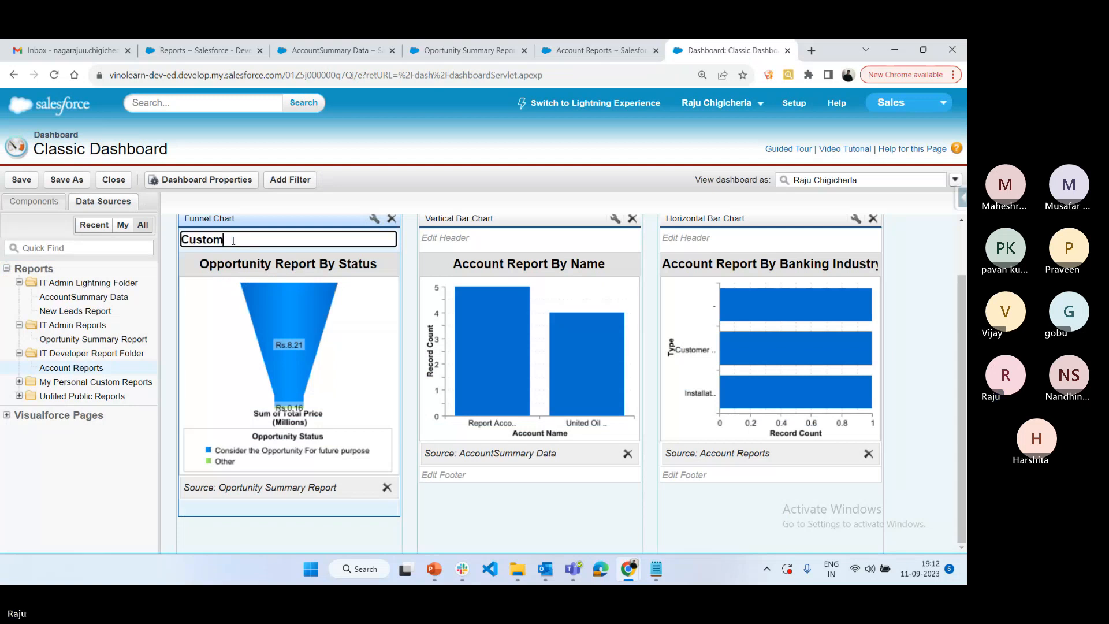
{"action": "type", "text": " Cpp Header"}
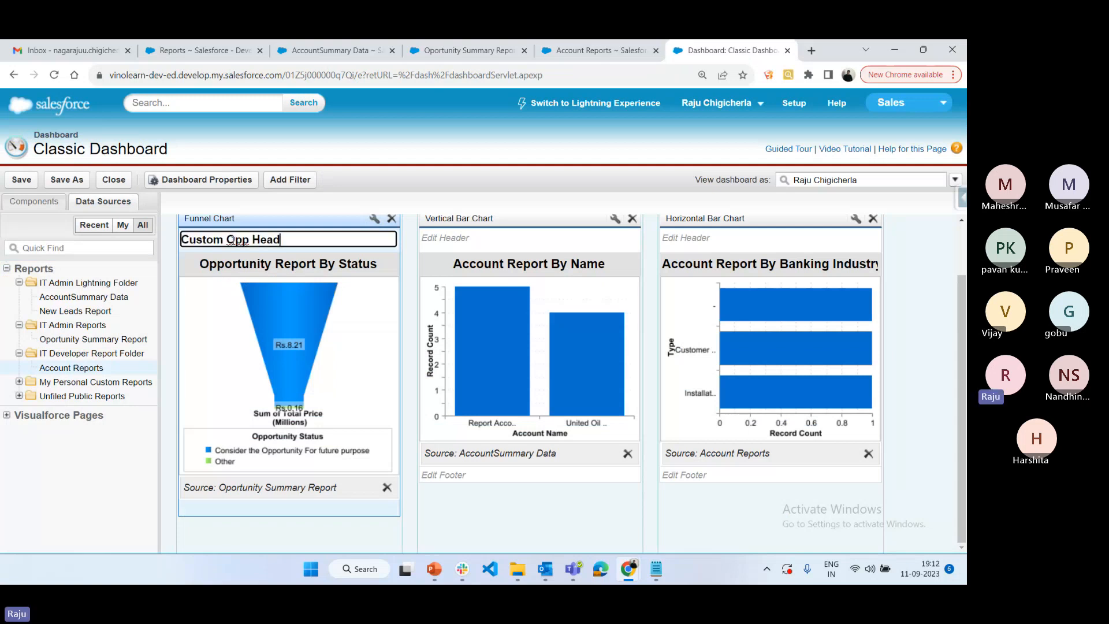
Set the funnel chart's footer to "Custom Opp Footer"
{"action": "left_click", "coordinate": [247, 506]}
{"action": "left_click", "coordinate": [236, 506]}
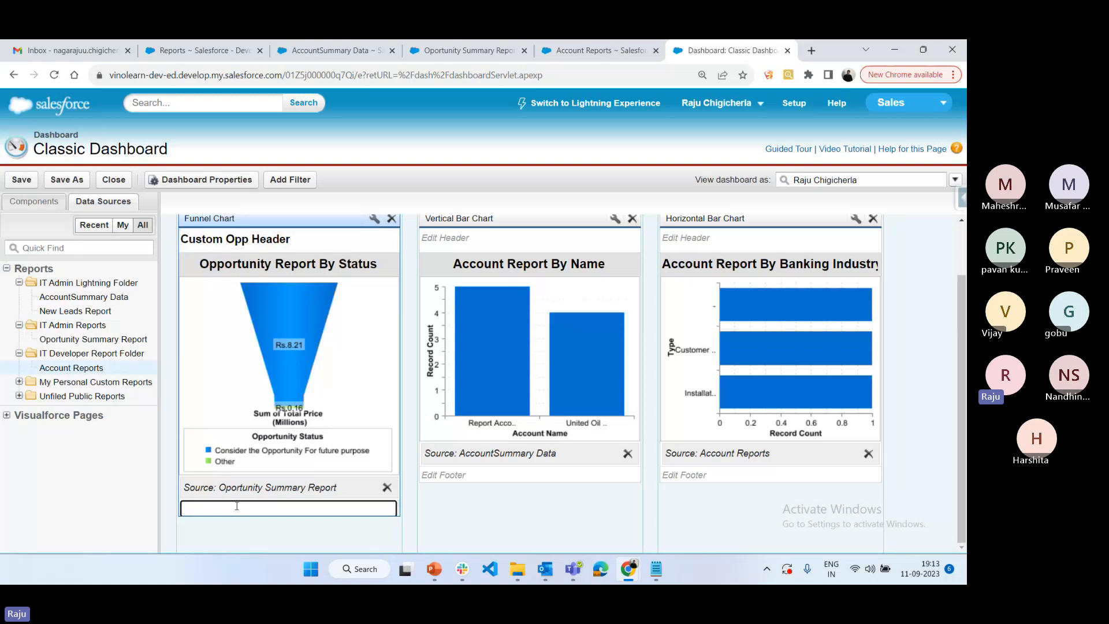
{"action": "type", "text": "Custom"}
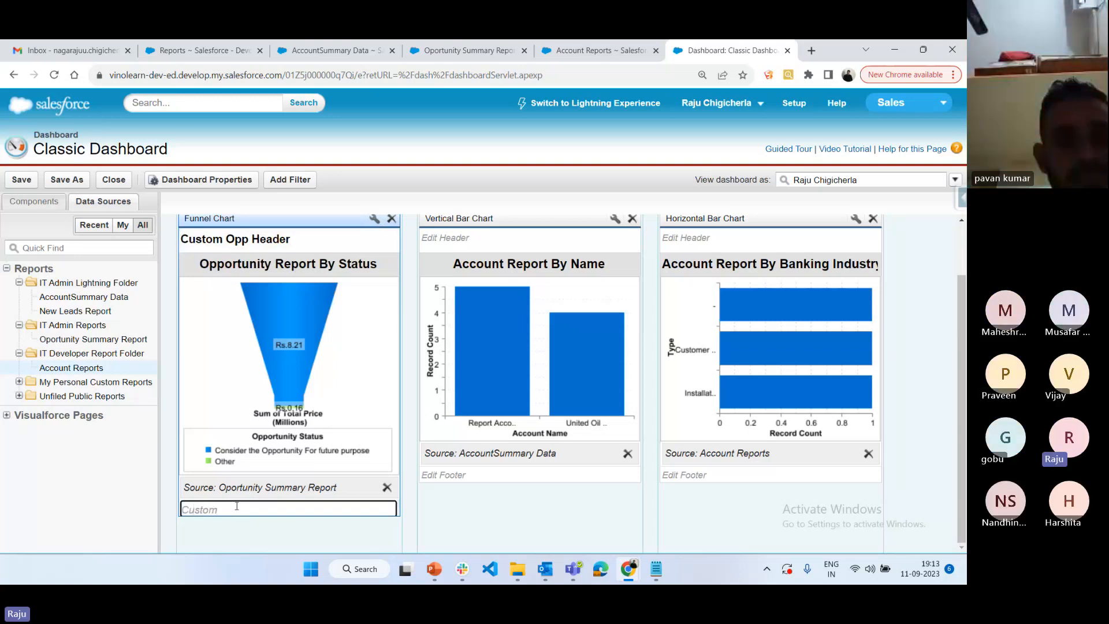
{"action": "type", "text": " Opp Foote"}
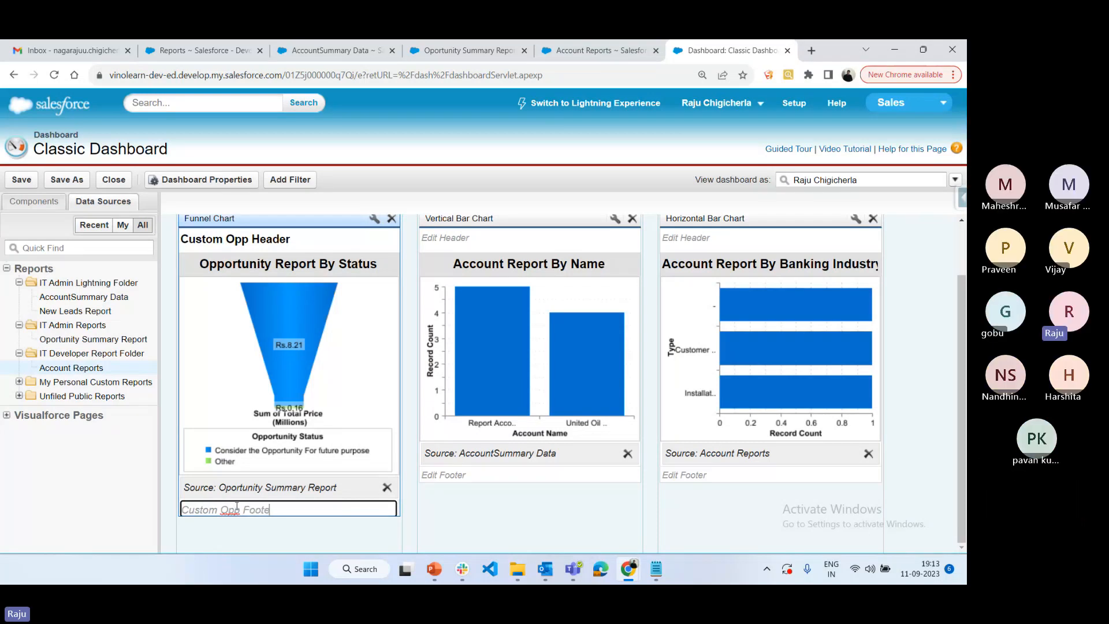
{"action": "type", "text": "r"}
{"action": "key", "text": "Return"}
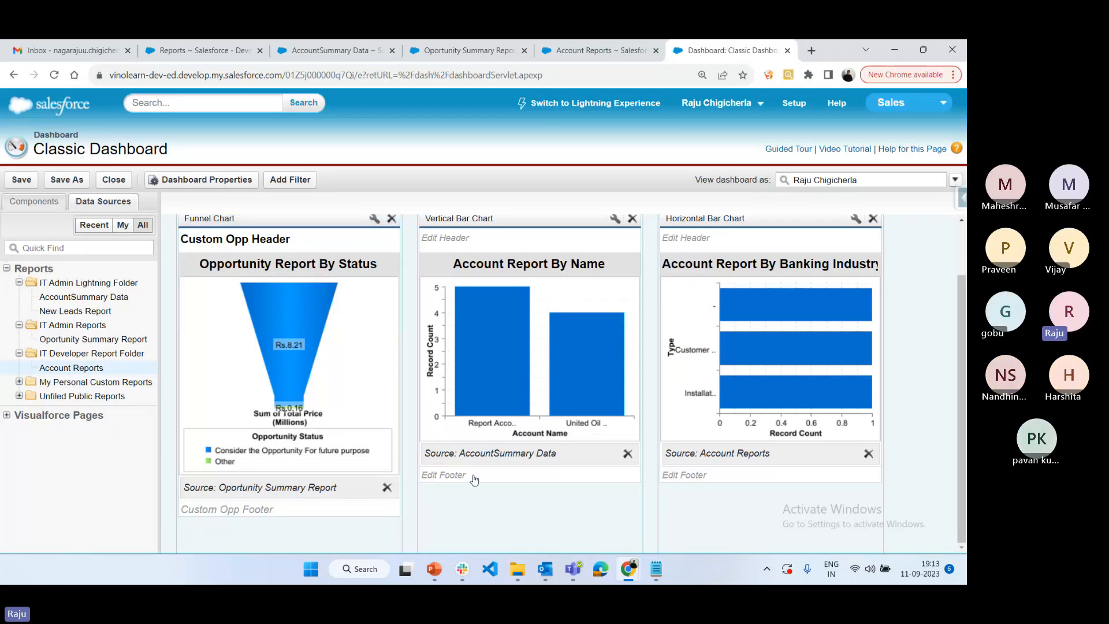
Format the funnel chart to show percentages and details on hover, with its legend positioned Right
{"action": "left_click", "coordinate": [375, 220]}
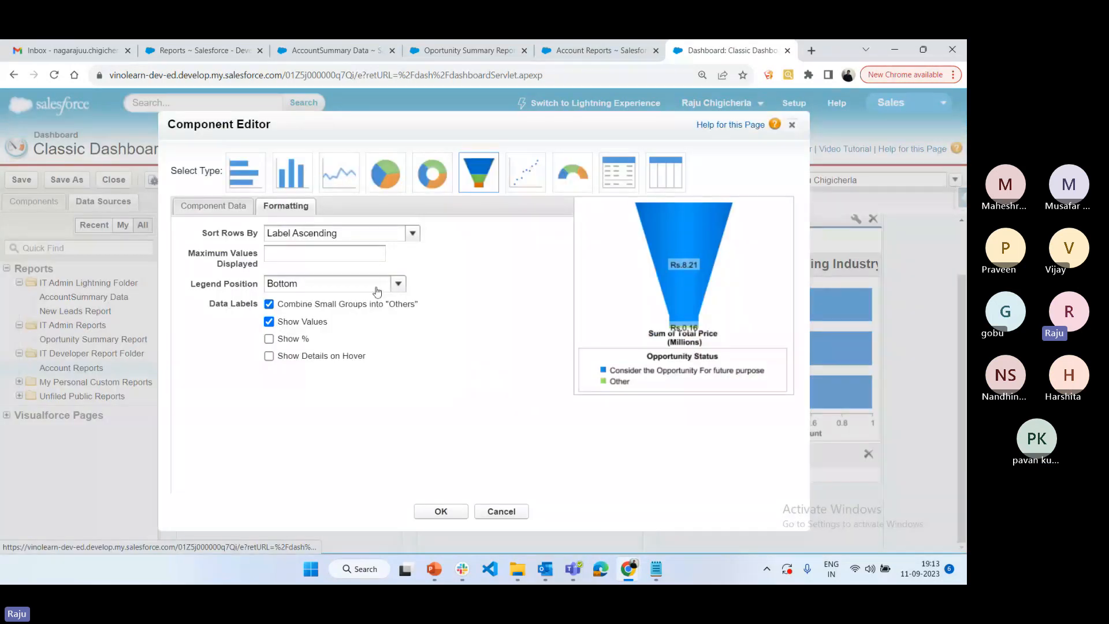
{"action": "left_click", "coordinate": [269, 338]}
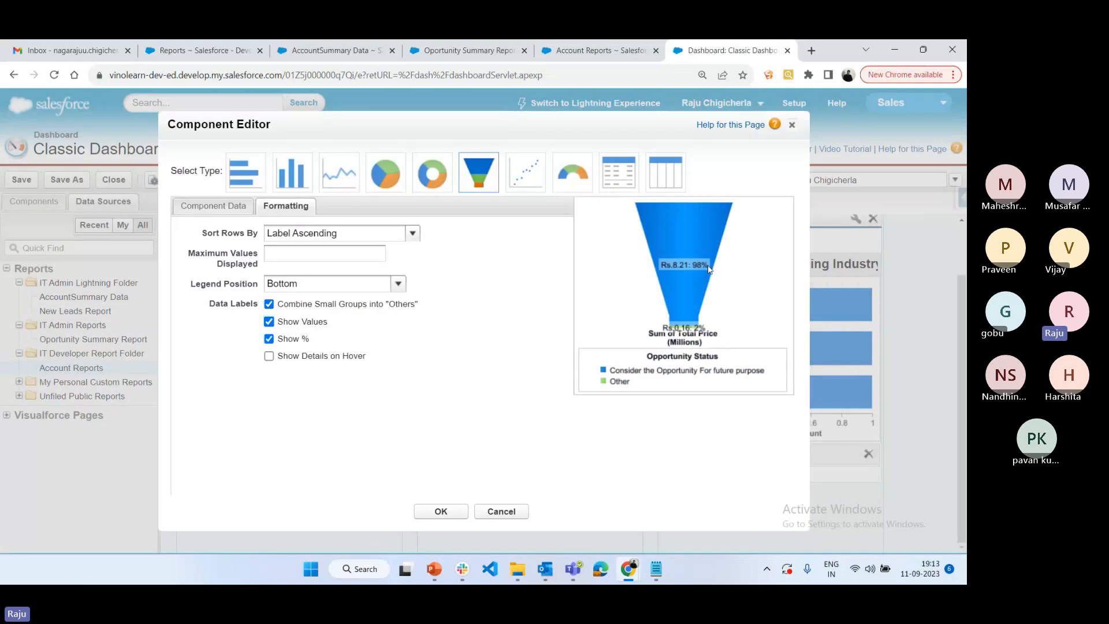
{"action": "left_click", "coordinate": [269, 355]}
{"action": "left_click", "coordinate": [404, 233]}
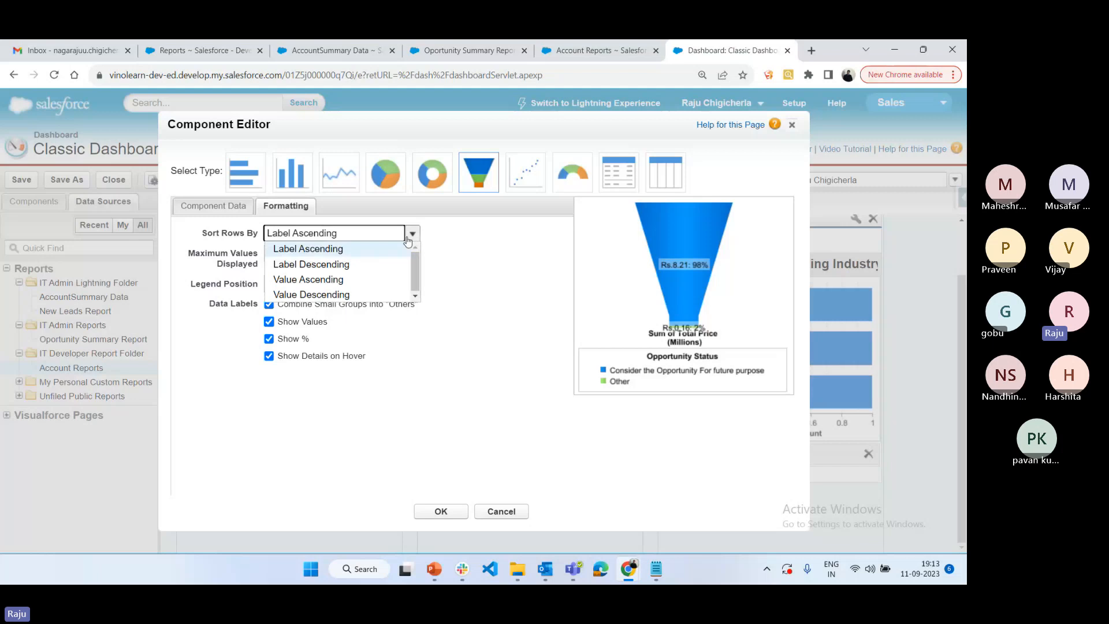
{"action": "left_click", "coordinate": [451, 372]}
{"action": "left_click", "coordinate": [398, 284]}
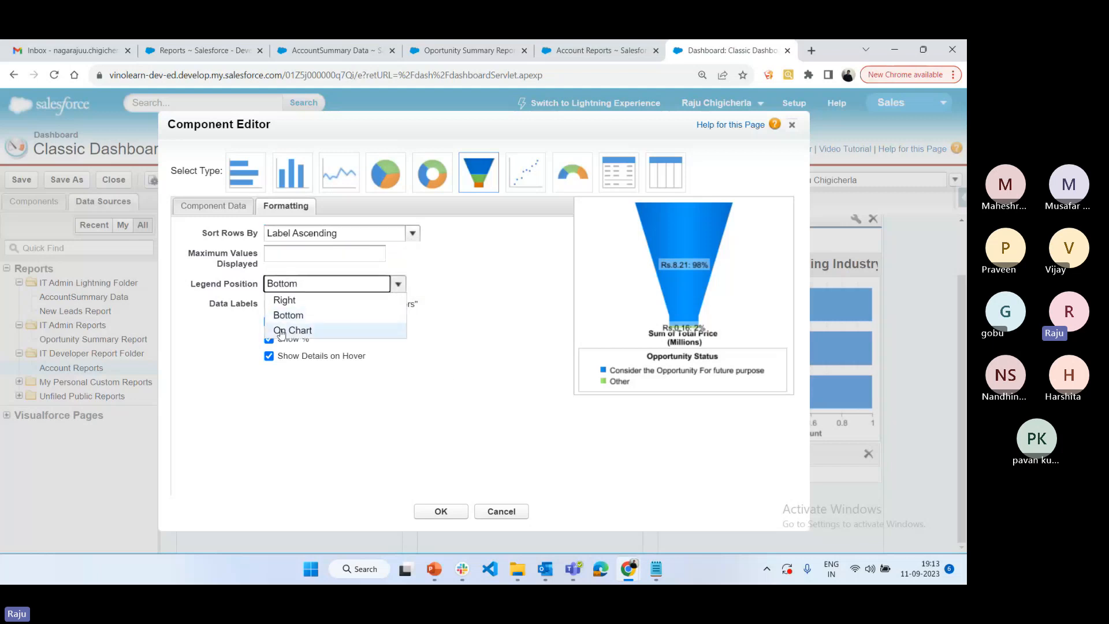
{"action": "left_click", "coordinate": [284, 300]}
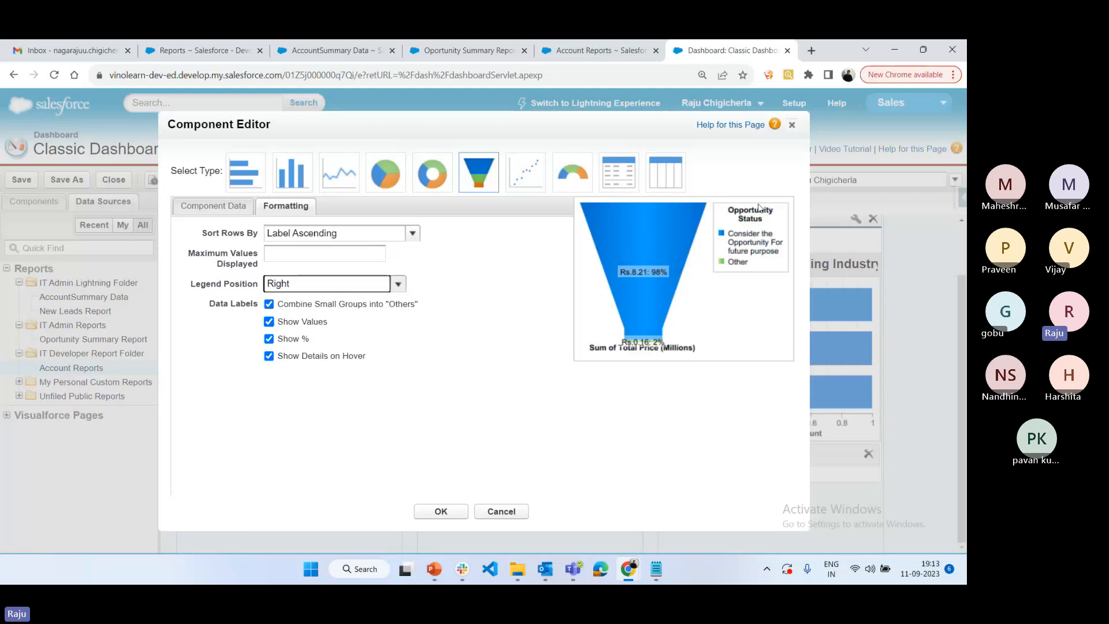
{"action": "left_click", "coordinate": [399, 284]}
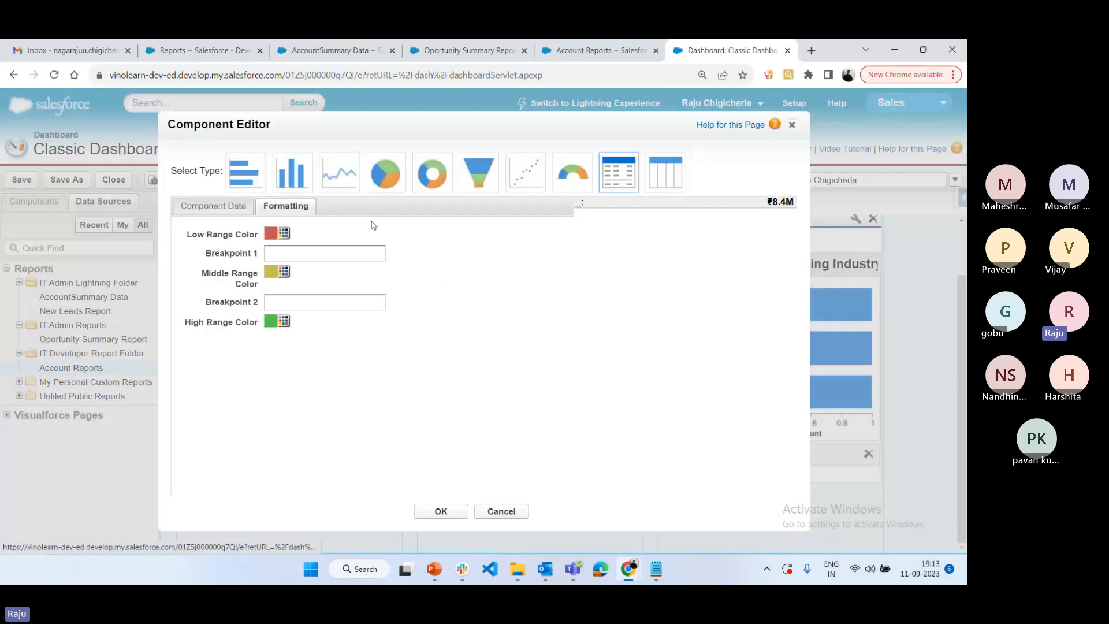
Change the Opportunity component to a pie chart with small groups combined into "Others" and values, percentages and hover details shown
{"action": "left_click", "coordinate": [388, 179]}
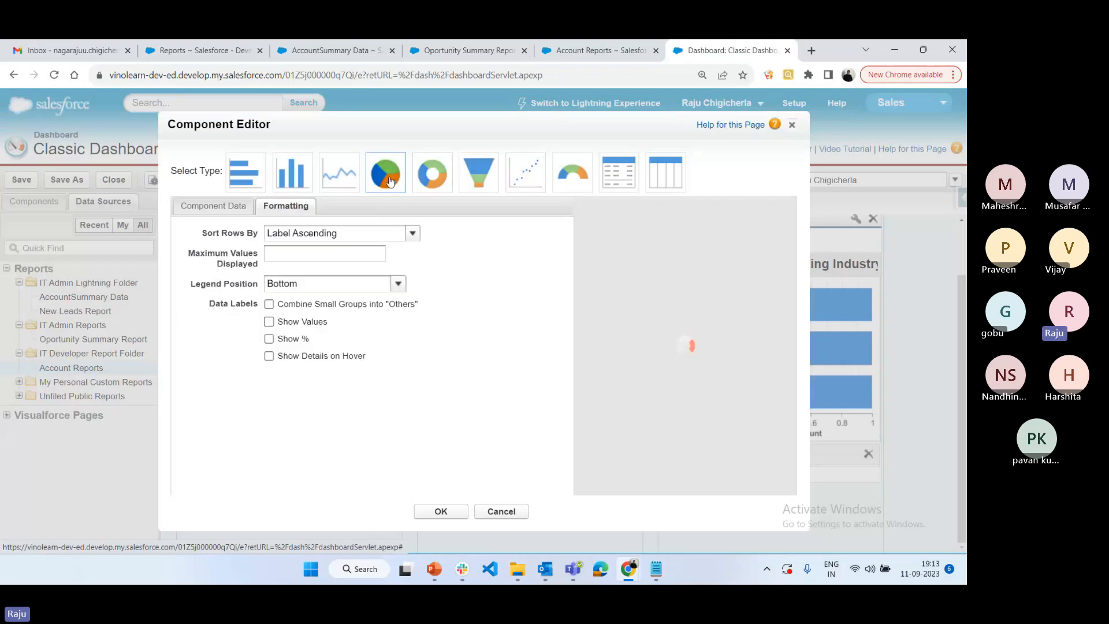
{"action": "left_click", "coordinate": [269, 303]}
{"action": "left_click", "coordinate": [269, 322]}
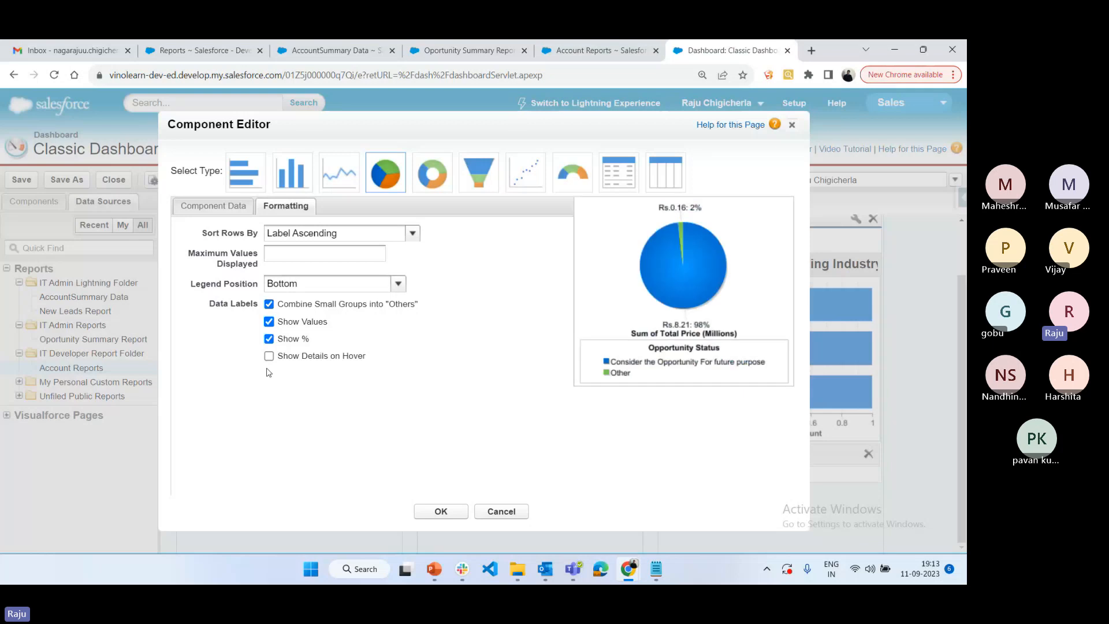
{"action": "left_click", "coordinate": [269, 339]}
{"action": "left_click", "coordinate": [269, 355]}
{"action": "left_click", "coordinate": [442, 514]}
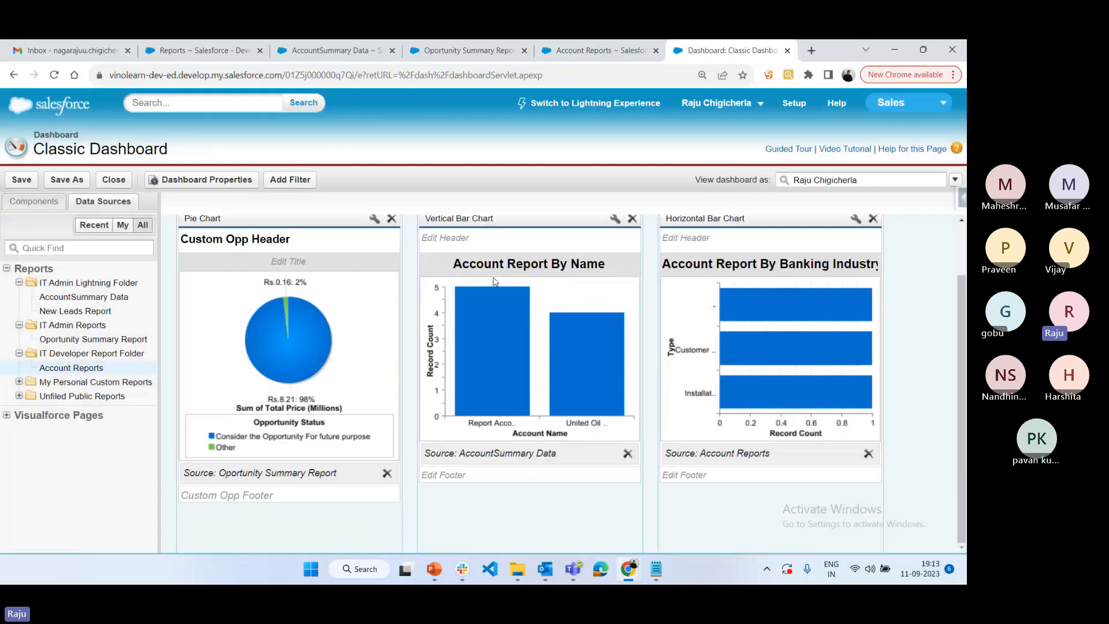
Set Group By to Auto in the component data of the "Account Report By Name" vertical bar chart
{"action": "left_click", "coordinate": [615, 219]}
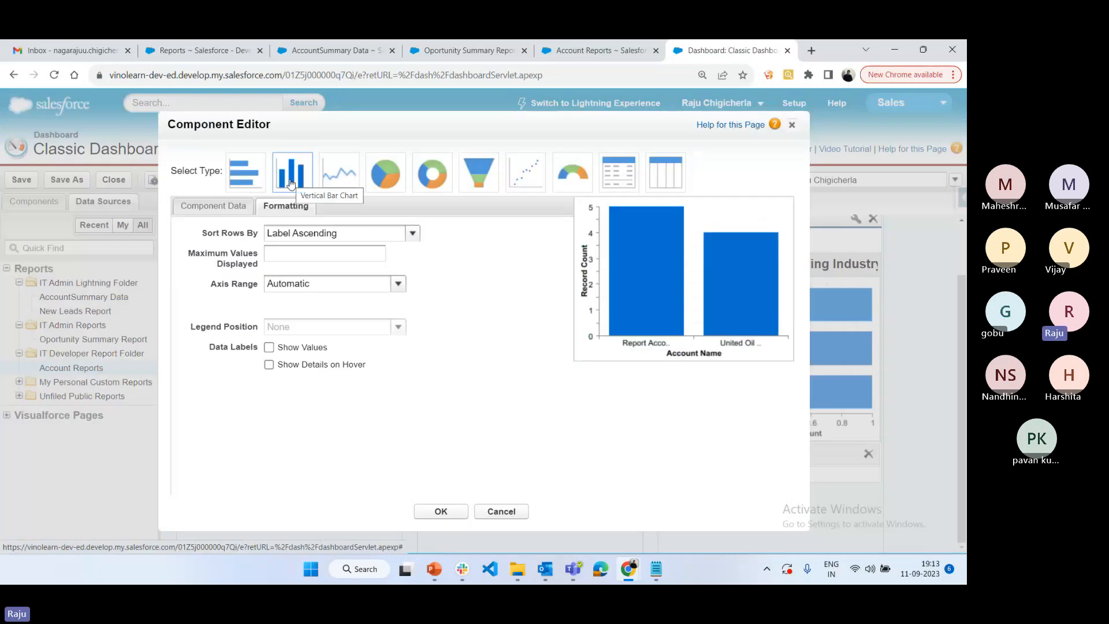
{"action": "left_click", "coordinate": [218, 207]}
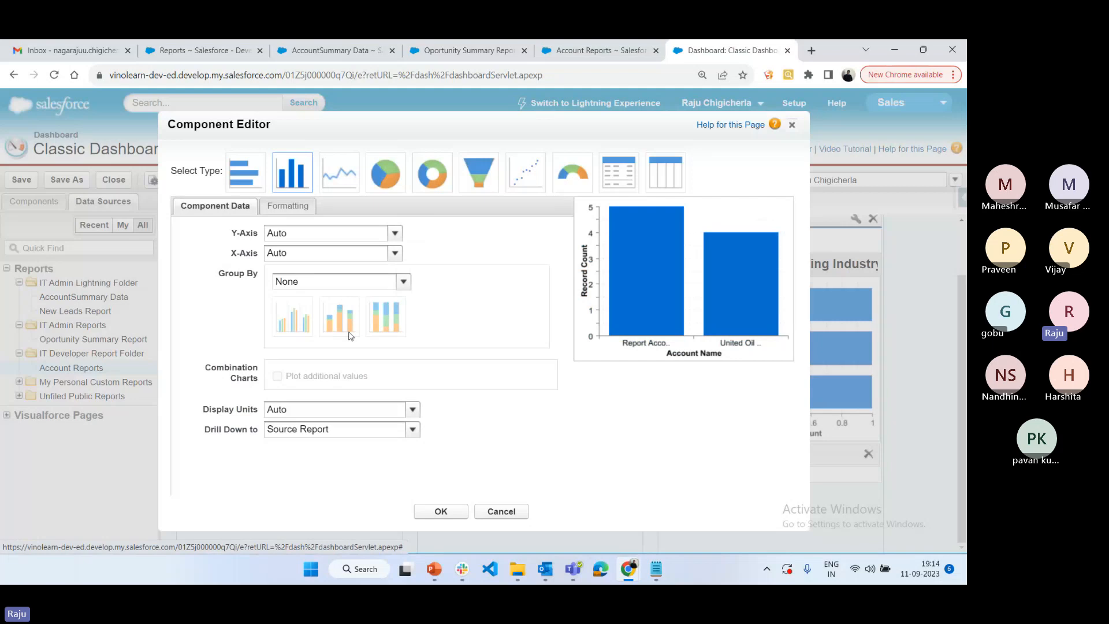
{"action": "left_click", "coordinate": [398, 282]}
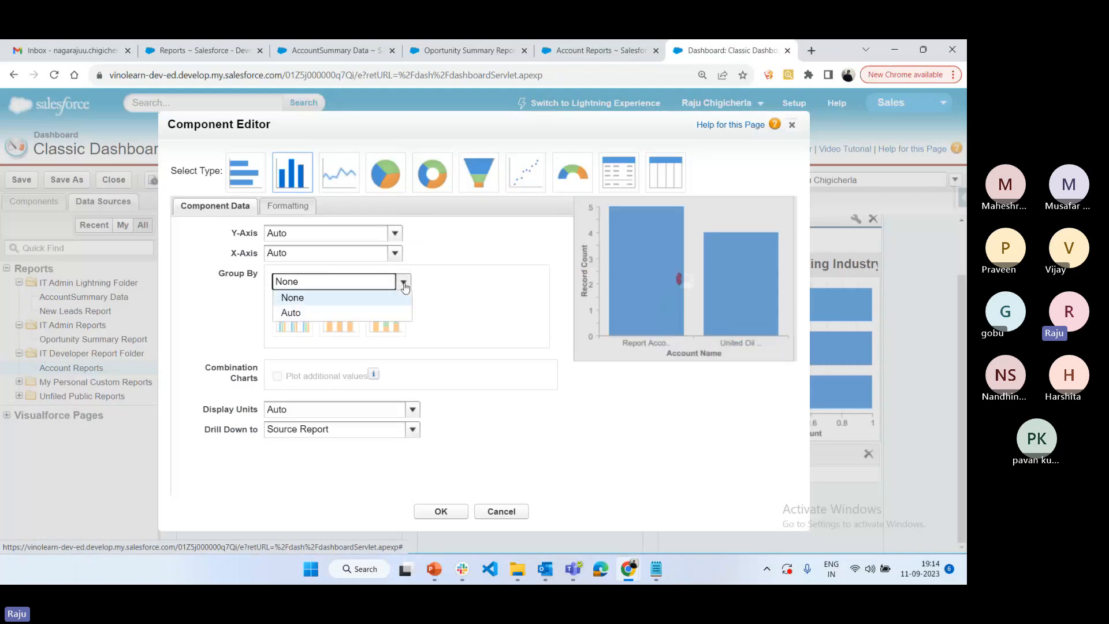
{"action": "left_click", "coordinate": [308, 319]}
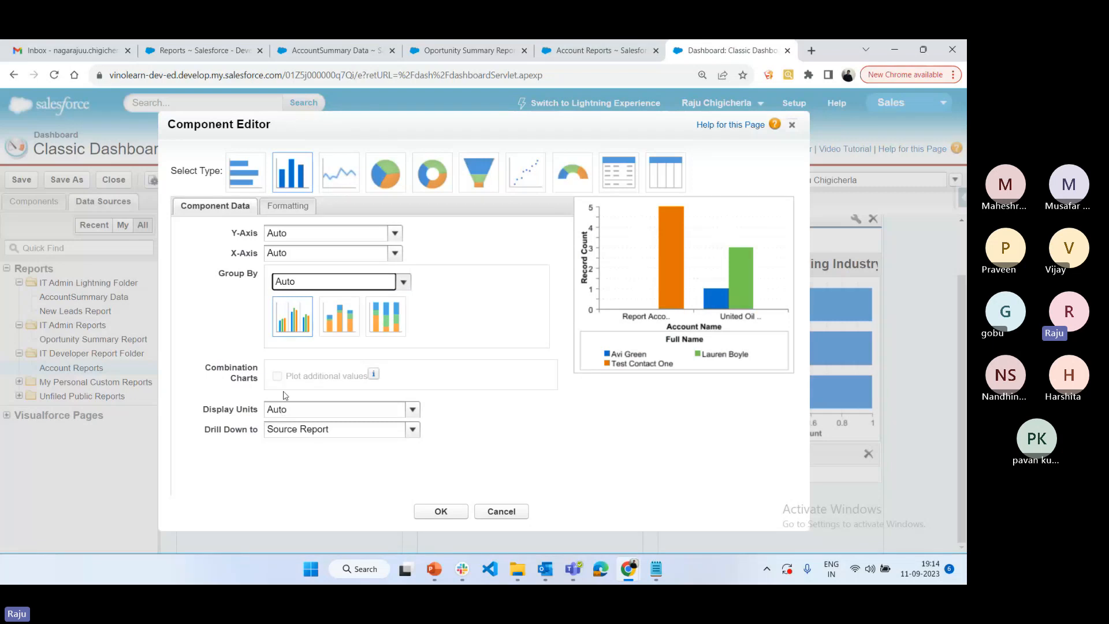
Try Account Name as the vertical bar chart's X-Axis, and return its axes to Auto
{"action": "left_click", "coordinate": [372, 255]}
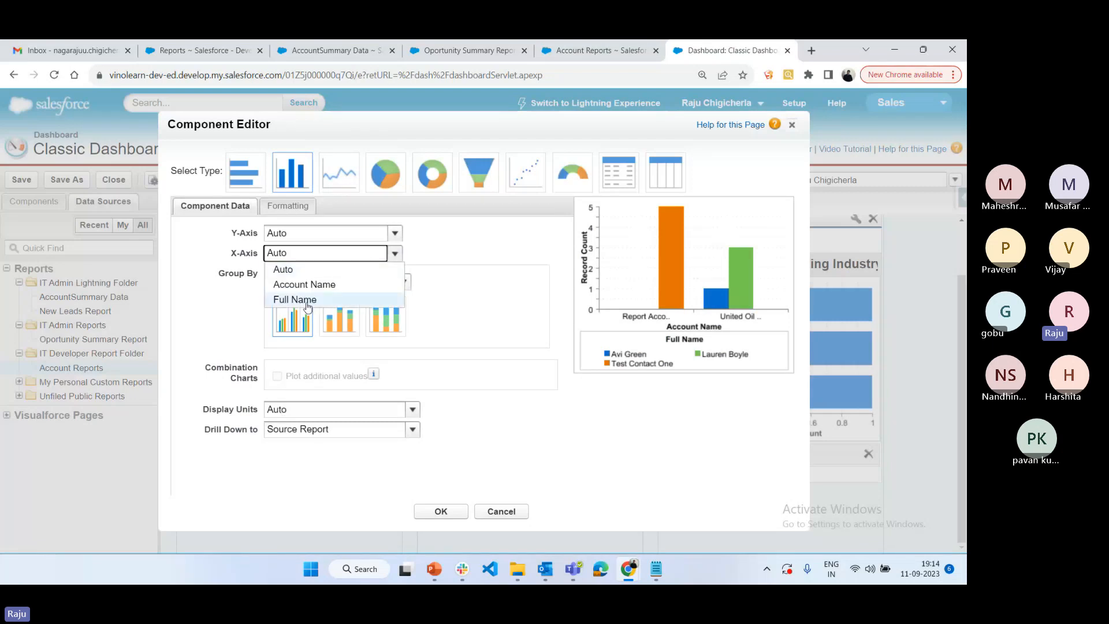
{"action": "left_click", "coordinate": [295, 299]}
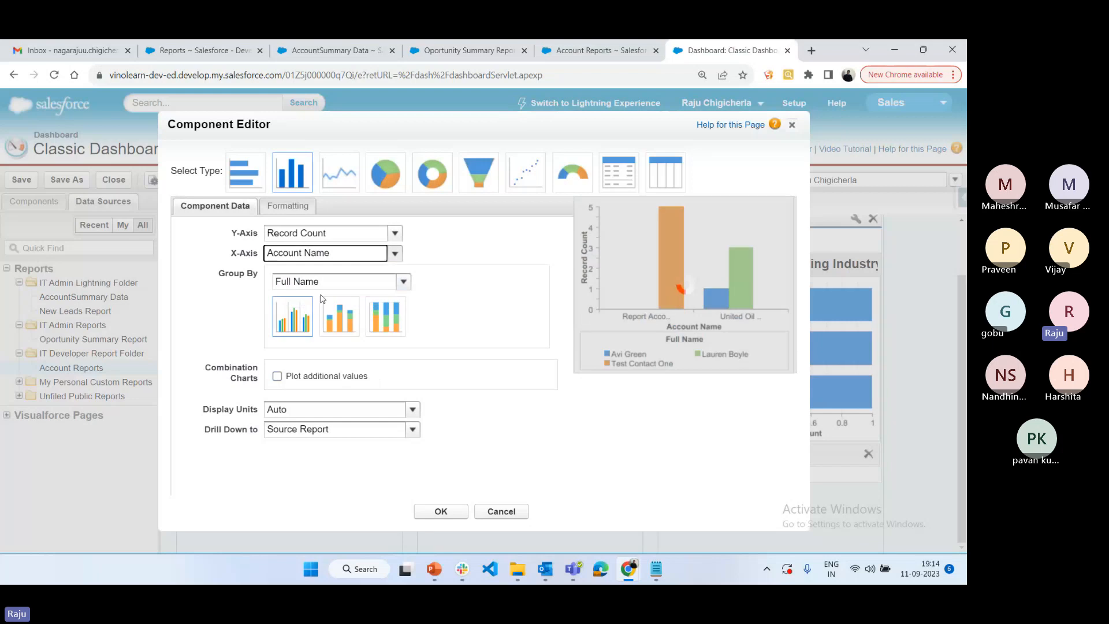
{"action": "left_click", "coordinate": [394, 232]}
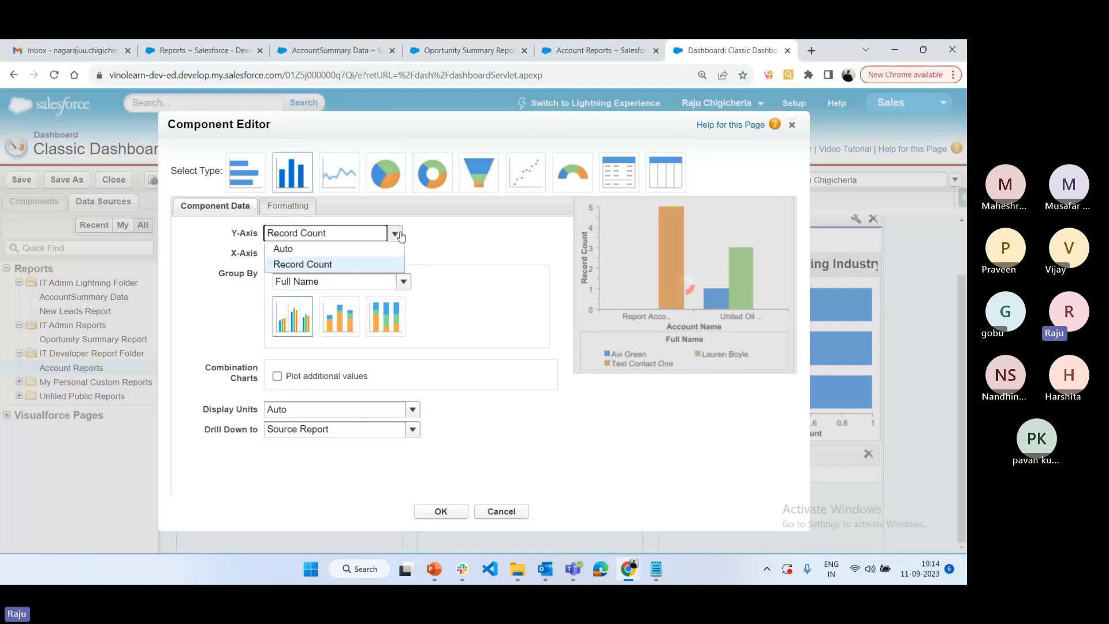
{"action": "left_click", "coordinate": [284, 249]}
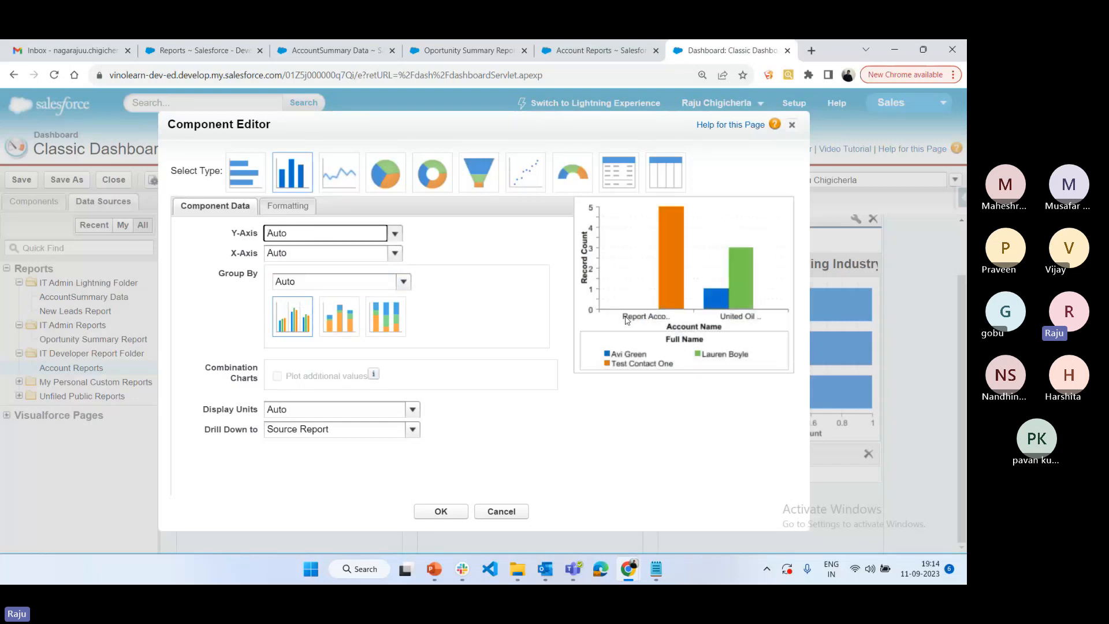
Show values and details on hover as data labels on the vertical bar chart and apply the changes
{"action": "left_click", "coordinate": [287, 206]}
{"action": "left_click", "coordinate": [269, 348]}
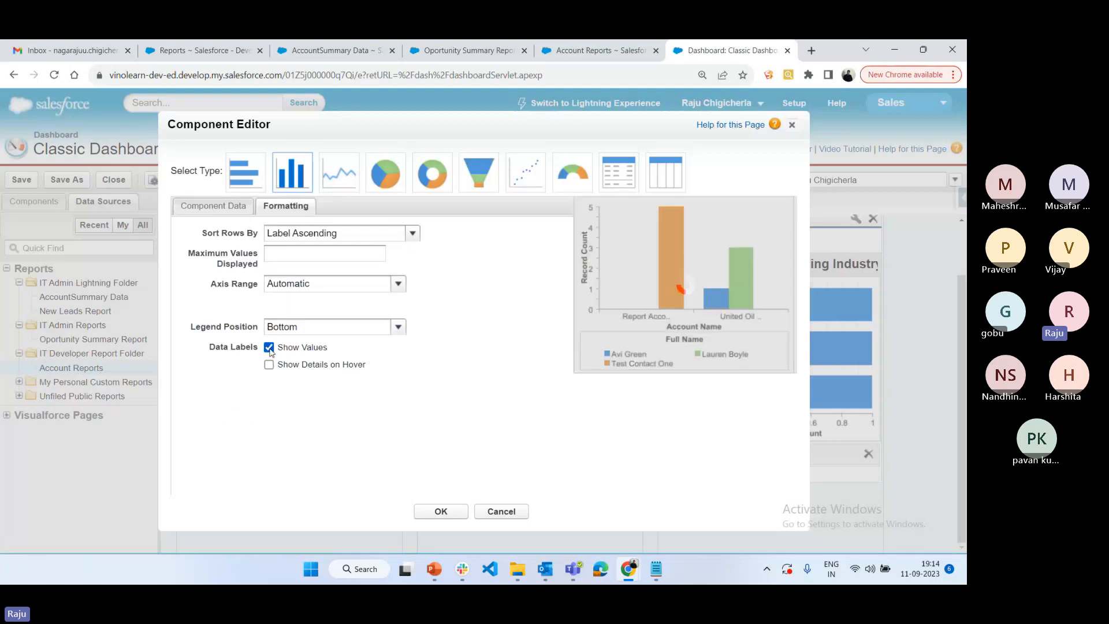
{"action": "left_click", "coordinate": [269, 365]}
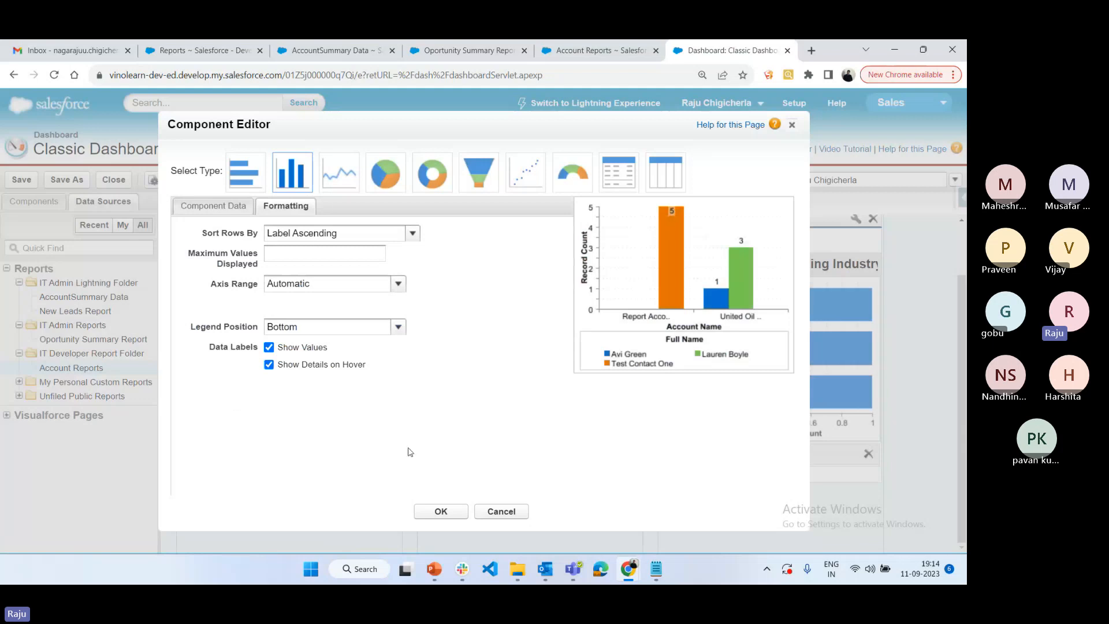
{"action": "left_click", "coordinate": [441, 511]}
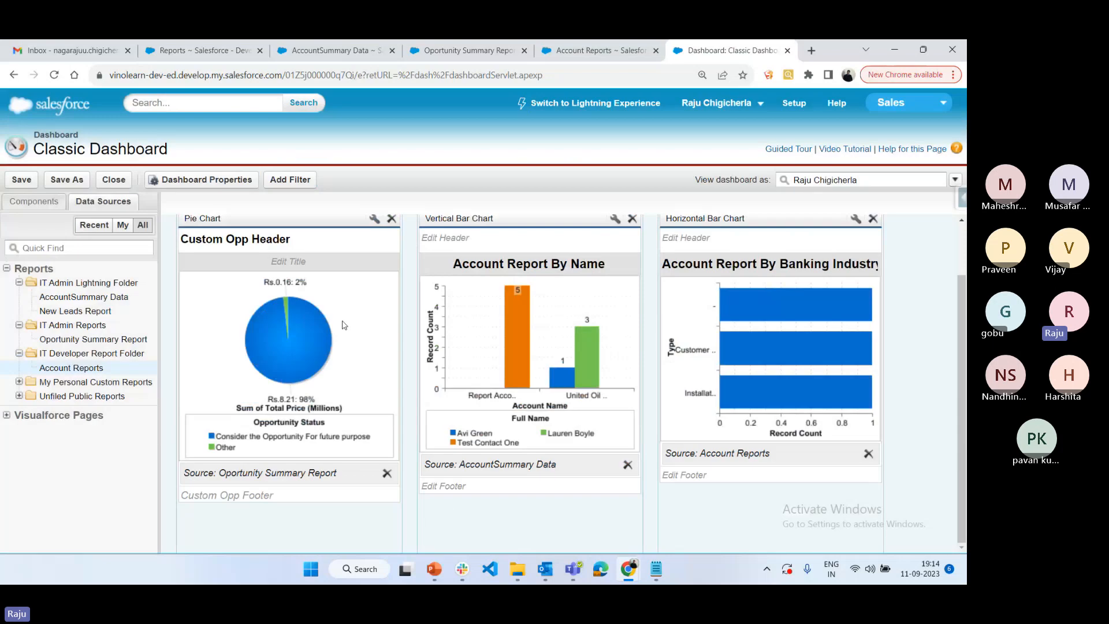
Set the pie chart to drill down to the Record Detail Page and apply the change
{"action": "left_click", "coordinate": [372, 219]}
{"action": "left_click", "coordinate": [224, 215]}
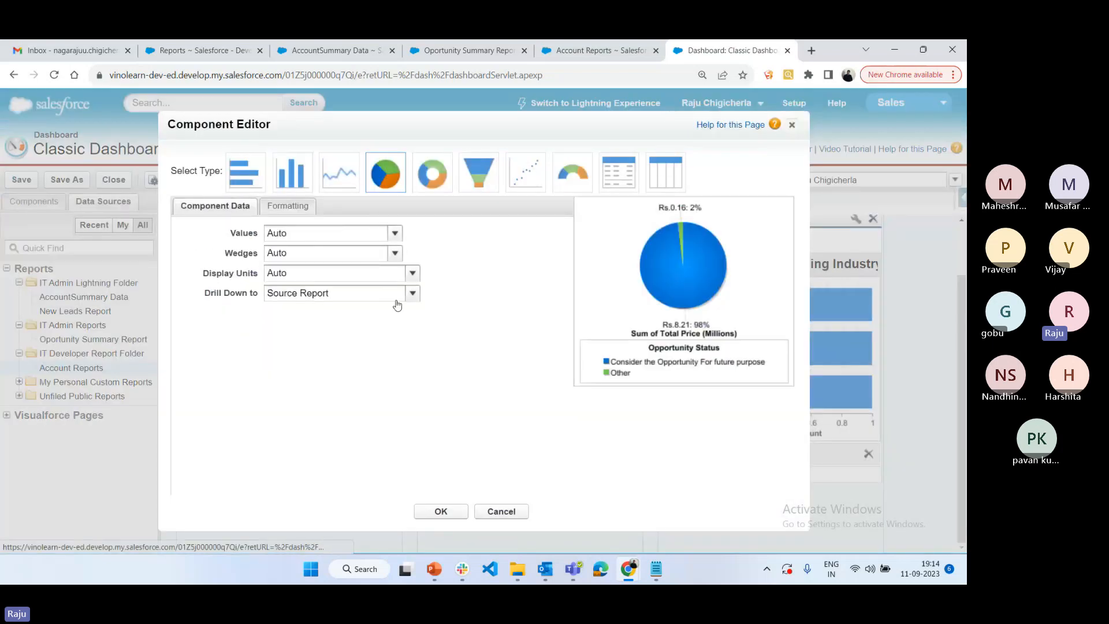
{"action": "left_click", "coordinate": [411, 293]}
{"action": "left_click", "coordinate": [326, 322]}
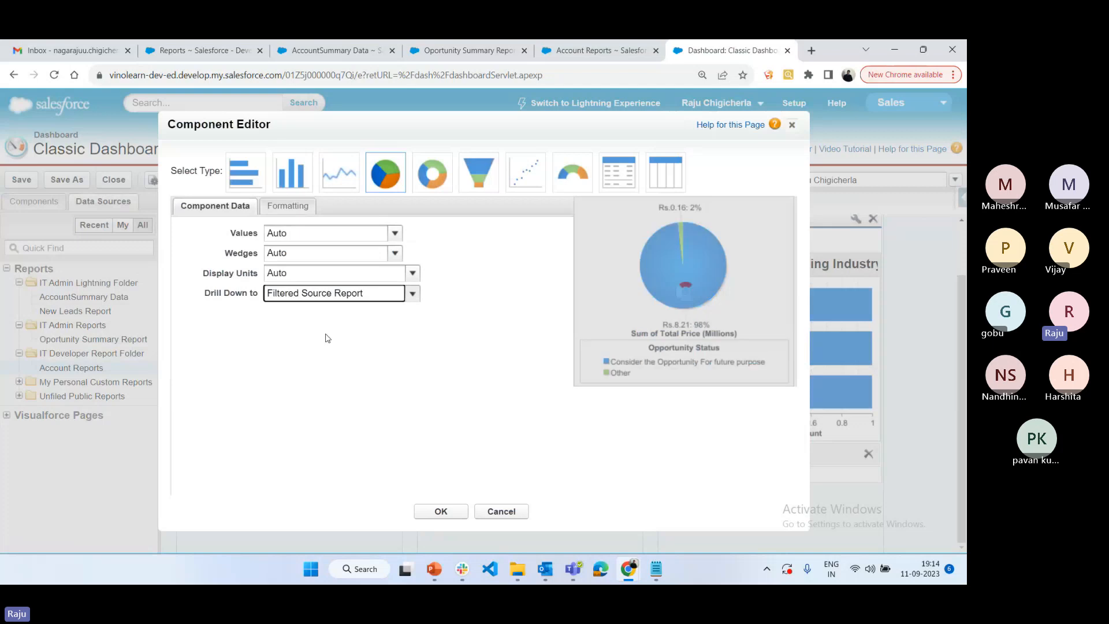
{"action": "left_click", "coordinate": [411, 292]}
{"action": "left_click", "coordinate": [392, 342]}
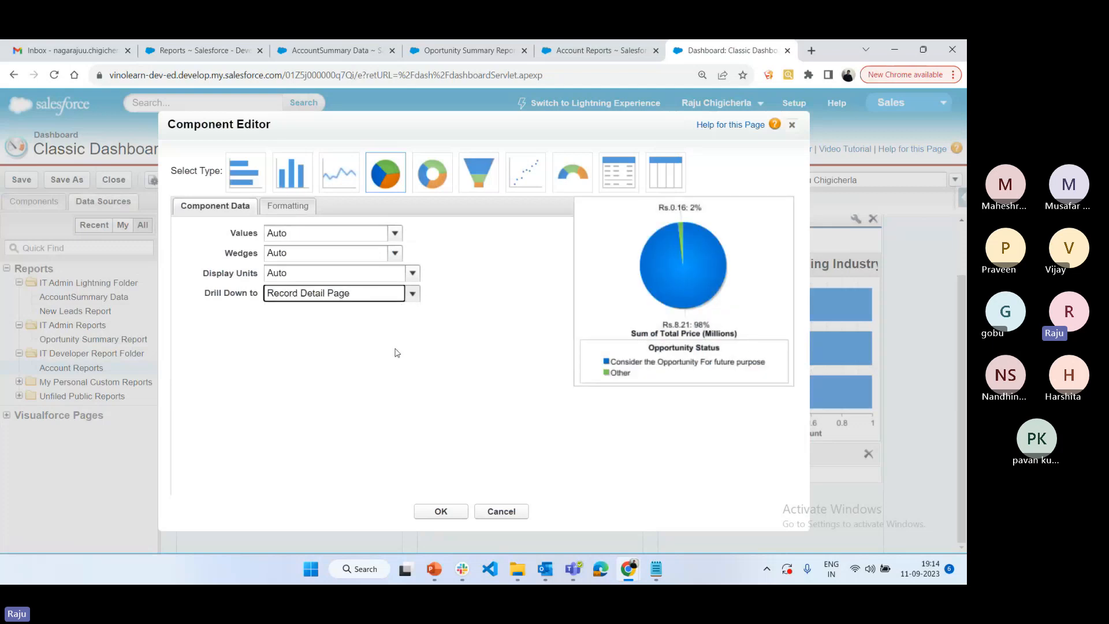
{"action": "left_click", "coordinate": [428, 515]}
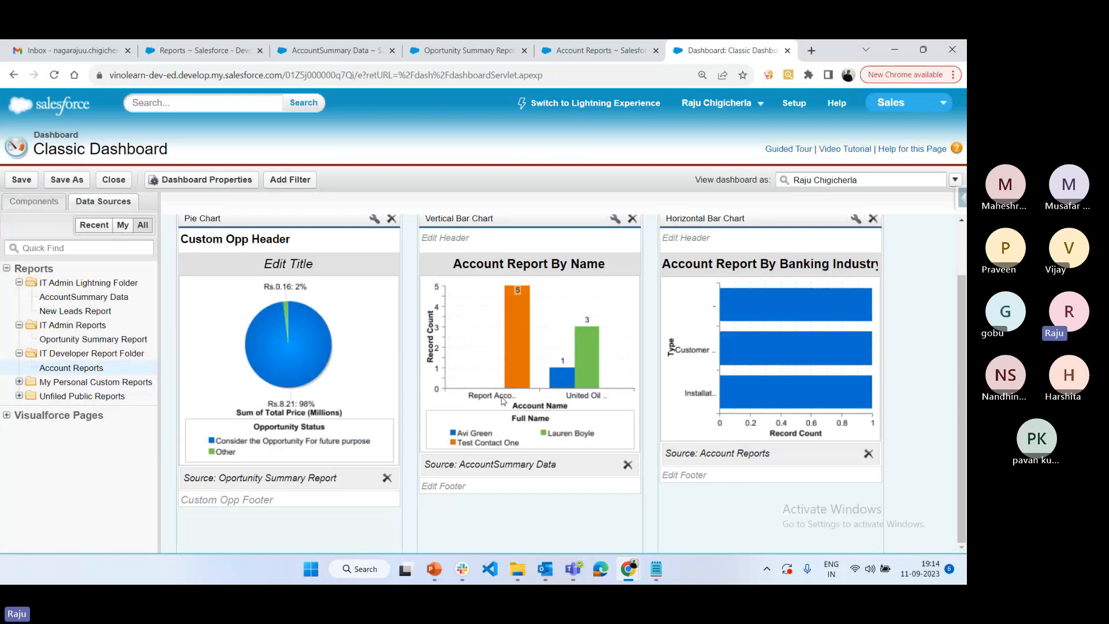
Save the Classic Dashboard and close the dashboard builder, keeping the changes
{"action": "left_click", "coordinate": [22, 179]}
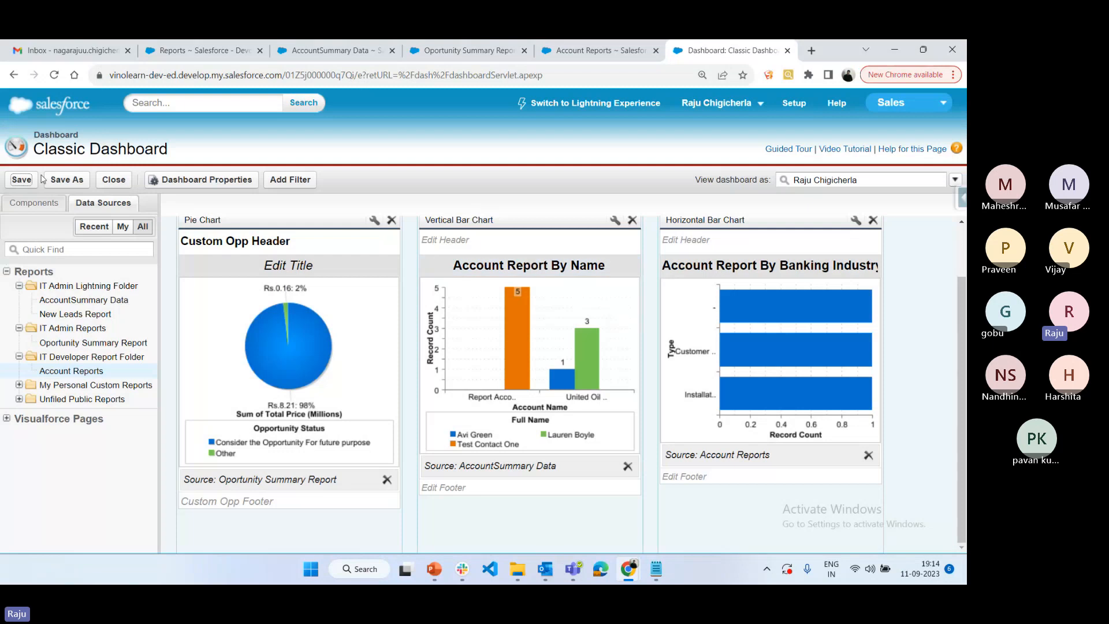
{"action": "left_click", "coordinate": [120, 184]}
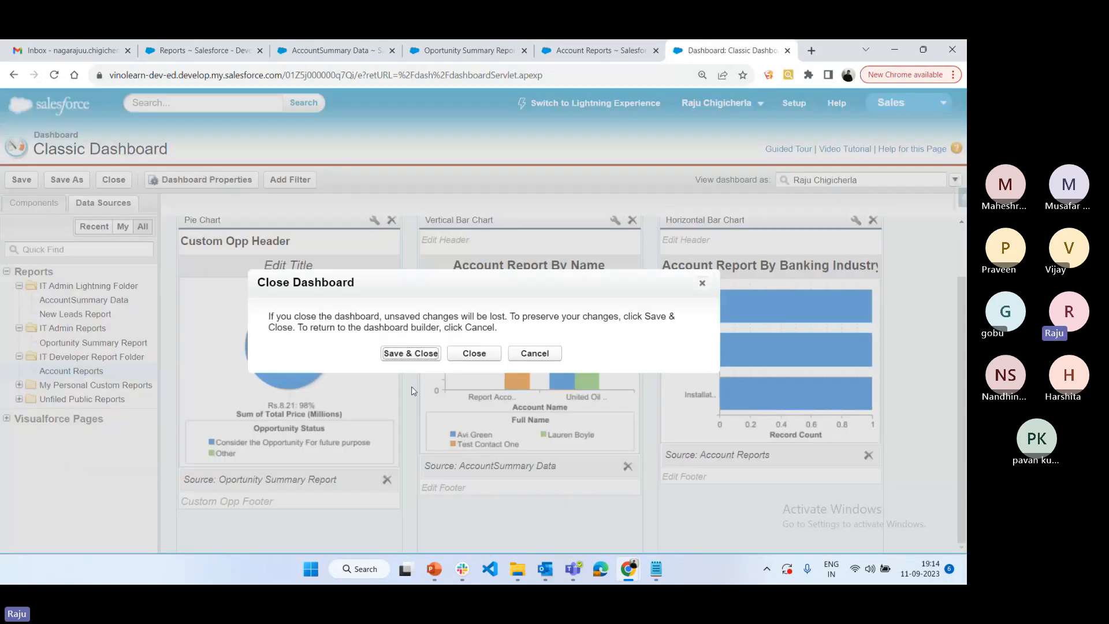
{"action": "left_click", "coordinate": [408, 352]}
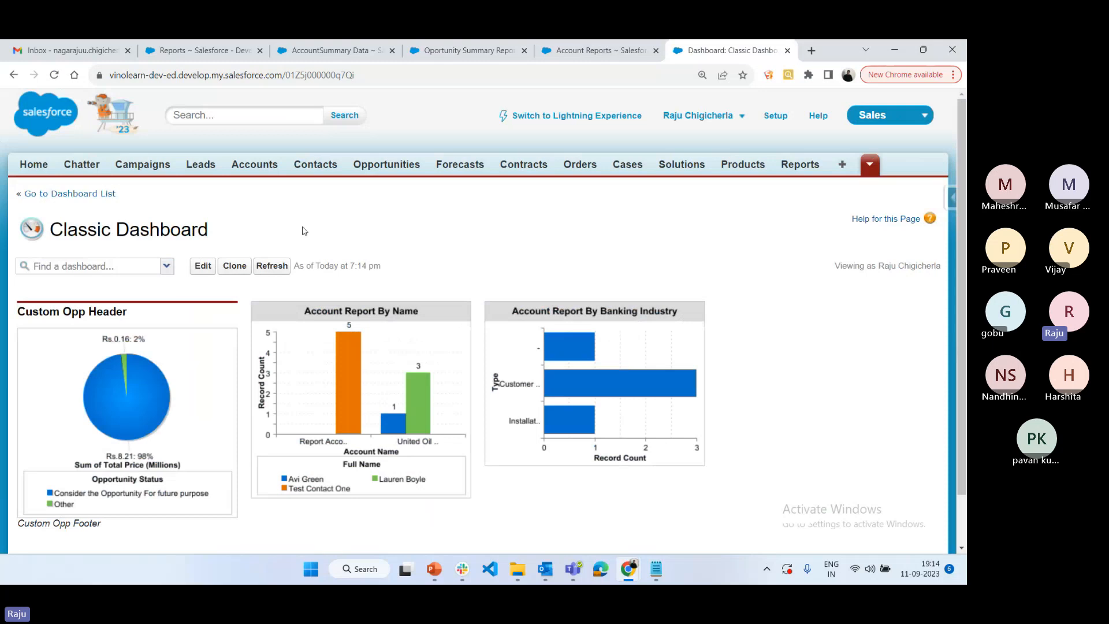
Refresh the Classic Dashboard and review its charts
{"action": "scroll", "coordinate": [406, 245], "scroll_direction": "down", "scroll_amount": 1}
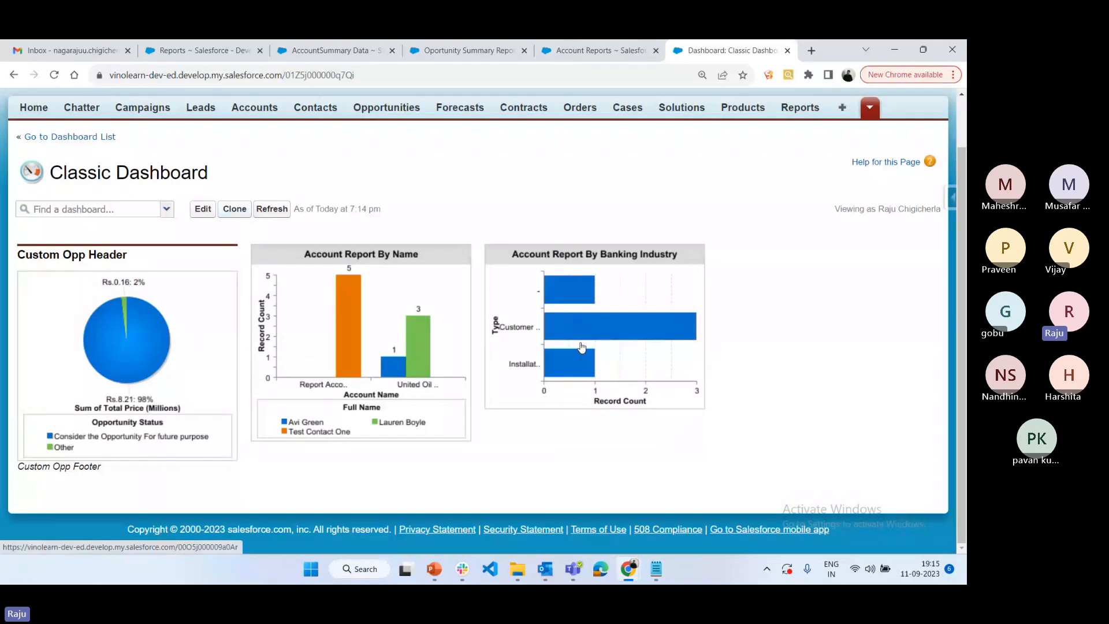
{"action": "left_click", "coordinate": [280, 208]}
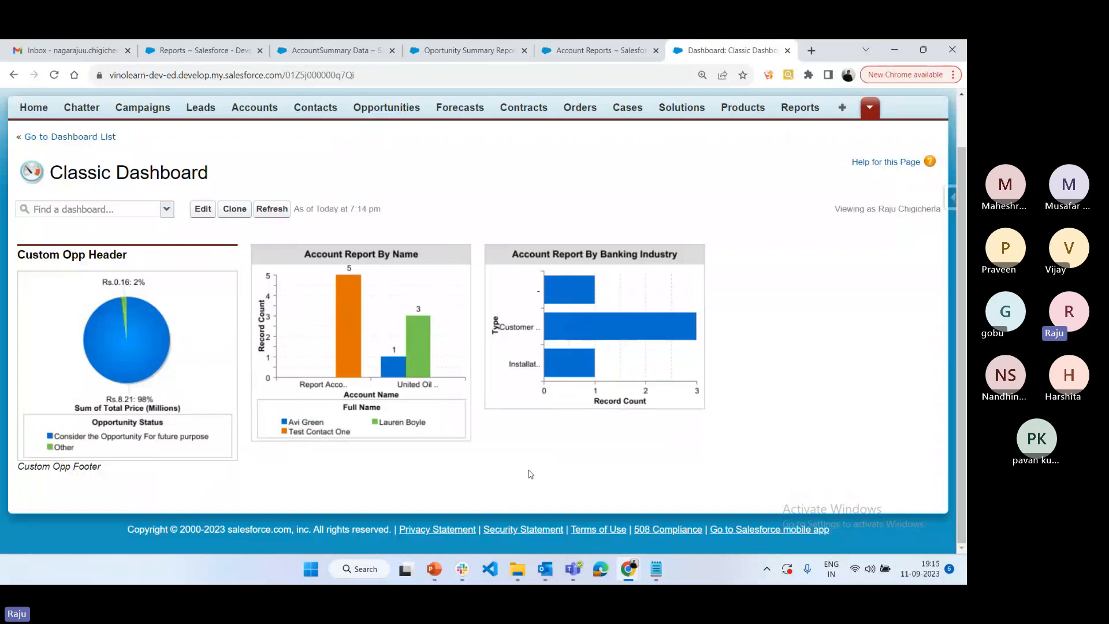
{"action": "mouse_move", "coordinate": [98, 355]}
Reopen the dashboard for editing and set the pie chart's title to "Opportunity Summary Report"
{"action": "left_click", "coordinate": [202, 209]}
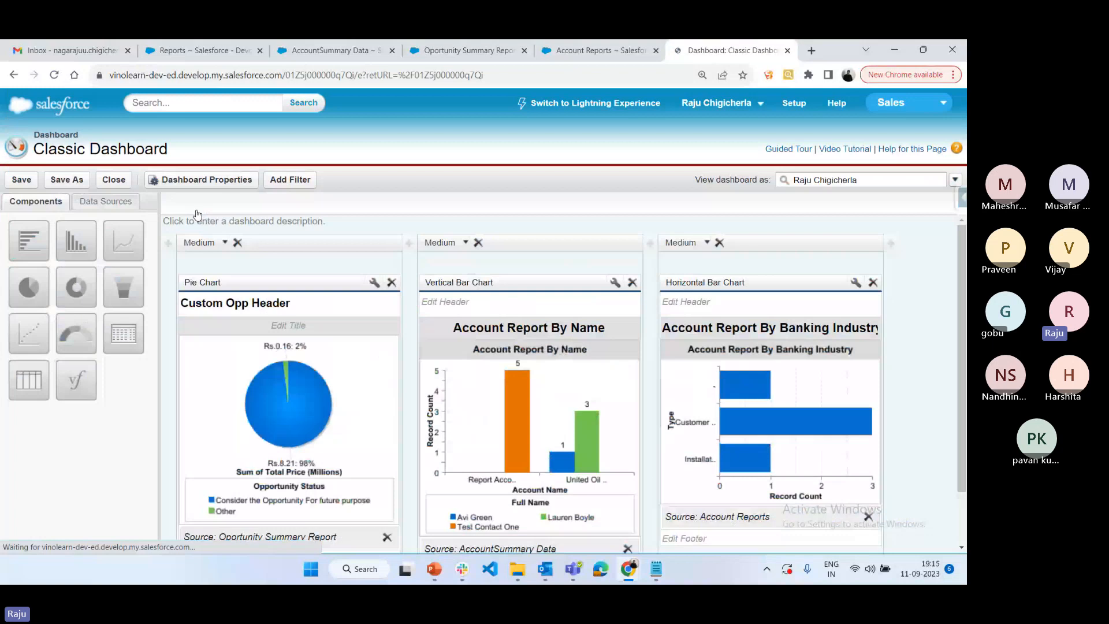
{"action": "left_click", "coordinate": [330, 327]}
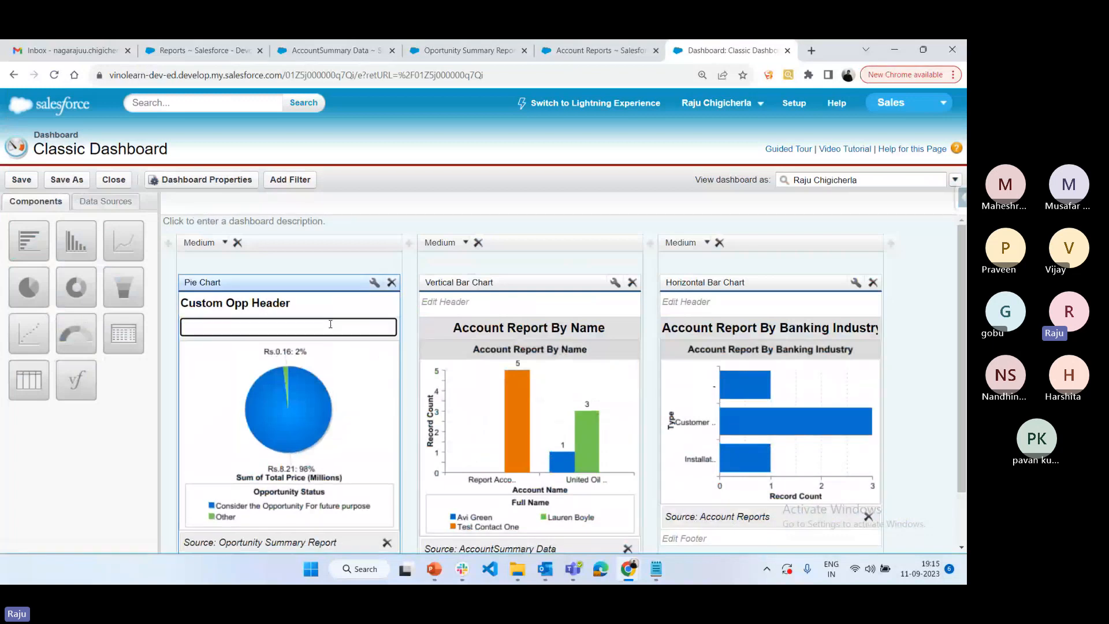
{"action": "type", "text": "Opportunity Su"}
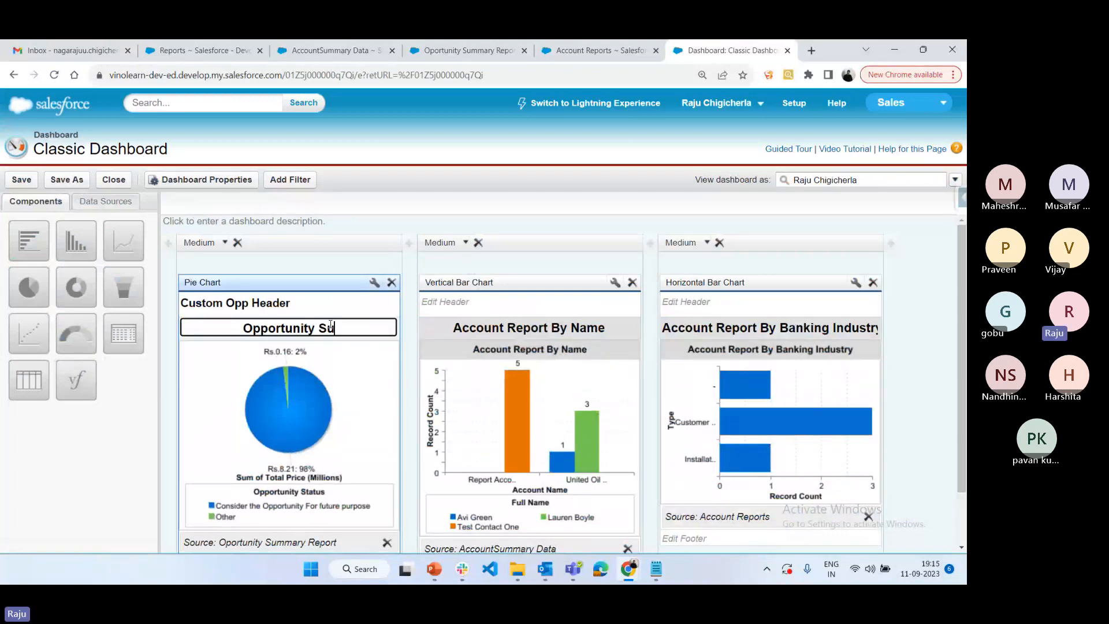
{"action": "type", "text": "mmary Report"}
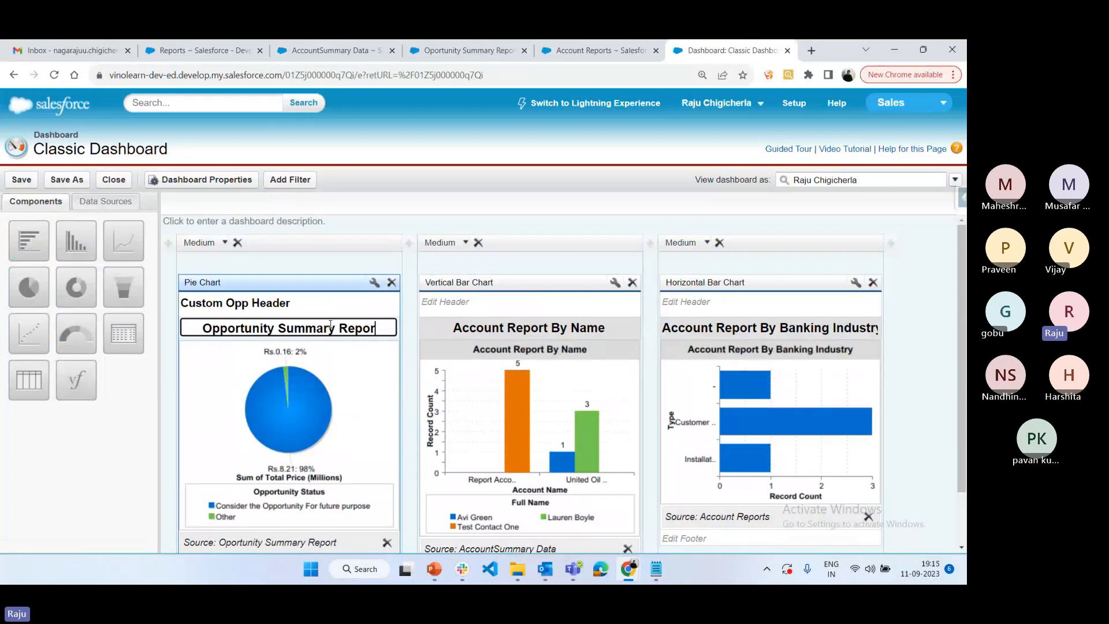
Save the dashboard with its new pie chart title and close the builder, keeping the changes
{"action": "left_click", "coordinate": [34, 183]}
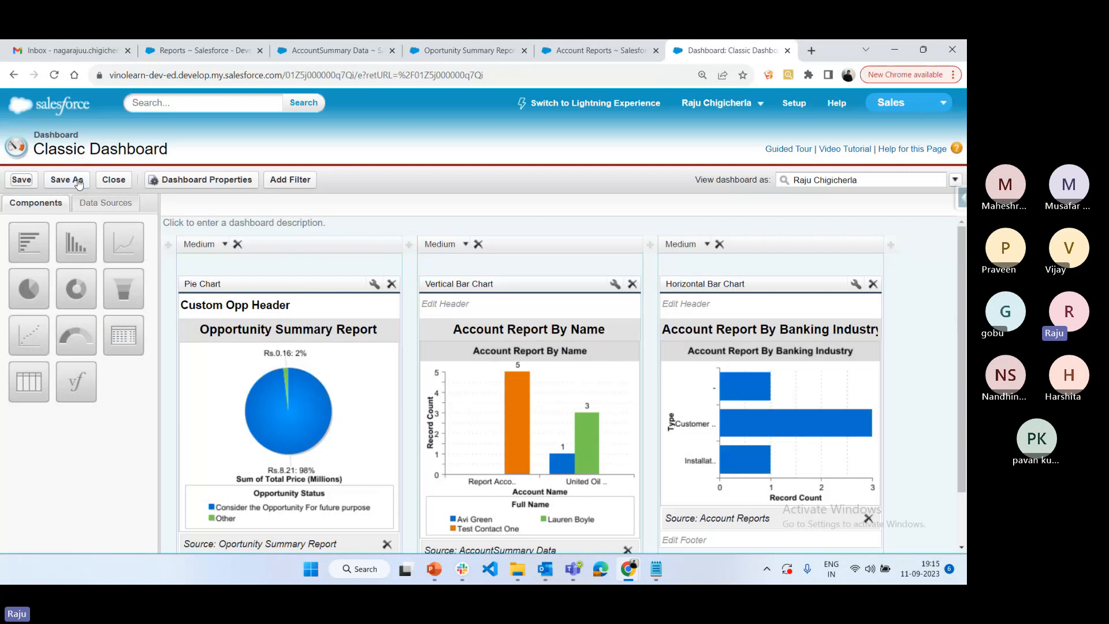
{"action": "left_click", "coordinate": [116, 182]}
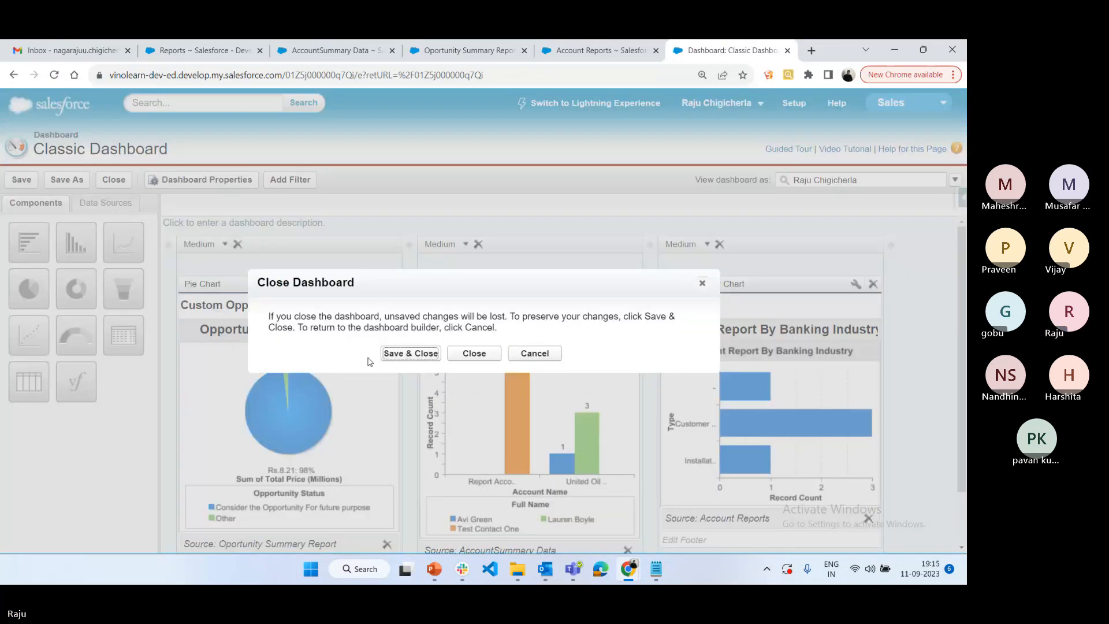
{"action": "left_click", "coordinate": [406, 355]}
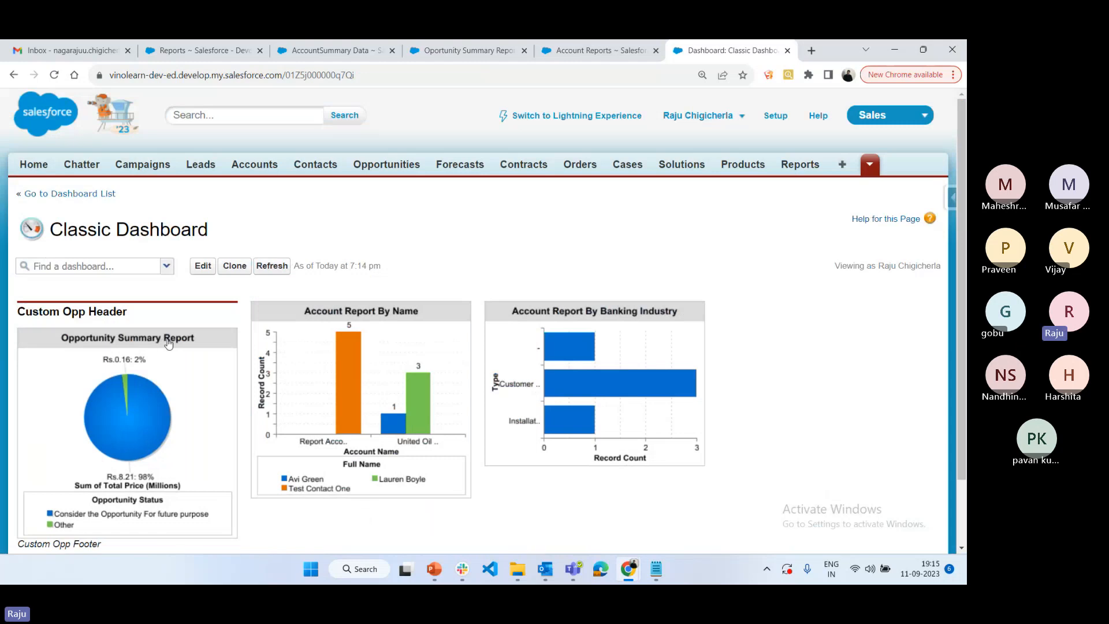
Review the saved Classic Dashboard's charts and switch to Lightning Experience to view them there
{"action": "scroll", "coordinate": [196, 398], "scroll_direction": "down", "scroll_amount": 2}
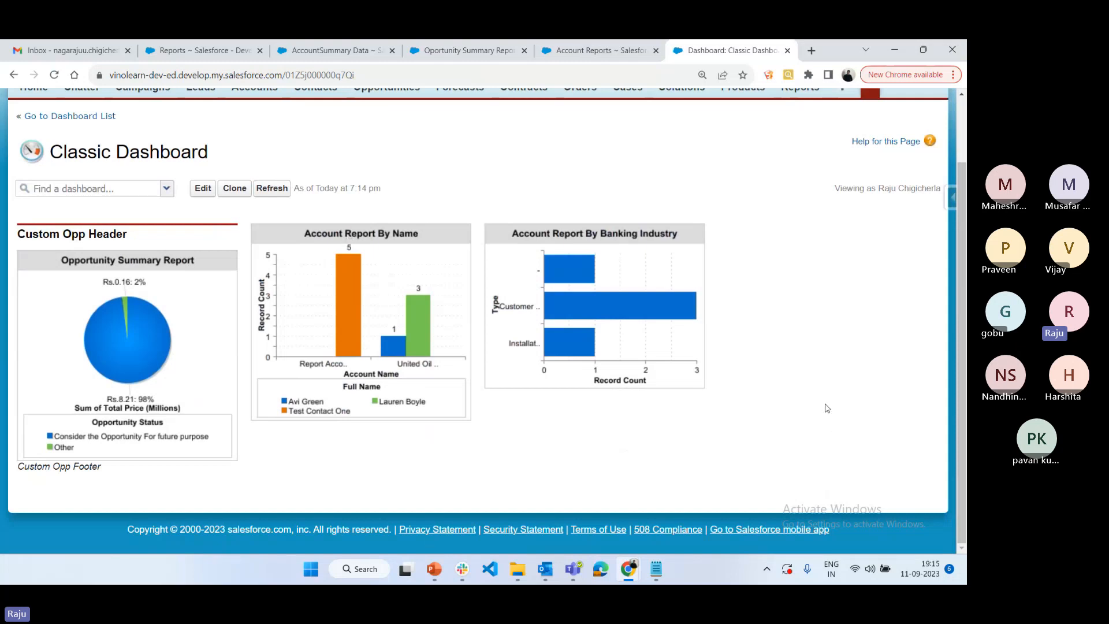
{"action": "scroll", "coordinate": [827, 408], "scroll_direction": "up", "scroll_amount": 2}
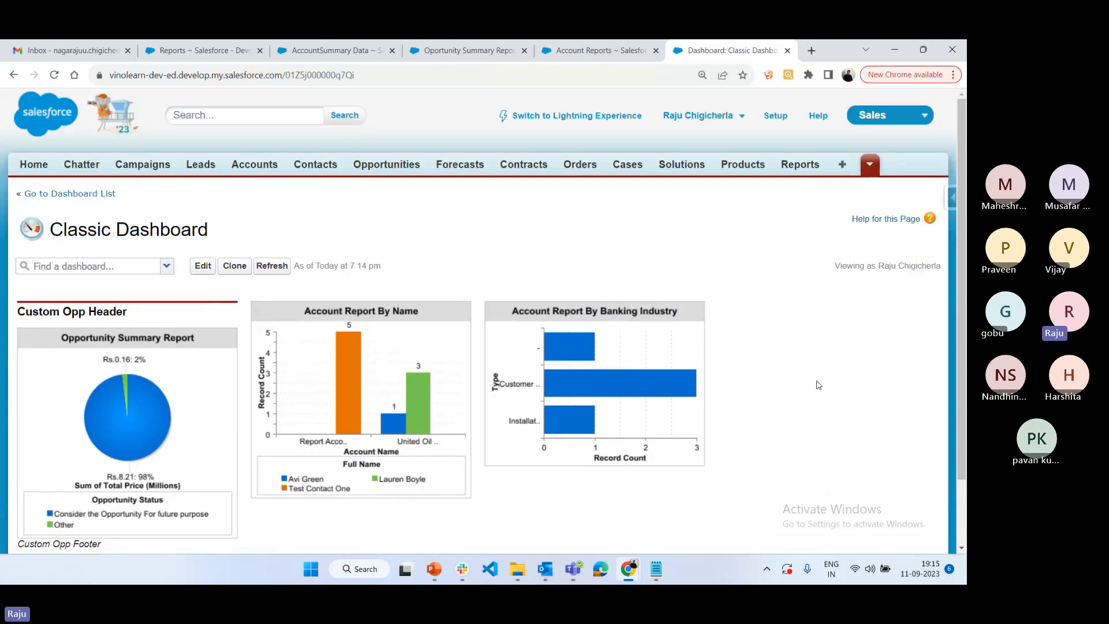
{"action": "left_click", "coordinate": [594, 124]}
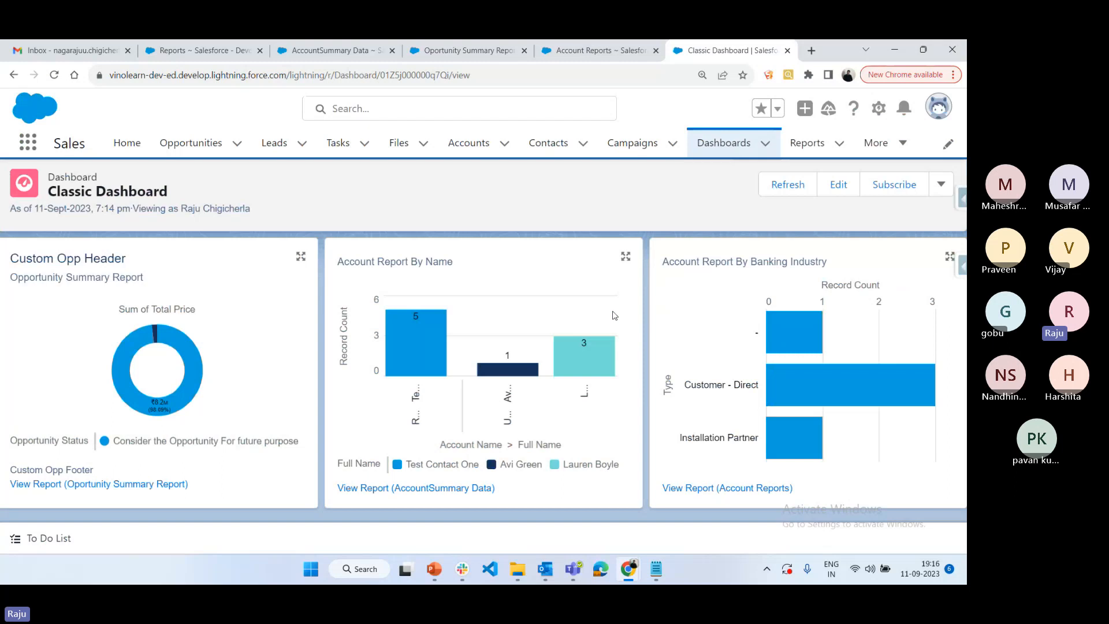
Go to the Reports browser tab, open Setup and switch back to Salesforce Classic
{"action": "left_click", "coordinate": [157, 44]}
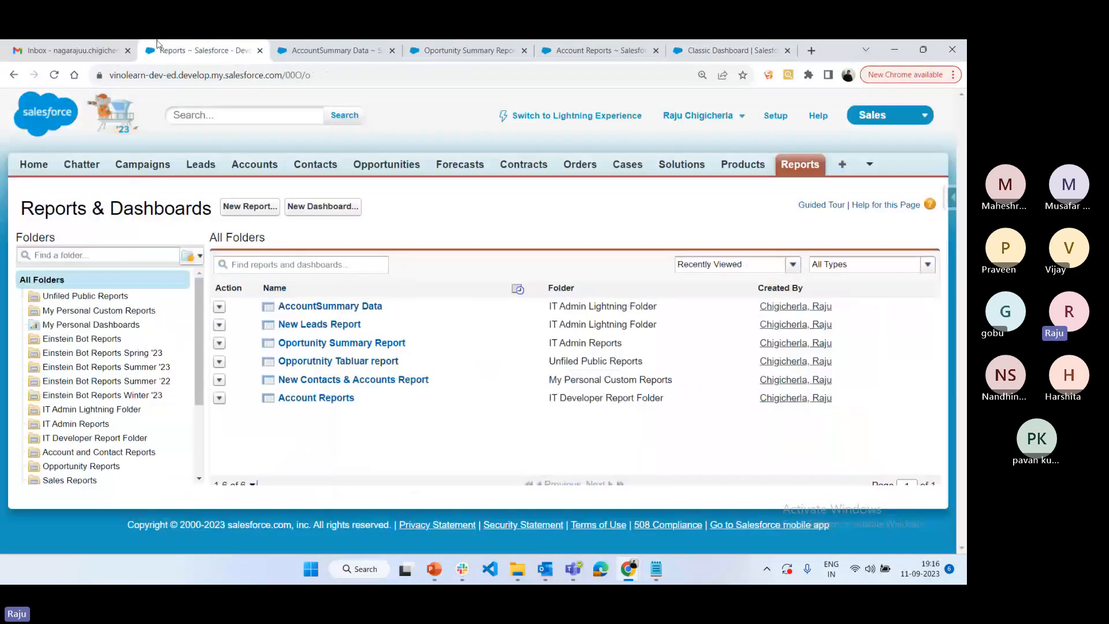
{"action": "left_click", "coordinate": [775, 116]}
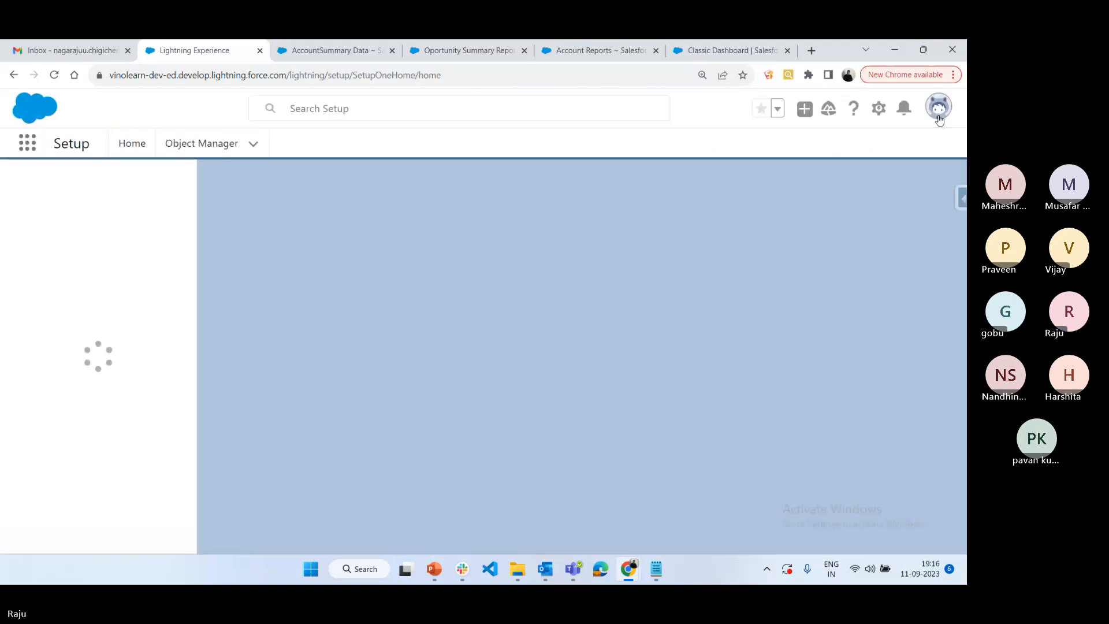
{"action": "left_click", "coordinate": [937, 109]}
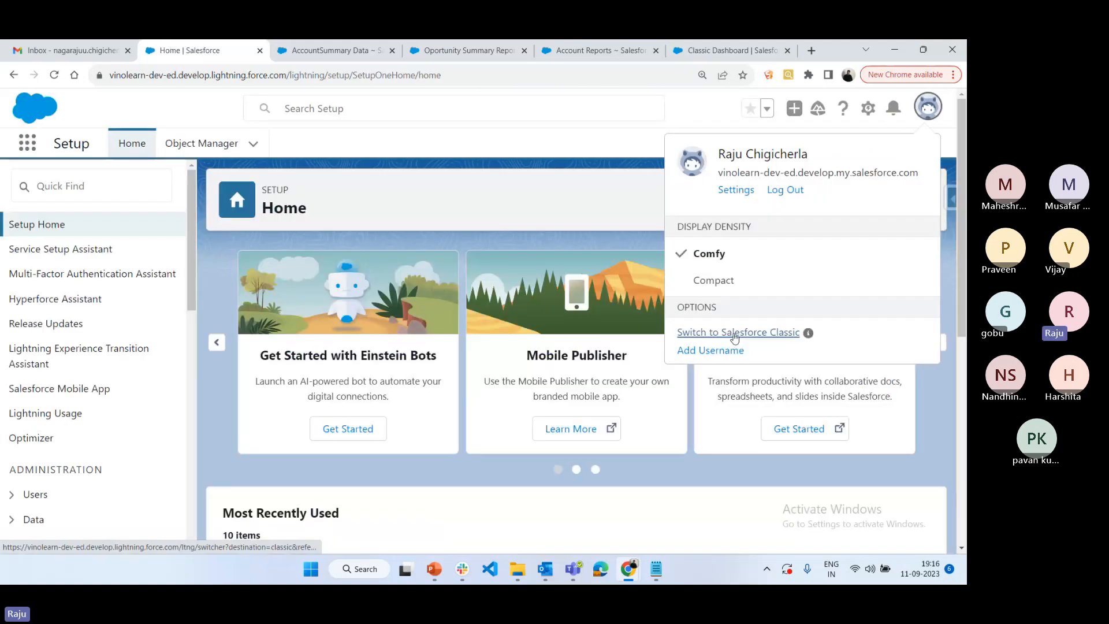
{"action": "left_click", "coordinate": [735, 335]}
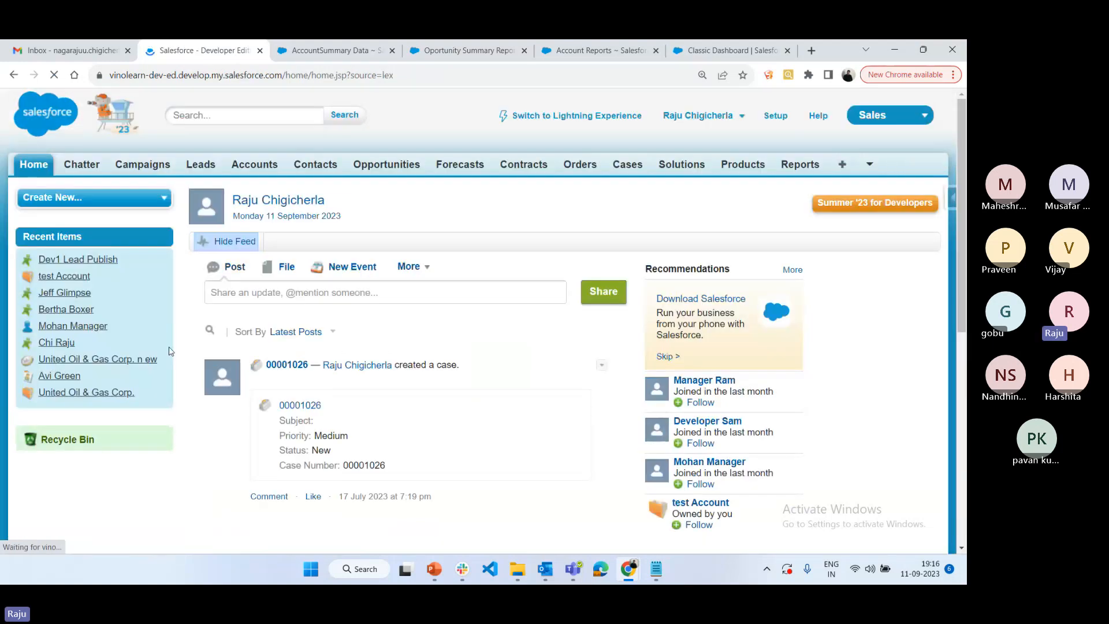
Open the Users list under Manage Users in Setup and highlight the username of the user with Manager IT Profile
{"action": "scroll", "coordinate": [84, 372], "scroll_direction": "down", "scroll_amount": 7}
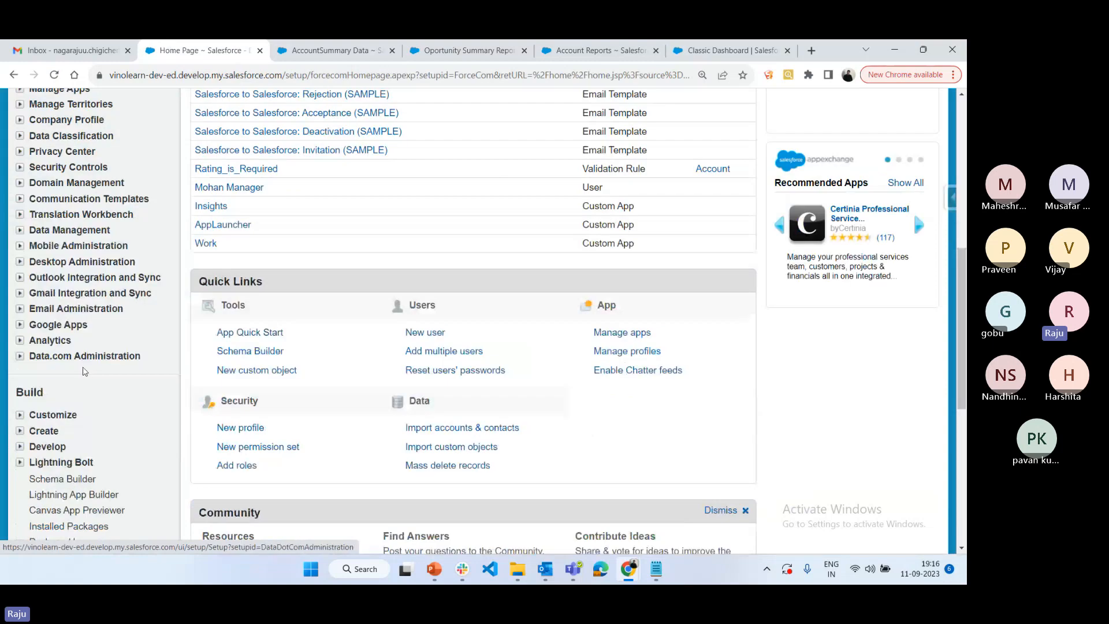
{"action": "scroll", "coordinate": [85, 371], "scroll_direction": "up", "scroll_amount": 2}
{"action": "left_click", "coordinate": [58, 190]}
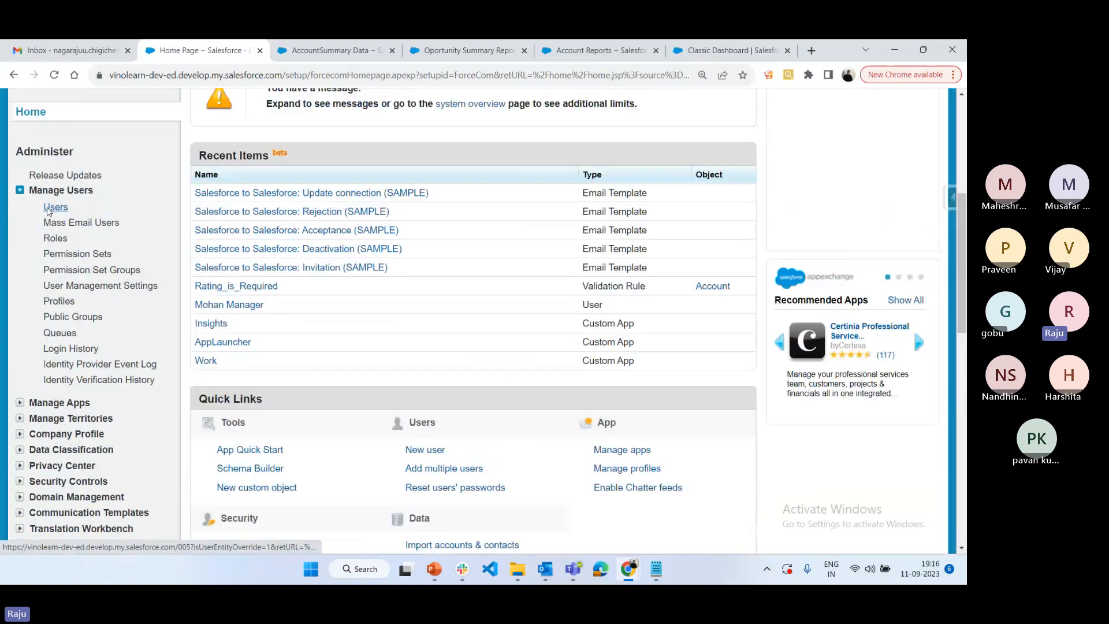
{"action": "left_click", "coordinate": [50, 208]}
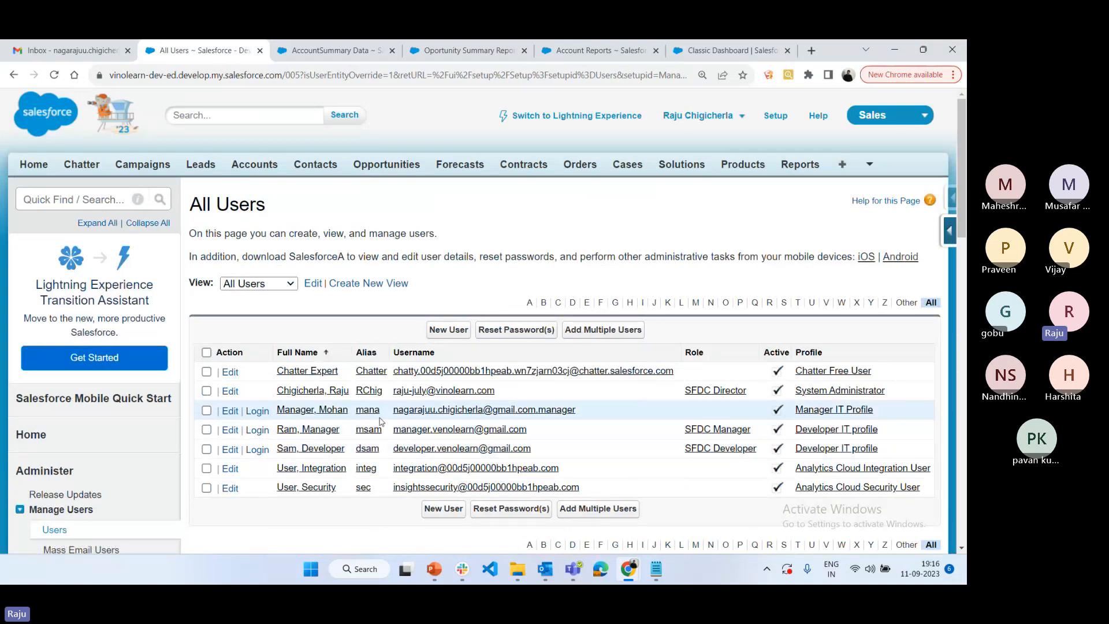
{"action": "left_click_drag", "start_coordinate": [578, 411], "coordinate": [392, 412]}
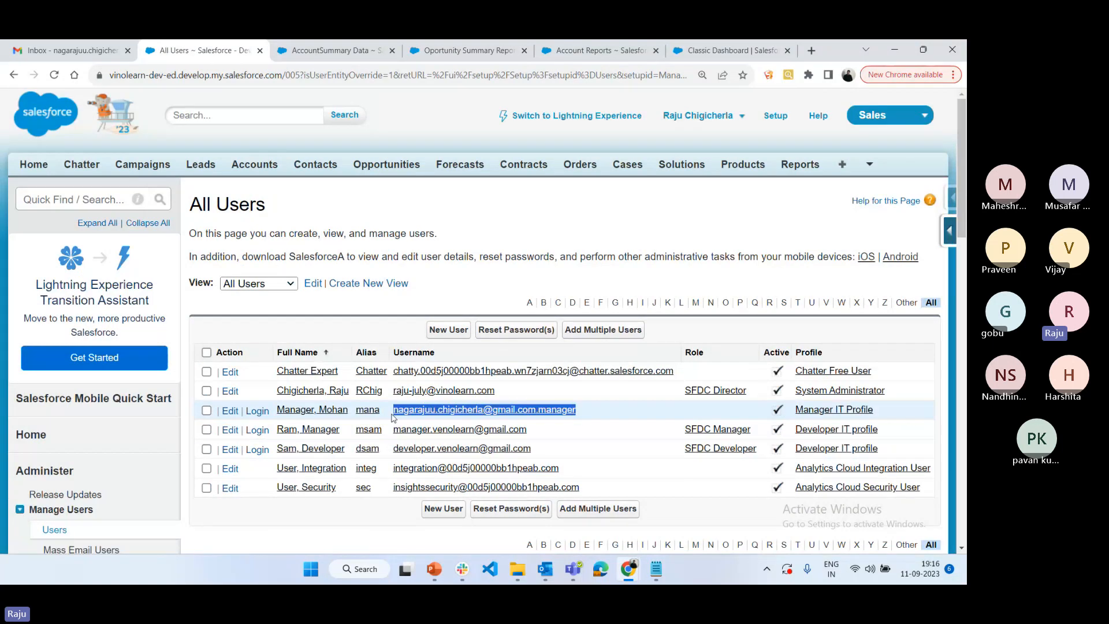
Switch to Microsoft Edge and open login.salesforce.com
{"action": "left_click", "coordinate": [600, 569]}
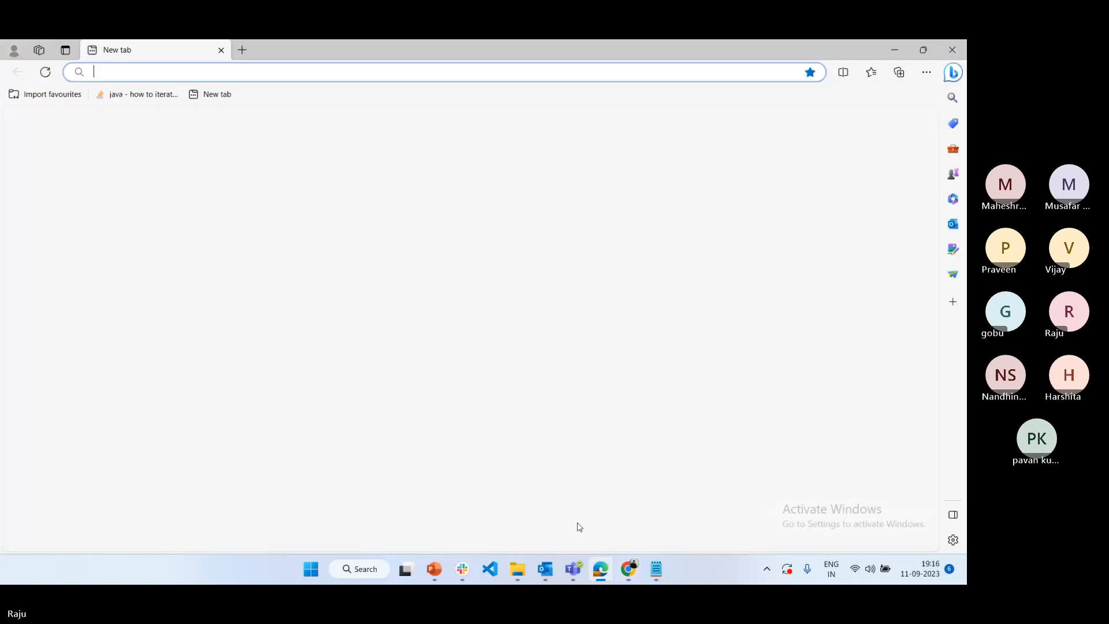
{"action": "type", "text": "l"}
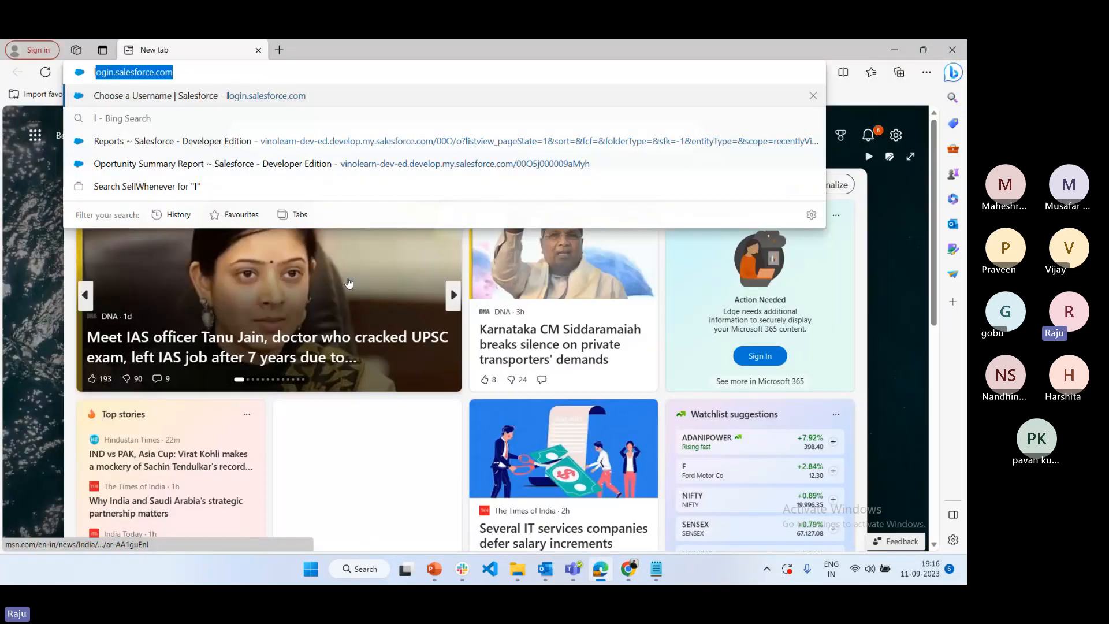
{"action": "type", "text": "ogin"}
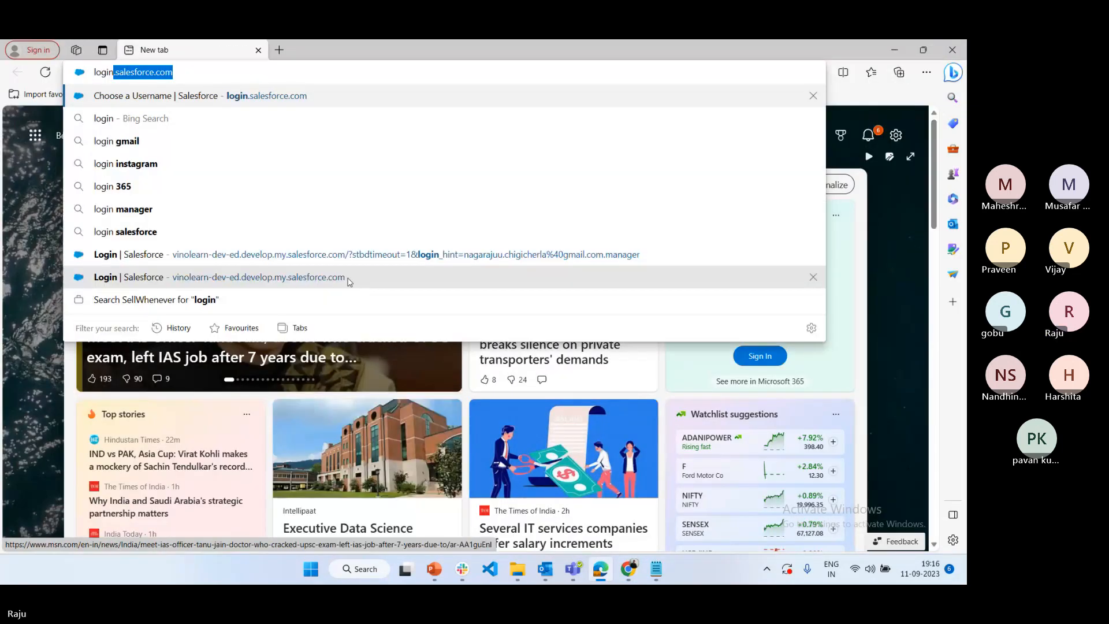
{"action": "key", "text": "Return"}
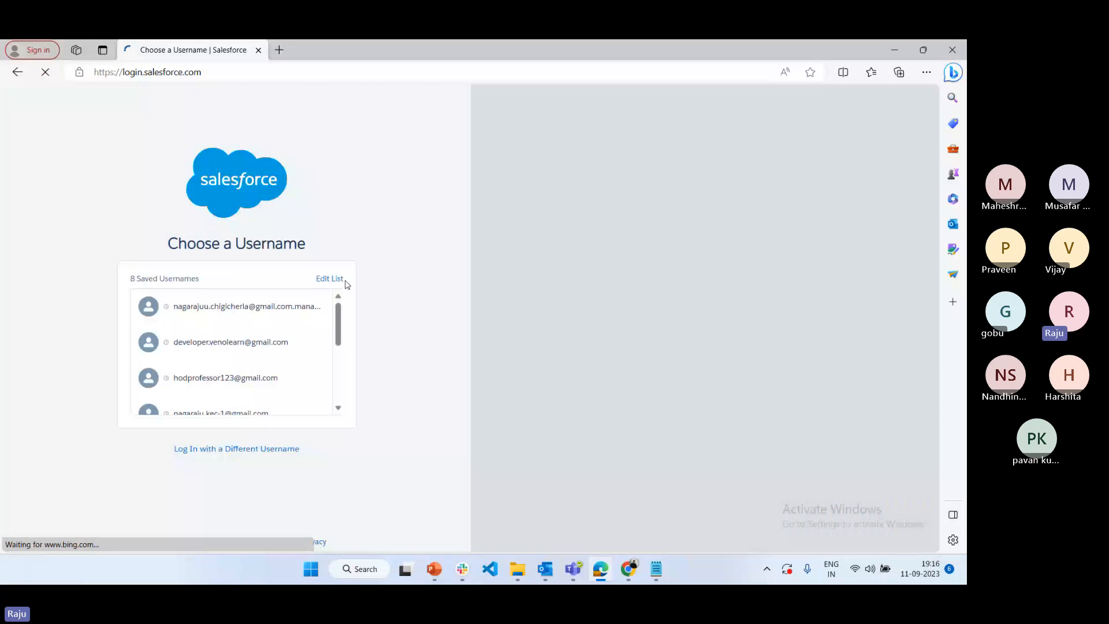
Log in with the manager user's saved username and the account password, and open the Dashboards list
{"action": "left_click", "coordinate": [222, 316]}
{"action": "type", "text": "••••"}
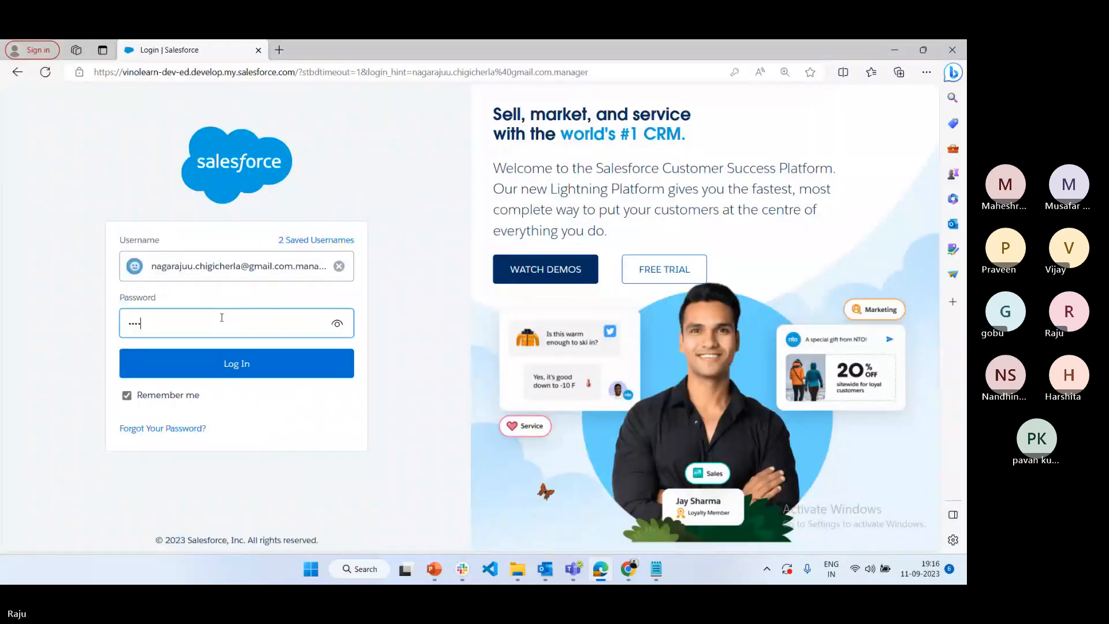
{"action": "key", "text": "BackSpace"}
{"action": "key", "text": "BackSpace"}
{"action": "key", "text": "BackSpace"}
{"action": "type", "text": "••••••••"}
{"action": "key", "text": "Return"}
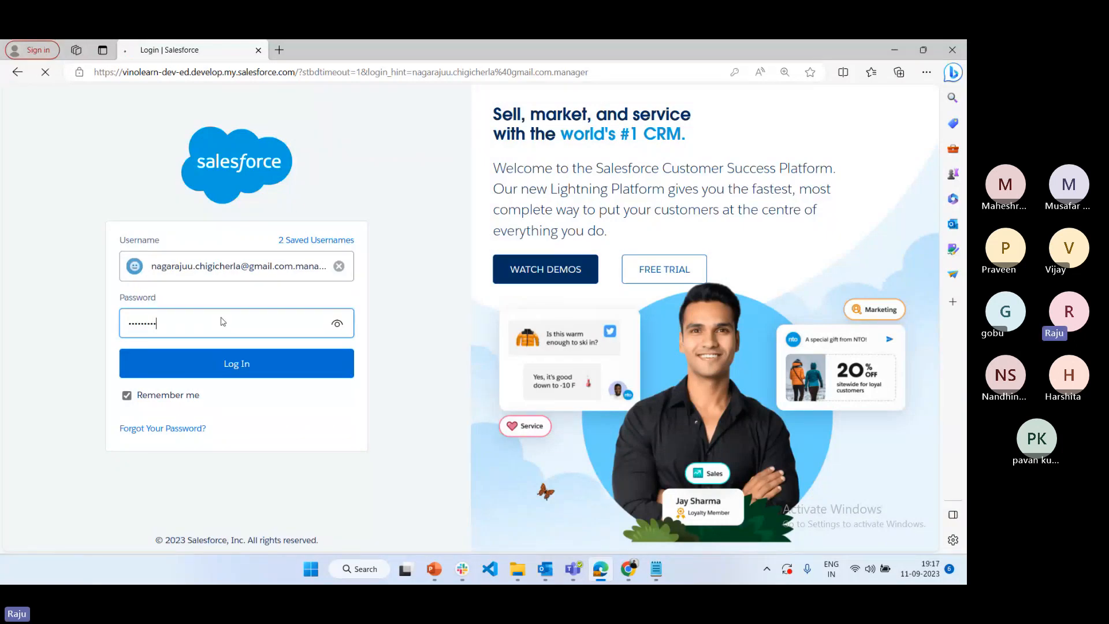
{"action": "type", "text": "••"}
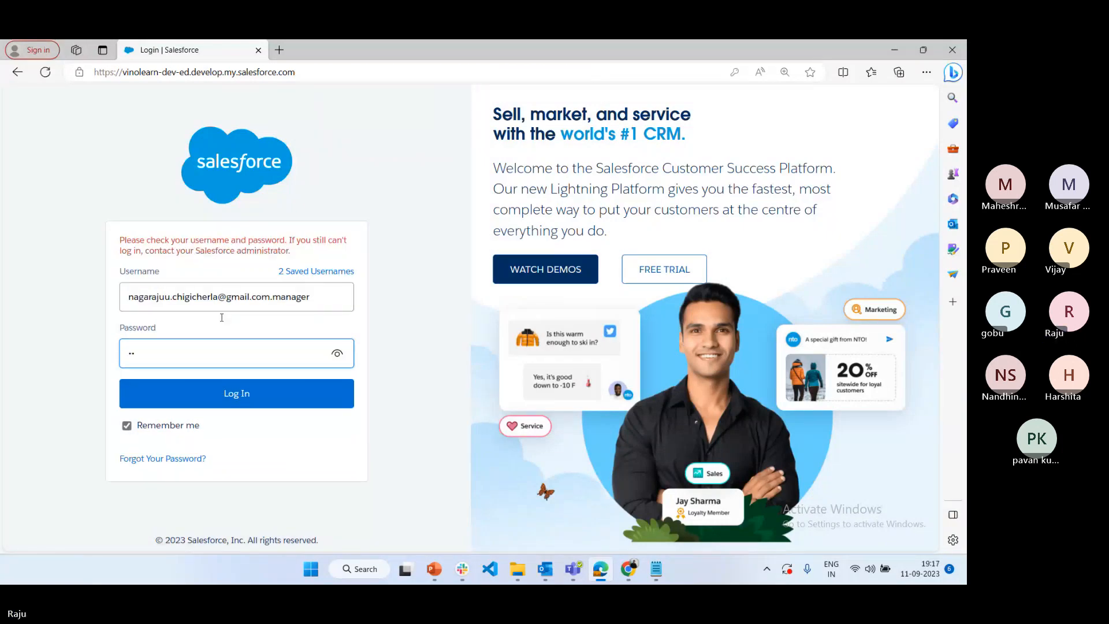
{"action": "type", "text": "•••••••"}
{"action": "key", "text": "Return"}
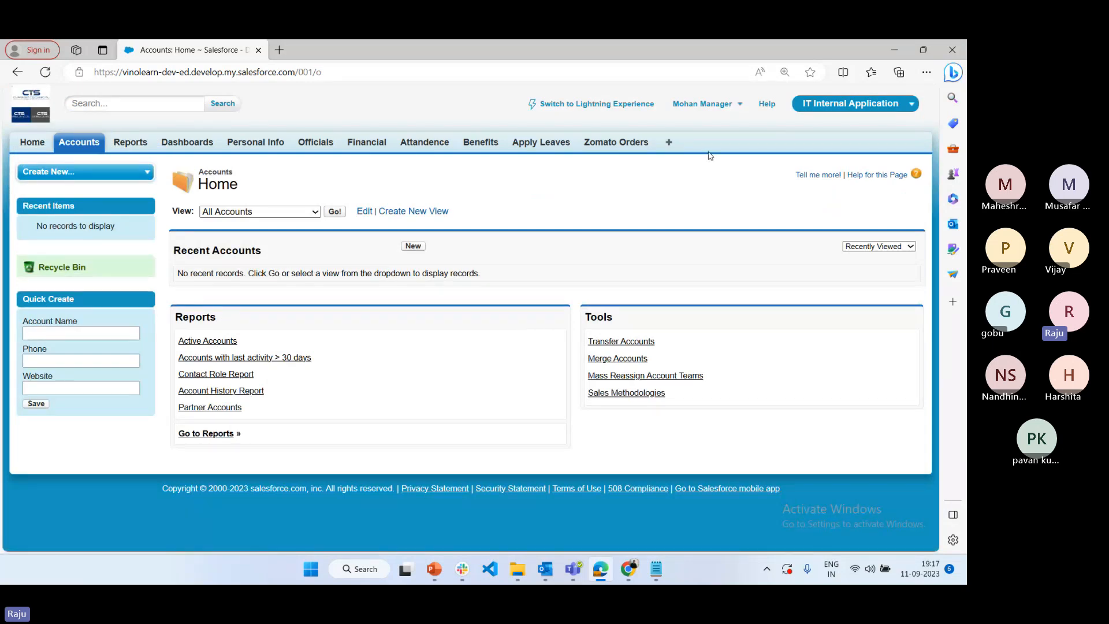
{"action": "left_click", "coordinate": [206, 145]}
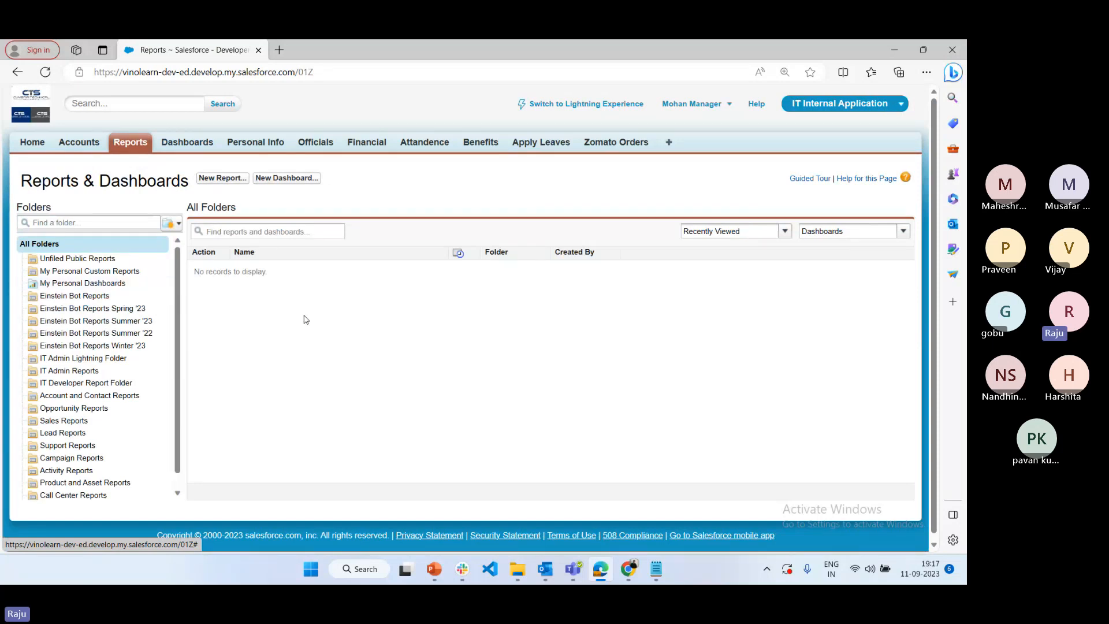
Switch back to Chrome, open Reports in a new browser tab and create a dashboard folder labelled "IT Dashboards"
{"action": "mouse_move", "coordinate": [615, 565]}
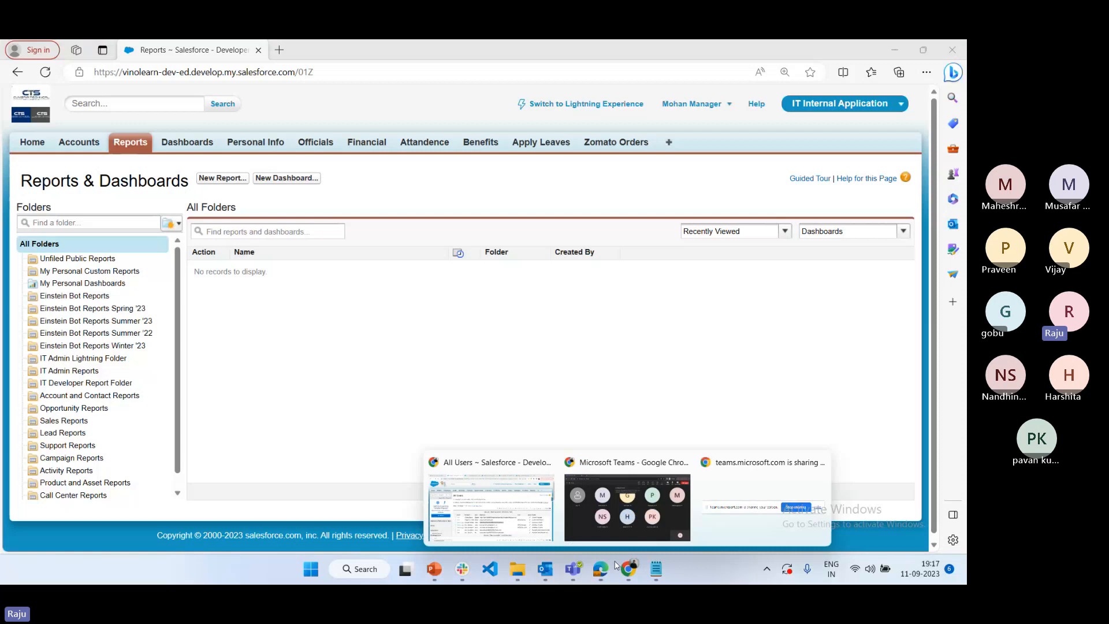
{"action": "left_click", "coordinate": [491, 502]}
{"action": "middle_click", "coordinate": [798, 168]}
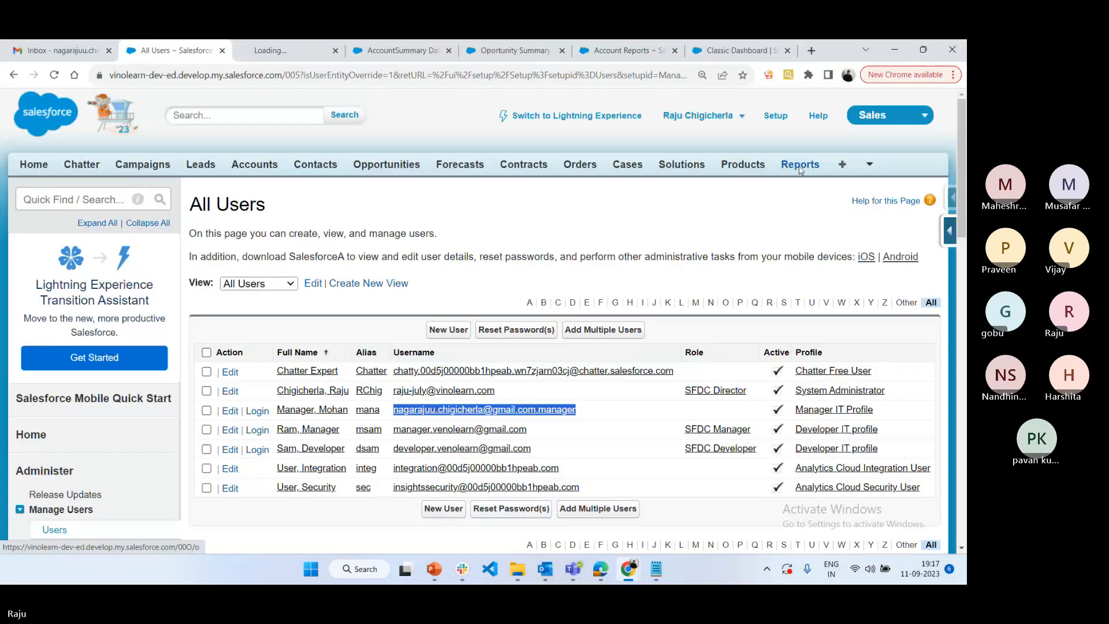
{"action": "left_click", "coordinate": [317, 51]}
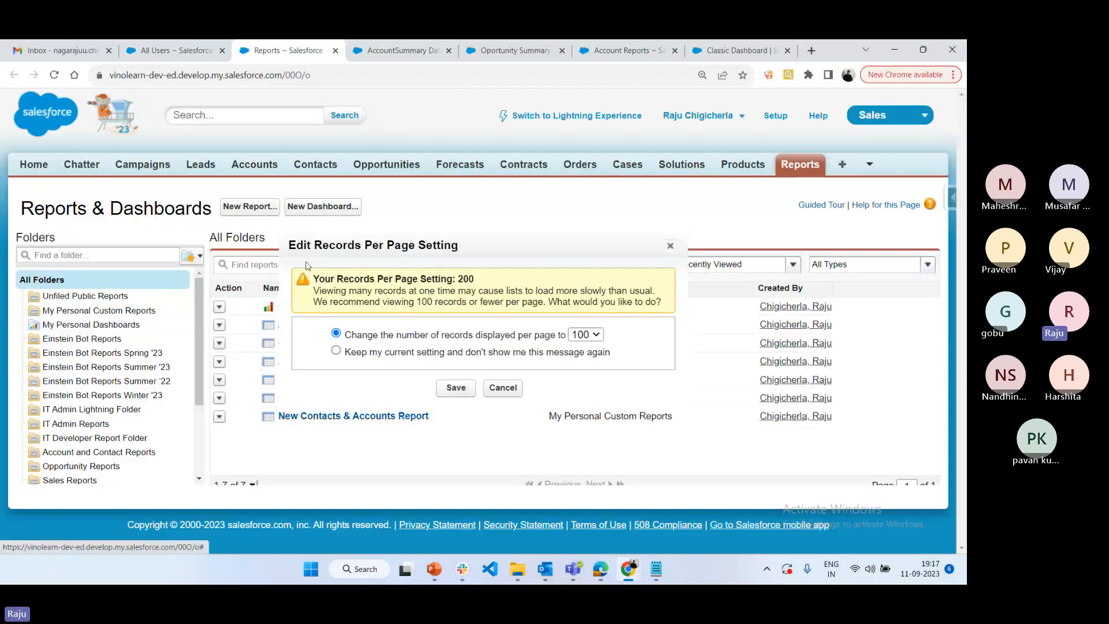
{"action": "left_click", "coordinate": [503, 386]}
{"action": "left_click", "coordinate": [200, 258]}
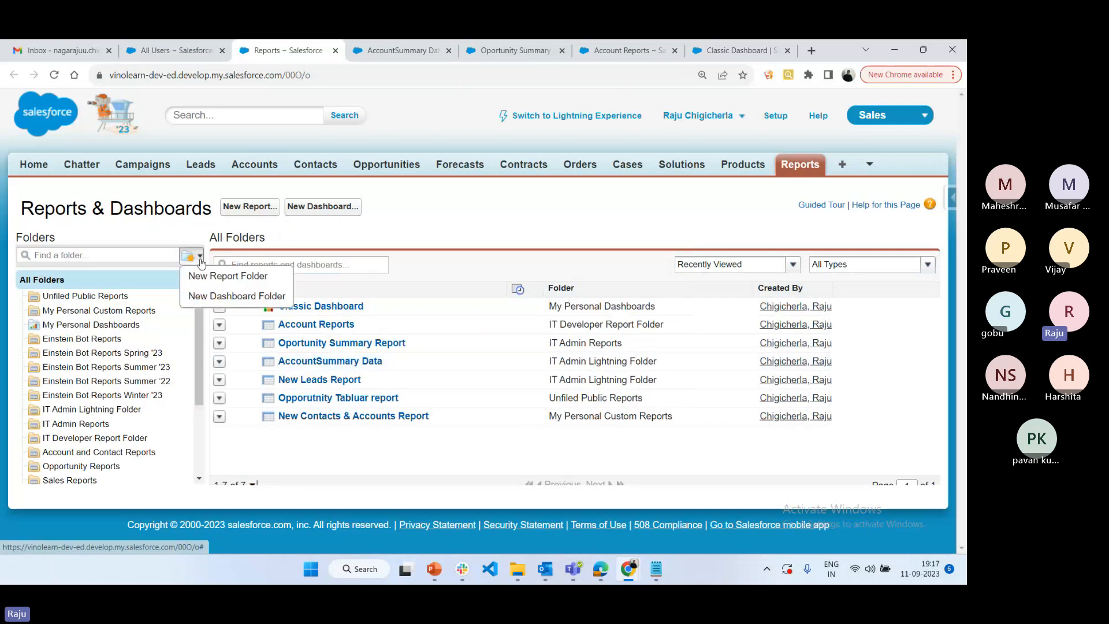
{"action": "left_click", "coordinate": [231, 293]}
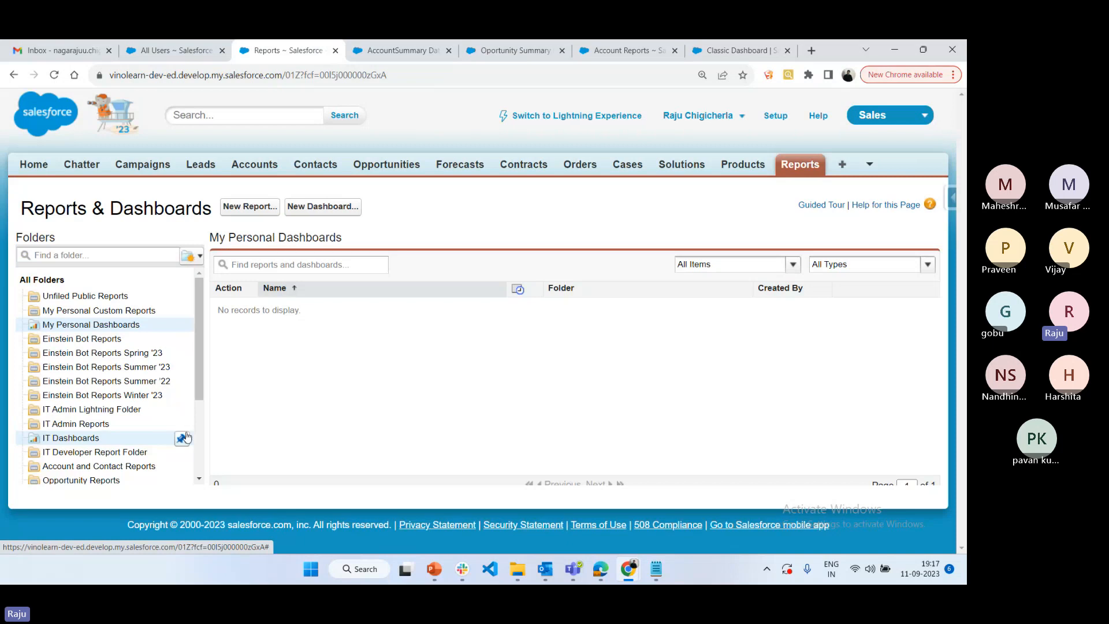
Share the IT Dashboards folder with the manager user, granting Editor access
{"action": "left_click", "coordinate": [183, 439]}
{"action": "left_click", "coordinate": [195, 485]}
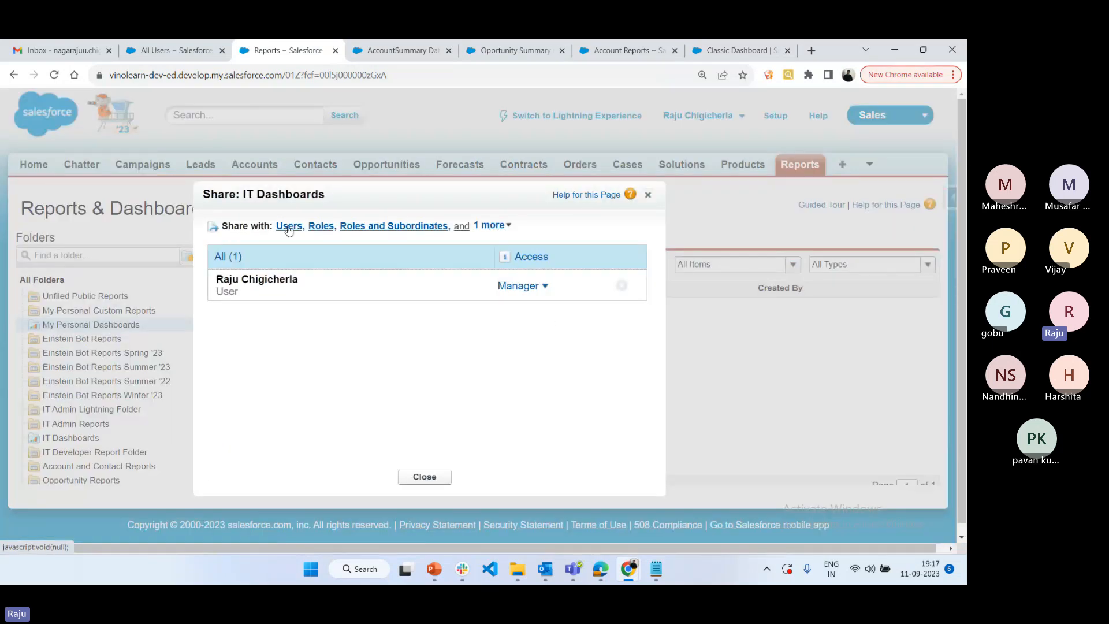
{"action": "left_click", "coordinate": [289, 227]}
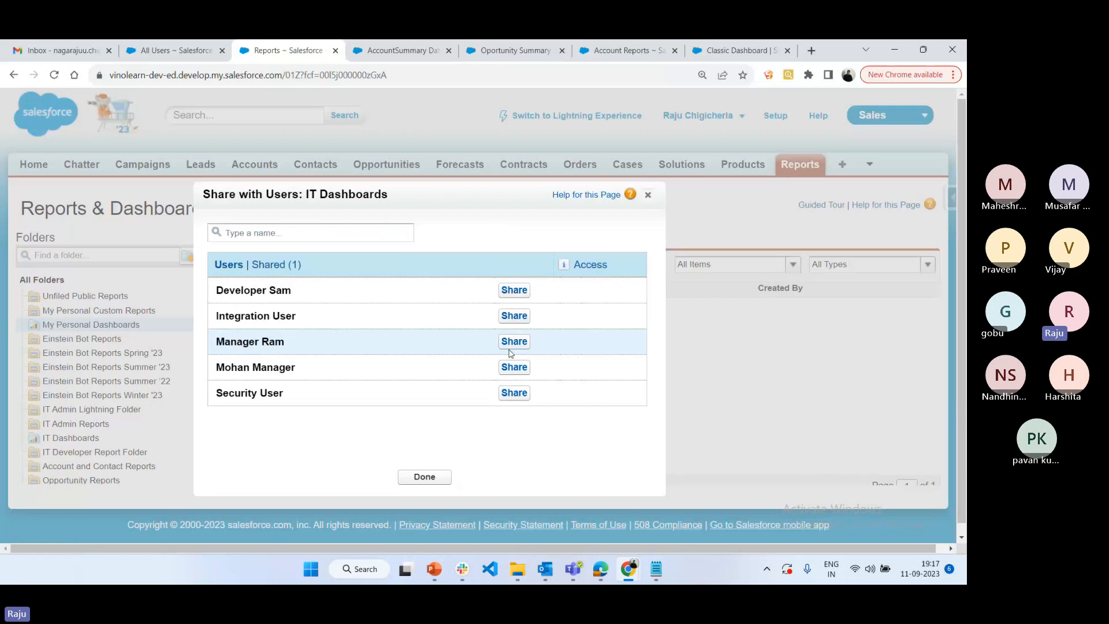
{"action": "left_click", "coordinate": [508, 368]}
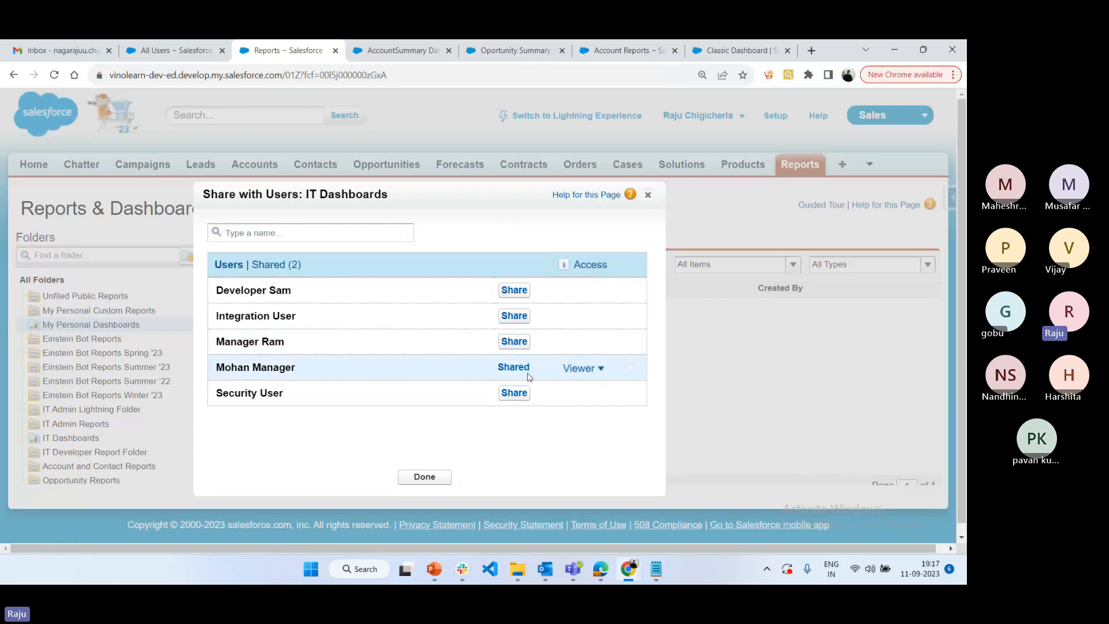
{"action": "left_click", "coordinate": [589, 369]}
{"action": "left_click", "coordinate": [588, 406]}
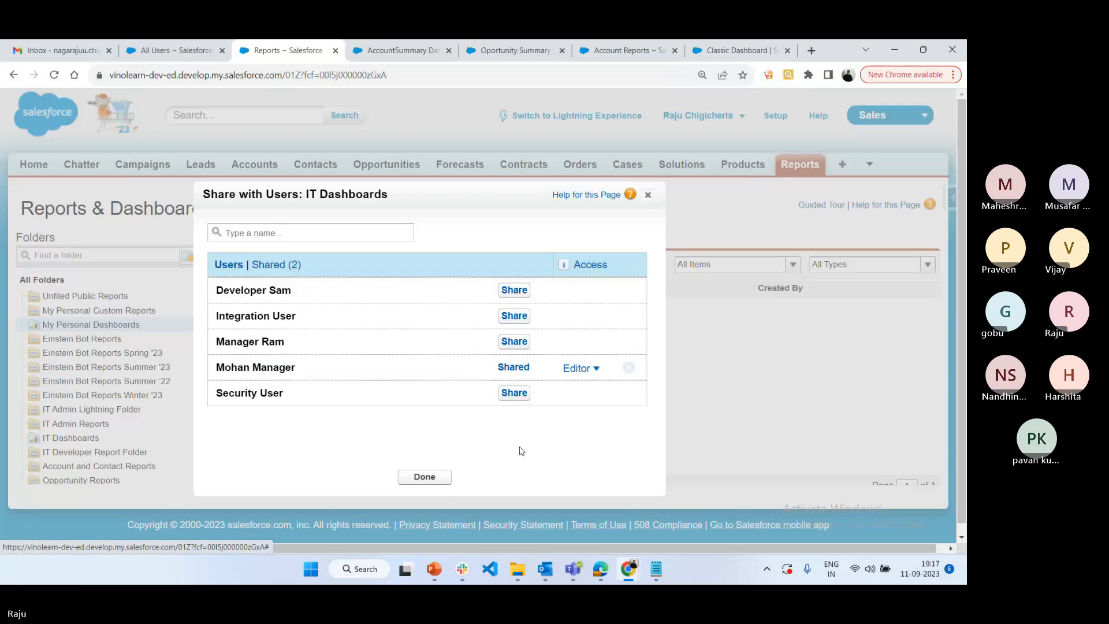
Switch to Edge to check the Classic Dashboard in the manager's session, and return to the Salesforce Reports window in Chrome
{"action": "key", "text": "alt+Tab"}
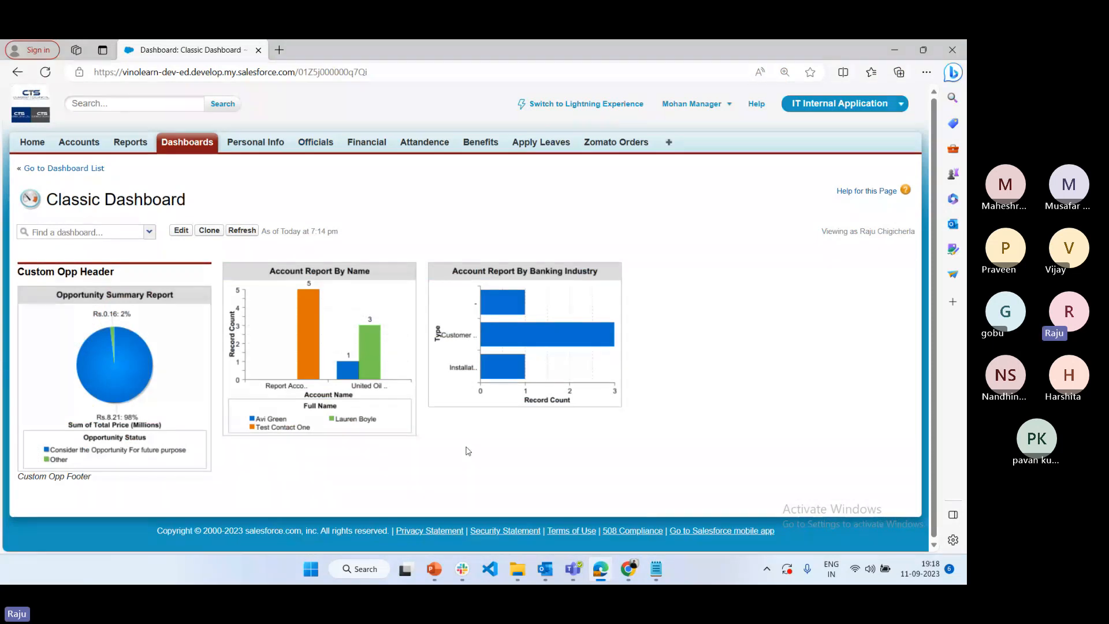
{"action": "left_click", "coordinate": [631, 568]}
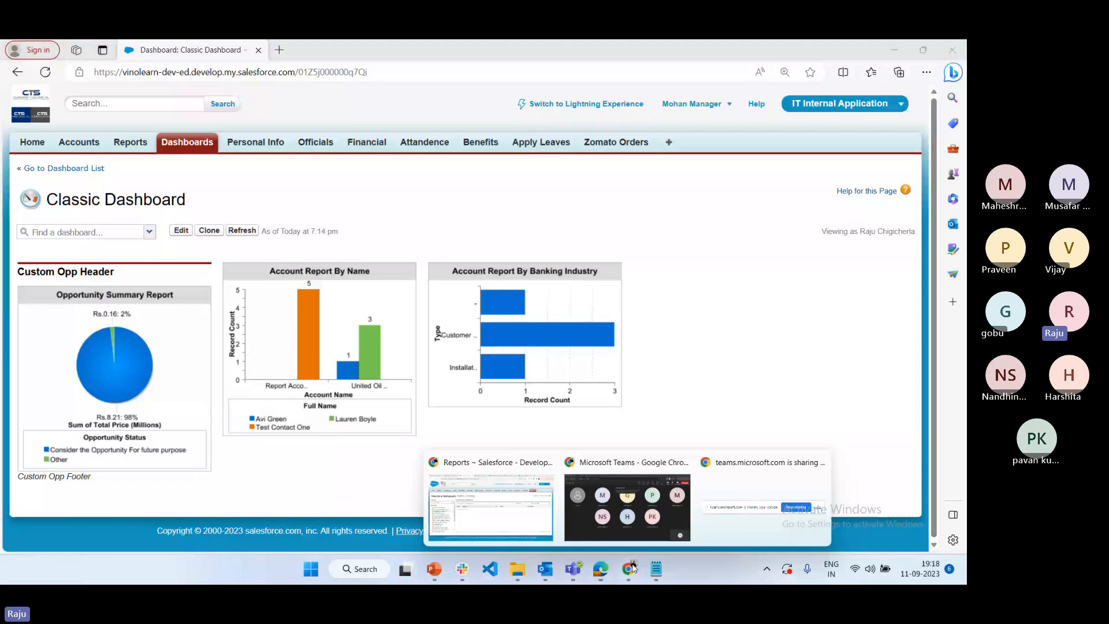
{"action": "left_click", "coordinate": [490, 507]}
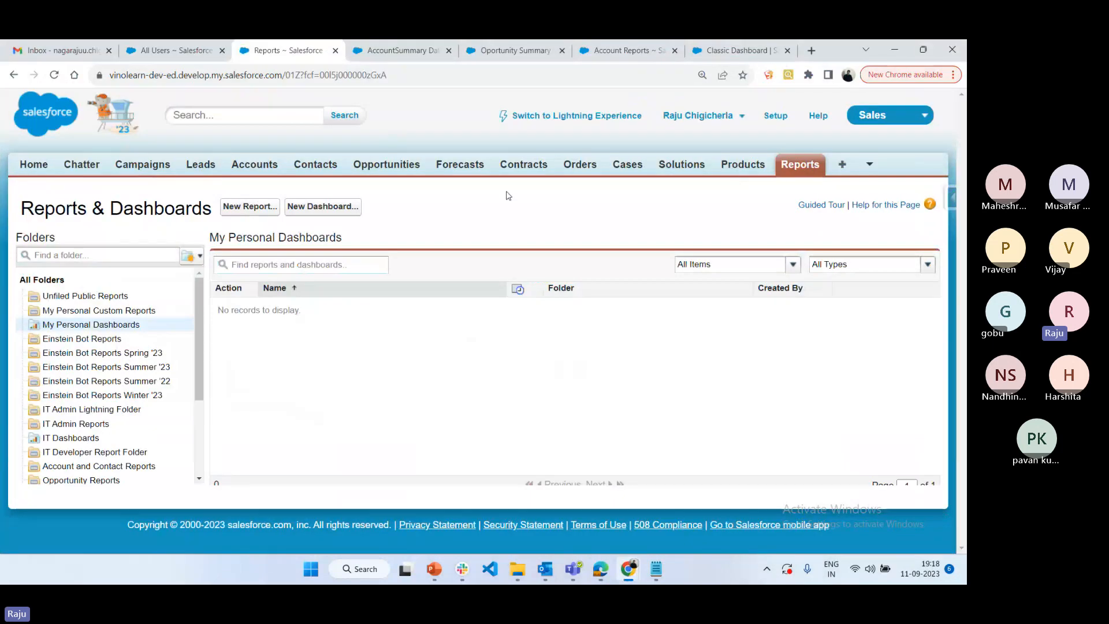
Compare the viewing user shown on the Lightning Classic Dashboard with the one in the manager's Edge session, returning to Chrome
{"action": "left_click", "coordinate": [749, 47]}
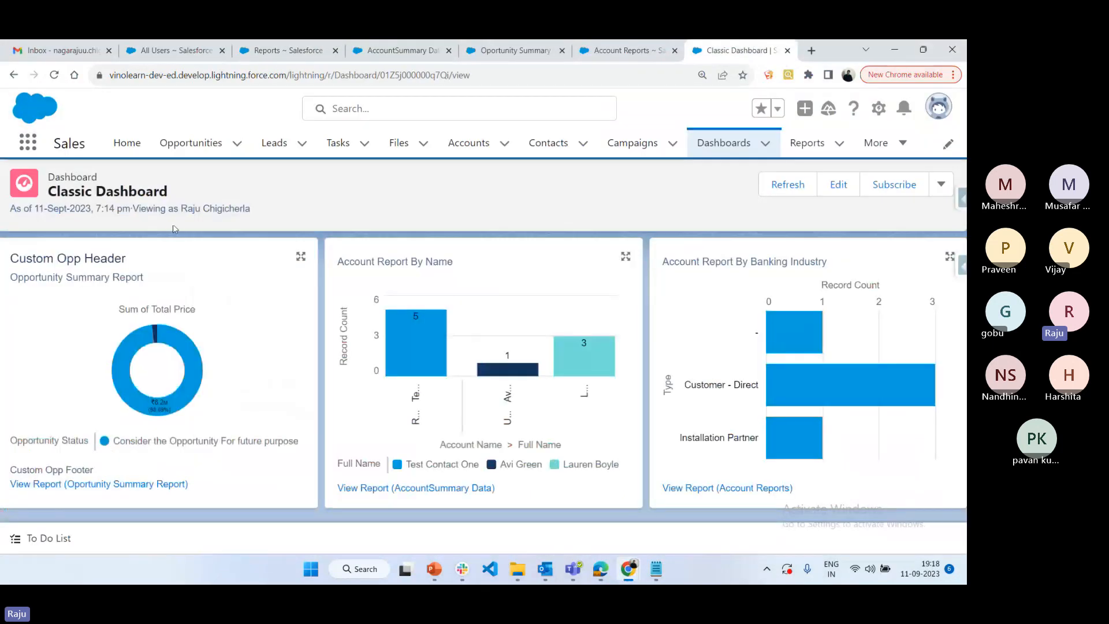
{"action": "left_click_drag", "start_coordinate": [131, 210], "coordinate": [257, 217]}
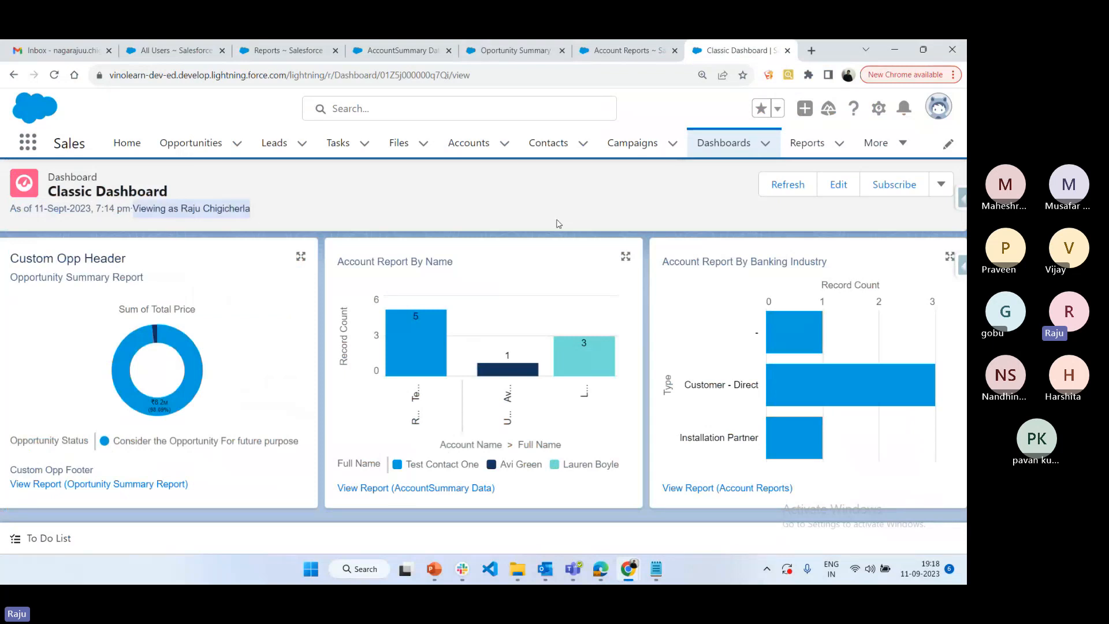
{"action": "key", "text": "alt+Tab"}
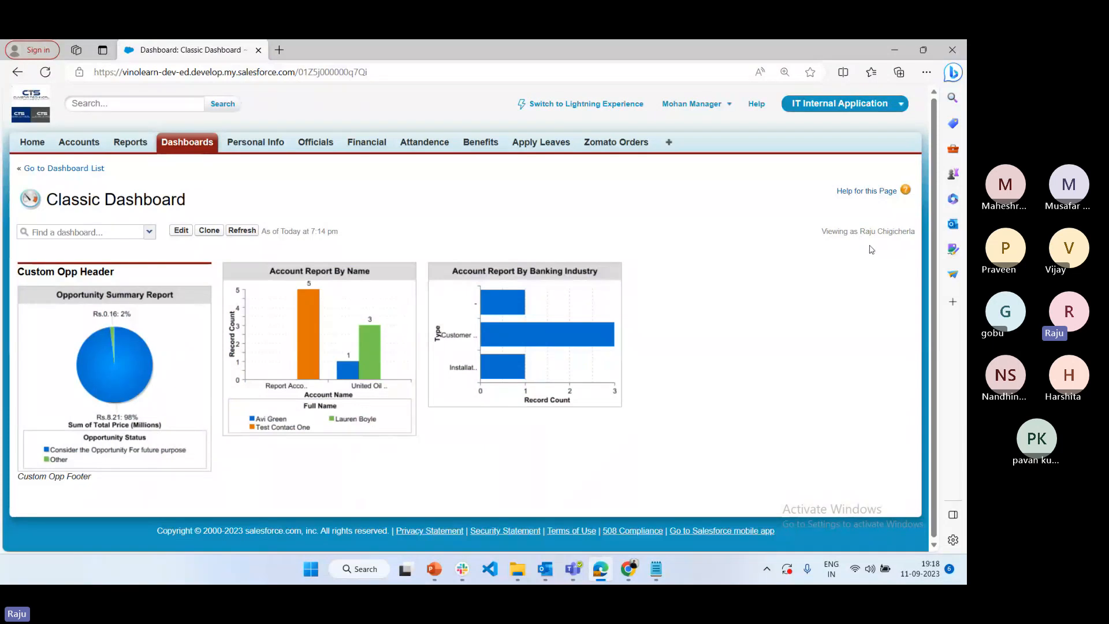
{"action": "left_click", "coordinate": [624, 577]}
{"action": "double_click", "coordinate": [171, 209]}
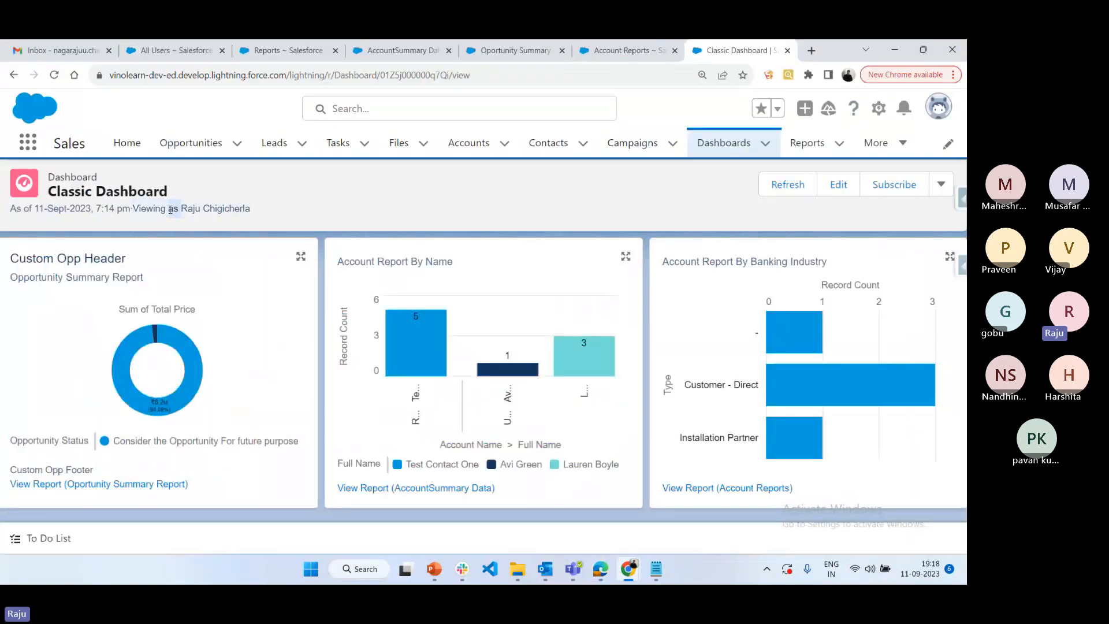
{"action": "left_click", "coordinate": [941, 185]}
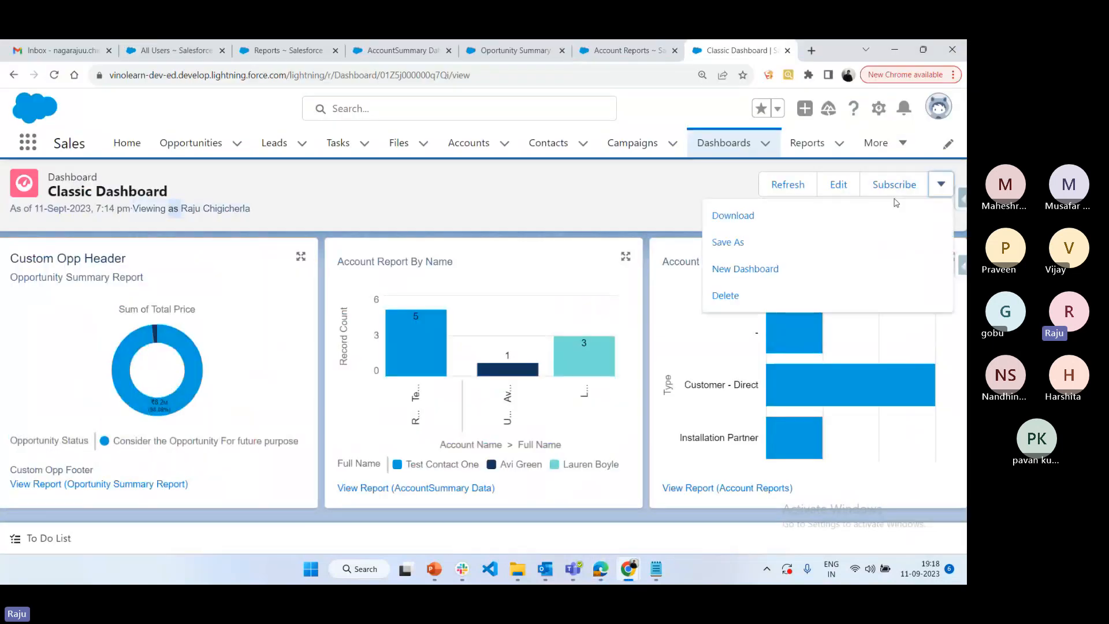
{"action": "left_click", "coordinate": [842, 187]}
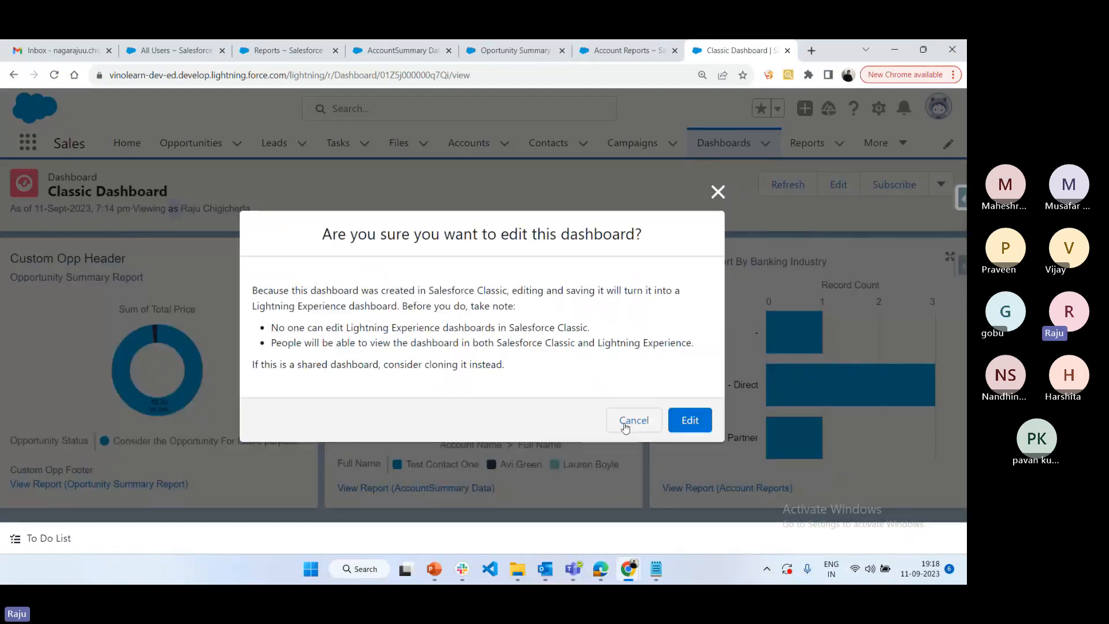
{"action": "left_click", "coordinate": [624, 426]}
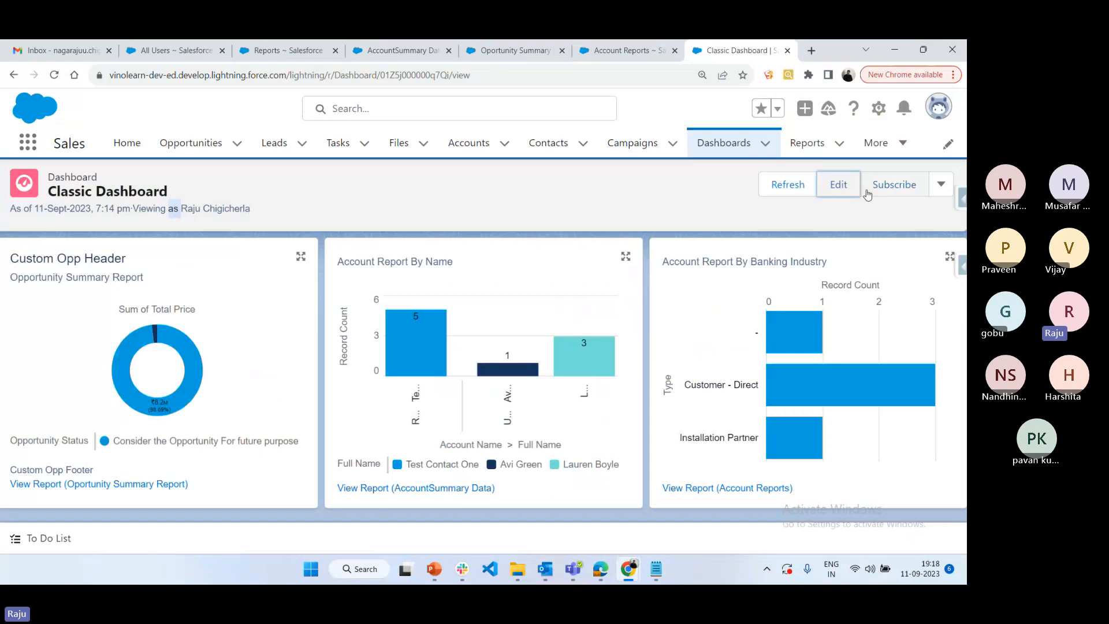
Open the Classic Dashboard from the IT Dashboards folder in Salesforce Classic for editing
{"action": "left_click", "coordinate": [398, 50]}
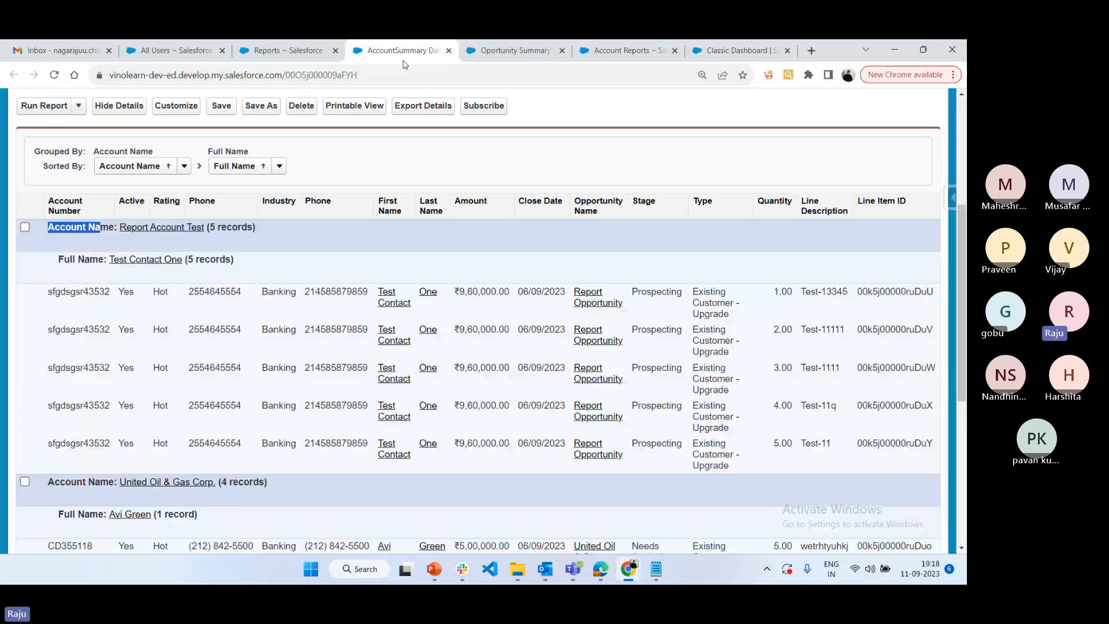
{"action": "left_click", "coordinate": [279, 44]}
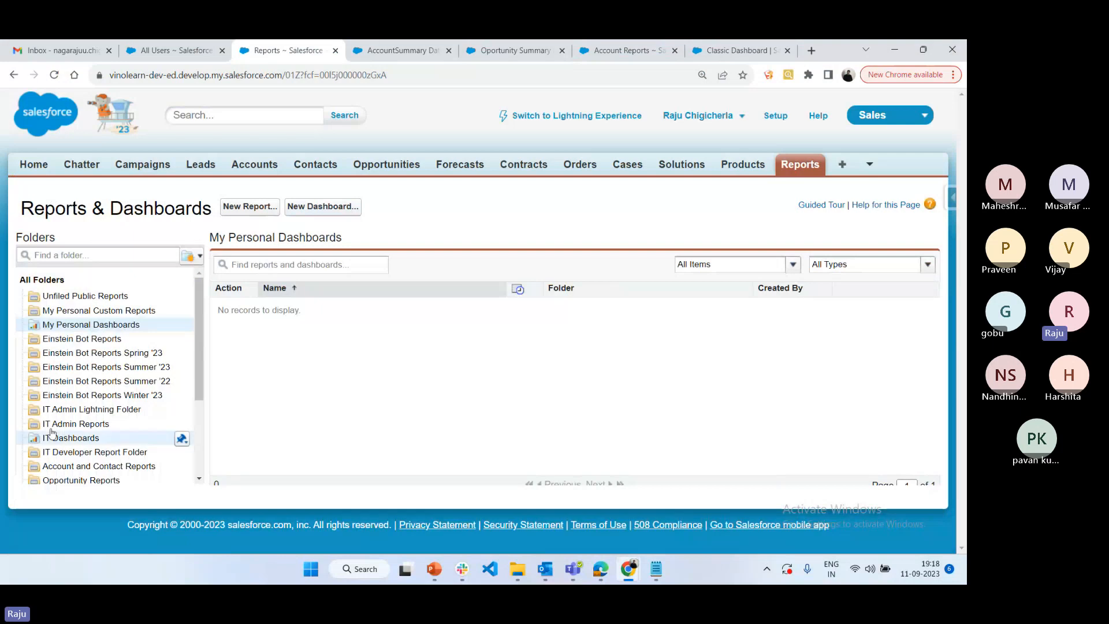
{"action": "left_click", "coordinate": [181, 436]}
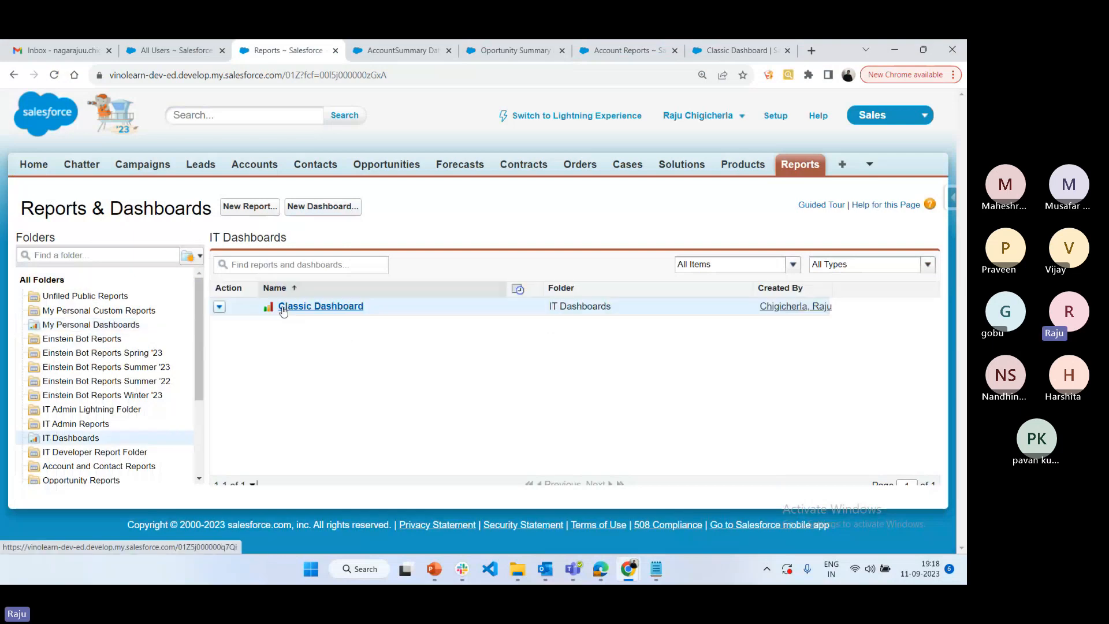
{"action": "left_click", "coordinate": [282, 307]}
{"action": "left_click", "coordinate": [202, 267]}
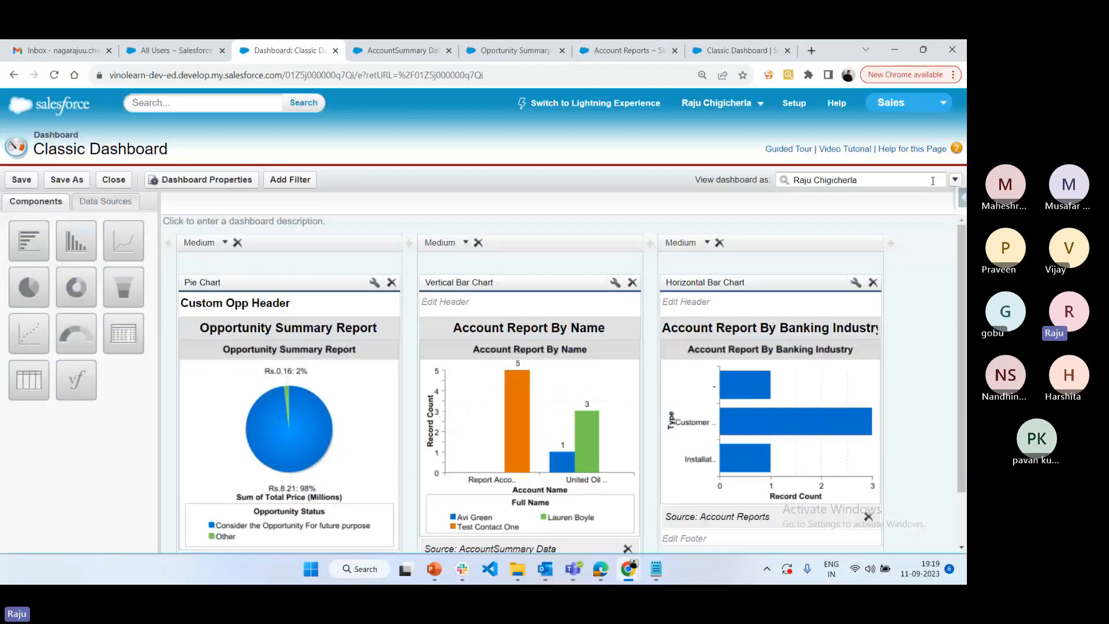
Set the Classic Dashboard's running user to "Run as logged-in user" and save the dashboard
{"action": "left_click", "coordinate": [931, 181]}
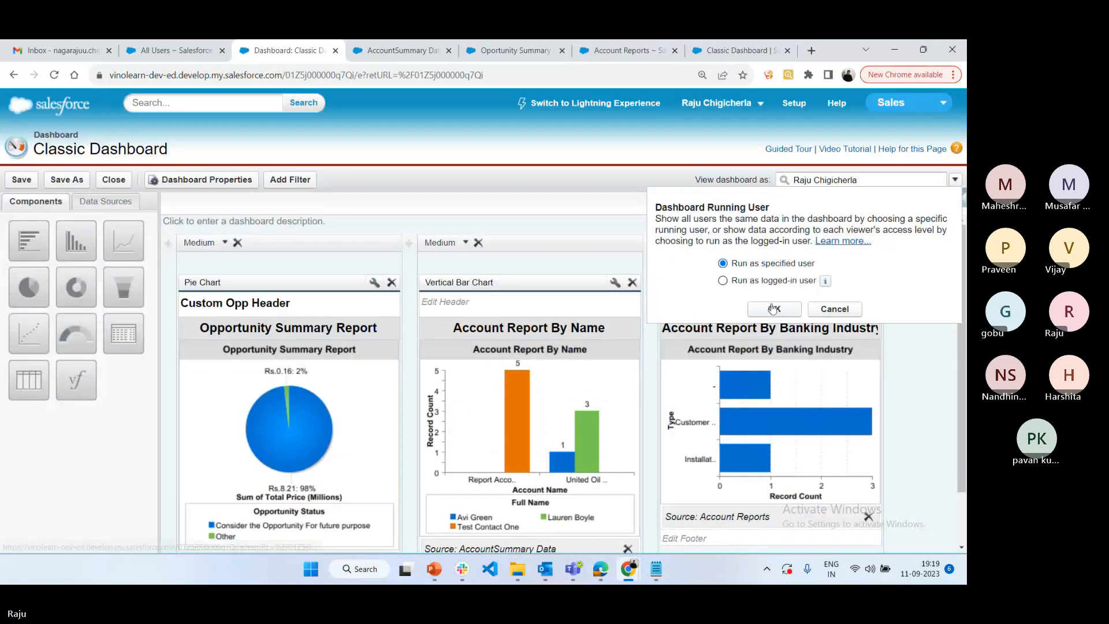
{"action": "left_click", "coordinate": [764, 280]}
{"action": "left_click", "coordinate": [779, 330]}
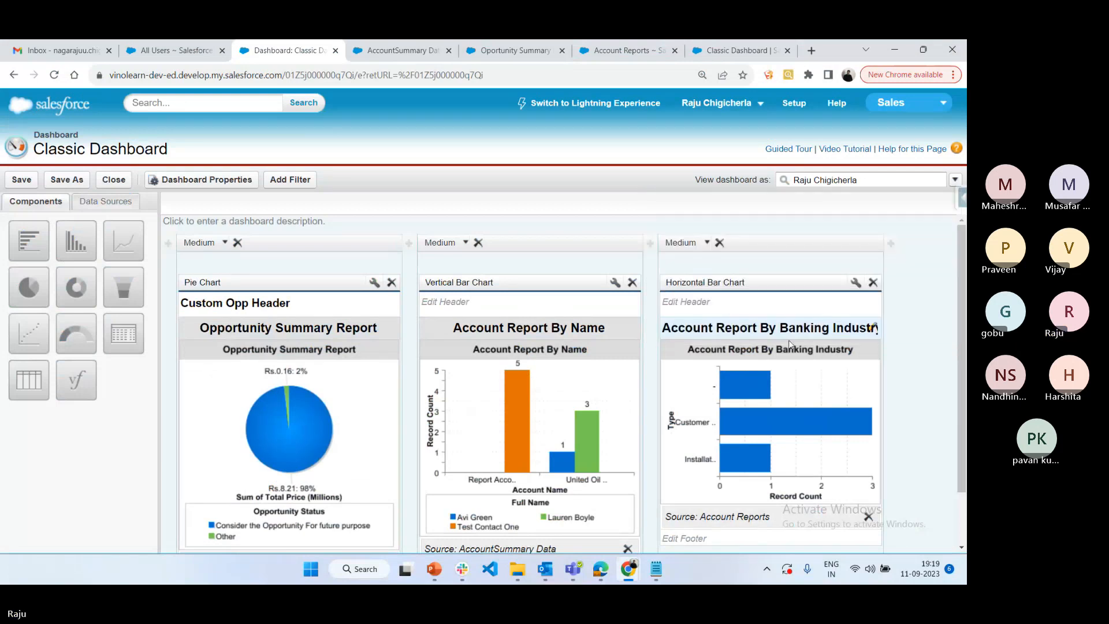
{"action": "left_click", "coordinate": [67, 179]}
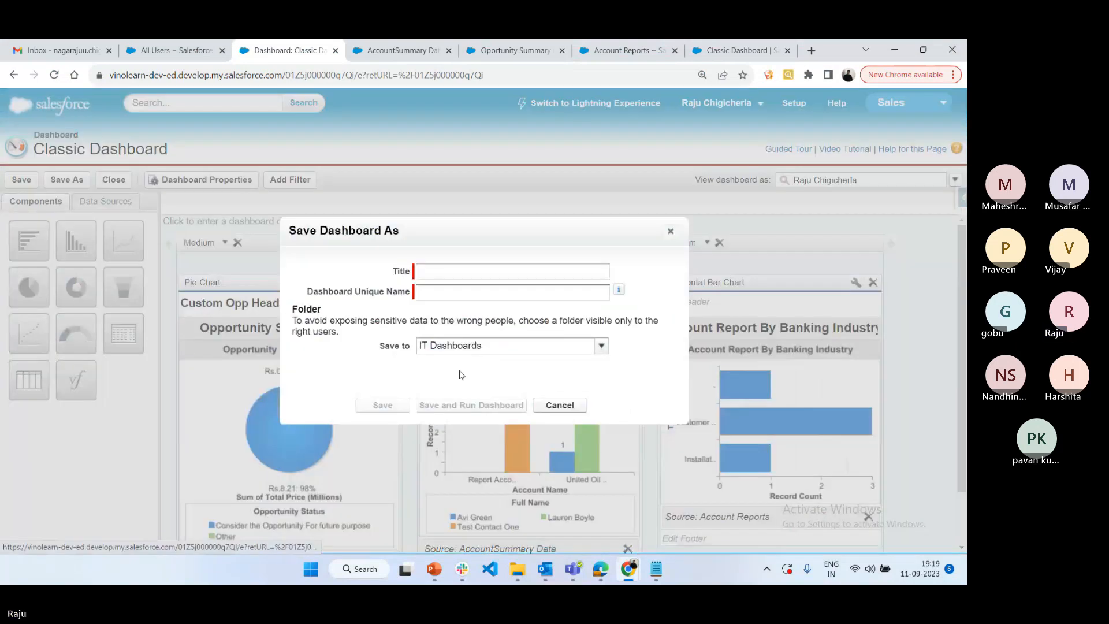
{"action": "left_click", "coordinate": [571, 399]}
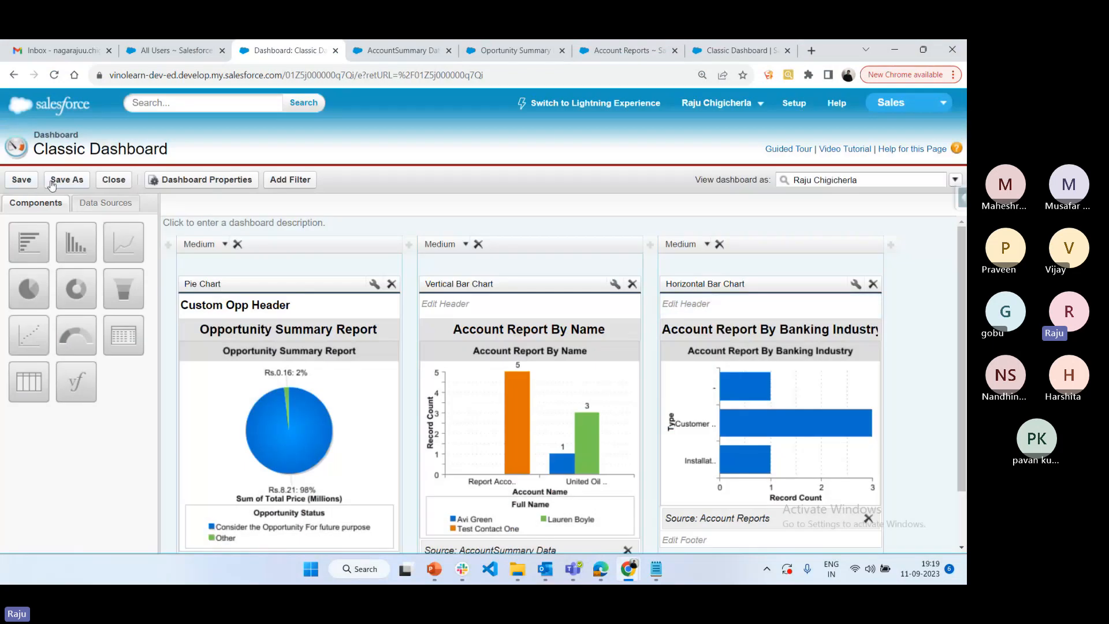
{"action": "left_click", "coordinate": [22, 179]}
Enable "Let authorized users change running user" for the dashboard and save it
{"action": "left_click", "coordinate": [959, 178]}
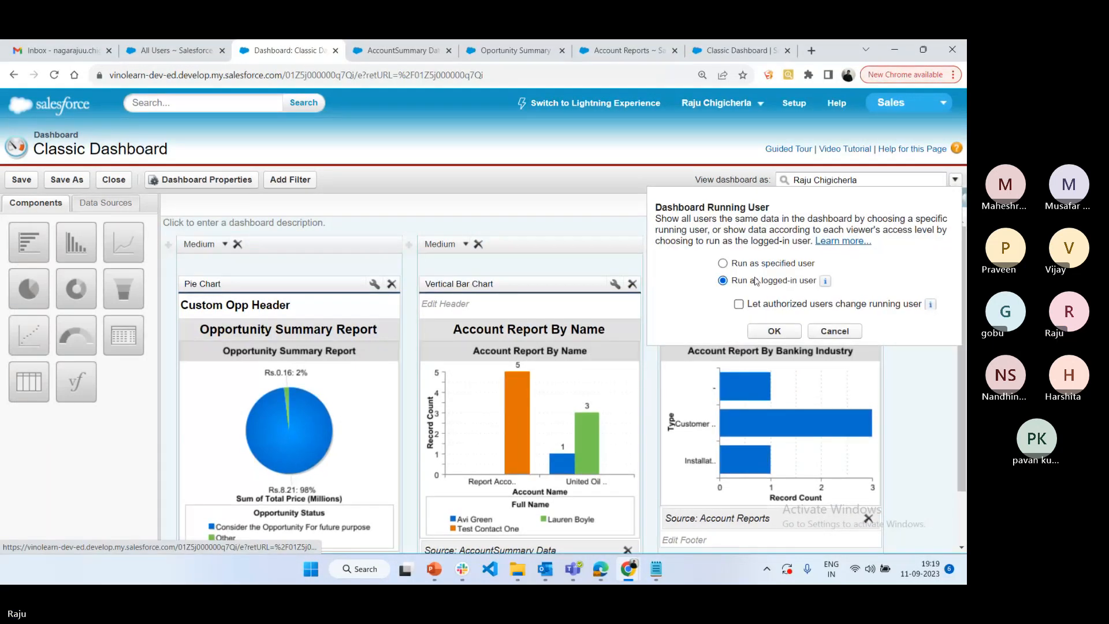
{"action": "left_click", "coordinate": [737, 283]}
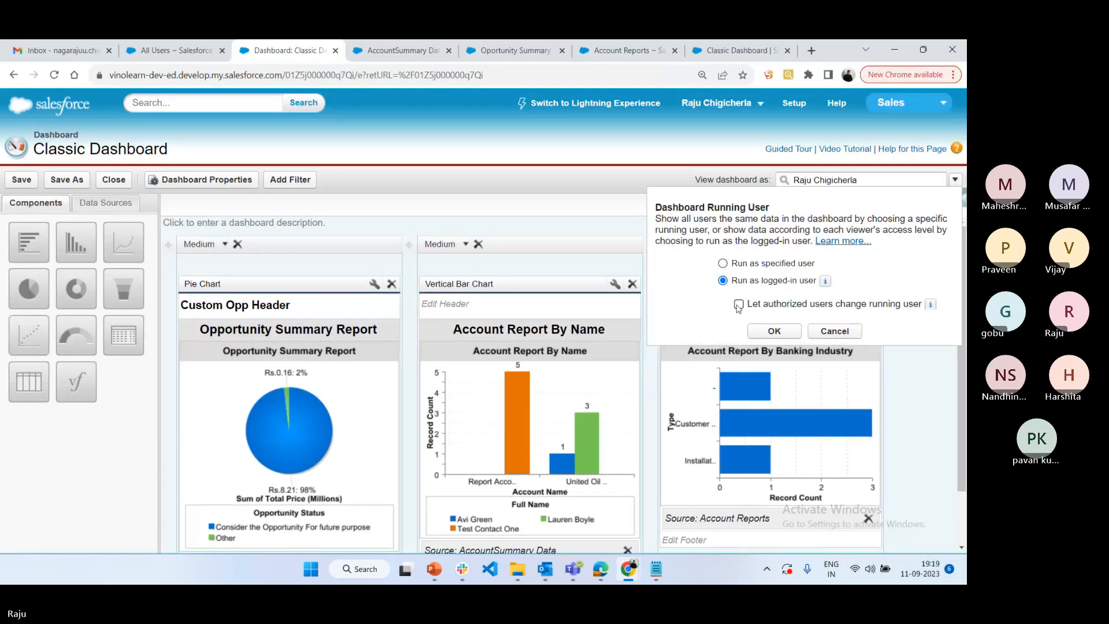
{"action": "left_click", "coordinate": [773, 331]}
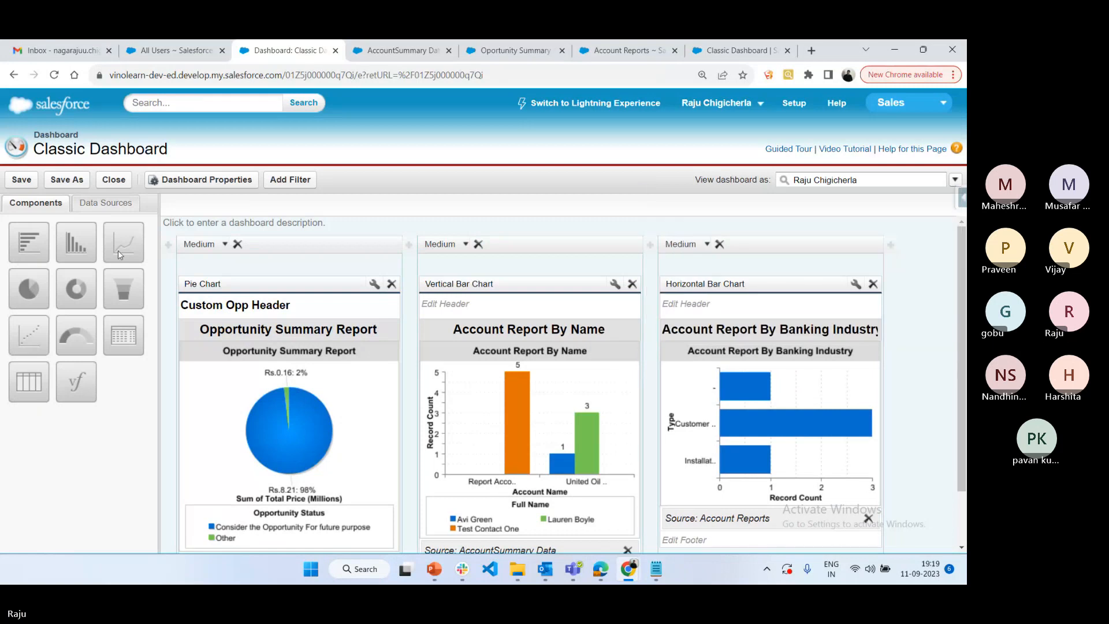
{"action": "left_click", "coordinate": [20, 180]}
Review the dashboard's general properties and its running user settings without changing them
{"action": "left_click", "coordinate": [172, 181]}
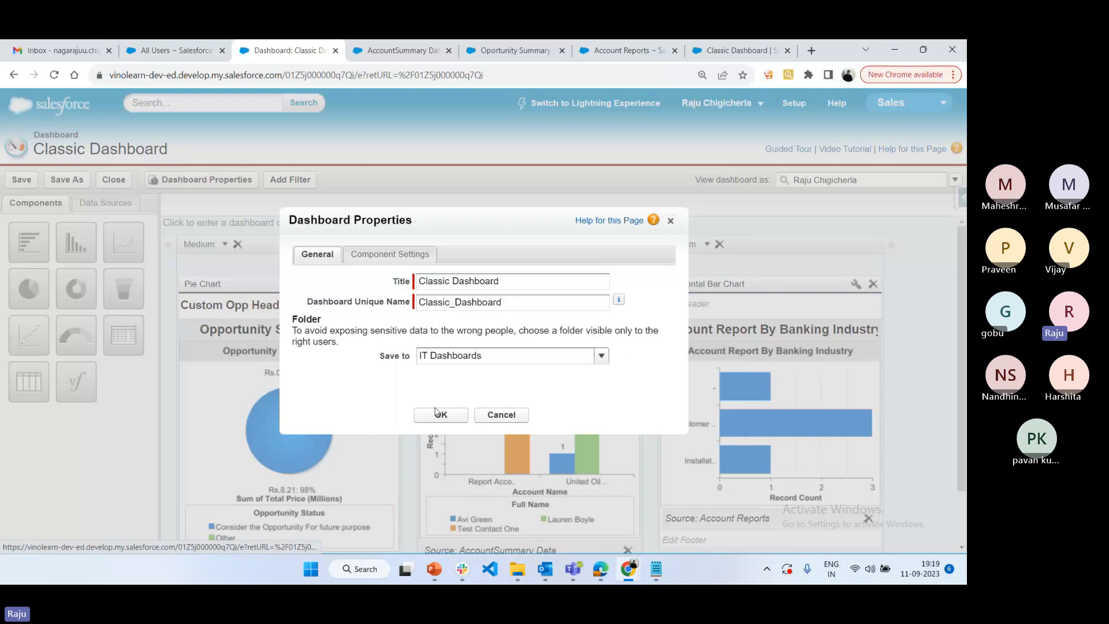
{"action": "left_click", "coordinate": [501, 415]}
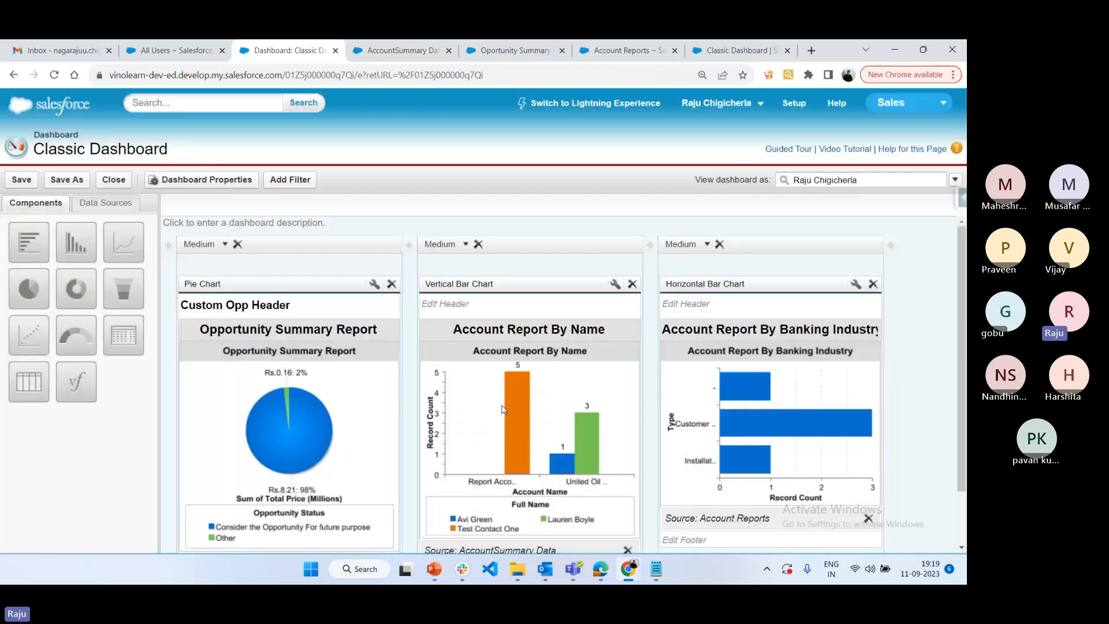
{"action": "left_click", "coordinate": [954, 180]}
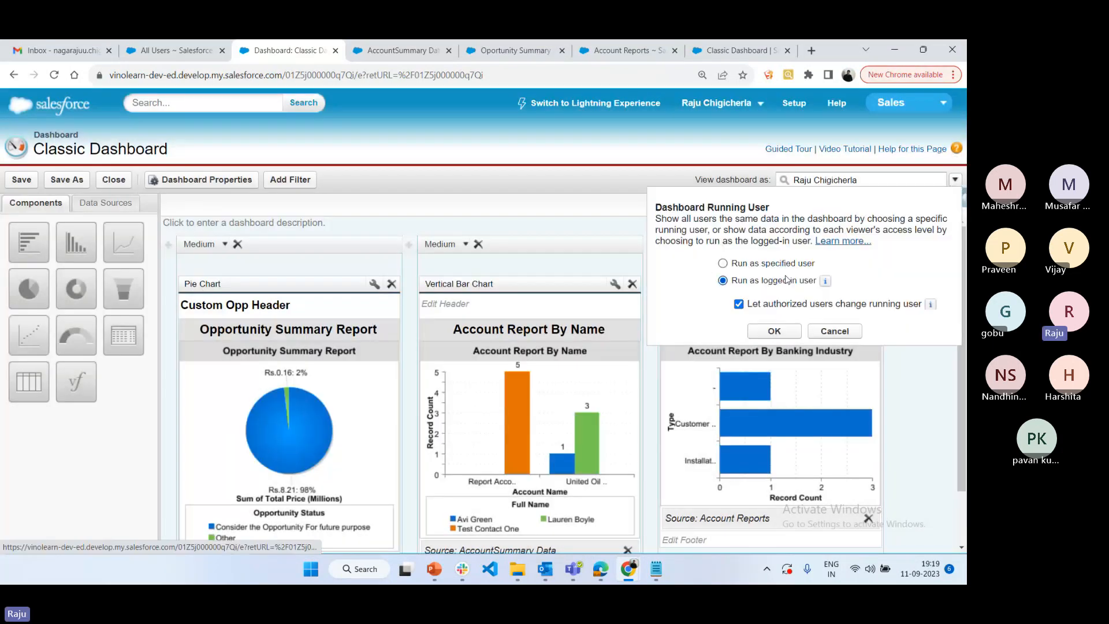
{"action": "left_click", "coordinate": [533, 228]}
{"action": "left_click", "coordinate": [4, 176]}
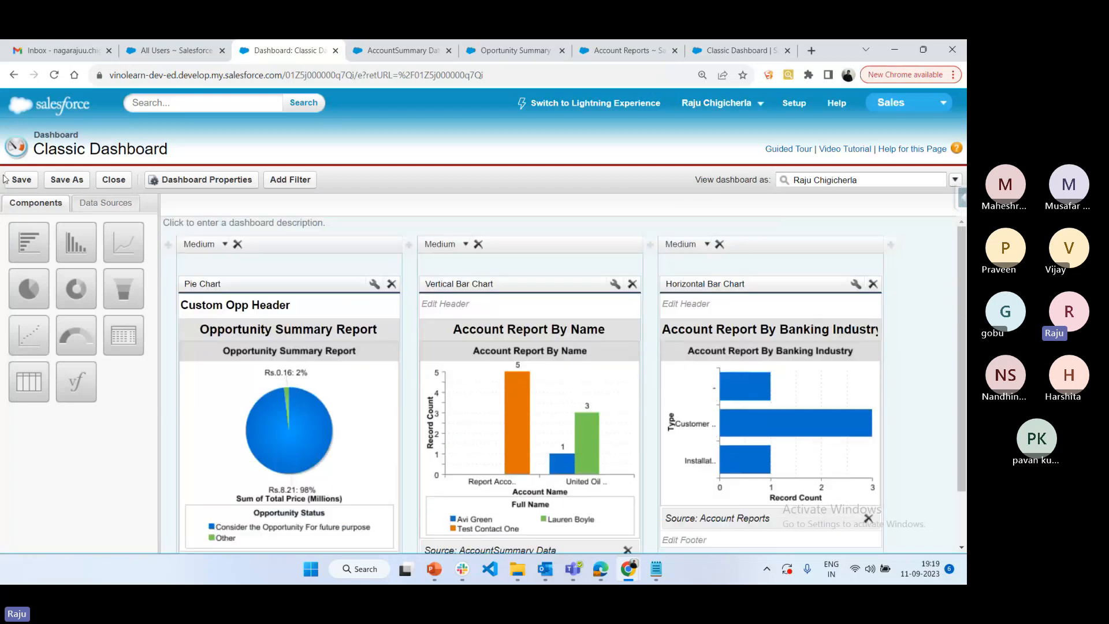
Try to change the dashboard's folder to My Personal Dashboards in its properties, and examine the response before cancelling
{"action": "left_click", "coordinate": [154, 181]}
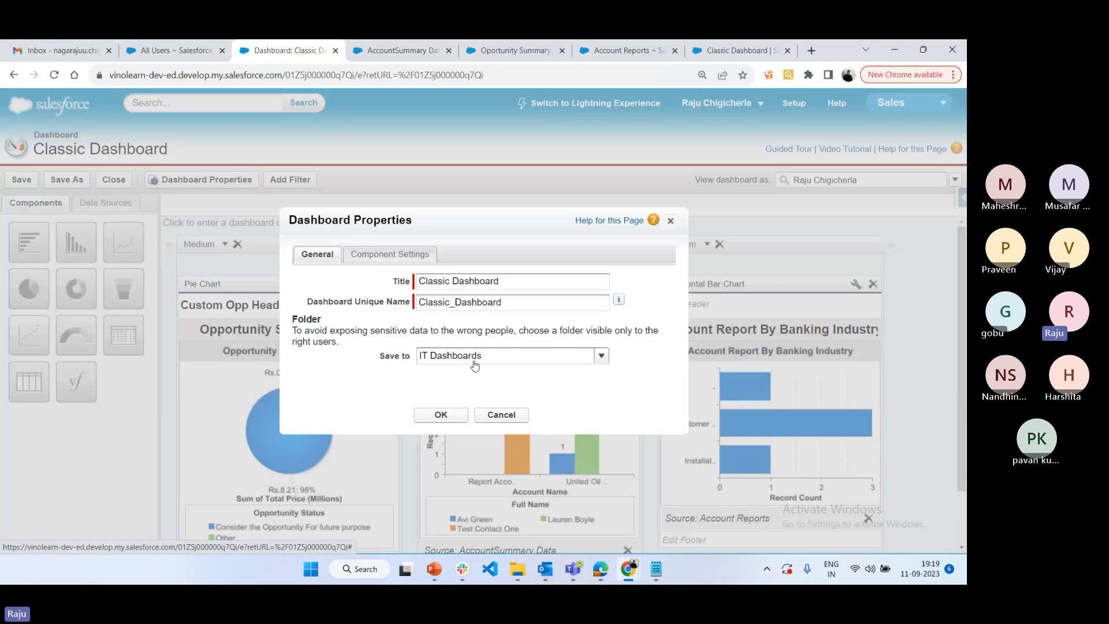
{"action": "left_click", "coordinate": [474, 365]}
{"action": "left_click", "coordinate": [494, 370]}
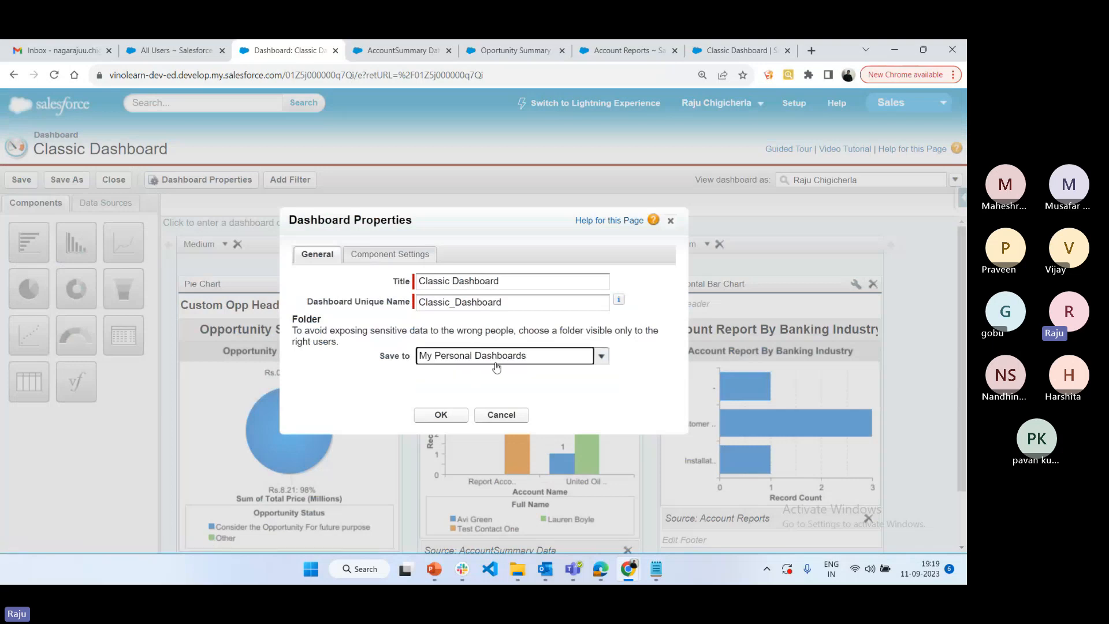
{"action": "left_click", "coordinate": [440, 414]}
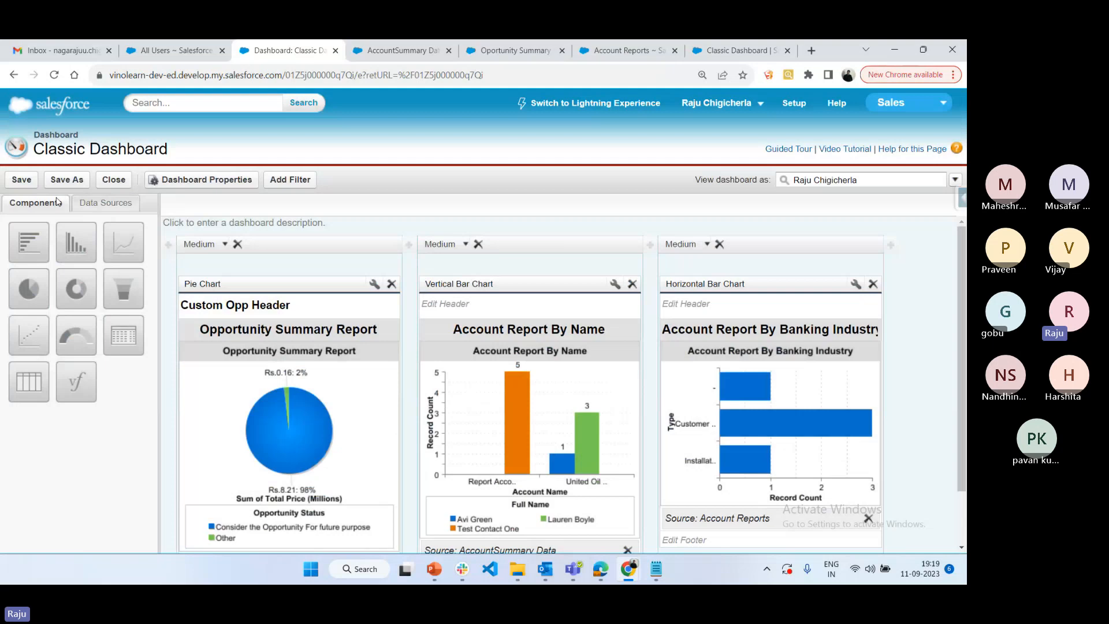
{"action": "left_click", "coordinate": [16, 185]}
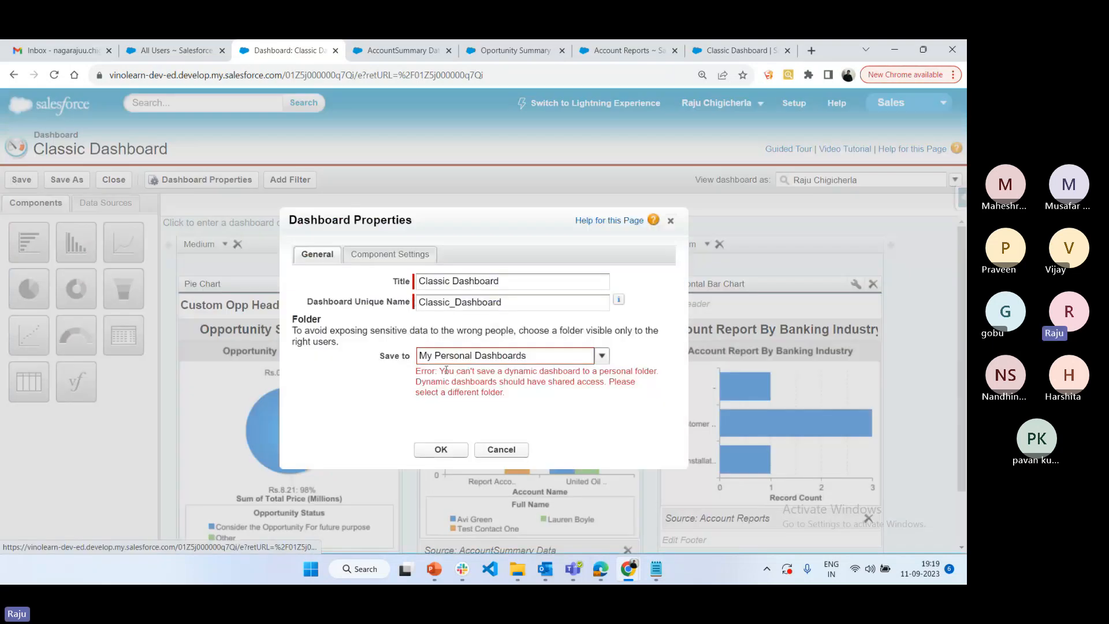
{"action": "left_click_drag", "start_coordinate": [446, 370], "coordinate": [657, 374]}
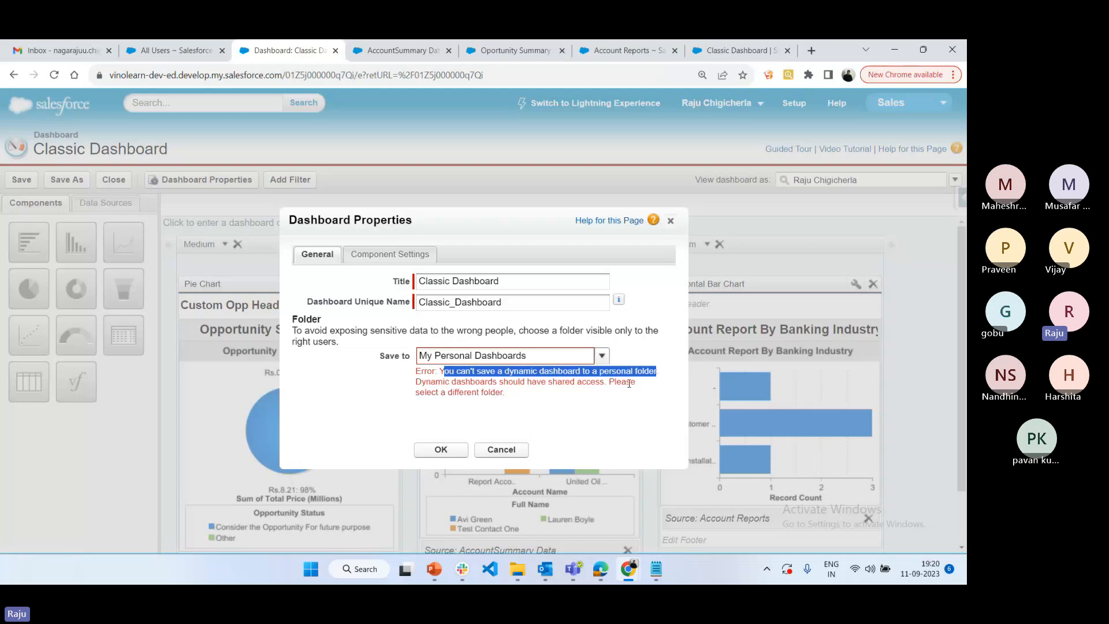
{"action": "left_click", "coordinate": [507, 446]}
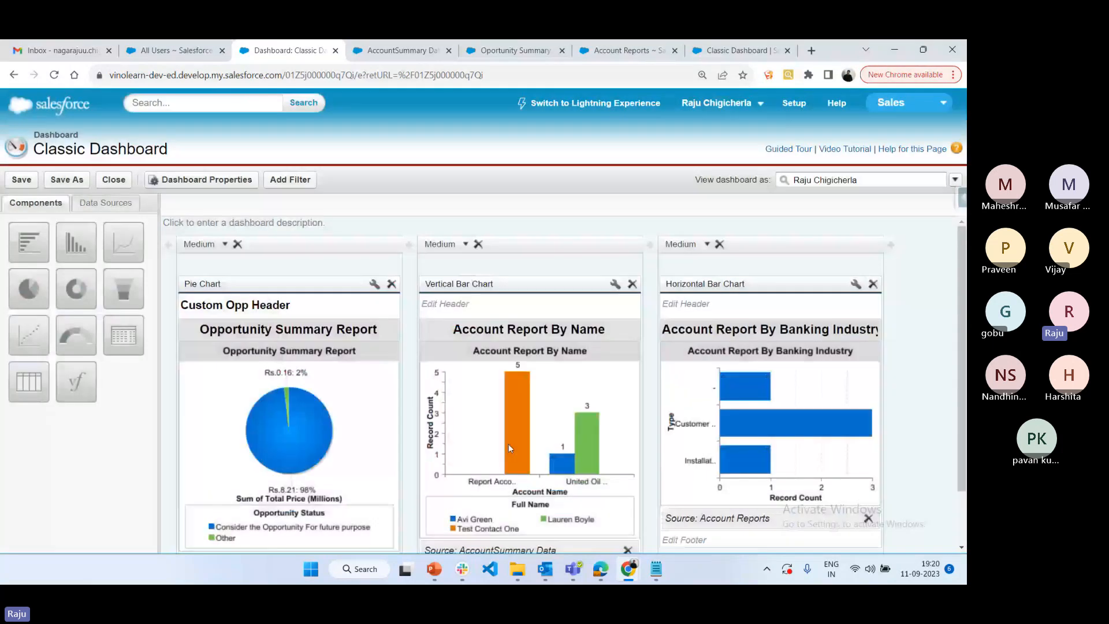
Set the dashboard's folder to IT Dashboards in its properties and save the dashboard
{"action": "left_click", "coordinate": [173, 180]}
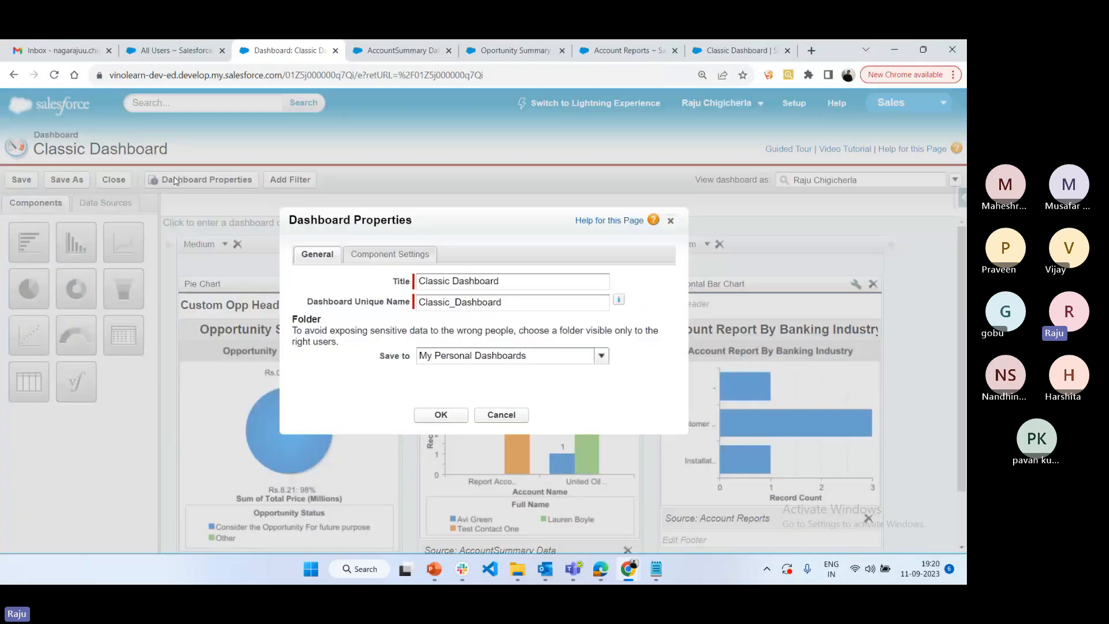
{"action": "left_click", "coordinate": [594, 357]}
{"action": "left_click", "coordinate": [445, 383]}
{"action": "left_click", "coordinate": [440, 416]}
{"action": "left_click", "coordinate": [22, 180]}
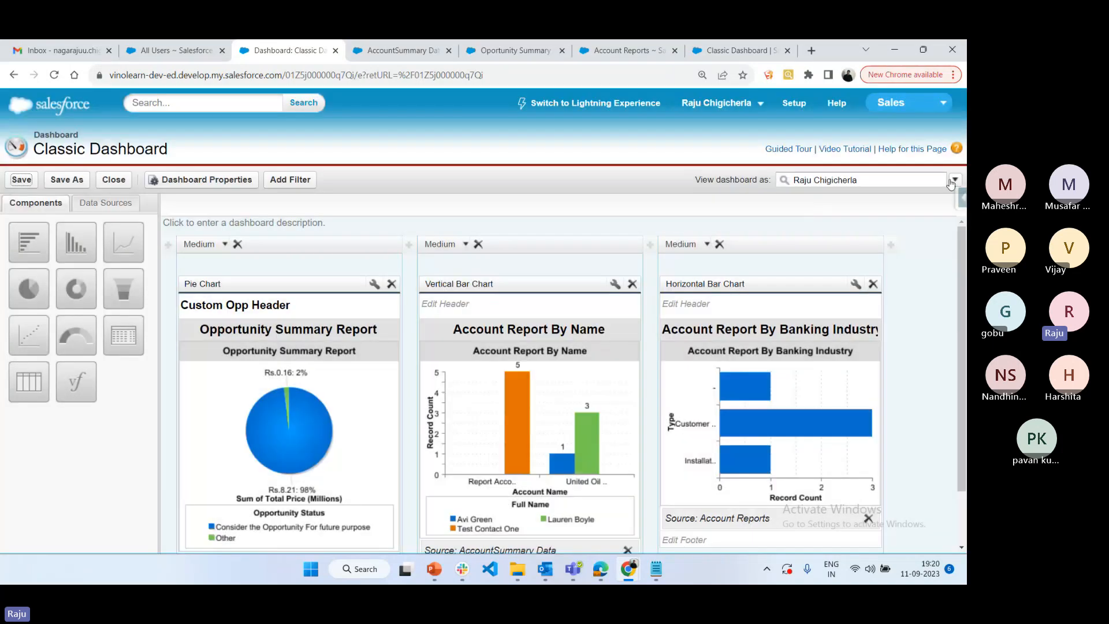
Review the running user settings, switch to Edge and reload the Classic Dashboard to check who it is viewed as
{"action": "left_click", "coordinate": [954, 180]}
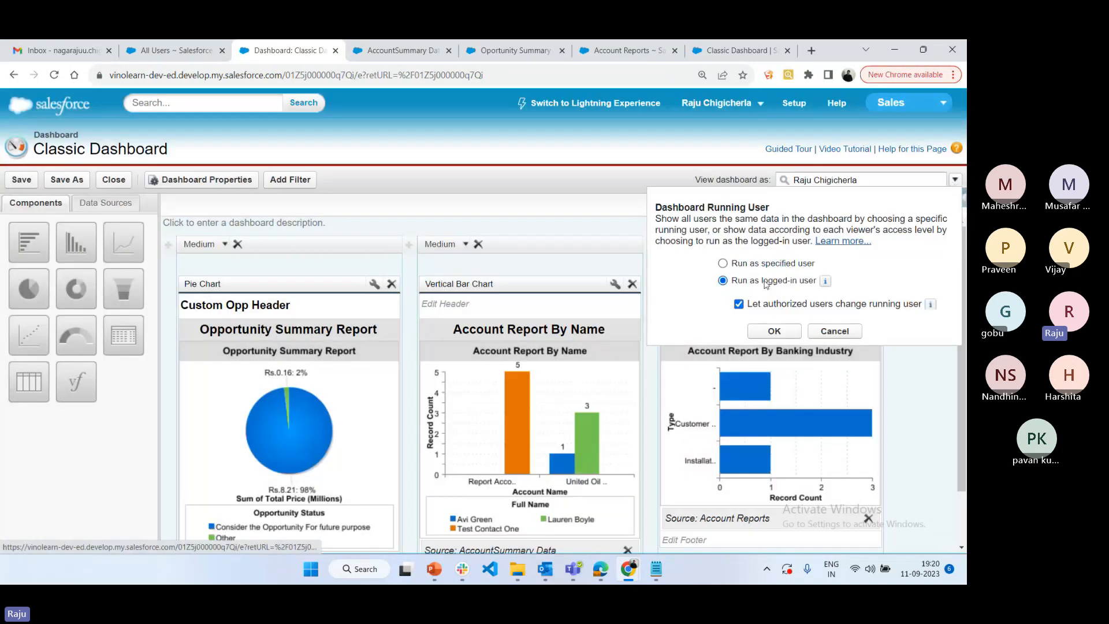
{"action": "left_click", "coordinate": [573, 569]}
{"action": "left_click", "coordinate": [601, 568]}
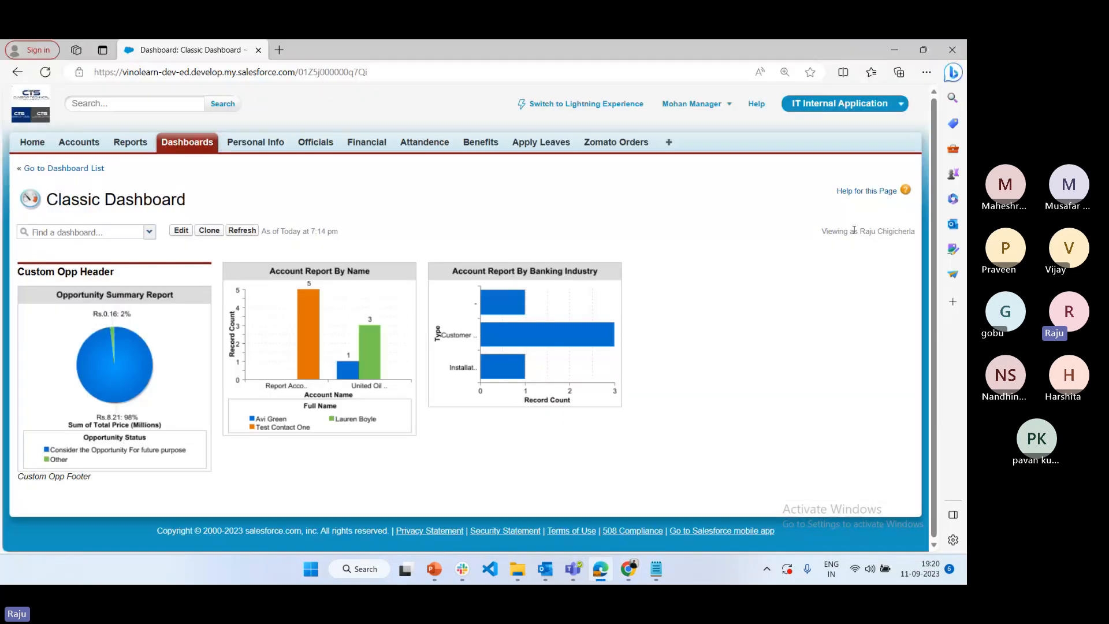
{"action": "left_click_drag", "start_coordinate": [914, 232], "coordinate": [854, 231]}
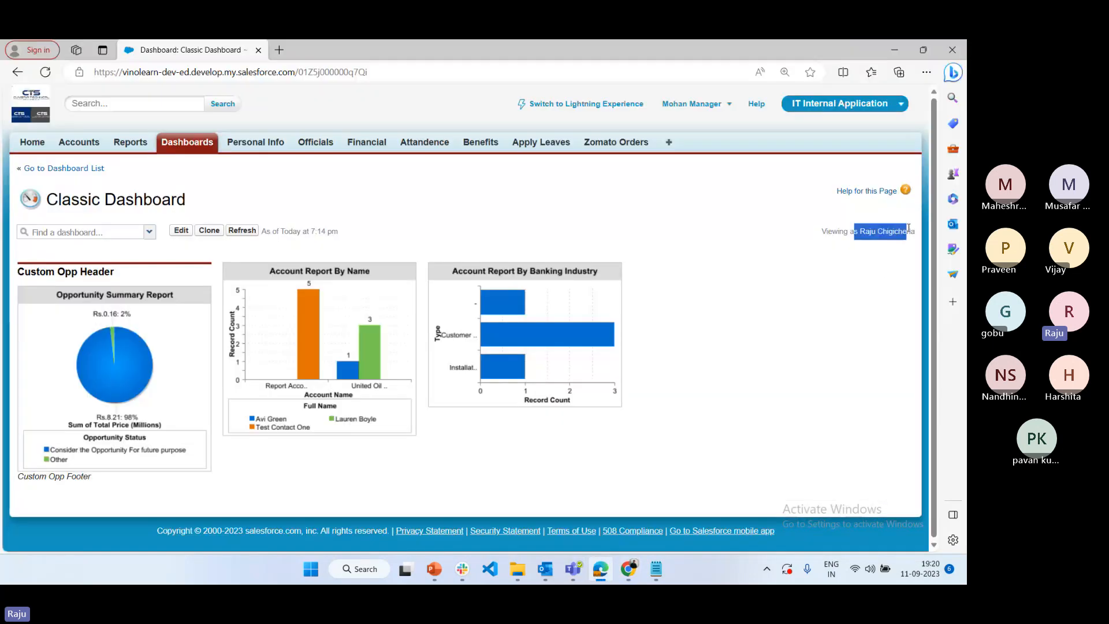
{"action": "left_click", "coordinate": [47, 74]}
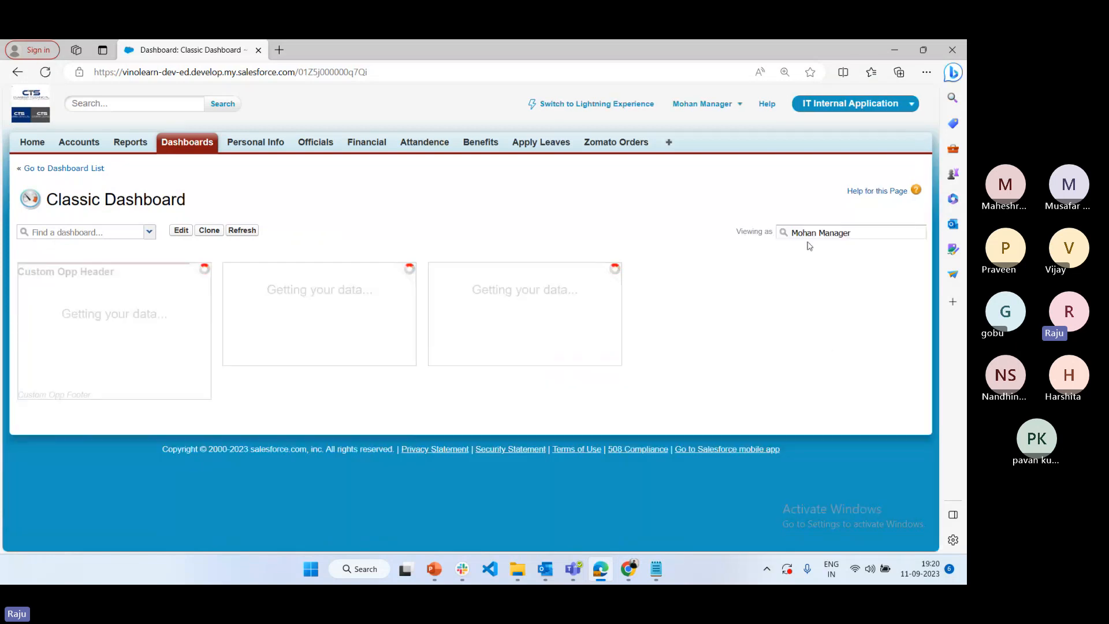
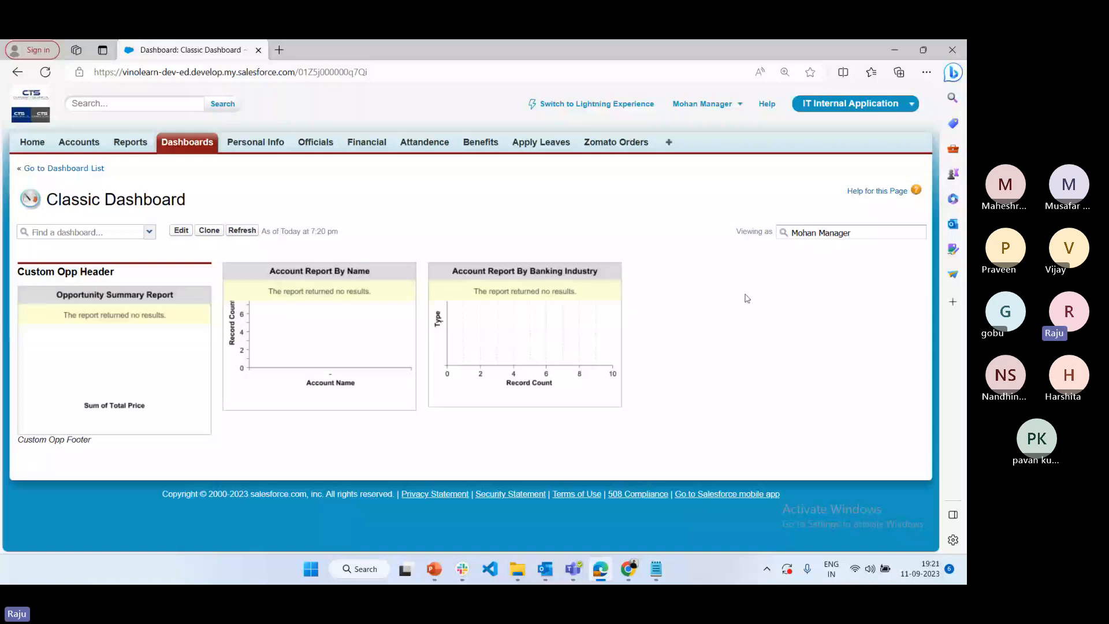
Keep the dashboard's running user as the specified user, save the dashboard in Chrome, and refresh it in Edge
{"action": "left_click", "coordinate": [621, 576]}
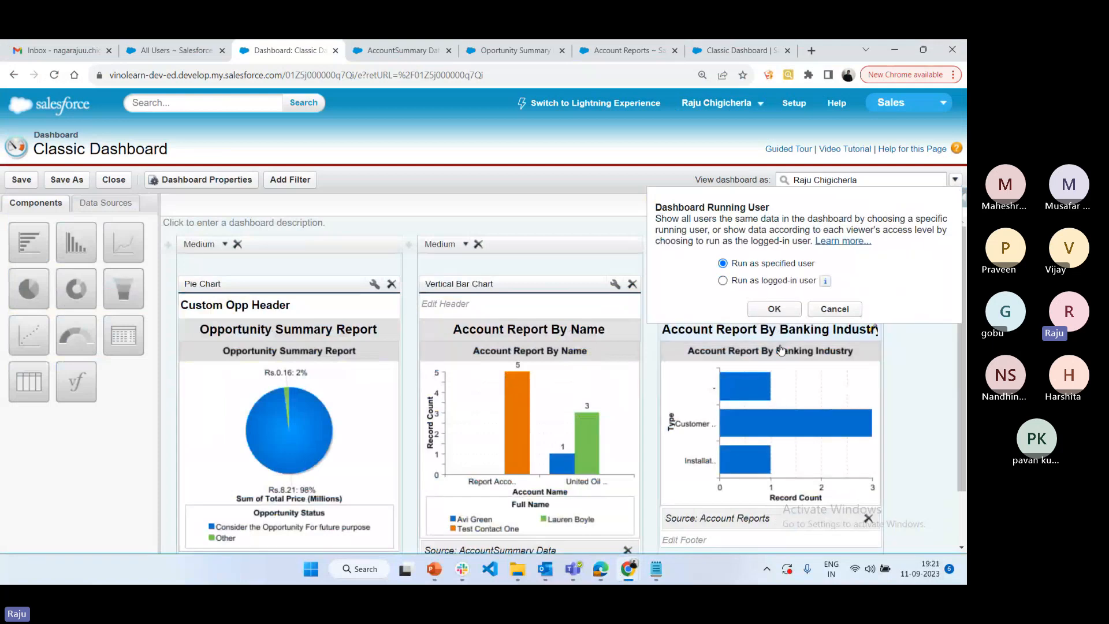
{"action": "left_click", "coordinate": [780, 350]}
{"action": "left_click", "coordinate": [20, 180]}
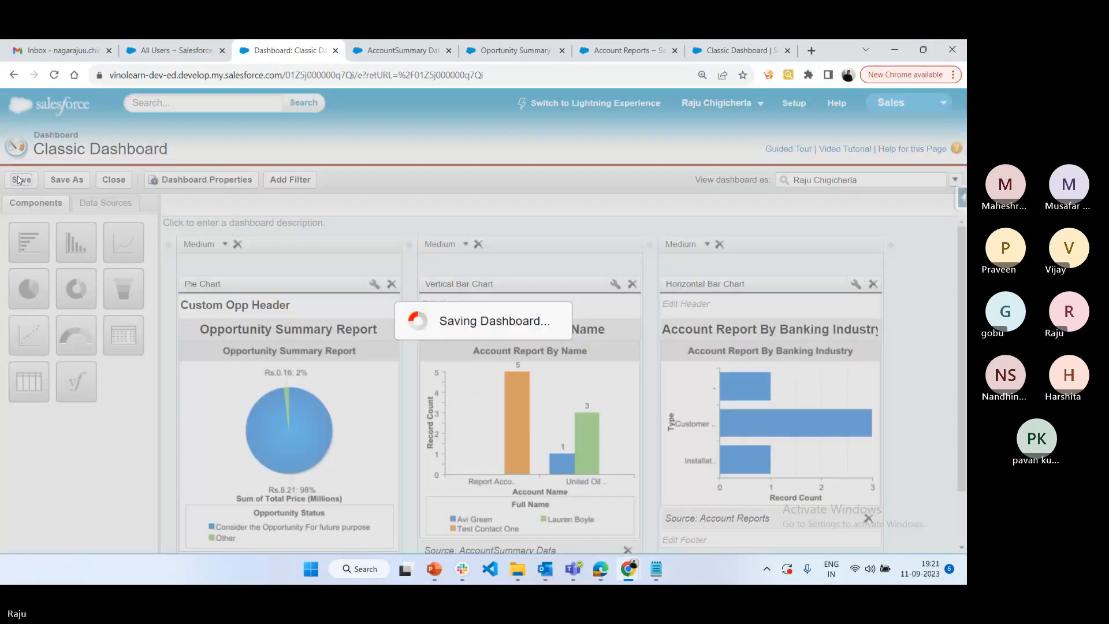
{"action": "key", "text": "alt+Tab"}
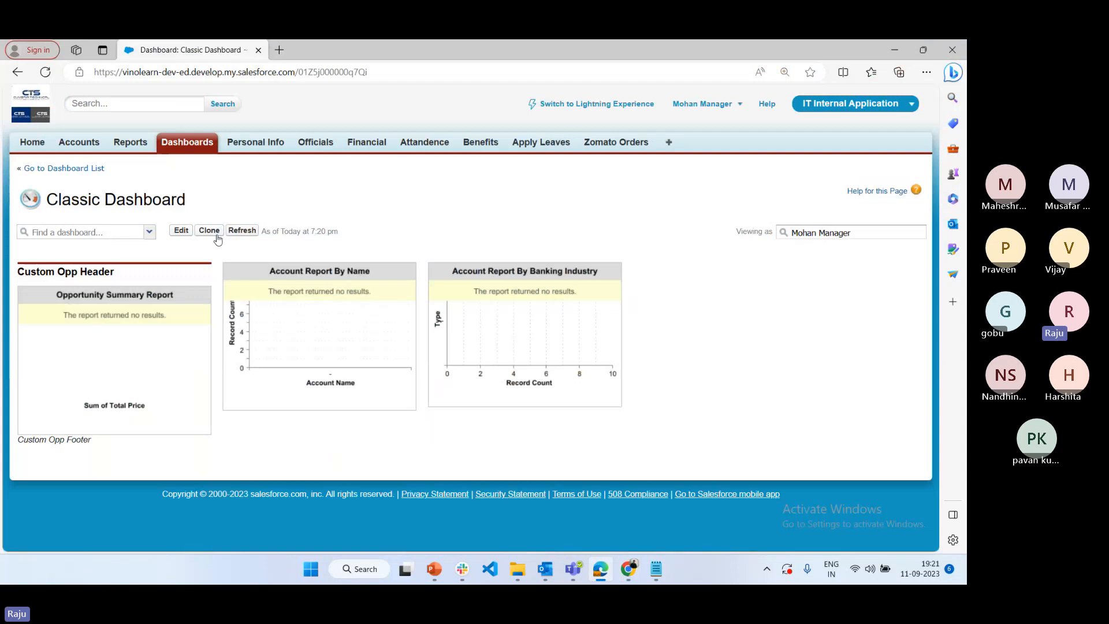
{"action": "left_click", "coordinate": [242, 230]}
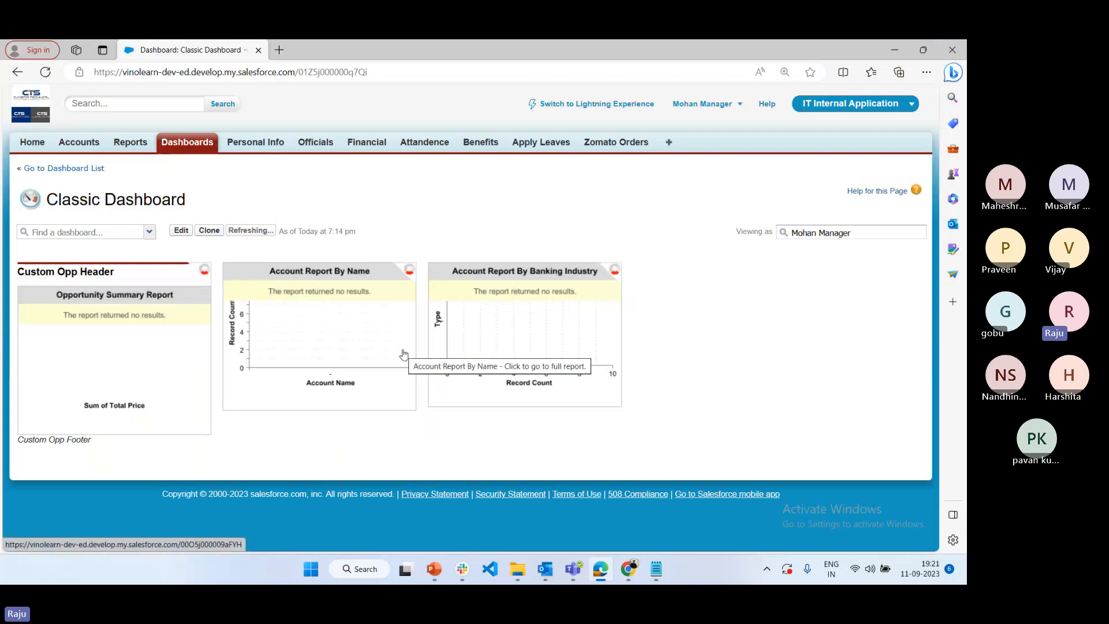
Switch to Chrome and change the Classic Dashboard over to Lightning Experience
{"action": "mouse_move", "coordinate": [632, 576]}
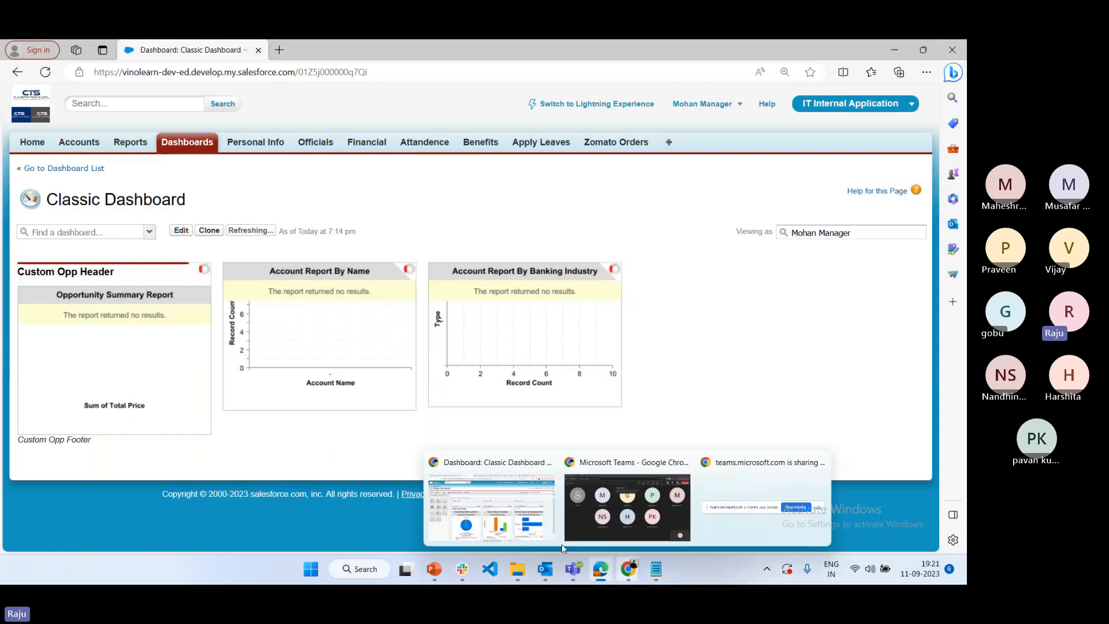
{"action": "left_click", "coordinate": [561, 543]}
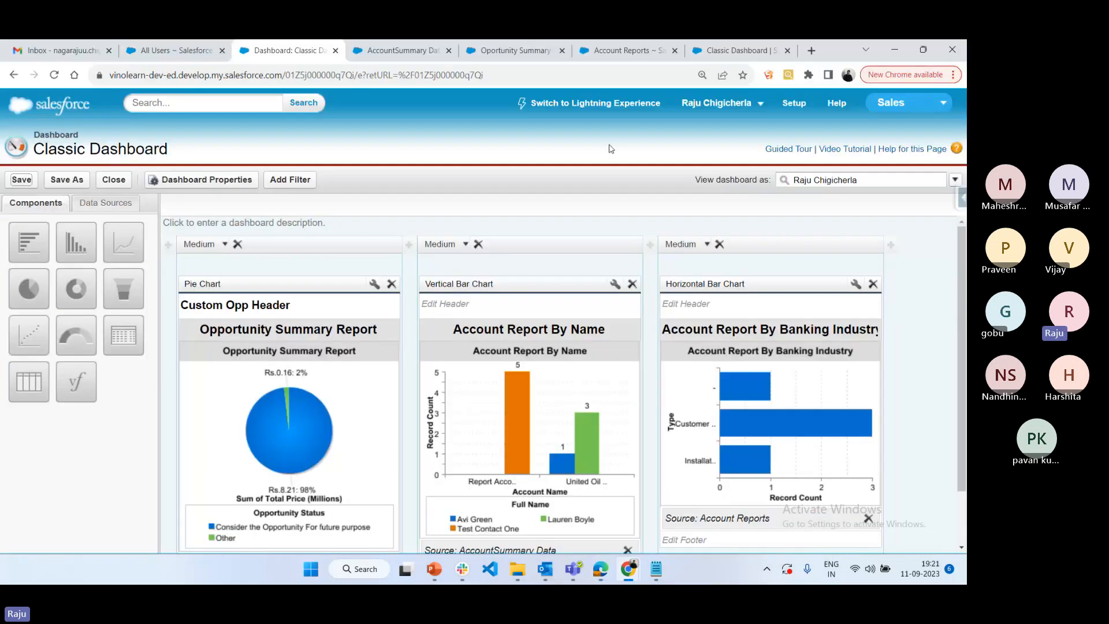
{"action": "left_click", "coordinate": [590, 104]}
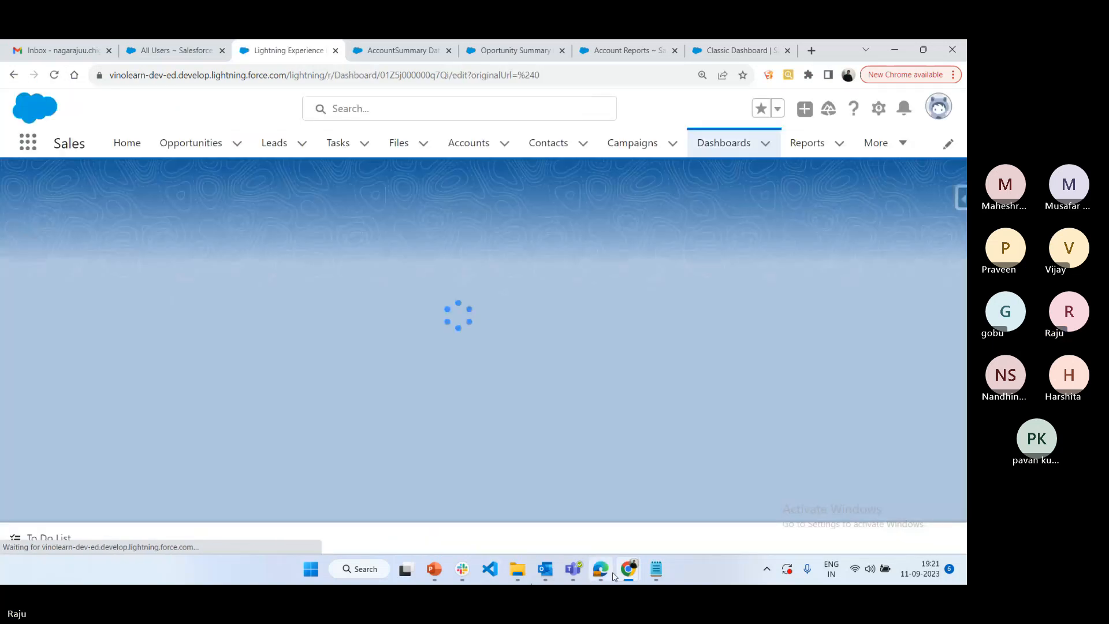
Reload the Classic Dashboard in Edge, open the pie chart's source report to check its records, and return to the dashboard
{"action": "left_click", "coordinate": [602, 570]}
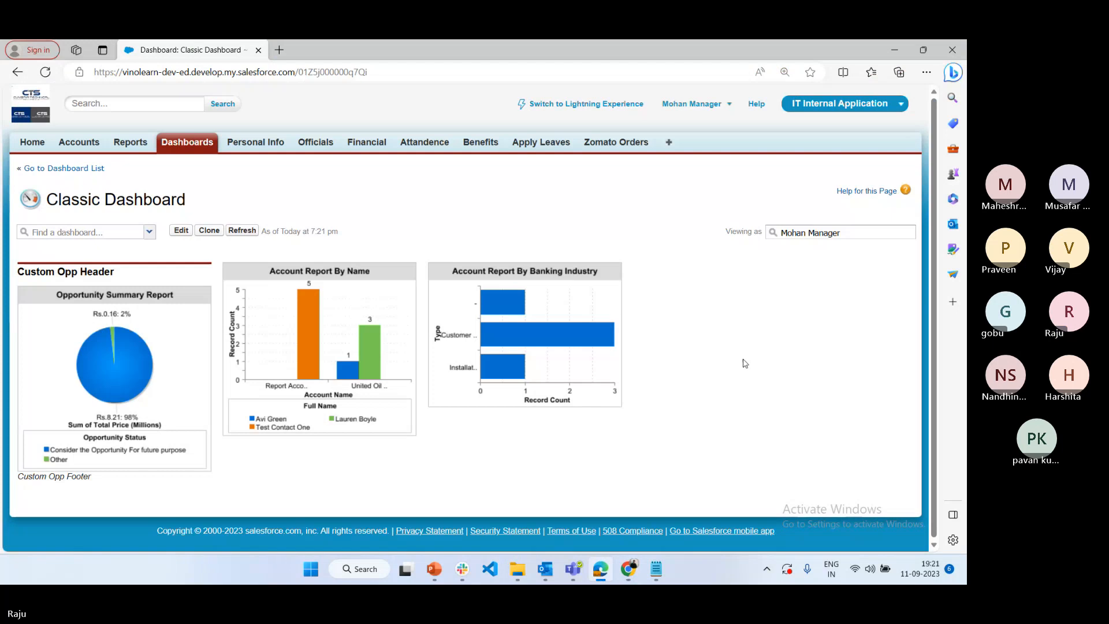
{"action": "left_click", "coordinate": [196, 146]}
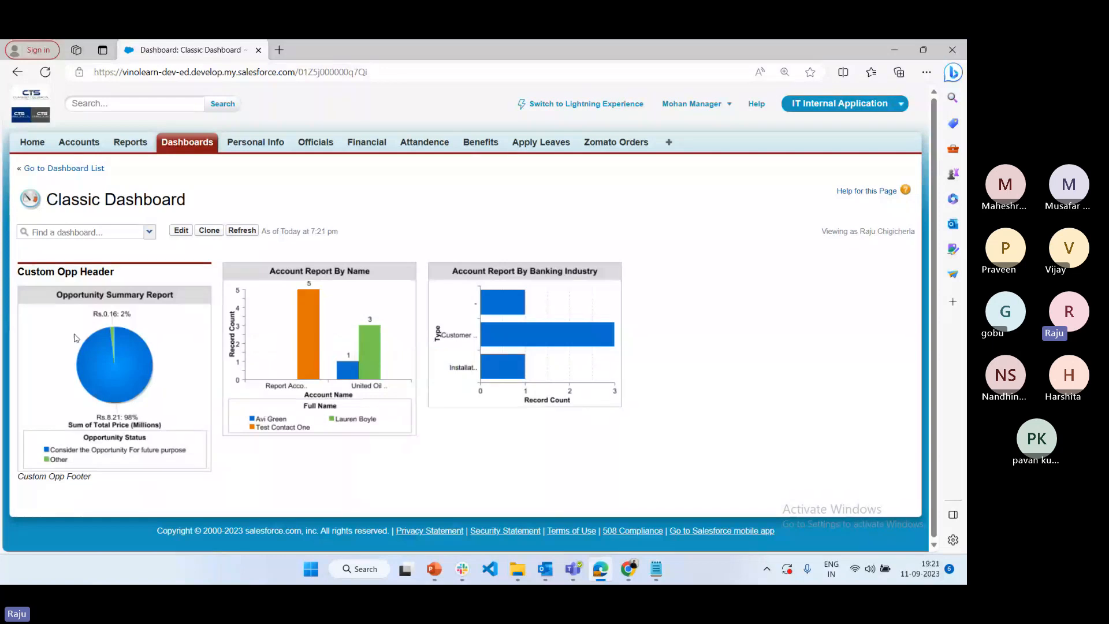
{"action": "mouse_move", "coordinate": [313, 354]}
{"action": "left_click", "coordinate": [132, 303]}
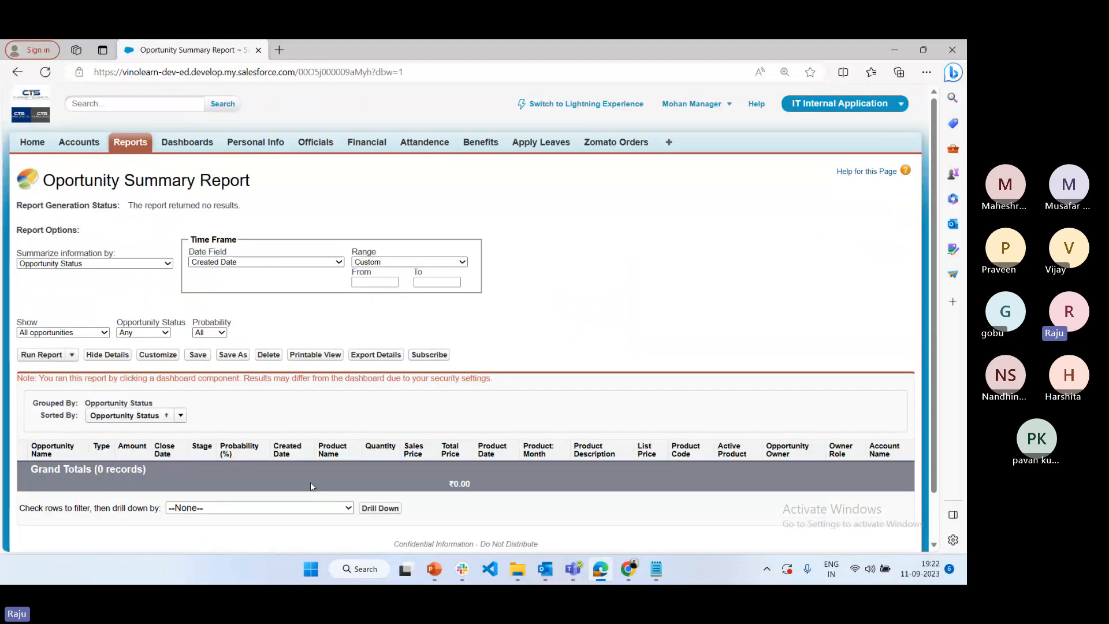
{"action": "scroll", "coordinate": [389, 430], "scroll_direction": "down", "scroll_amount": 2}
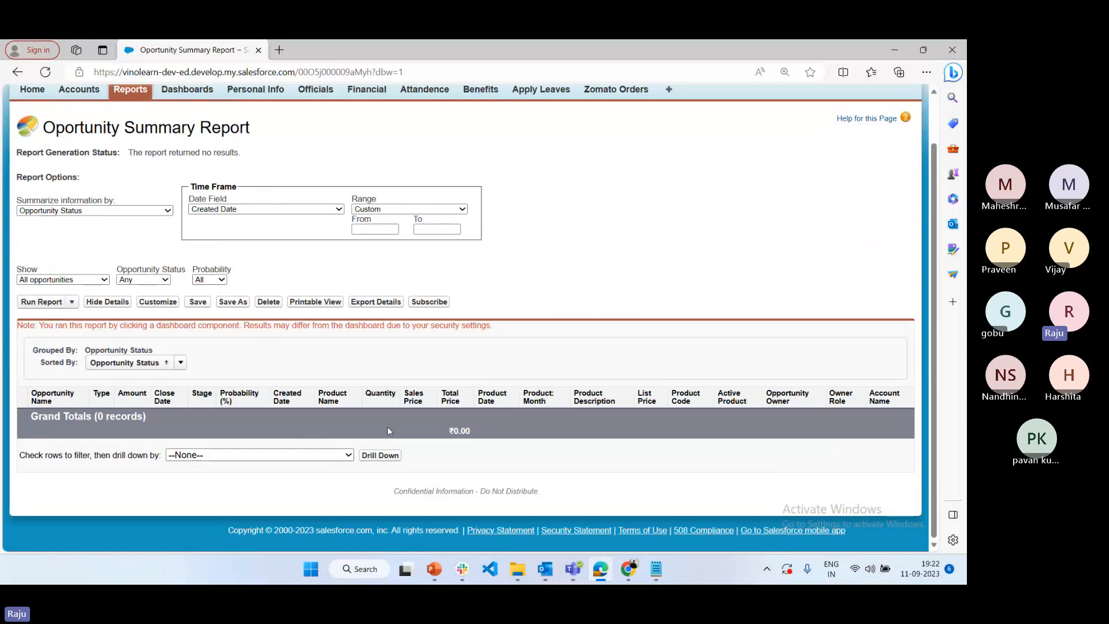
{"action": "scroll", "coordinate": [388, 428], "scroll_direction": "up", "scroll_amount": 2}
{"action": "left_click", "coordinate": [17, 72]}
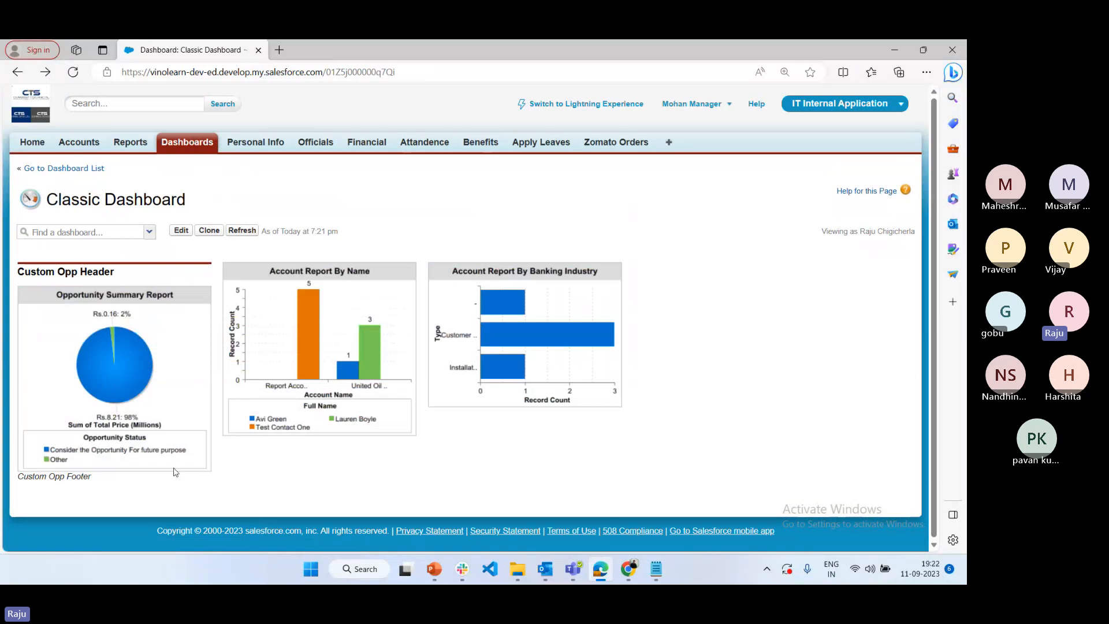
Switch to Chrome, dismiss the Lightning dialog, and examine the link to the Oportunity Summary Report under the donut chart
{"action": "mouse_move", "coordinate": [628, 569]}
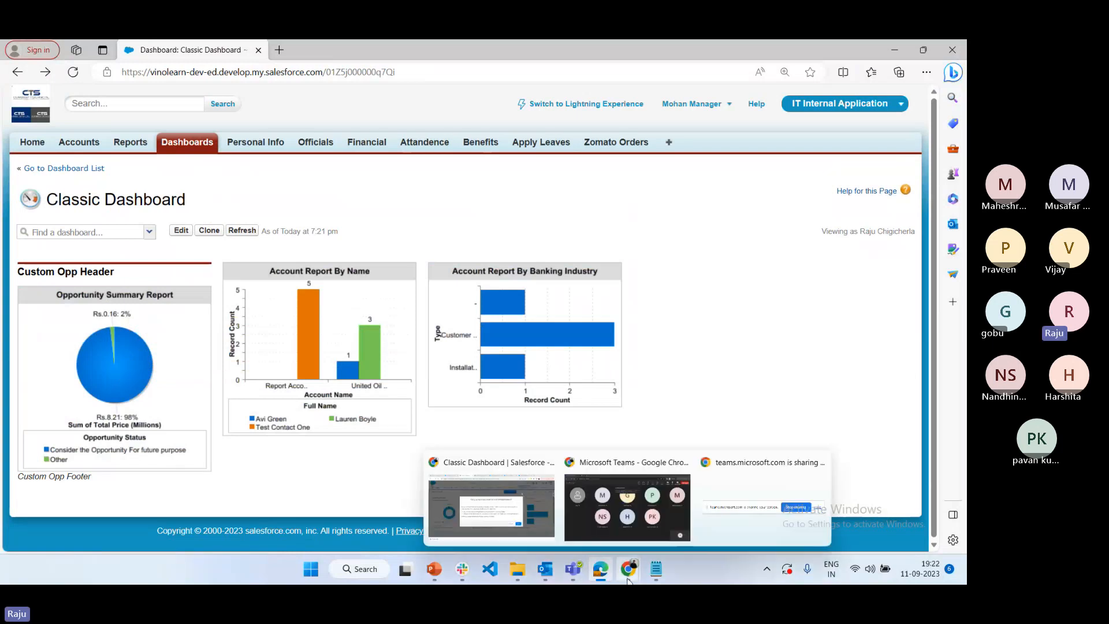
{"action": "left_click", "coordinate": [496, 526]}
{"action": "left_click", "coordinate": [717, 193]}
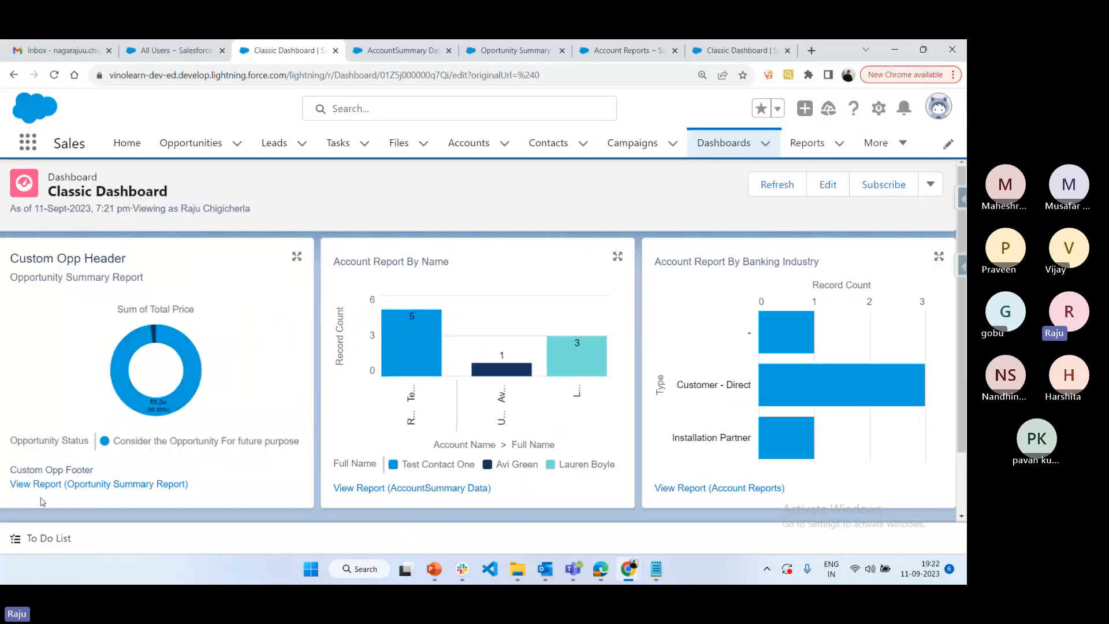
{"action": "left_click_drag", "start_coordinate": [11, 482], "coordinate": [193, 484]}
{"action": "left_click", "coordinate": [275, 484]}
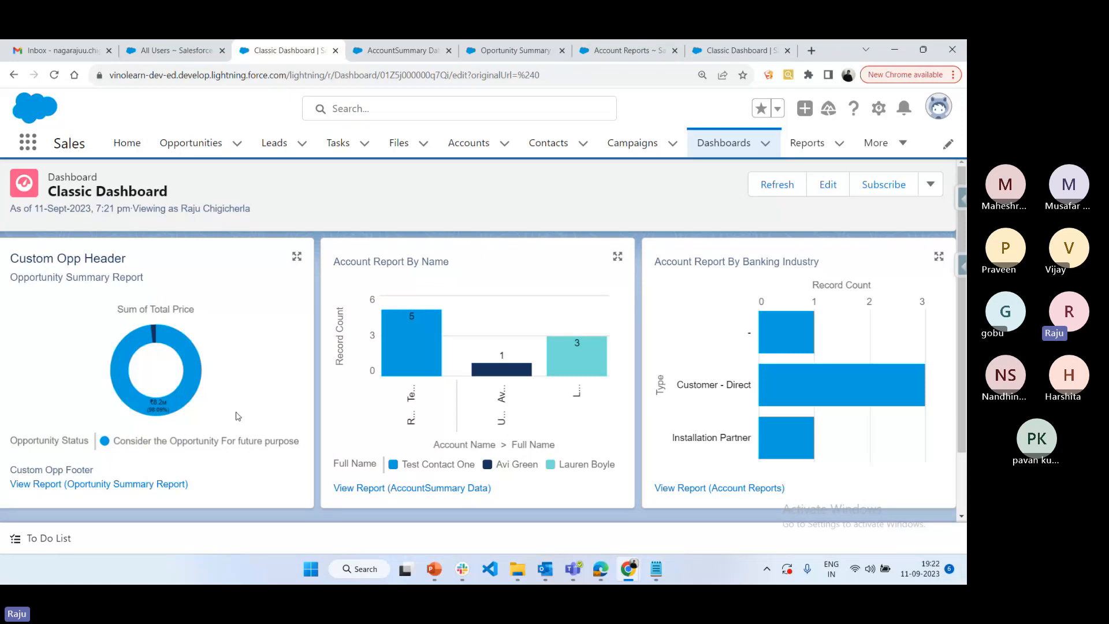
Switch to Edge and look through the dashboard finder on the Classic Dashboard without choosing another dashboard
{"action": "left_click", "coordinate": [594, 575]}
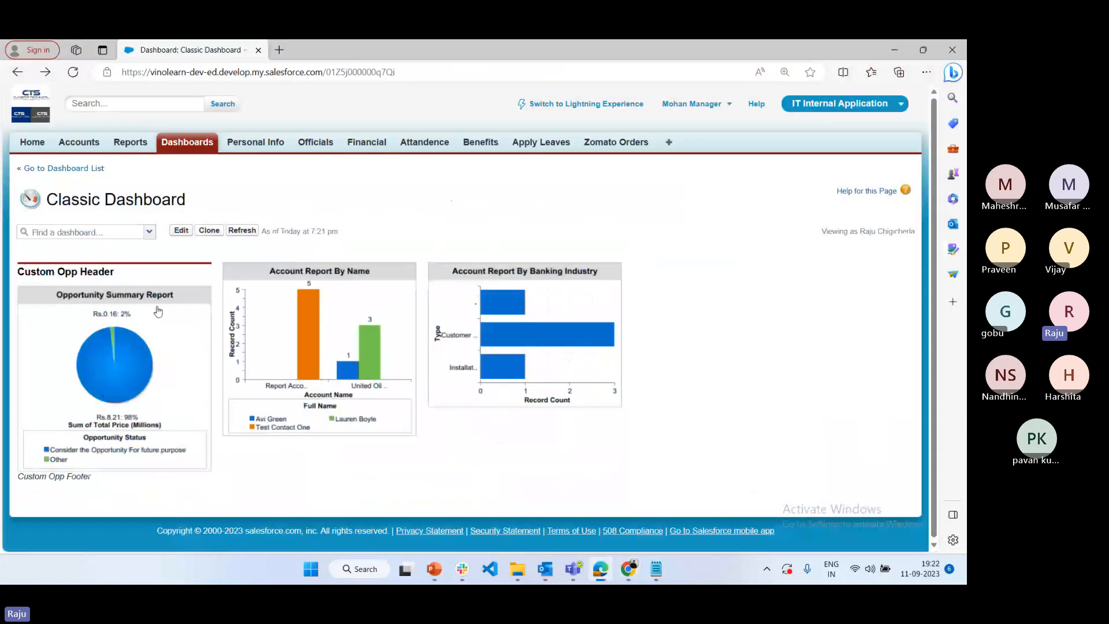
{"action": "mouse_move", "coordinate": [143, 360]}
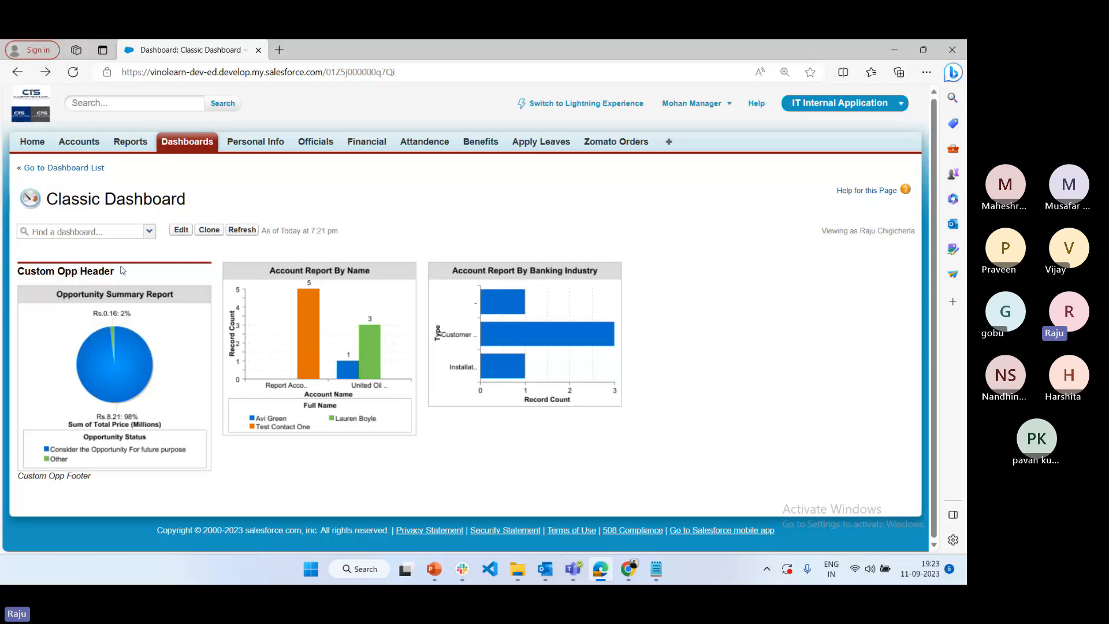
{"action": "left_click", "coordinate": [152, 232]}
{"action": "left_click", "coordinate": [147, 237]}
{"action": "left_click", "coordinate": [147, 237]}
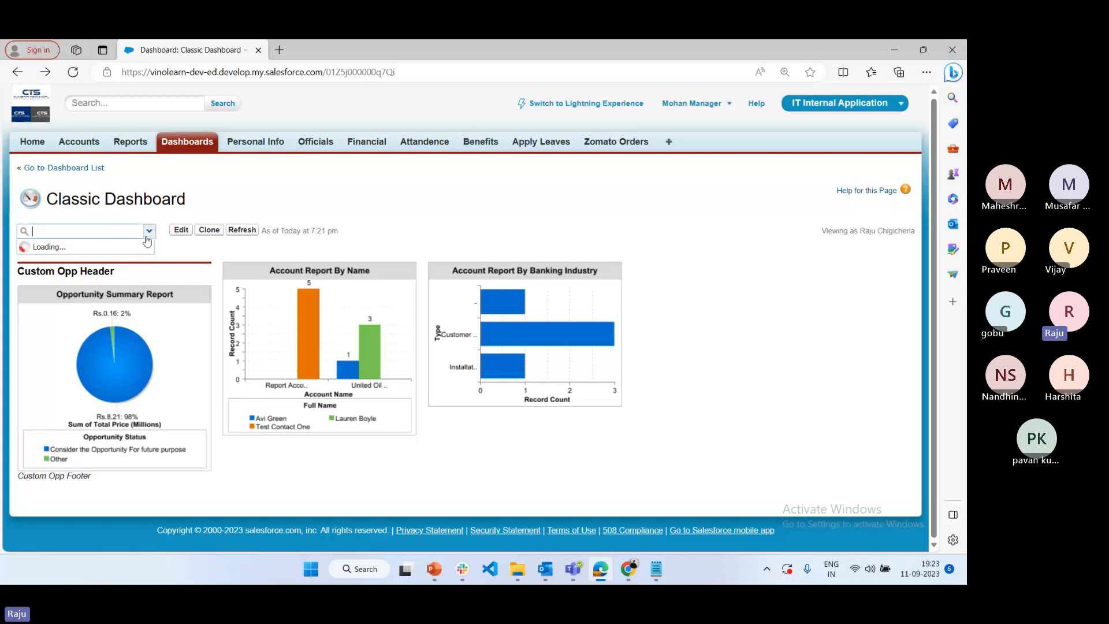
{"action": "left_click", "coordinate": [414, 445]}
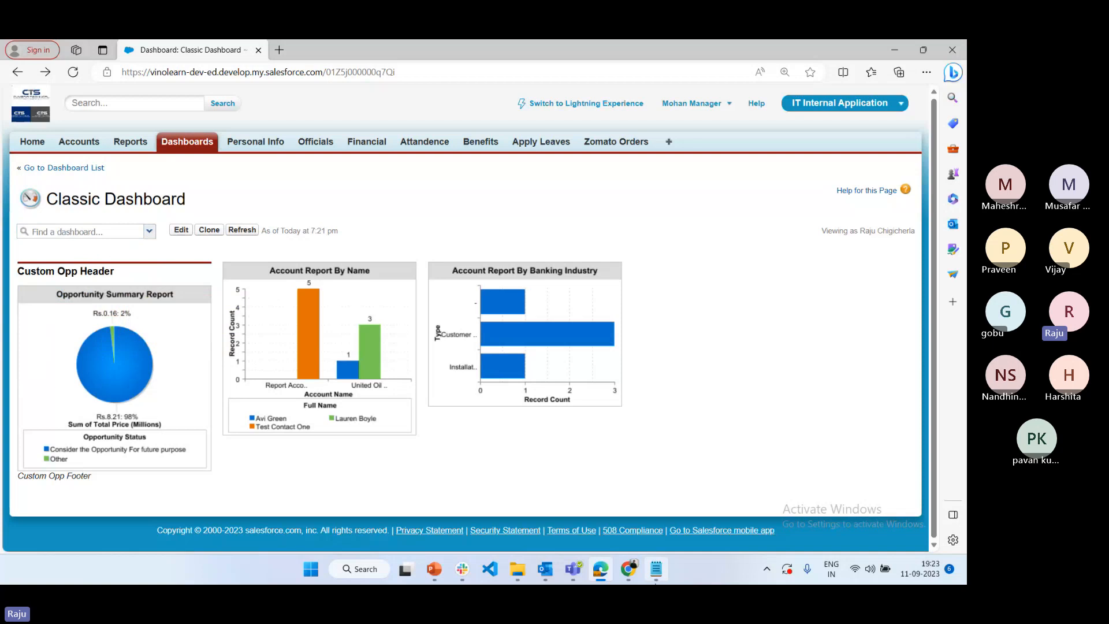
Switch to Chrome, expand the Custom Opp Header component, and browse through the expanded components to Account Report By Banking Industry
{"action": "mouse_move", "coordinate": [628, 569]}
{"action": "left_click", "coordinate": [505, 521]}
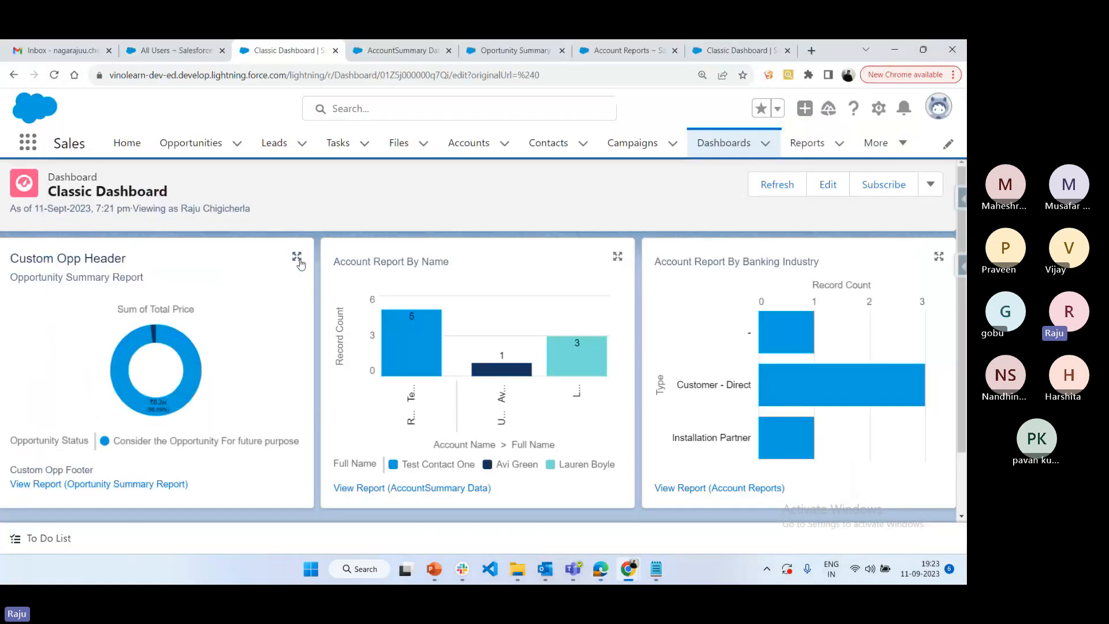
{"action": "left_click", "coordinate": [297, 260]}
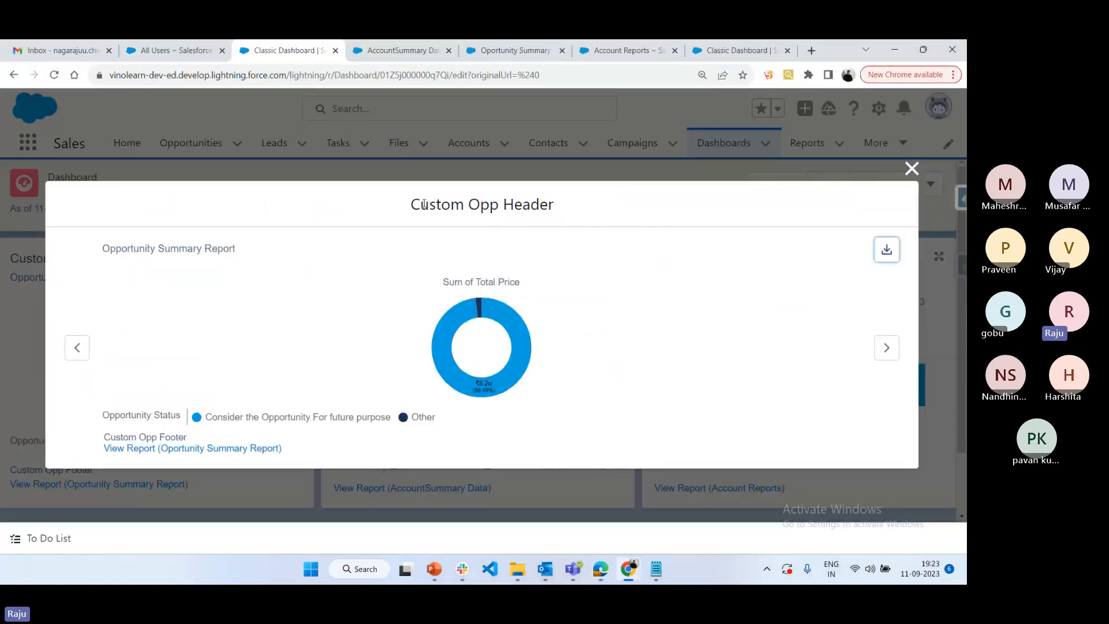
{"action": "left_click", "coordinate": [887, 348]}
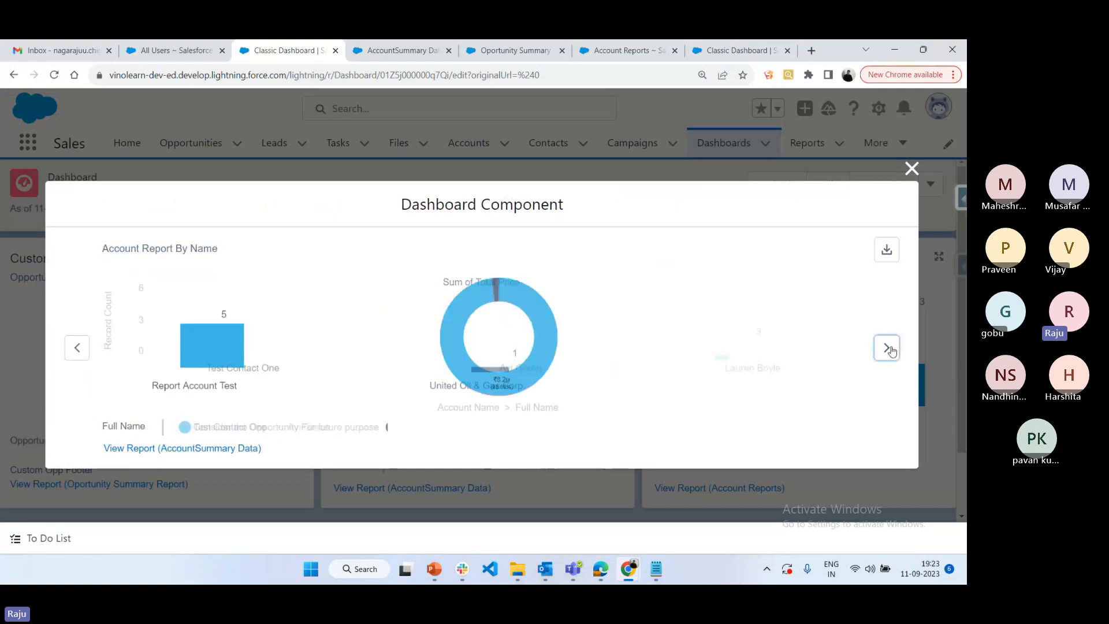
{"action": "left_click", "coordinate": [887, 348]}
{"action": "left_click", "coordinate": [887, 348]}
{"action": "left_click", "coordinate": [887, 348]}
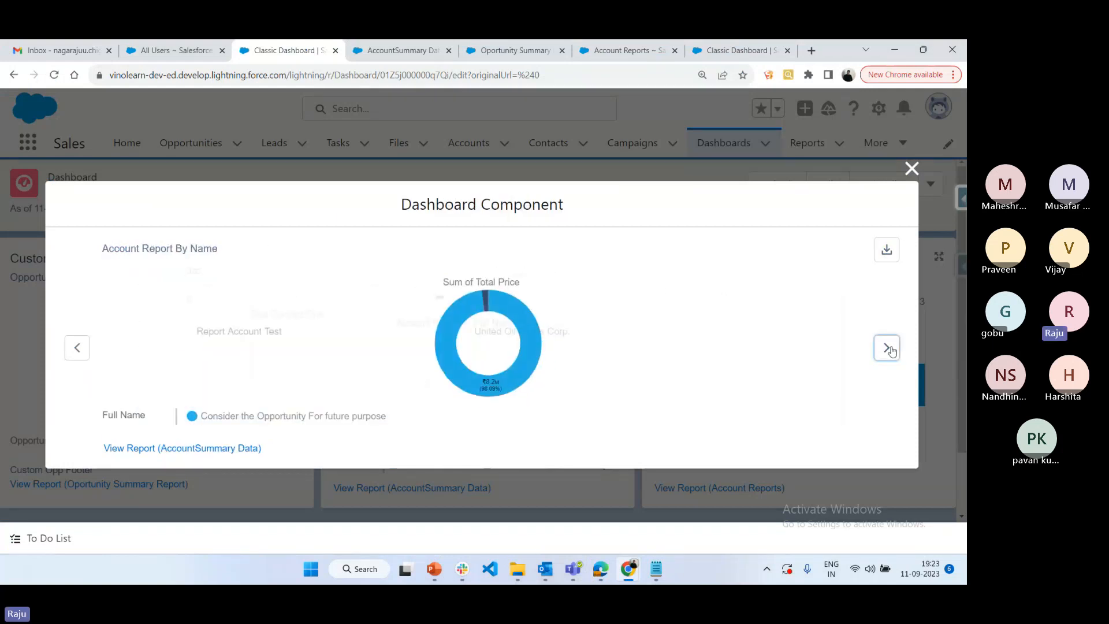
{"action": "left_click", "coordinate": [890, 349]}
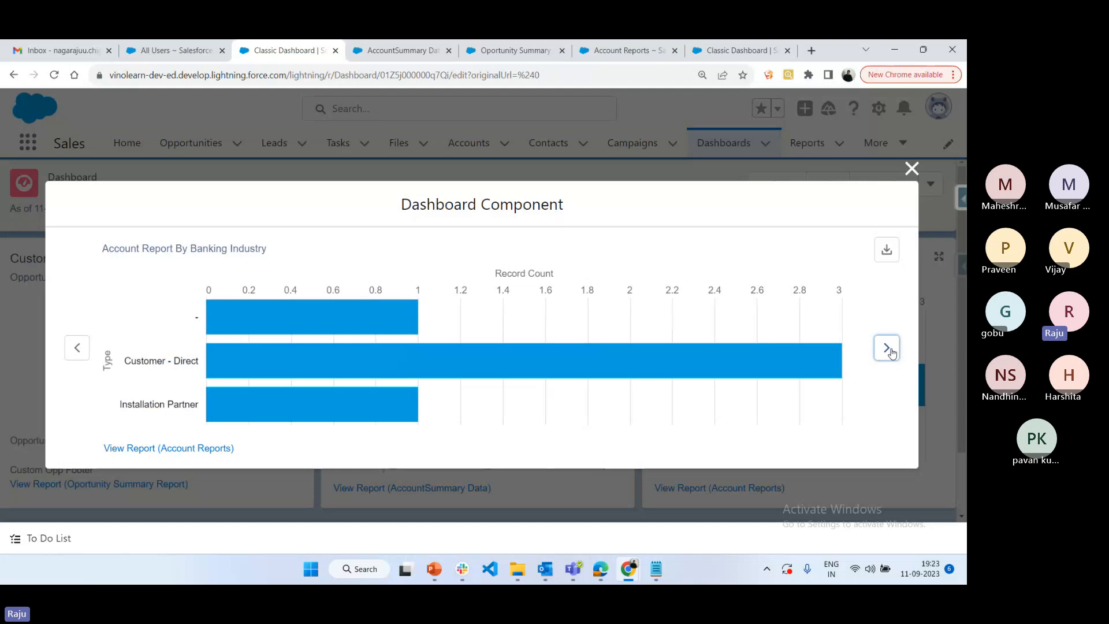
Download the Account Report By Banking Industry component as an image, view the PNG, and close it
{"action": "left_click", "coordinate": [884, 250]}
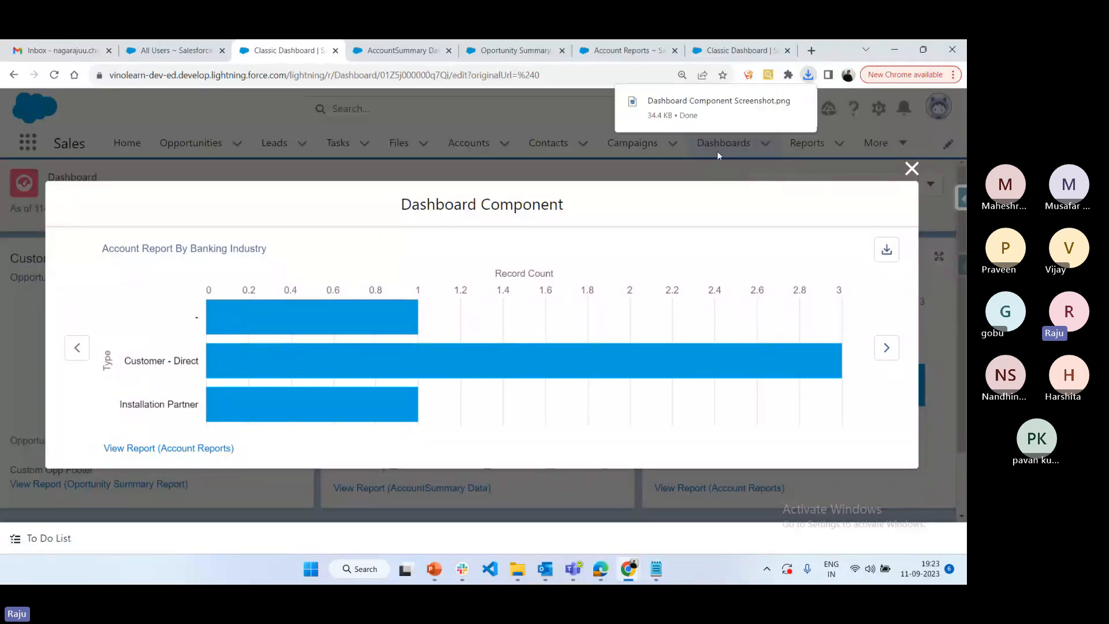
{"action": "left_click", "coordinate": [692, 102]}
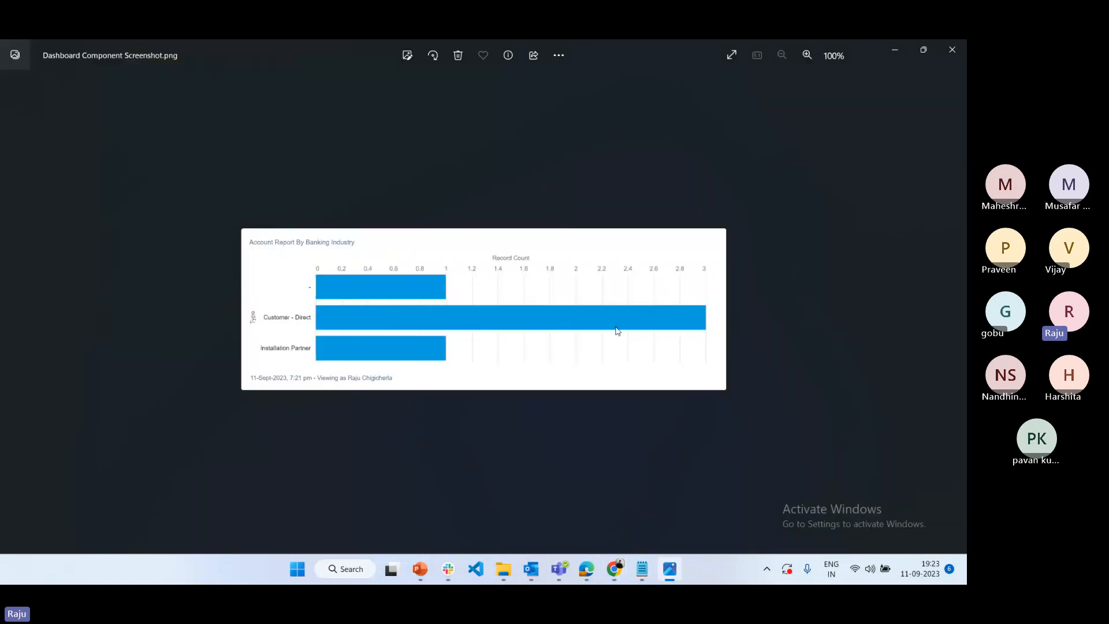
{"action": "left_click", "coordinate": [952, 49]}
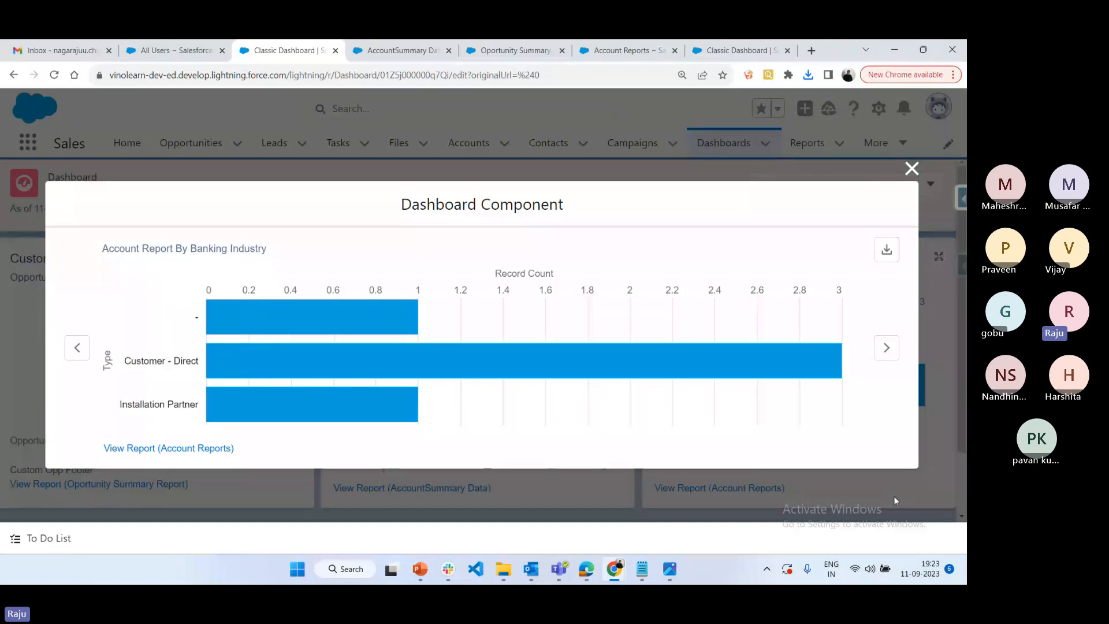
Compare the dashboard in Edge with the Lightning version, close the expanded component in Chrome, and examine the charts in Edge again
{"action": "left_click", "coordinate": [582, 571]}
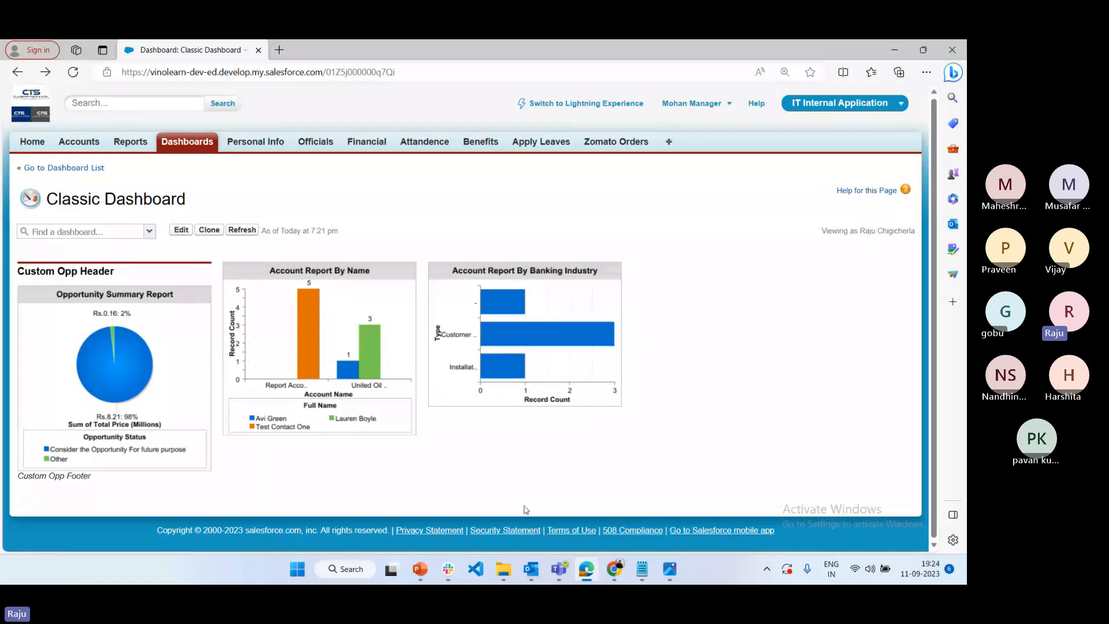
{"action": "key", "text": "alt+Tab"}
{"action": "left_click", "coordinate": [911, 170]}
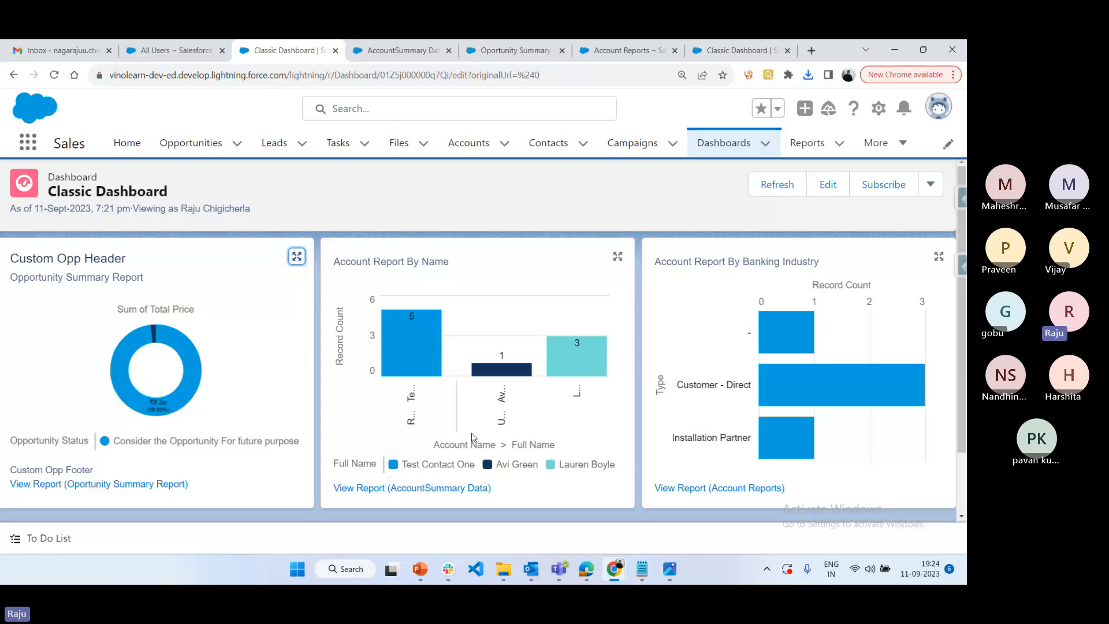
{"action": "left_click", "coordinate": [586, 568]}
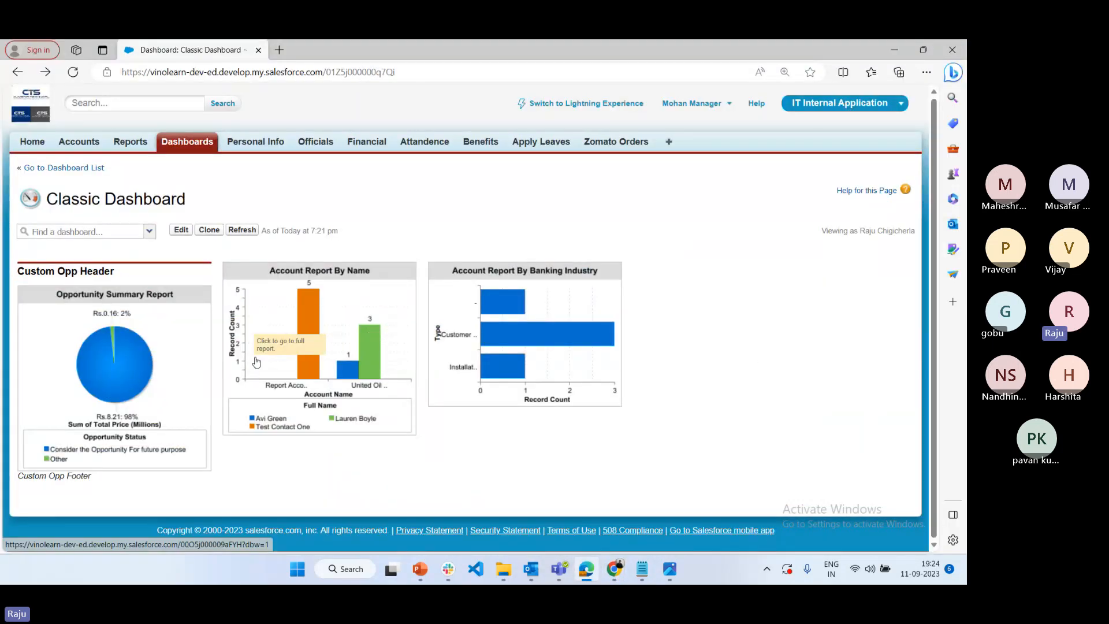
{"action": "mouse_move", "coordinate": [317, 320]}
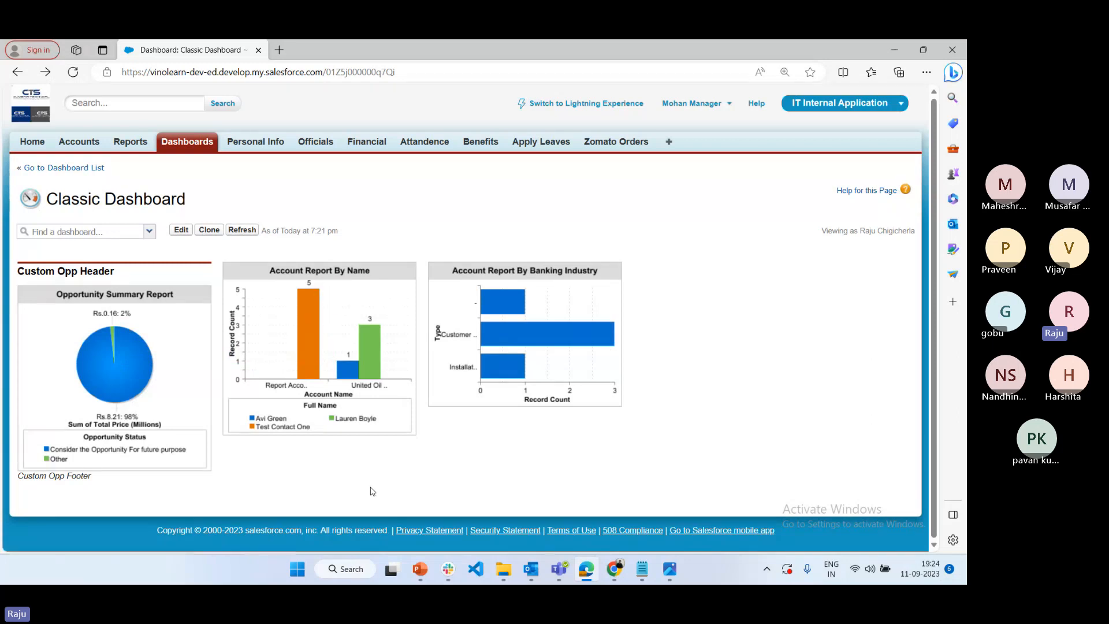
Open the Classic Dashboard for editing in Edge, close the guided tour, and try to move the Account Report By Name chart
{"action": "left_click", "coordinate": [184, 230]}
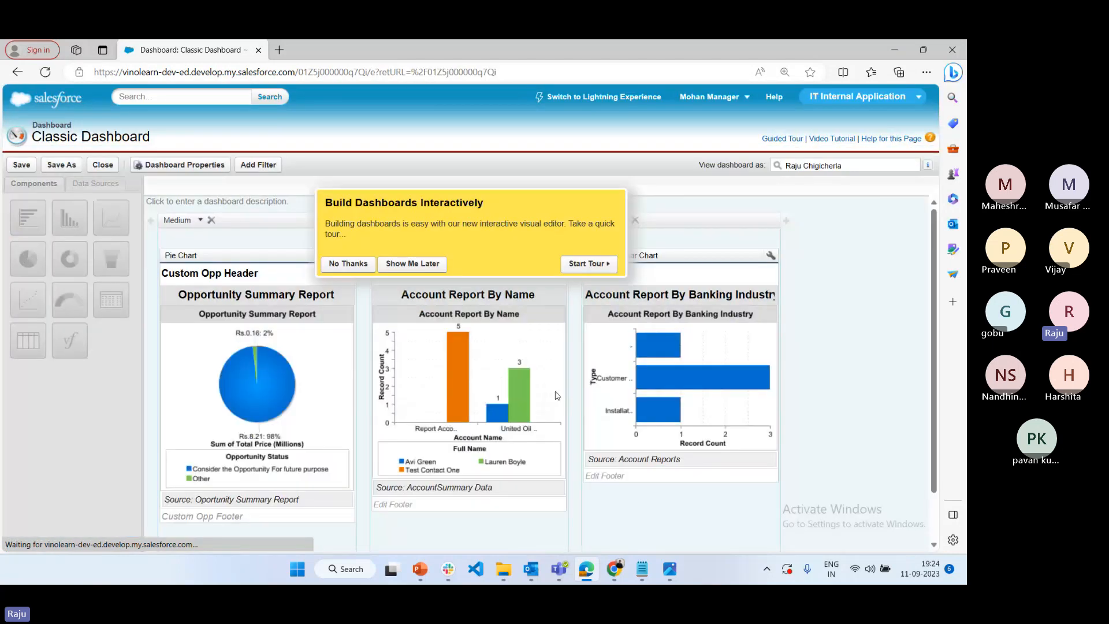
{"action": "left_click", "coordinate": [587, 269]}
{"action": "left_click_drag", "start_coordinate": [482, 550], "coordinate": [483, 550]}
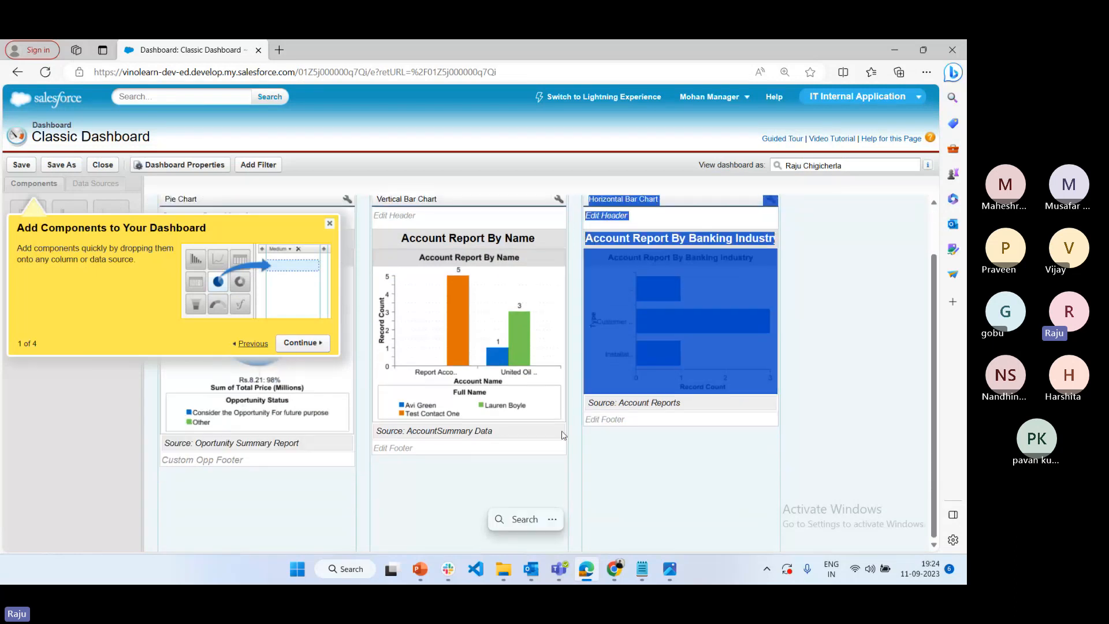
{"action": "left_click", "coordinate": [563, 434]}
{"action": "left_click", "coordinate": [329, 224]}
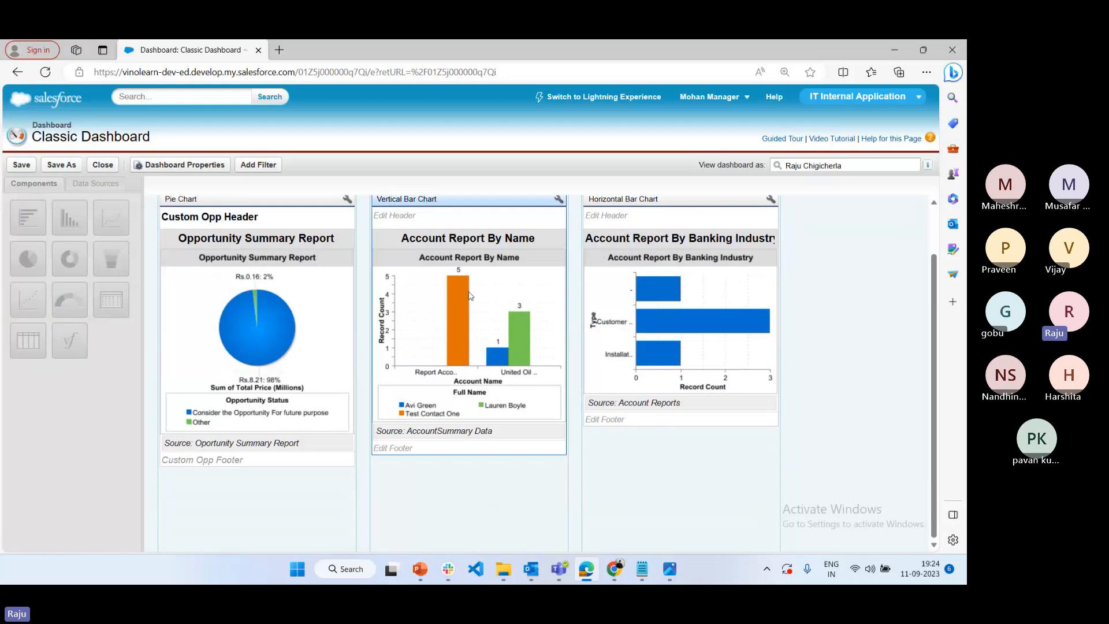
{"action": "left_click_drag", "start_coordinate": [468, 296], "coordinate": [243, 528]}
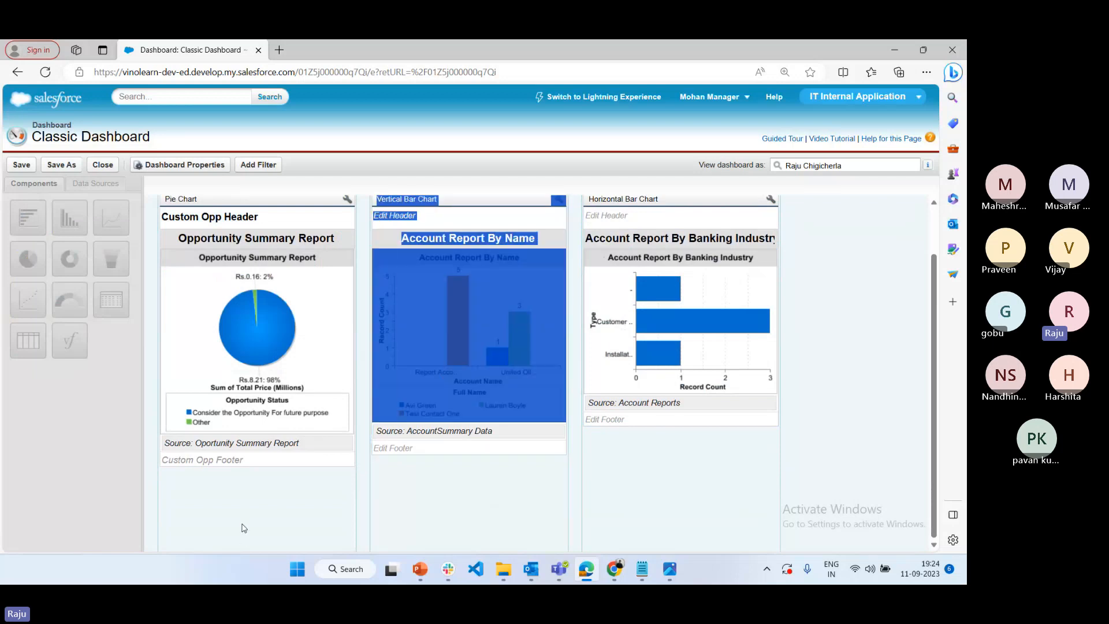
Try to move the Account Report By Name chart below the opportunity chart in Edge and in the Lightning view in Chrome
{"action": "left_click", "coordinate": [367, 463]}
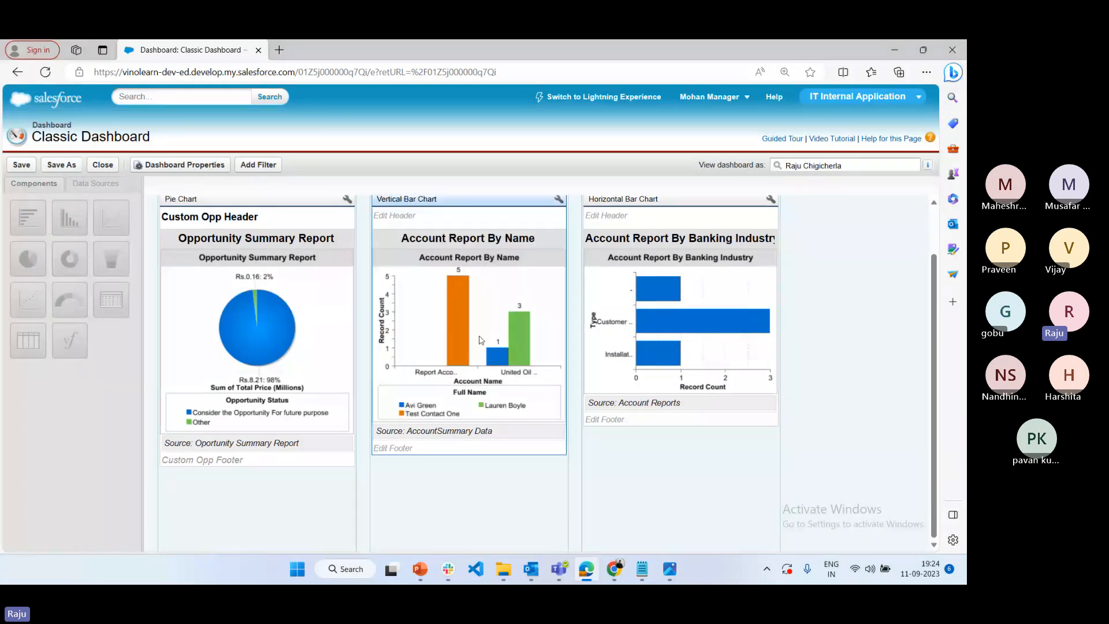
{"action": "left_click_drag", "start_coordinate": [479, 341], "coordinate": [238, 477]}
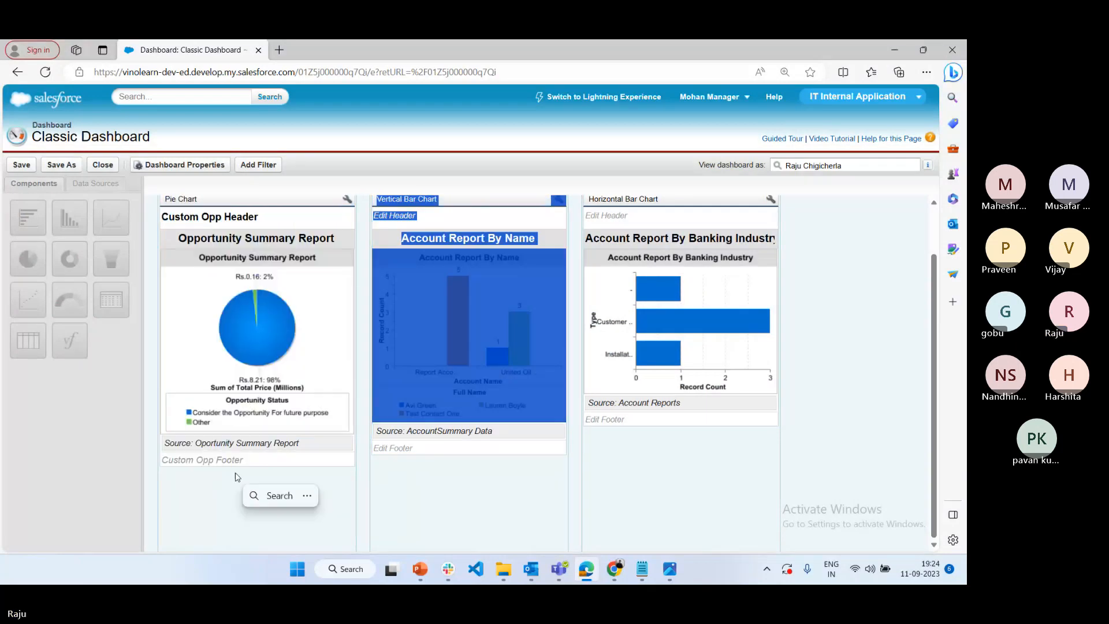
{"action": "left_click", "coordinate": [593, 481]}
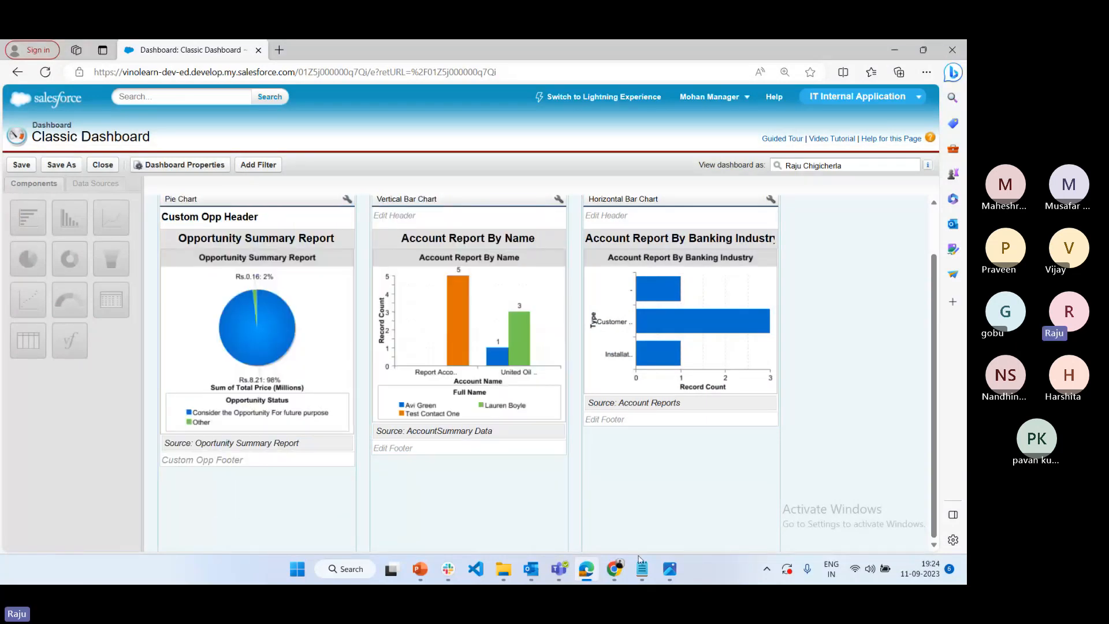
{"action": "mouse_move", "coordinate": [614, 569]}
{"action": "left_click", "coordinate": [501, 521]}
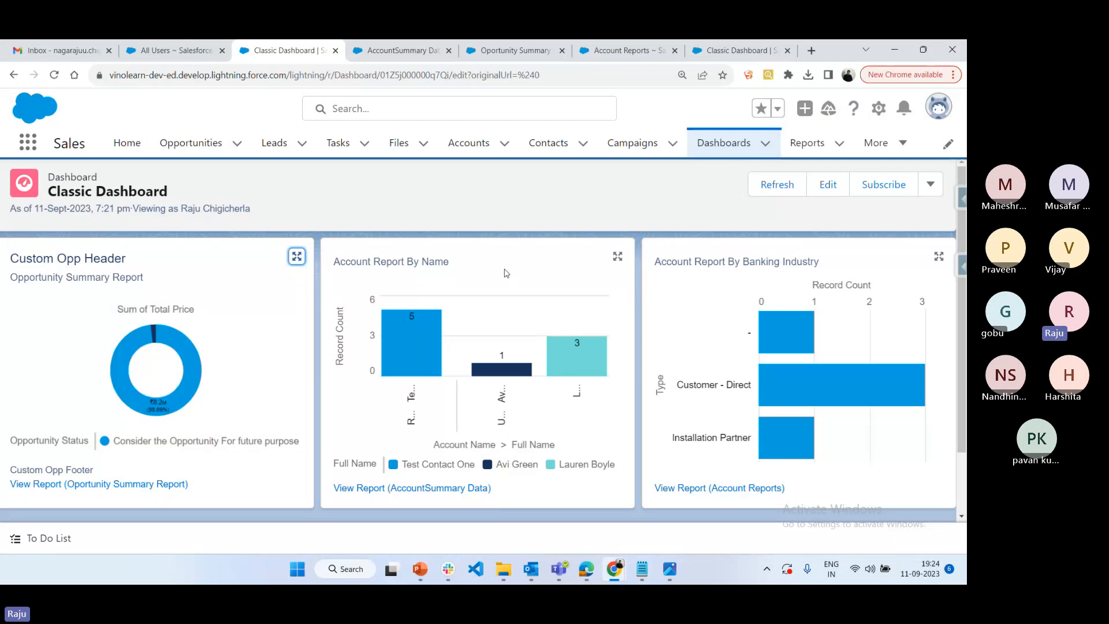
{"action": "left_click_drag", "start_coordinate": [506, 272], "coordinate": [285, 338]}
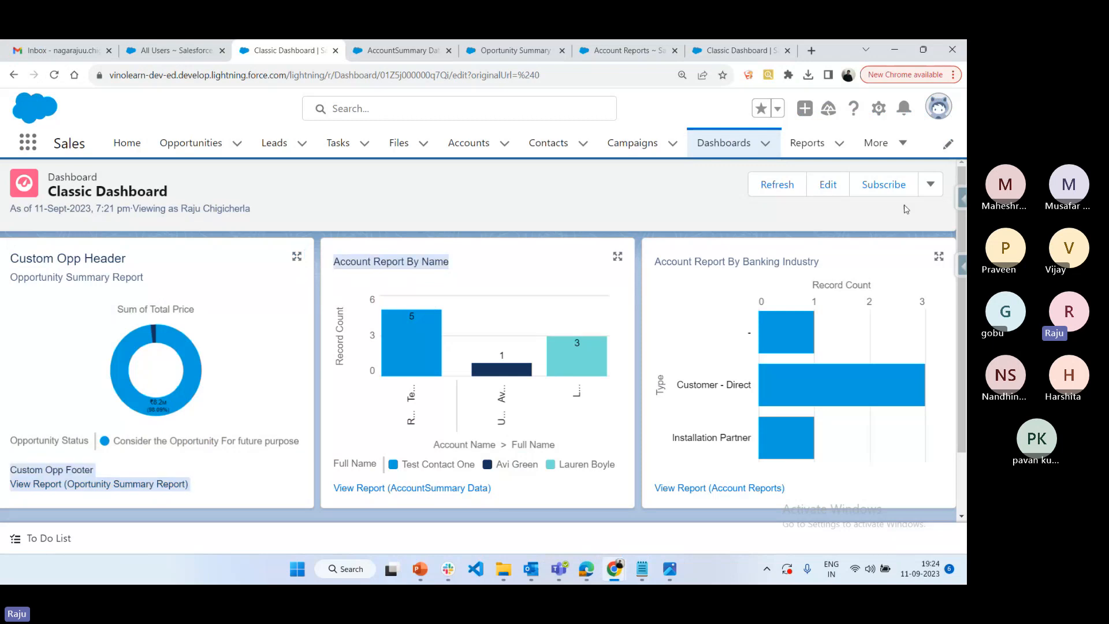
Start editing the Classic Dashboard in Lightning and read the notice about converting it to a Lightning Experience dashboard
{"action": "left_click", "coordinate": [833, 191]}
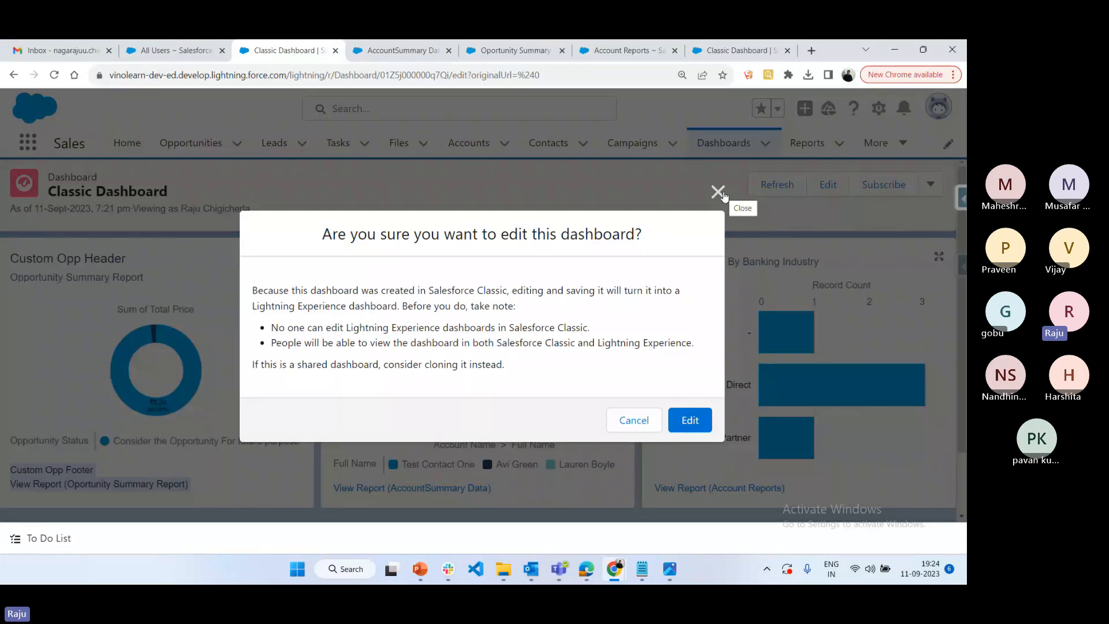
{"action": "left_click", "coordinate": [719, 192]}
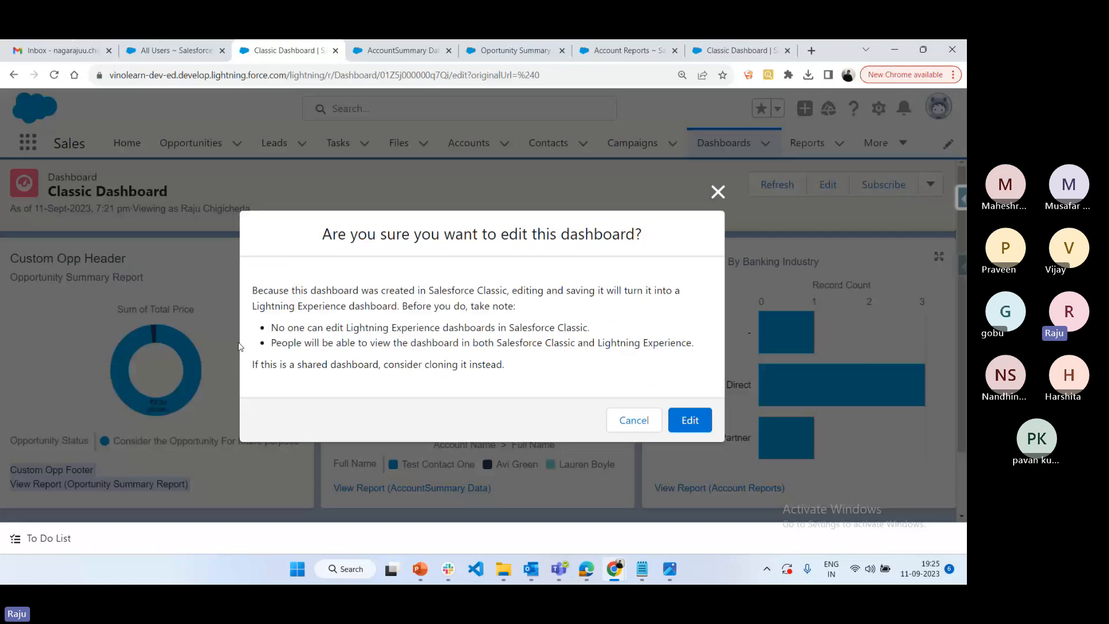
{"action": "left_click_drag", "start_coordinate": [273, 290], "coordinate": [549, 386]}
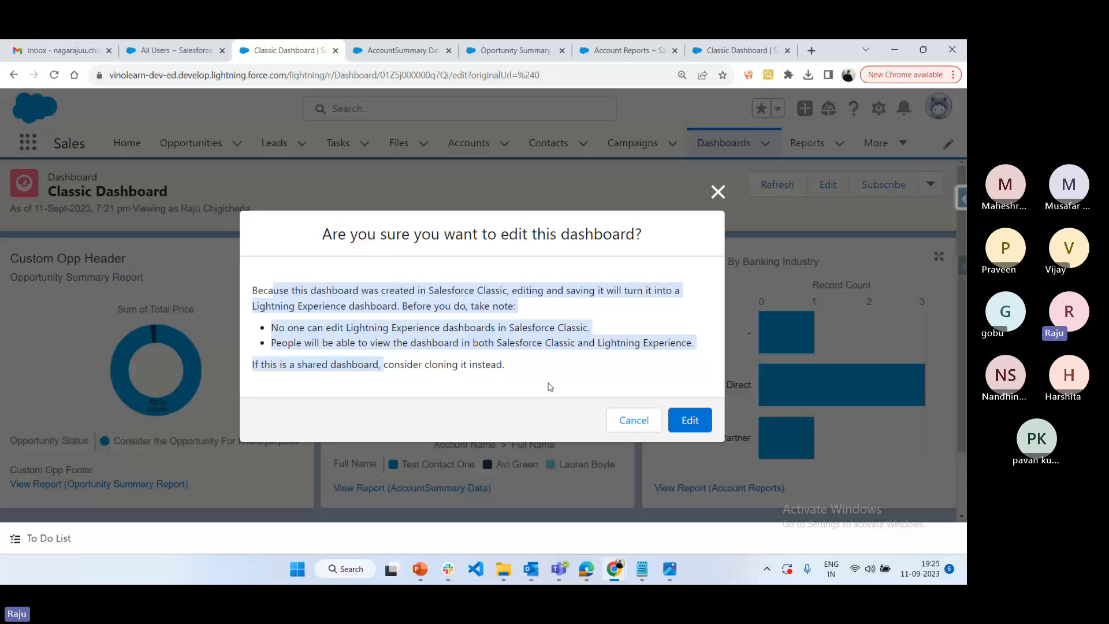
{"action": "left_click", "coordinate": [559, 397]}
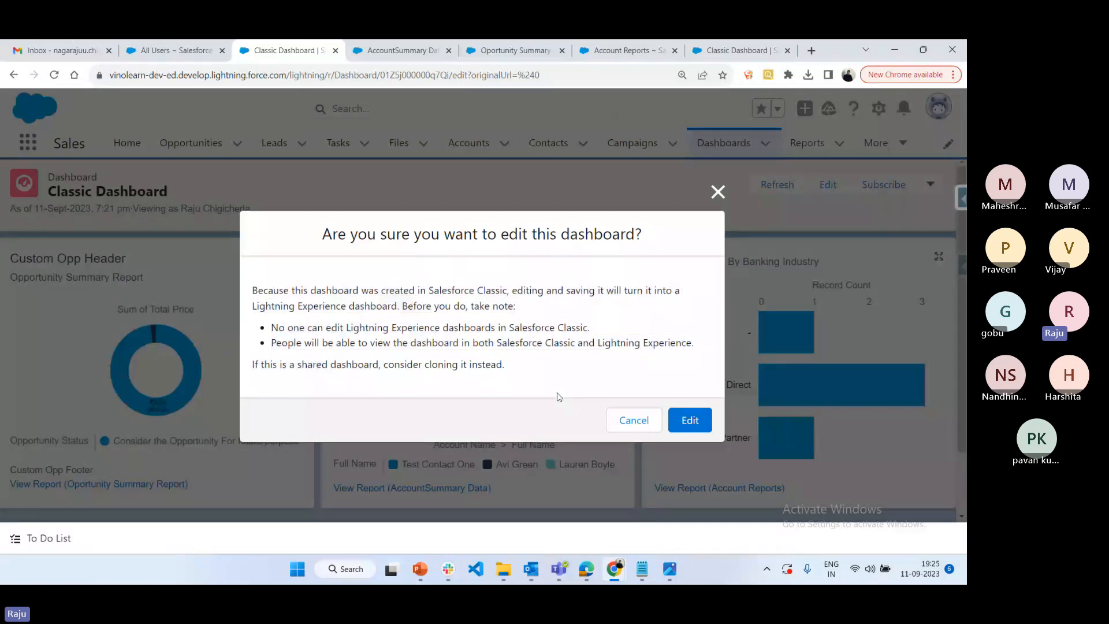
Switch to Edge, save the Classic Dashboard, and close its editor
{"action": "left_click", "coordinate": [594, 569]}
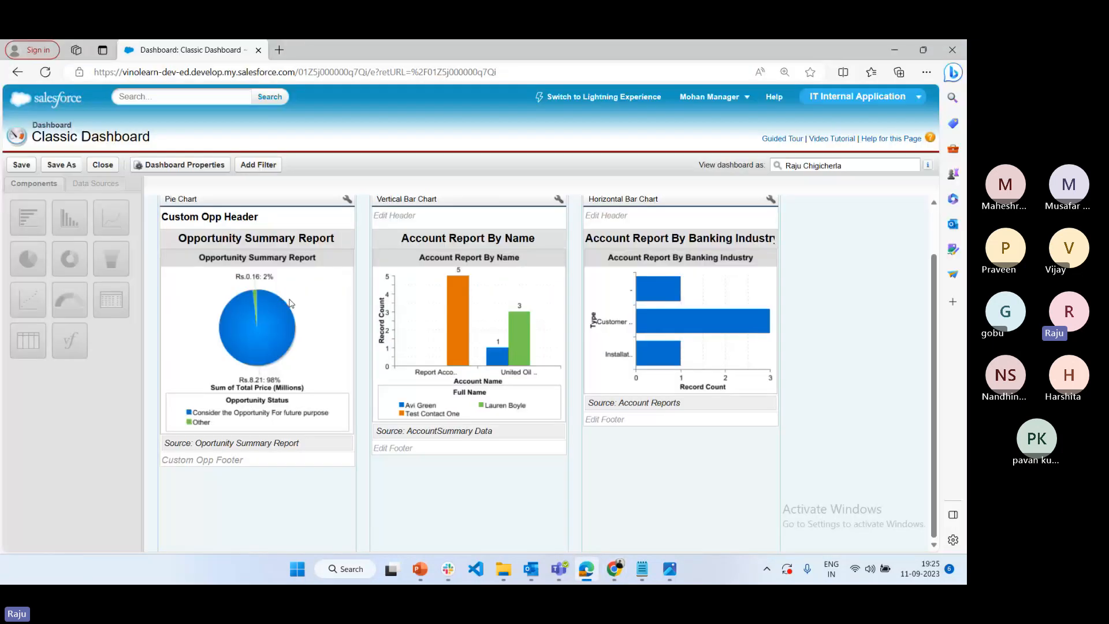
{"action": "left_click", "coordinate": [22, 167]}
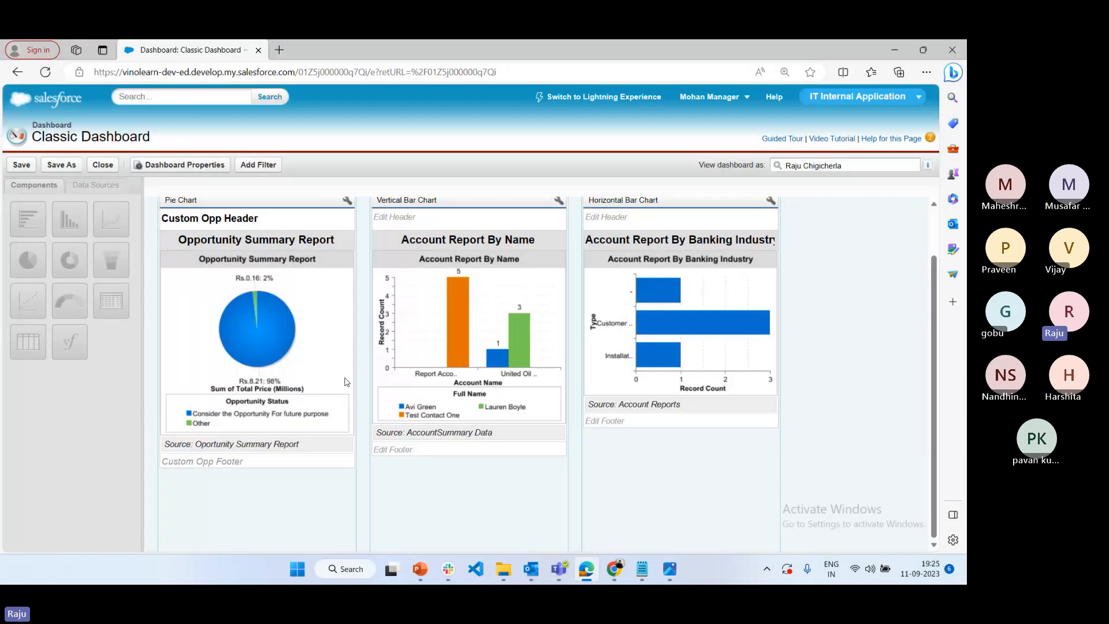
{"action": "left_click", "coordinate": [107, 165]}
{"action": "left_click", "coordinate": [407, 346]}
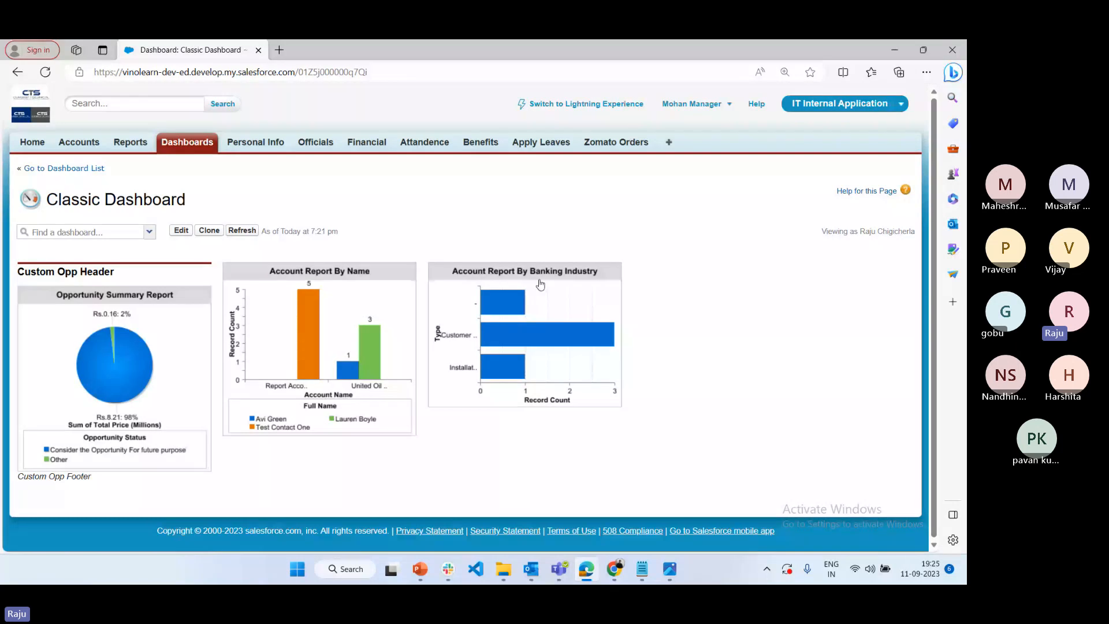
Switch to Chrome, confirm editing the dashboard, and move Account Report By Name below Custom Opp Header and Account Report By Banking Industry beside it
{"action": "left_click", "coordinate": [614, 569]}
{"action": "left_click", "coordinate": [518, 488]}
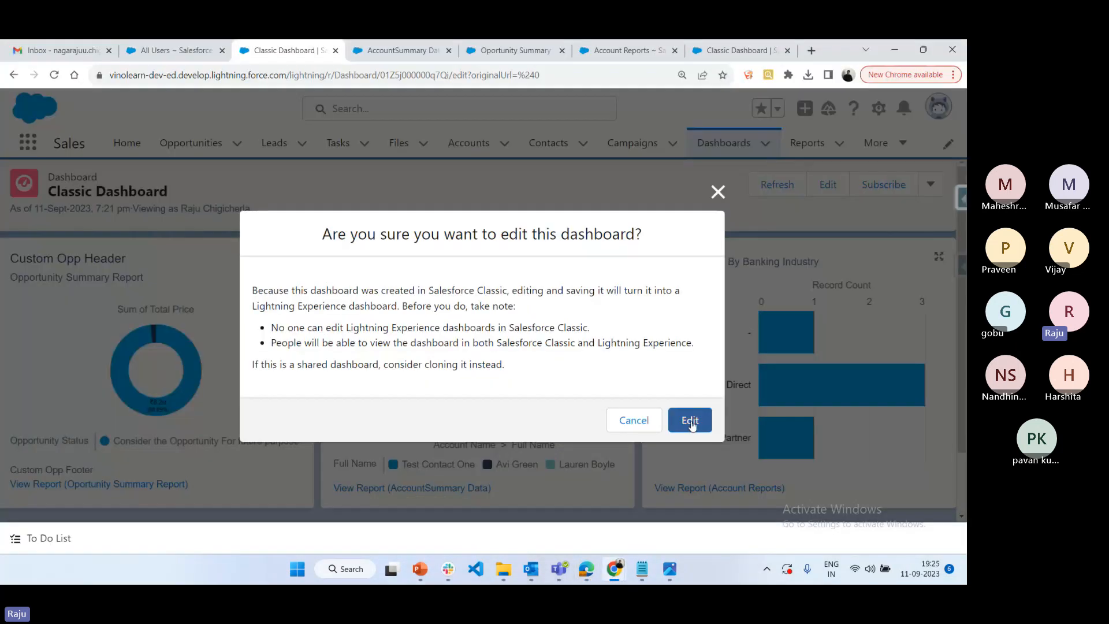
{"action": "left_click", "coordinate": [689, 420]}
{"action": "left_click_drag", "start_coordinate": [472, 252], "coordinate": [143, 285]}
{"action": "left_click_drag", "start_coordinate": [764, 232], "coordinate": [487, 311]}
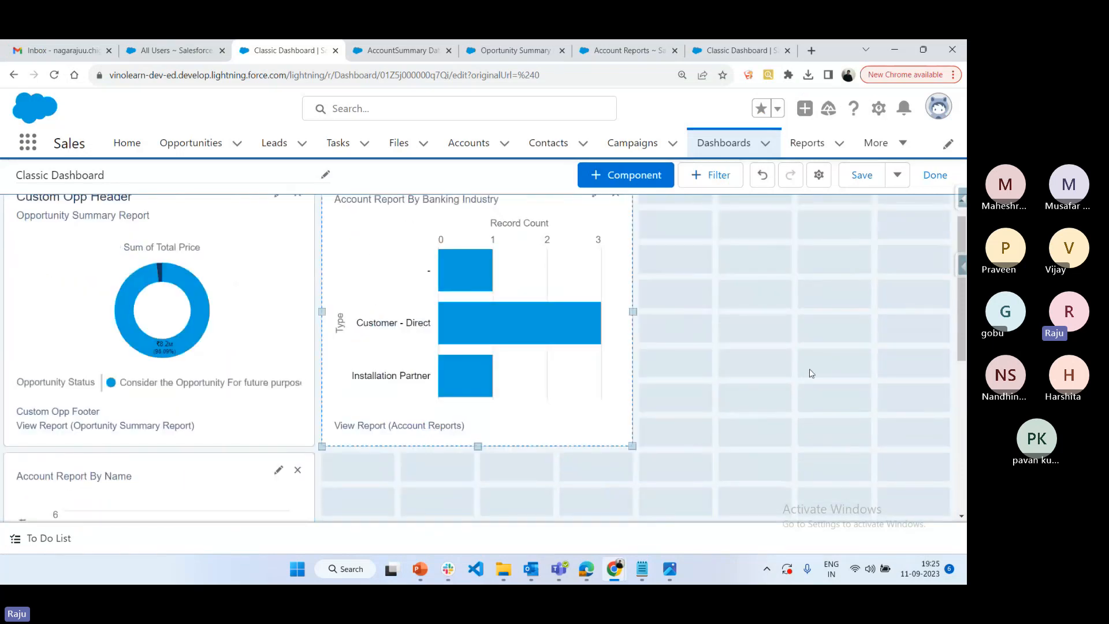
Add a new dashboard component based on the AccountSummary Data report
{"action": "left_click", "coordinate": [629, 182]}
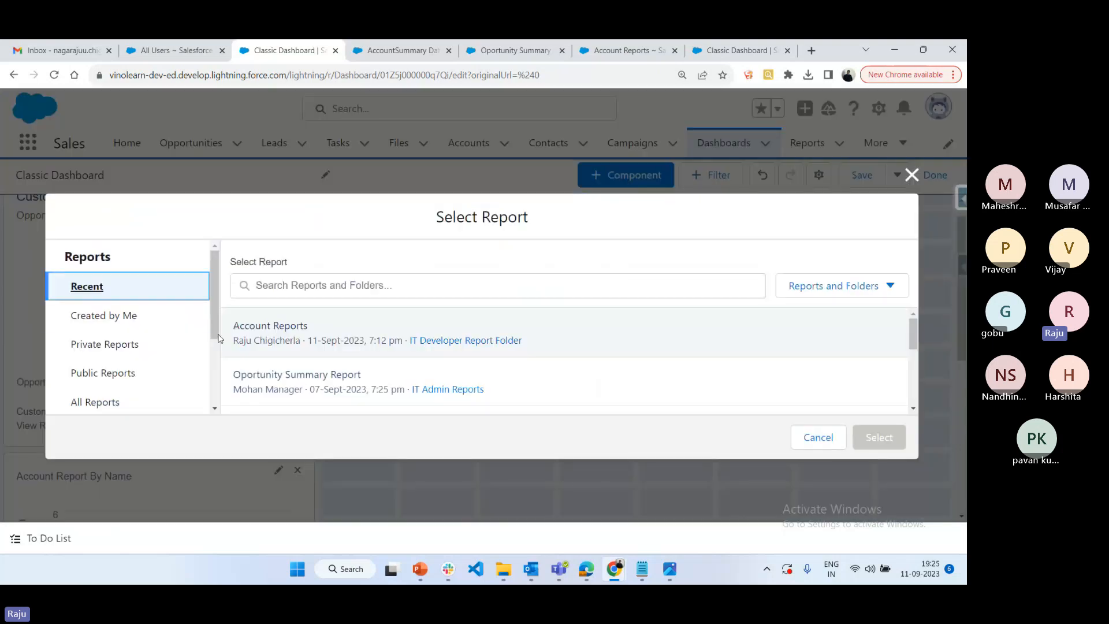
{"action": "scroll", "coordinate": [330, 371], "scroll_direction": "down", "scroll_amount": 3}
{"action": "scroll", "coordinate": [329, 372], "scroll_direction": "up", "scroll_amount": 2}
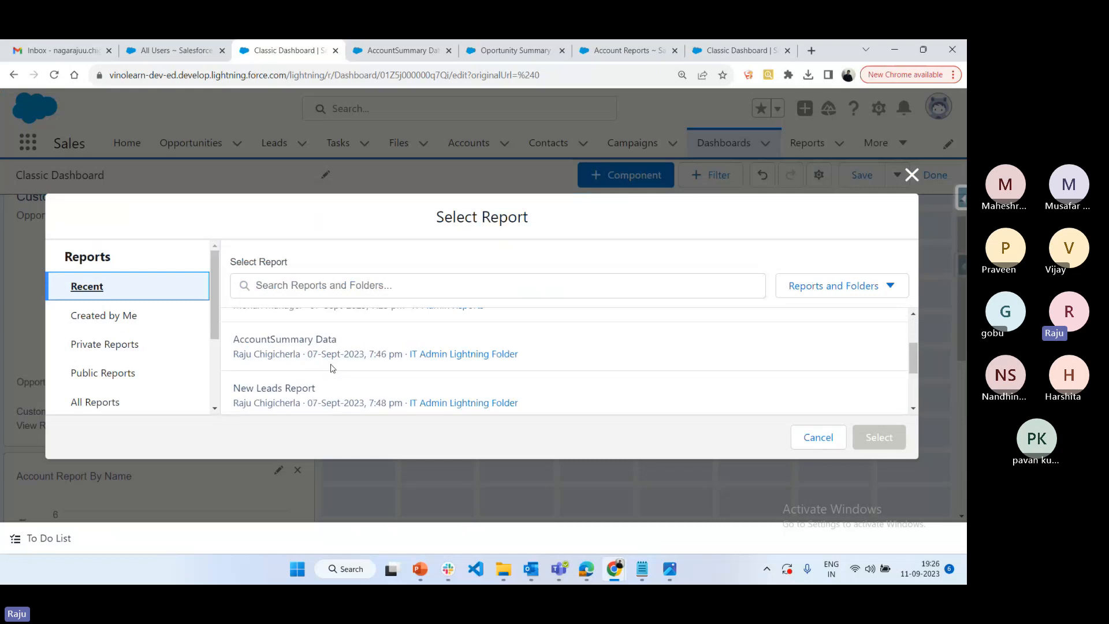
{"action": "left_click", "coordinate": [332, 363]}
{"action": "left_click", "coordinate": [871, 437]}
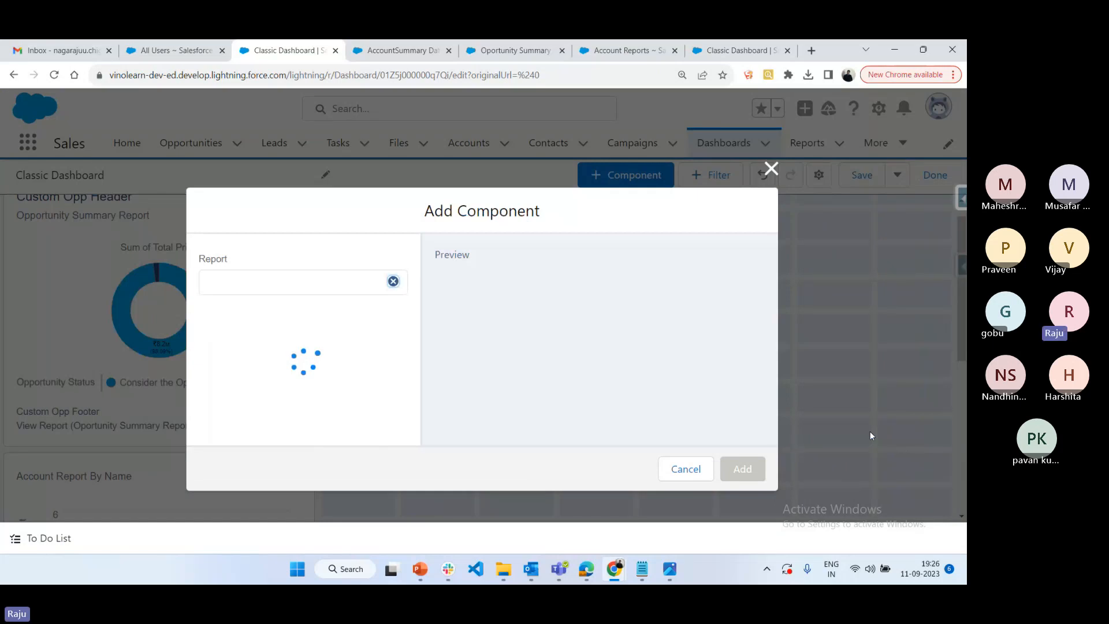
{"action": "left_click", "coordinate": [741, 468]}
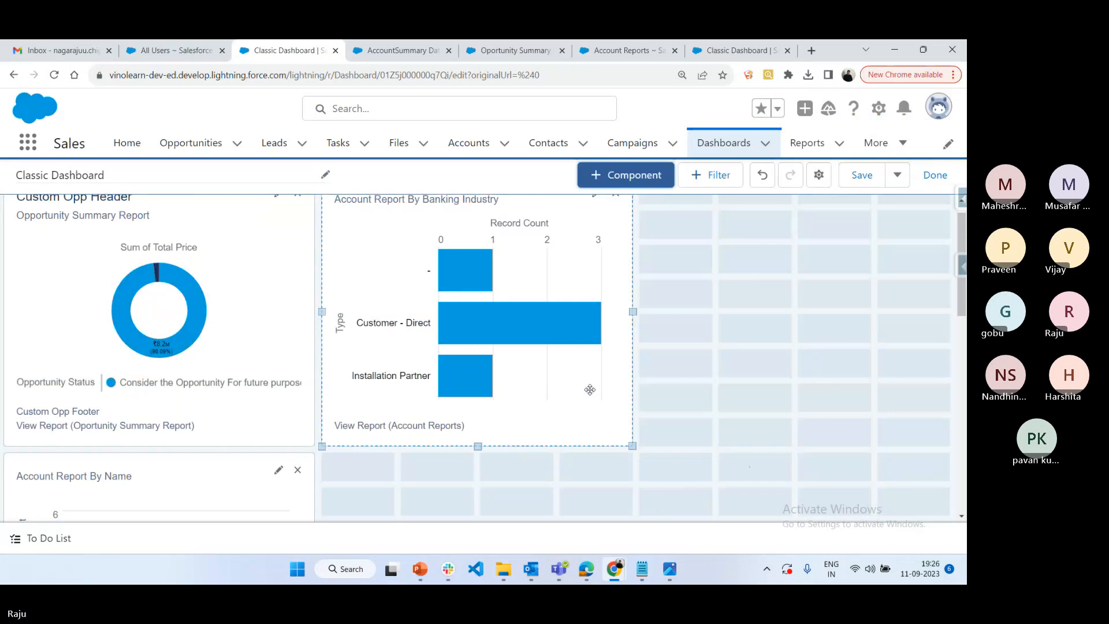
Arrange the top row as Account Report By Name, Custom Opp Header, and Account Report By Banking Industry, with AccountSummary Data in the second row
{"action": "scroll", "coordinate": [541, 466], "scroll_direction": "down", "scroll_amount": 5}
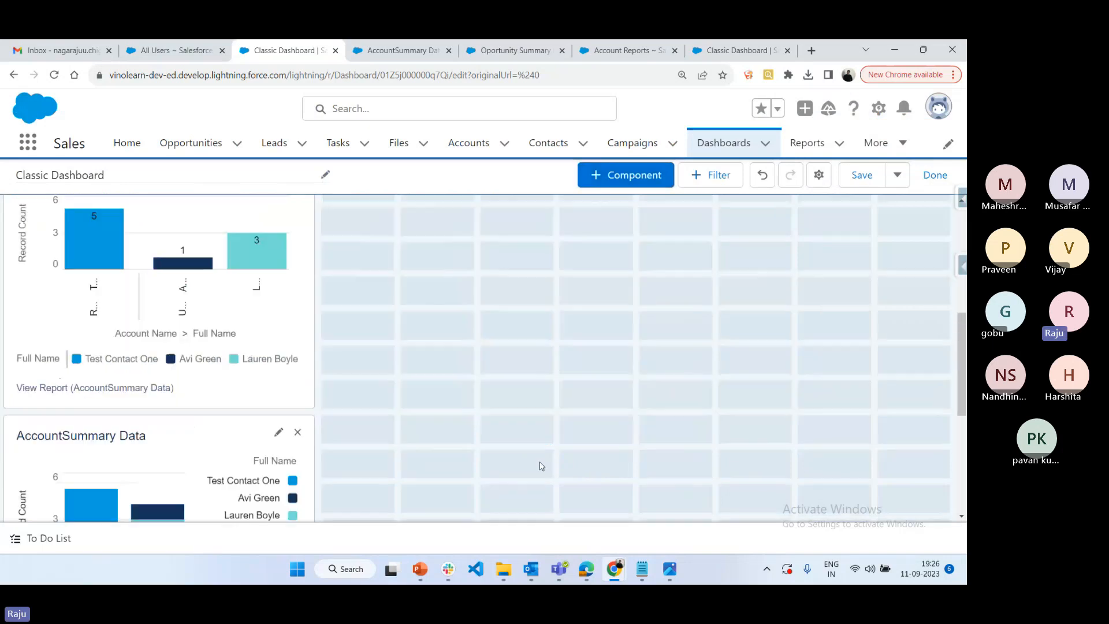
{"action": "left_click_drag", "start_coordinate": [134, 474], "coordinate": [456, 249]}
{"action": "scroll", "coordinate": [713, 328], "scroll_direction": "up", "scroll_amount": 5}
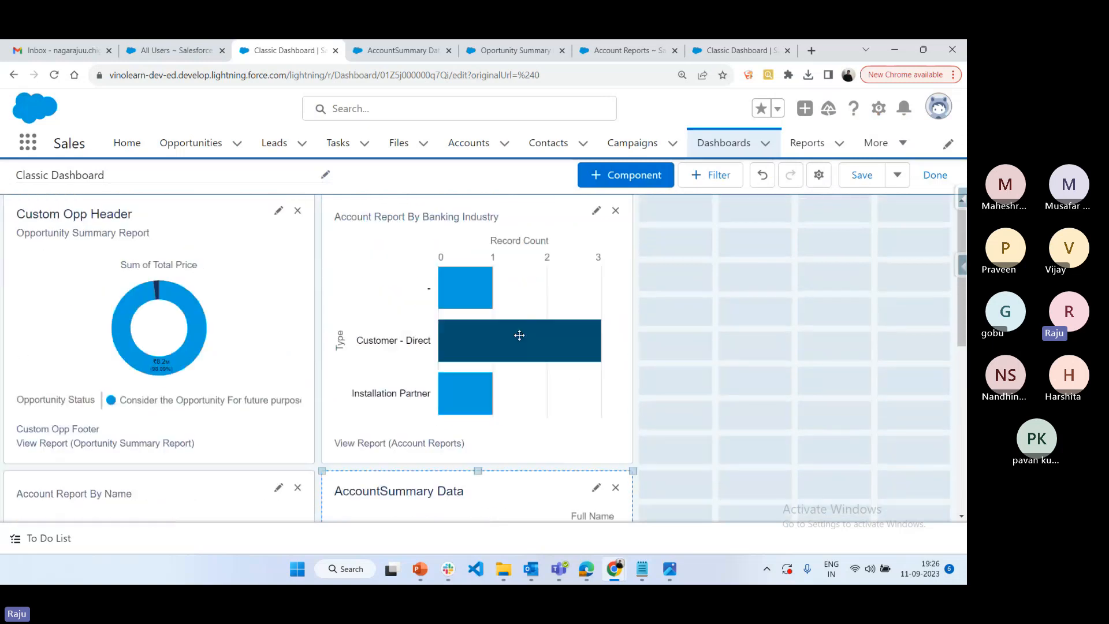
{"action": "left_click_drag", "start_coordinate": [520, 334], "coordinate": [745, 341]}
{"action": "left_click_drag", "start_coordinate": [158, 311], "coordinate": [429, 316]}
{"action": "left_click_drag", "start_coordinate": [160, 485], "coordinate": [70, 231]}
{"action": "left_click_drag", "start_coordinate": [705, 361], "coordinate": [770, 362]}
{"action": "left_click_drag", "start_coordinate": [401, 502], "coordinate": [475, 223]}
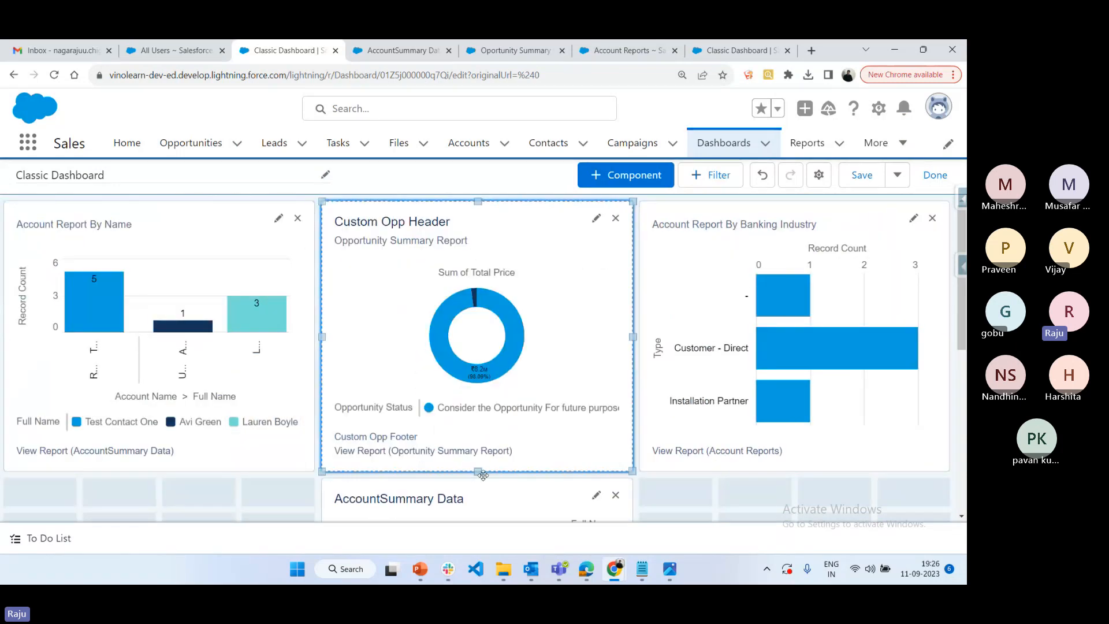
Move AccountSummary Data below Account Report By Name, save the dashboard, and finish editing
{"action": "left_click_drag", "start_coordinate": [474, 501], "coordinate": [131, 487]}
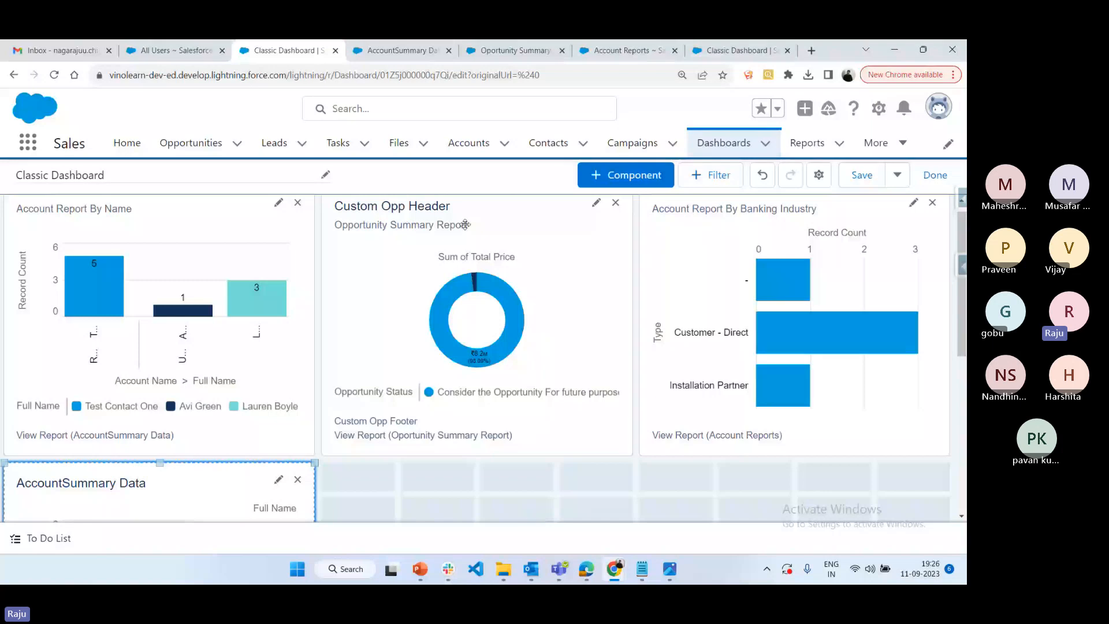
{"action": "left_click", "coordinate": [876, 175]}
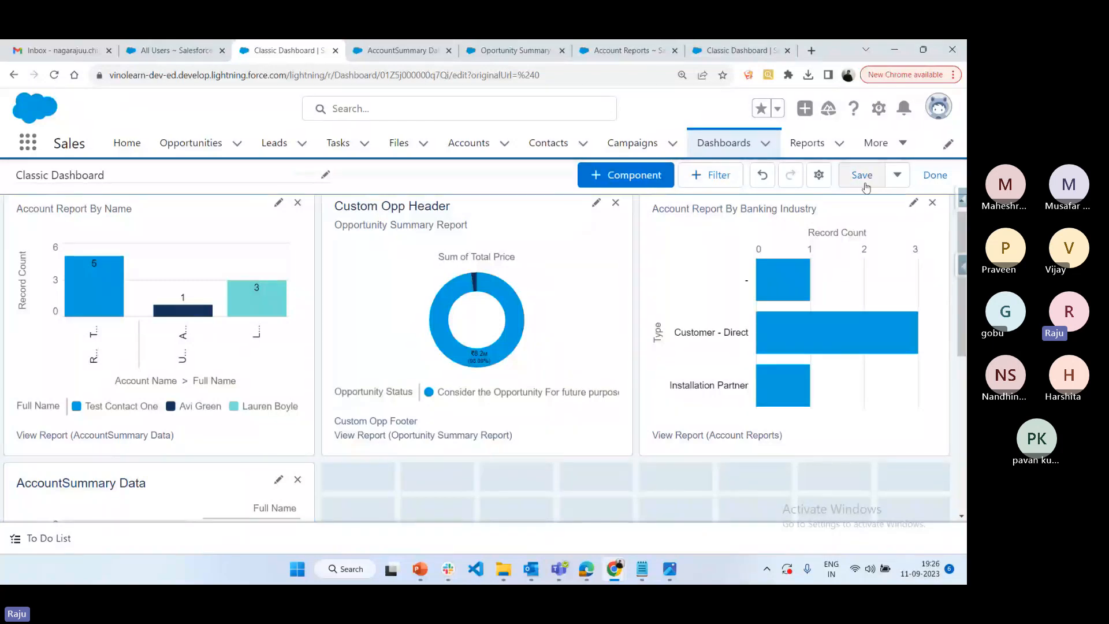
{"action": "left_click", "coordinate": [943, 177]}
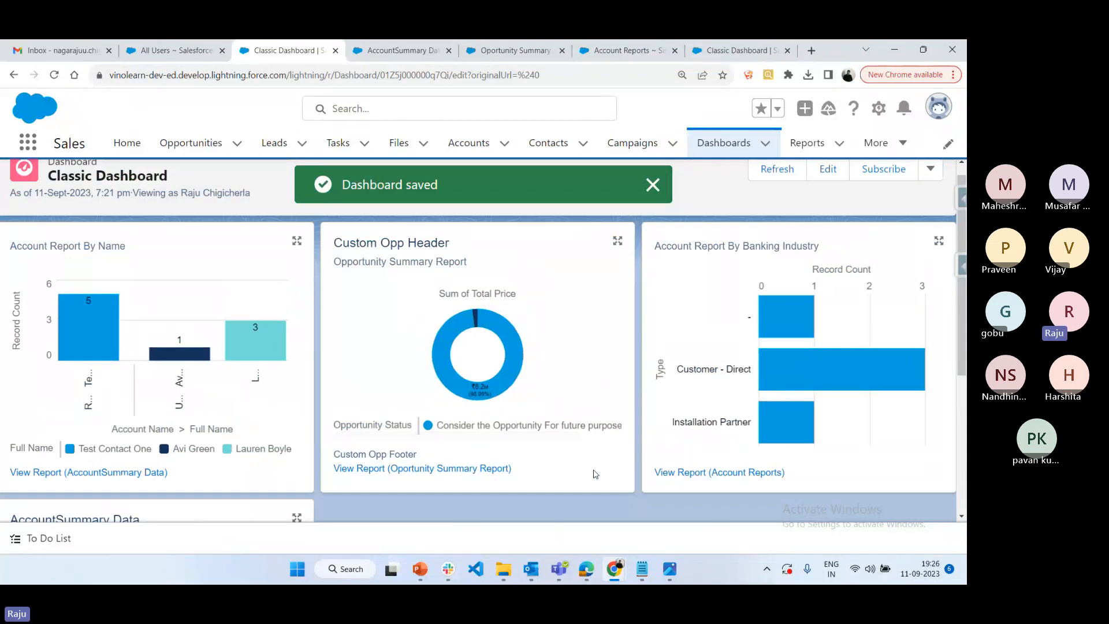
Switch to Edge, try to edit the Classic Dashboard, and examine its component layout and available actions
{"action": "left_click", "coordinate": [589, 574]}
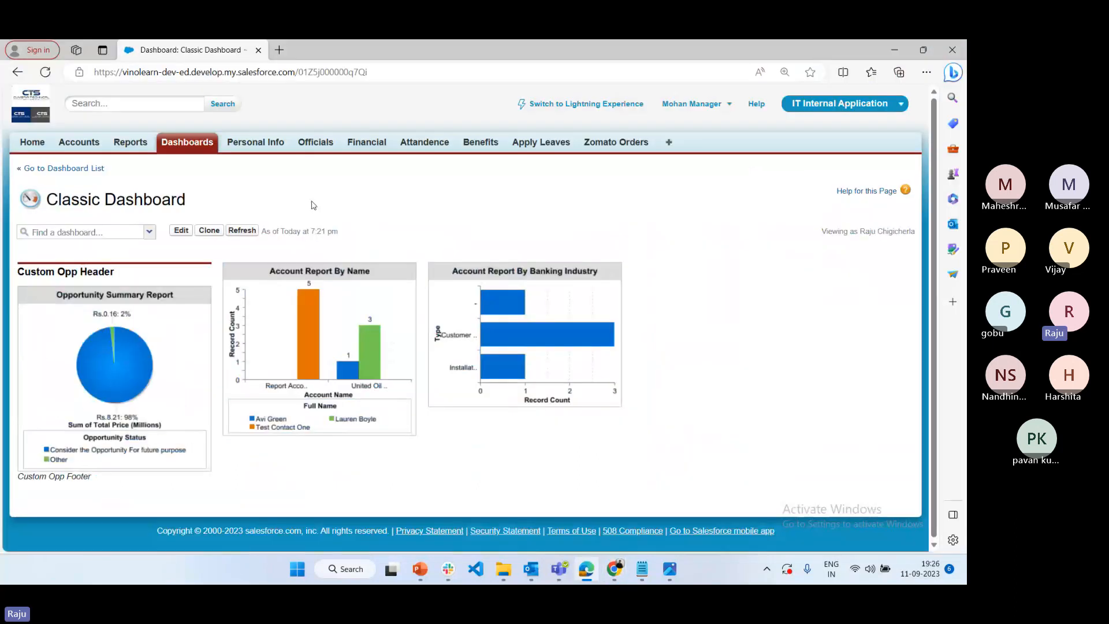
{"action": "left_click", "coordinate": [179, 234]}
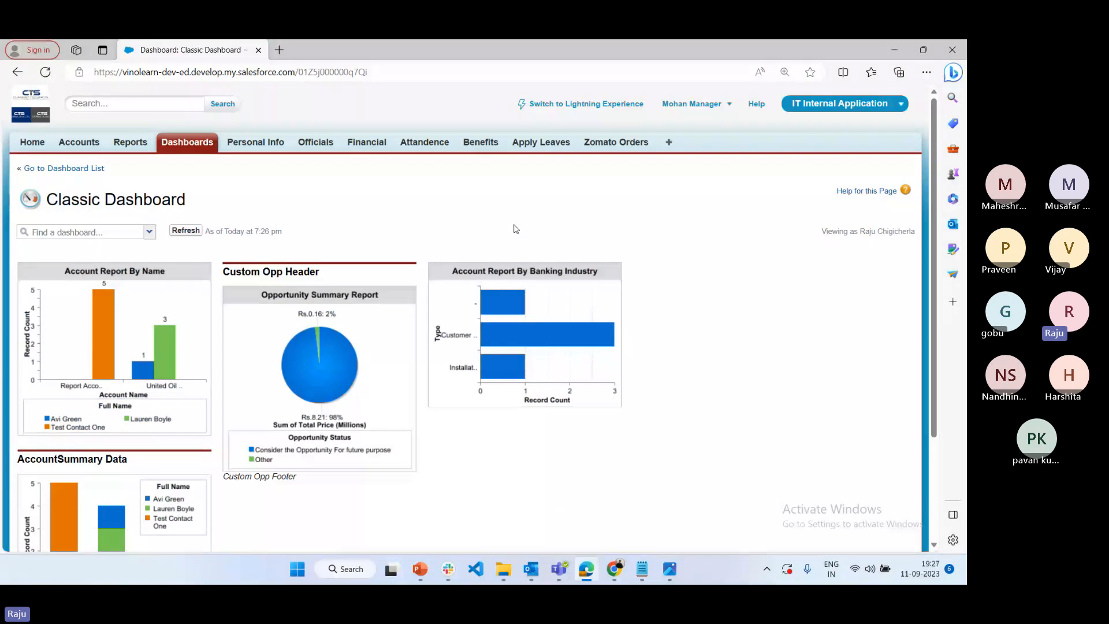
{"action": "scroll", "coordinate": [516, 229], "scroll_direction": "down", "scroll_amount": 1}
{"action": "scroll", "coordinate": [133, 354], "scroll_direction": "down", "scroll_amount": 3}
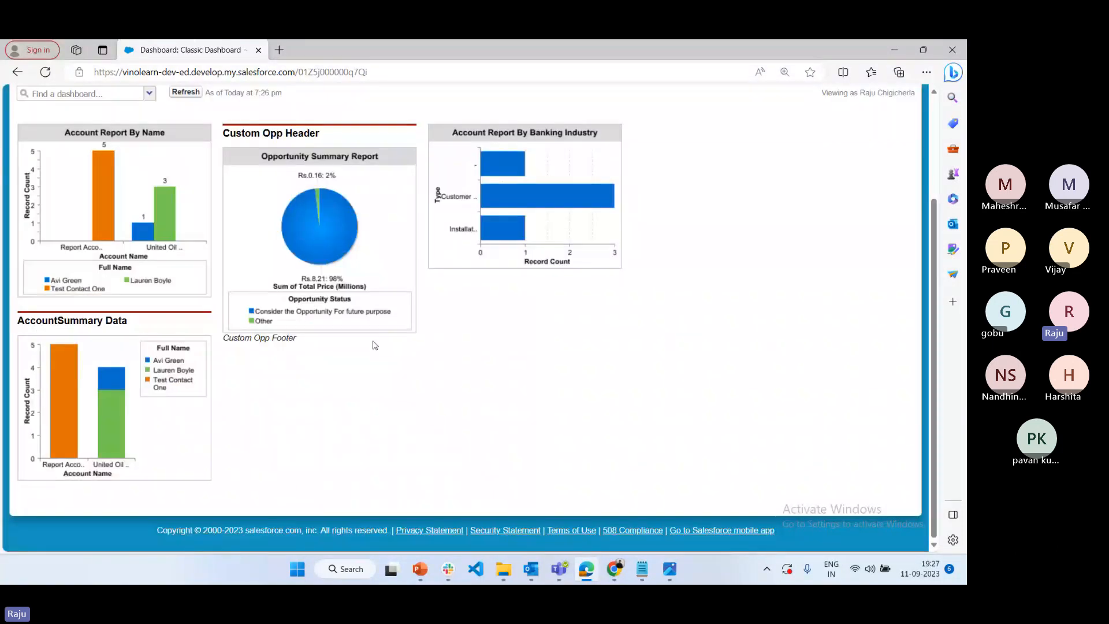
{"action": "scroll", "coordinate": [547, 359], "scroll_direction": "up", "scroll_amount": 3}
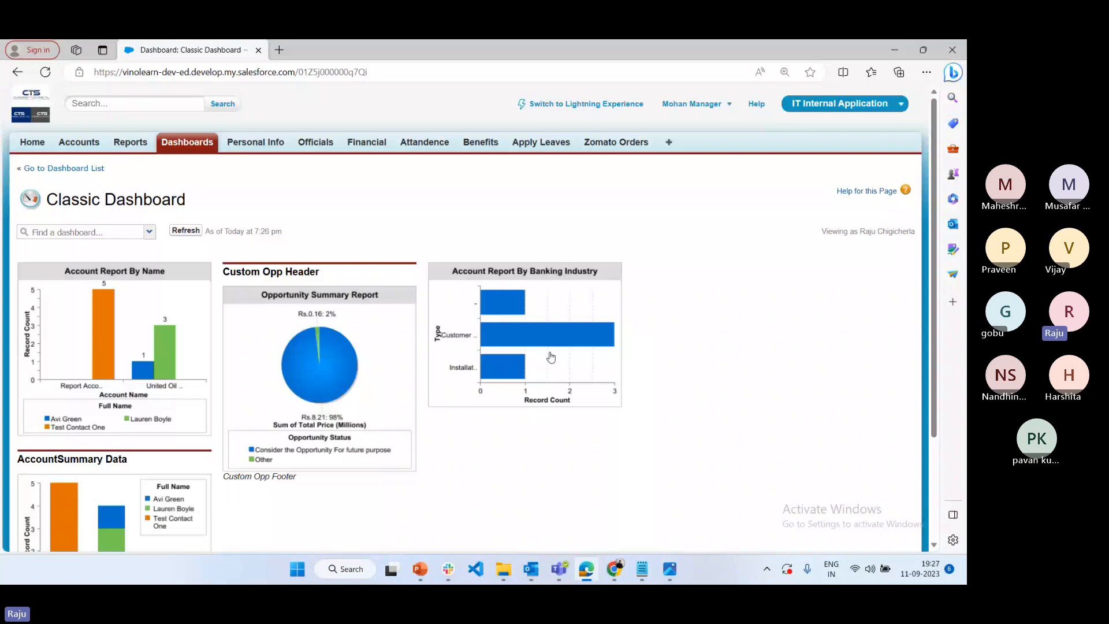
Switch to Chrome, open the list of recent dashboards, and dismiss the Unified Analytics Home popup
{"action": "left_click", "coordinate": [614, 569]}
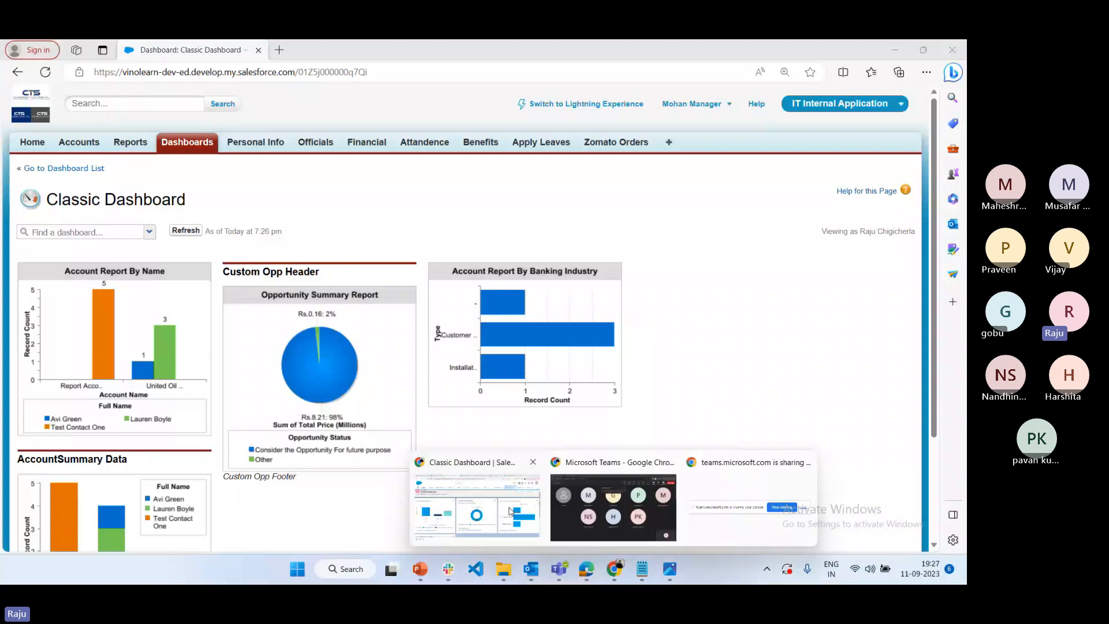
{"action": "left_click", "coordinate": [510, 511]}
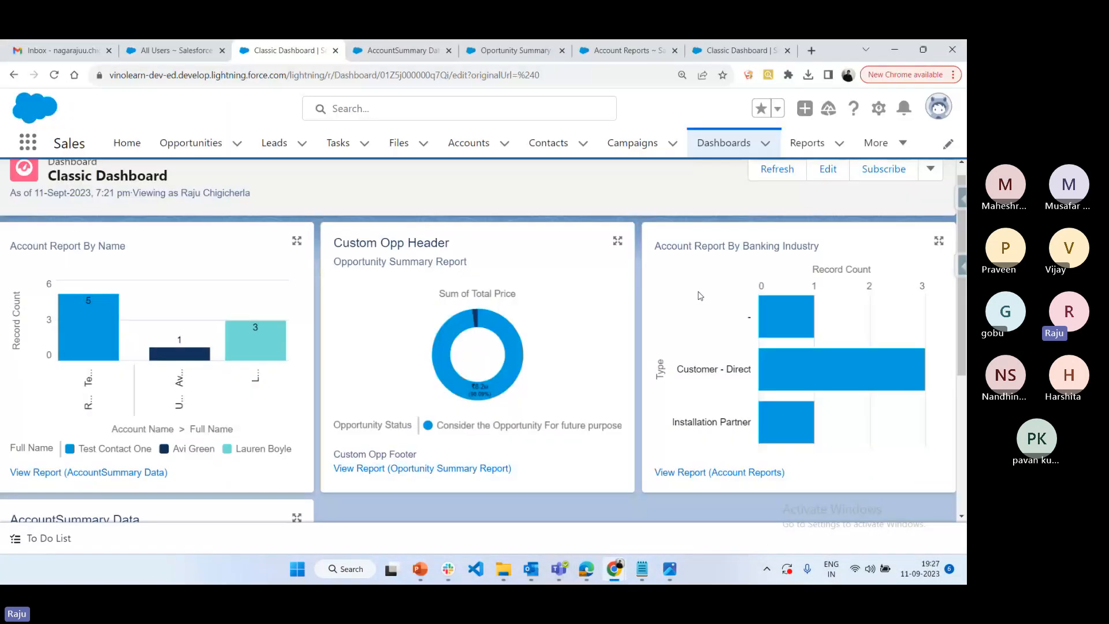
{"action": "left_click", "coordinate": [712, 150]}
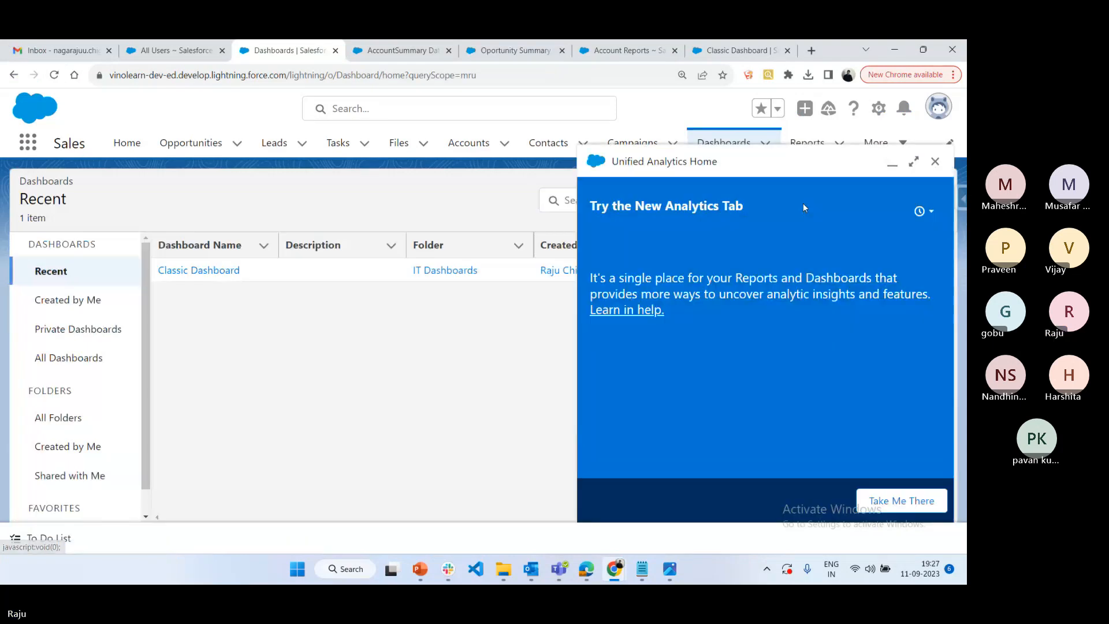
{"action": "left_click", "coordinate": [935, 161]}
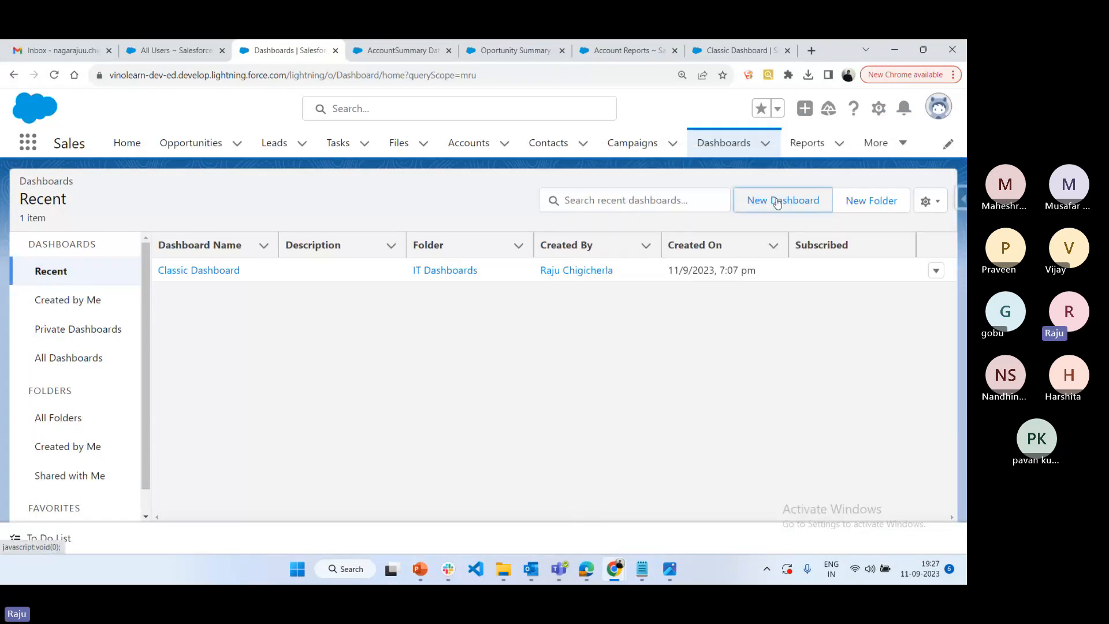
Create a new dashboard named "Lightning Dashboard" in the IT Dashboards folder
{"action": "left_click", "coordinate": [785, 200]}
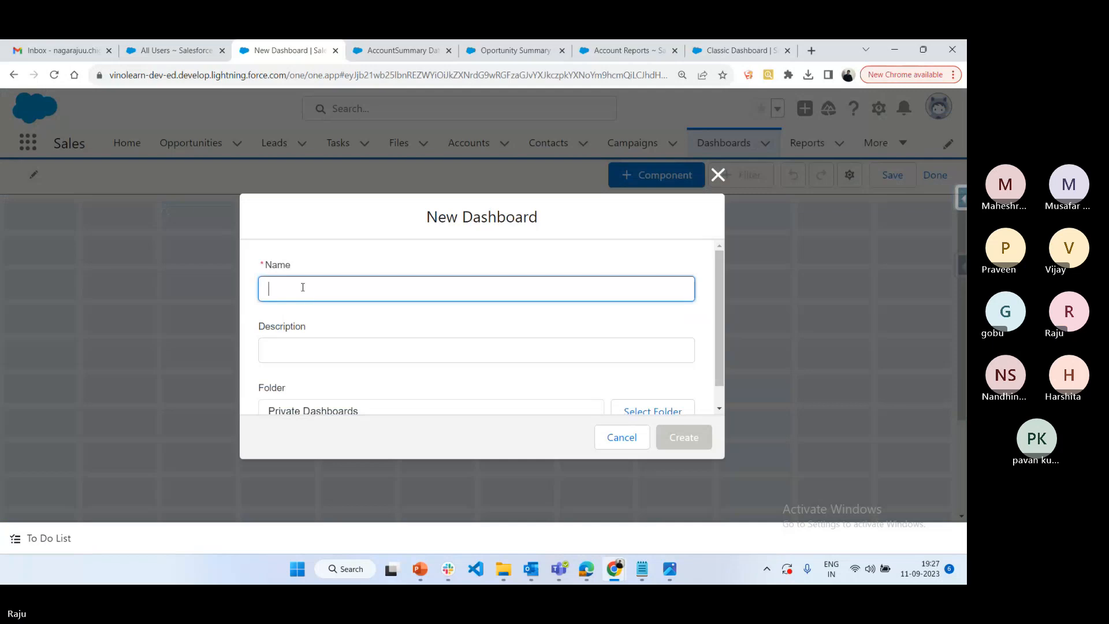
{"action": "type", "text": "Lightning Dashboard"}
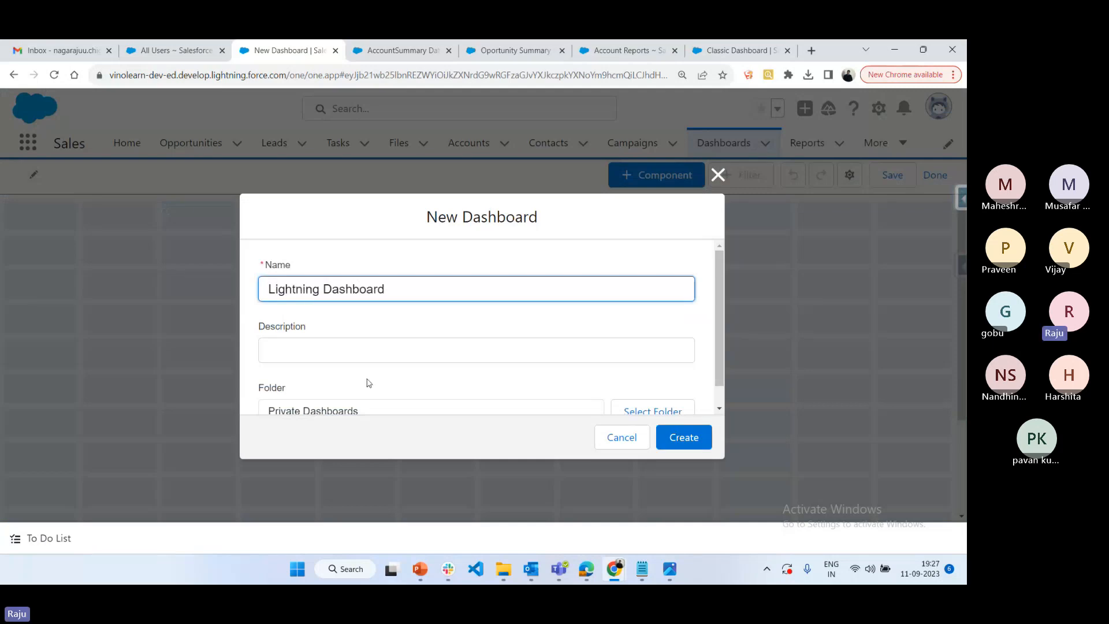
{"action": "scroll", "coordinate": [369, 387], "scroll_direction": "down", "scroll_amount": 1}
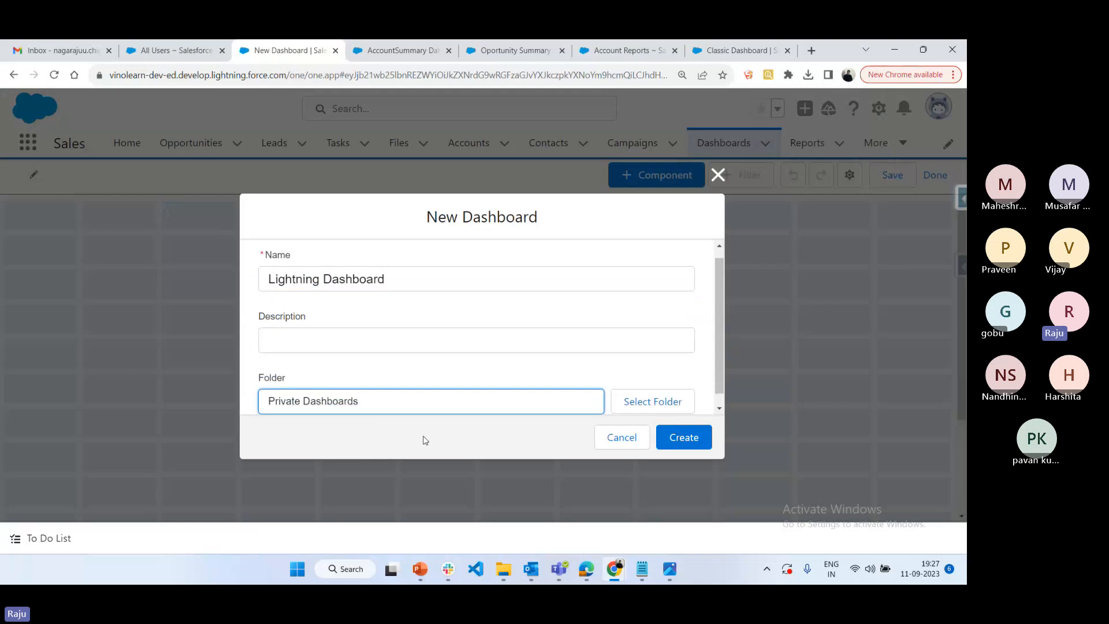
{"action": "left_click", "coordinate": [632, 409]}
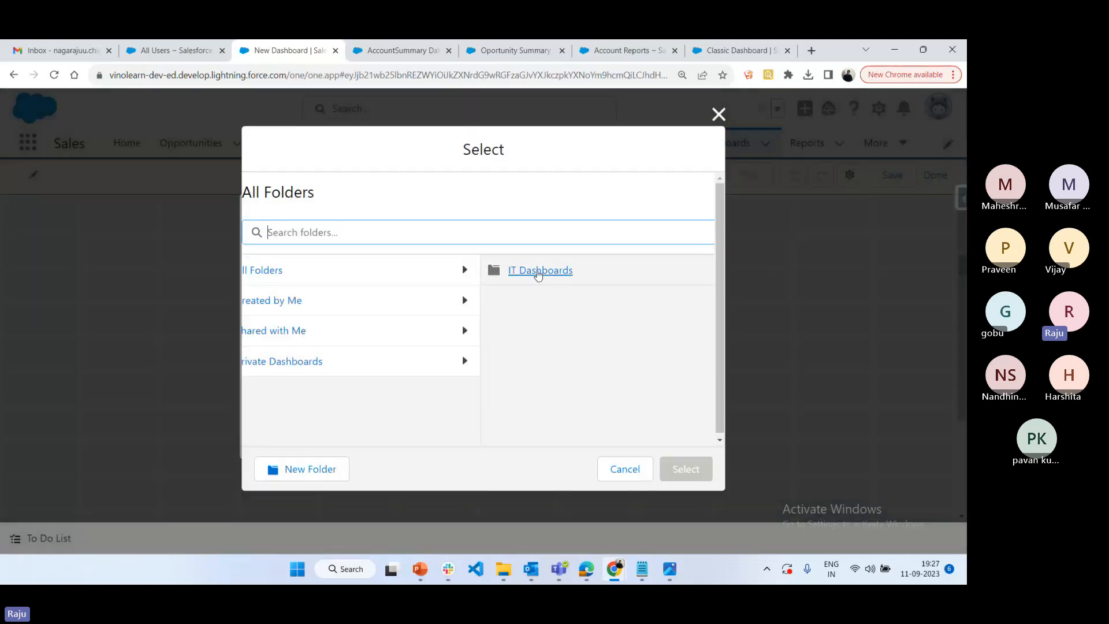
{"action": "left_click", "coordinate": [535, 269]}
{"action": "left_click", "coordinate": [668, 471]}
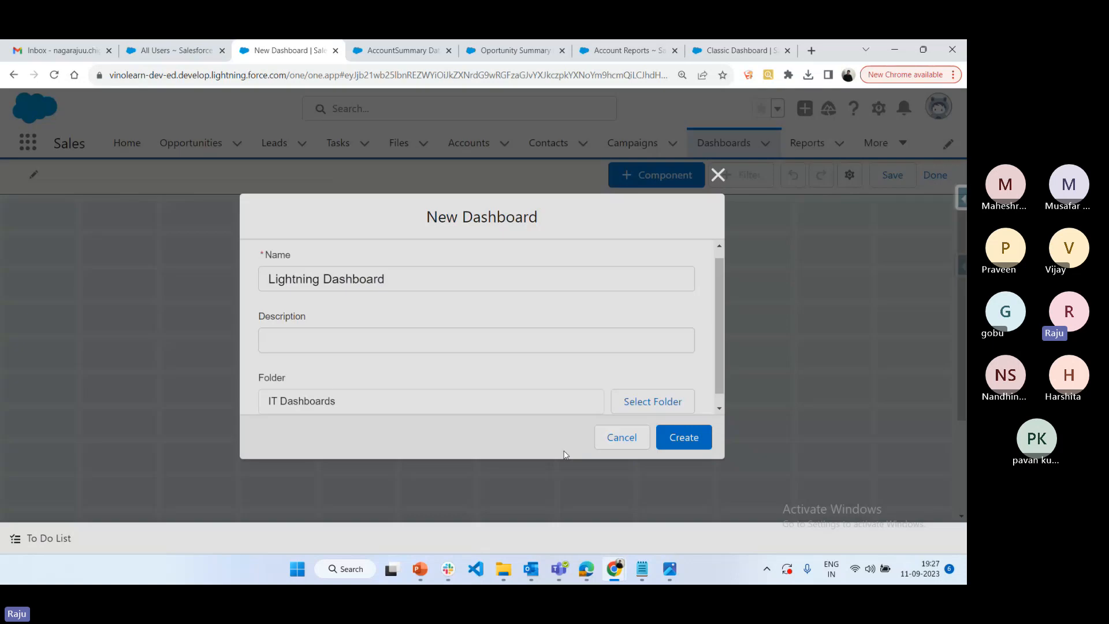
{"action": "left_click", "coordinate": [704, 446]}
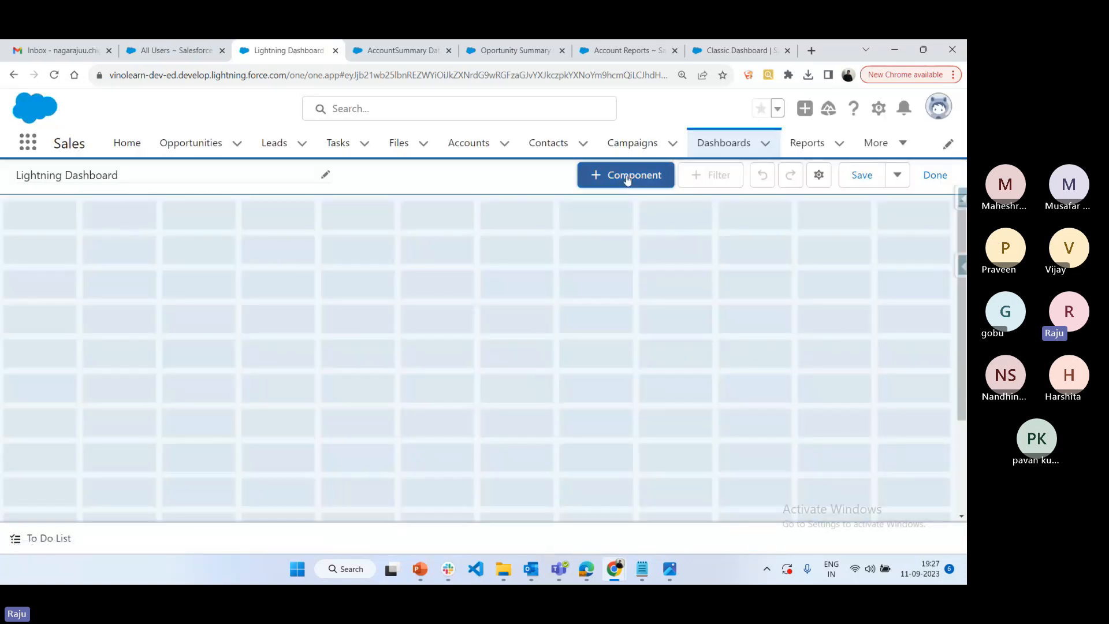
Add a component based on the Oportunity Summary Report, displayed as a donut chart
{"action": "left_click", "coordinate": [627, 176]}
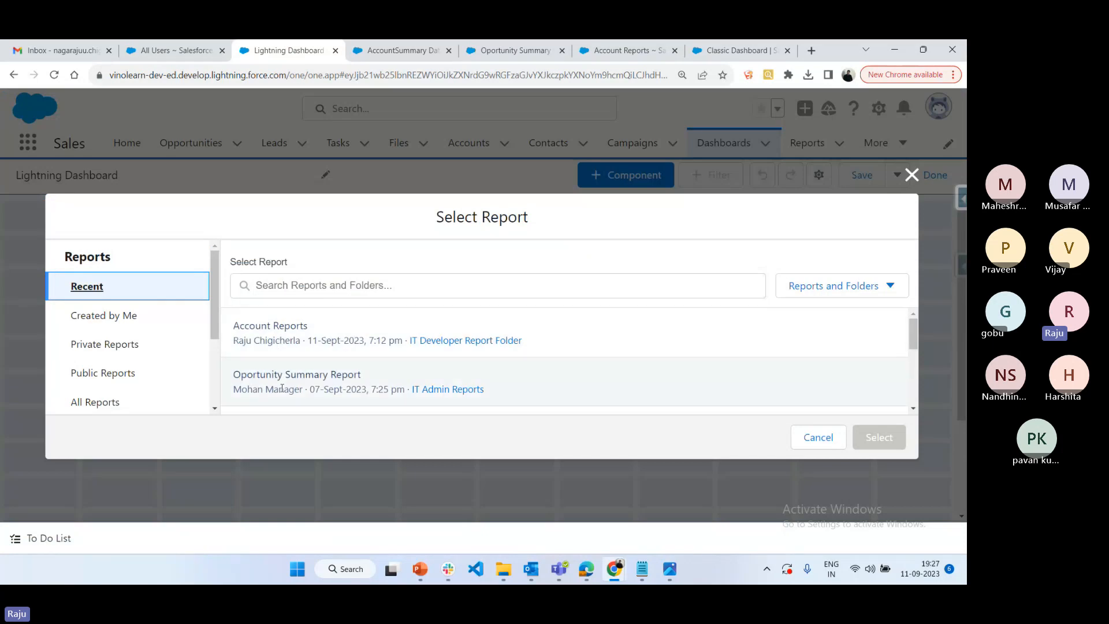
{"action": "left_click", "coordinate": [282, 388]}
{"action": "left_click", "coordinate": [878, 437]}
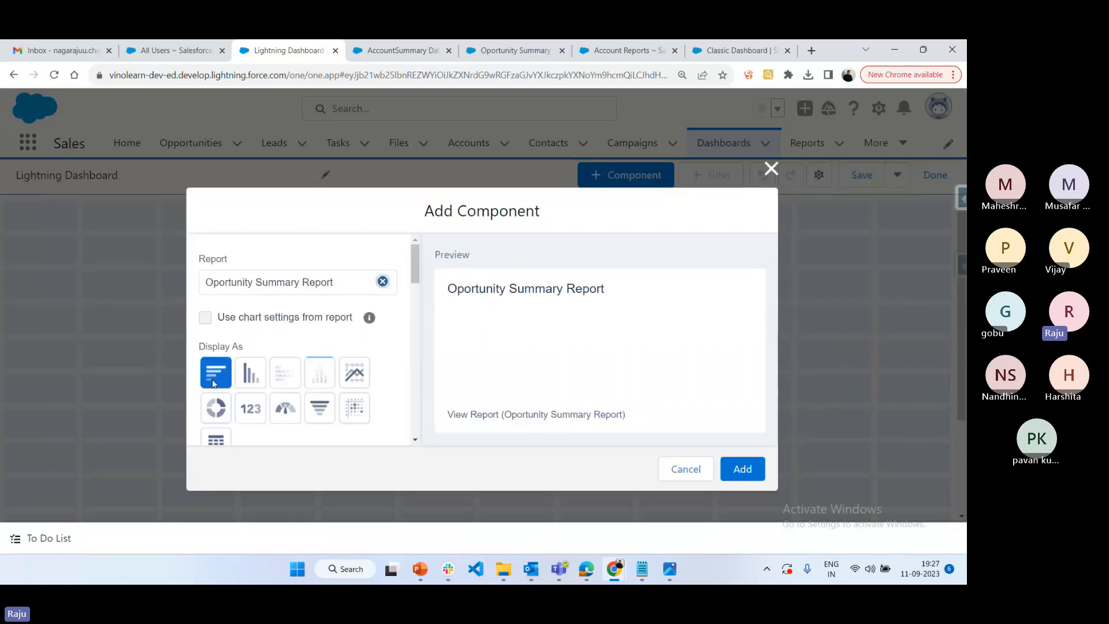
{"action": "left_click", "coordinate": [250, 372]}
{"action": "left_click", "coordinate": [215, 408]}
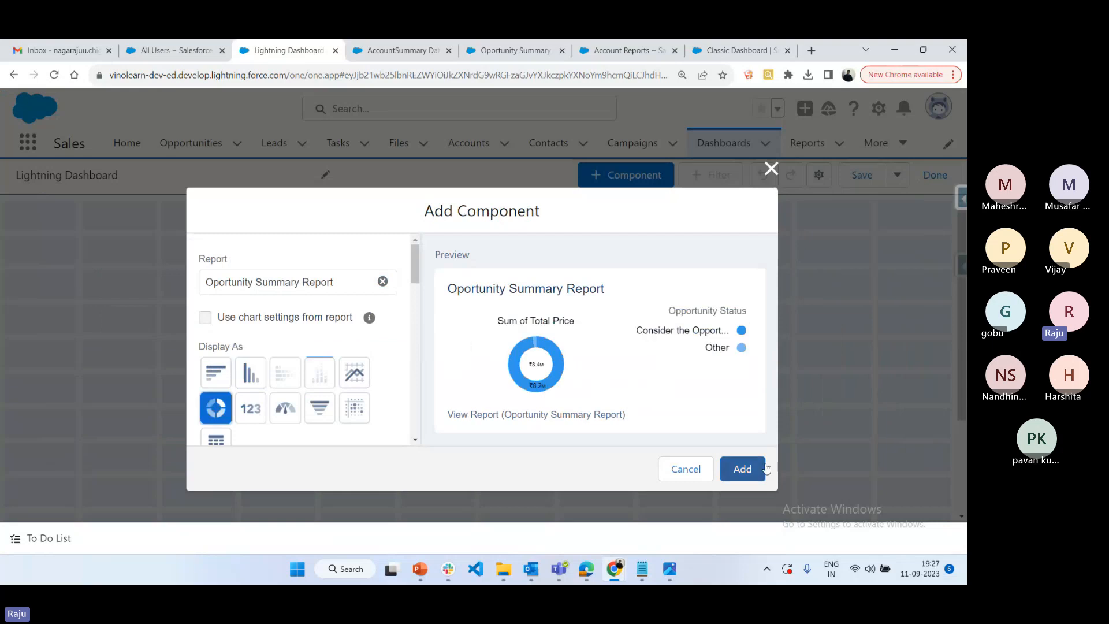
{"action": "left_click", "coordinate": [758, 471]}
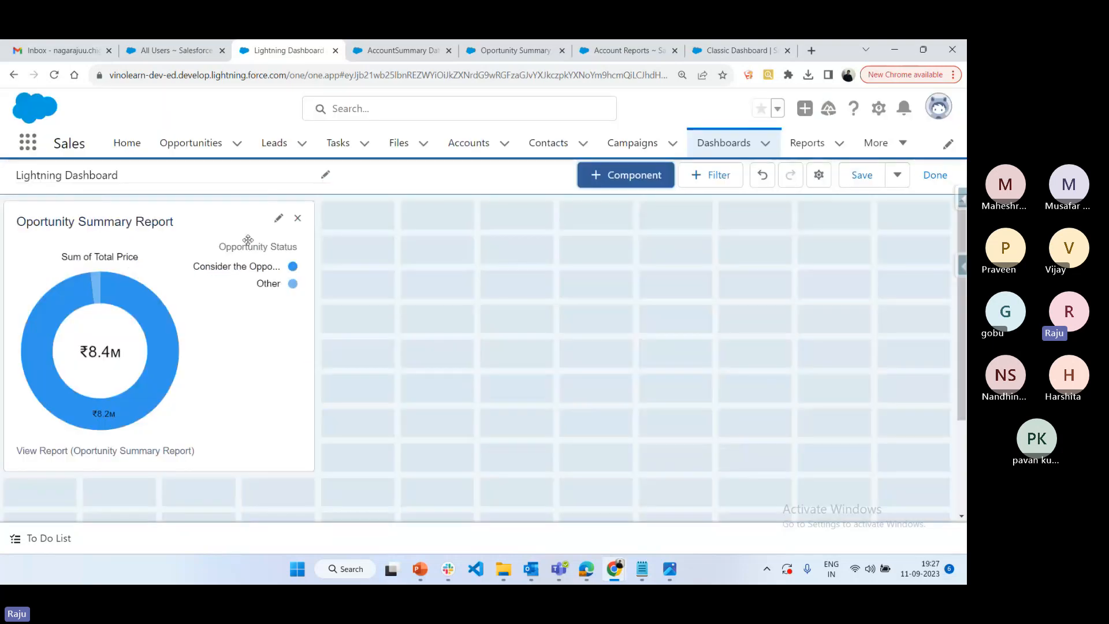
Edit the Oportunity Summary Report component to enable Show Percentages and update it
{"action": "left_click", "coordinate": [278, 218]}
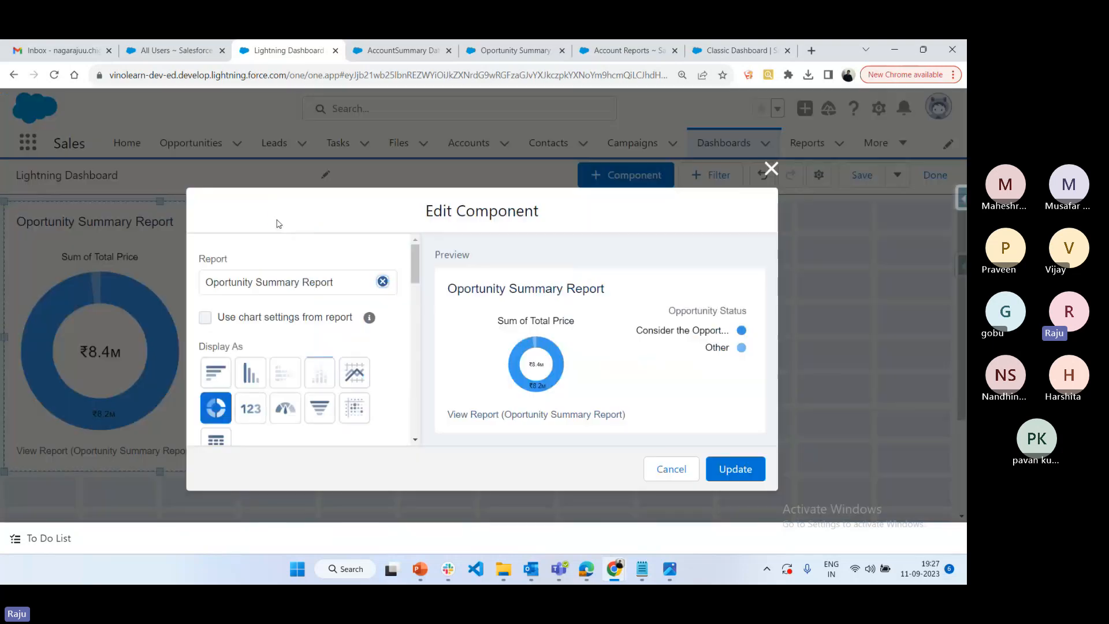
{"action": "scroll", "coordinate": [343, 367], "scroll_direction": "down", "scroll_amount": 2}
{"action": "scroll", "coordinate": [343, 367], "scroll_direction": "down", "scroll_amount": 4}
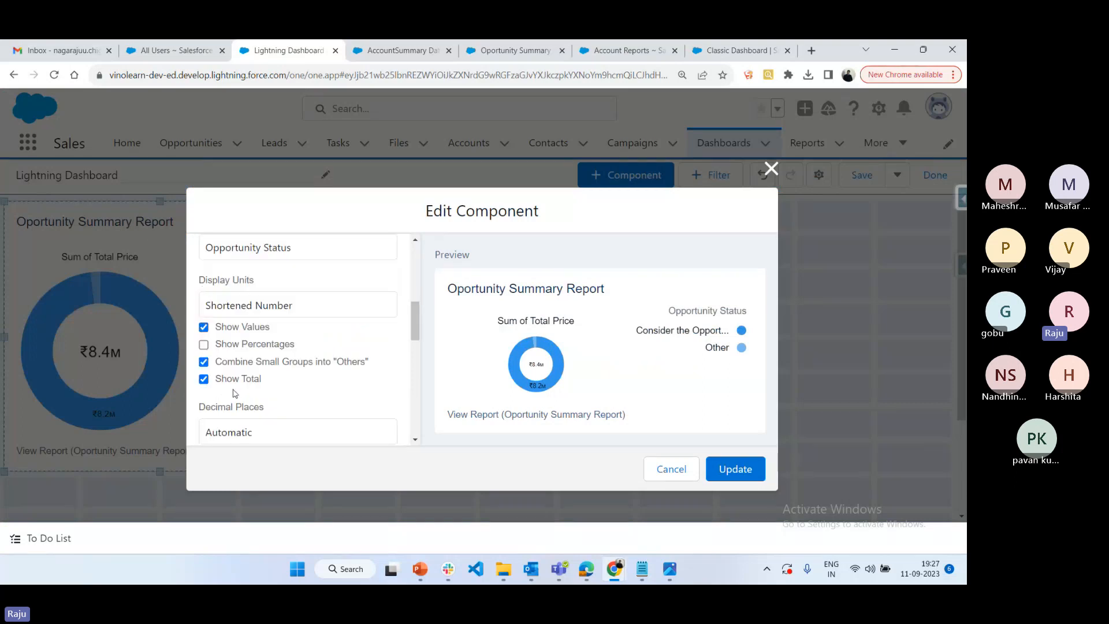
{"action": "scroll", "coordinate": [243, 398], "scroll_direction": "down", "scroll_amount": 3}
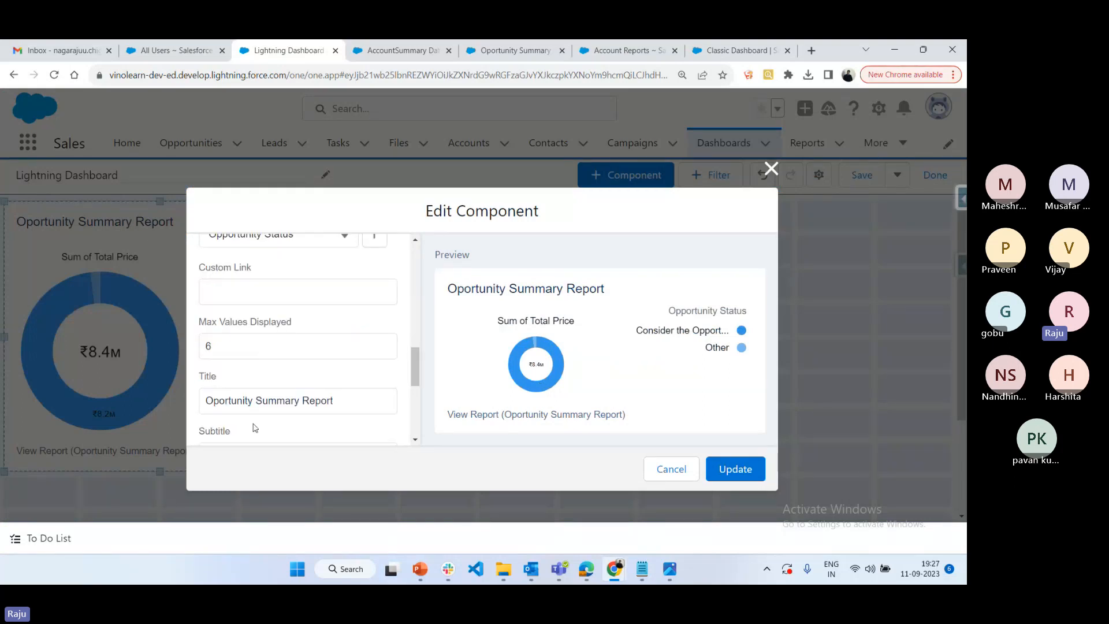
{"action": "scroll", "coordinate": [257, 425], "scroll_direction": "down", "scroll_amount": 4}
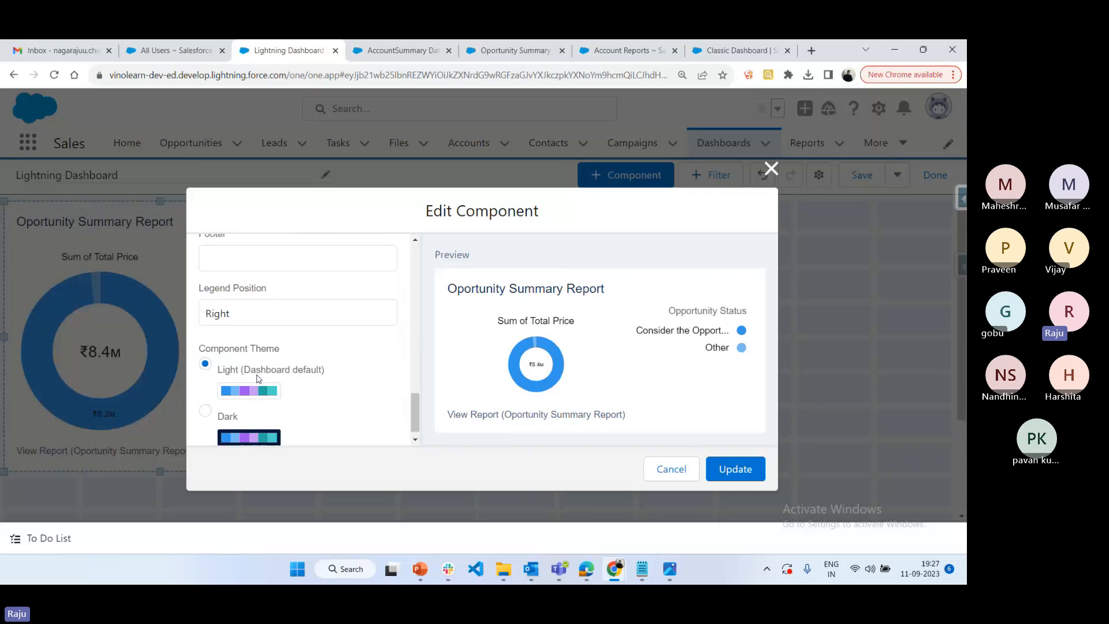
{"action": "scroll", "coordinate": [272, 346], "scroll_direction": "up", "scroll_amount": 10}
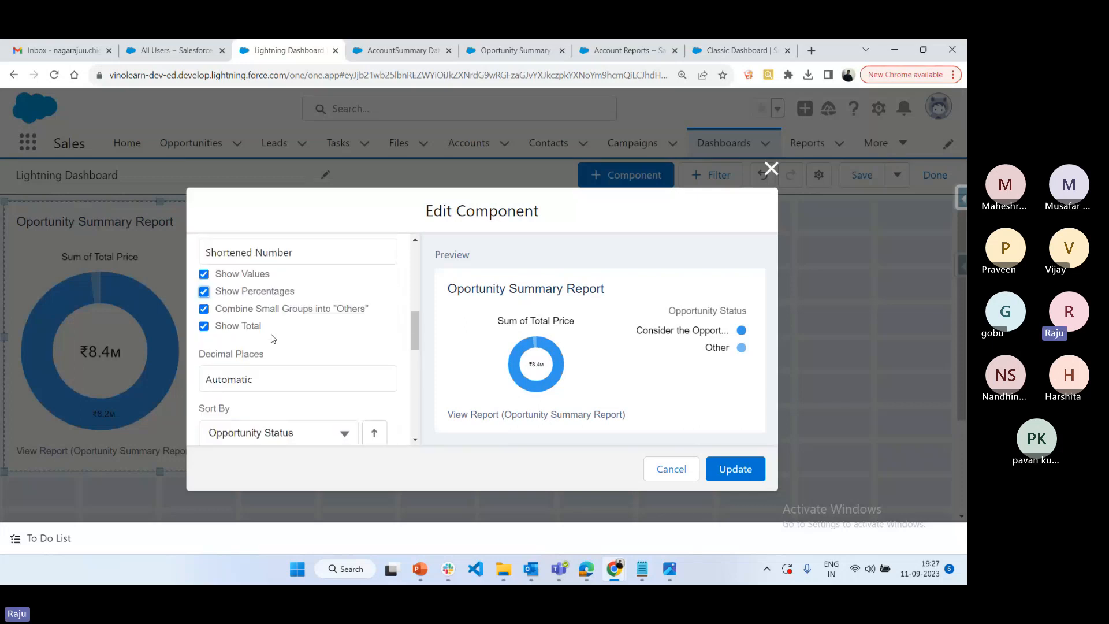
{"action": "left_click", "coordinate": [757, 474]}
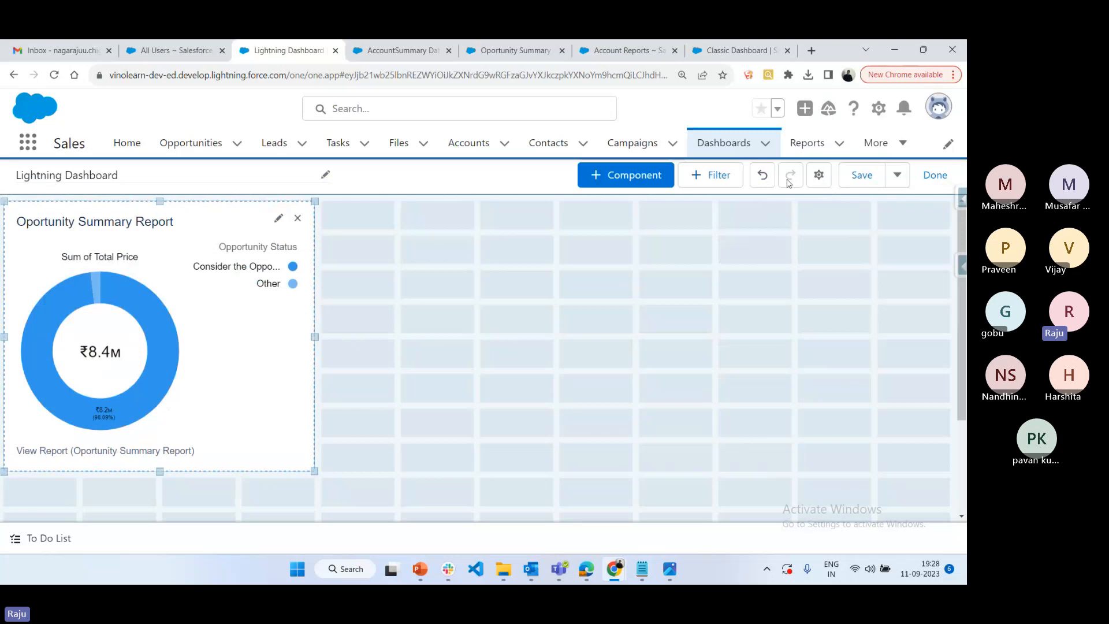
Save Lightning Dashboard and finish editing it
{"action": "left_click", "coordinate": [897, 174]}
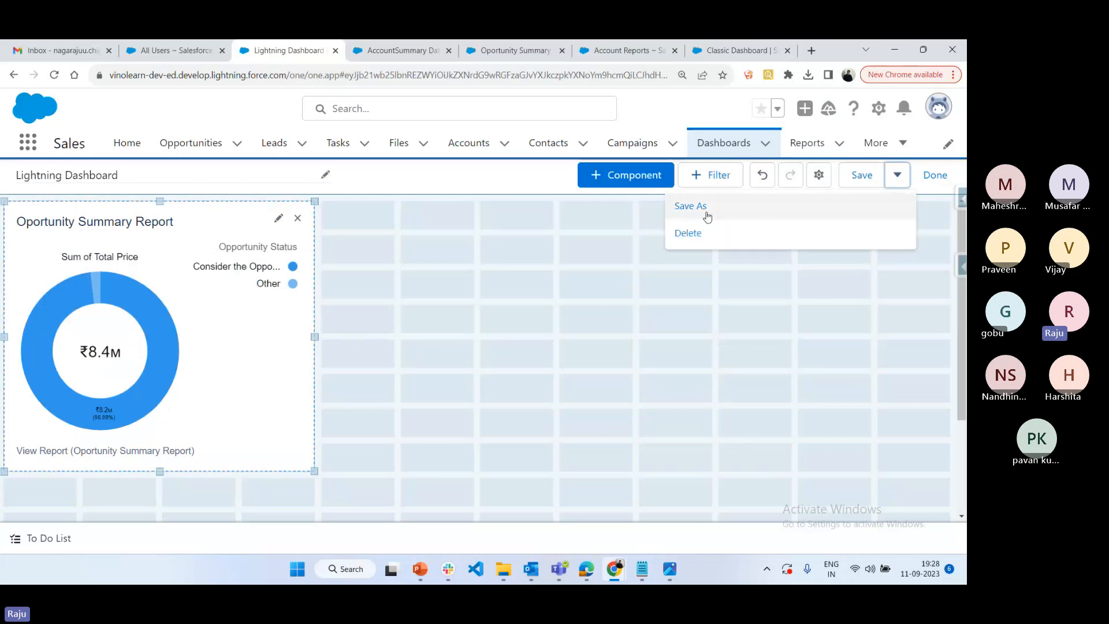
{"action": "left_click", "coordinate": [863, 176]}
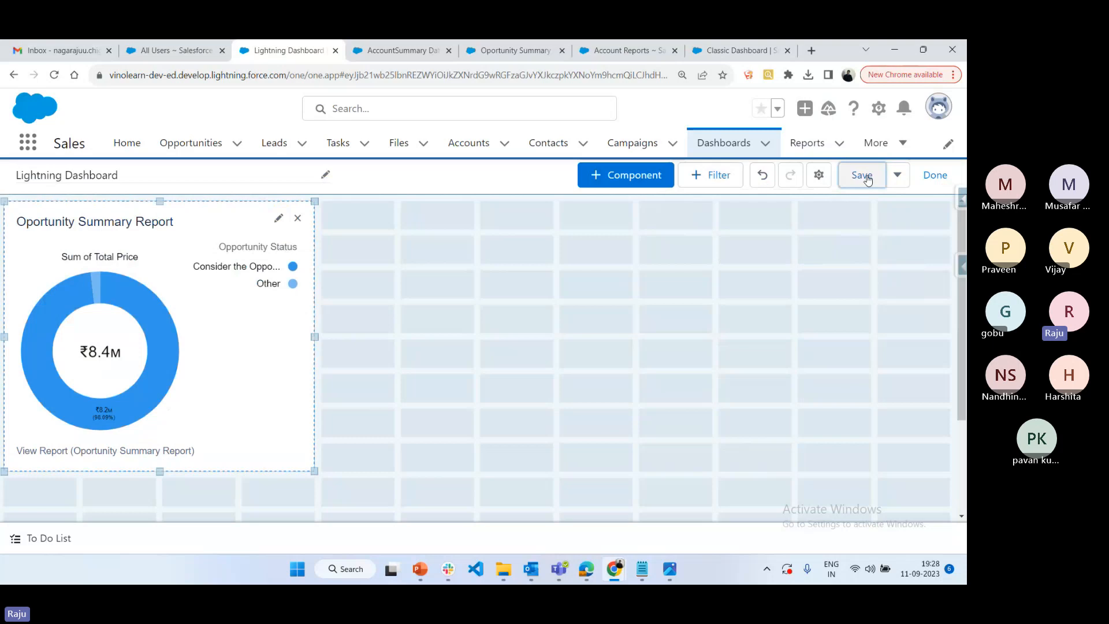
{"action": "left_click", "coordinate": [933, 176]}
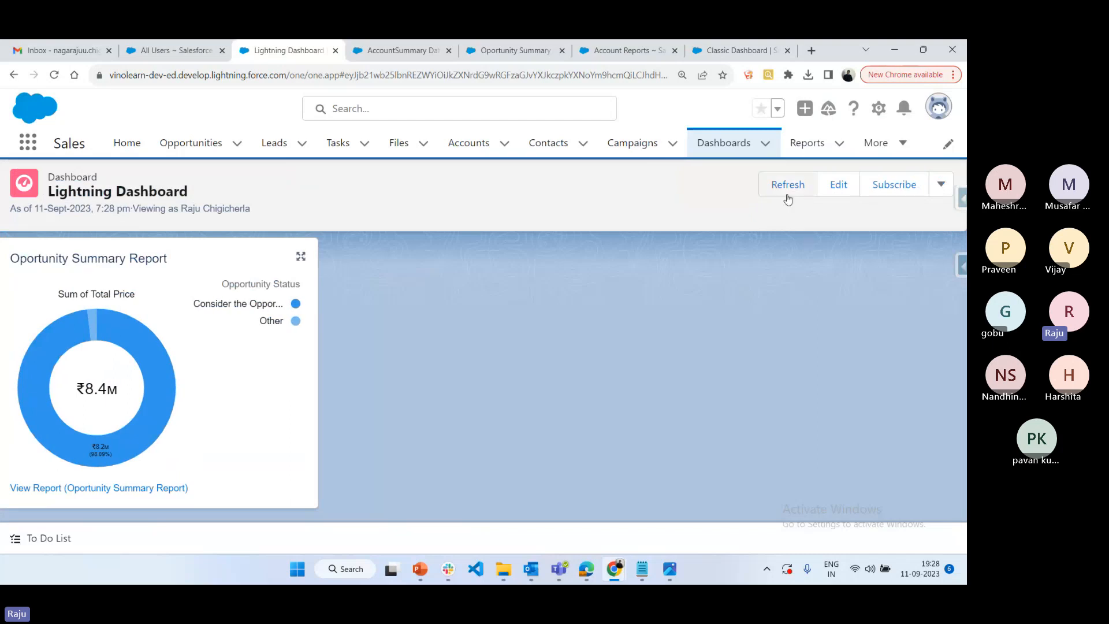
Review the dashboard's additional actions, and from the dashboards list look at the folder creation form without saving a folder
{"action": "left_click", "coordinate": [941, 185]}
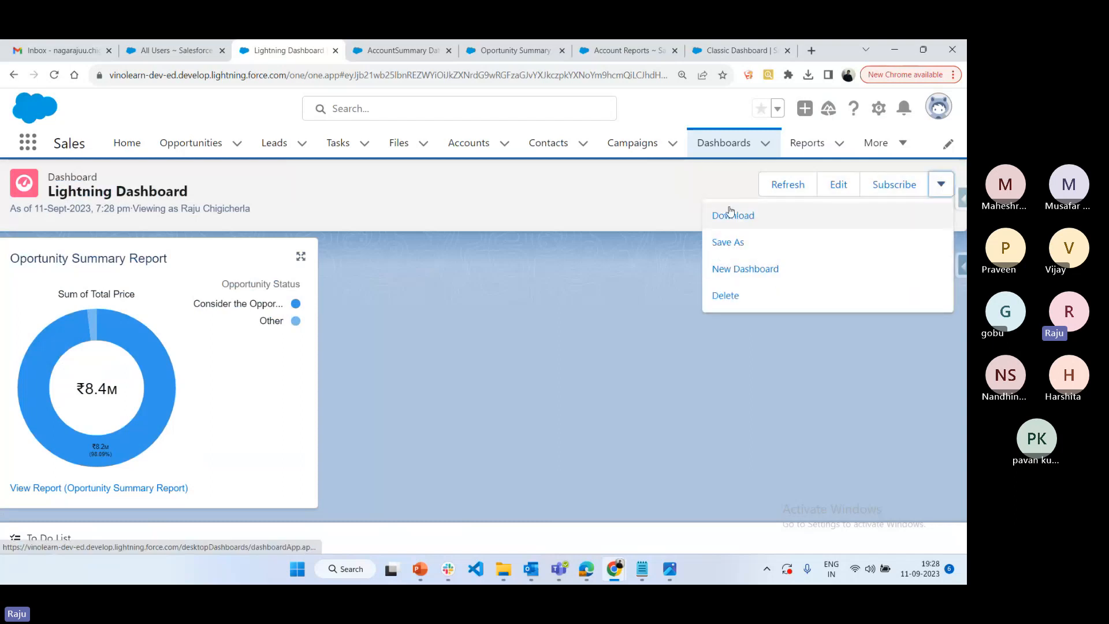
{"action": "left_click", "coordinate": [695, 369]}
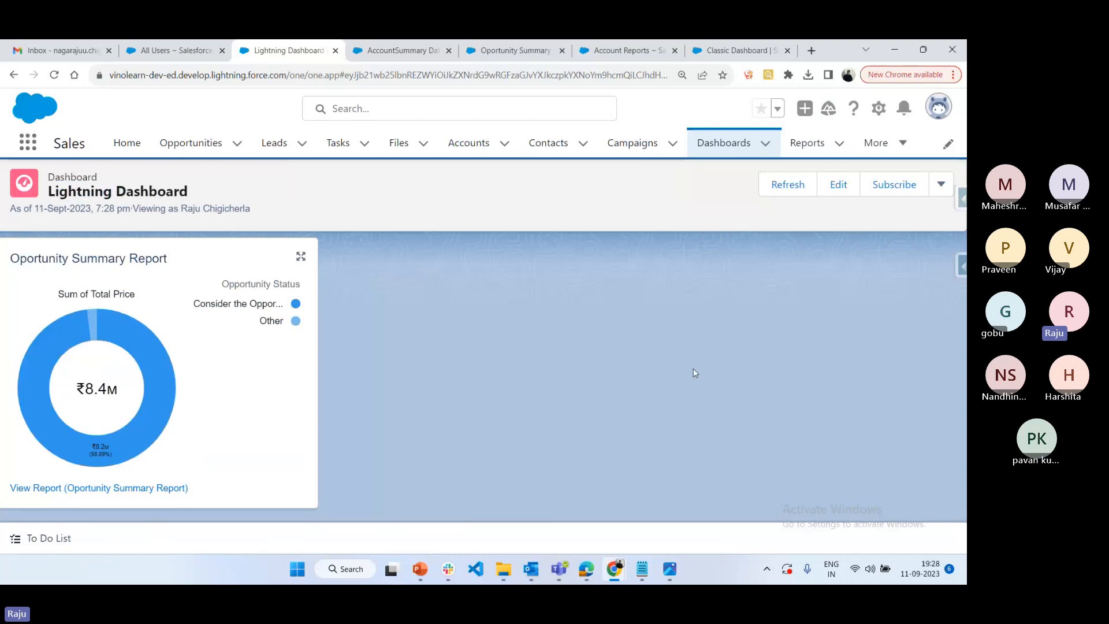
{"action": "left_click", "coordinate": [738, 148]}
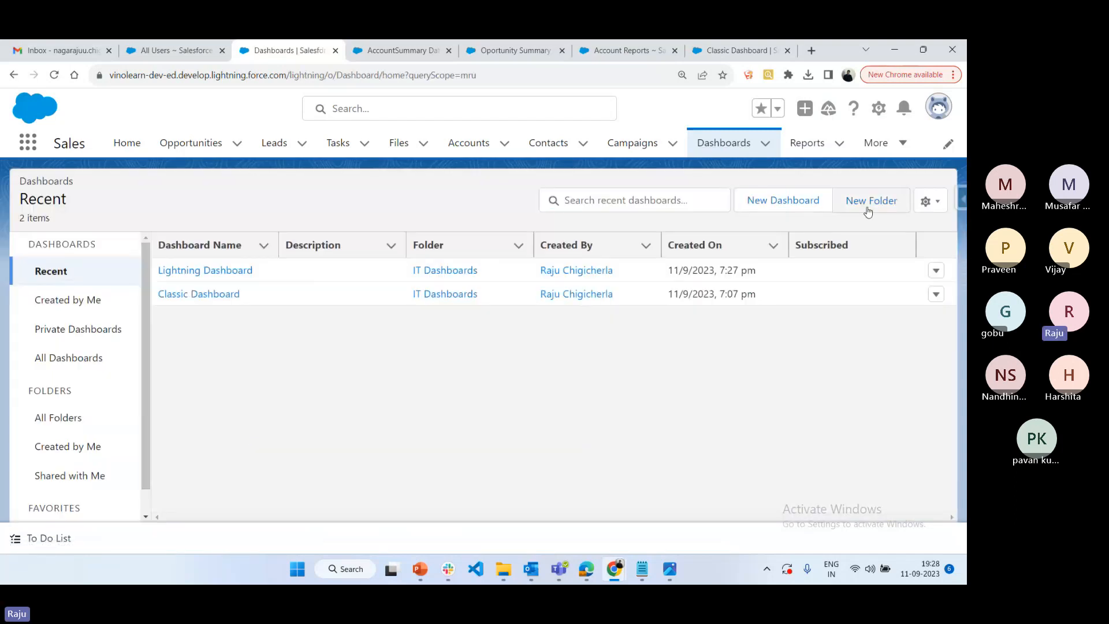
{"action": "left_click", "coordinate": [873, 204]}
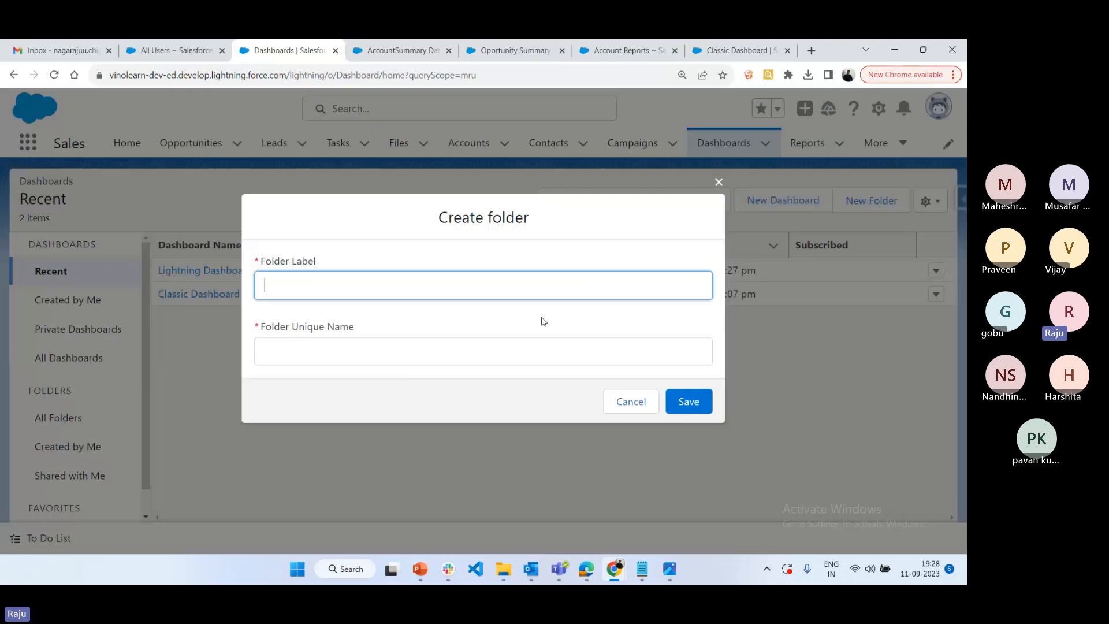
{"action": "left_click", "coordinate": [605, 407]}
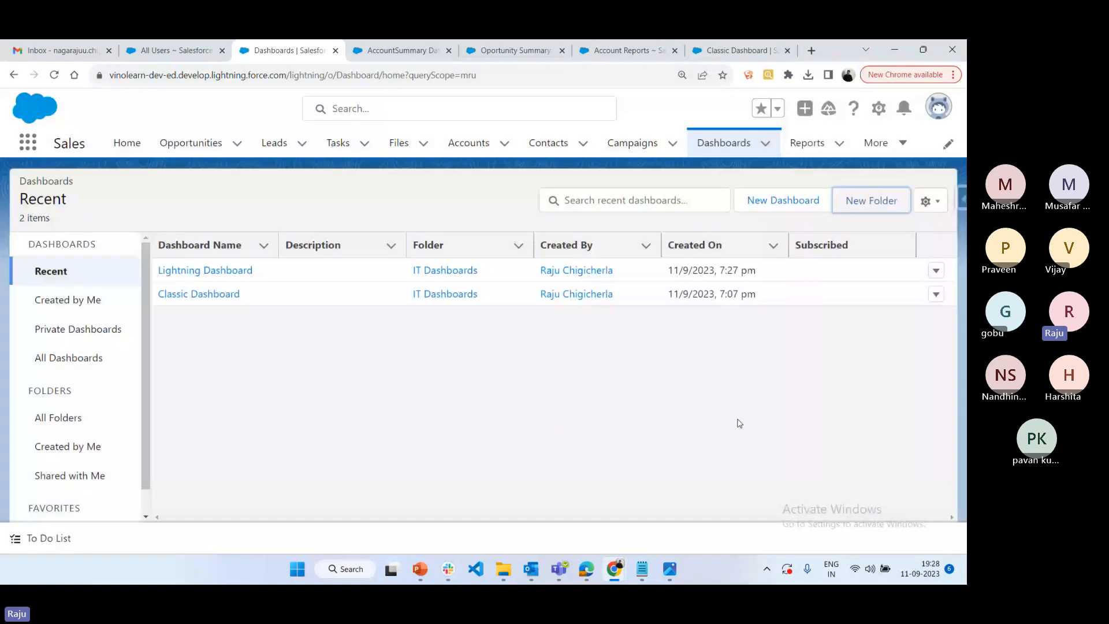
Switch to Edge, view Lightning Dashboard from the IT Dashboards folder in Classic, and return to Chrome
{"action": "left_click", "coordinate": [593, 570]}
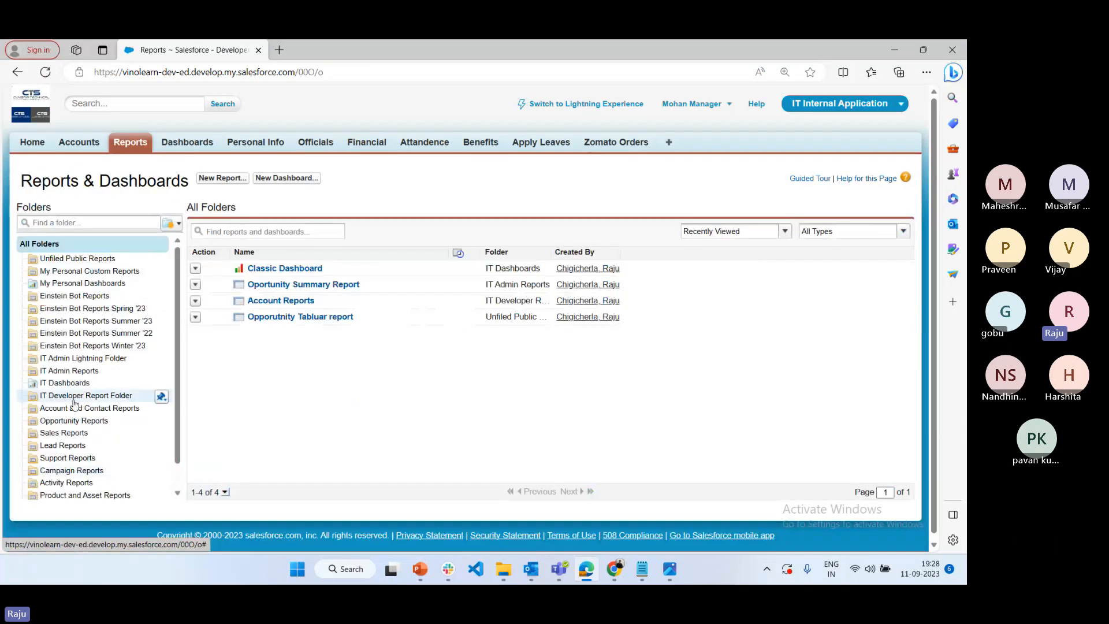
{"action": "left_click", "coordinate": [65, 383]}
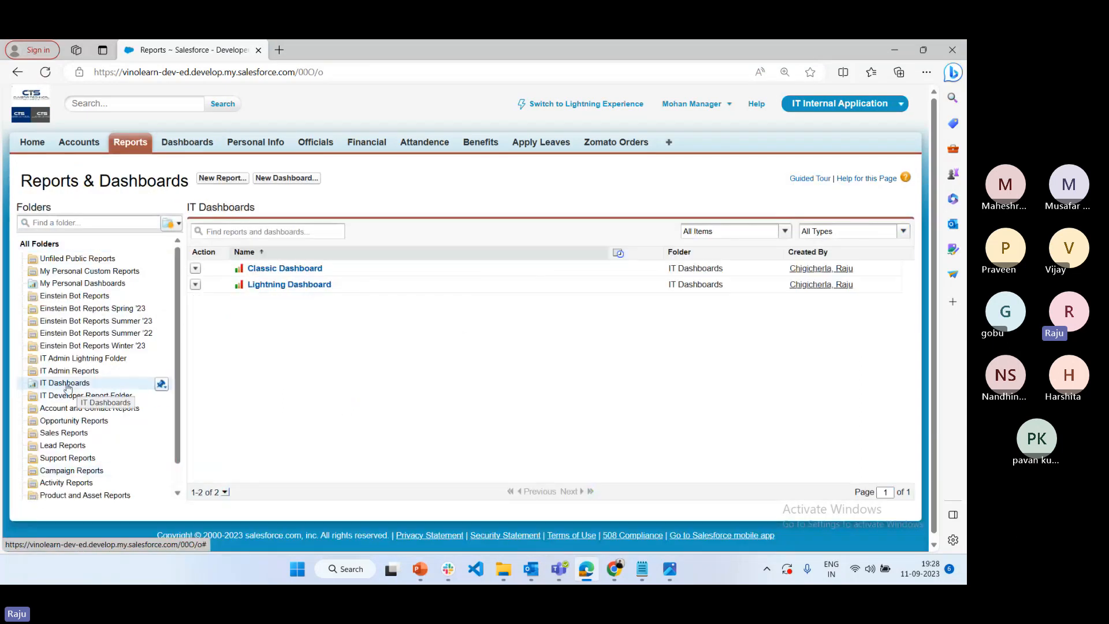
{"action": "left_click", "coordinate": [280, 286]}
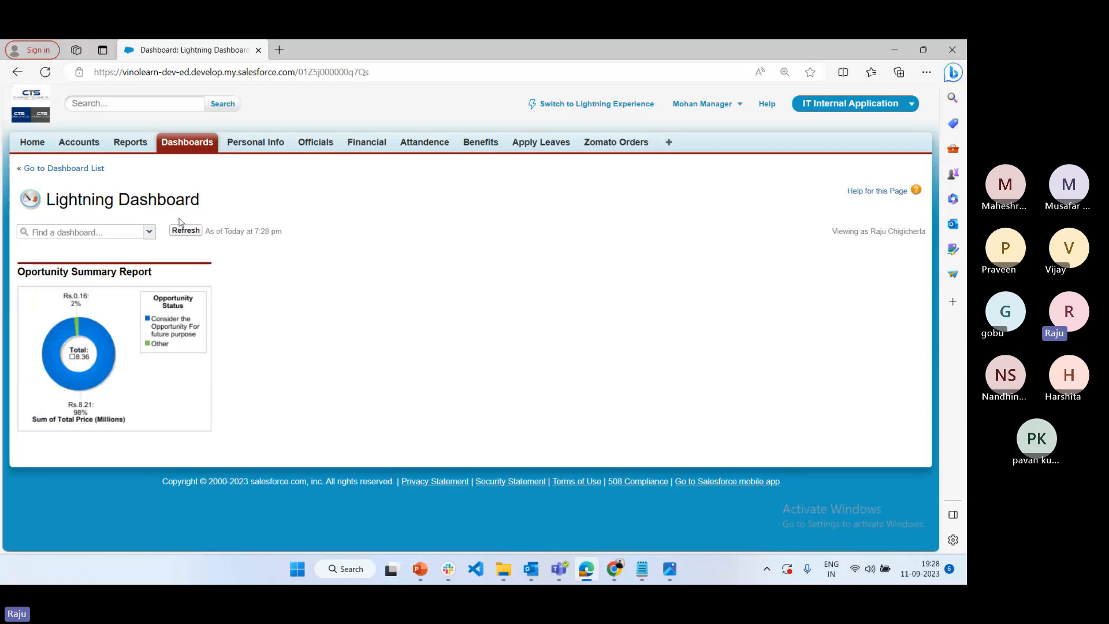
{"action": "left_click", "coordinate": [197, 144]}
{"action": "mouse_move", "coordinate": [613, 568]}
{"action": "left_click", "coordinate": [540, 540]}
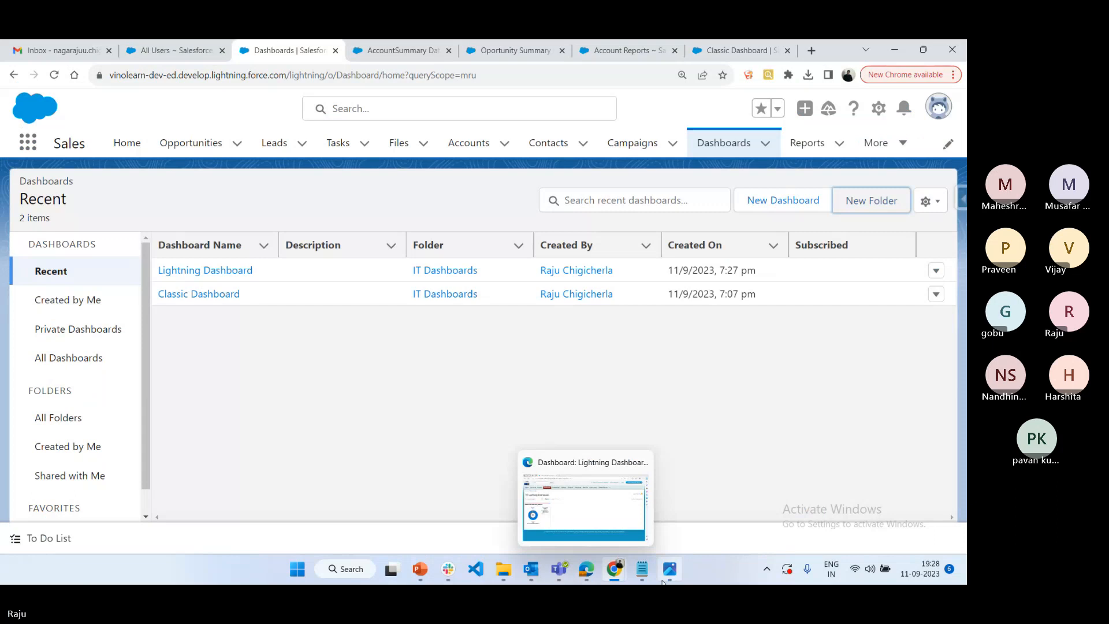
Switch to the Dashboards file in Notepad and add a "Notes:" heading underlined with "=====" below the navigation instructions
{"action": "left_click", "coordinate": [642, 569]}
{"action": "left_click", "coordinate": [53, 464]}
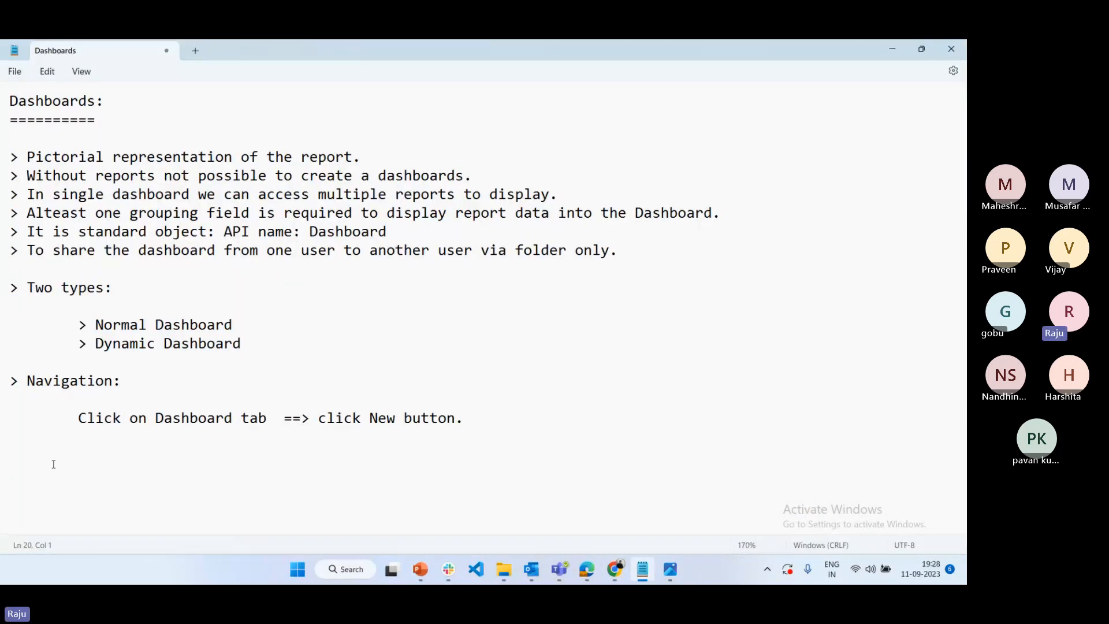
{"action": "left_click", "coordinate": [258, 338]}
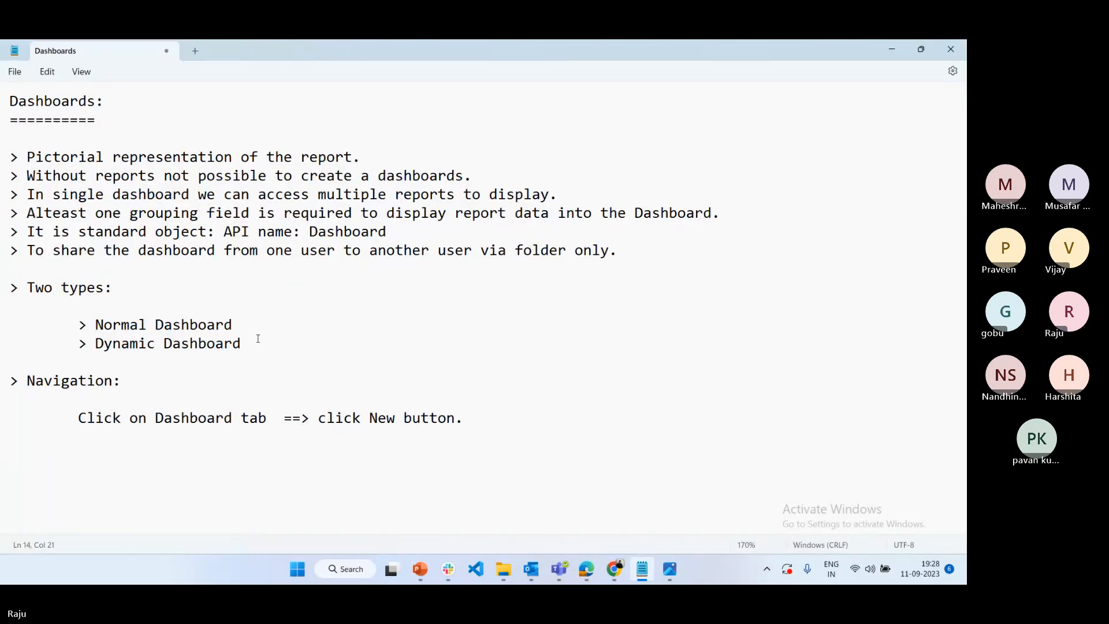
{"action": "left_click", "coordinate": [56, 471]}
{"action": "type", "text": ">"}
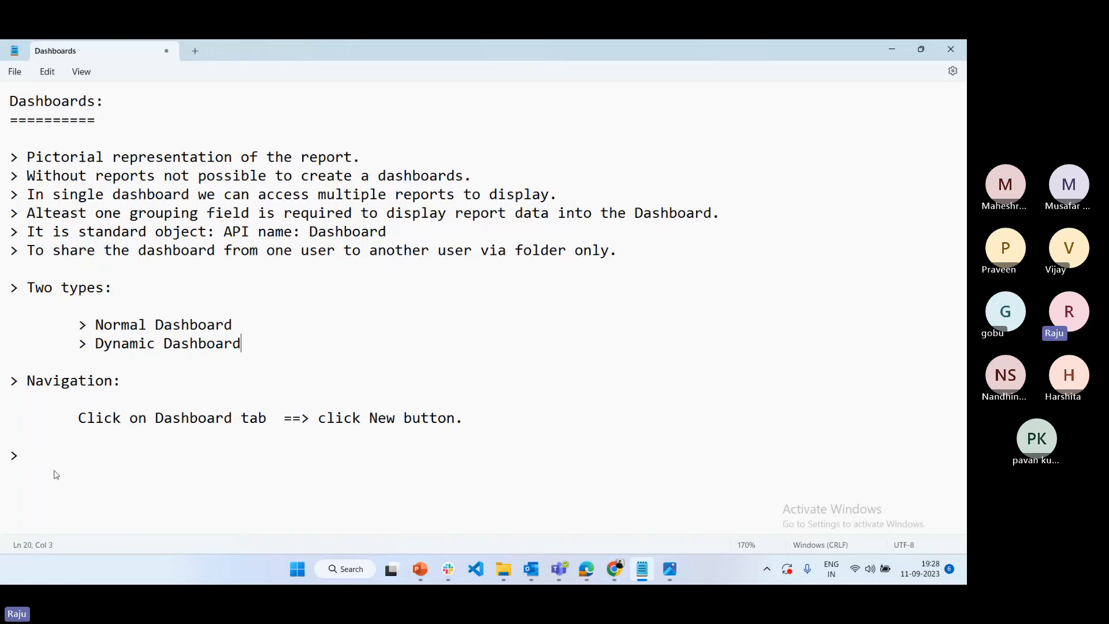
{"action": "type", "text": " Note"}
{"action": "key", "text": "BackSpace"}
{"action": "key", "text": "BackSpace"}
{"action": "key", "text": "BackSpace"}
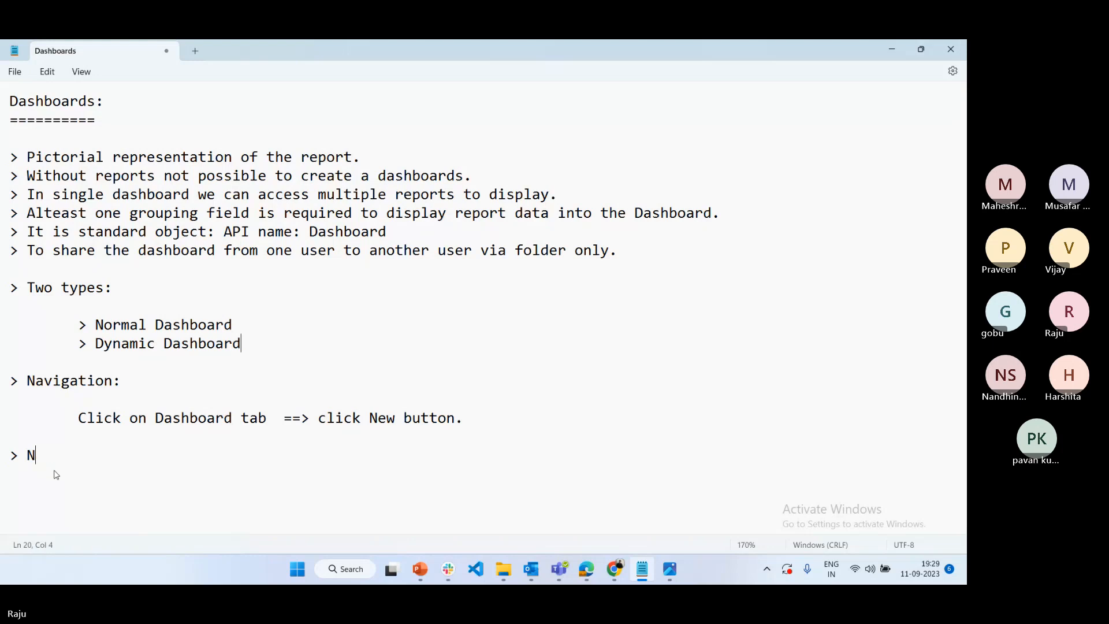
{"action": "key", "text": "BackSpace"}
{"action": "key", "text": "BackSpace"}
{"action": "key", "text": "BackSpace"}
{"action": "type", "text": "Notes:"}
{"action": "key", "text": "Return"}
{"action": "type", "text": "====="}
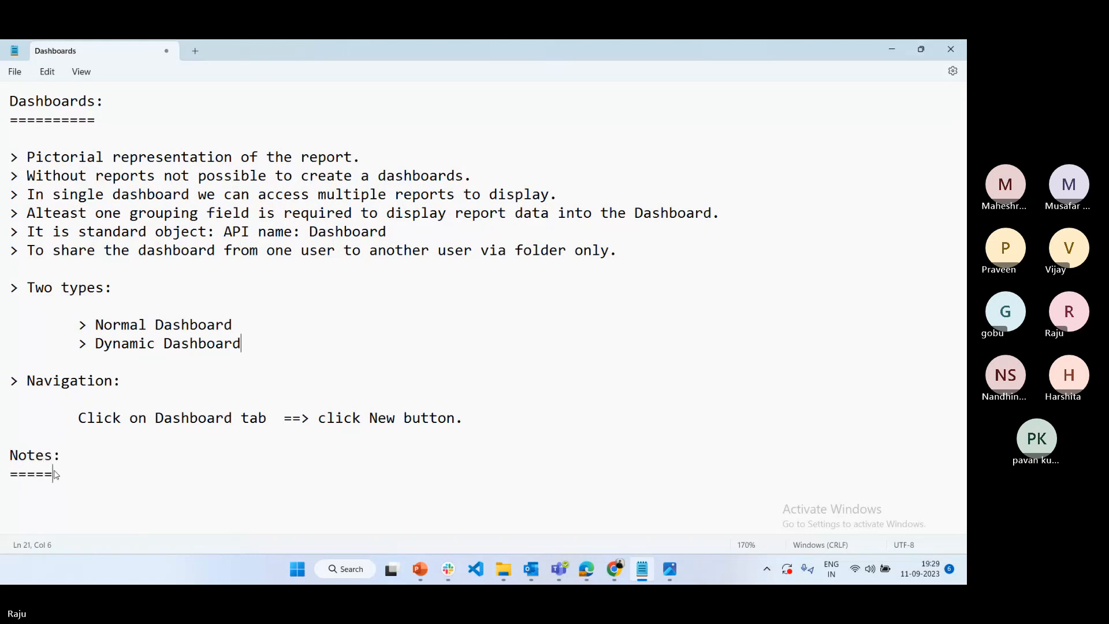
Add the line "> In lightning version:" directly below the underlined "Notes:" heading, followed by a blank line
{"action": "key", "text": "Return"}
{"action": "key", "text": "Return"}
{"action": "key", "text": "Return"}
{"action": "key", "text": "Return"}
{"action": "key", "text": "Return"}
{"action": "key", "text": "Return"}
{"action": "key", "text": "Return"}
{"action": "key", "text": "Return"}
{"action": "key", "text": "Return"}
{"action": "key", "text": "Return"}
{"action": "key", "text": "Return"}
{"action": "key", "text": "Return"}
{"action": "key", "text": "Return"}
{"action": "key", "text": "Return"}
{"action": "key", "text": "Return"}
{"action": "key", "text": "Return"}
{"action": "key", "text": "Return"}
{"action": "key", "text": "Return"}
{"action": "key", "text": "Return"}
{"action": "key", "text": "Return"}
{"action": "key", "text": "Return"}
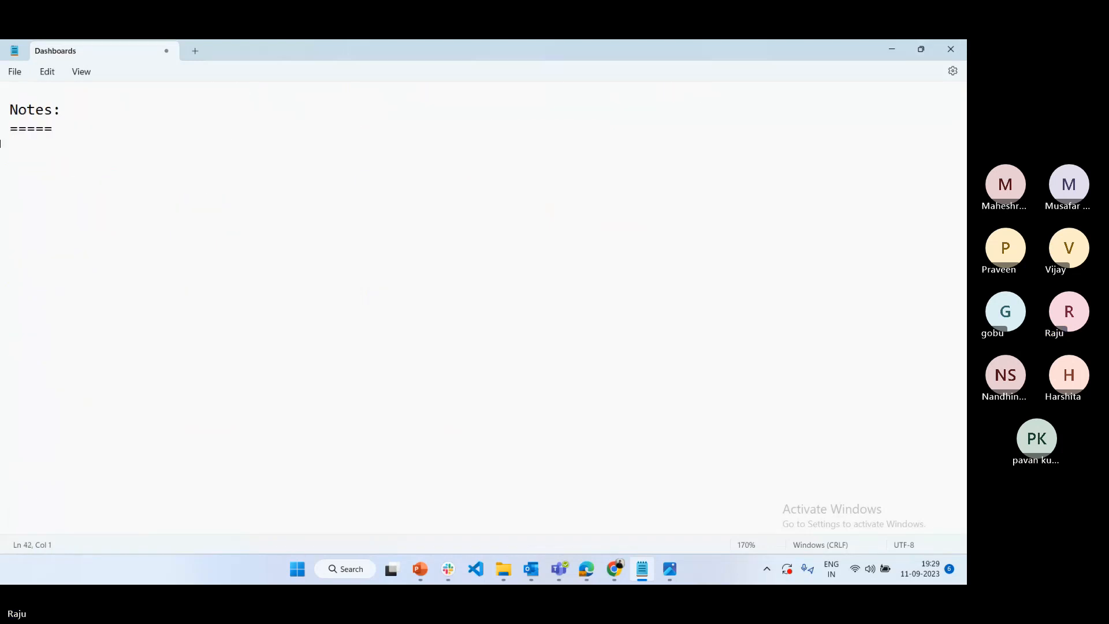
{"action": "left_click", "coordinate": [41, 155]}
{"action": "type", "text": "> In "}
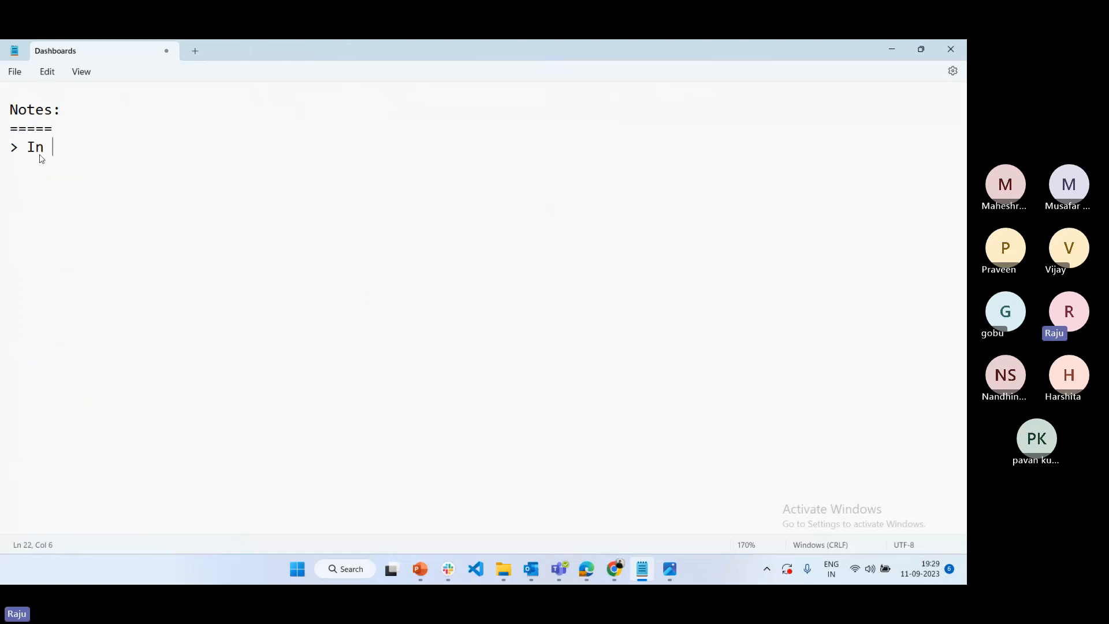
{"action": "type", "text": "lightning vers"}
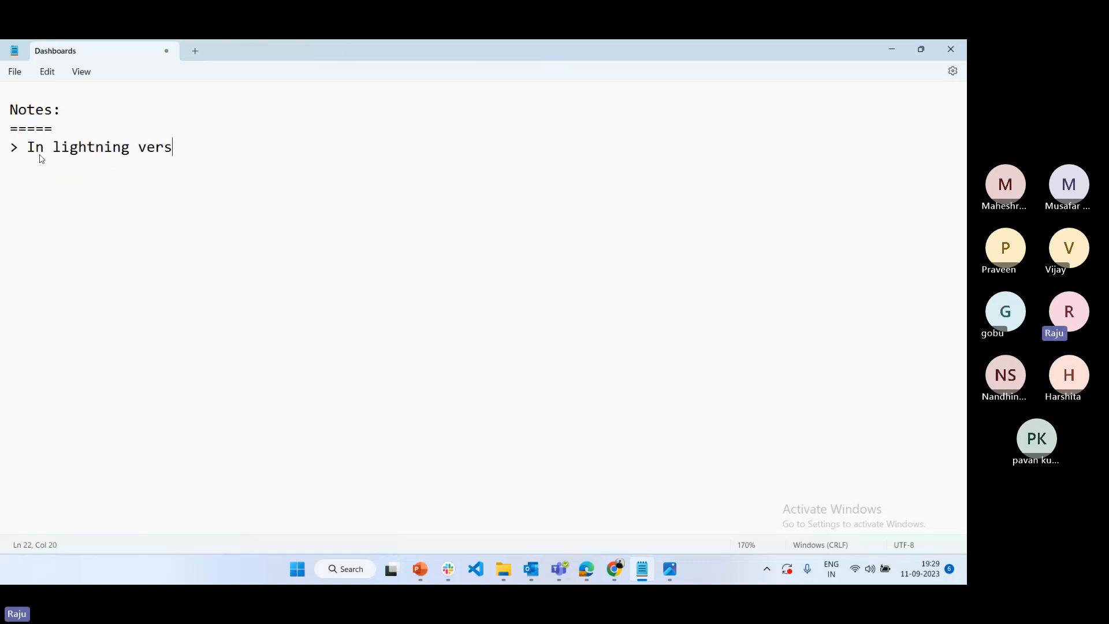
{"action": "type", "text": "ion:"}
{"action": "key", "text": "Return"}
{"action": "key", "text": "Return"}
Add the indented point "> We can download Dashboard component." under the lightning version line
{"action": "key", "text": "Tab"}
{"action": "type", "text": ">"}
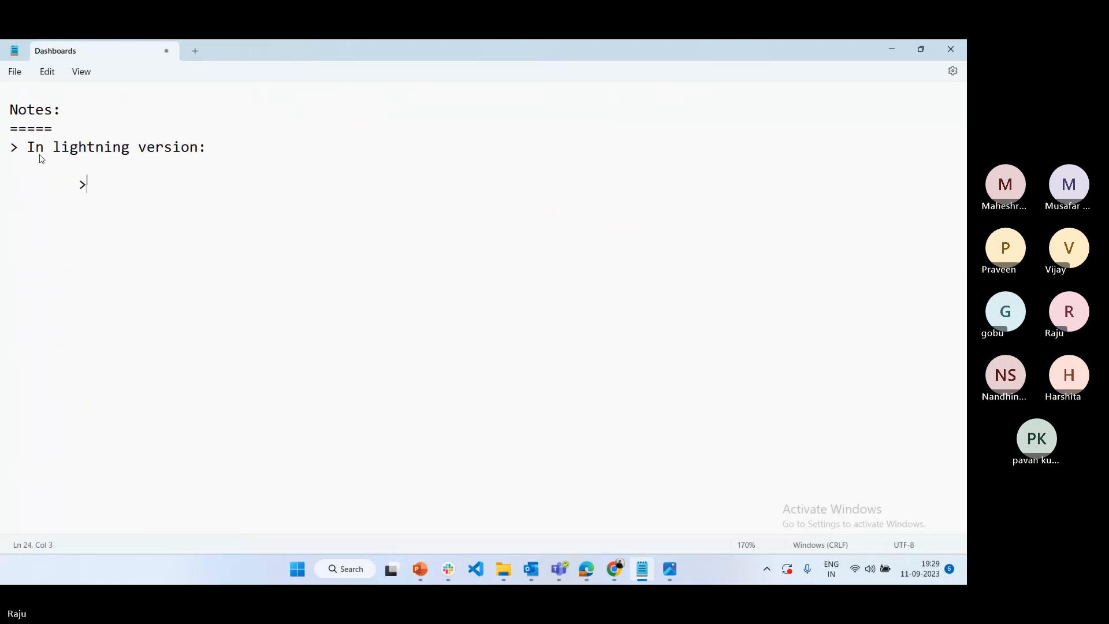
{"action": "type", "text": " We can "}
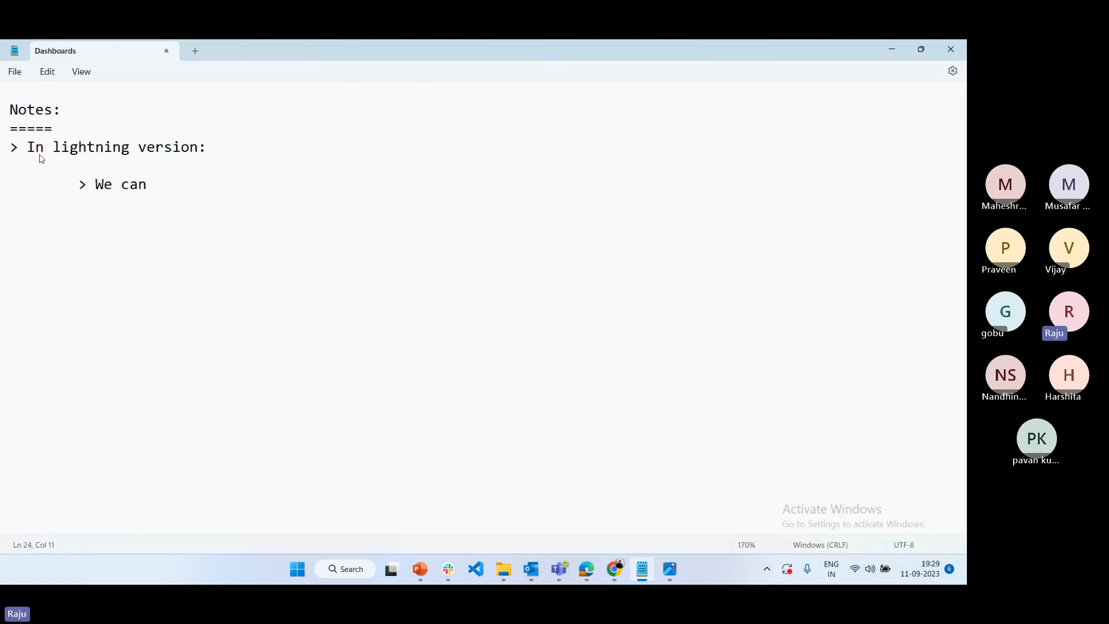
{"action": "type", "text": "download Da"}
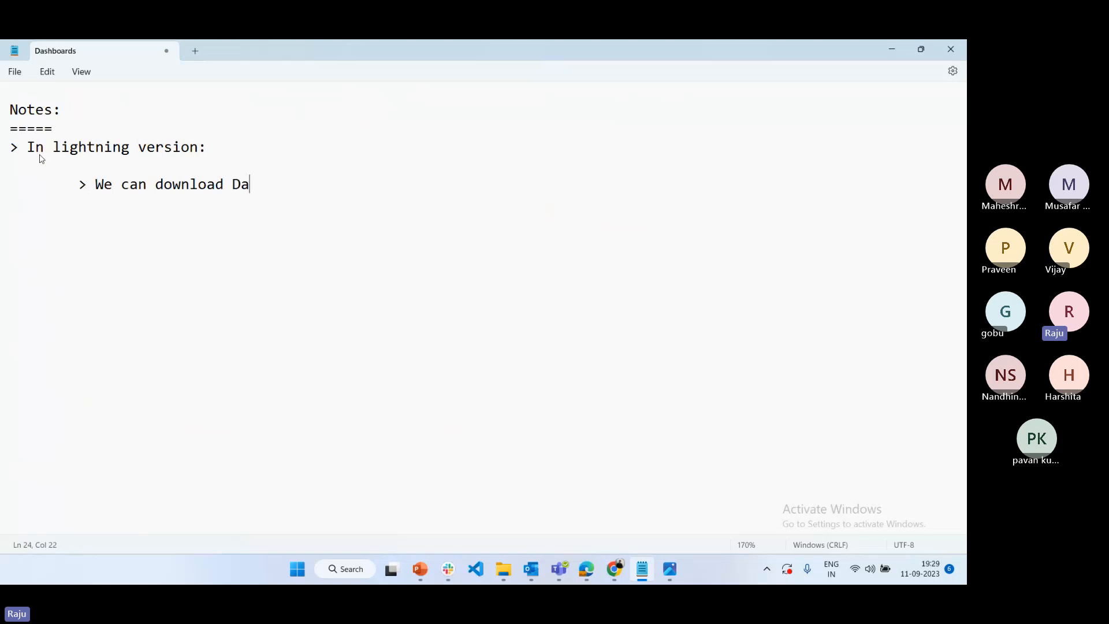
{"action": "type", "text": "shboard compo"}
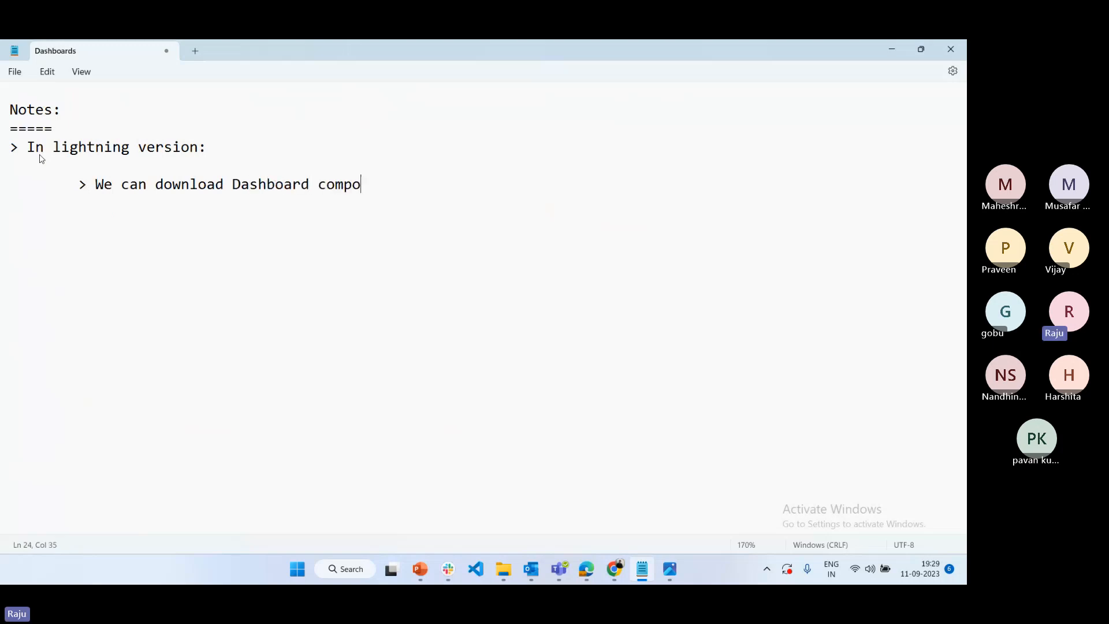
{"action": "type", "text": "nent."}
Add a second indented point reading "> We can move the component position."
{"action": "key", "text": "Return"}
{"action": "key", "text": "Tab"}
{"action": "type", "text": "> We can "}
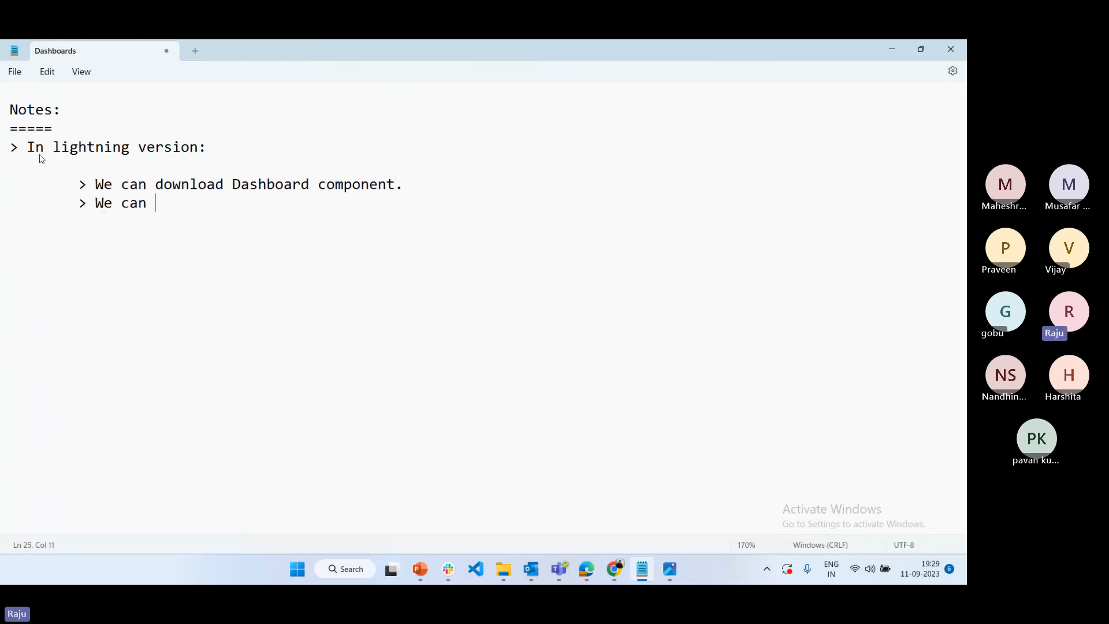
{"action": "type", "text": "mo"}
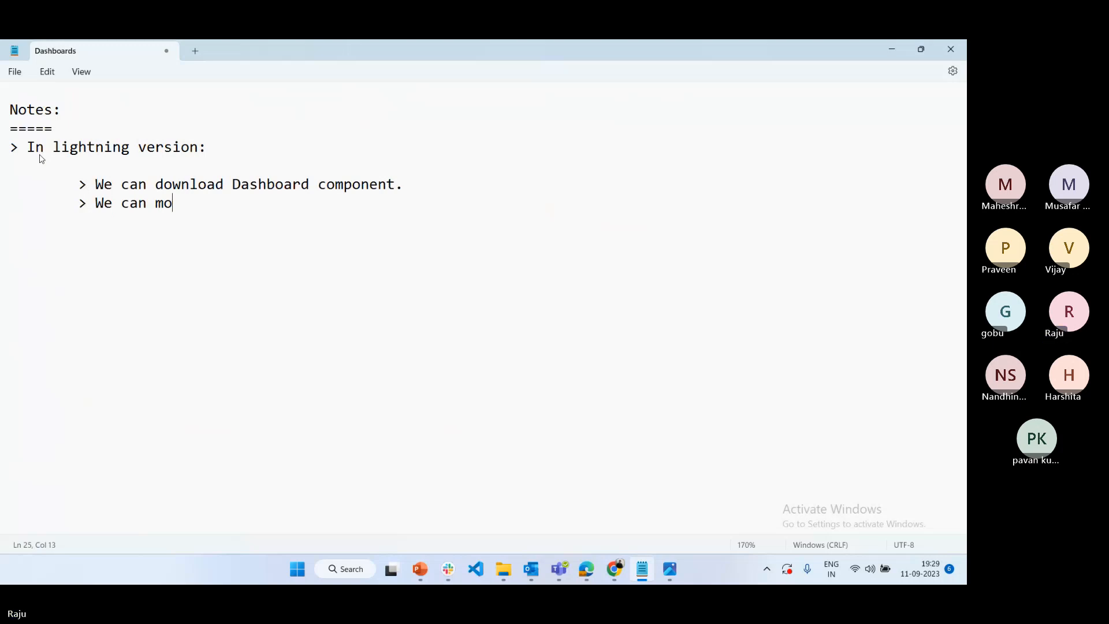
{"action": "type", "text": "ve the component position."}
Add a third indented point reading "> We can see the report details in Dashboard component which report we can access."
{"action": "key", "text": "Return"}
{"action": "key", "text": "Tab"}
{"action": "type", "text": "> We ca"}
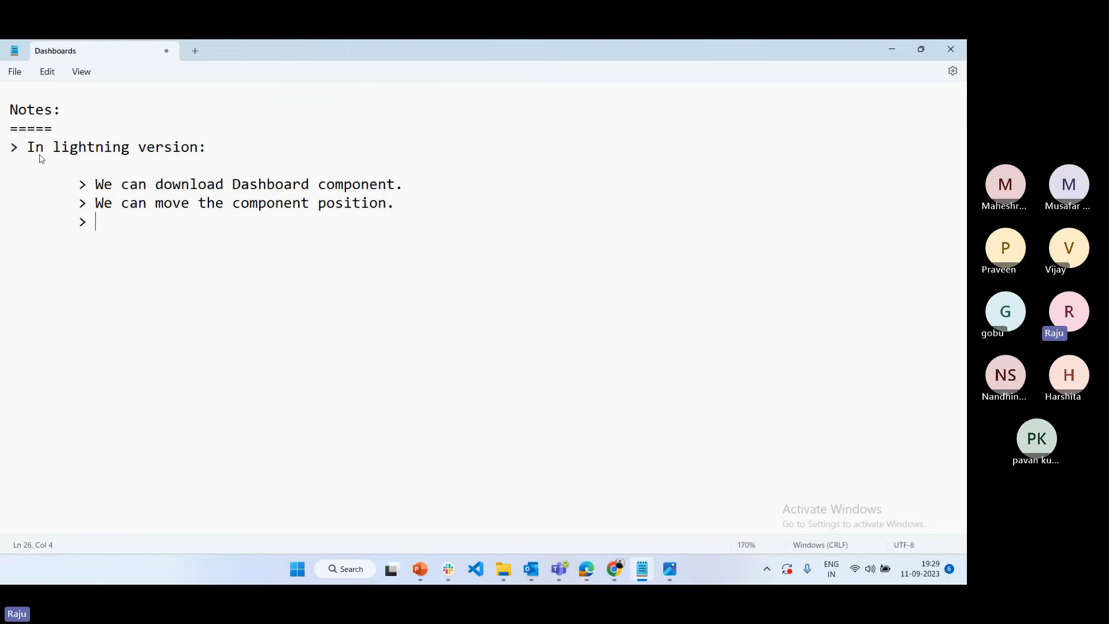
{"action": "type", "text": "n see the repirt"}
{"action": "key", "text": "BackSpace"}
{"action": "key", "text": "BackSpace"}
{"action": "key", "text": "BackSpace"}
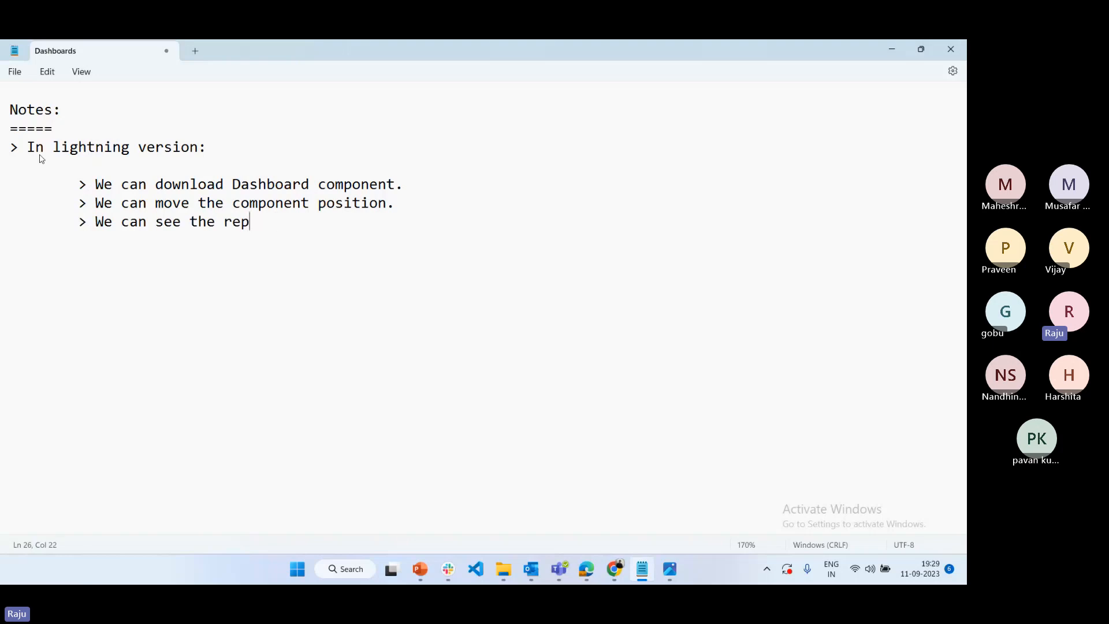
{"action": "type", "text": "ort detai"}
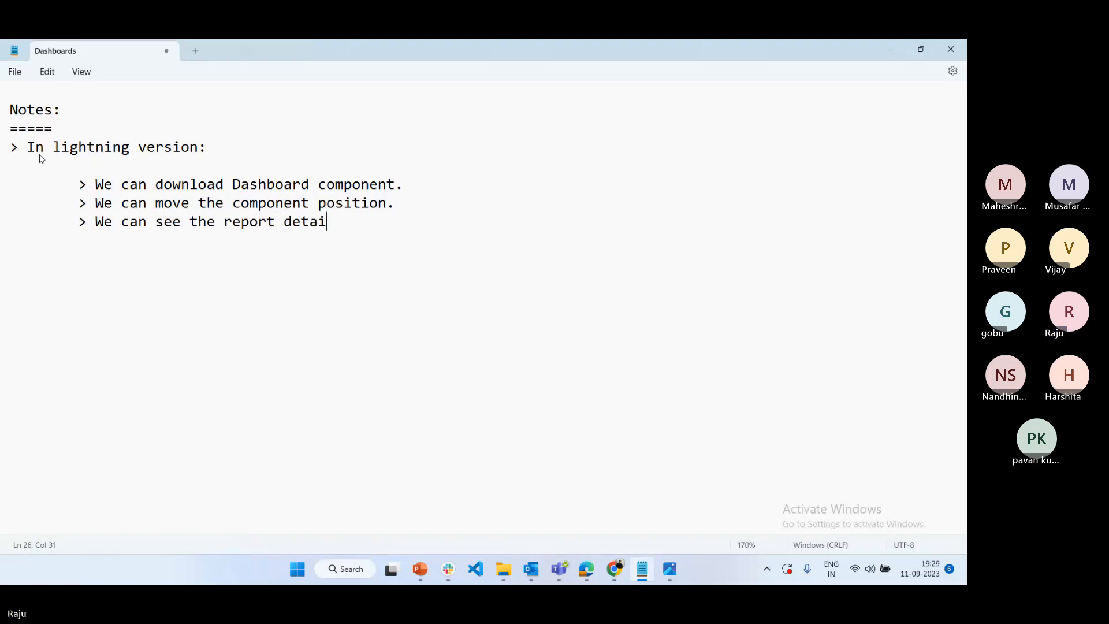
{"action": "type", "text": "ls in D"}
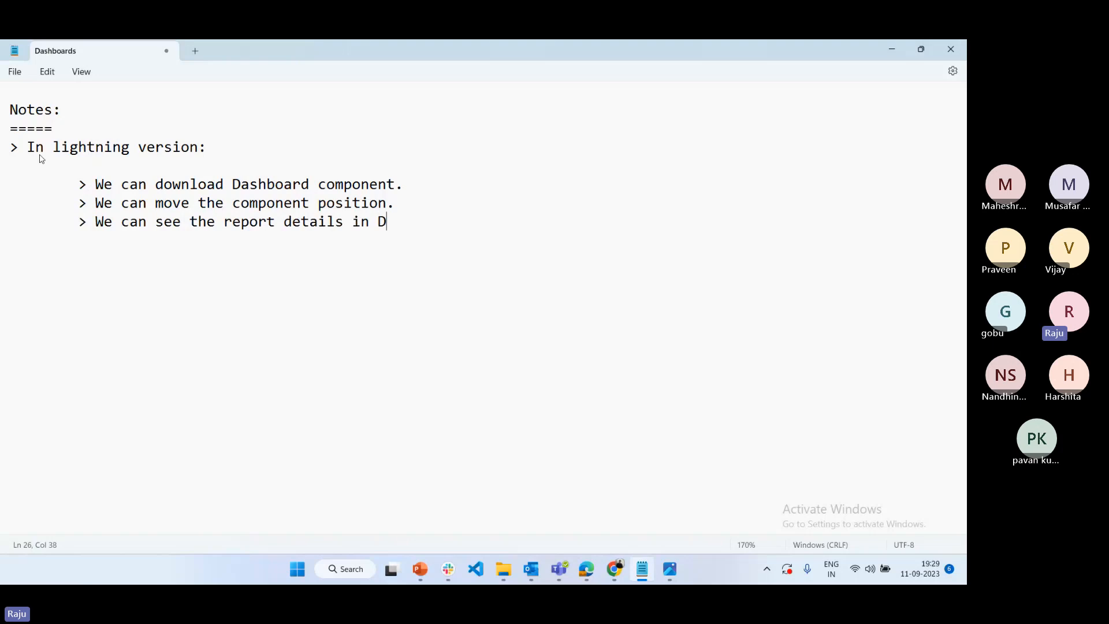
{"action": "type", "text": "ashboard comnpo"}
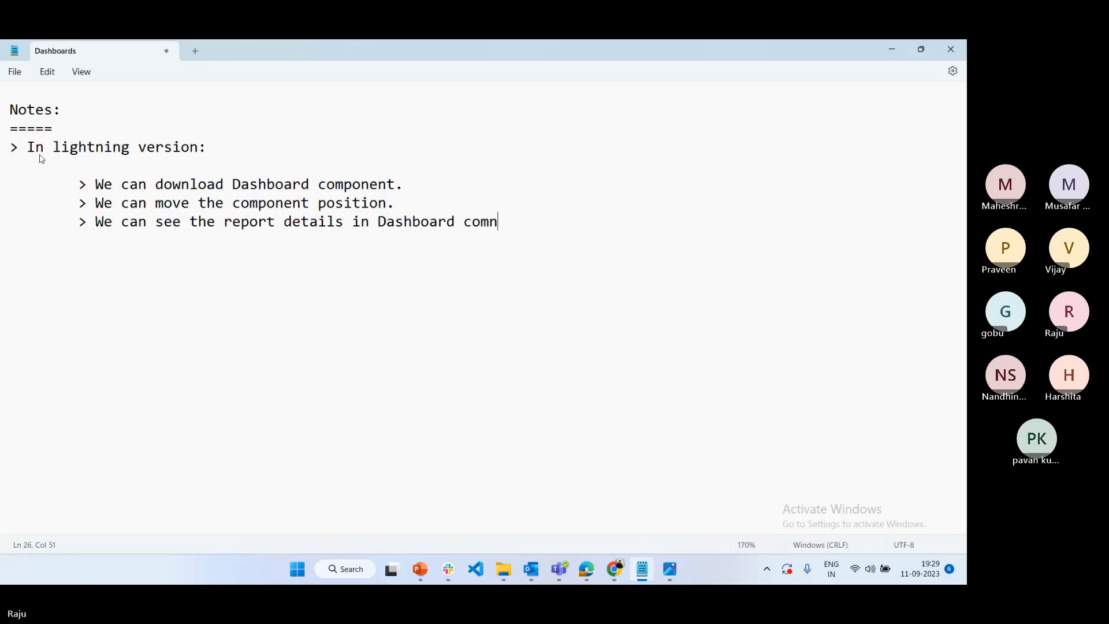
{"action": "key", "text": "BackSpace"}
{"action": "key", "text": "BackSpace"}
{"action": "key", "text": "BackSpace"}
{"action": "type", "text": "ponent which"}
{"action": "type", "text": " report"}
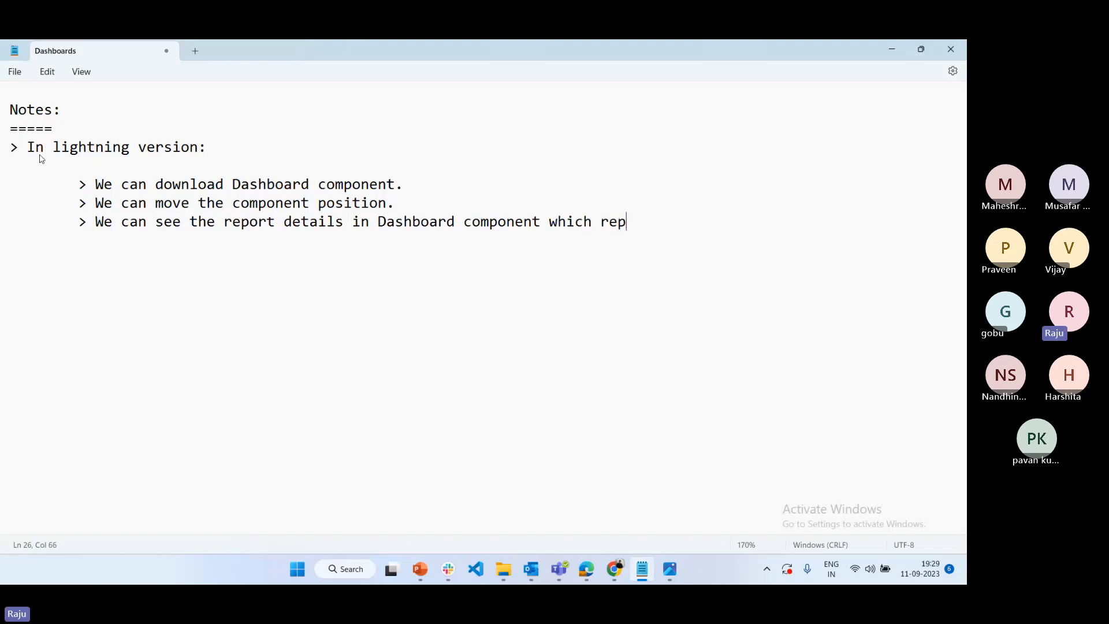
{"action": "type", "text": " we can access"}
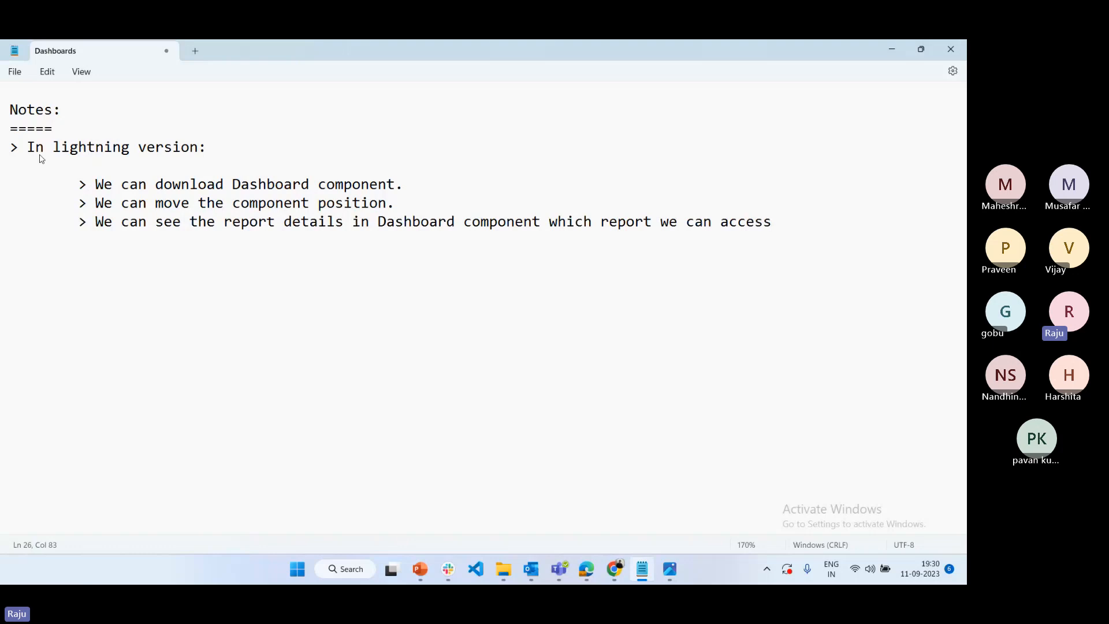
{"action": "type", "text": "."}
Add a fourth indented point reading "> We can expnad dashboard component as Full screen mode."
{"action": "key", "text": "Return"}
{"action": "type", "text": "> We can expnad d"}
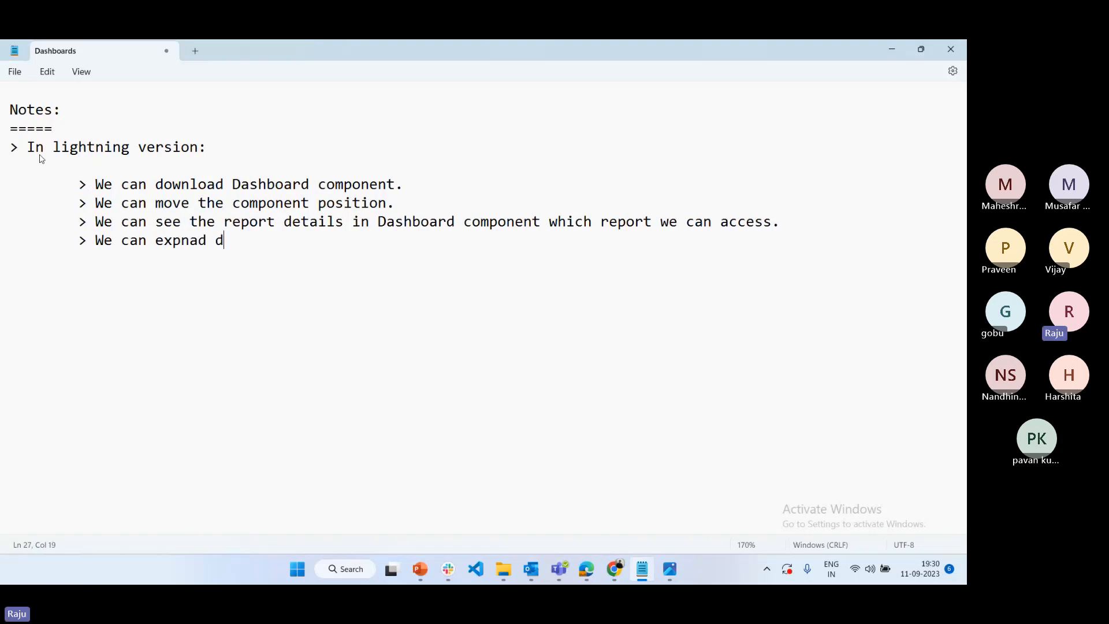
{"action": "type", "text": "ashboard c"}
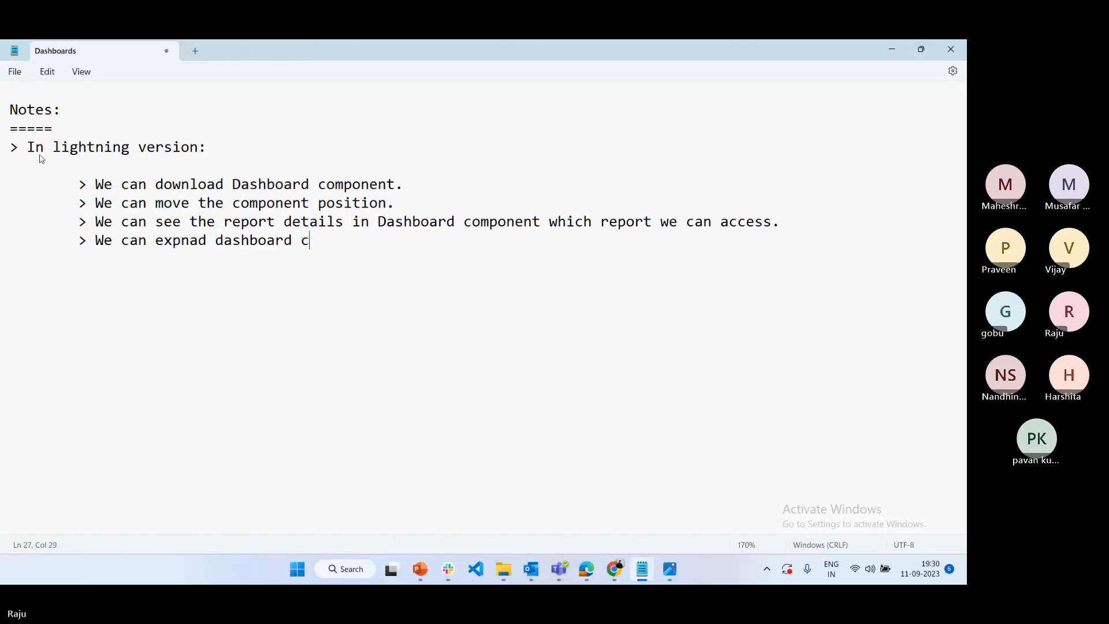
{"action": "type", "text": "omponenty"}
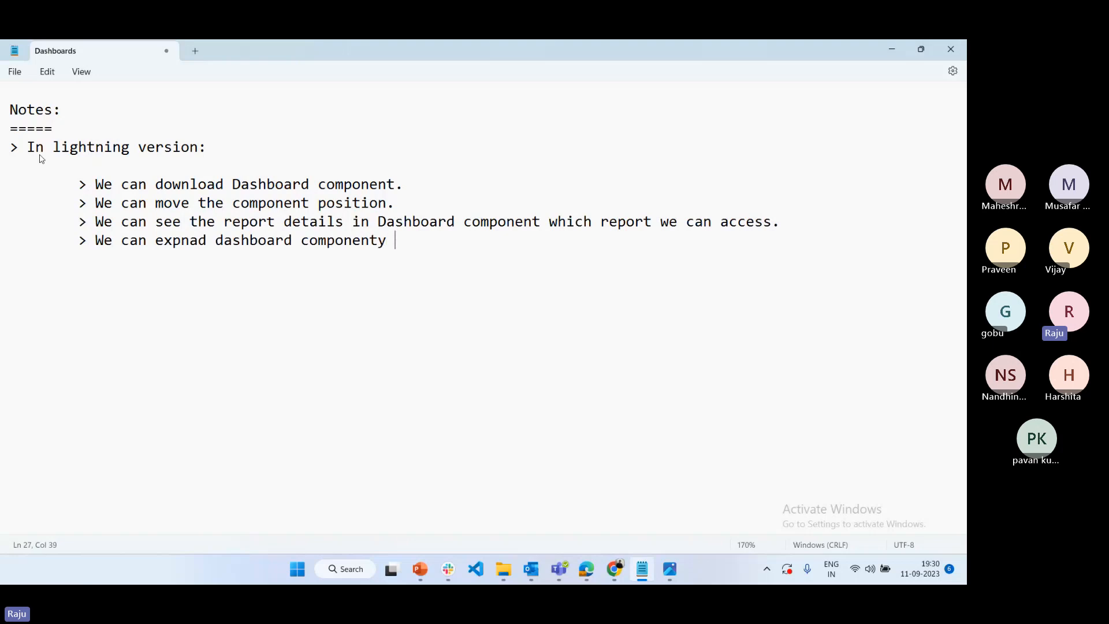
{"action": "key", "text": "BackSpace"}
{"action": "key", "text": "BackSpace"}
{"action": "type", "text": "as Full screen mpode"}
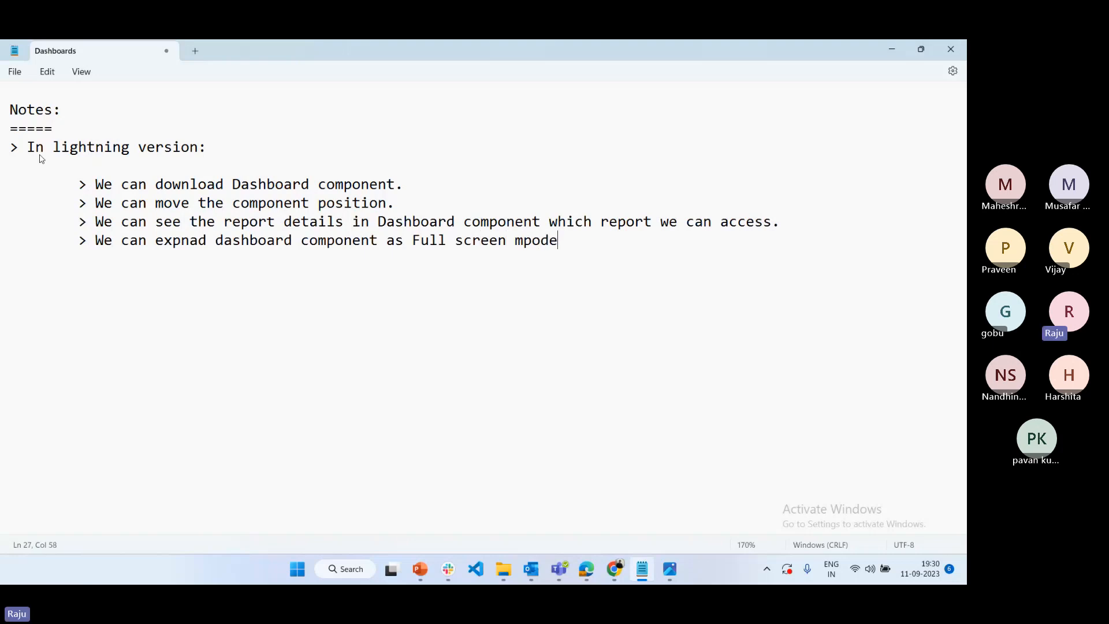
{"action": "key", "text": "BackSpace"}
{"action": "key", "text": "BackSpace"}
{"action": "key", "text": "BackSpace"}
{"action": "key", "text": "BackSpace"}
{"action": "type", "text": "ode."}
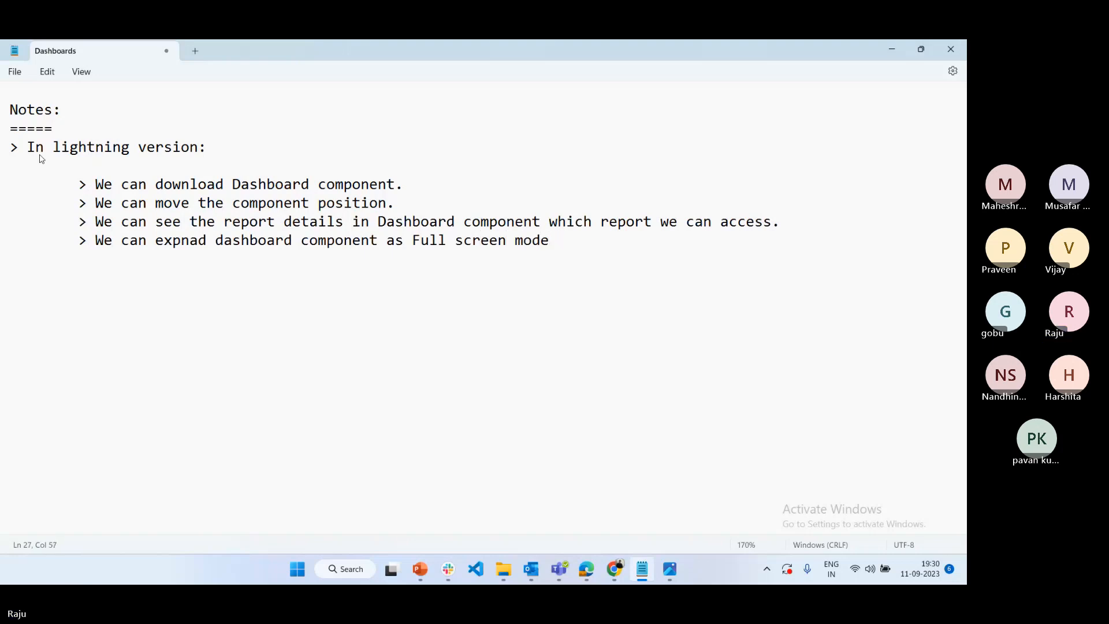
Add a fifth indented point reading "> Compare the Classic Lightning Dashboards are visible rich look format."
{"action": "key", "text": "Return"}
{"action": "key", "text": "Tab"}
{"action": "type", "text": ">"}
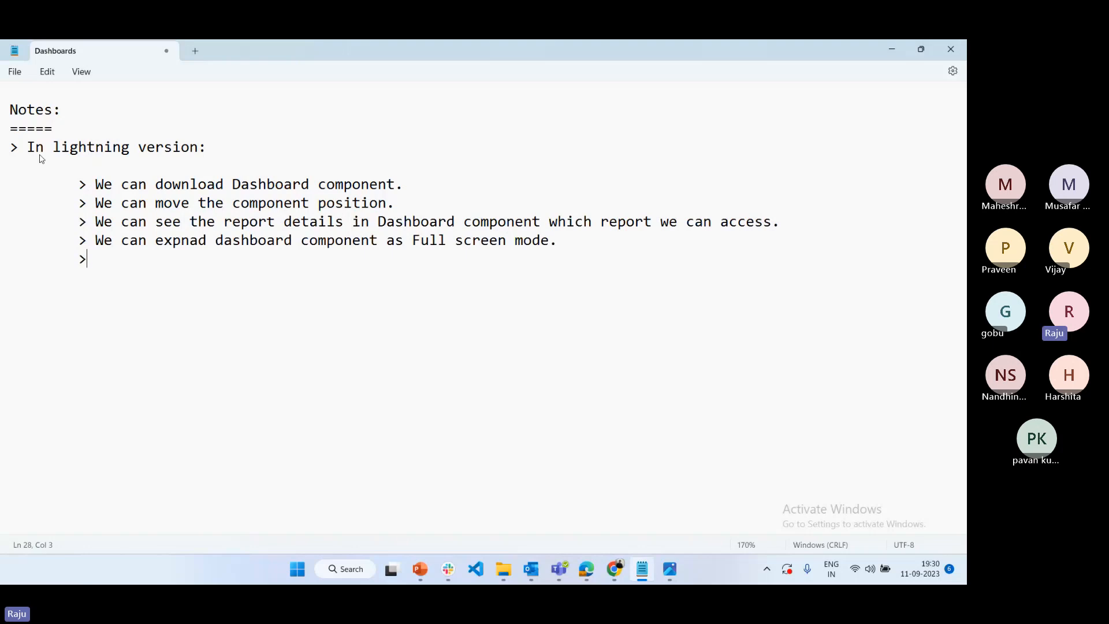
{"action": "type", "text": " Com"}
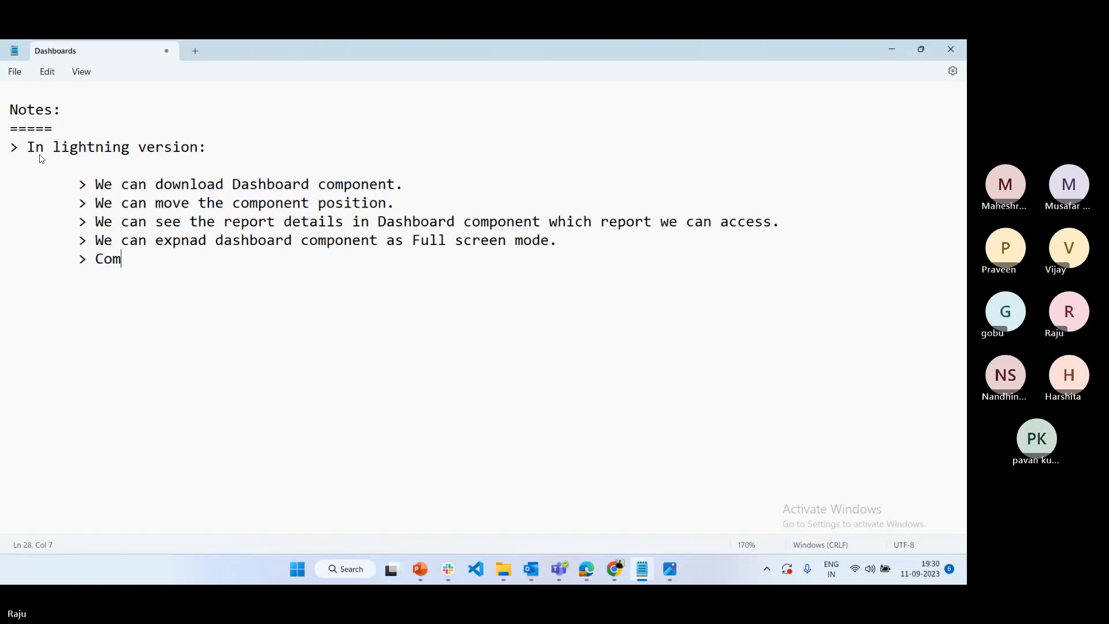
{"action": "type", "text": "pare the C"}
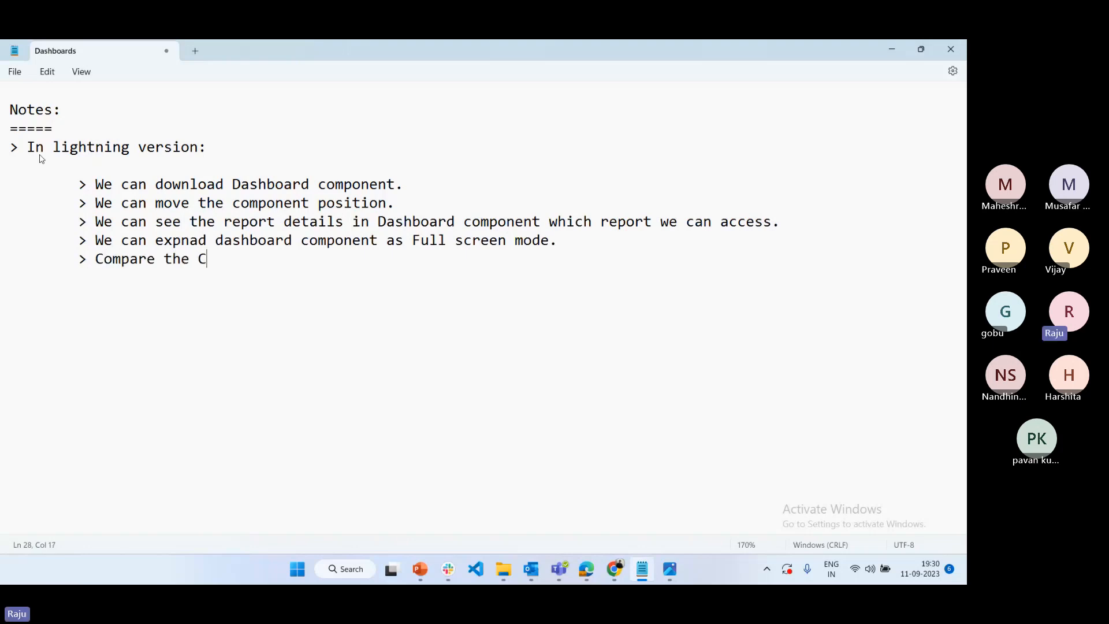
{"action": "type", "text": "lassic L"}
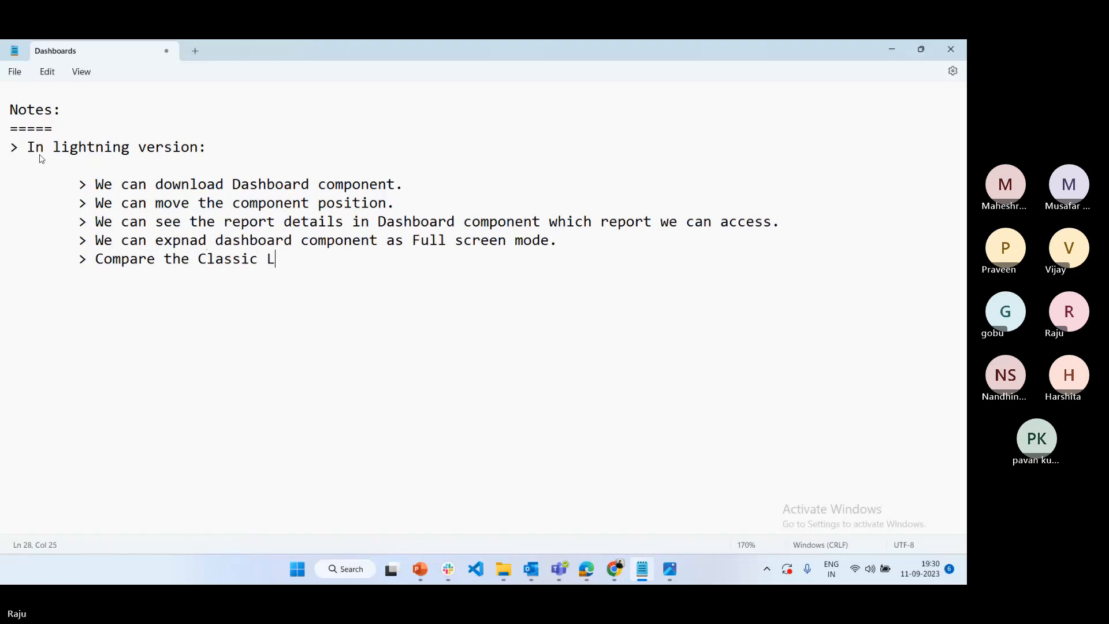
{"action": "type", "text": "ightning Dash"}
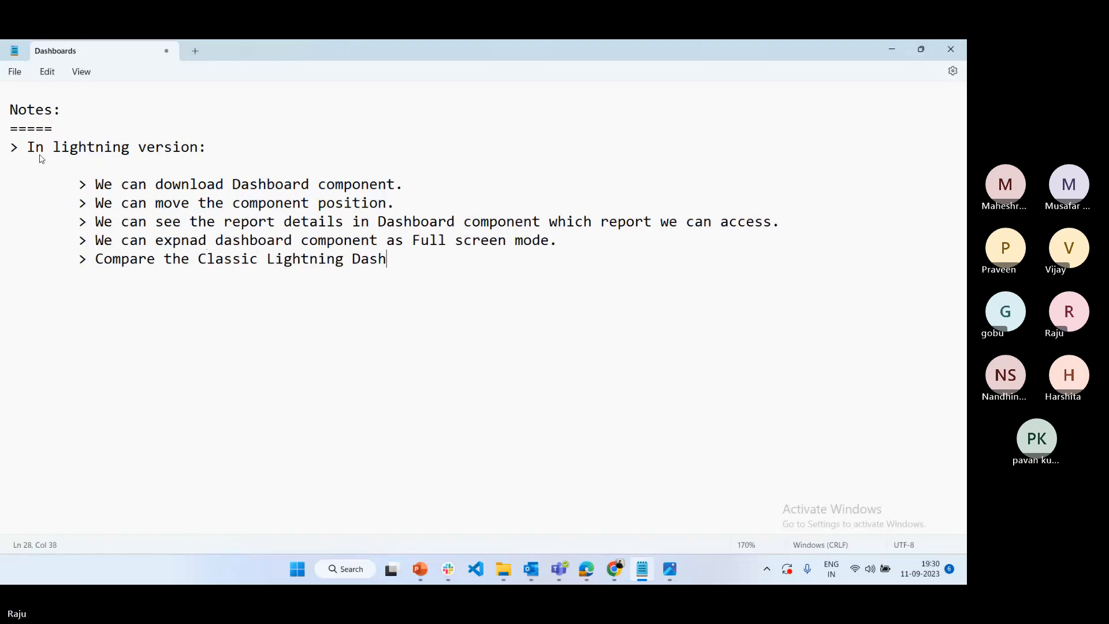
{"action": "type", "text": "boards are"}
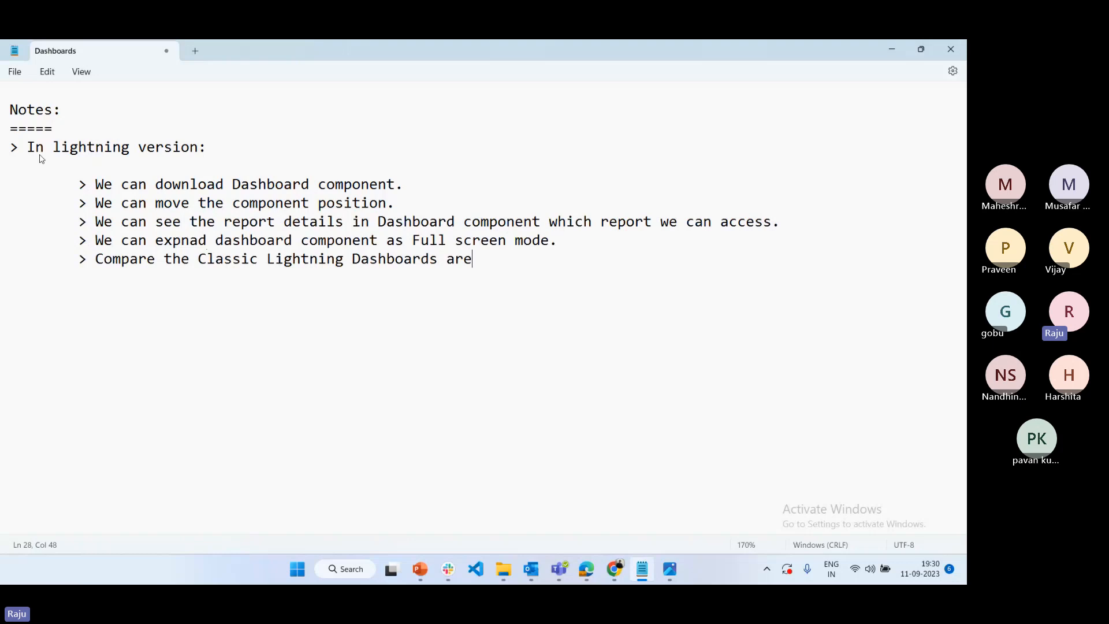
{"action": "type", "text": " visible"}
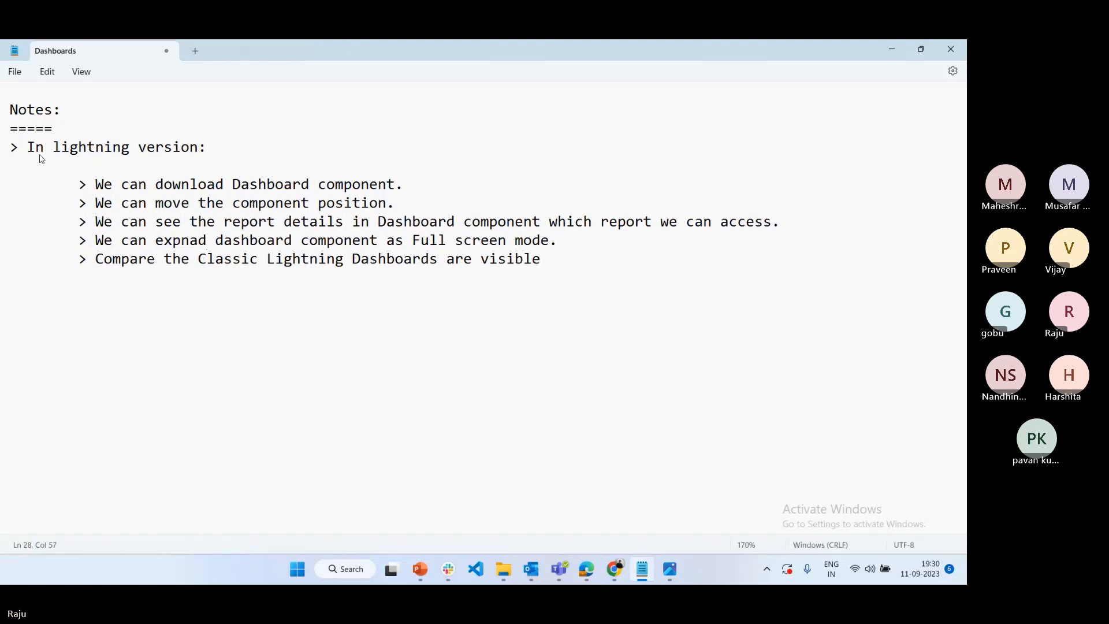
{"action": "type", "text": " r"}
{"action": "key", "text": "BackSpace"}
{"action": "type", "text": "rich look format."}
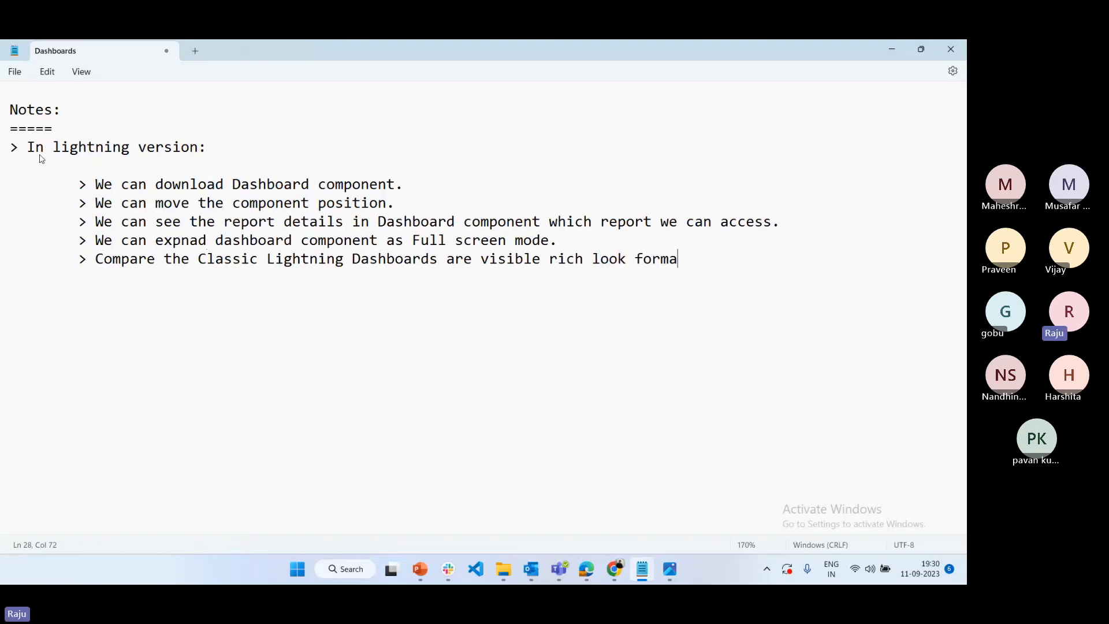
Add an unindented "Note:" heading below the lightning version points, set off by a blank line above and below
{"action": "key", "text": "Return"}
{"action": "type", "text": "Note"}
{"action": "type", "text": ": If"}
{"action": "key", "text": "BackSpace"}
{"action": "key", "text": "BackSpace"}
{"action": "type", "text": "We"}
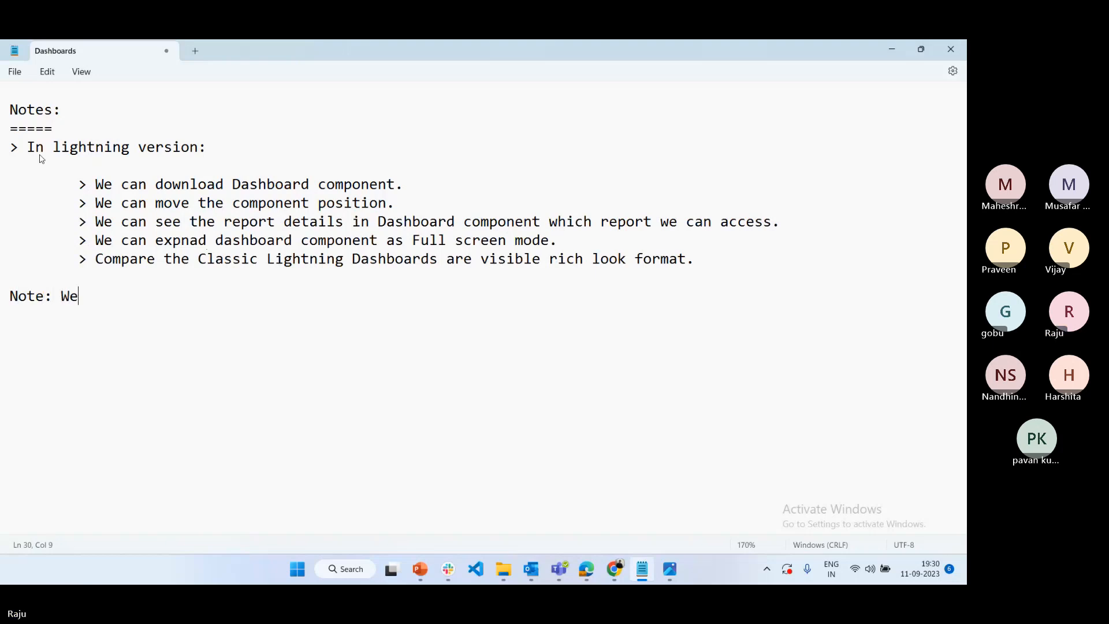
{"action": "type", "text": " can"}
{"action": "key", "text": "BackSpace"}
{"action": "key", "text": "BackSpace"}
{"action": "key", "text": "BackSpace"}
{"action": "key", "text": "BackSpace"}
{"action": "key", "text": "BackSpace"}
{"action": "key", "text": "BackSpace"}
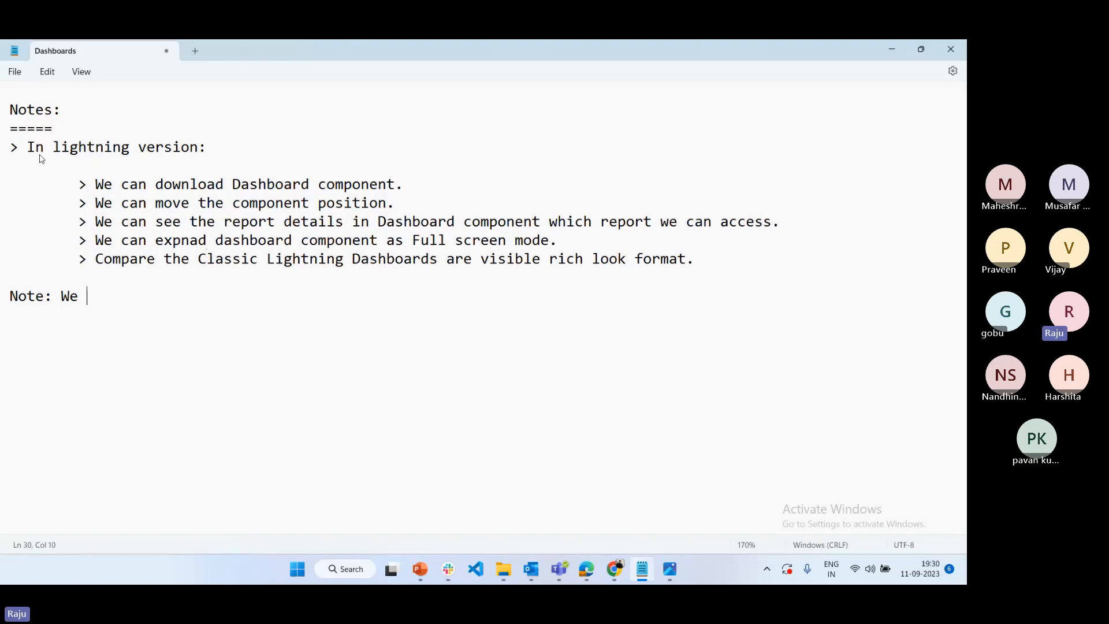
{"action": "key", "text": "Return"}
{"action": "key", "text": "Return"}
Under the "Note:" heading, add a first point reading "> we can access Classic Dashboards into lightning version its vice versha."
{"action": "type", "text": "> "}
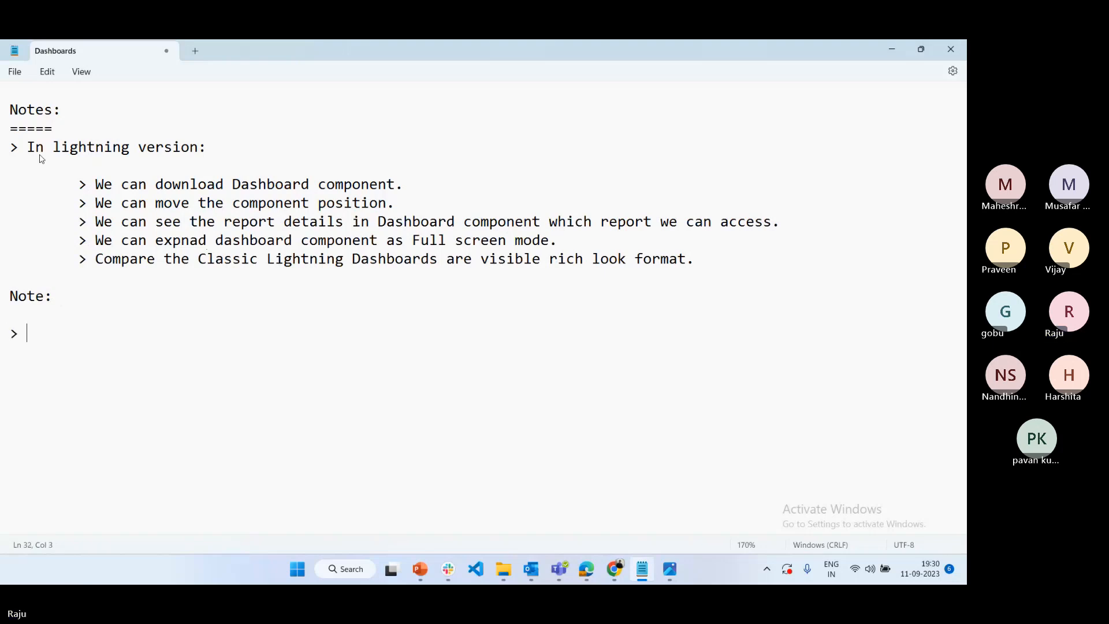
{"action": "type", "text": "we can "}
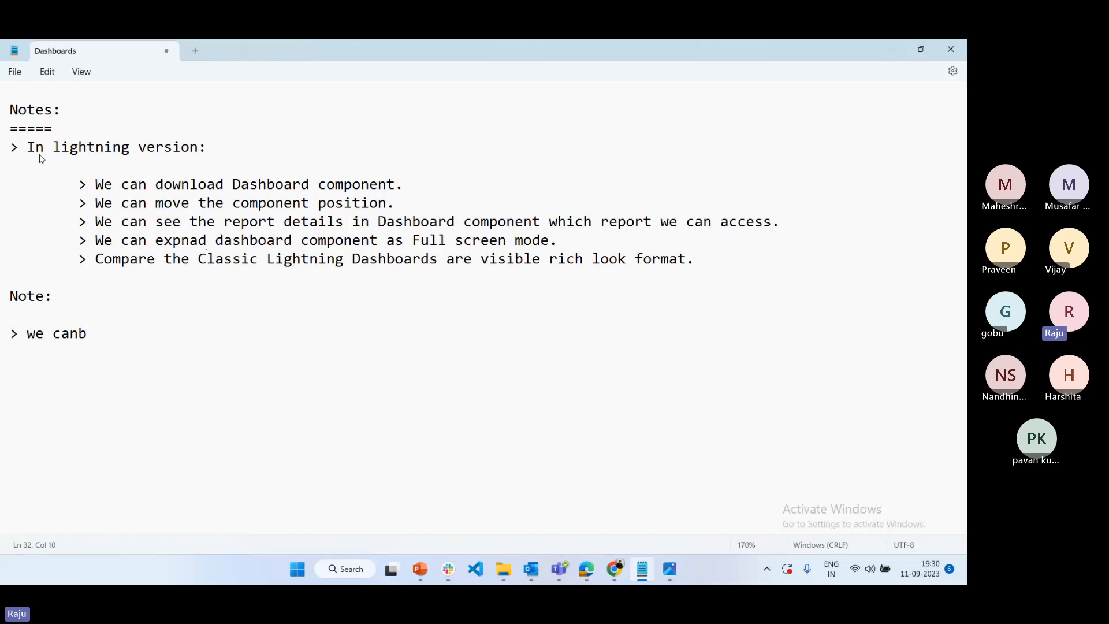
{"action": "type", "text": "access C"}
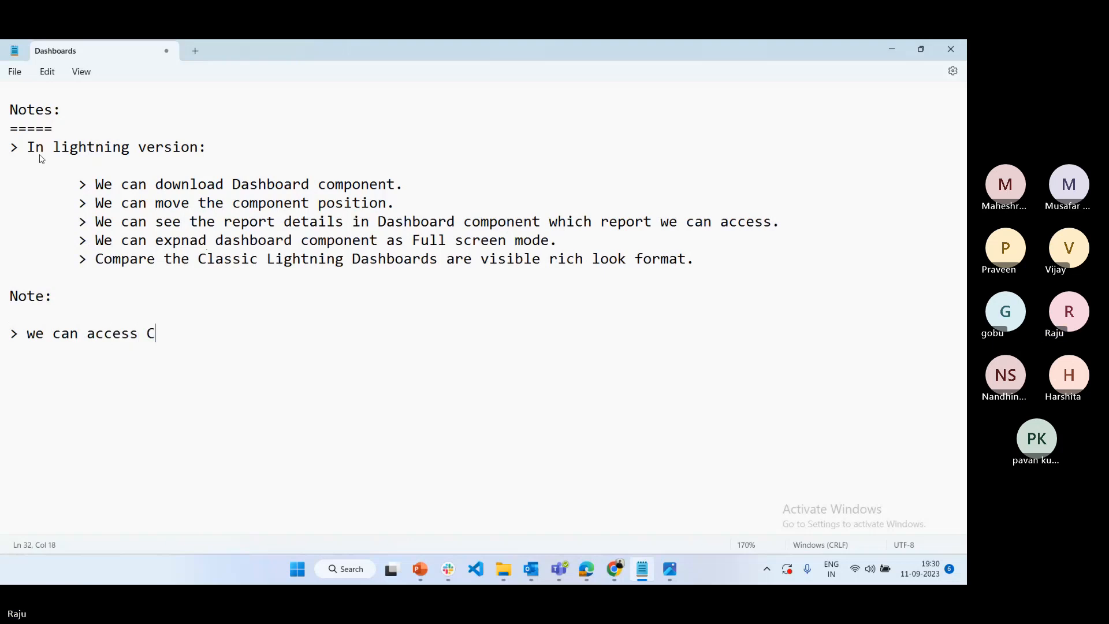
{"action": "type", "text": "lassic D"}
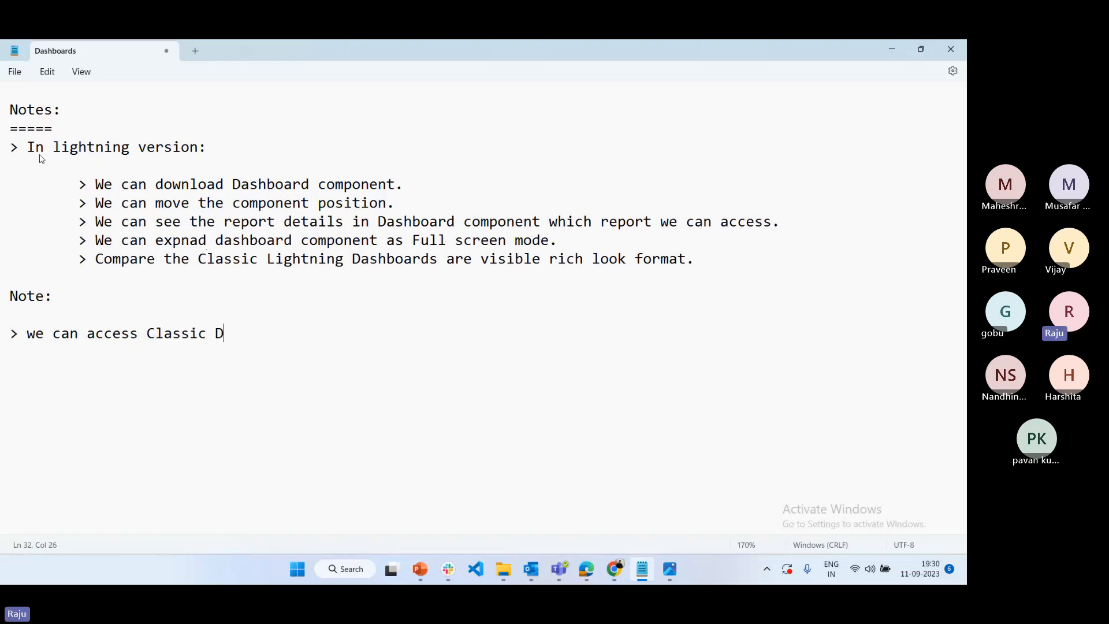
{"action": "type", "text": "ashboards into l"}
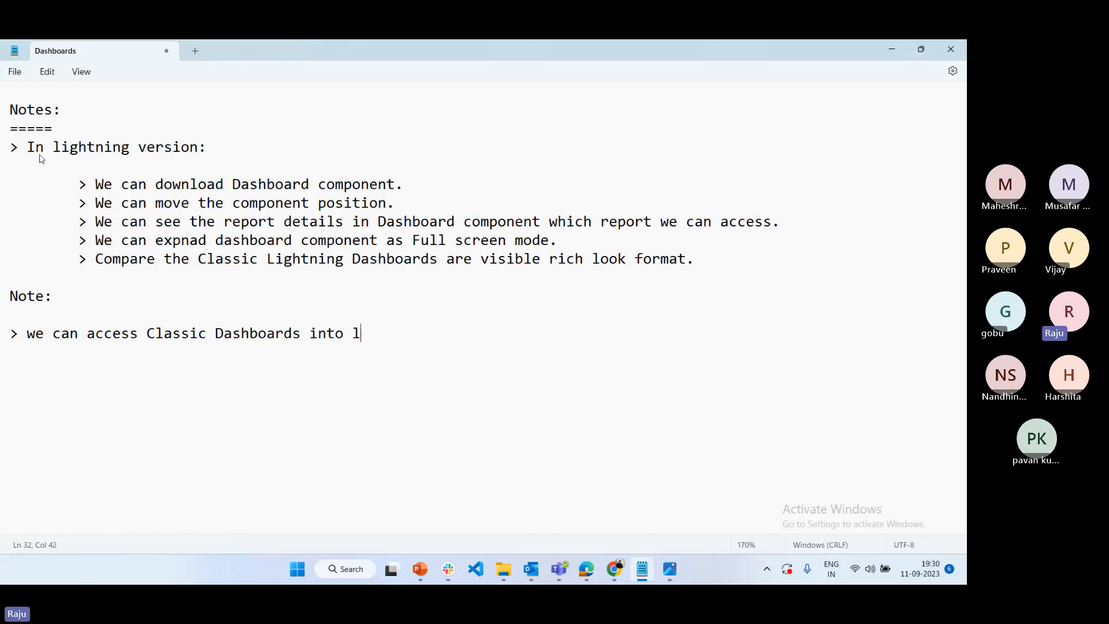
{"action": "type", "text": "ightning ver"}
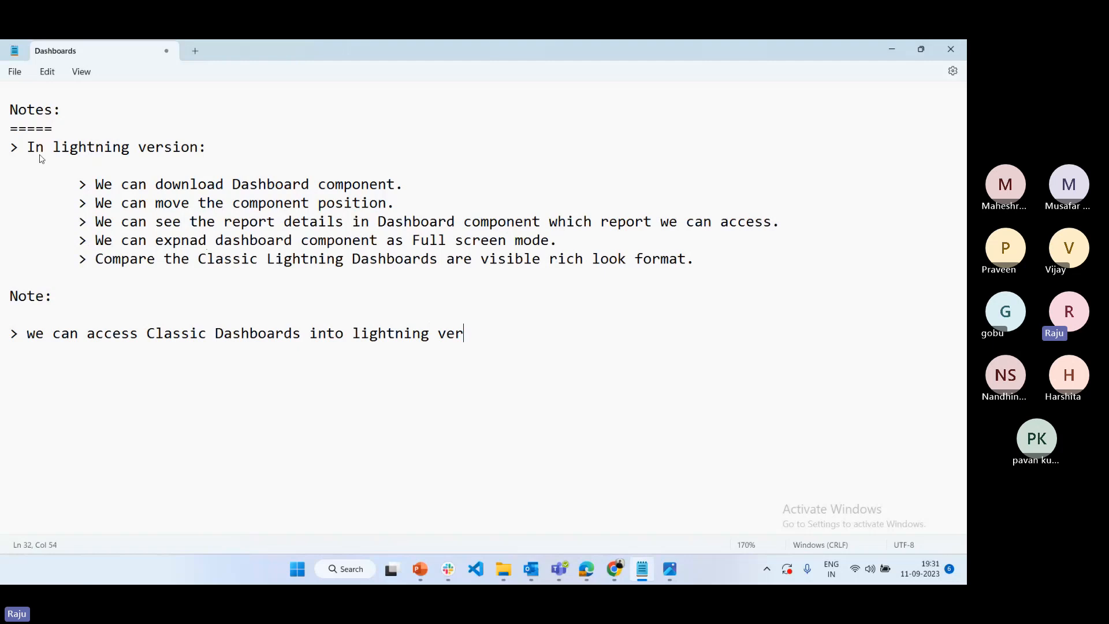
{"action": "type", "text": "sion its bv"}
{"action": "key", "text": "BackSpace"}
{"action": "key", "text": "BackSpace"}
{"action": "type", "text": "v"}
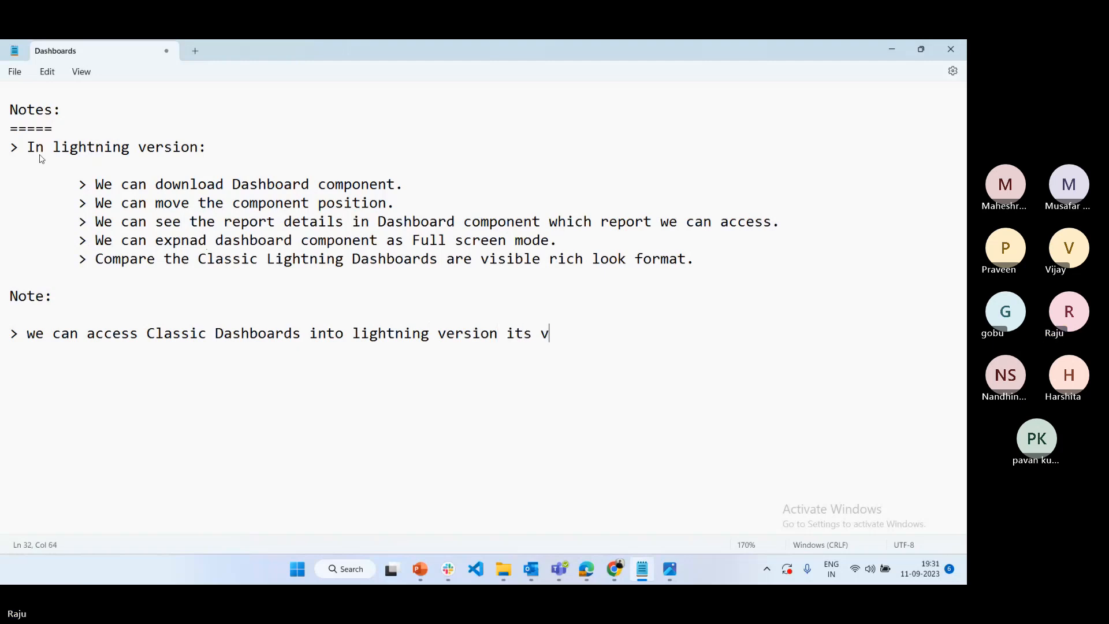
{"action": "type", "text": "ice versh"}
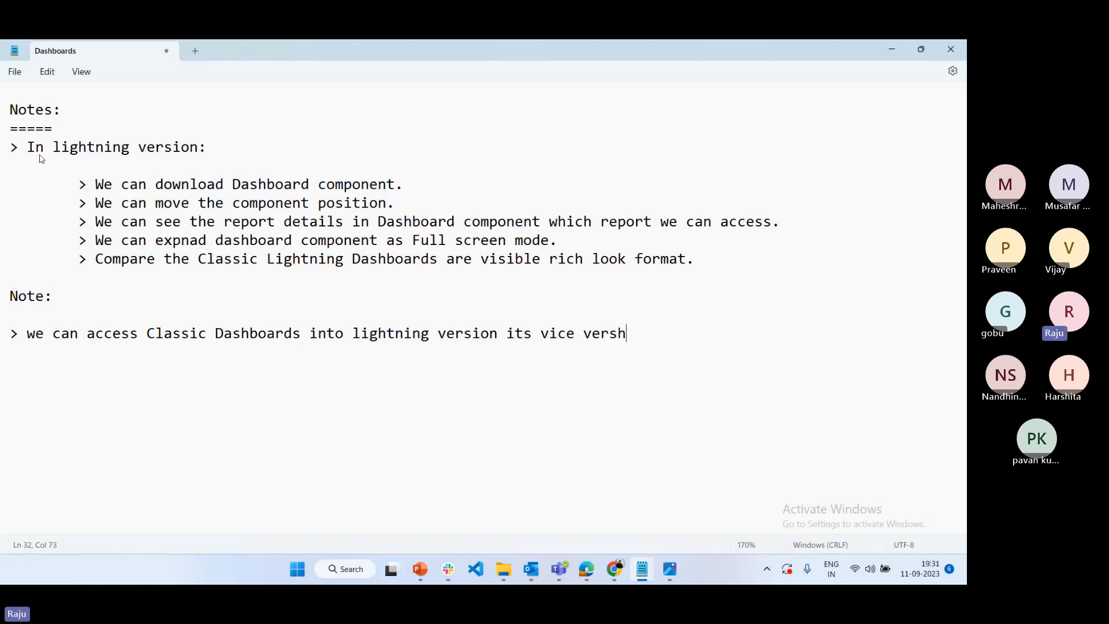
{"action": "type", "text": "a."}
{"action": "key", "text": "Return"}
Add a second note reading "> We can access lightning Dashboards into classic but not edit access only we can see the dashboard details"
{"action": "type", "text": "> "}
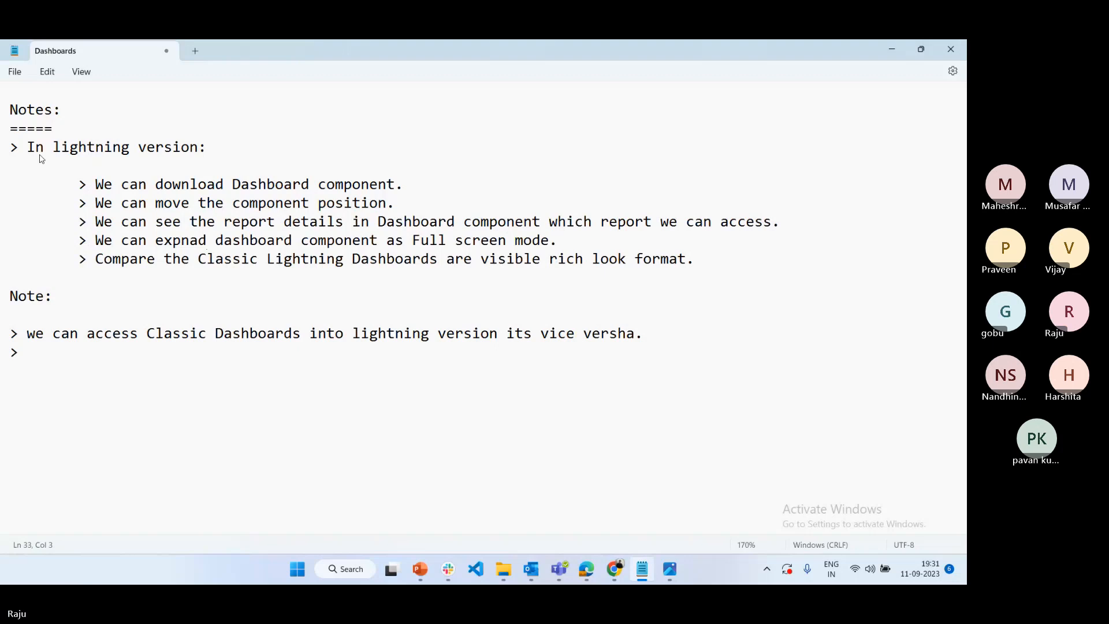
{"action": "type", "text": "We can access light"}
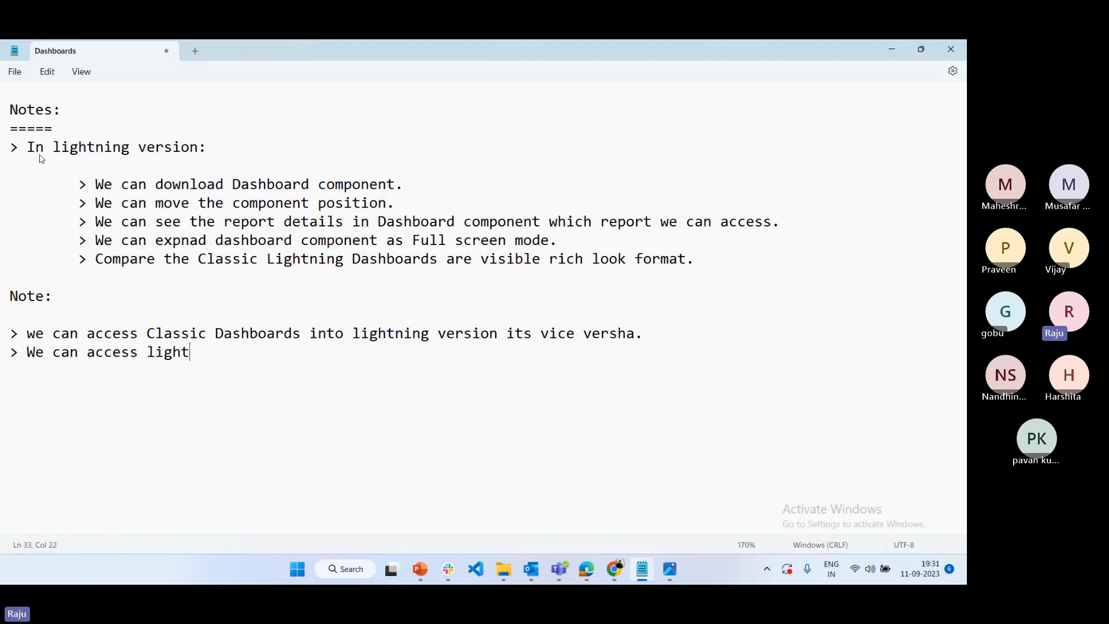
{"action": "type", "text": "ning Dashboa"}
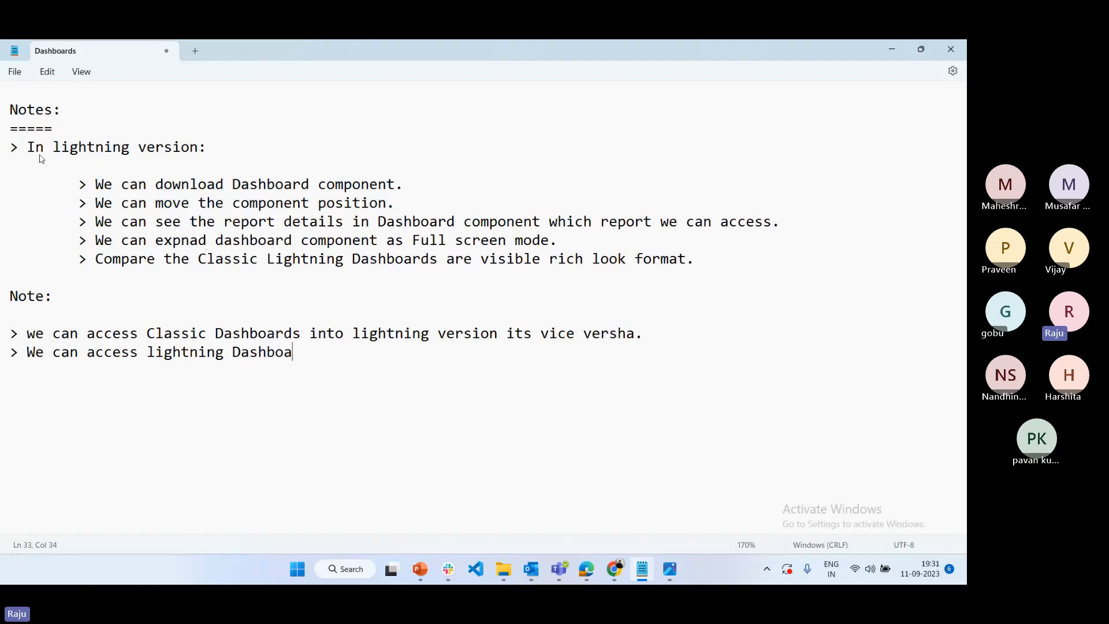
{"action": "type", "text": "rds in"}
{"action": "type", "text": "to"}
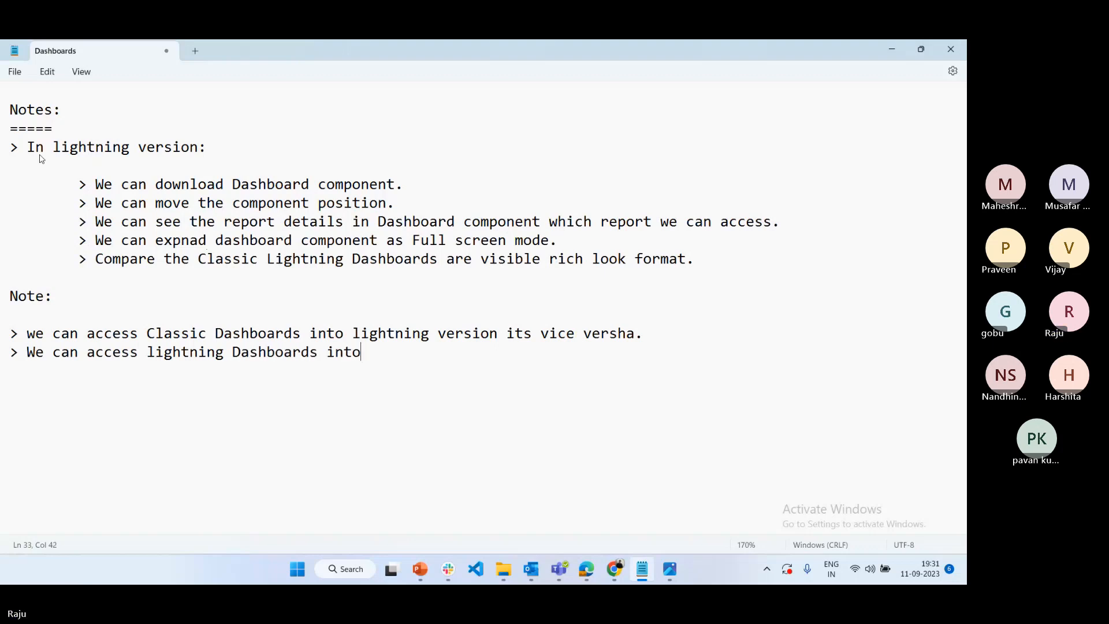
{"action": "type", "text": " classic but not"}
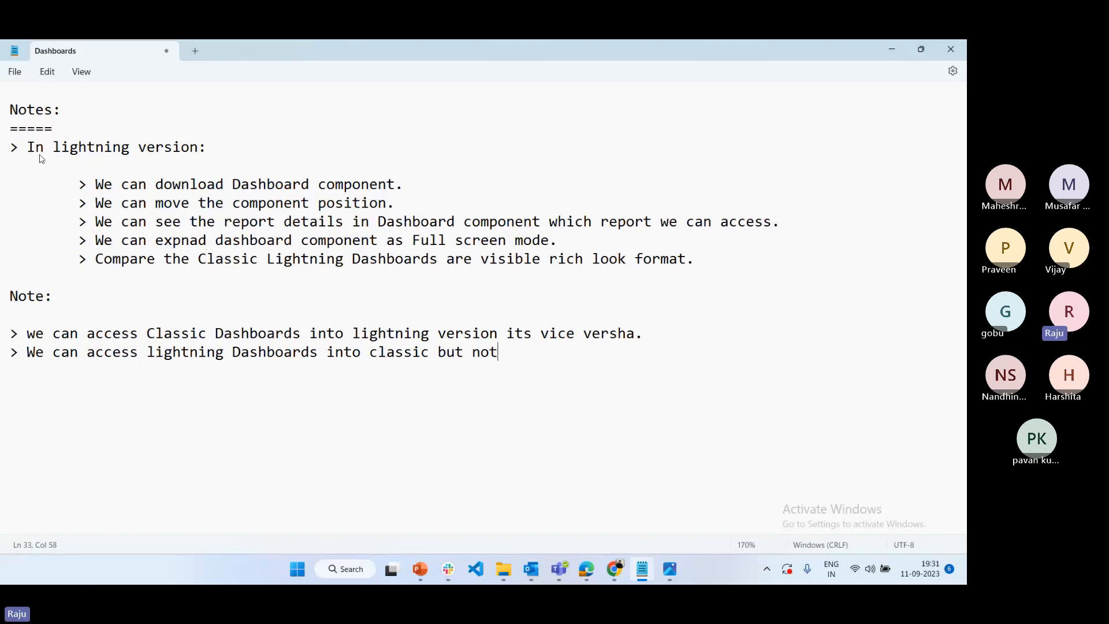
{"action": "type", "text": " edit acc"}
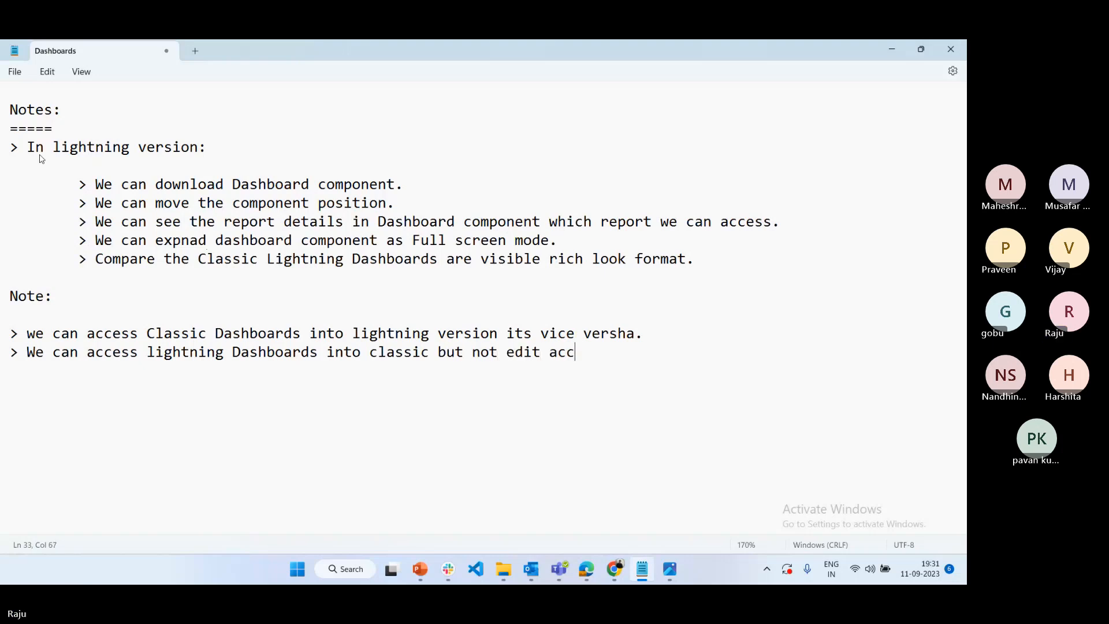
{"action": "type", "text": "ess onl"}
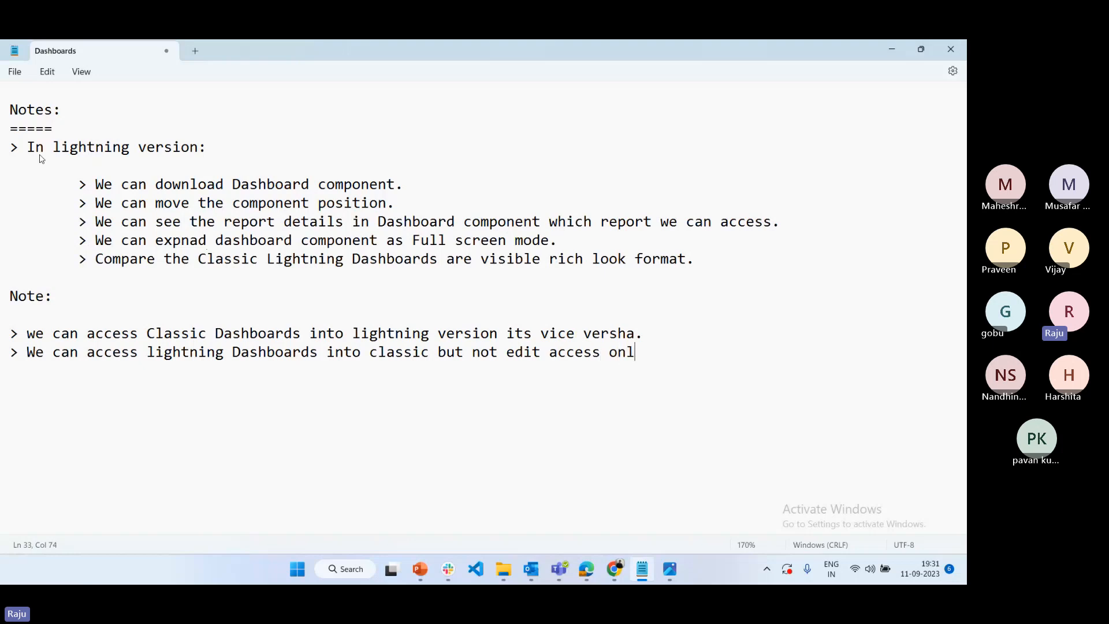
{"action": "type", "text": "y we can see the d"}
{"action": "type", "text": "ashboa"}
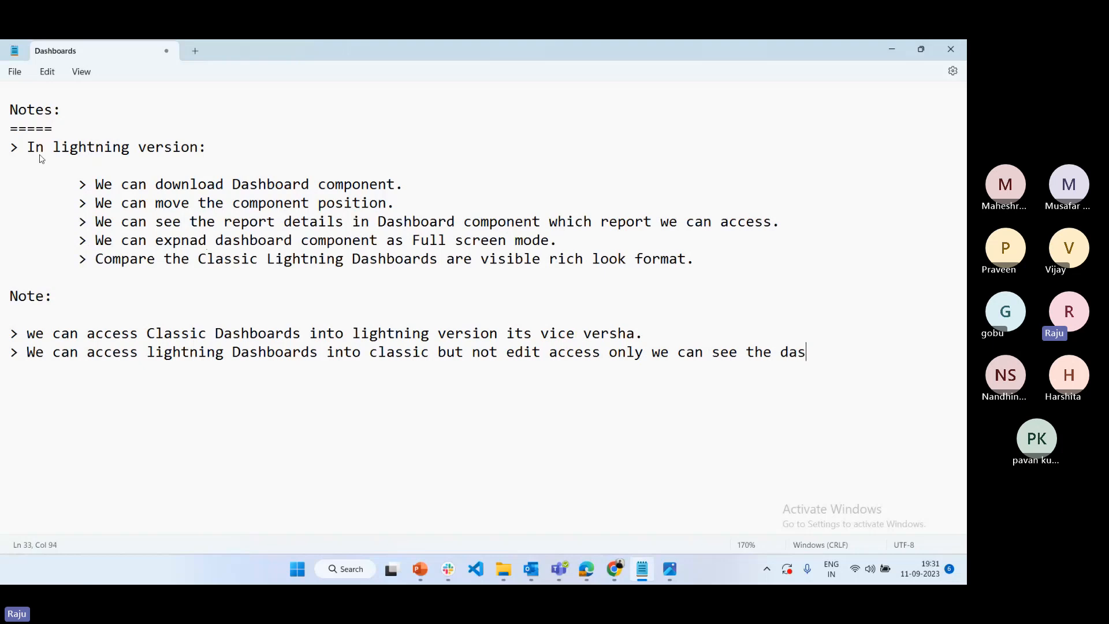
{"action": "type", "text": "rd "}
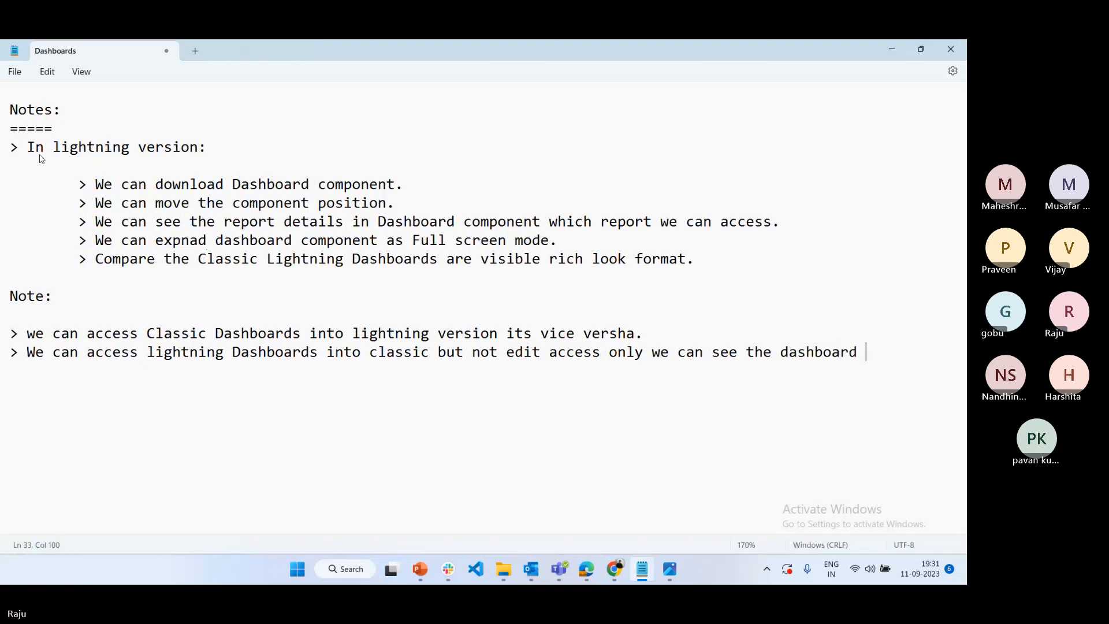
{"action": "type", "text": "e"}
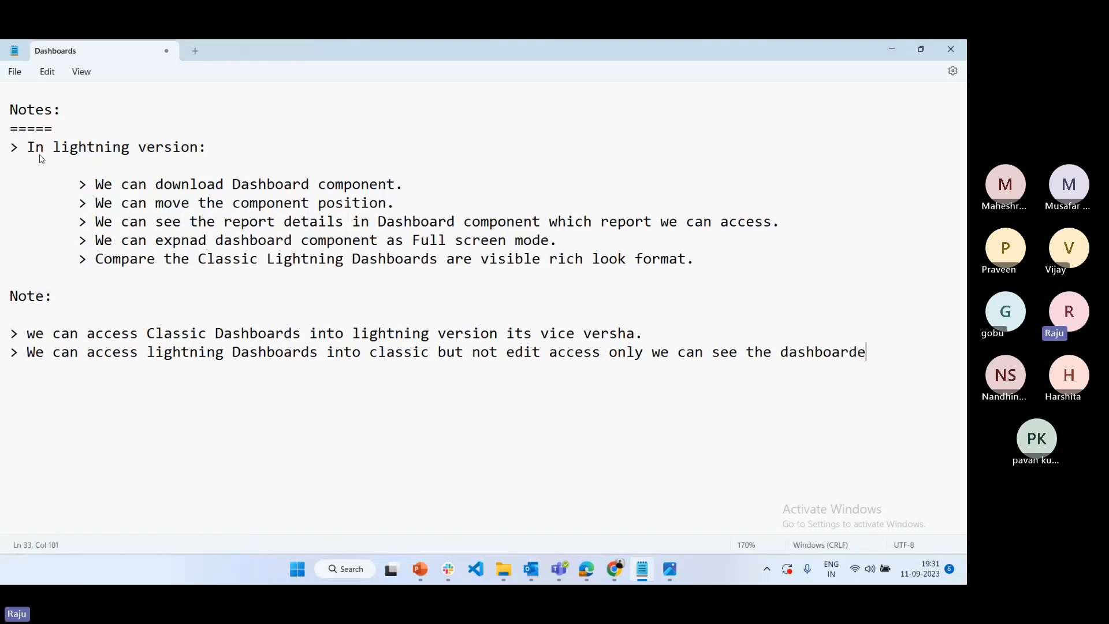
{"action": "key", "text": "BackSpace"}
{"action": "type", "text": "details"}
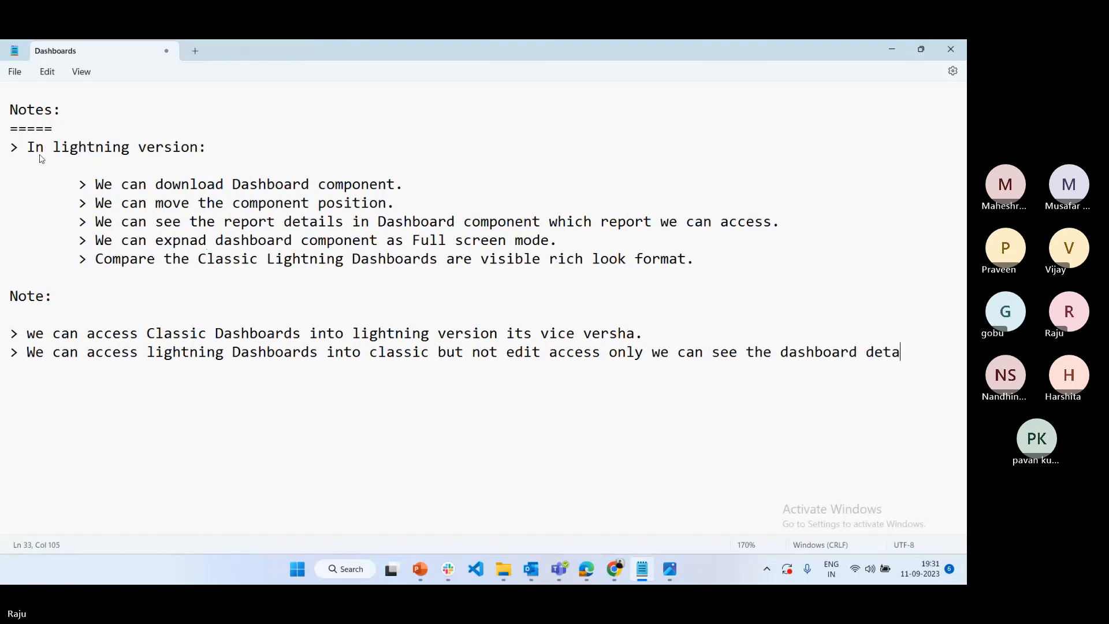
Reword the end of the second note so that it reads "only view access." and start a new line
{"action": "key", "text": "BackSpace"}
{"action": "key", "text": "BackSpace"}
{"action": "key", "text": "BackSpace"}
{"action": "key", "text": "BackSpace"}
{"action": "key", "text": "BackSpace"}
{"action": "key", "text": "BackSpace"}
{"action": "key", "text": "BackSpace"}
{"action": "key", "text": "BackSpace"}
{"action": "key", "text": "BackSpace"}
{"action": "key", "text": "BackSpace"}
{"action": "key", "text": "BackSpace"}
{"action": "key", "text": "BackSpace"}
{"action": "key", "text": "BackSpace"}
{"action": "key", "text": "BackSpace"}
{"action": "key", "text": "BackSpace"}
{"action": "key", "text": "BackSpace"}
{"action": "key", "text": "BackSpace"}
{"action": "key", "text": "BackSpace"}
{"action": "key", "text": "BackSpace"}
{"action": "key", "text": "BackSpace"}
{"action": "key", "text": "BackSpace"}
{"action": "key", "text": "BackSpace"}
{"action": "key", "text": "BackSpace"}
{"action": "key", "text": "BackSpace"}
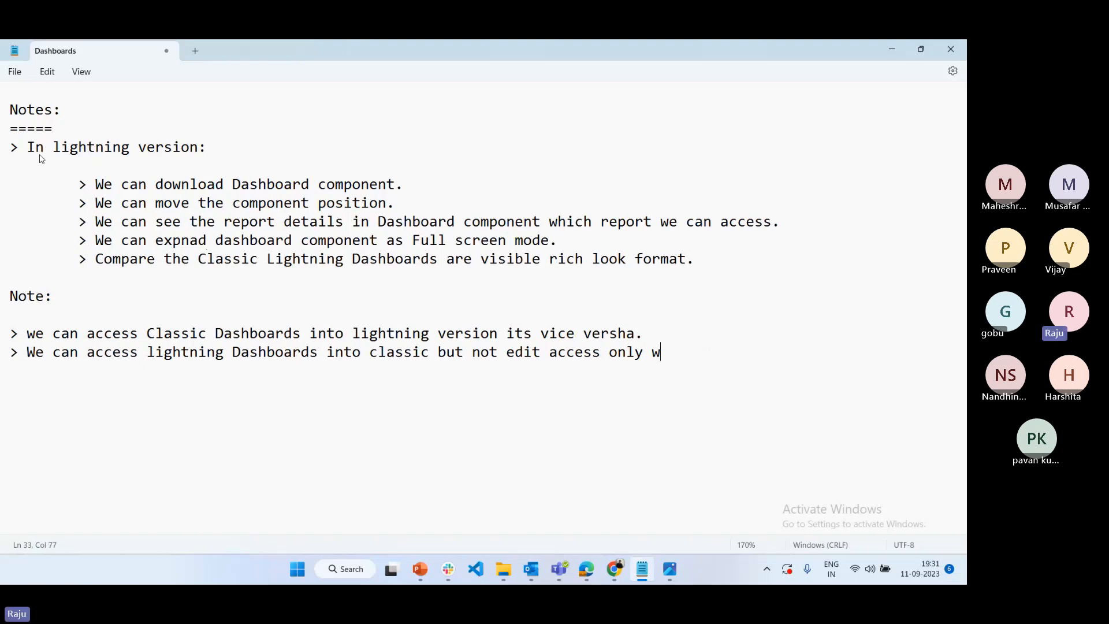
{"action": "type", "text": "iew ac"}
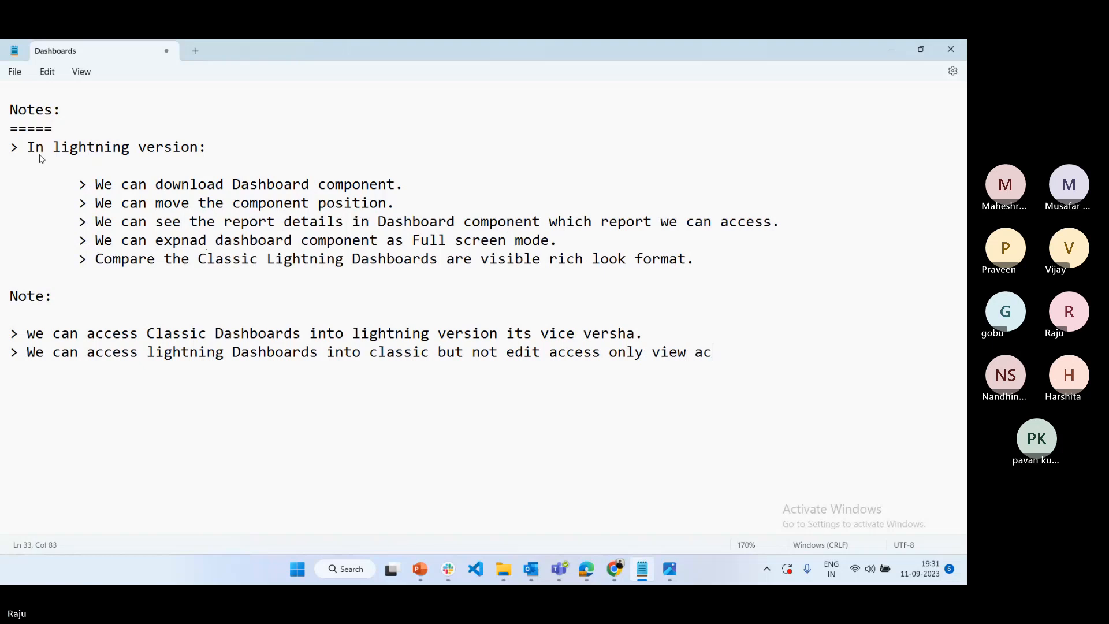
{"action": "type", "text": "cess."}
{"action": "key", "text": "Return"}
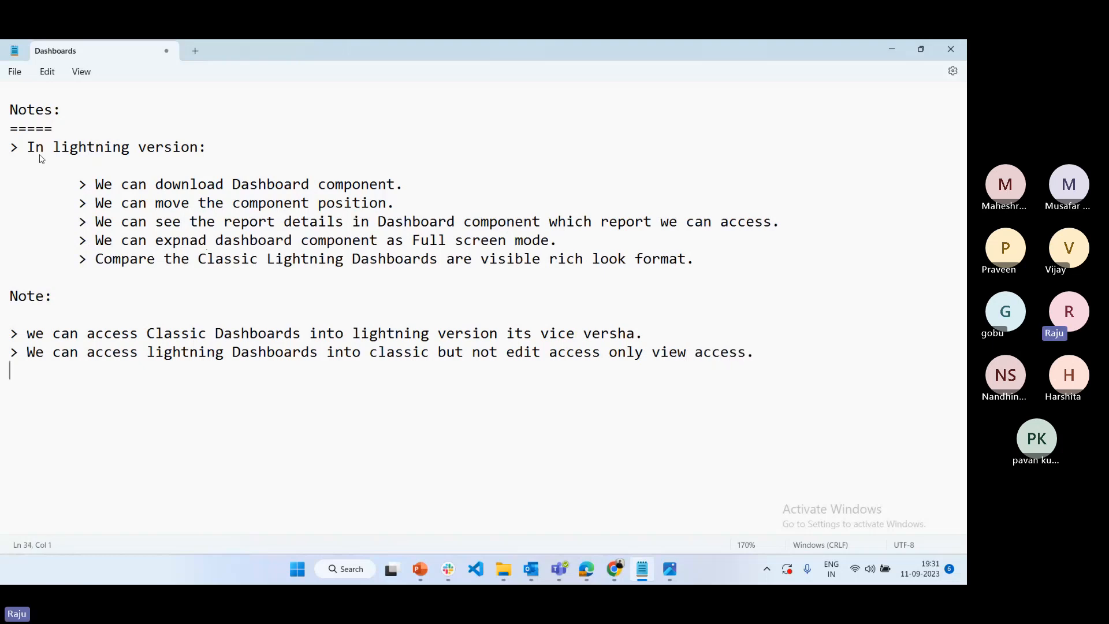
Add a third note reading "> If classic dashboard is modified in lightning version then its not possible to modify in calssic version again."
{"action": "type", "text": "> If classic dashboar"}
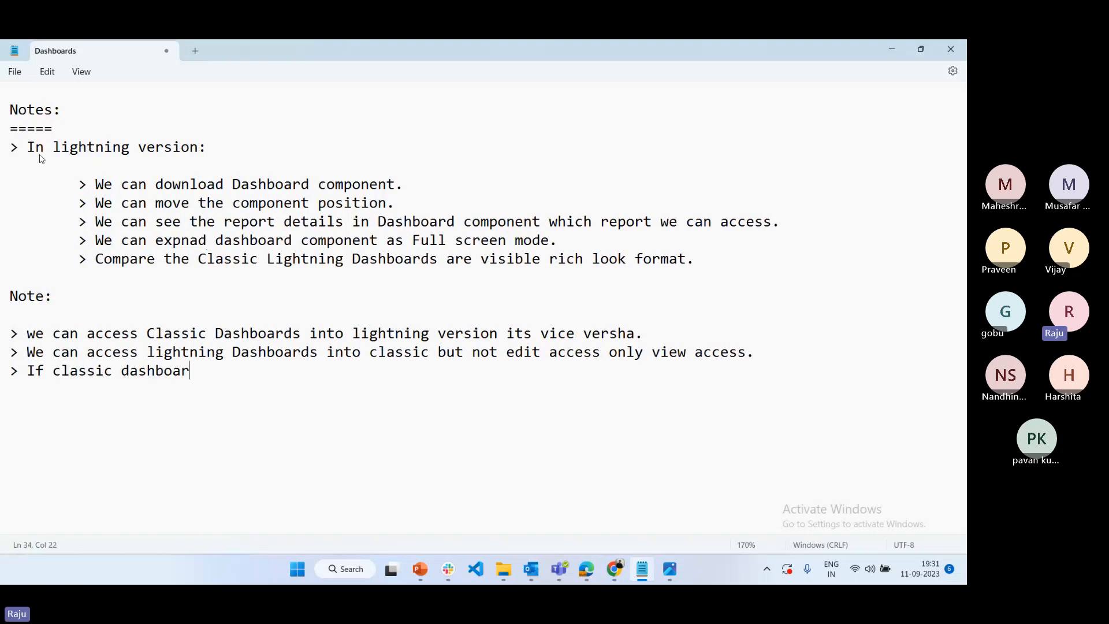
{"action": "type", "text": "d is mopdifi"}
{"action": "key", "text": "BackSpace"}
{"action": "key", "text": "BackSpace"}
{"action": "key", "text": "BackSpace"}
{"action": "key", "text": "BackSpace"}
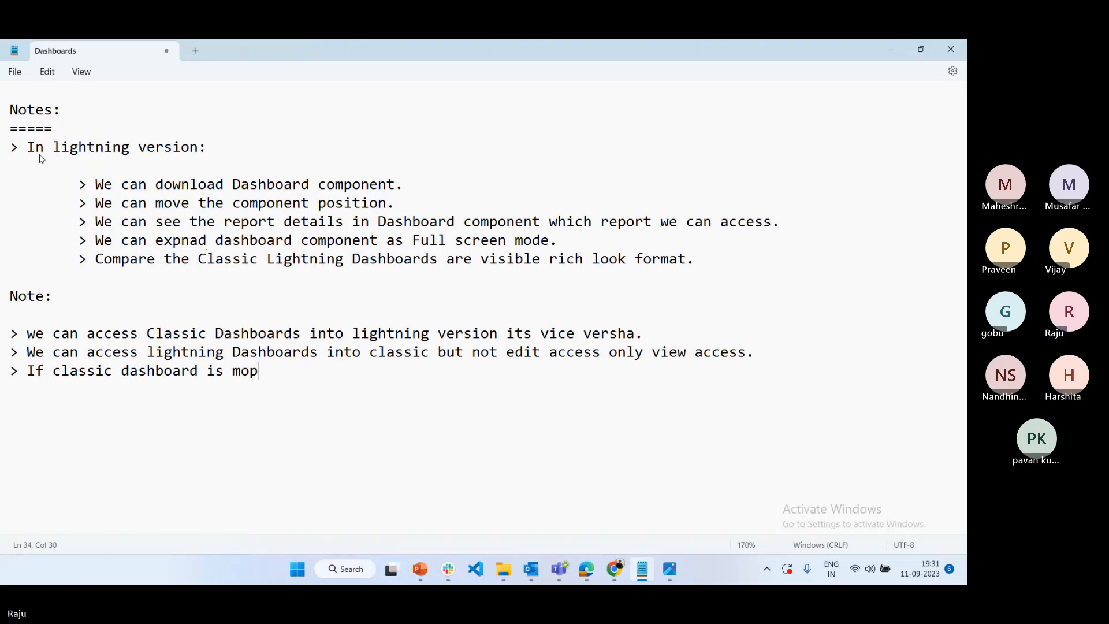
{"action": "key", "text": "BackSpace"}
{"action": "type", "text": "dified in"}
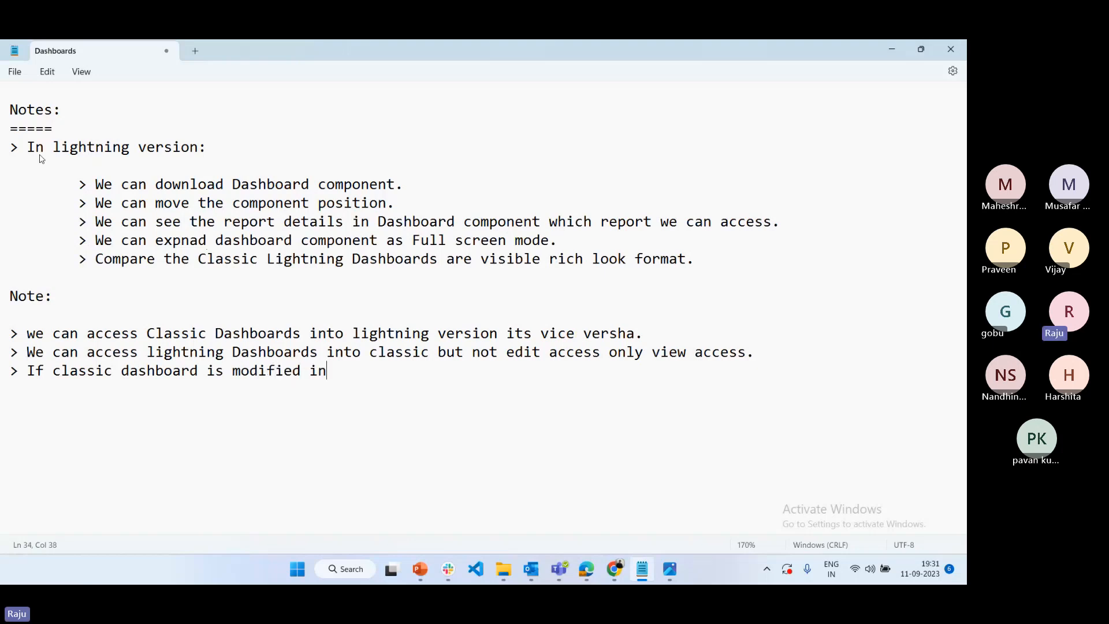
{"action": "type", "text": " lightning ve"}
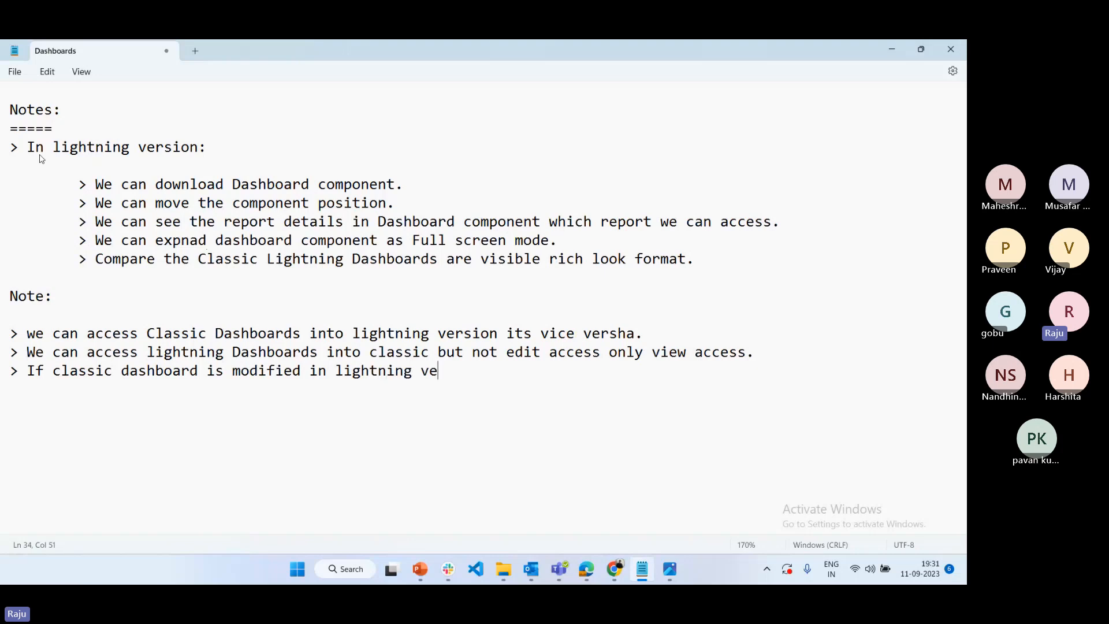
{"action": "type", "text": "rsion then it"}
{"action": "key", "text": "BackSpace"}
{"action": "type", "text": "s"}
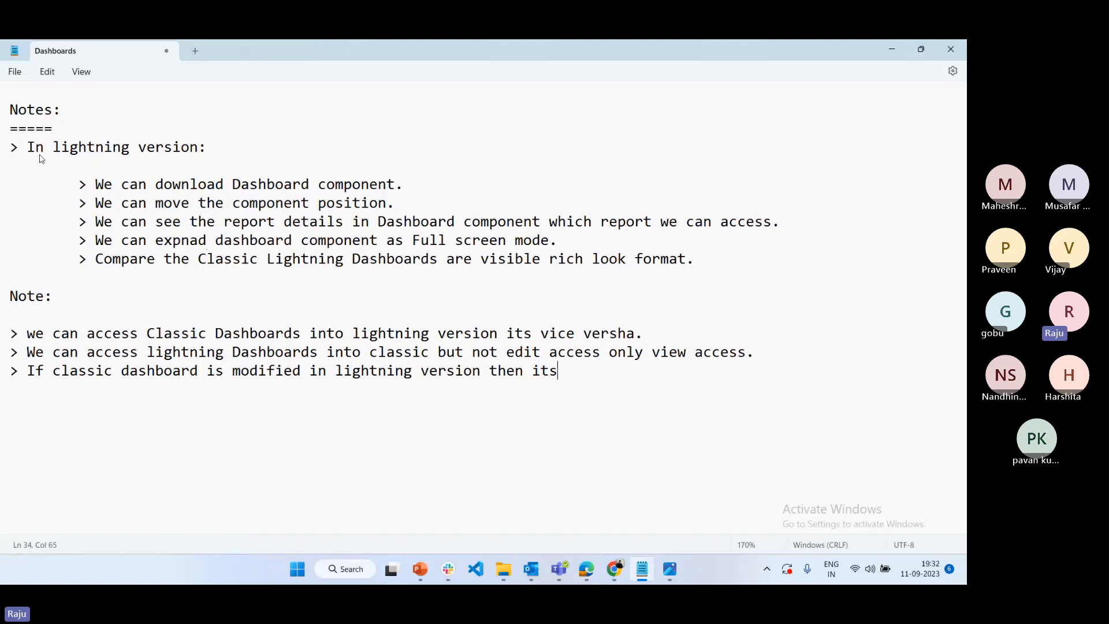
{"action": "type", "text": " not possible"}
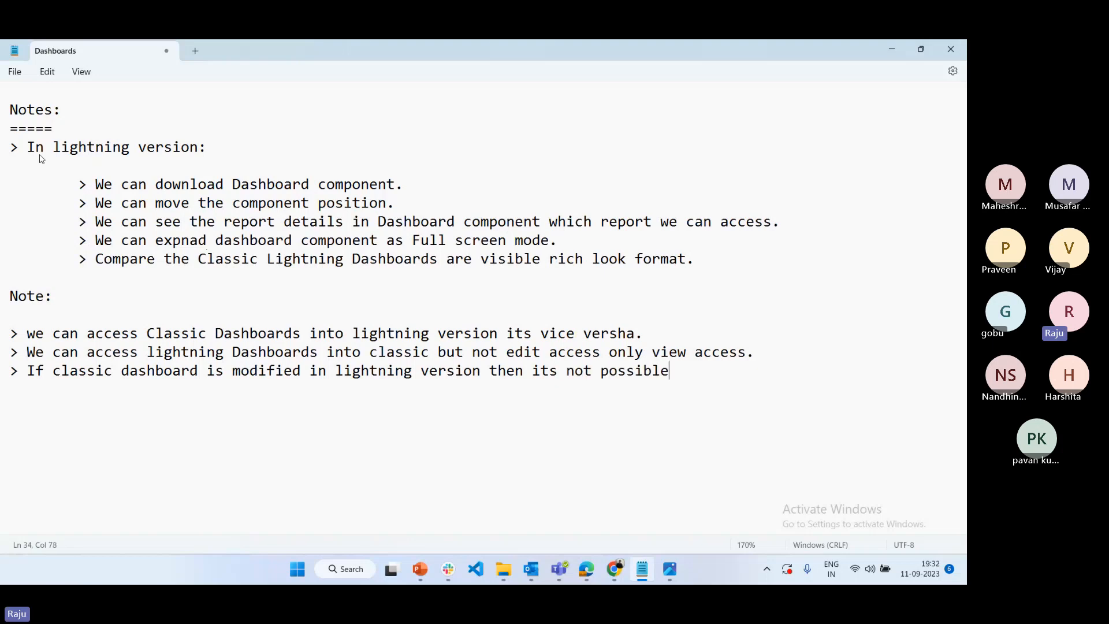
{"action": "type", "text": " to modify in c"}
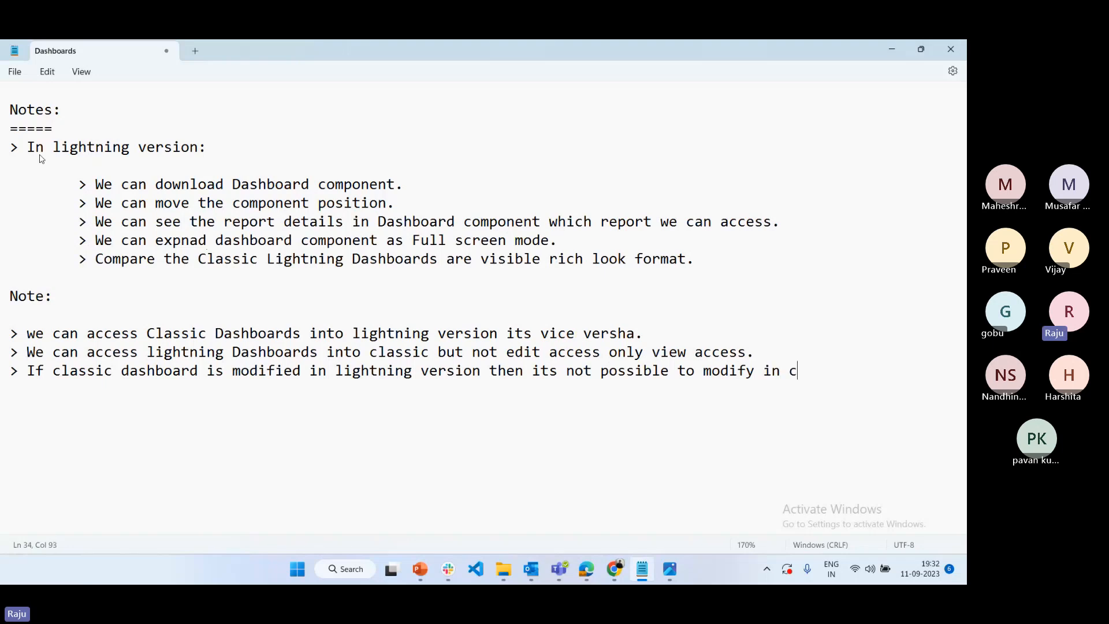
{"action": "type", "text": "alssic ve"}
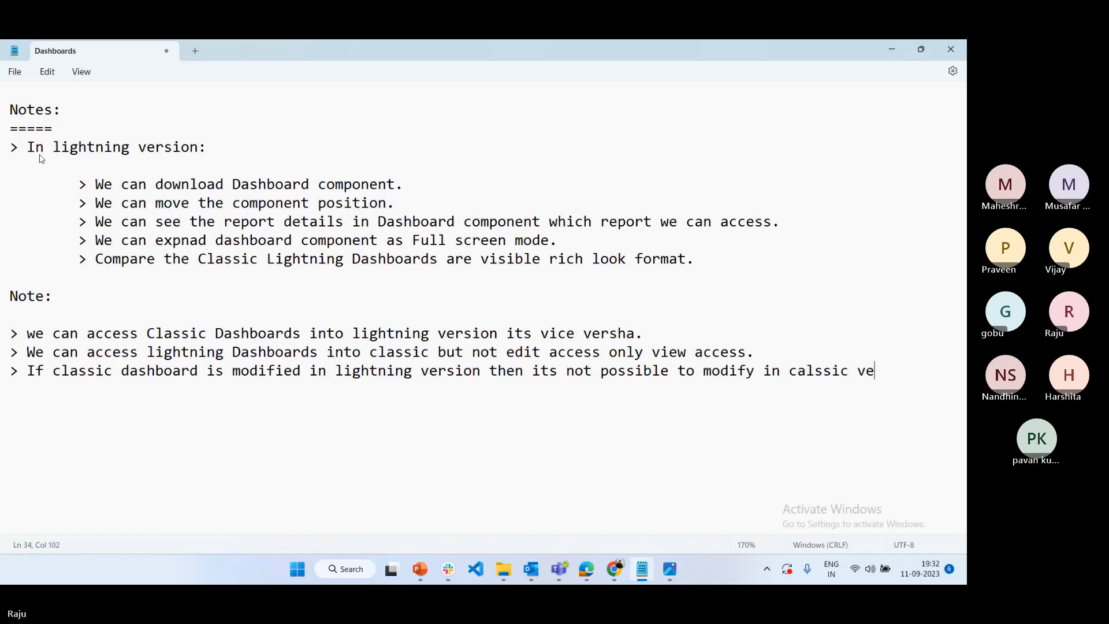
{"action": "type", "text": "rsion again."}
{"action": "key", "text": "Return"}
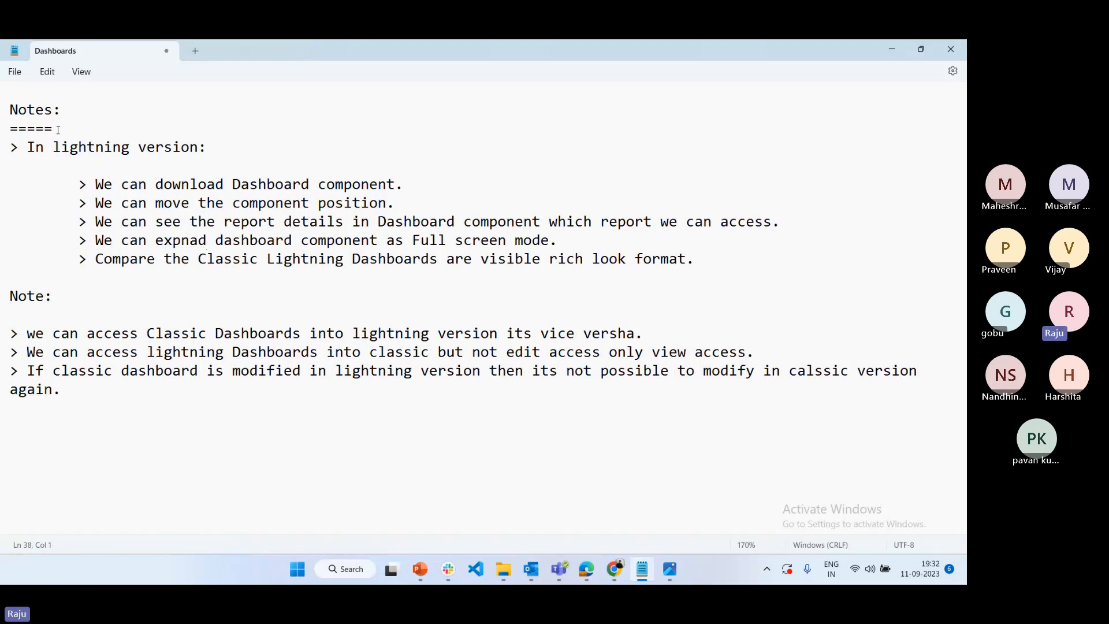
Copy "> Dynamic Dashboard" from the Two types list to the end of the document, separated from the notes by blank lines
{"action": "scroll", "coordinate": [179, 228], "scroll_direction": "up", "scroll_amount": 5}
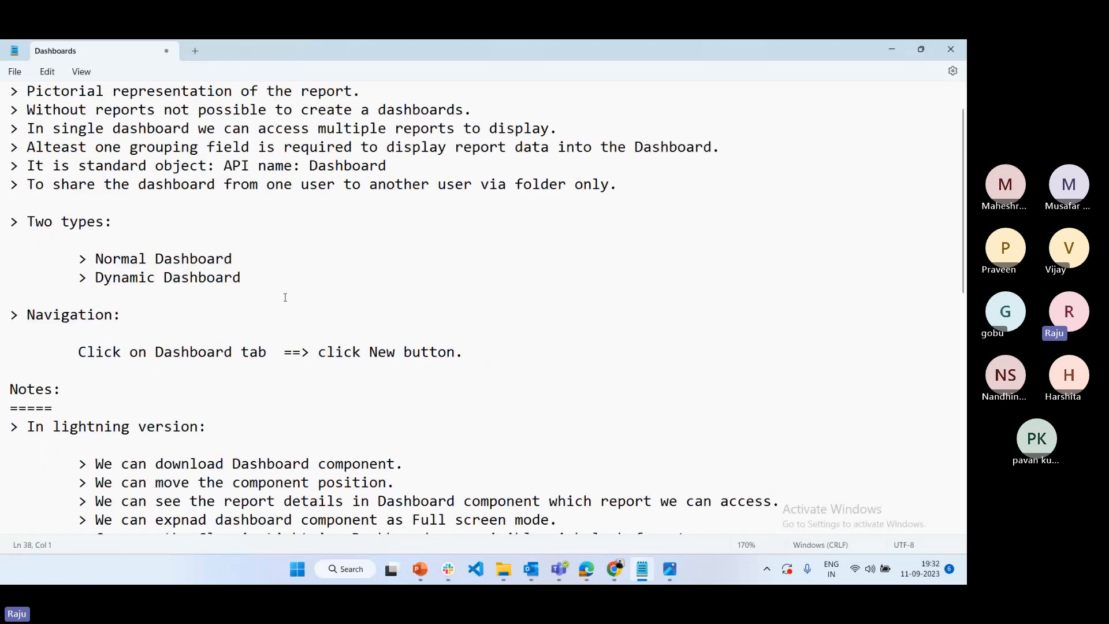
{"action": "left_click_drag", "start_coordinate": [266, 277], "coordinate": [80, 285]}
{"action": "key", "text": "ctrl+c"}
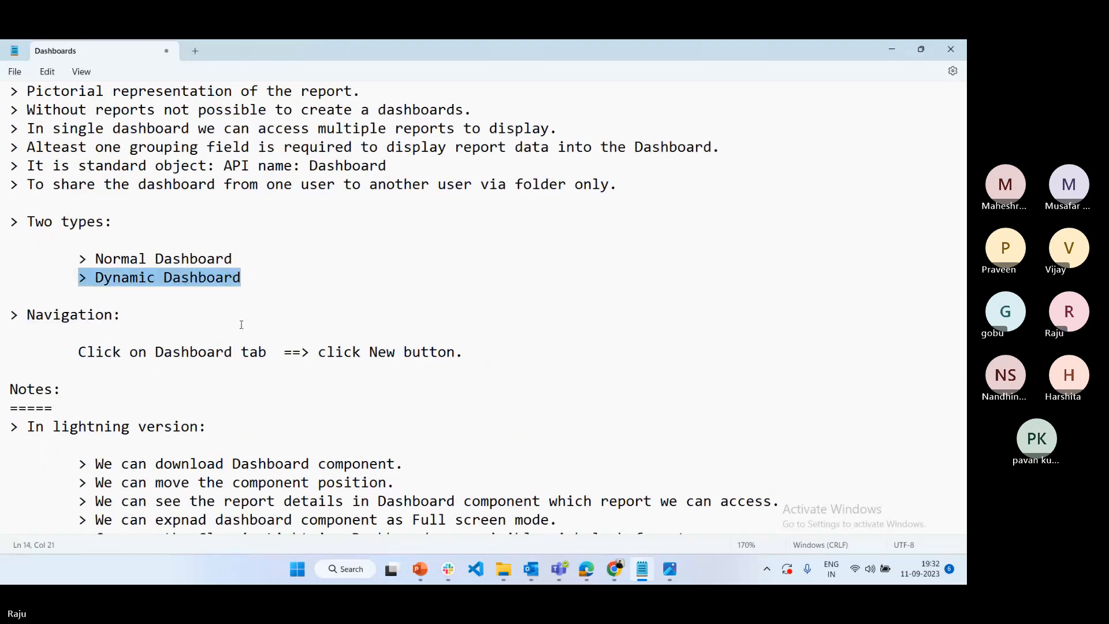
{"action": "scroll", "coordinate": [242, 324], "scroll_direction": "down", "scroll_amount": 10}
{"action": "left_click", "coordinate": [41, 171]}
{"action": "key", "text": "ctrl+v"}
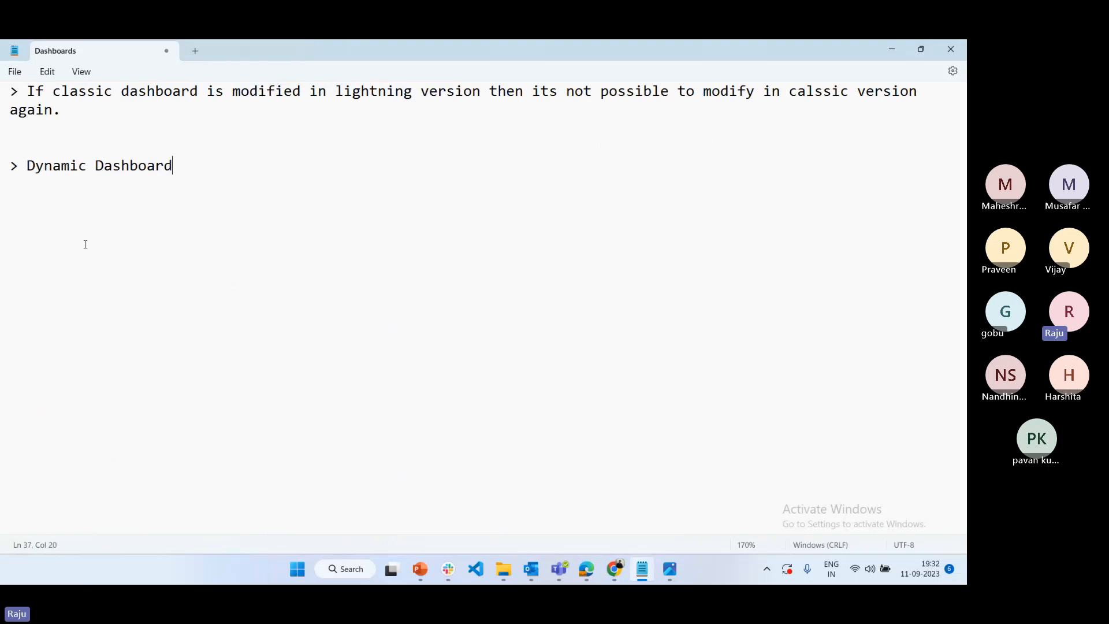
Turn the copied "> Dynamic Dashboard" line into a heading with a colon and an underline of equals signs below it
{"action": "type", "text": ":"}
{"action": "key", "text": "Return"}
{"action": "type", "text": "==================="}
{"action": "key", "text": "Return"}
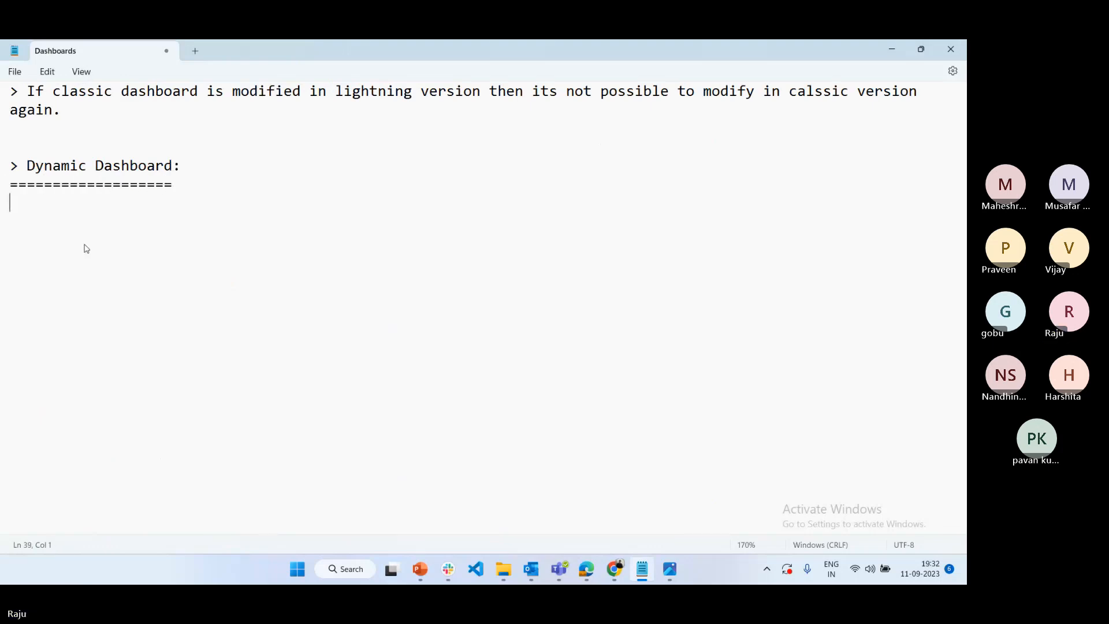
Leave a blank line under the Dynamic Dashboard heading and start a note reading "> The Dashboard run by Logged in user"
{"action": "key", "text": "Return"}
{"action": "type", "text": "> "}
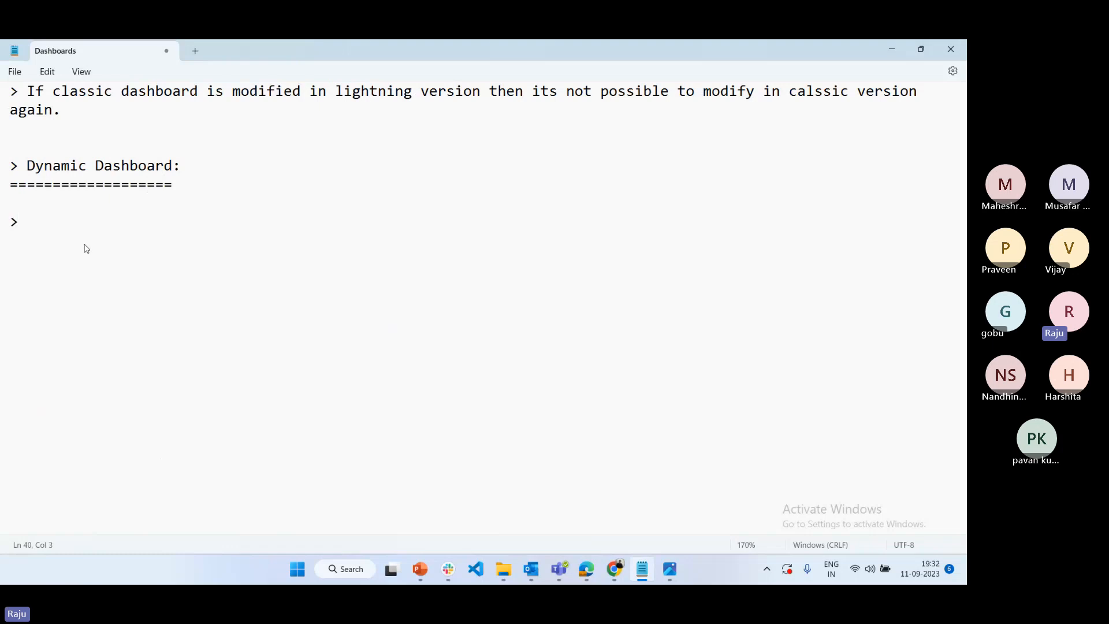
{"action": "type", "text": "The Dashboard ru"}
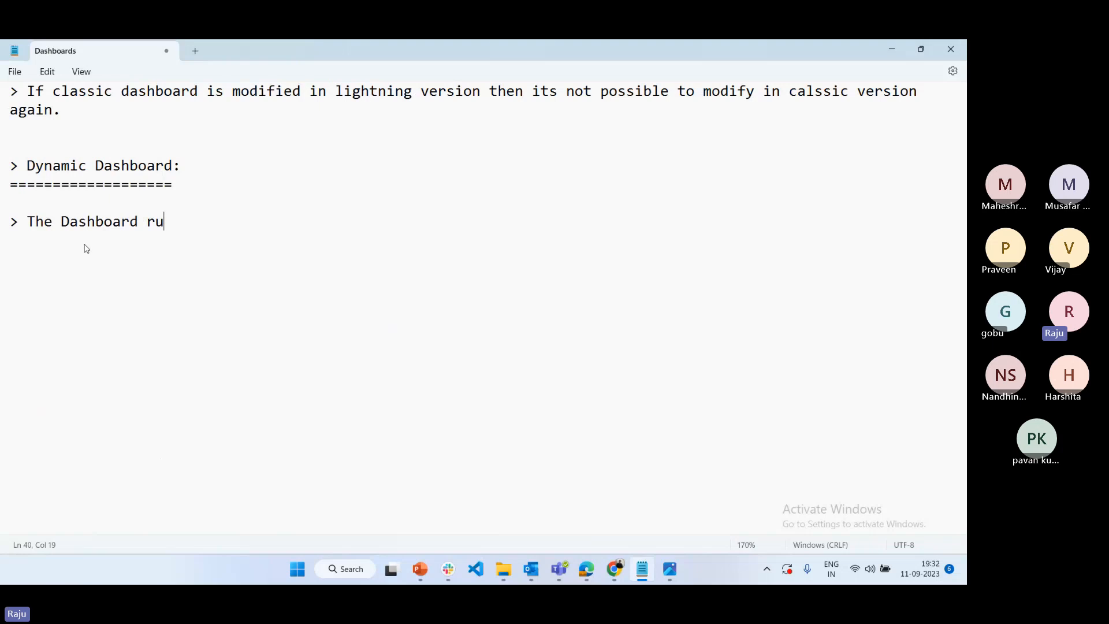
{"action": "type", "text": "n by Logg"}
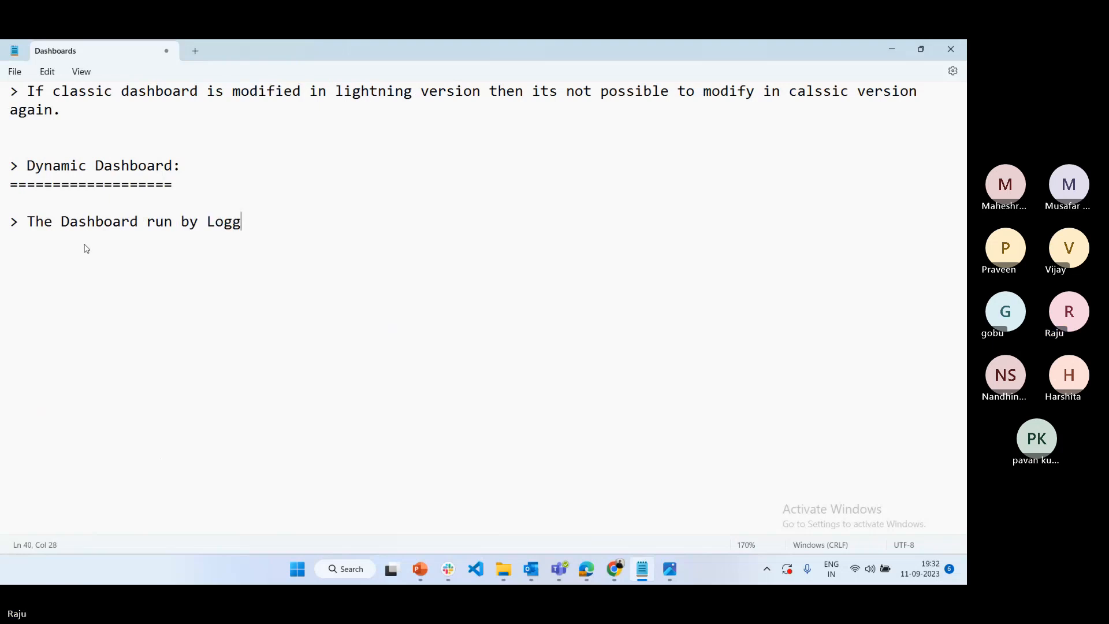
{"action": "type", "text": "ed in user"}
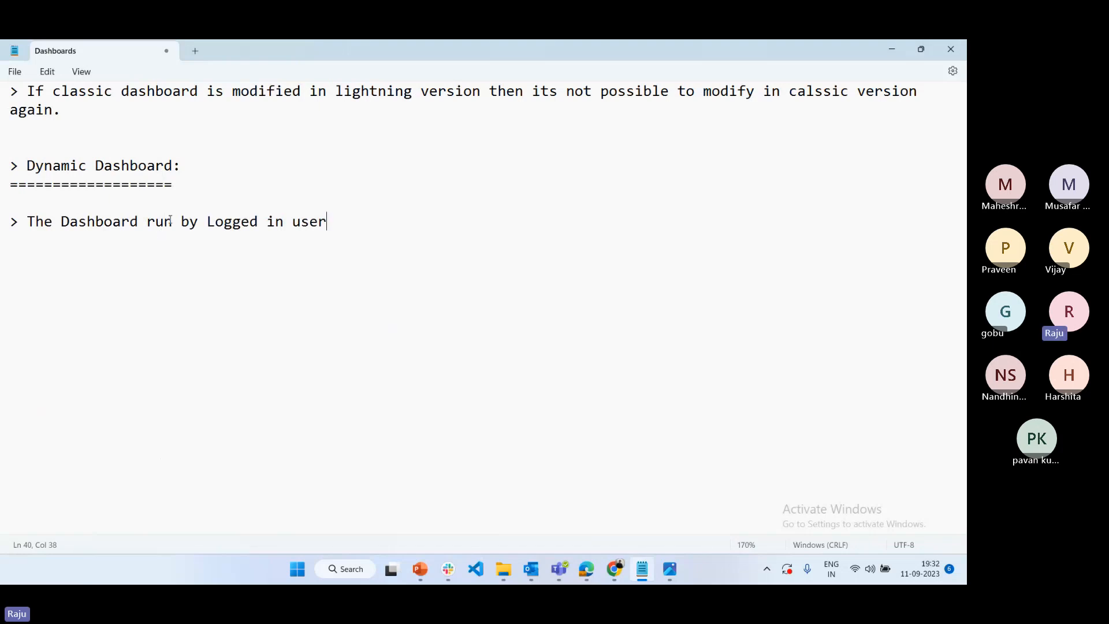
{"action": "type", "text": "/View "}
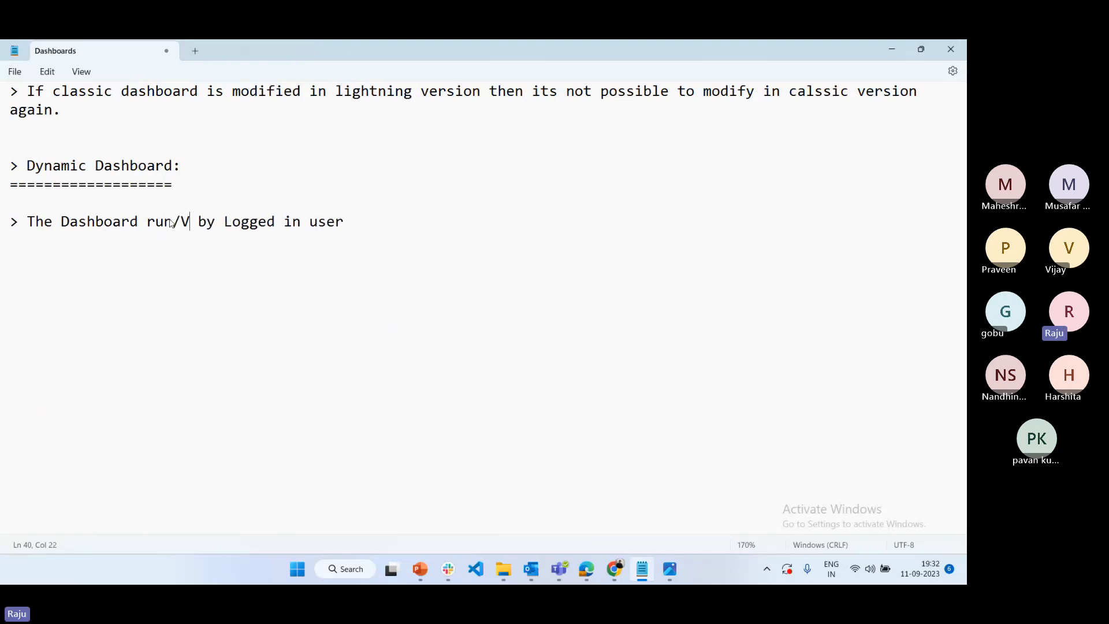
{"action": "type", "text": "As"}
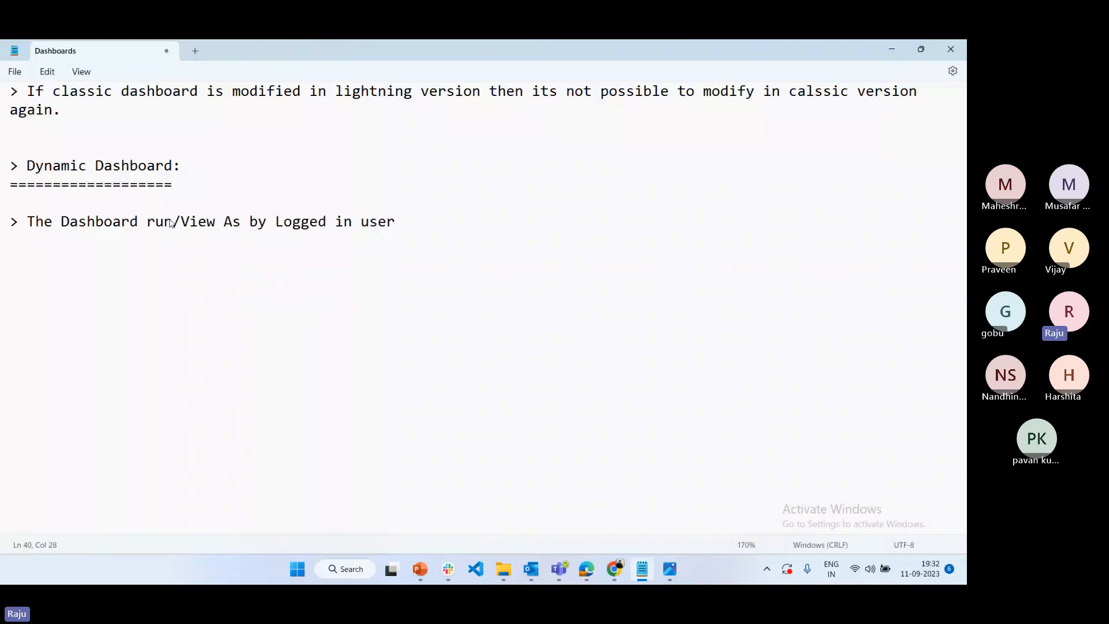
Insert "/View As" after "run" in the note and complete its ending with "is called Dyanmic Dashboard."
{"action": "left_click", "coordinate": [404, 222]}
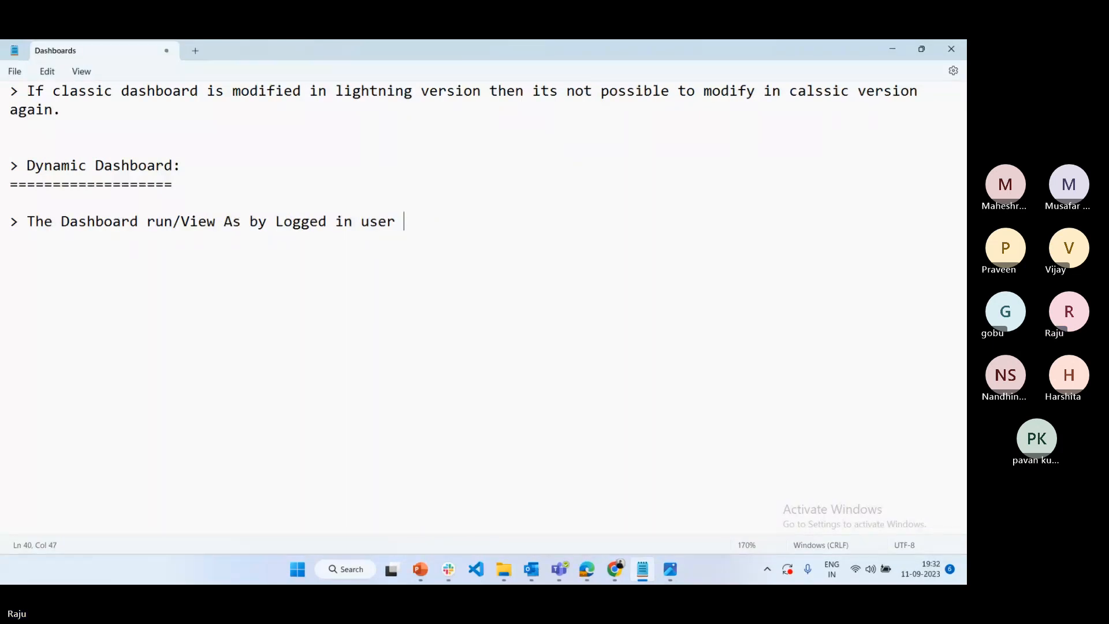
{"action": "type", "text": "is called "}
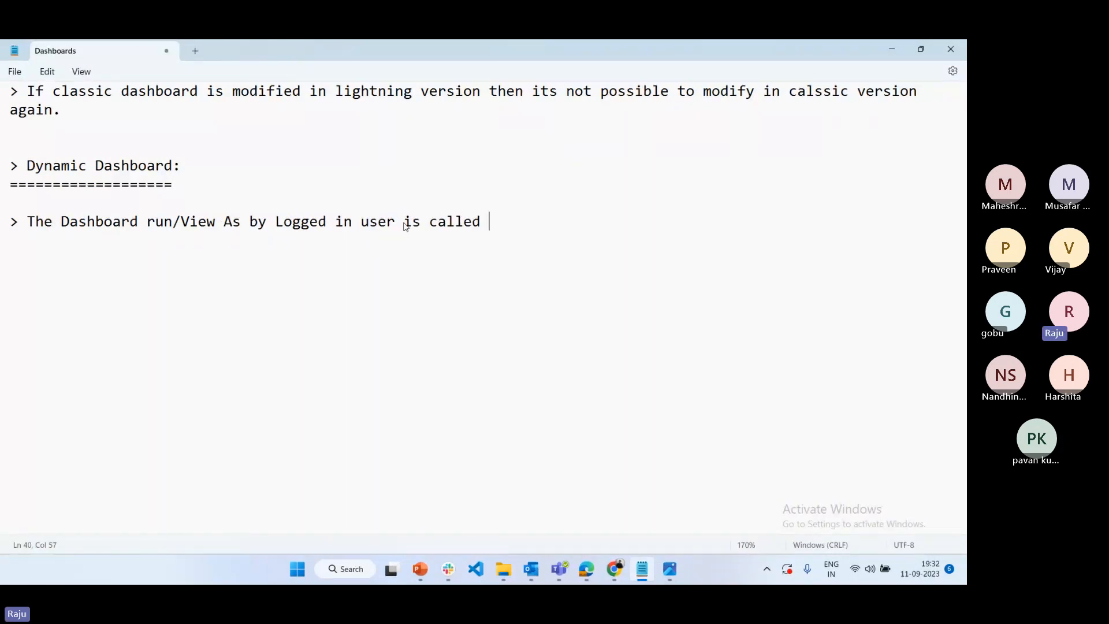
{"action": "type", "text": "Dyanmic Dashboard."}
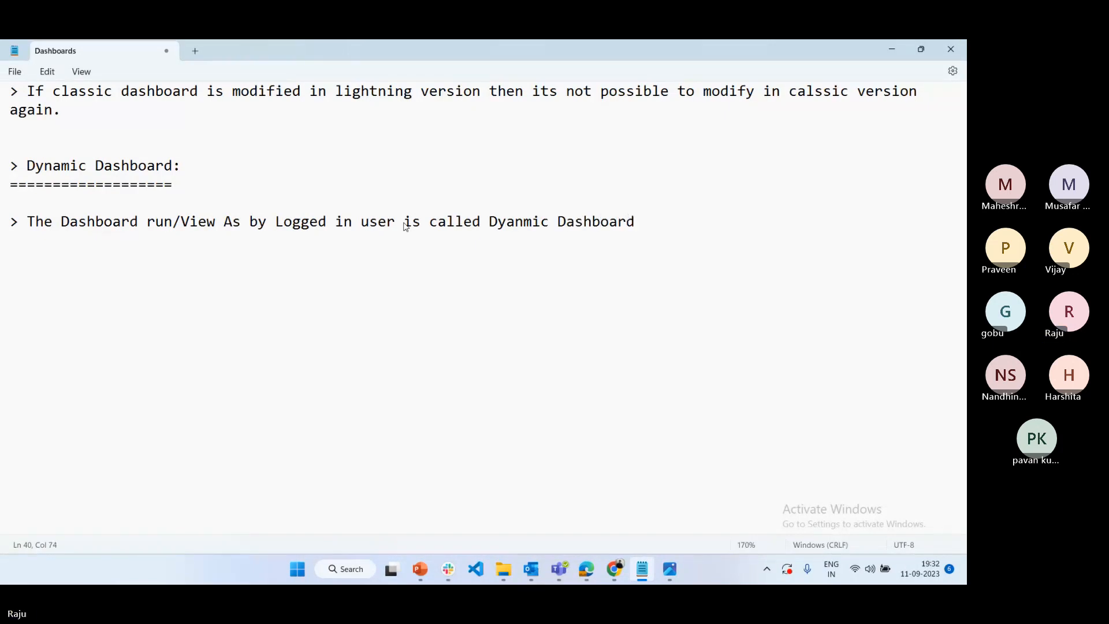
Add a second note reading "> Dynamic dashboards always we can stored into custom folder not for personal folder." followed by blank lines
{"action": "key", "text": "Return"}
{"action": "type", "text": "> "}
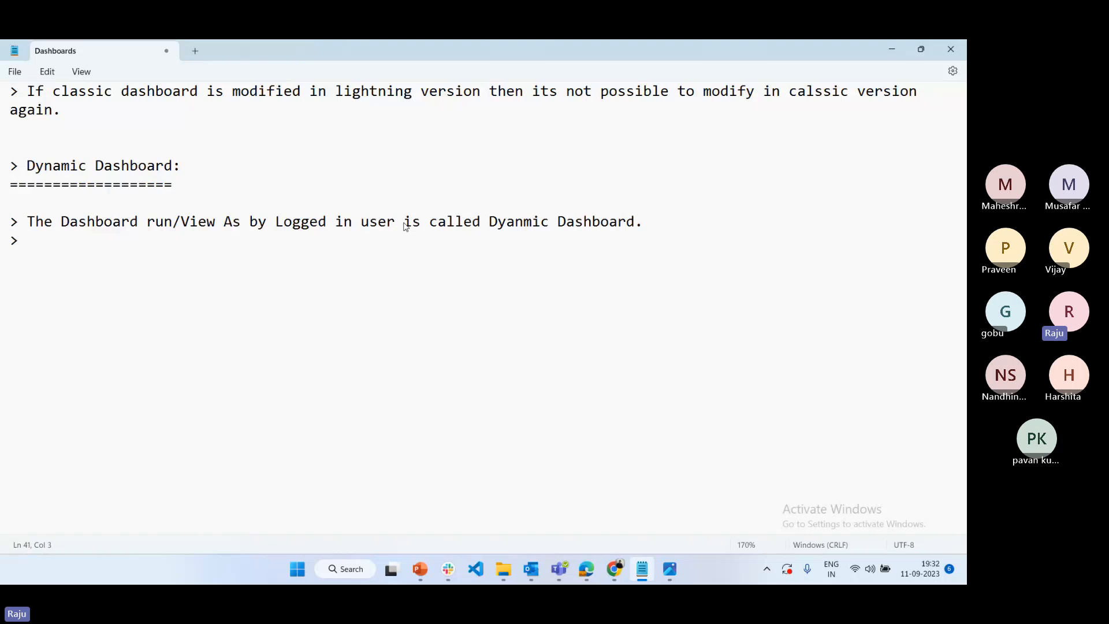
{"action": "type", "text": "Dynami"}
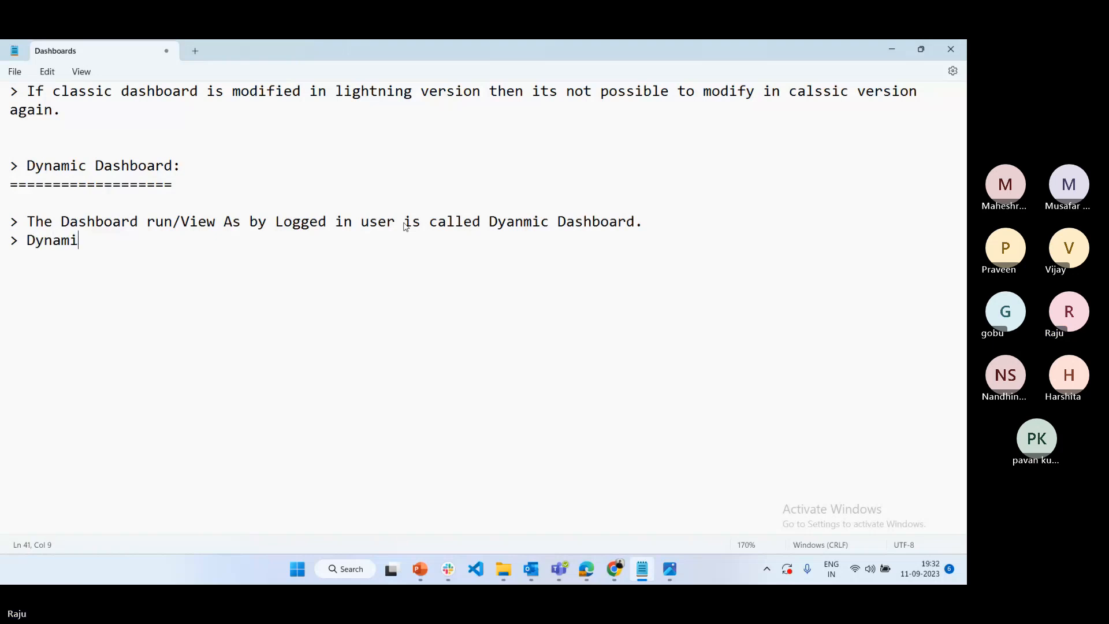
{"action": "type", "text": "c dashb"}
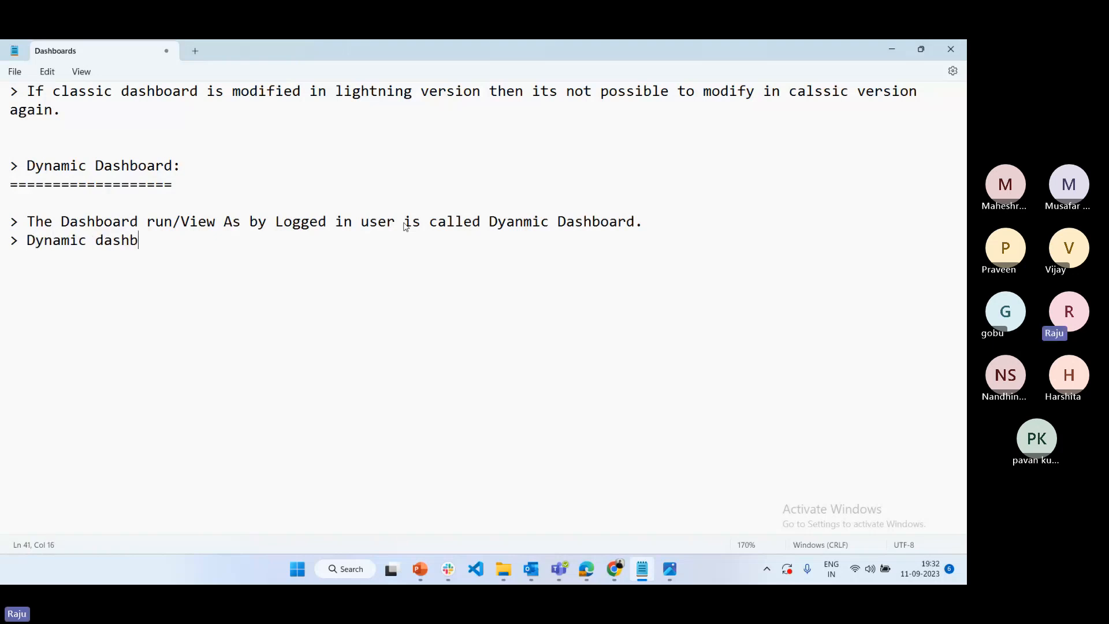
{"action": "type", "text": "oards always"}
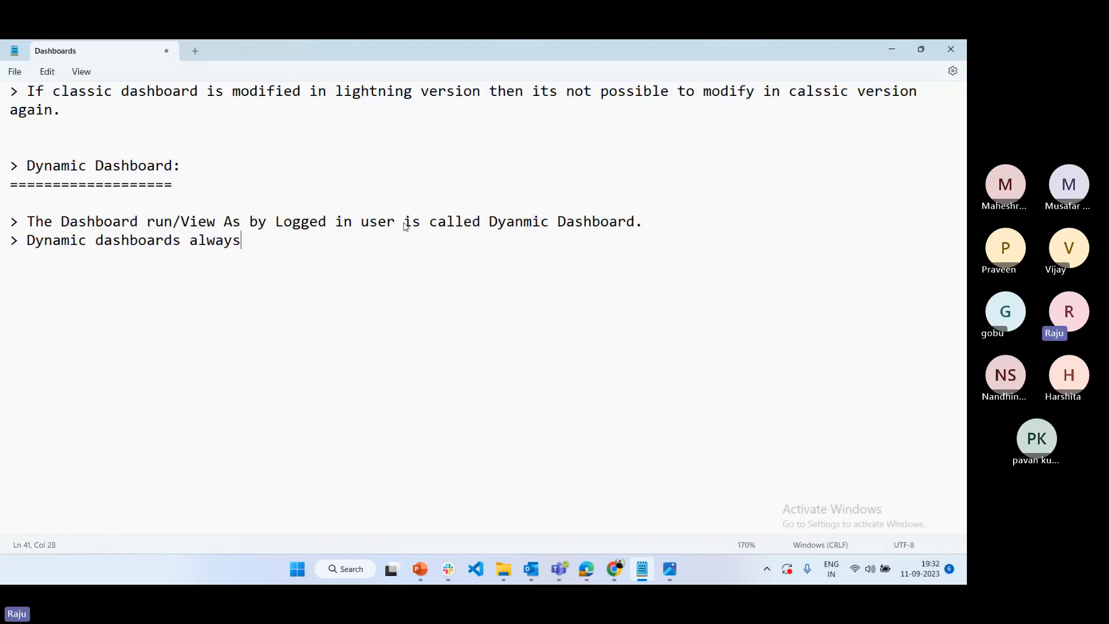
{"action": "type", "text": " we can stored into c"}
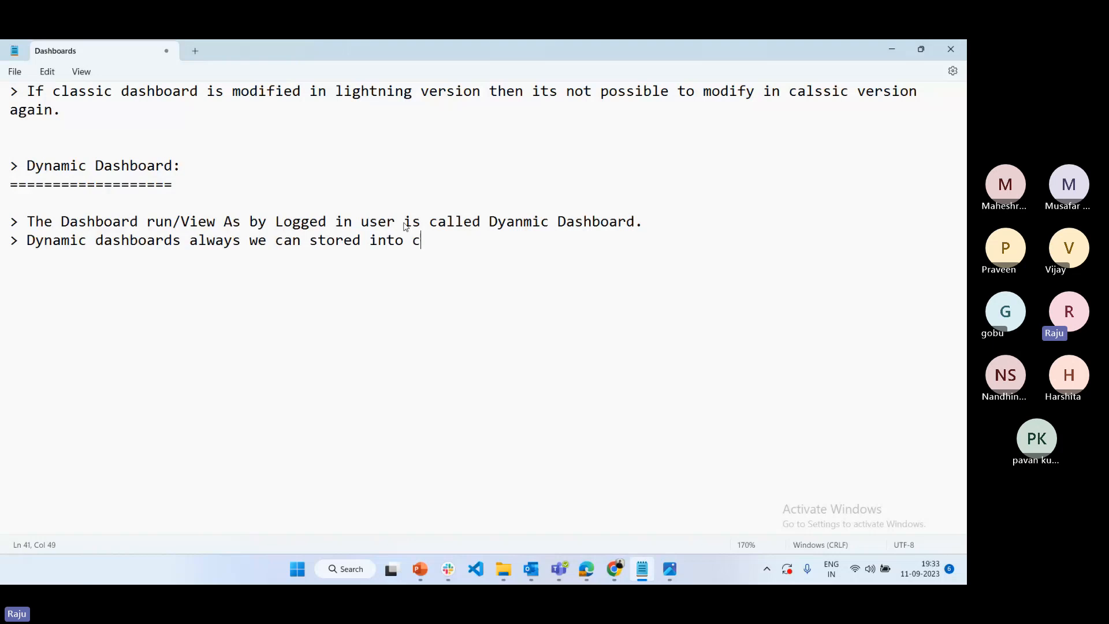
{"action": "type", "text": "ustom folder not for perm"}
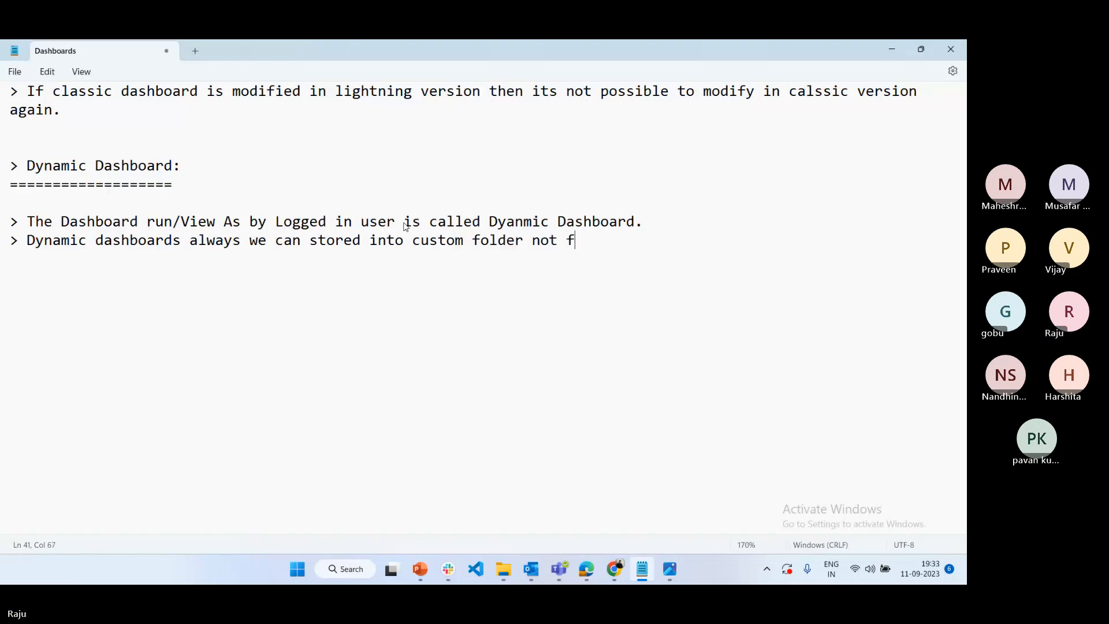
{"action": "key", "text": "BackSpace"}
{"action": "type", "text": "sio"}
{"action": "key", "text": "BackSpace"}
{"action": "key", "text": "BackSpace"}
{"action": "type", "text": "onb"}
{"action": "key", "text": "BackSpace"}
{"action": "type", "text": "al folde"}
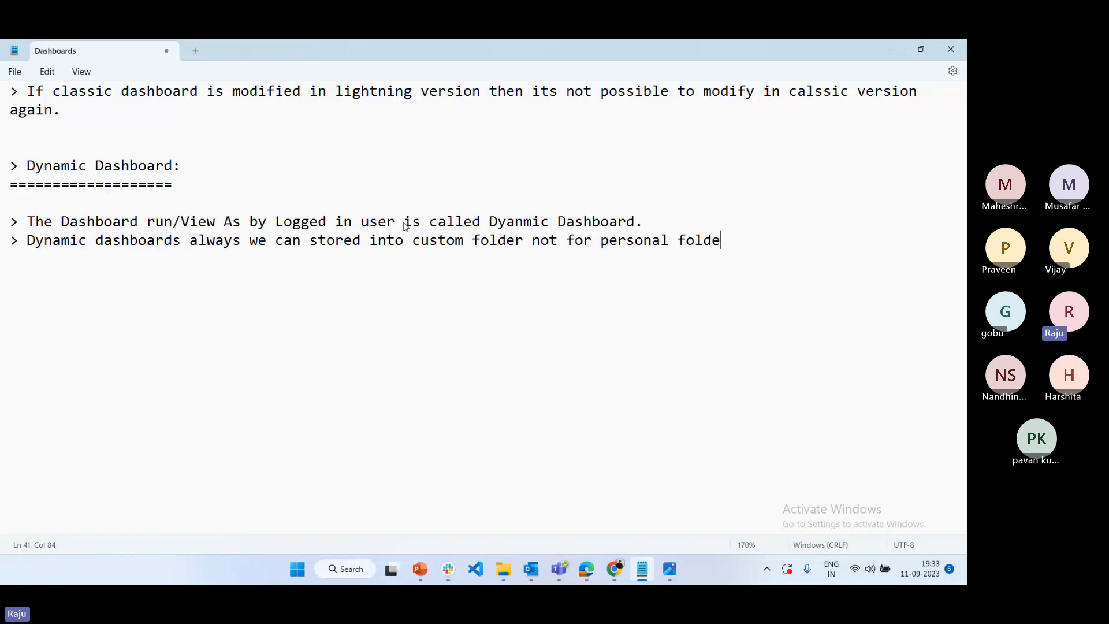
{"action": "type", "text": "r."}
{"action": "key", "text": "Return"}
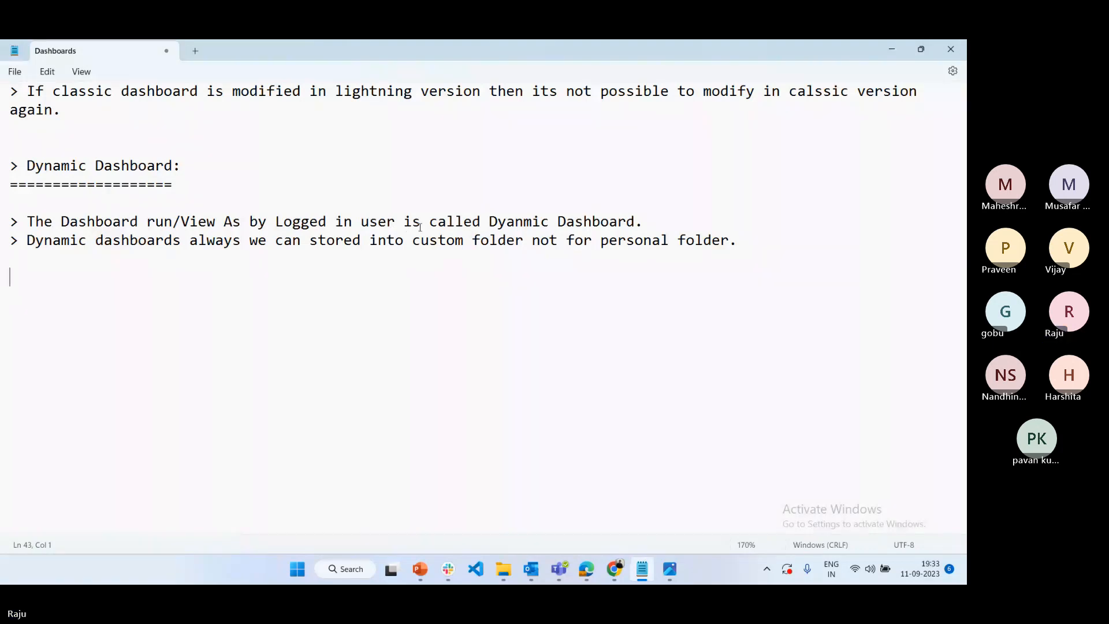
{"action": "key", "text": "Return"}
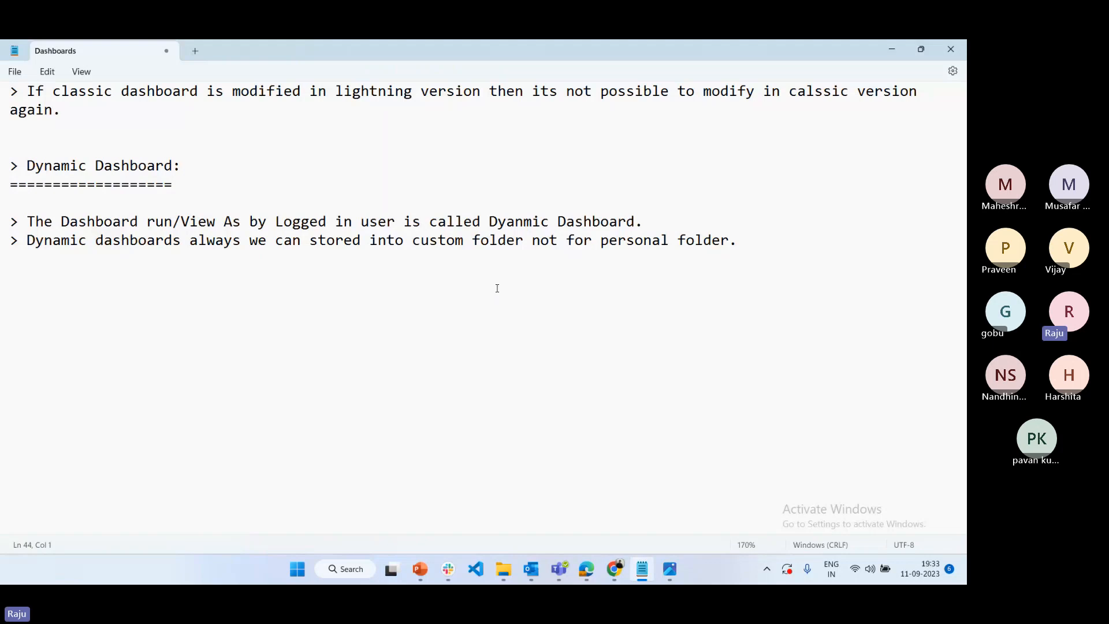
Switch to the Salesforce window in Chrome and open the Sales app's Home page
{"action": "scroll", "coordinate": [497, 287], "scroll_direction": "up", "scroll_amount": 11}
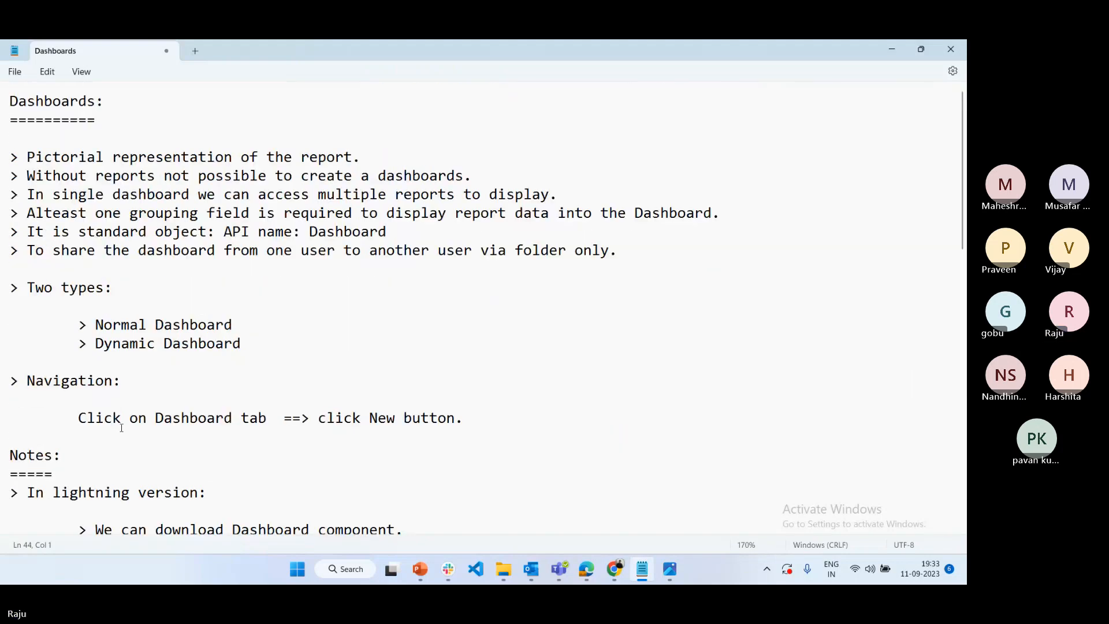
{"action": "scroll", "coordinate": [122, 428], "scroll_direction": "down", "scroll_amount": 7}
{"action": "mouse_move", "coordinate": [614, 569]}
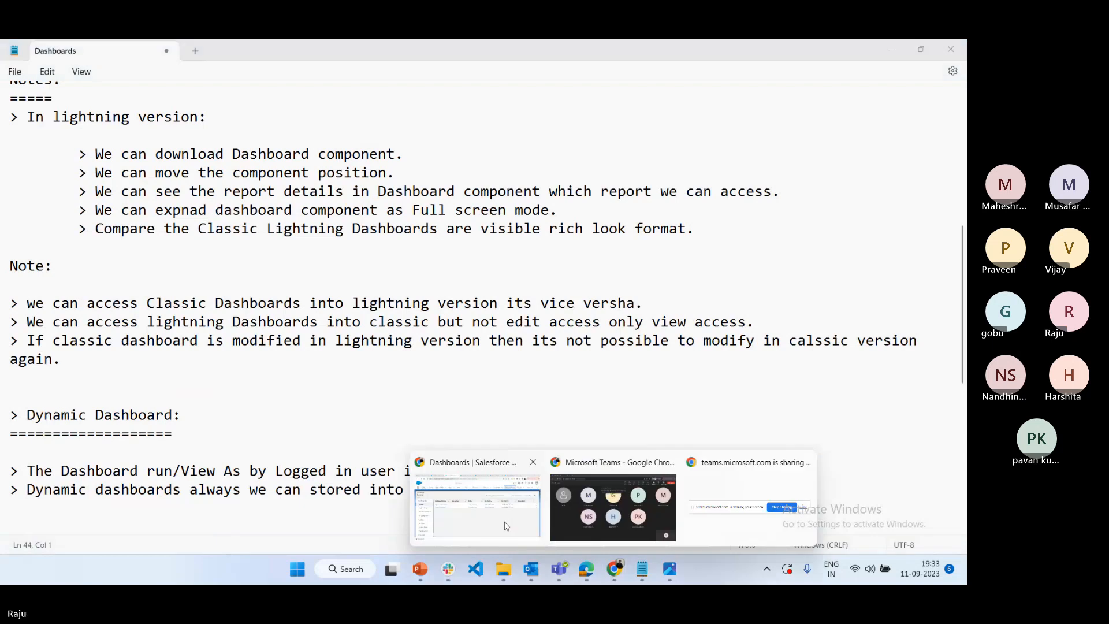
{"action": "left_click", "coordinate": [506, 525]}
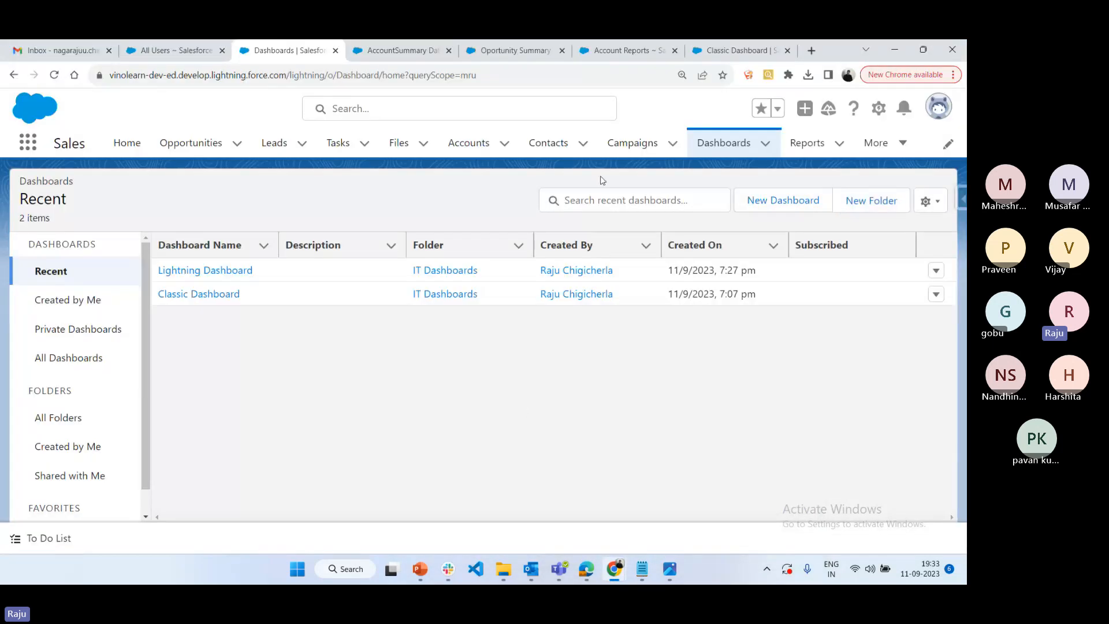
{"action": "left_click", "coordinate": [720, 144]}
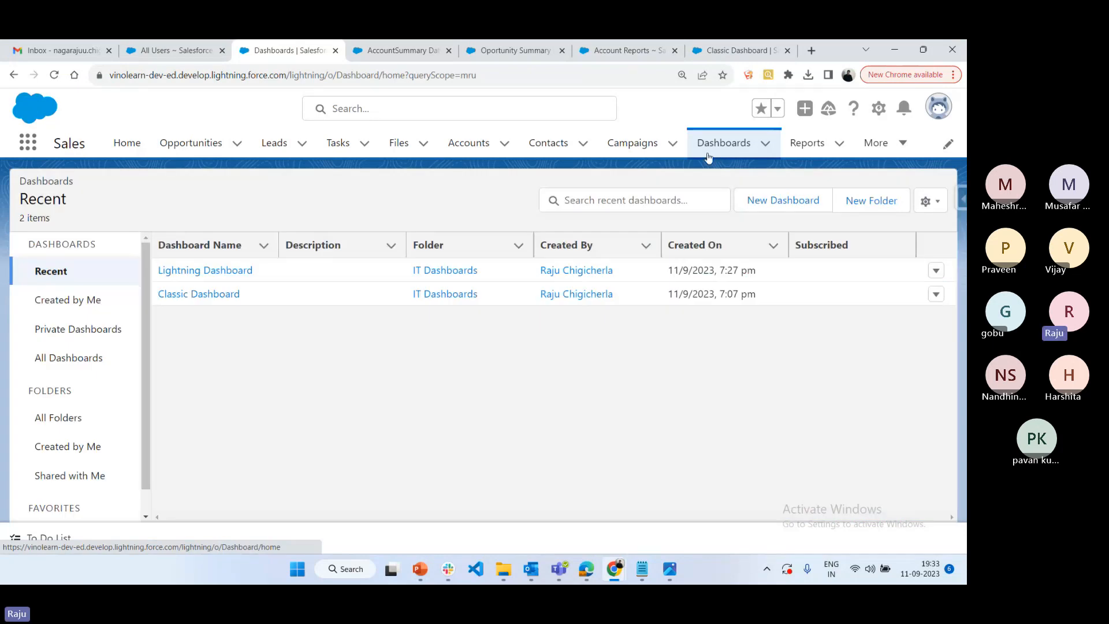
{"action": "left_click", "coordinate": [128, 145]}
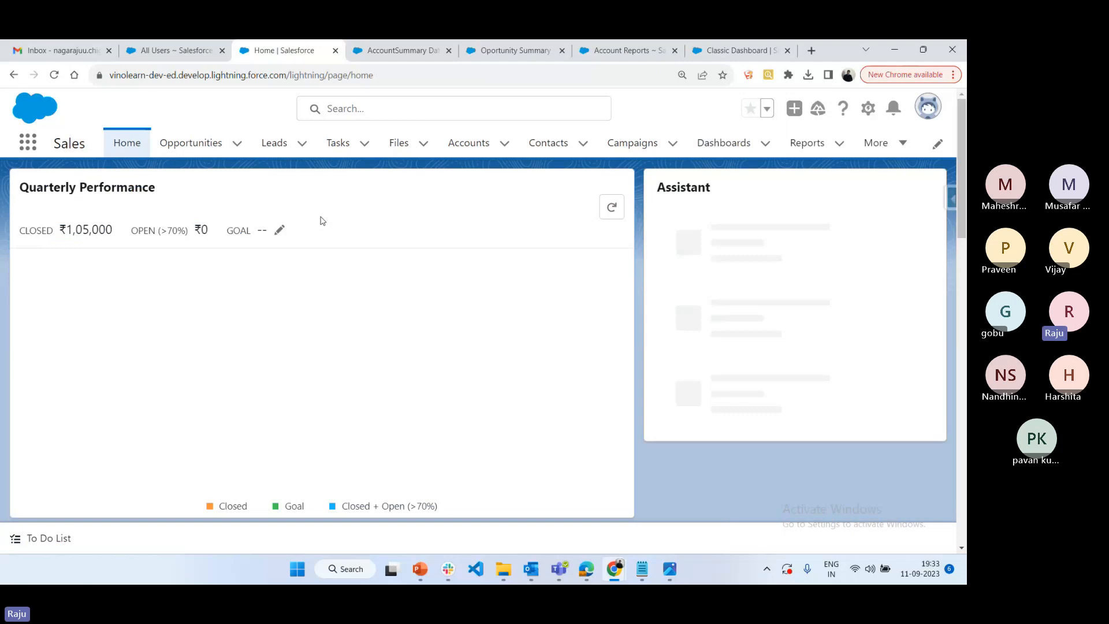
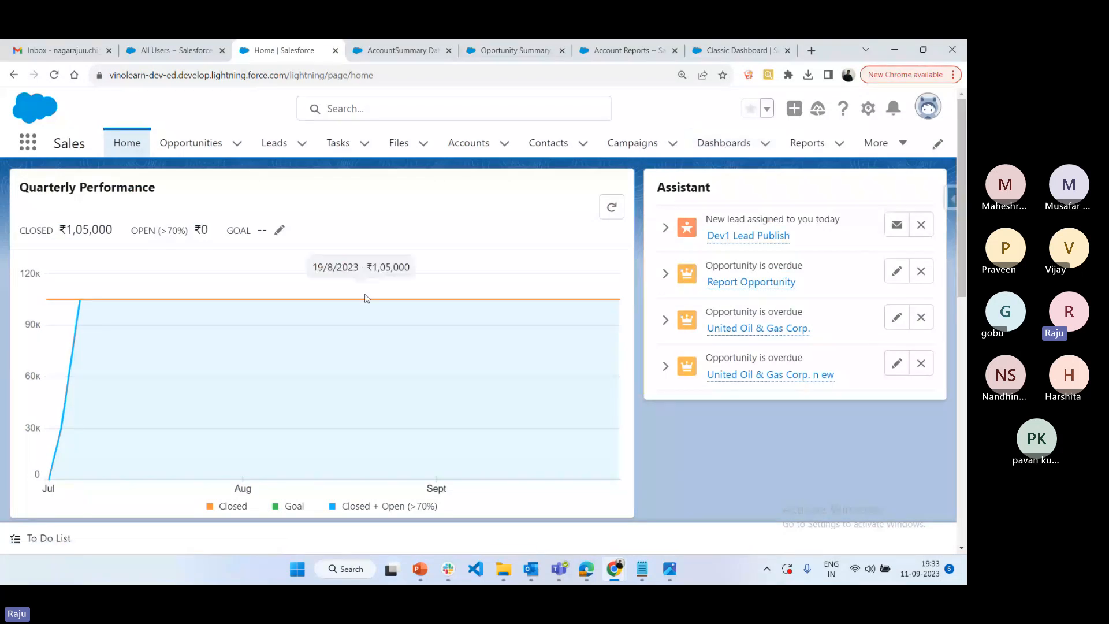
Edit the Sales Home page and add a Dashboard component above the Quarterly Performance chart, dismissing the New in Spring '21 notice
{"action": "left_click", "coordinate": [868, 108]}
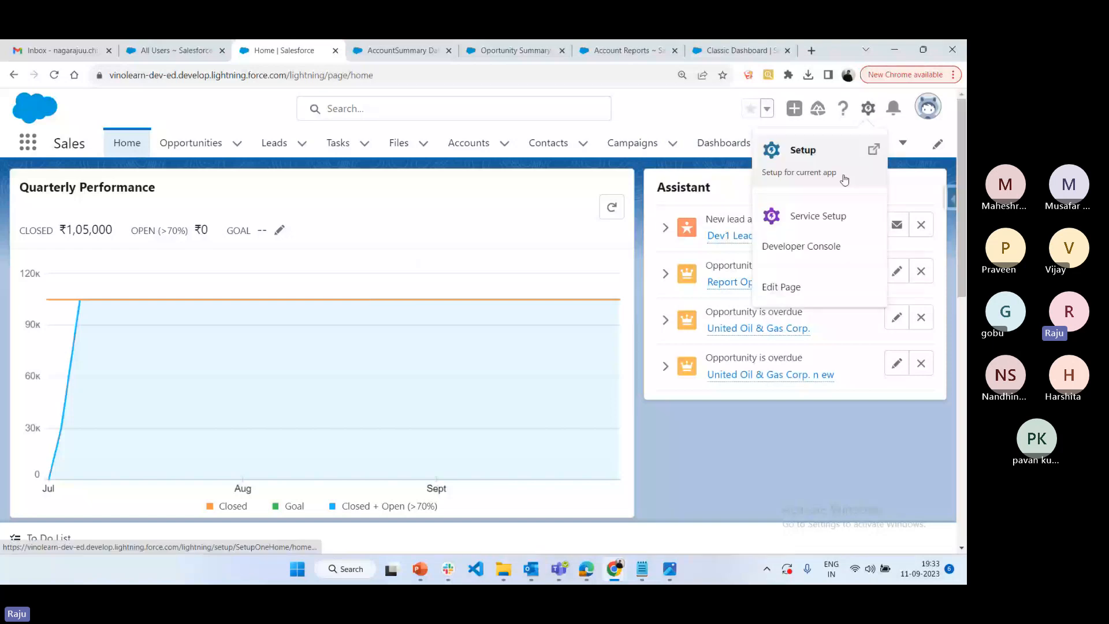
{"action": "left_click", "coordinate": [782, 287]}
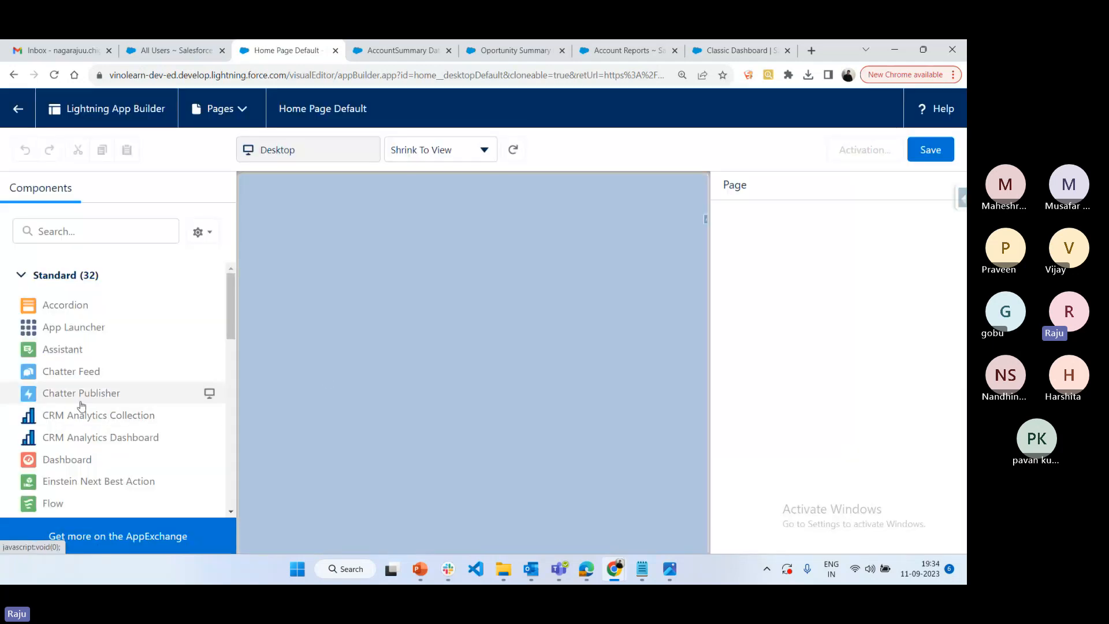
{"action": "scroll", "coordinate": [81, 407], "scroll_direction": "down", "scroll_amount": 1}
{"action": "scroll", "coordinate": [81, 407], "scroll_direction": "down", "scroll_amount": 1}
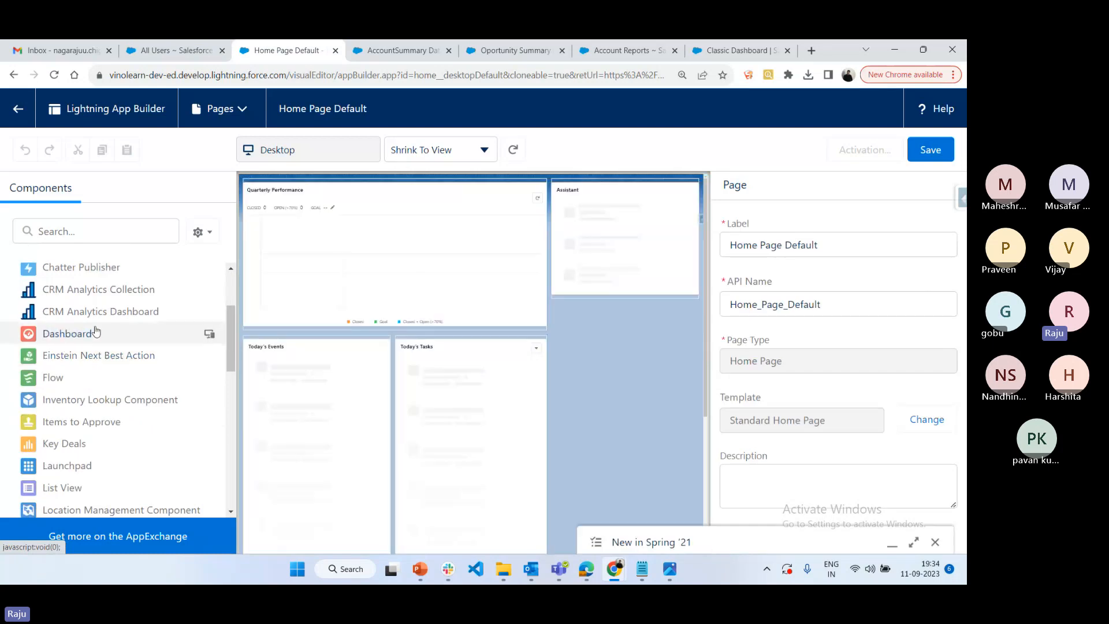
{"action": "left_click_drag", "start_coordinate": [96, 333], "coordinate": [335, 196]}
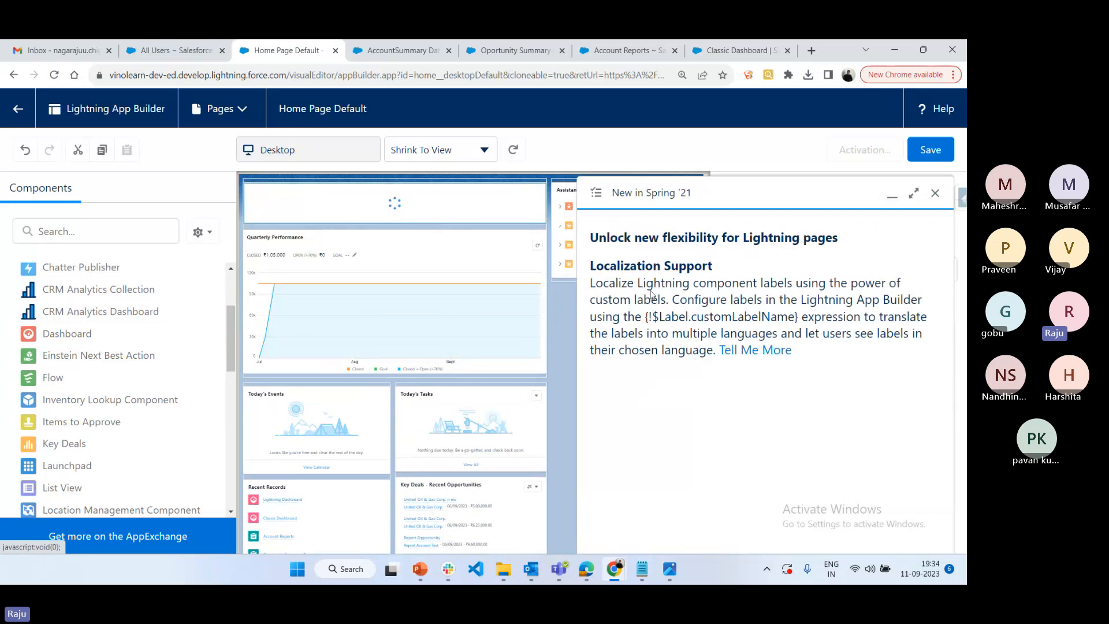
{"action": "left_click", "coordinate": [935, 192]}
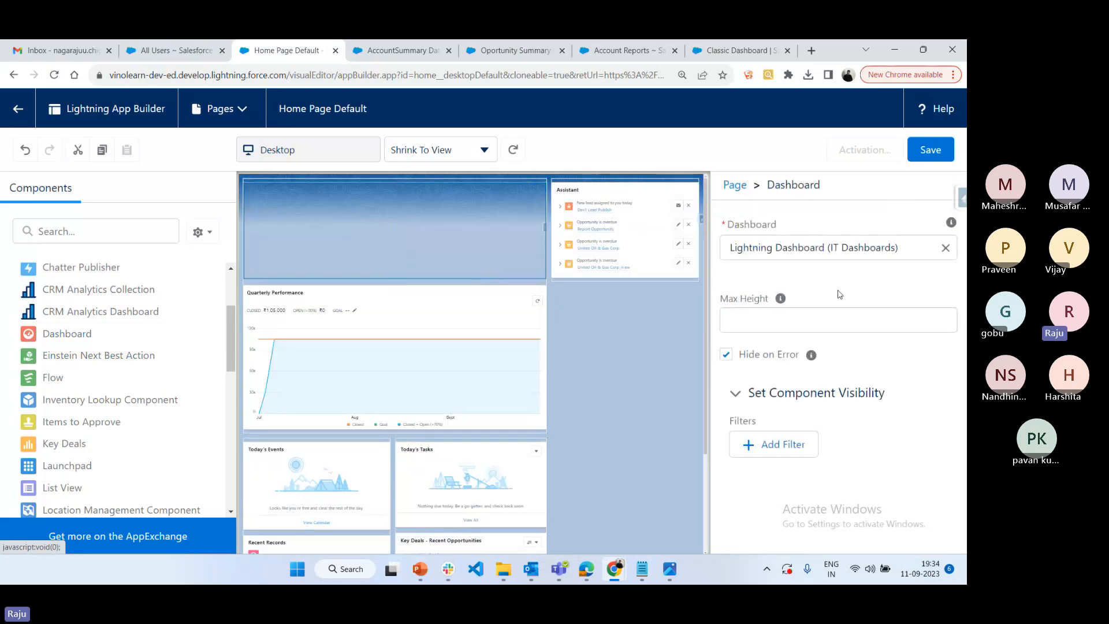
Set the component's dashboard to Classic Dashboard (IT Dashboards) and save the page
{"action": "left_click", "coordinate": [945, 248]}
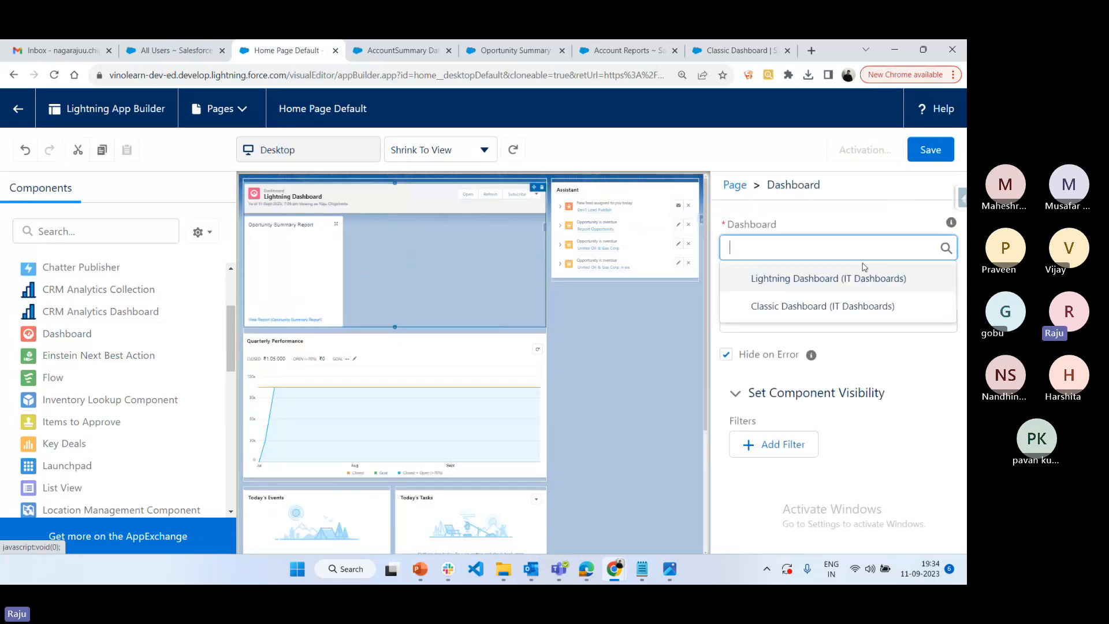
{"action": "left_click", "coordinate": [798, 306]}
{"action": "left_click", "coordinate": [934, 151]}
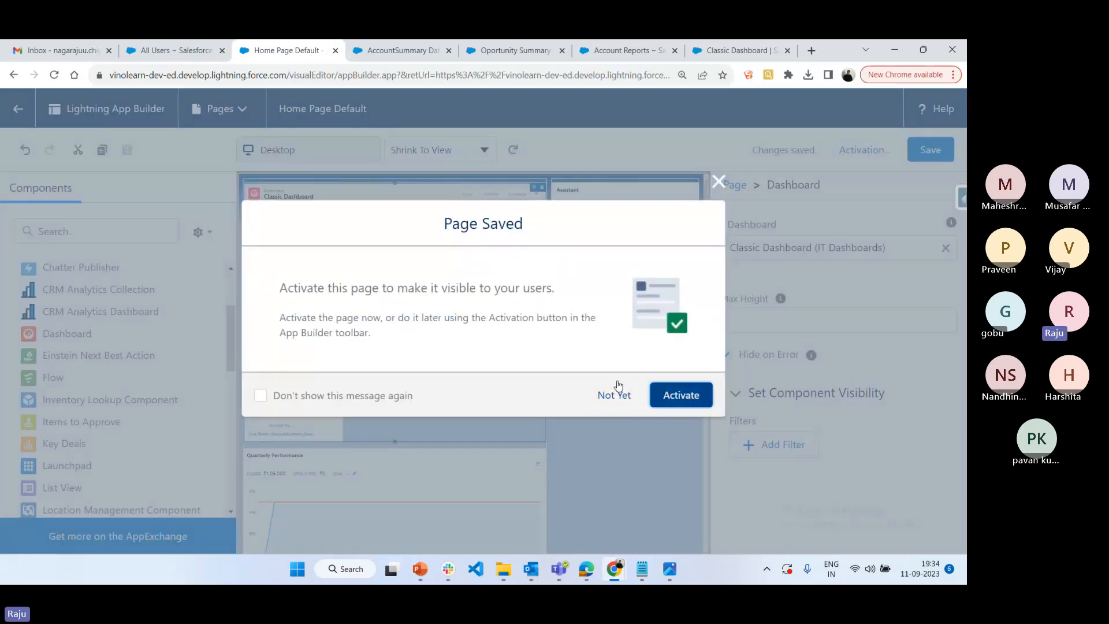
Activate the Home page layout as the org default and return to the Sales Home page
{"action": "left_click", "coordinate": [614, 391]}
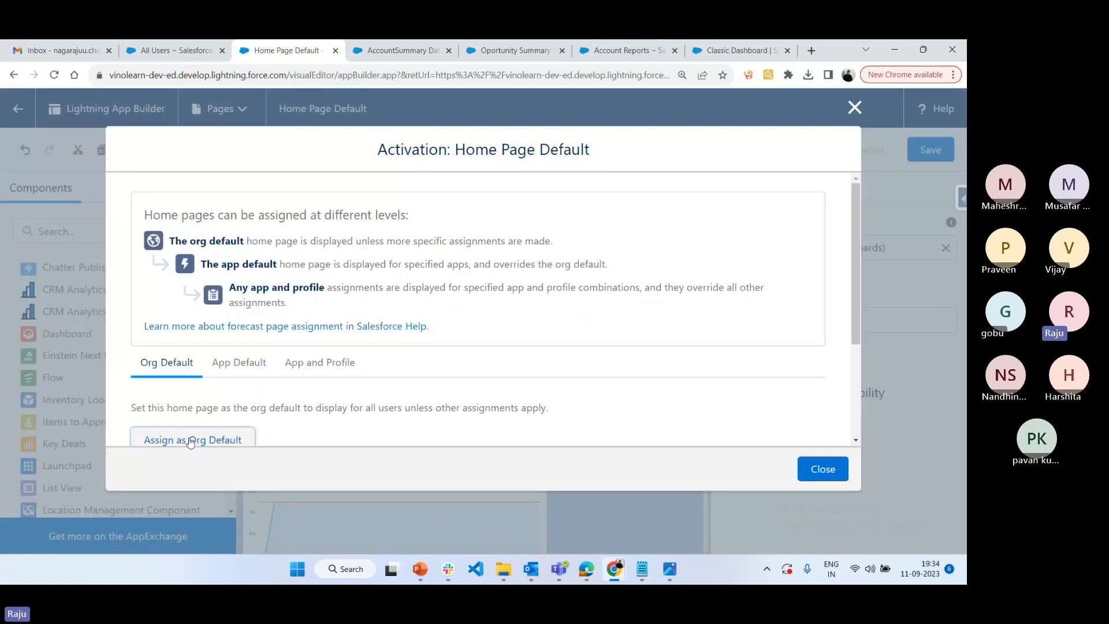
{"action": "left_click", "coordinate": [189, 444]}
{"action": "left_click", "coordinate": [837, 479]}
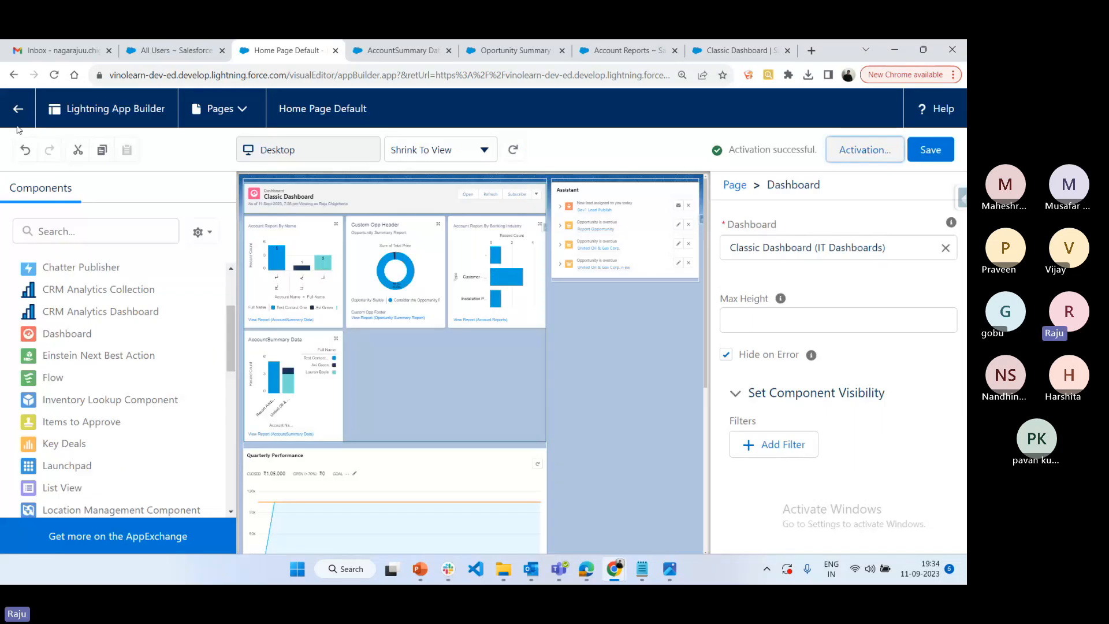
{"action": "left_click", "coordinate": [17, 114]}
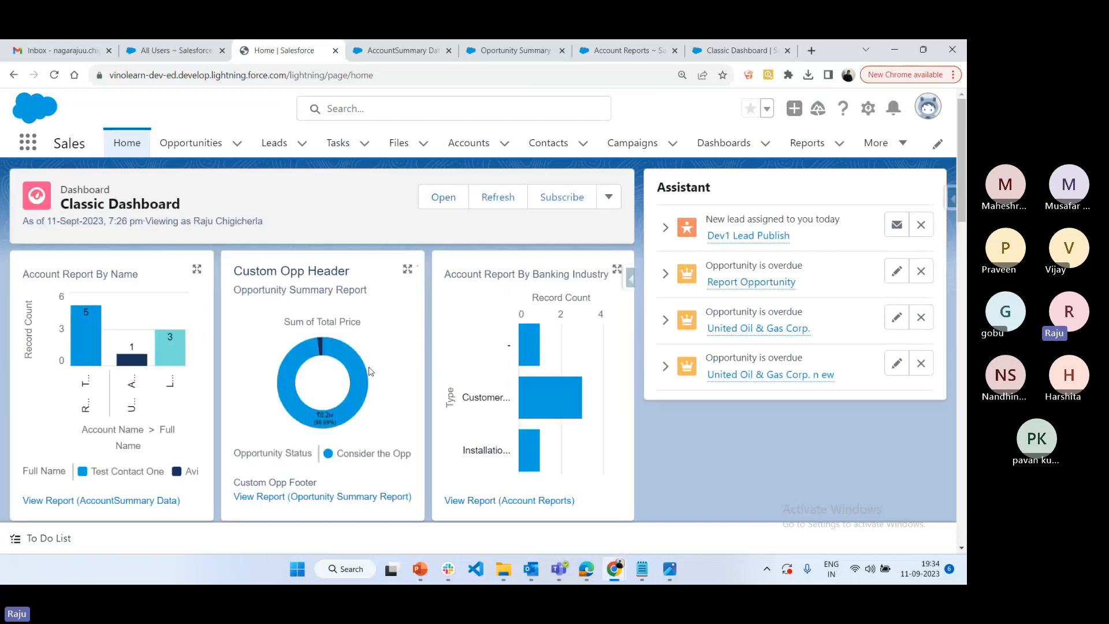
Examine the embedded Classic Dashboard on the Home page, viewing the Account Report By Name chart enlarged
{"action": "scroll", "coordinate": [384, 338], "scroll_direction": "down", "scroll_amount": 5}
{"action": "scroll", "coordinate": [324, 258], "scroll_direction": "up", "scroll_amount": 4}
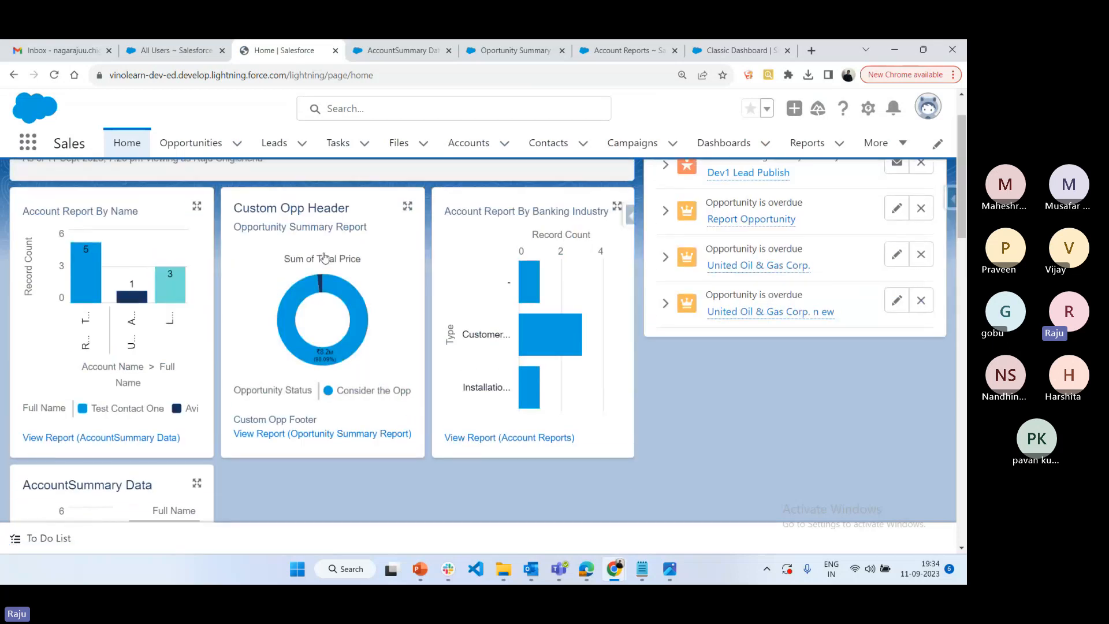
{"action": "left_click", "coordinate": [197, 205]}
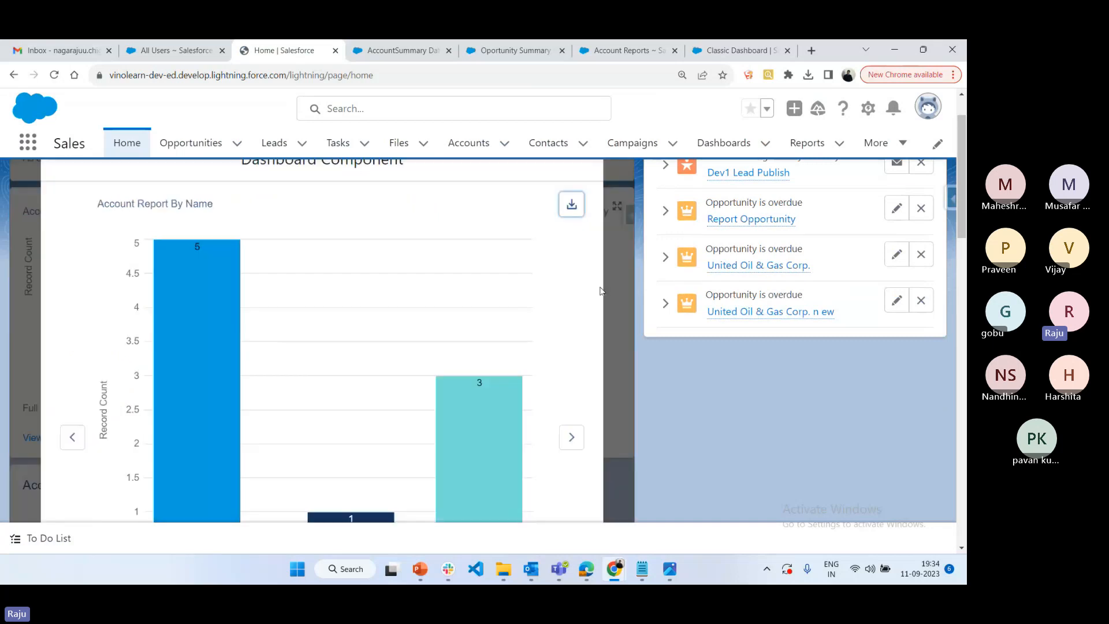
{"action": "scroll", "coordinate": [600, 290], "scroll_direction": "up", "scroll_amount": 1}
{"action": "left_click", "coordinate": [596, 183]}
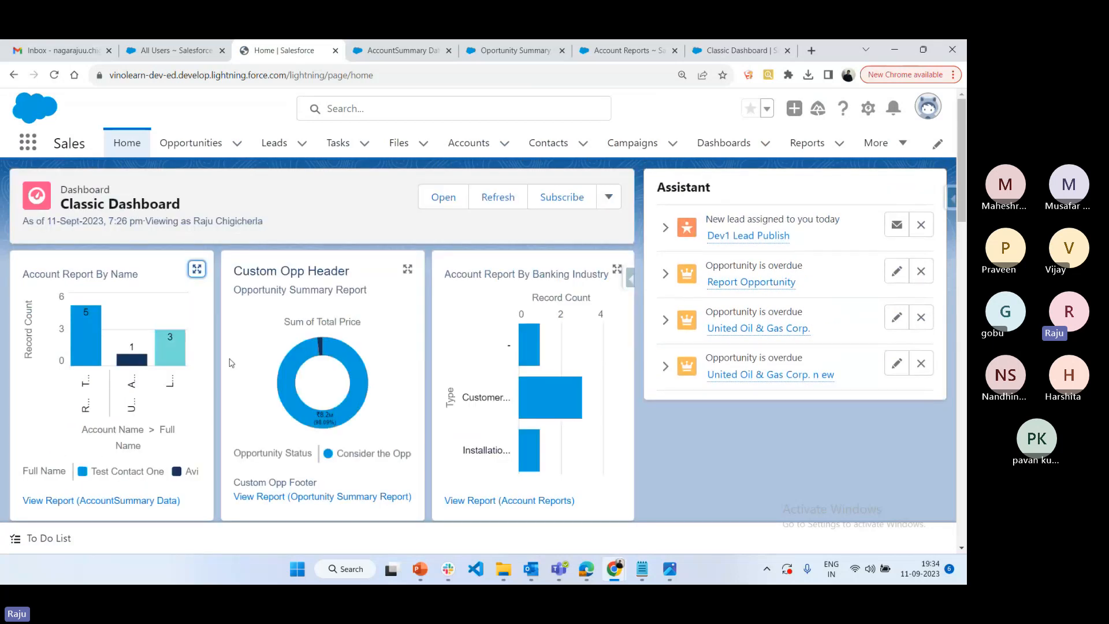
{"action": "left_click", "coordinate": [197, 269]}
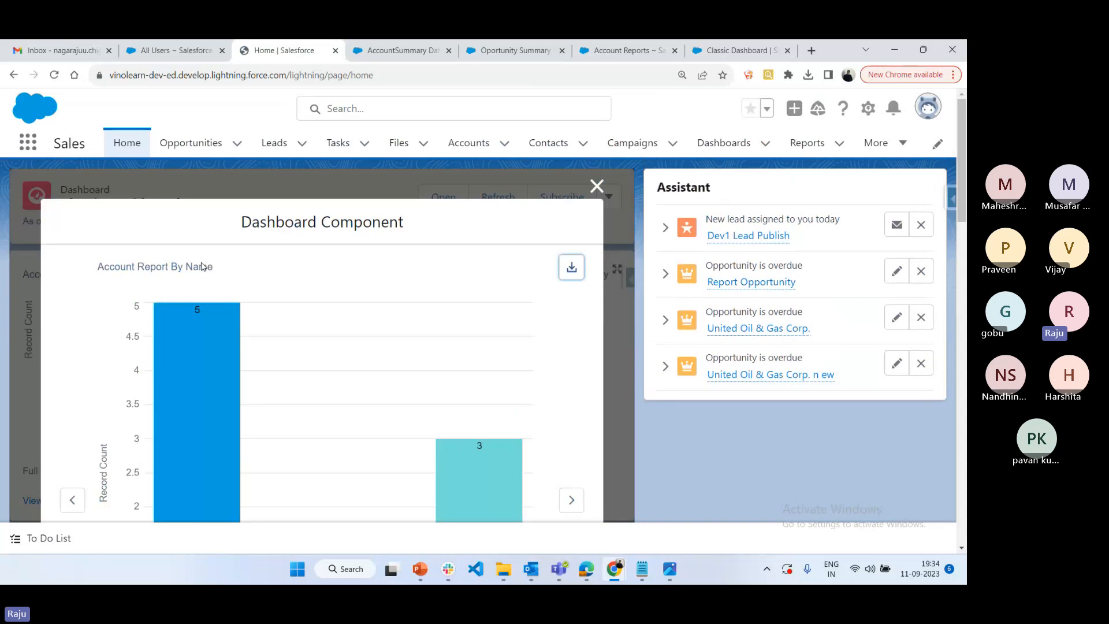
{"action": "left_click", "coordinate": [597, 186]}
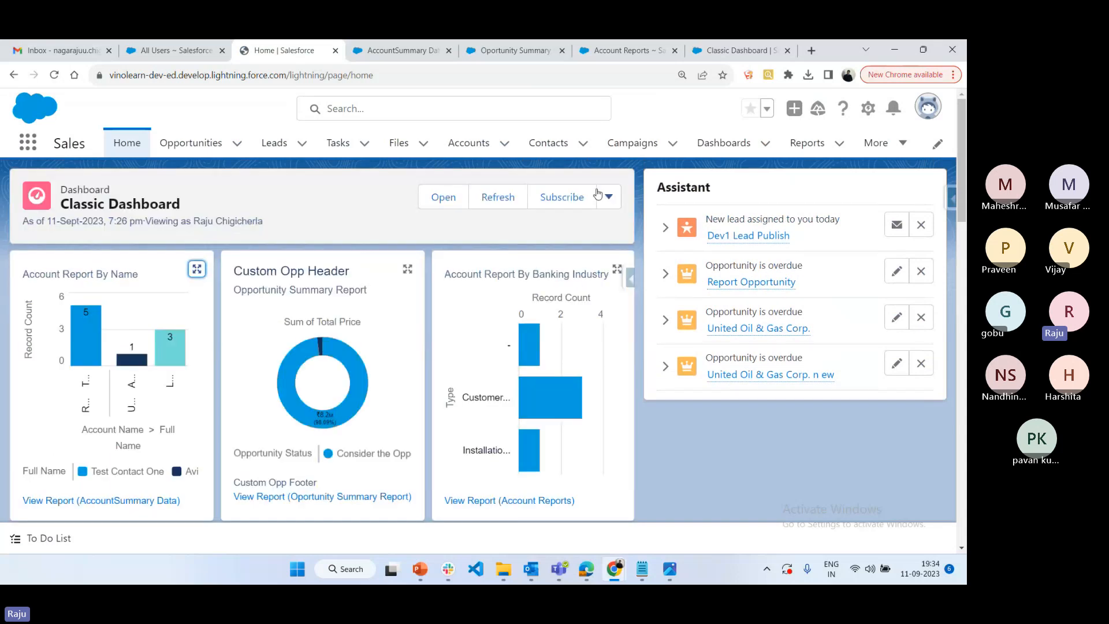
{"action": "scroll", "coordinate": [181, 432], "scroll_direction": "down", "scroll_amount": 5}
{"action": "scroll", "coordinate": [182, 433], "scroll_direction": "up", "scroll_amount": 5}
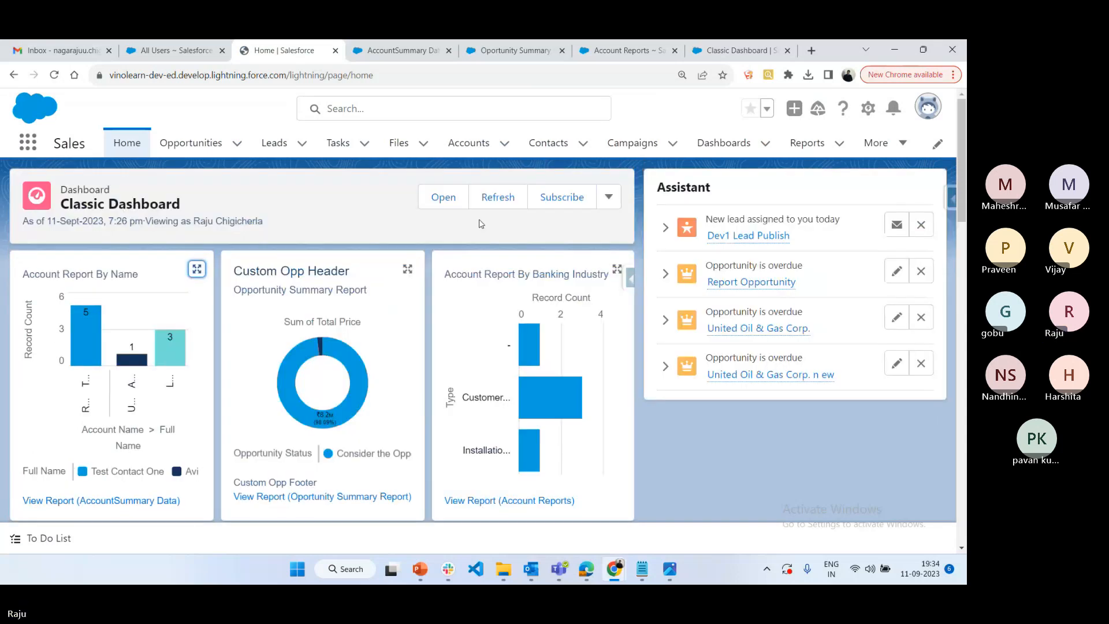
Go to the open Classic Dashboard page and view the Custom Opp Header chart enlarged before closing it
{"action": "left_click", "coordinate": [712, 47]}
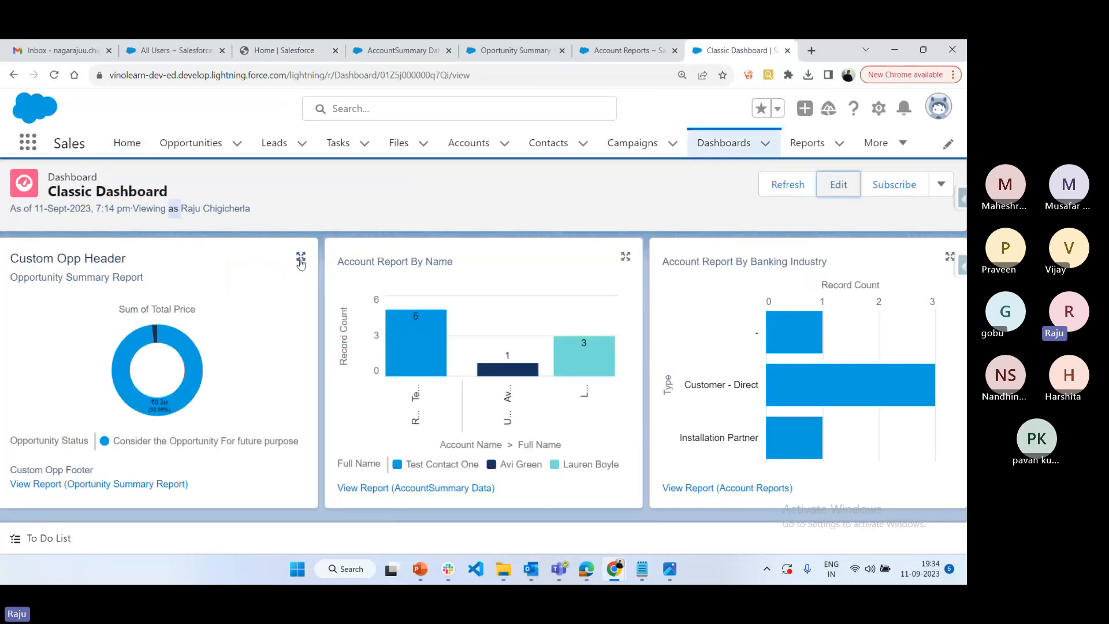
{"action": "left_click", "coordinate": [301, 258]}
{"action": "left_click", "coordinate": [910, 167]}
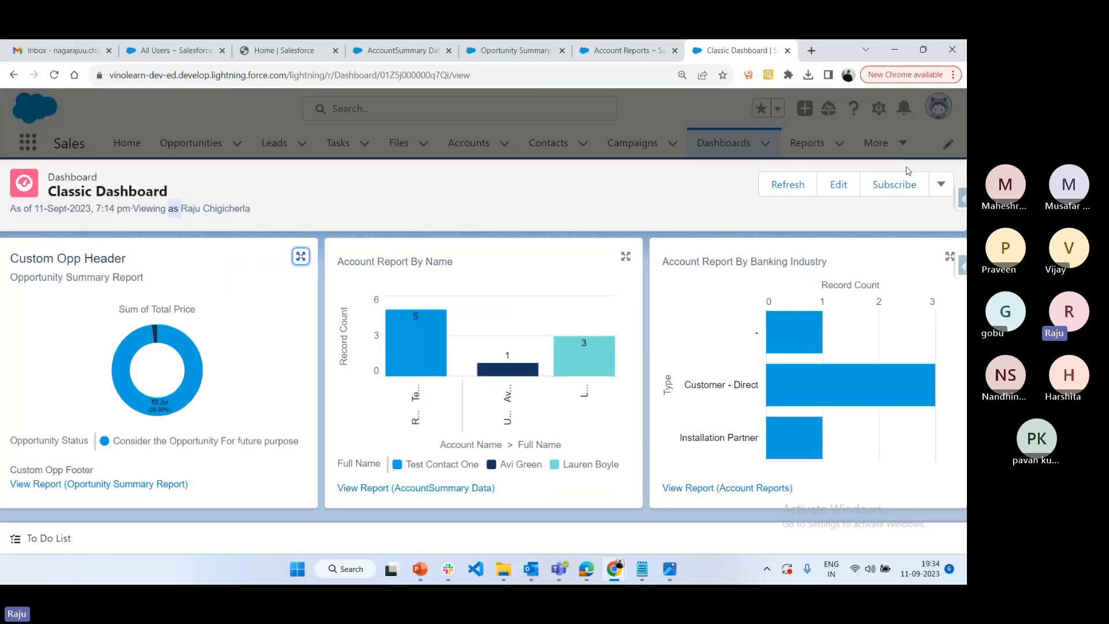
Download the Classic Dashboard as an image, view the downloaded Classic Dashboard.png, and close it
{"action": "left_click", "coordinate": [940, 189]}
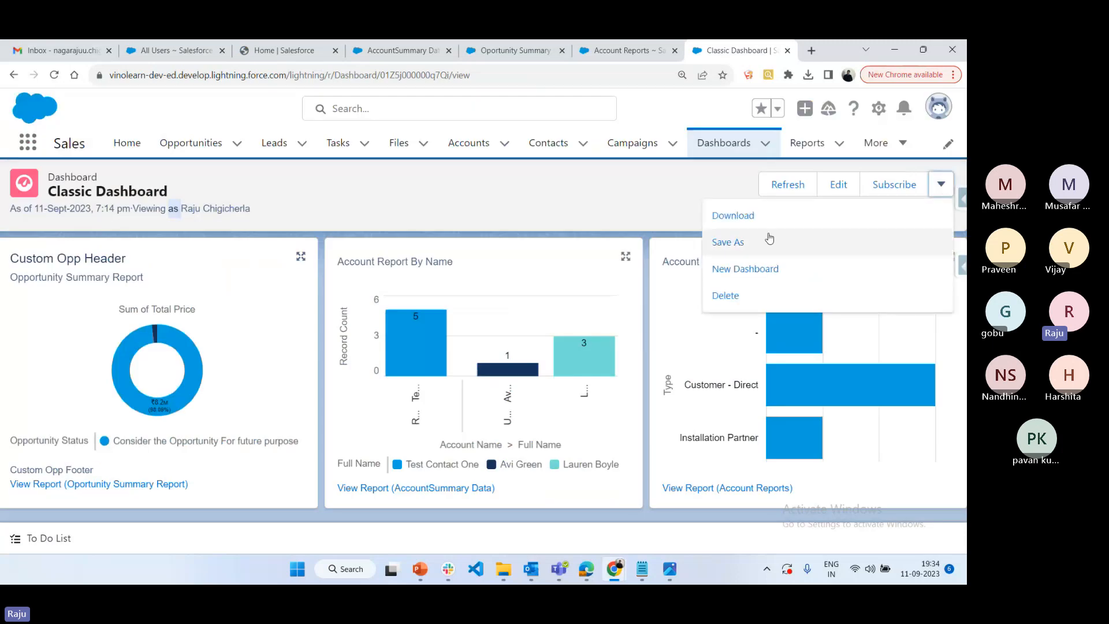
{"action": "left_click", "coordinate": [736, 216]}
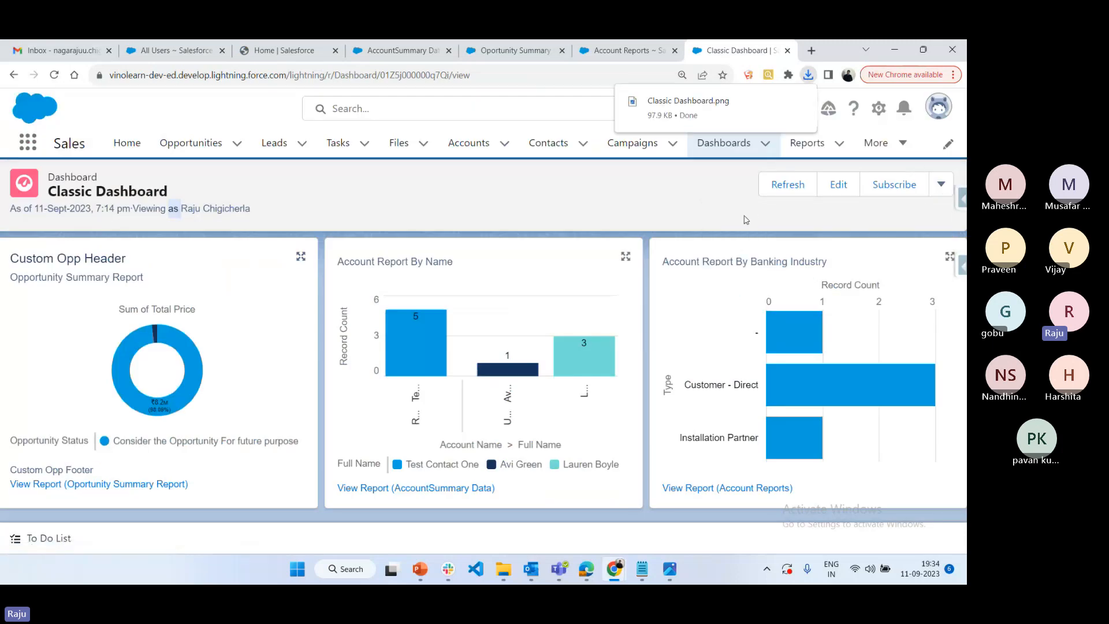
{"action": "left_click", "coordinate": [702, 112]}
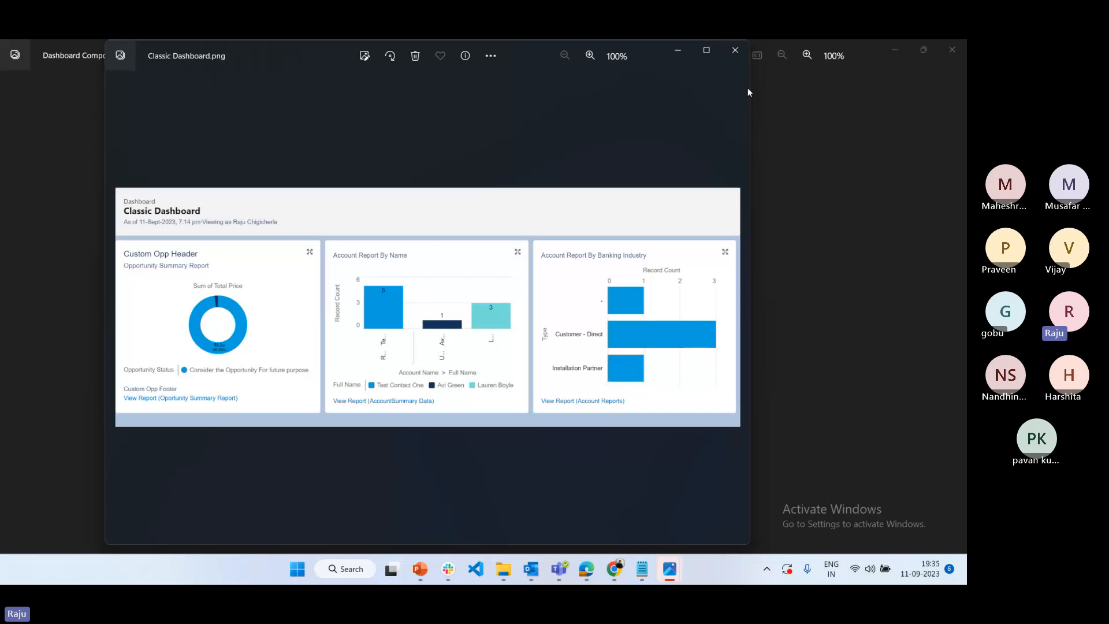
{"action": "left_click", "coordinate": [734, 51]}
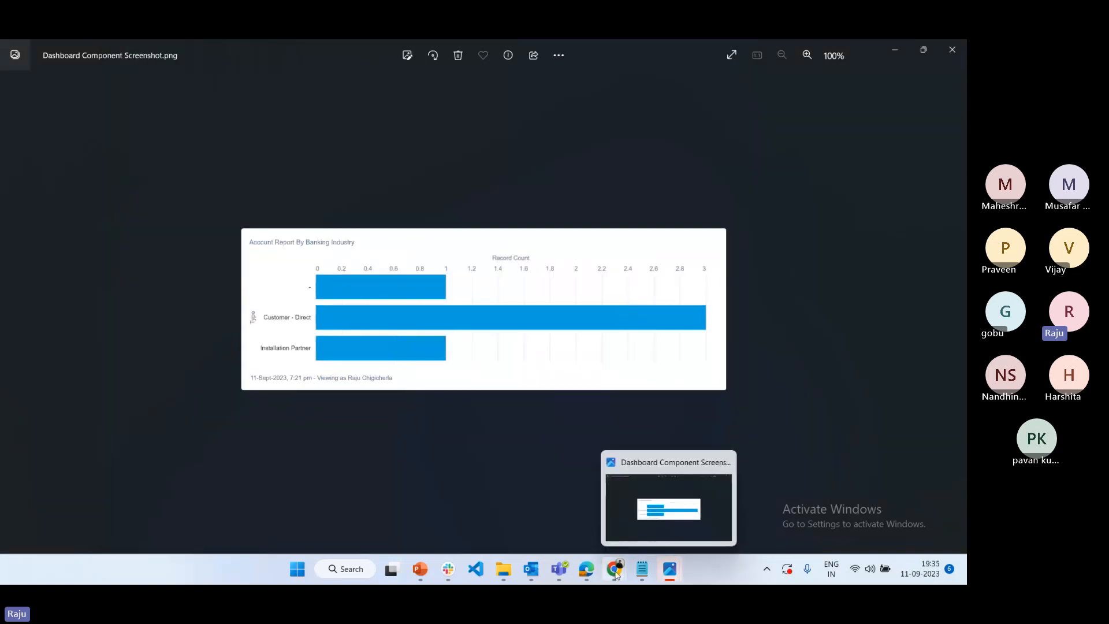
Switch back to the Salesforce window in Chrome and open the Home page in place of the dashboard
{"action": "mouse_move", "coordinate": [614, 569]}
{"action": "left_click", "coordinate": [500, 522]}
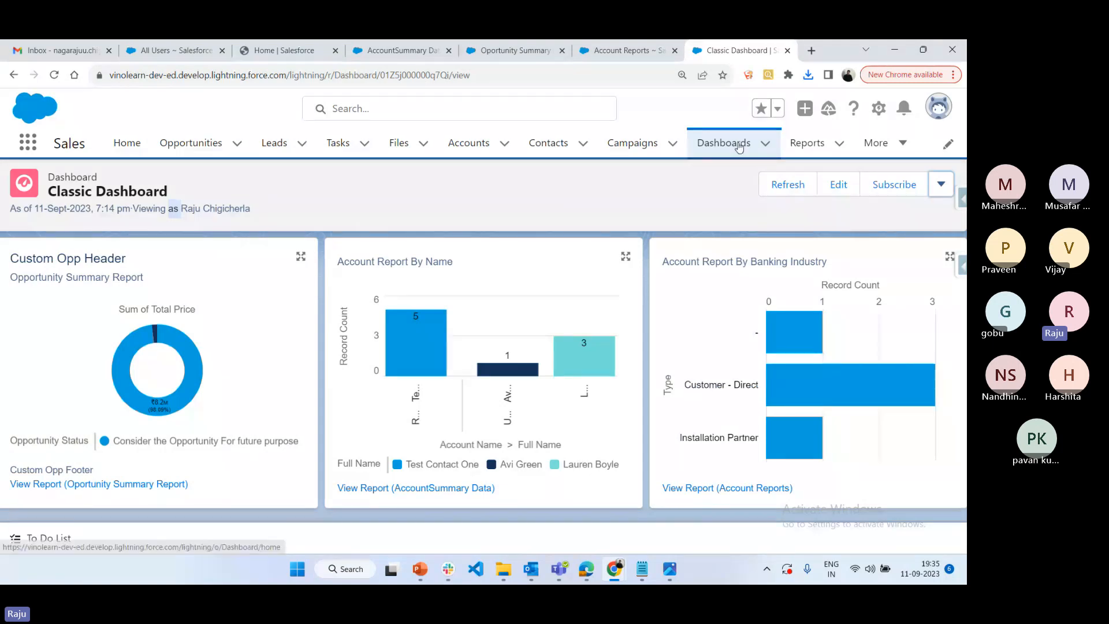
{"action": "left_click", "coordinate": [127, 144]}
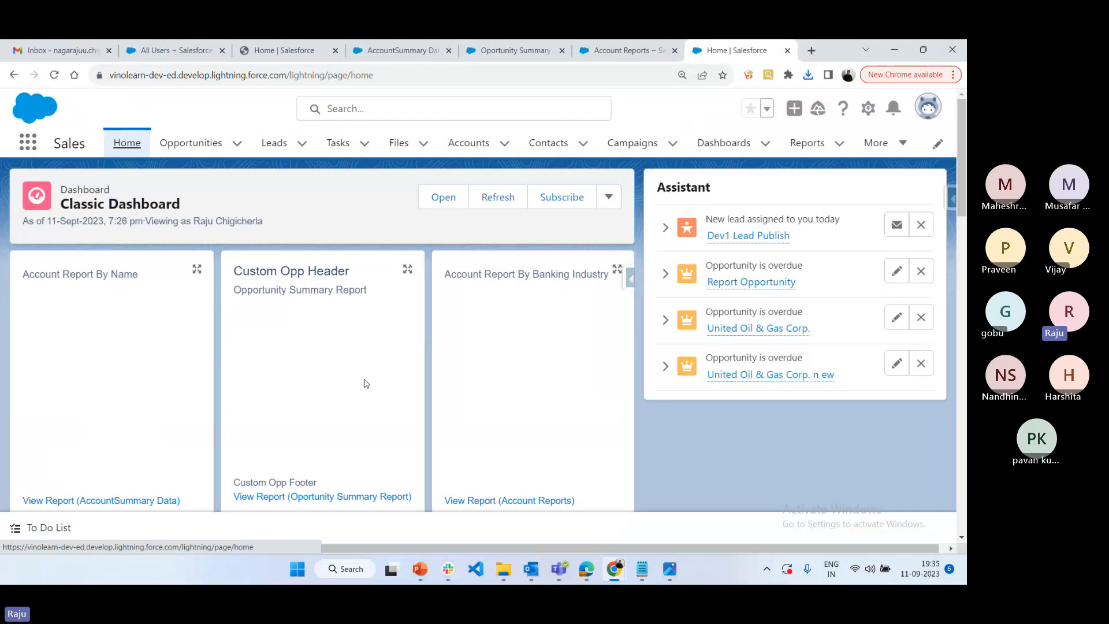
Switch to Salesforce Classic in Edge, open its Home page, and examine the page sections and the user account options
{"action": "left_click", "coordinate": [582, 573]}
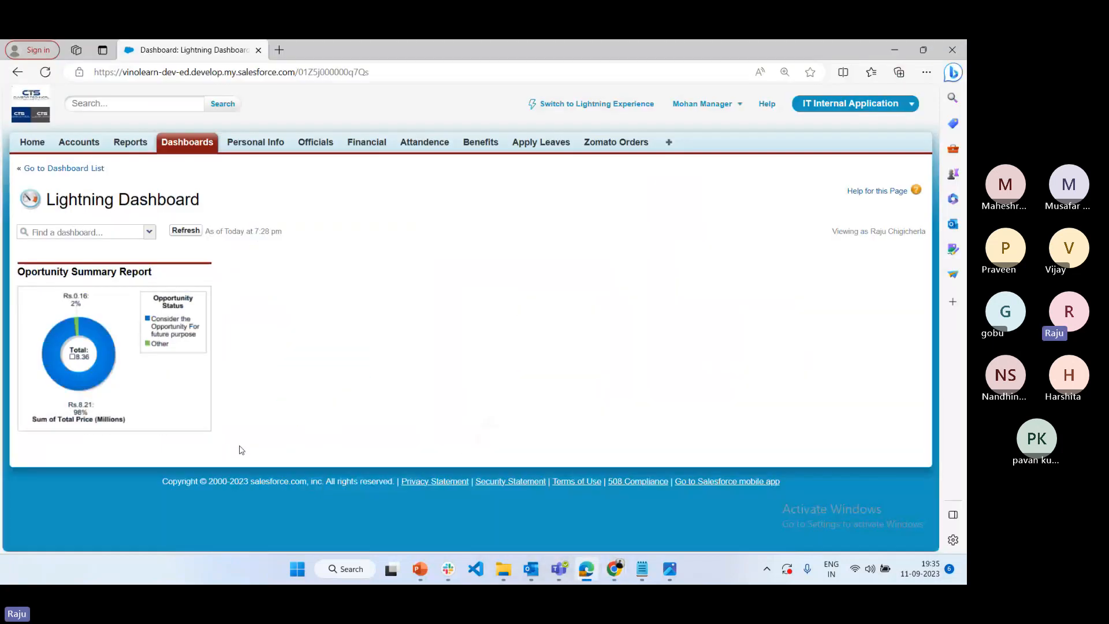
{"action": "left_click", "coordinate": [24, 143]}
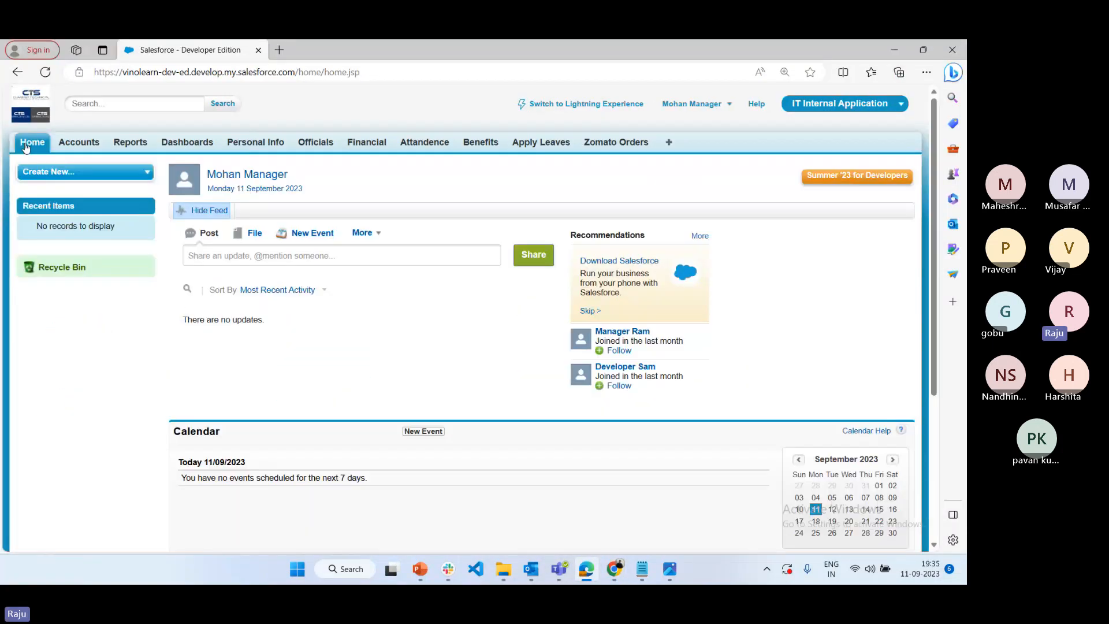
{"action": "scroll", "coordinate": [461, 414], "scroll_direction": "down", "scroll_amount": 4}
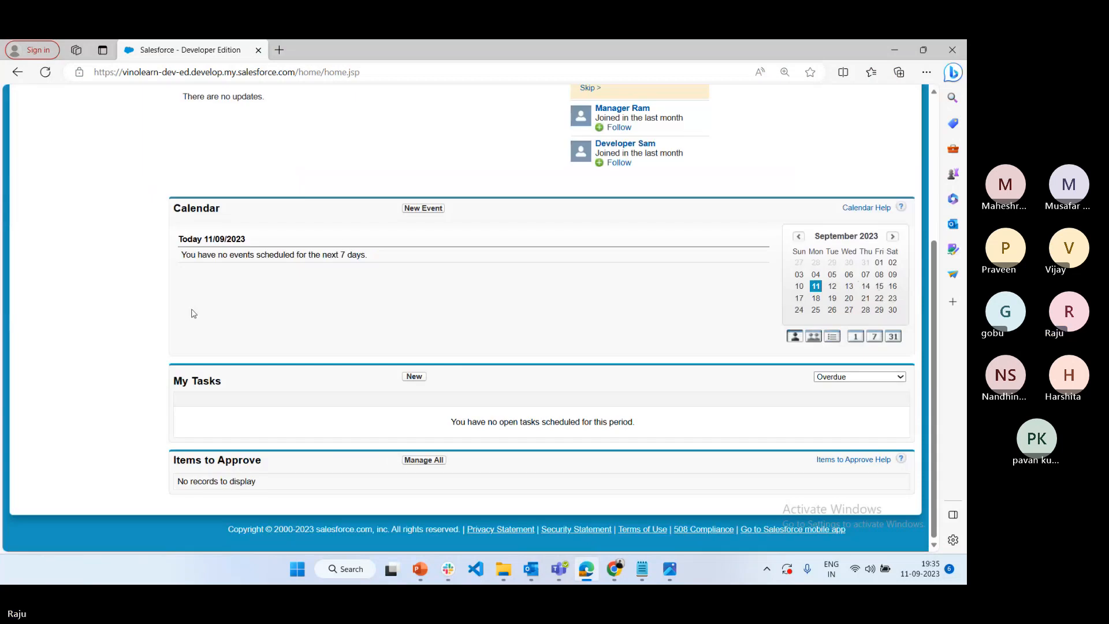
{"action": "scroll", "coordinate": [444, 352], "scroll_direction": "up", "scroll_amount": 4}
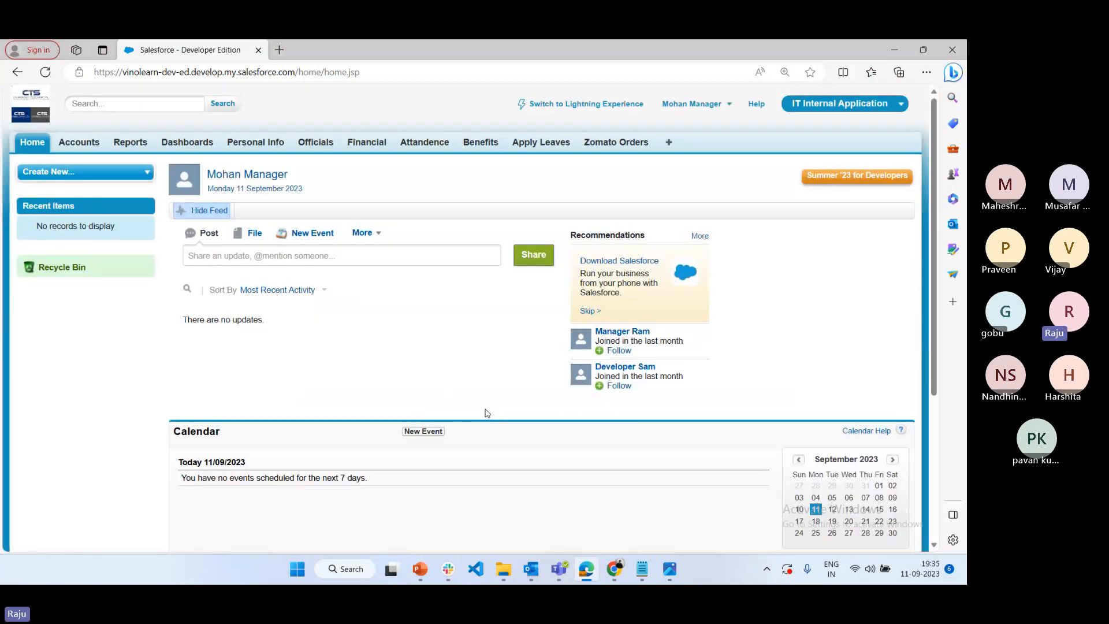
{"action": "left_click", "coordinate": [714, 116]}
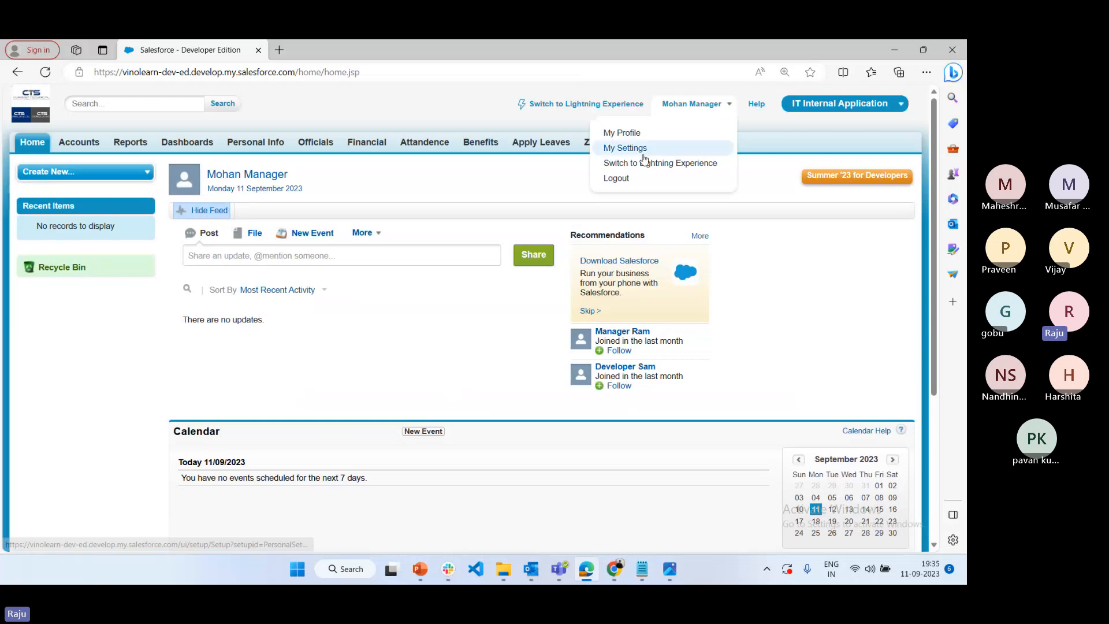
Return to Chrome, switch the Home page to Salesforce Classic, and close the Oportunity Summary and Account Reports tabs
{"action": "mouse_move", "coordinate": [615, 573]}
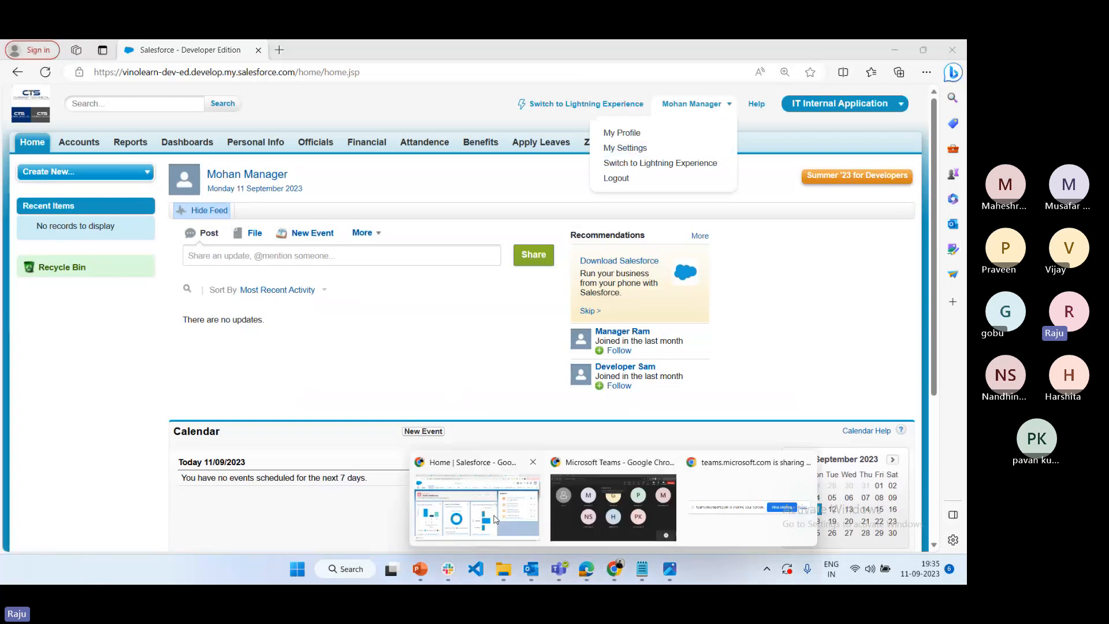
{"action": "left_click", "coordinate": [476, 508]}
{"action": "left_click", "coordinate": [930, 104]}
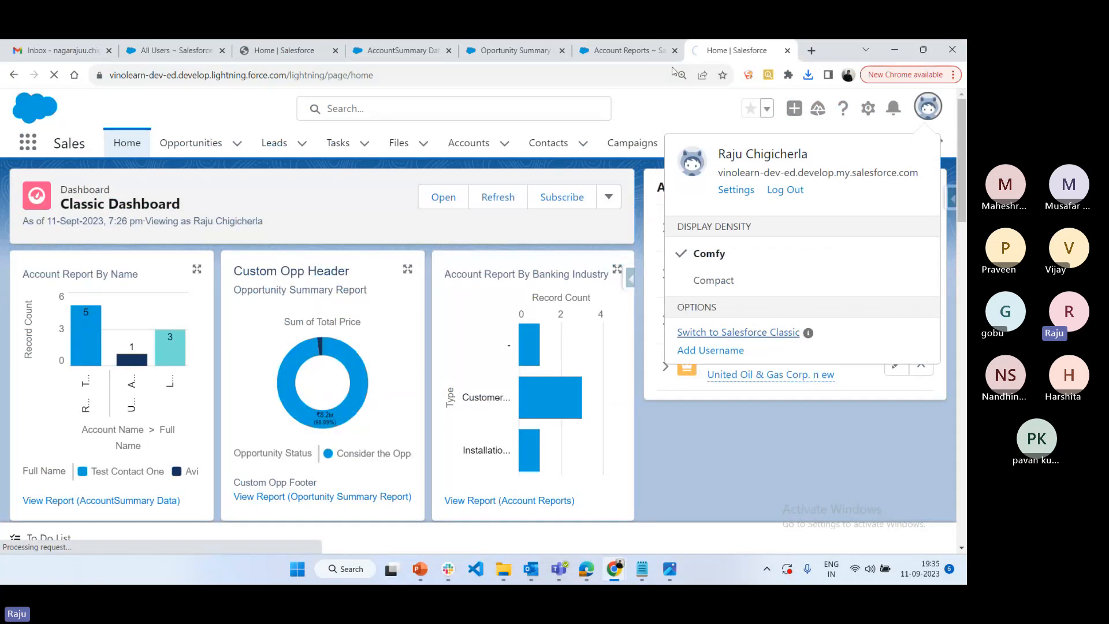
{"action": "left_click", "coordinate": [756, 334]}
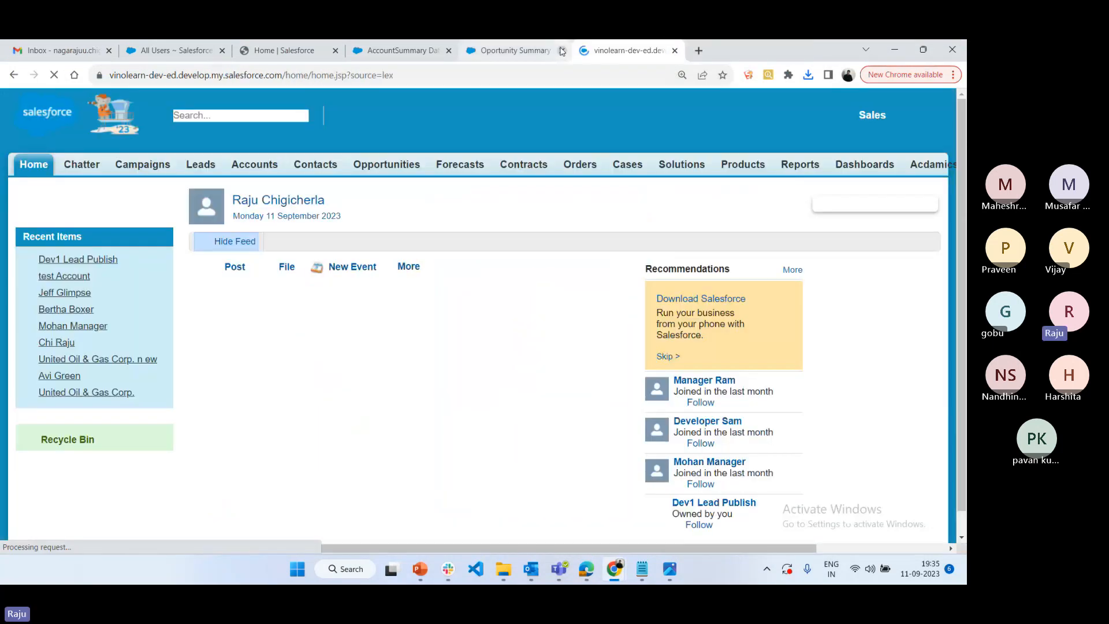
{"action": "left_click", "coordinate": [562, 51]}
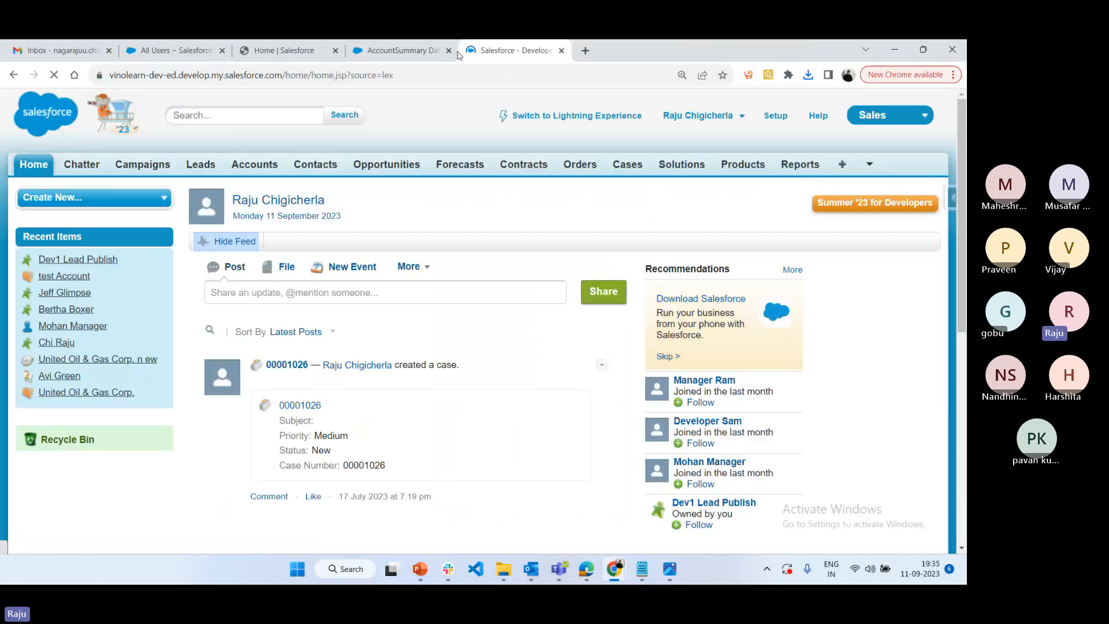
Open Salesforce Classic Setup and expand the Home settings within the Customize section of Build
{"action": "left_click", "coordinate": [777, 120]}
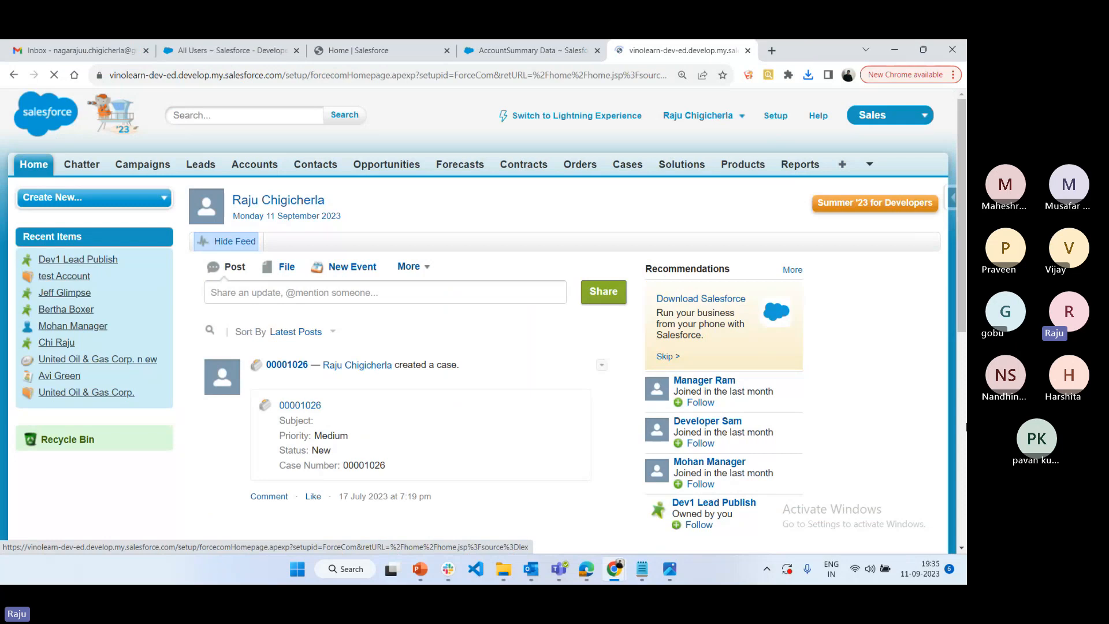
{"action": "scroll", "coordinate": [82, 318], "scroll_direction": "down", "scroll_amount": 7}
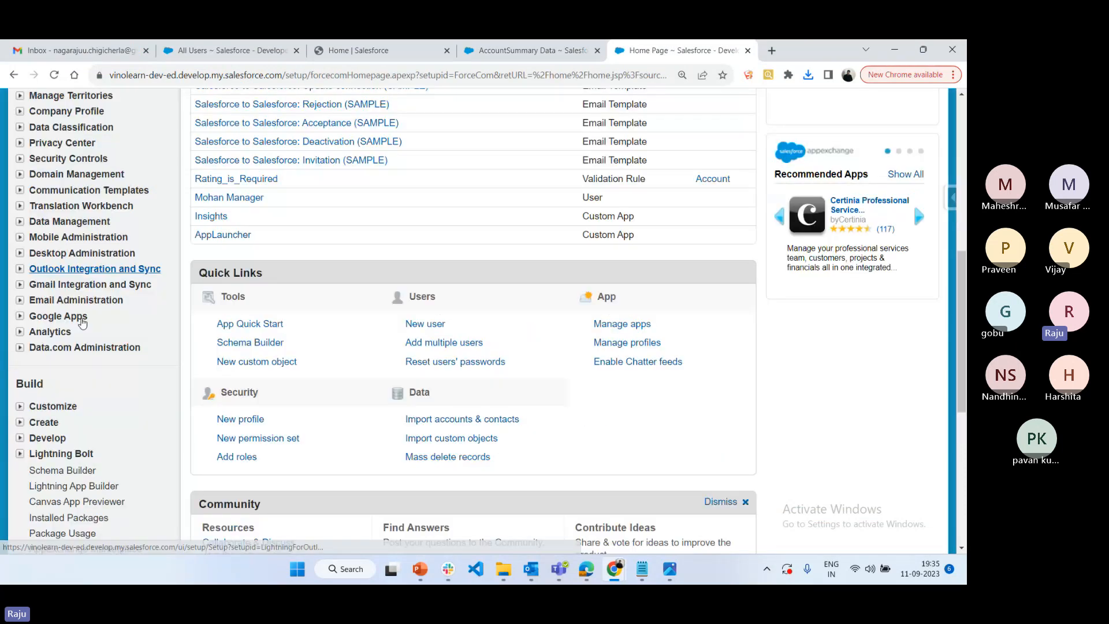
{"action": "left_click", "coordinate": [125, 406]}
{"action": "scroll", "coordinate": [124, 392], "scroll_direction": "down", "scroll_amount": 10}
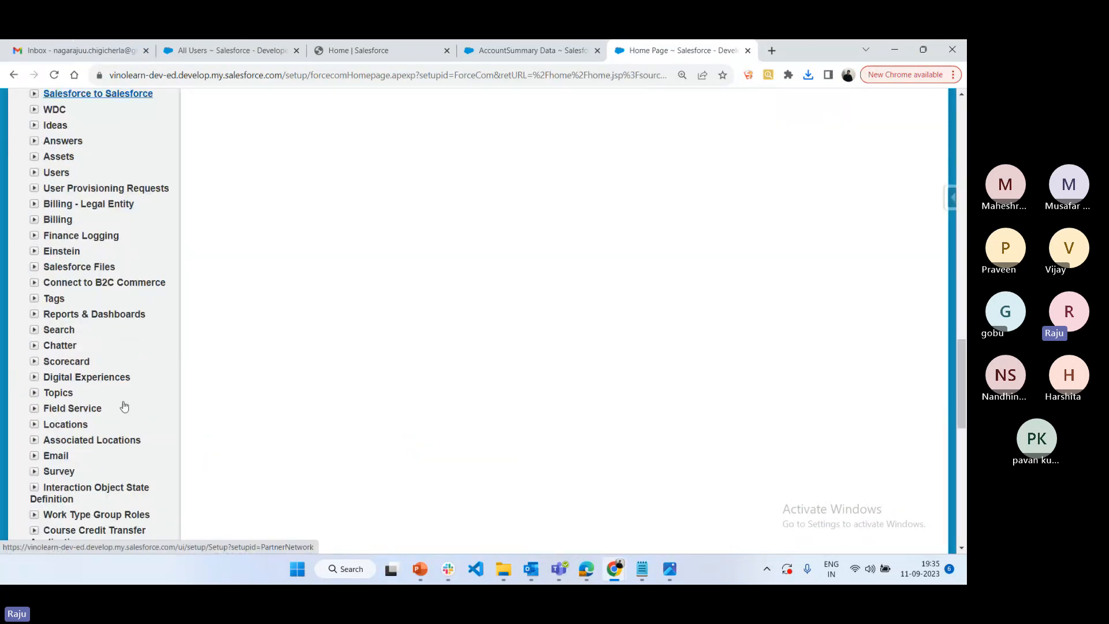
{"action": "scroll", "coordinate": [124, 398], "scroll_direction": "down", "scroll_amount": 3}
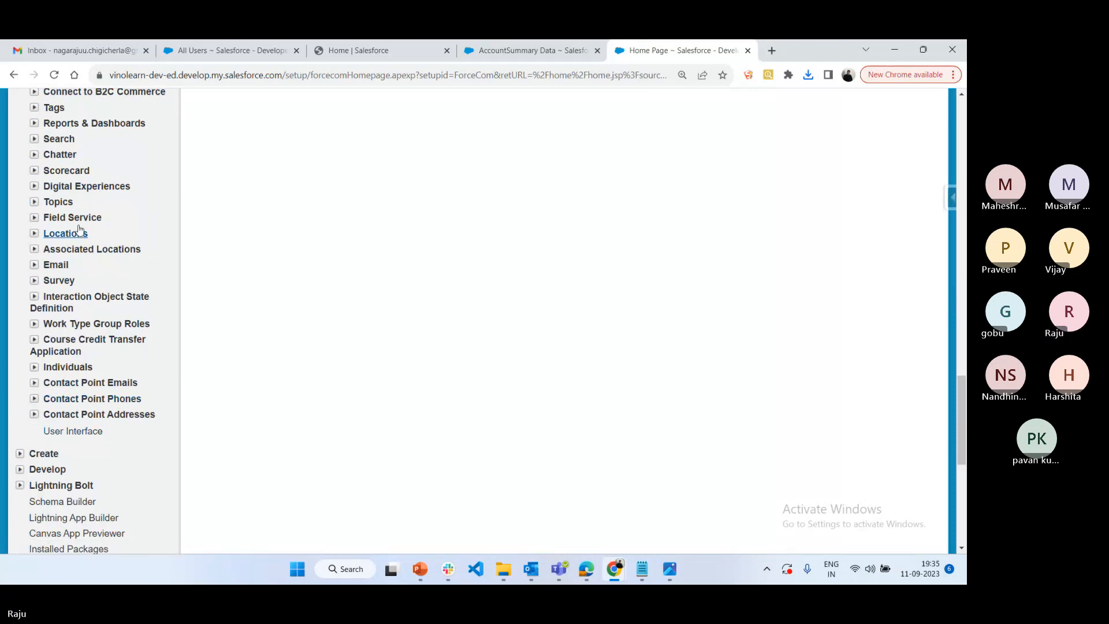
{"action": "scroll", "coordinate": [79, 231], "scroll_direction": "up", "scroll_amount": 3}
{"action": "scroll", "coordinate": [84, 278], "scroll_direction": "up", "scroll_amount": 1}
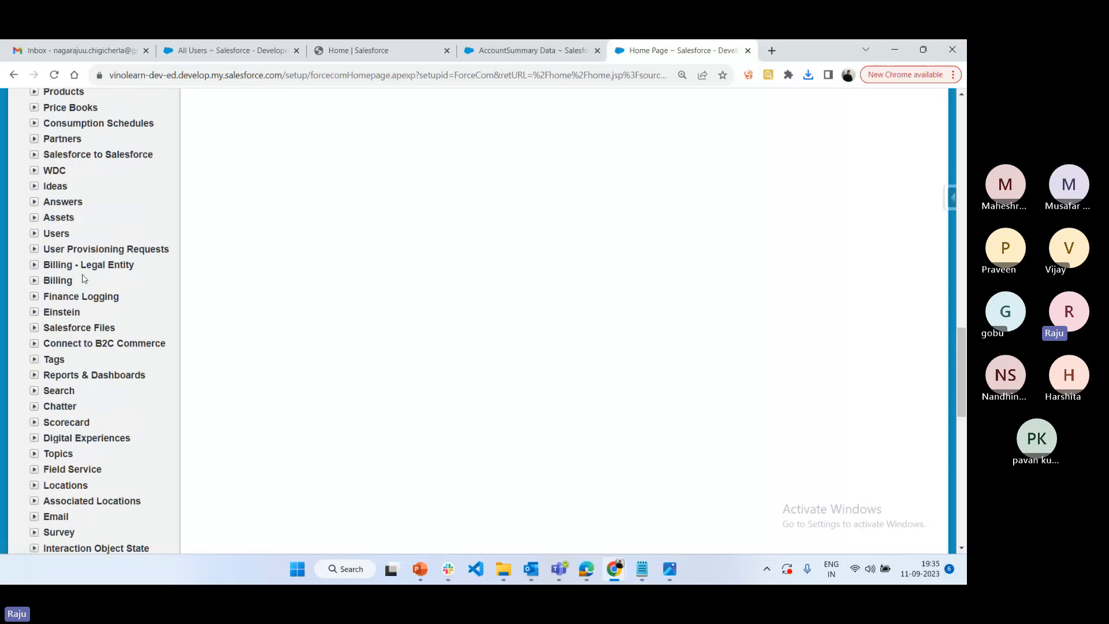
{"action": "scroll", "coordinate": [84, 278], "scroll_direction": "up", "scroll_amount": 3}
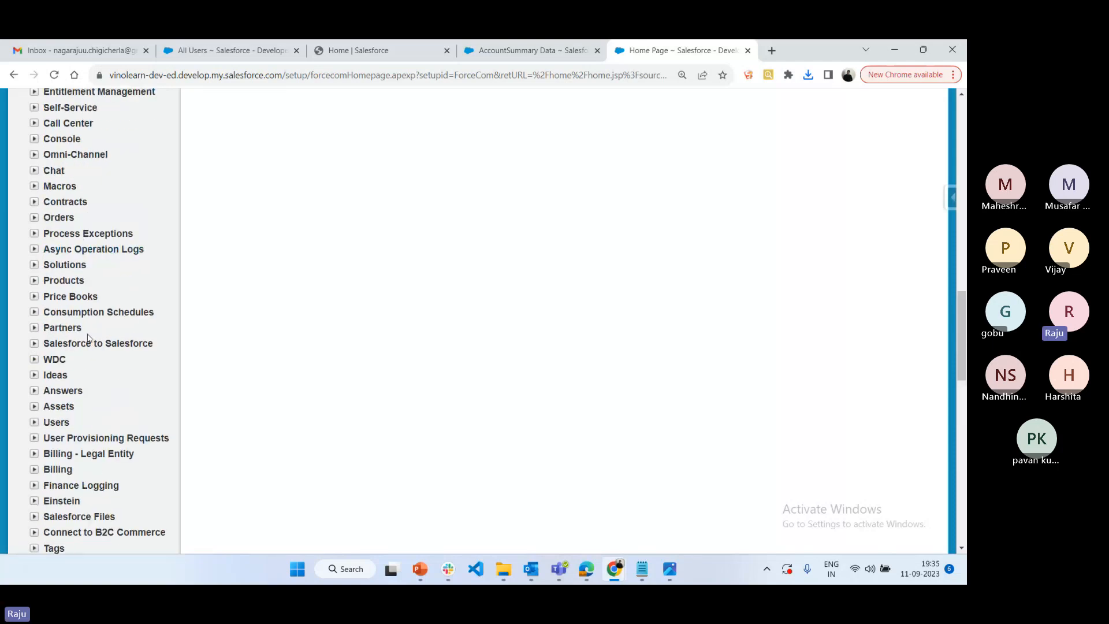
{"action": "scroll", "coordinate": [89, 339], "scroll_direction": "up", "scroll_amount": 5}
{"action": "scroll", "coordinate": [89, 340], "scroll_direction": "up", "scroll_amount": 3}
{"action": "left_click", "coordinate": [34, 375]}
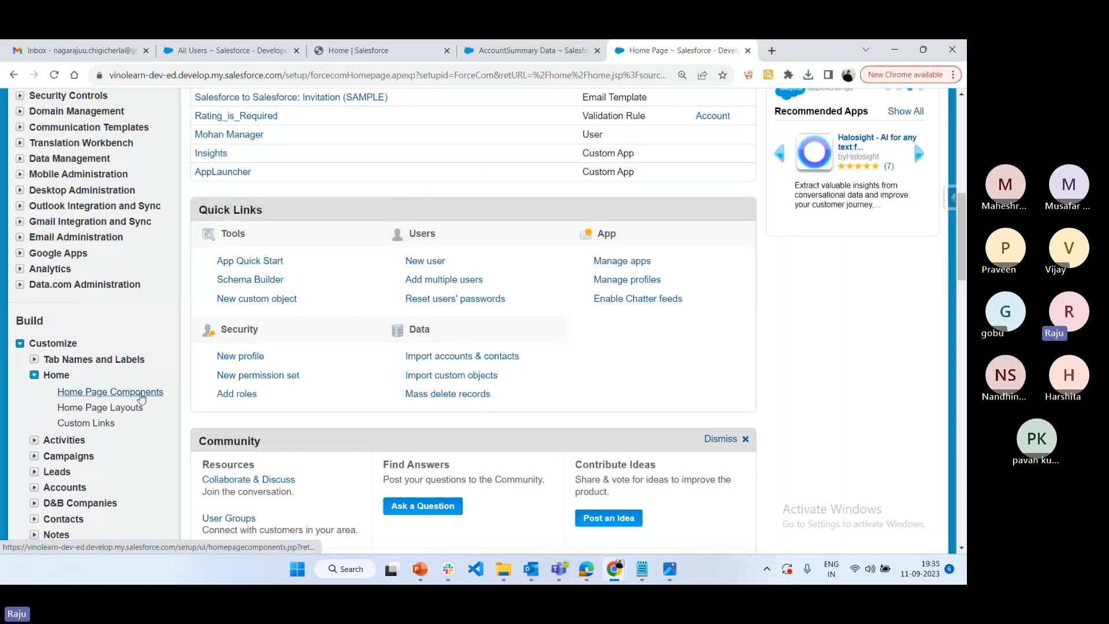
Open Home Page Components in a separate tab and examine the standard components, including the Dashboard Snapshot's component type
{"action": "middle_click", "coordinate": [140, 398]}
{"action": "left_click", "coordinate": [715, 50]}
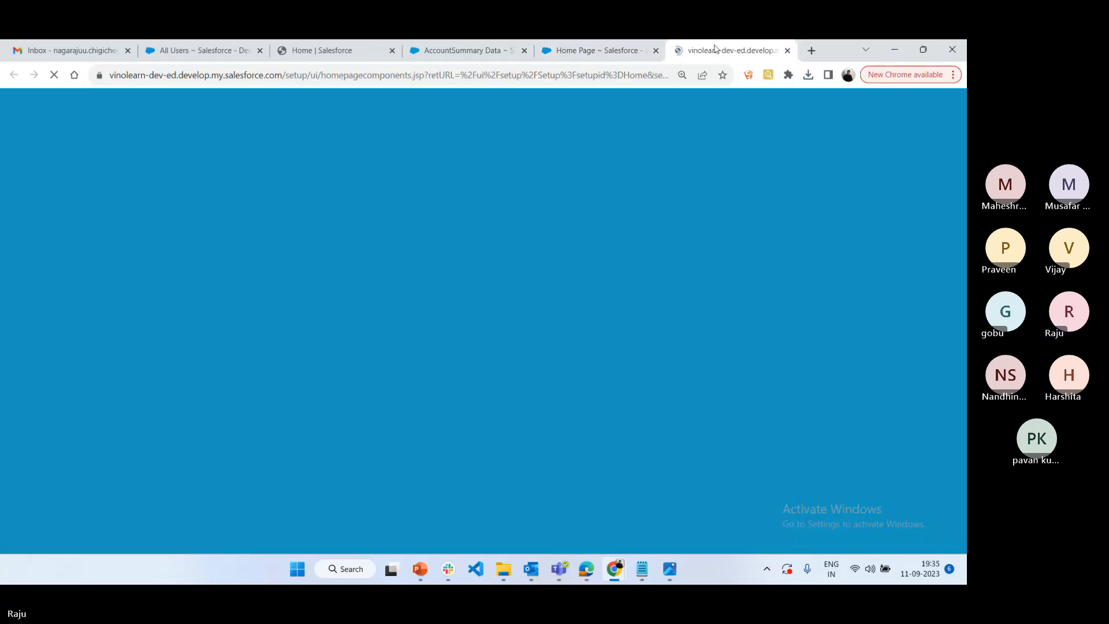
{"action": "scroll", "coordinate": [379, 397], "scroll_direction": "down", "scroll_amount": 2}
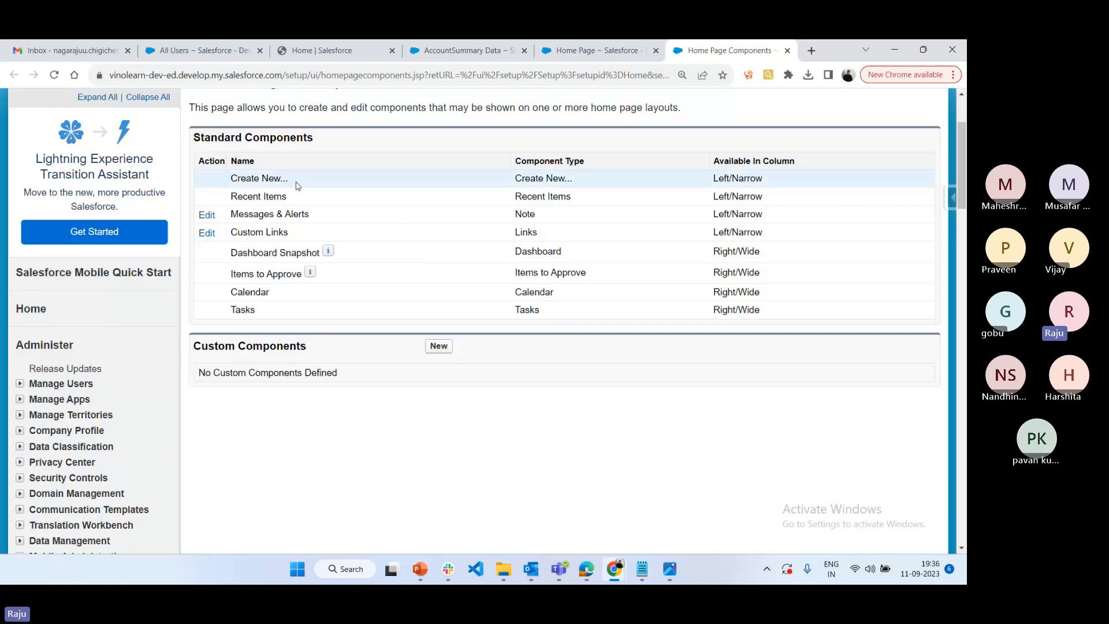
{"action": "scroll", "coordinate": [227, 435], "scroll_direction": "down", "scroll_amount": 3}
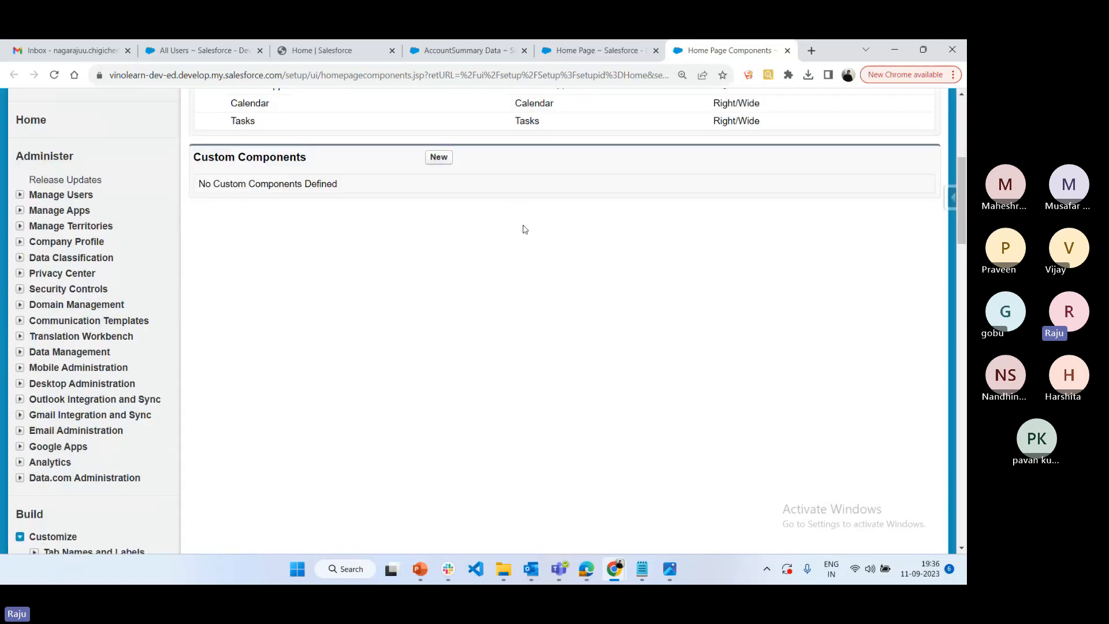
{"action": "scroll", "coordinate": [524, 230], "scroll_direction": "up", "scroll_amount": 2}
{"action": "left_click_drag", "start_coordinate": [563, 189], "coordinate": [531, 189]}
Edit the DE Default home page layout to include the Dashboard Snapshot wide component and proceed to ordering the components
{"action": "scroll", "coordinate": [139, 376], "scroll_direction": "down", "scroll_amount": 1}
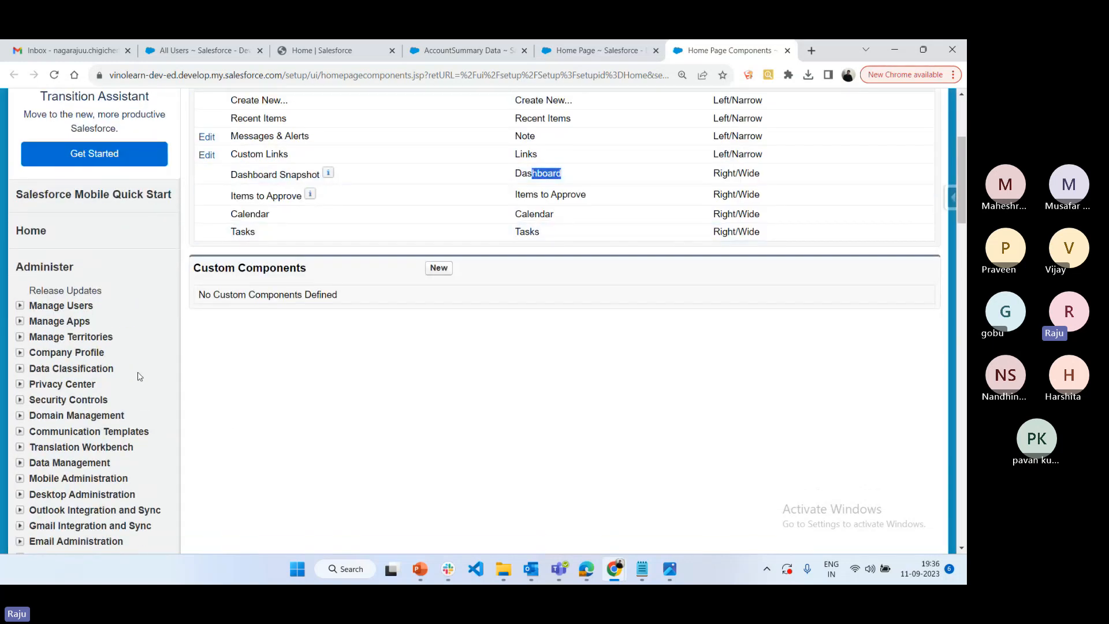
{"action": "scroll", "coordinate": [140, 376], "scroll_direction": "down", "scroll_amount": 5}
{"action": "left_click", "coordinate": [92, 421]}
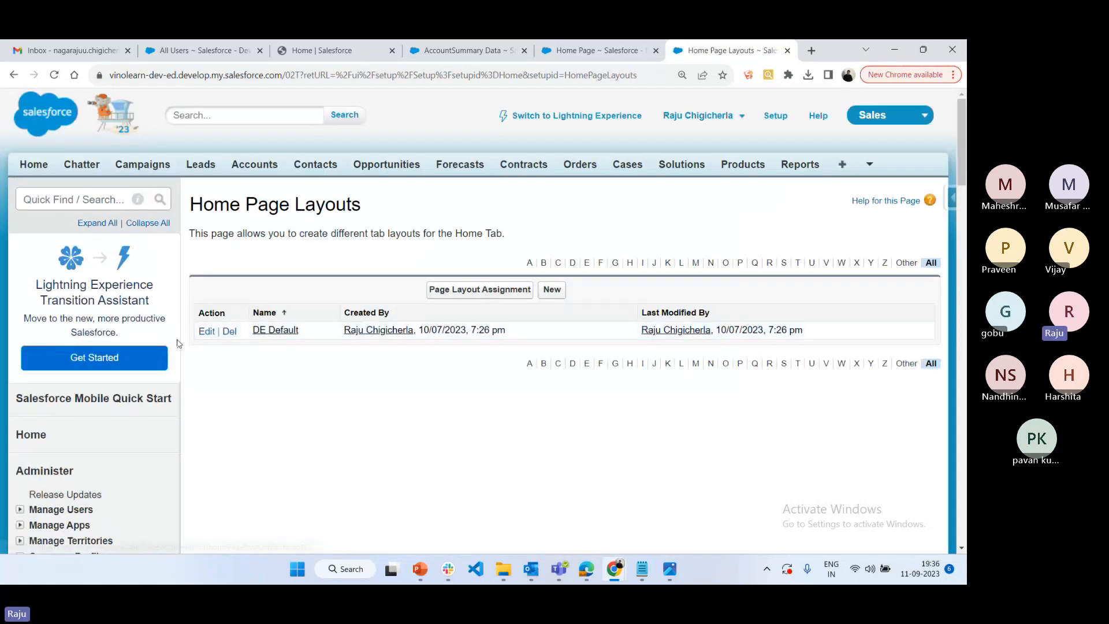
{"action": "left_click", "coordinate": [207, 333]}
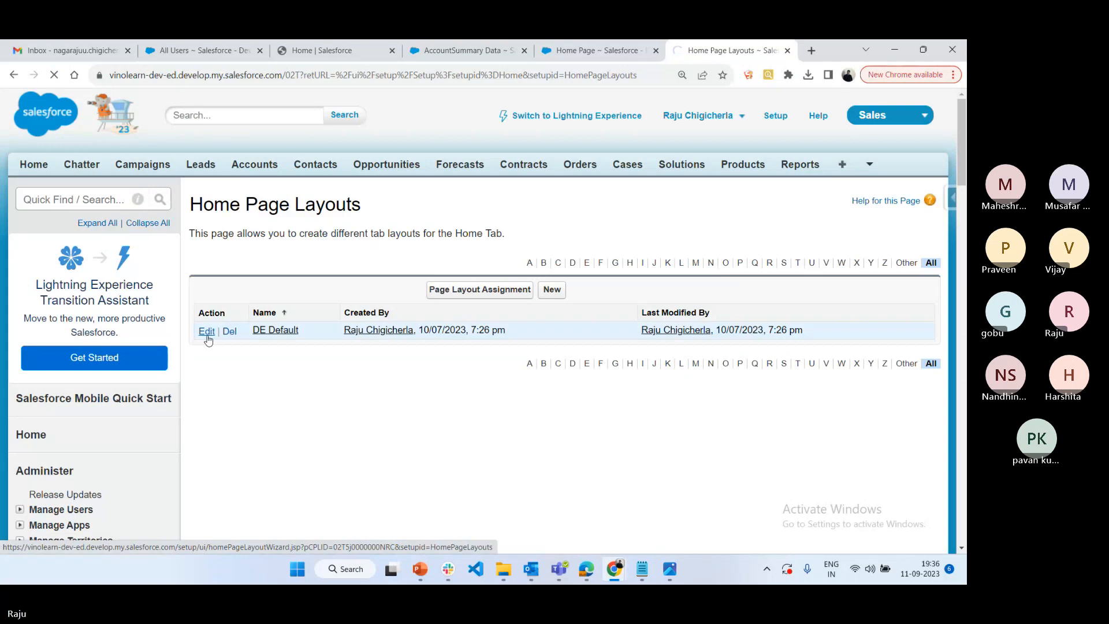
{"action": "scroll", "coordinate": [557, 350], "scroll_direction": "down", "scroll_amount": 2}
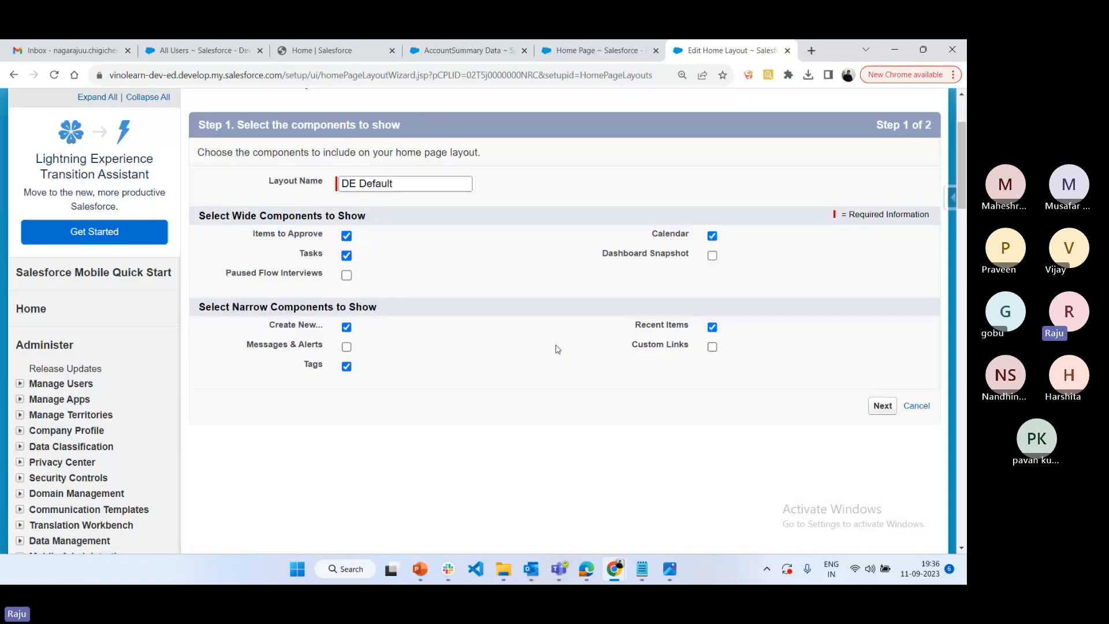
{"action": "left_click", "coordinate": [713, 256]}
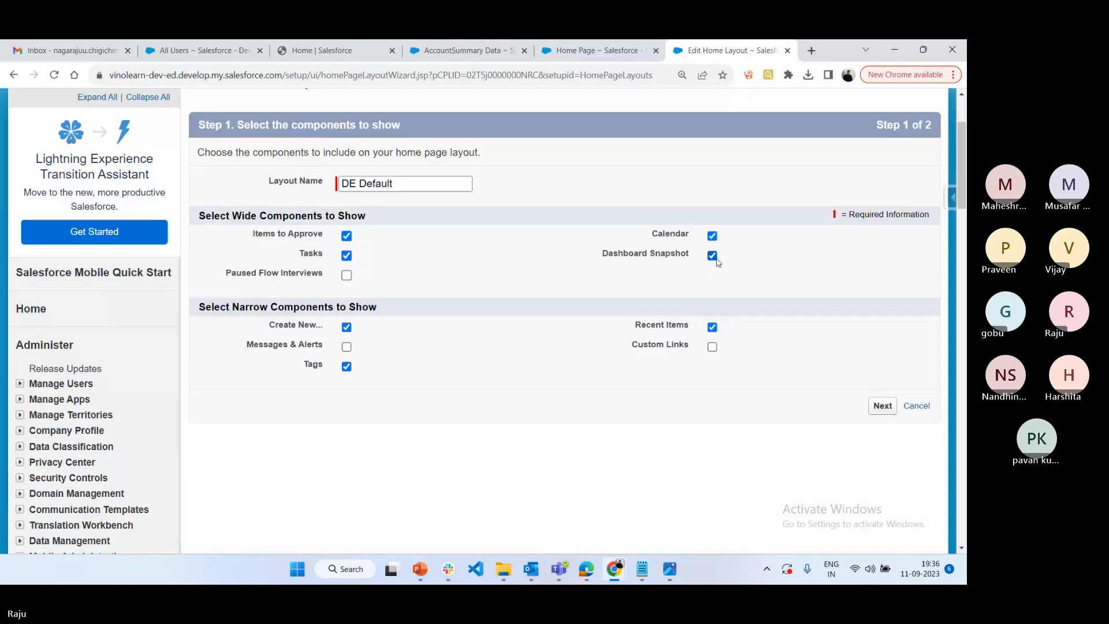
{"action": "left_click", "coordinate": [880, 408]}
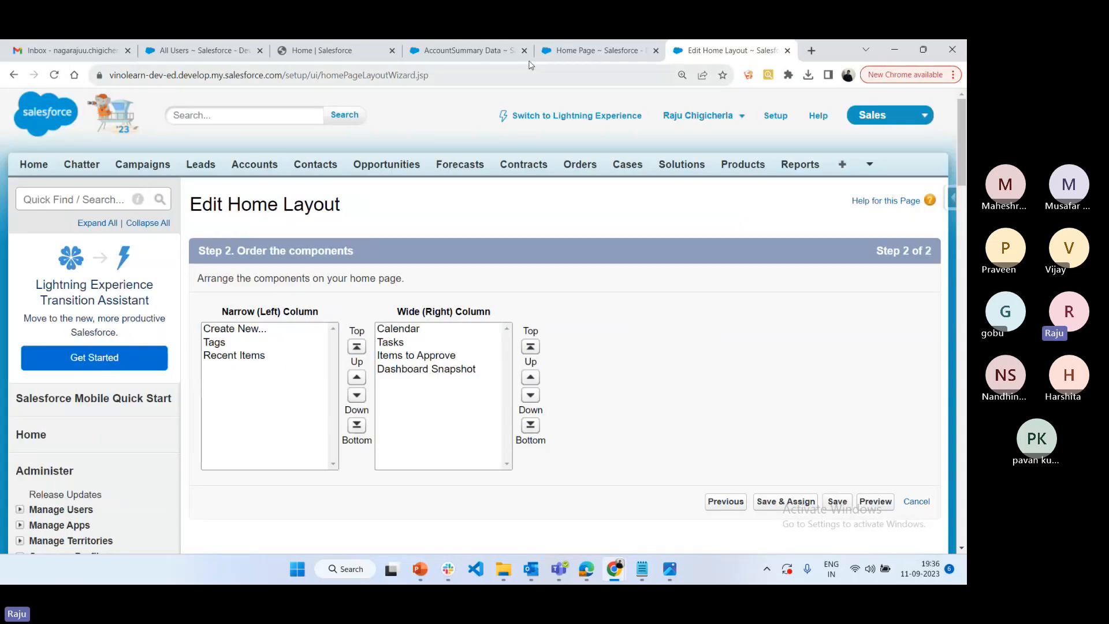
Open the Home page in the AccountSummary Data tab, compare its section order, and return to the home layout editor
{"action": "left_click", "coordinate": [462, 51]}
{"action": "left_click", "coordinate": [51, 107]}
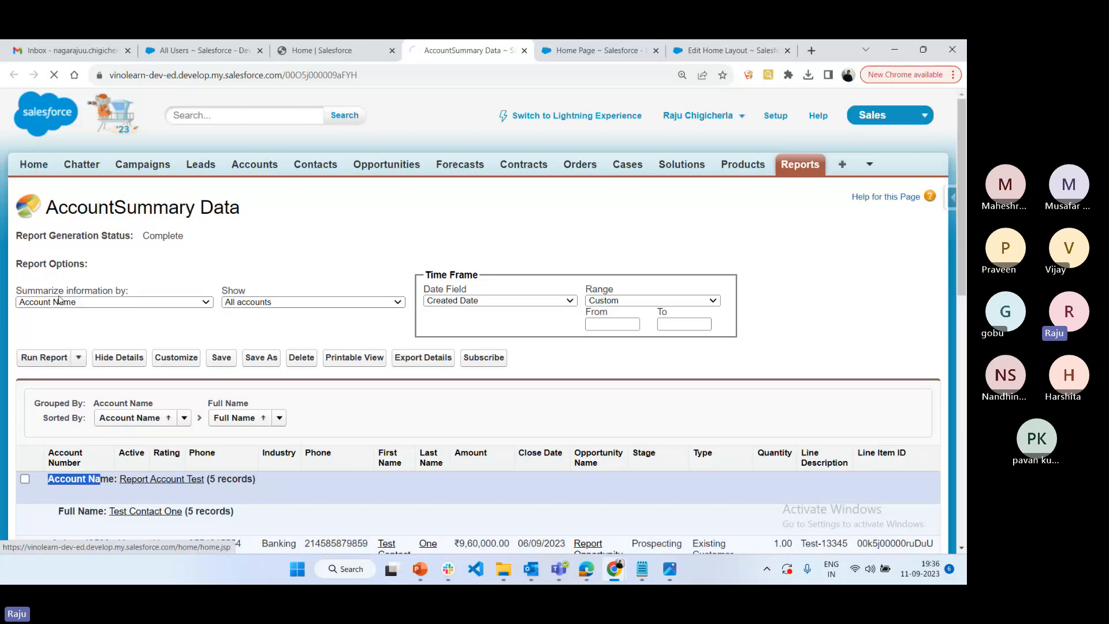
{"action": "scroll", "coordinate": [391, 421], "scroll_direction": "down", "scroll_amount": 7}
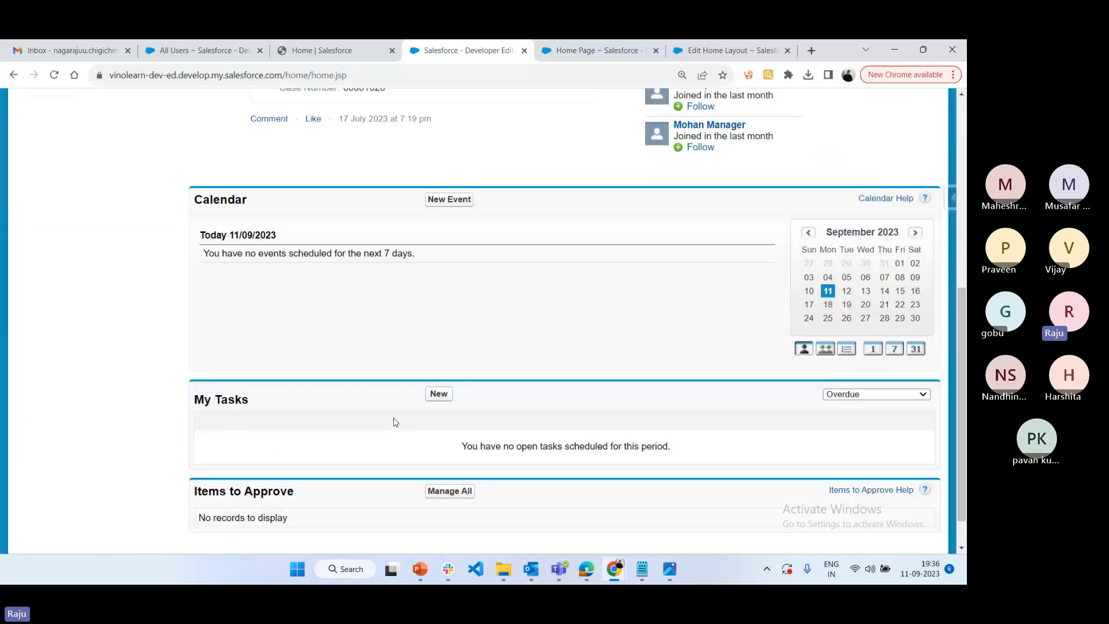
{"action": "scroll", "coordinate": [462, 517], "scroll_direction": "down", "scroll_amount": 2}
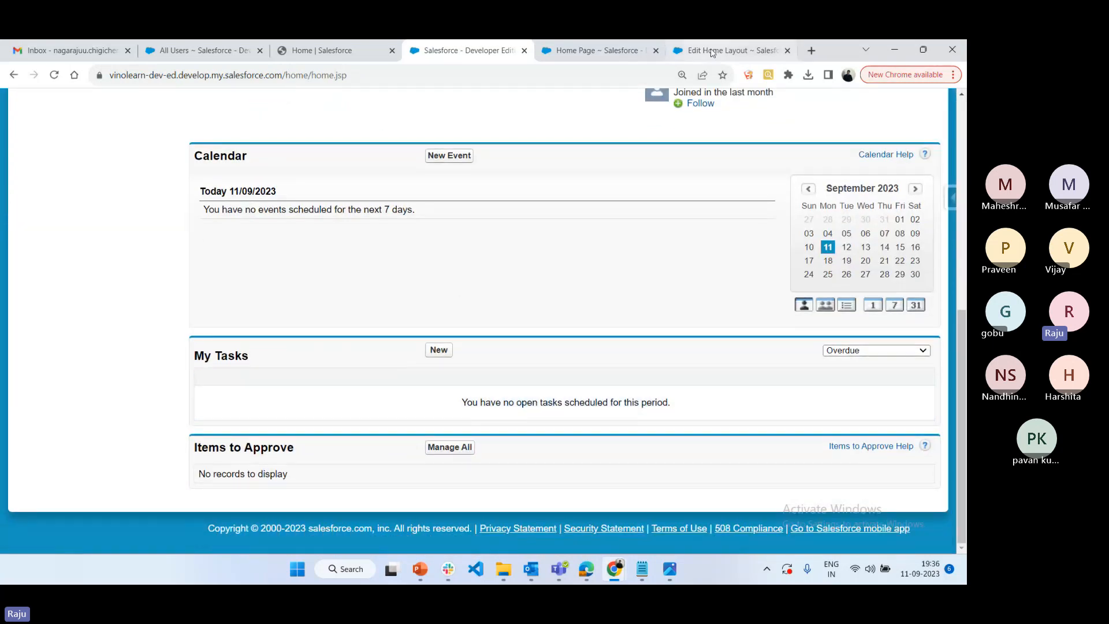
{"action": "left_click", "coordinate": [713, 53]}
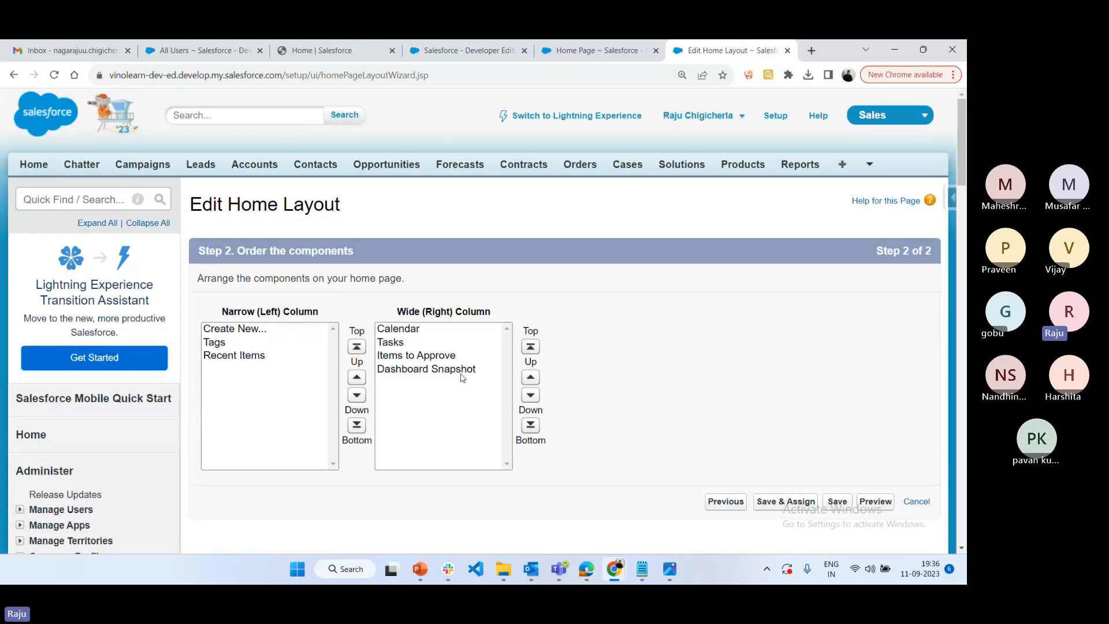
Save the home layout with its existing component order, review the layout assigned to each profile, and save the assignments
{"action": "left_click", "coordinate": [797, 505]}
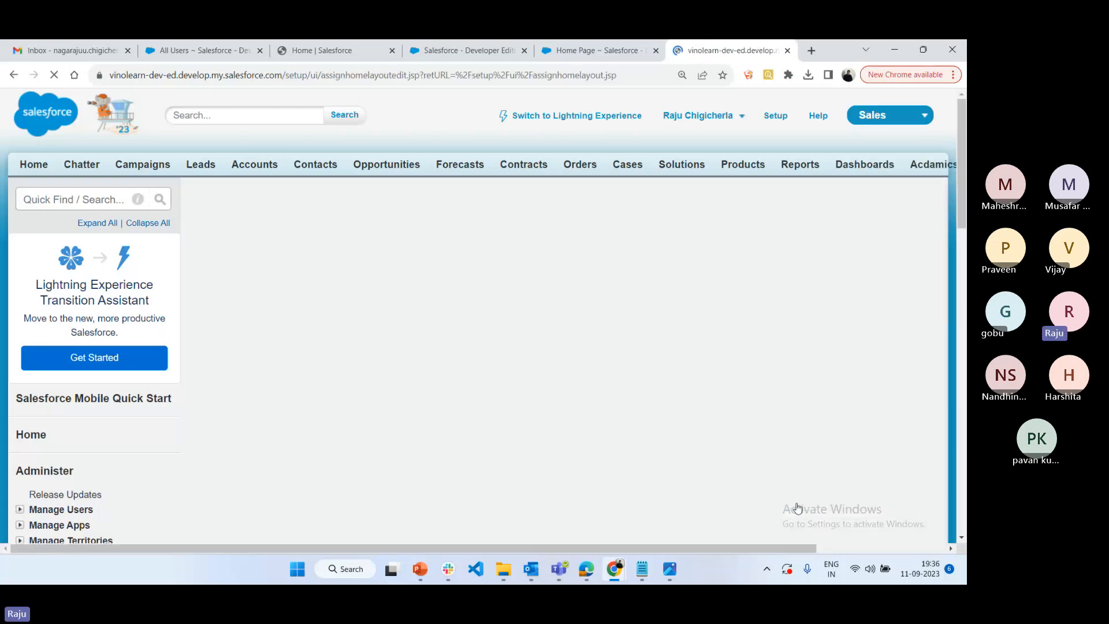
{"action": "scroll", "coordinate": [253, 298], "scroll_direction": "down", "scroll_amount": 5}
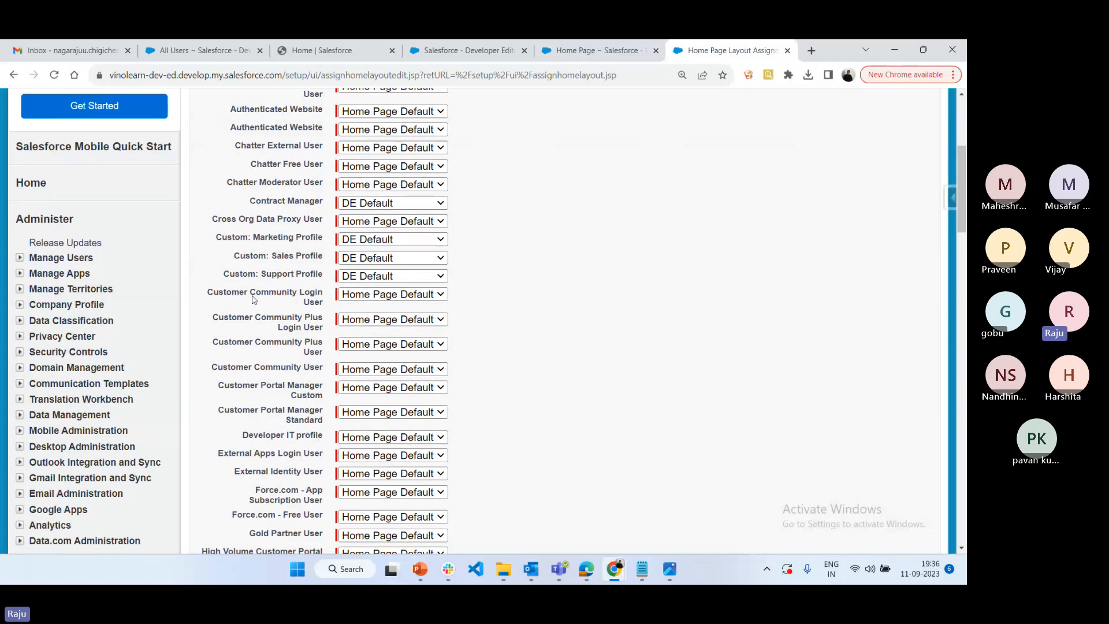
{"action": "scroll", "coordinate": [387, 488], "scroll_direction": "down", "scroll_amount": 3}
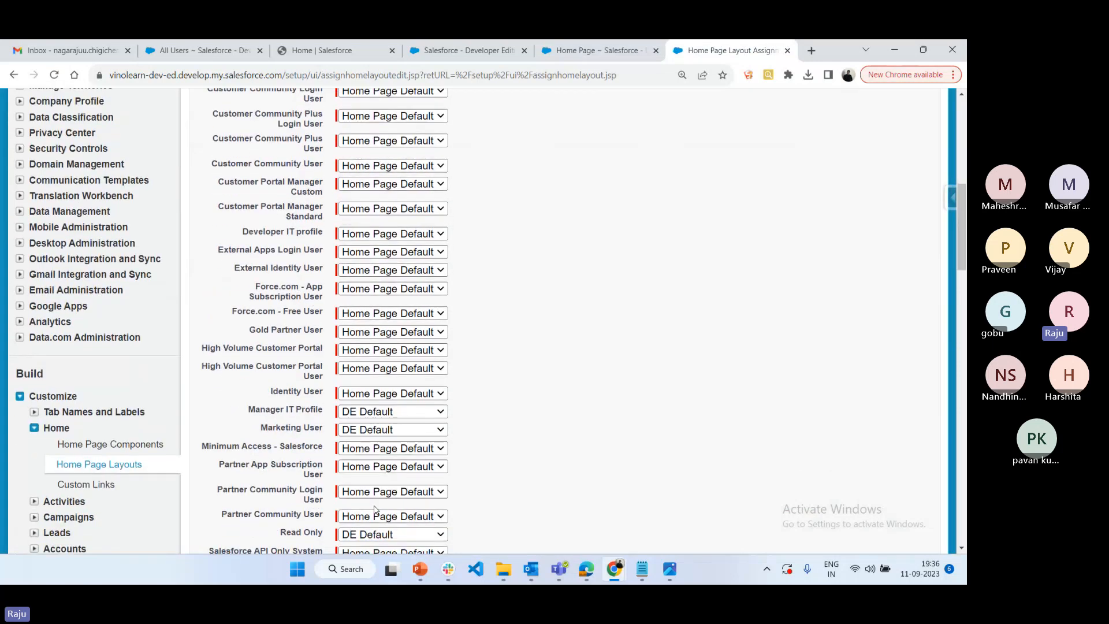
{"action": "scroll", "coordinate": [374, 509], "scroll_direction": "down", "scroll_amount": 4}
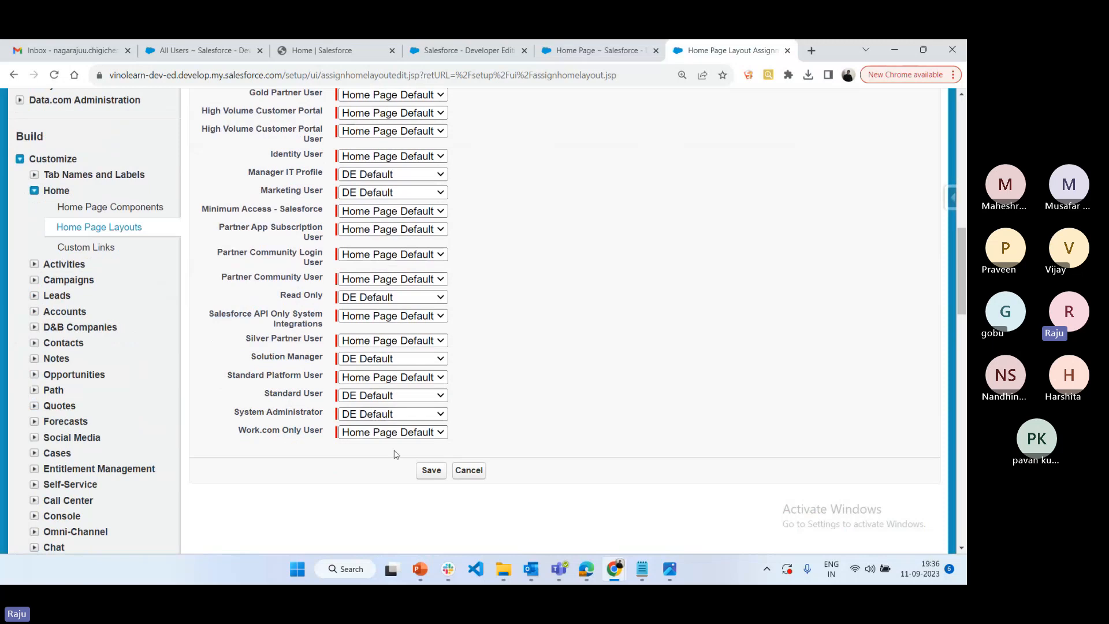
{"action": "left_click", "coordinate": [429, 473]}
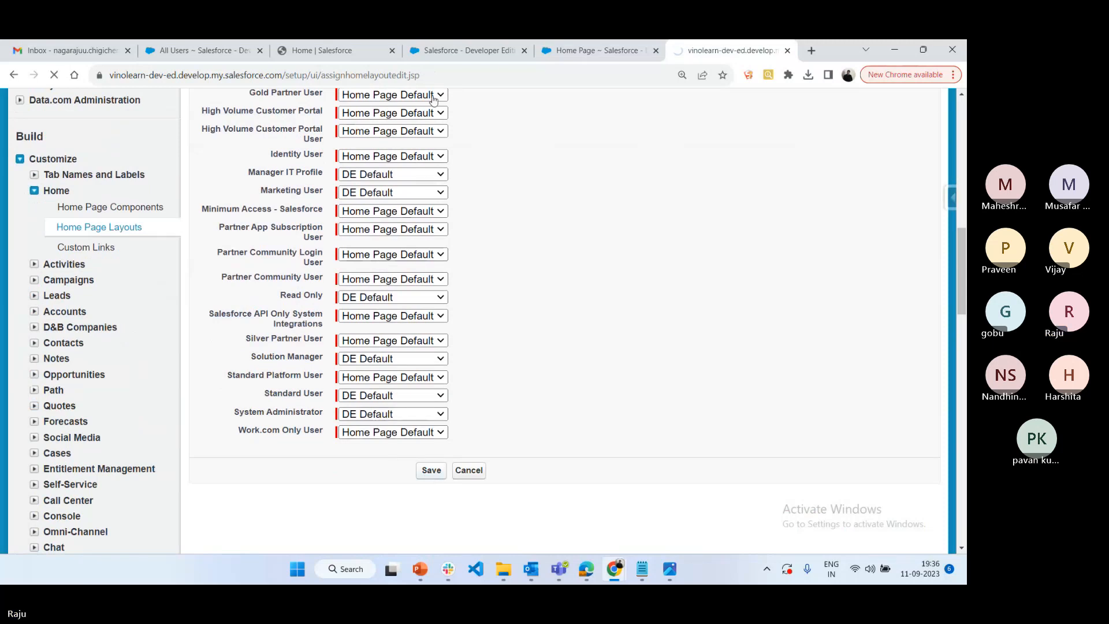
Reload the Classic Home page and examine the Dashboard section below Items to Approve
{"action": "left_click", "coordinate": [455, 46]}
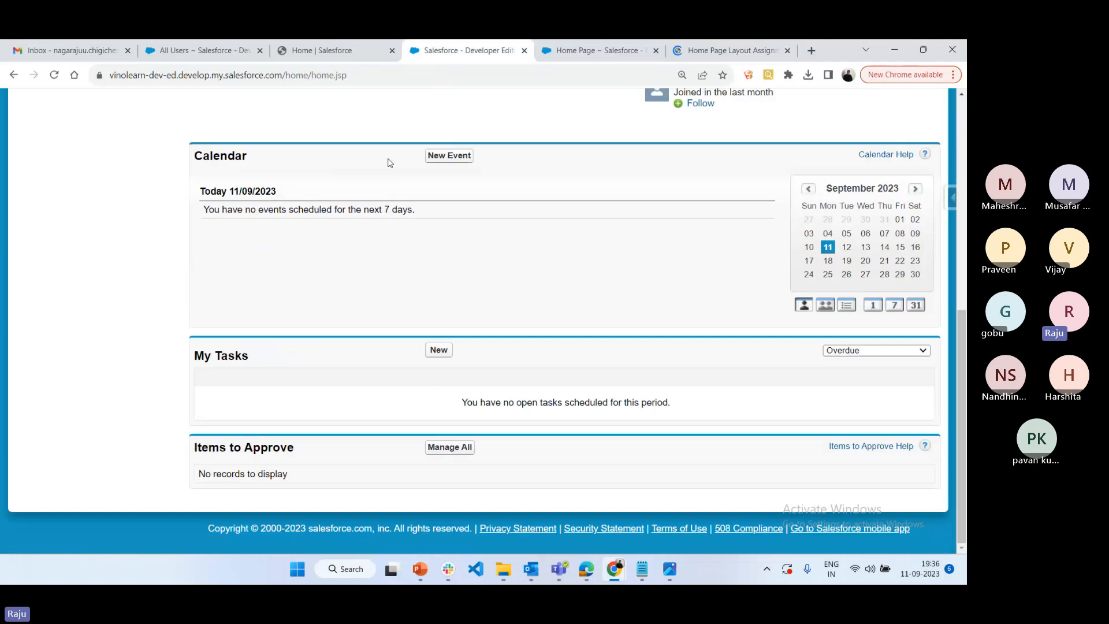
{"action": "left_click", "coordinate": [54, 75]}
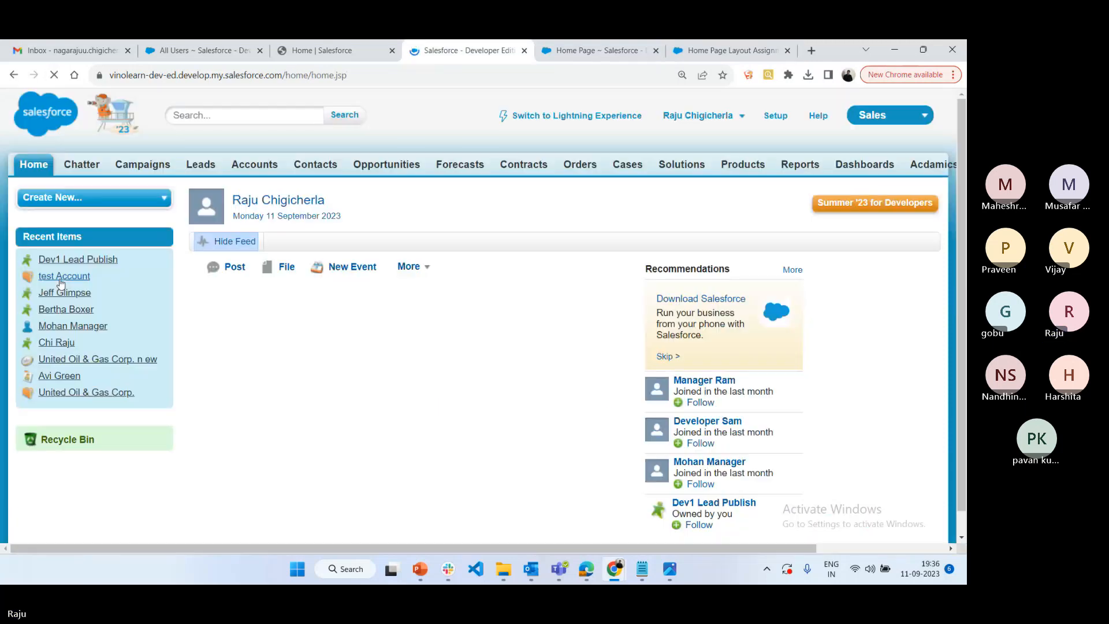
{"action": "scroll", "coordinate": [90, 308], "scroll_direction": "down", "scroll_amount": 5}
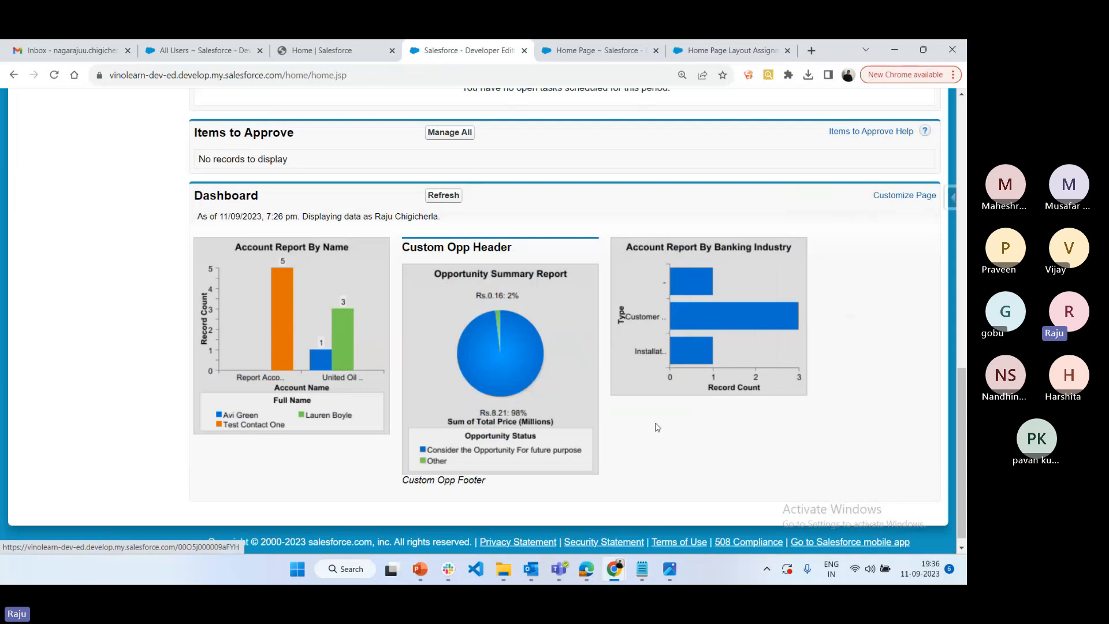
{"action": "scroll", "coordinate": [442, 284], "scroll_direction": "up", "scroll_amount": 1}
{"action": "scroll", "coordinate": [442, 284], "scroll_direction": "up", "scroll_amount": 12}
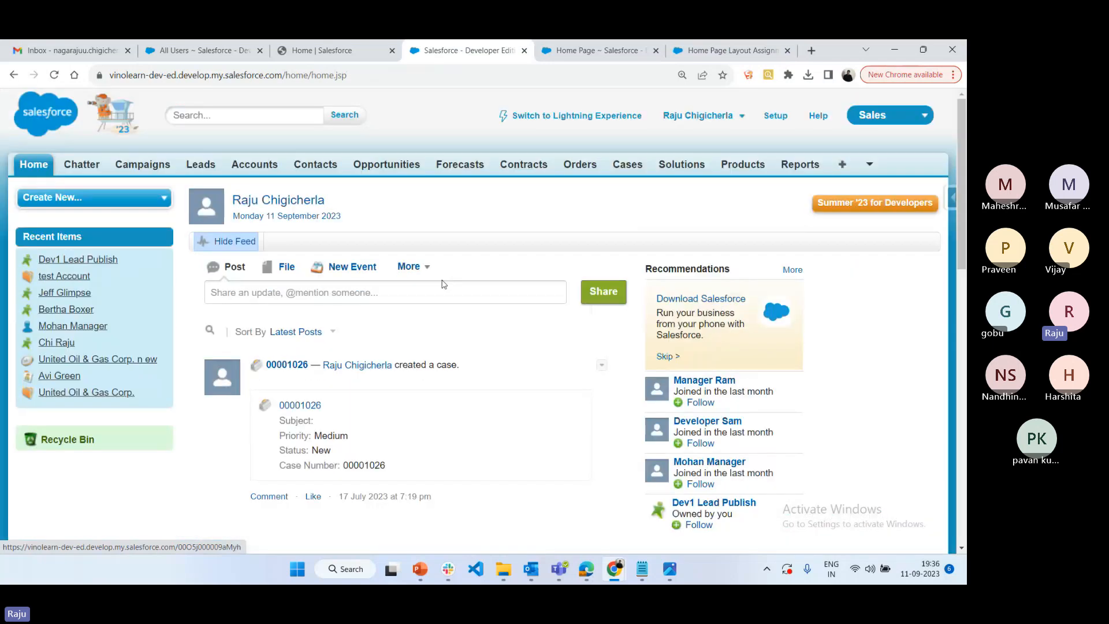
{"action": "scroll", "coordinate": [443, 284], "scroll_direction": "down", "scroll_amount": 8}
{"action": "scroll", "coordinate": [444, 284], "scroll_direction": "down", "scroll_amount": 5}
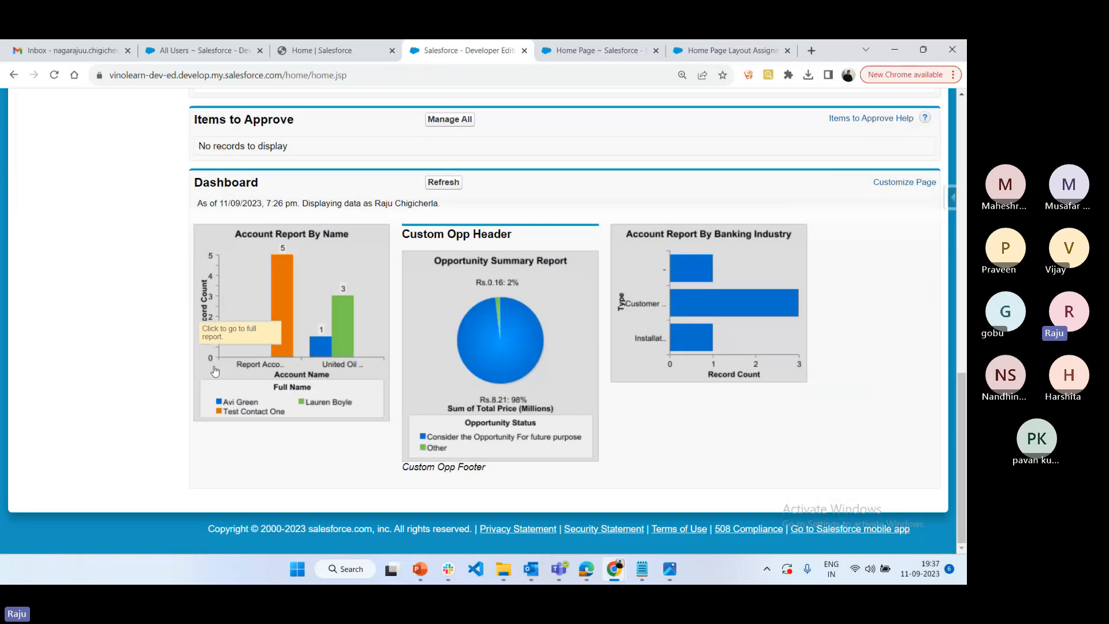
{"action": "scroll", "coordinate": [404, 277], "scroll_direction": "up", "scroll_amount": 1}
{"action": "scroll", "coordinate": [417, 271], "scroll_direction": "up", "scroll_amount": 15}
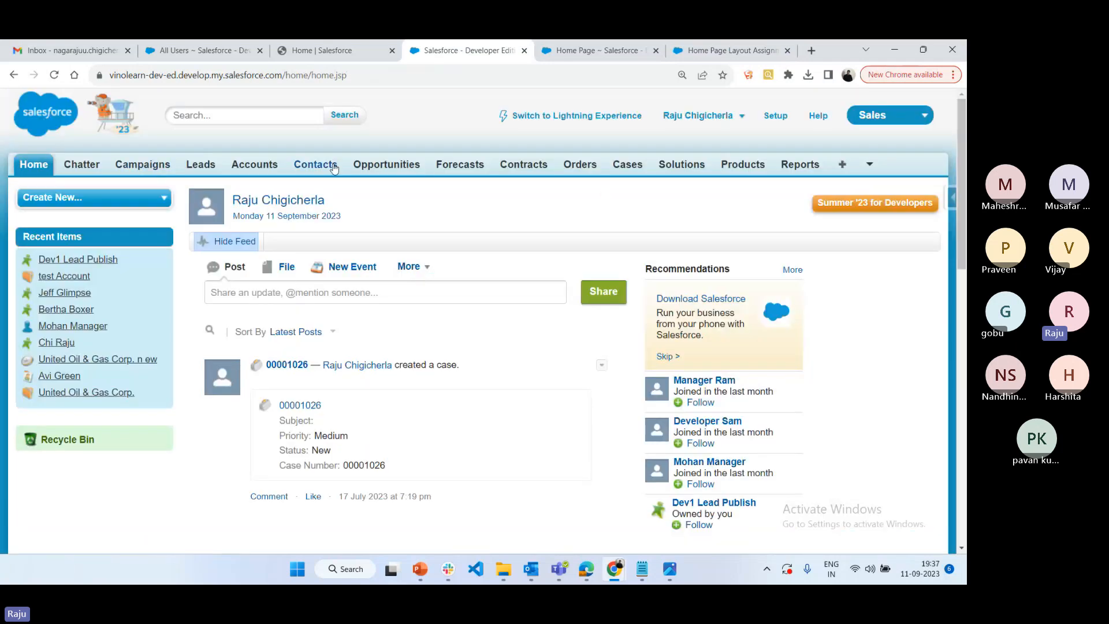
Open the Classic Dashboard from Dashboards and examine all of its components for comparison with the Home page snapshot
{"action": "left_click", "coordinate": [867, 164]}
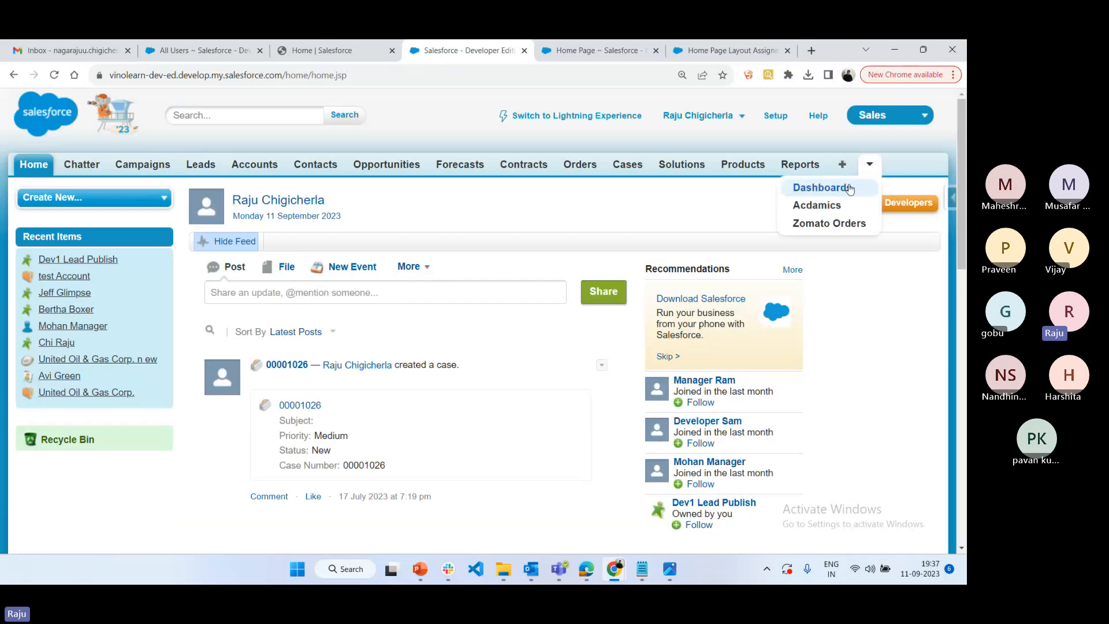
{"action": "left_click", "coordinate": [843, 183]}
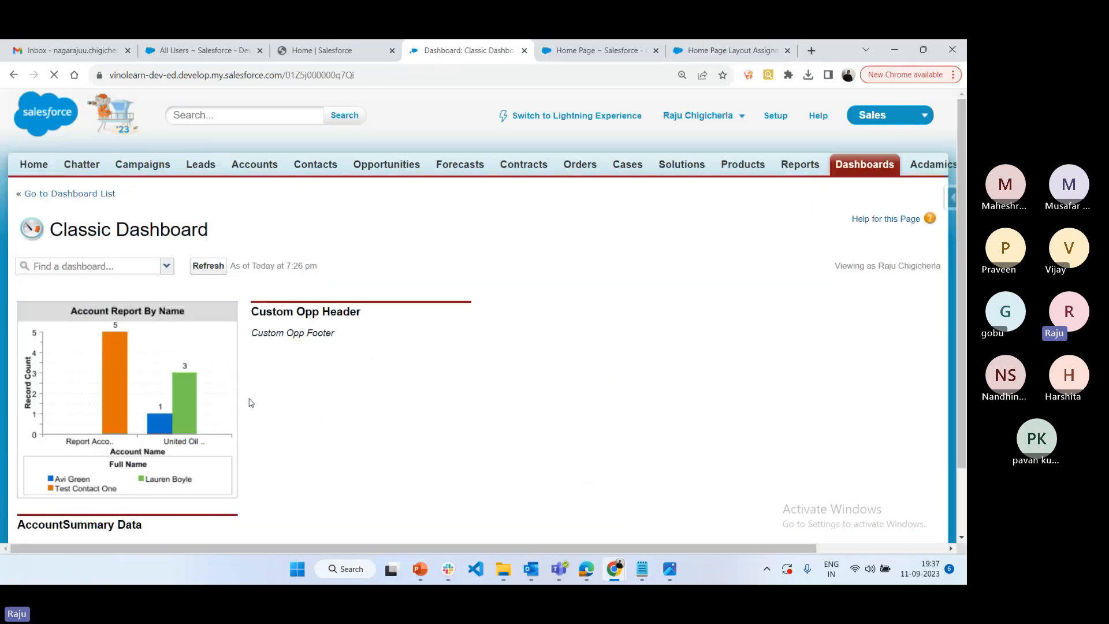
{"action": "scroll", "coordinate": [582, 396], "scroll_direction": "down", "scroll_amount": 4}
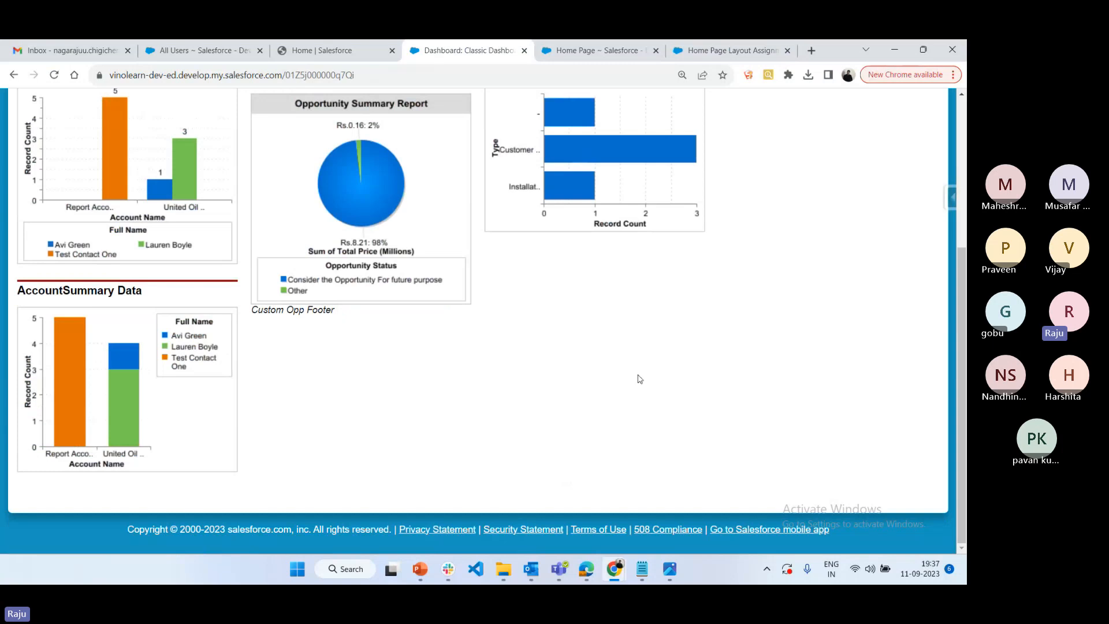
{"action": "scroll", "coordinate": [639, 373], "scroll_direction": "up", "scroll_amount": 4}
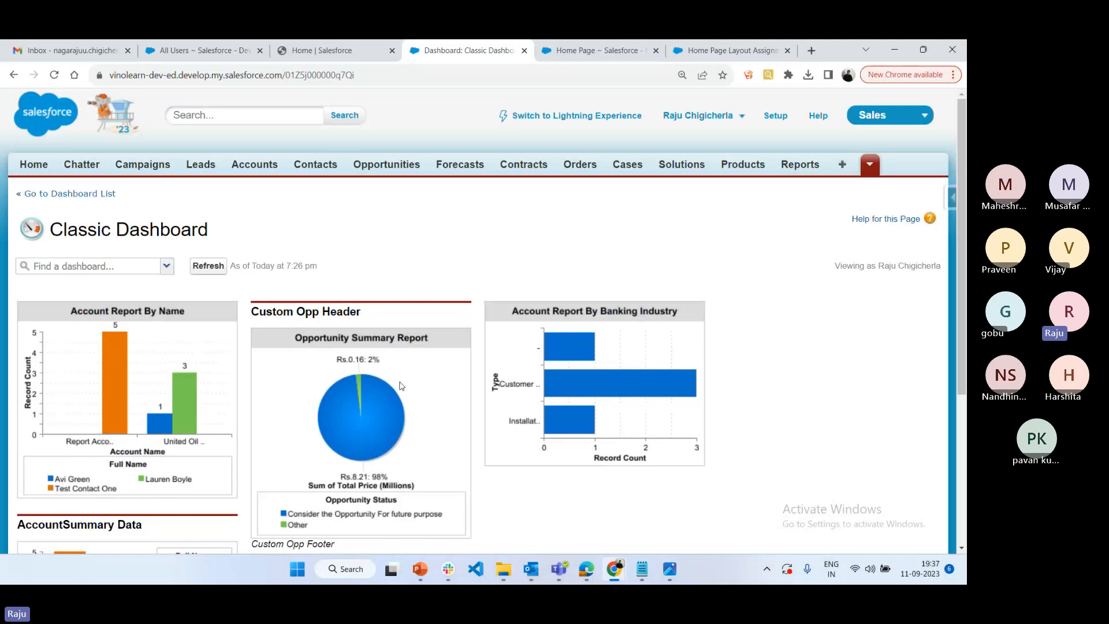
Open the test Account record from Accounts and review its account details and related lists
{"action": "left_click", "coordinate": [236, 166]}
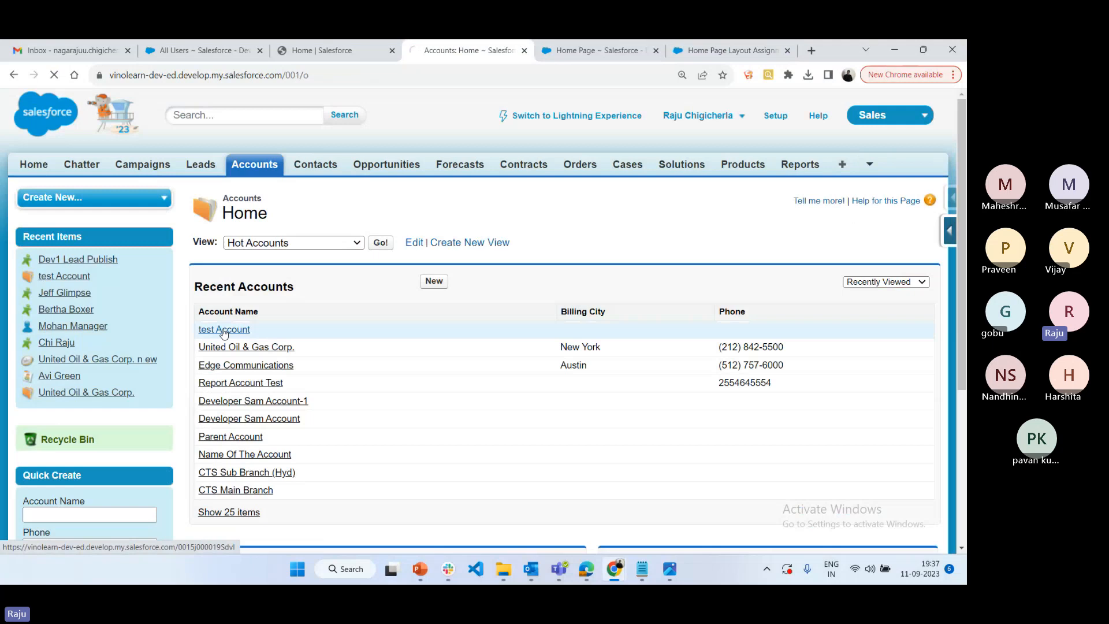
{"action": "left_click", "coordinate": [224, 331]}
{"action": "scroll", "coordinate": [421, 416], "scroll_direction": "down", "scroll_amount": 3}
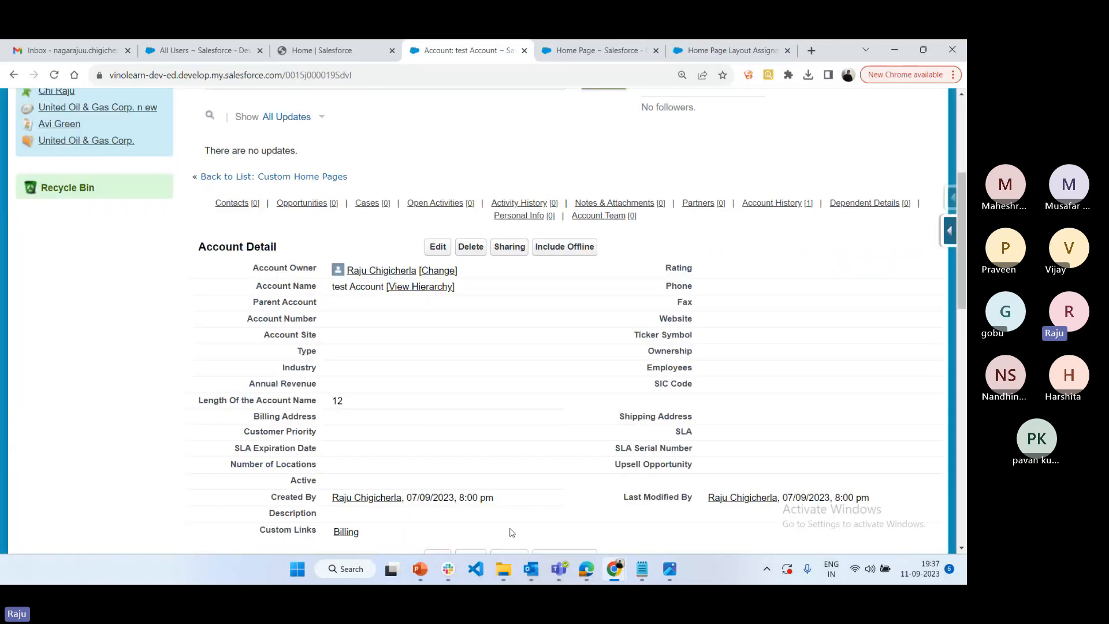
{"action": "scroll", "coordinate": [554, 366], "scroll_direction": "down", "scroll_amount": 2}
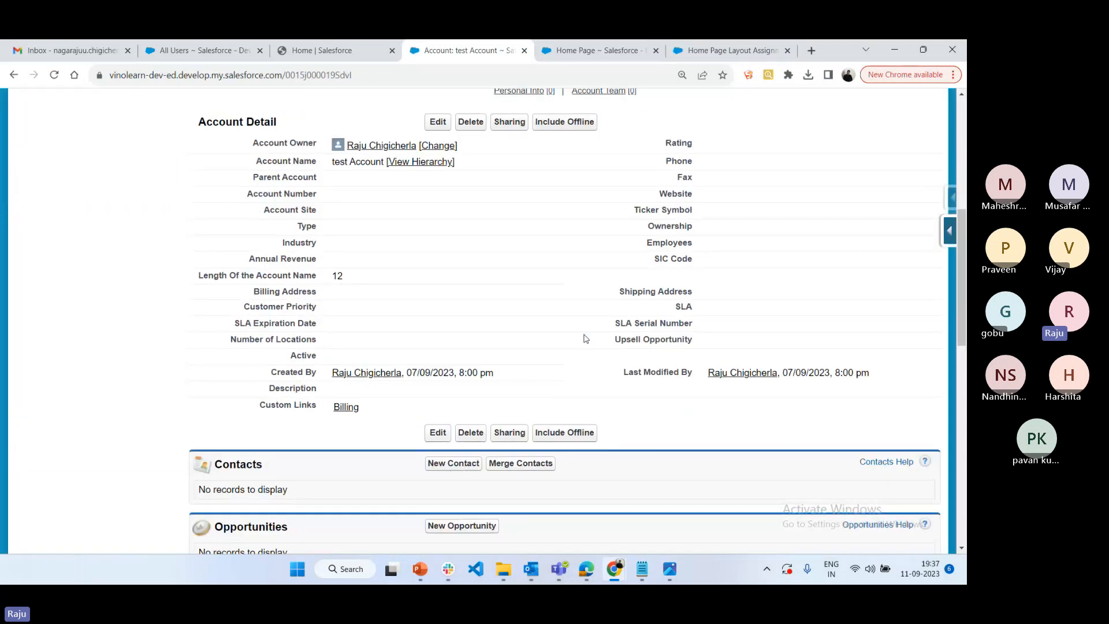
{"action": "scroll", "coordinate": [584, 338], "scroll_direction": "up", "scroll_amount": 4}
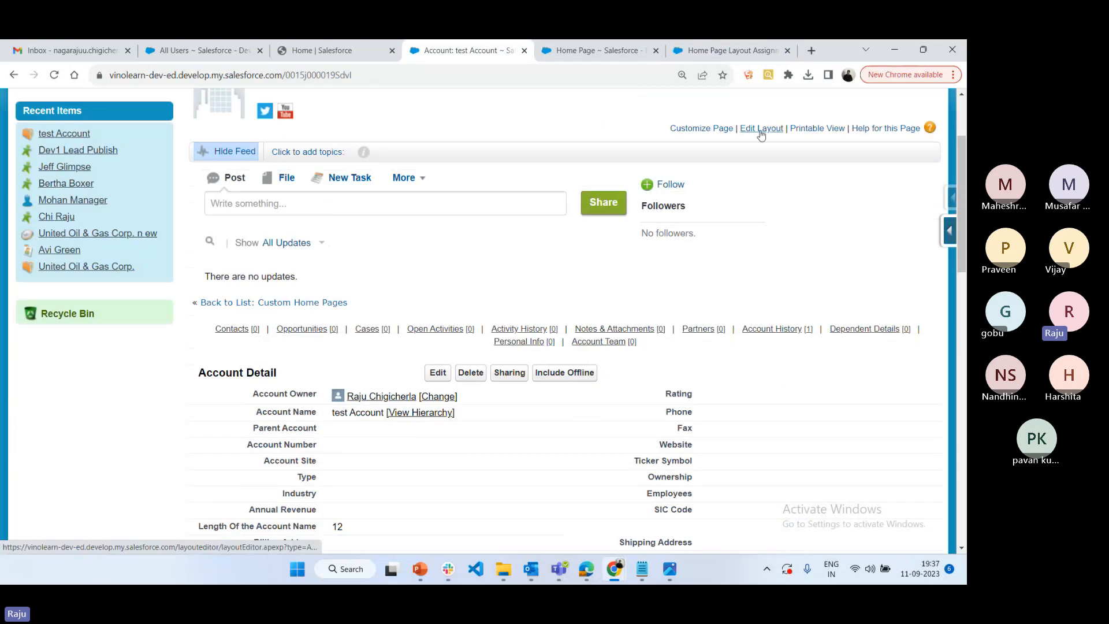
Edit the account page layout and add the "Sample Flow Report: Screen Flows" report chart below Length Of the Account Name
{"action": "left_click", "coordinate": [761, 128]}
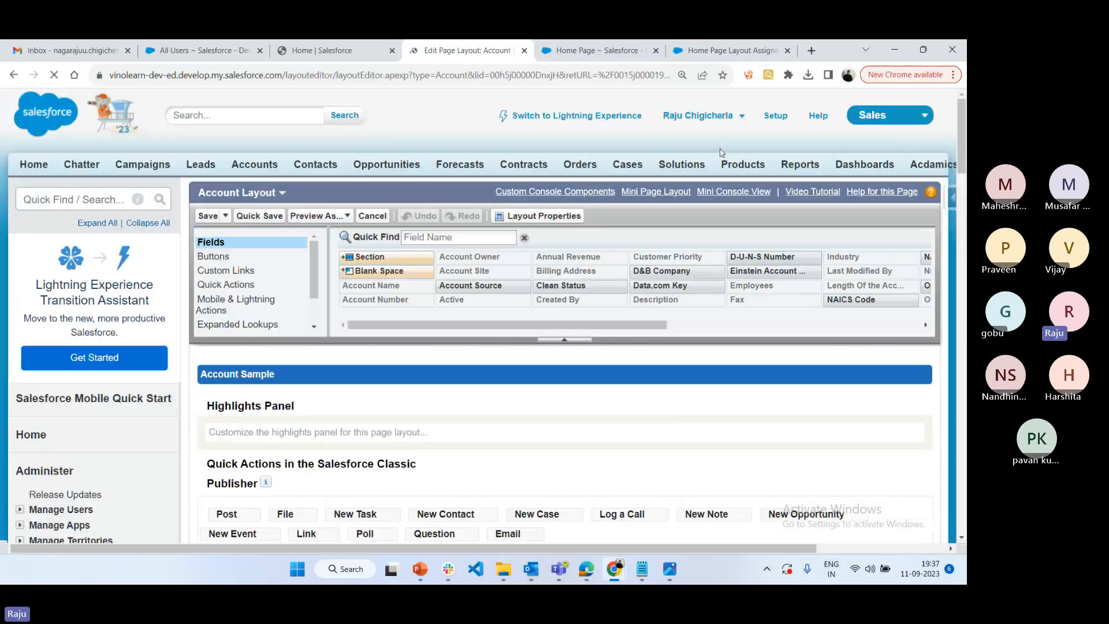
{"action": "scroll", "coordinate": [231, 301], "scroll_direction": "down", "scroll_amount": 2}
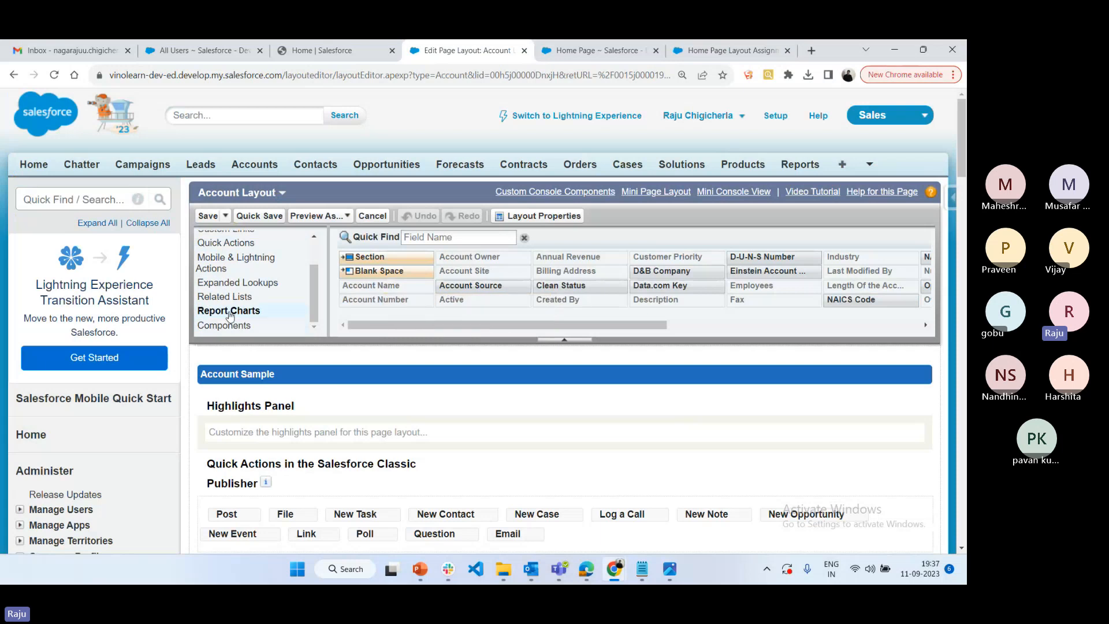
{"action": "left_click", "coordinate": [230, 311]}
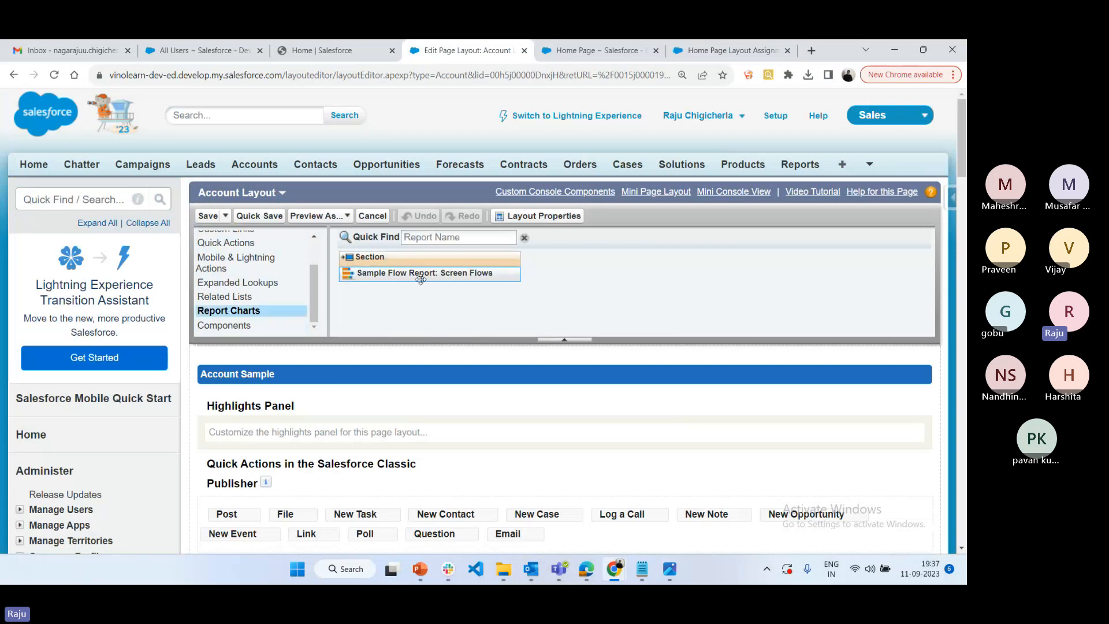
{"action": "scroll", "coordinate": [421, 277], "scroll_direction": "down", "scroll_amount": 5}
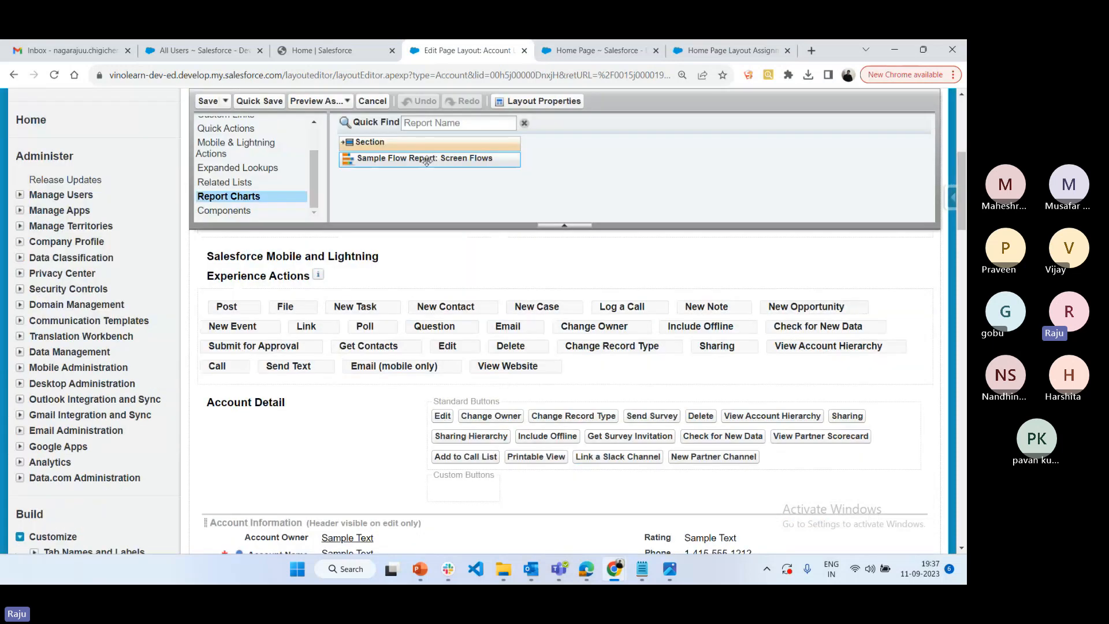
{"action": "scroll", "coordinate": [426, 161], "scroll_direction": "down", "scroll_amount": 2}
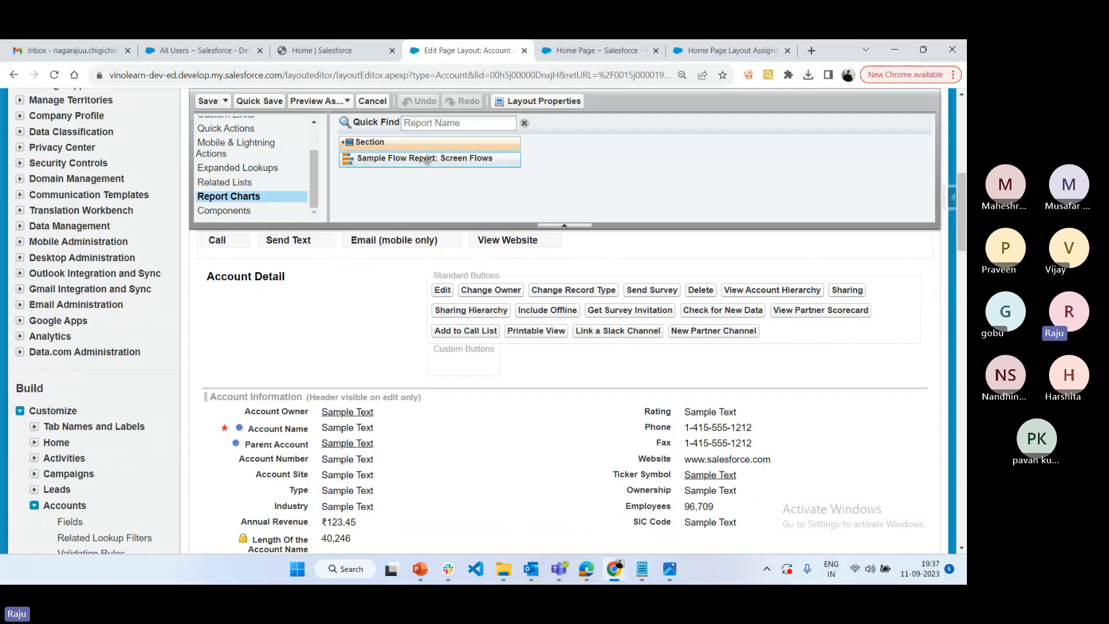
{"action": "left_click_drag", "start_coordinate": [426, 160], "coordinate": [414, 511]}
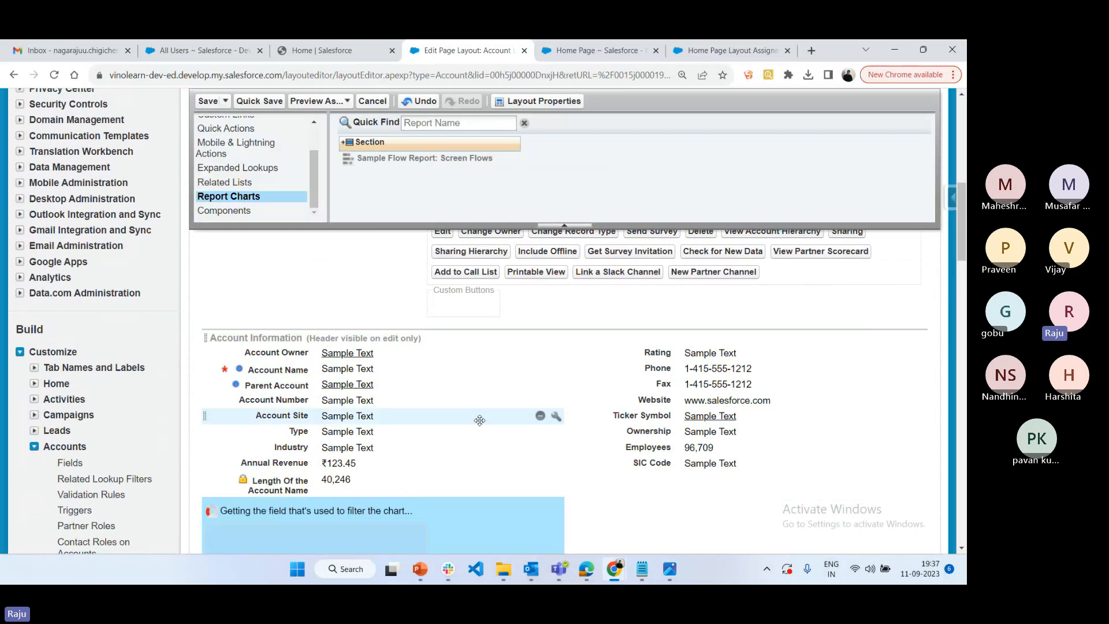
Set the size of the added report chart to Large in its properties and inspect it on the layout
{"action": "scroll", "coordinate": [452, 386], "scroll_direction": "down", "scroll_amount": 4}
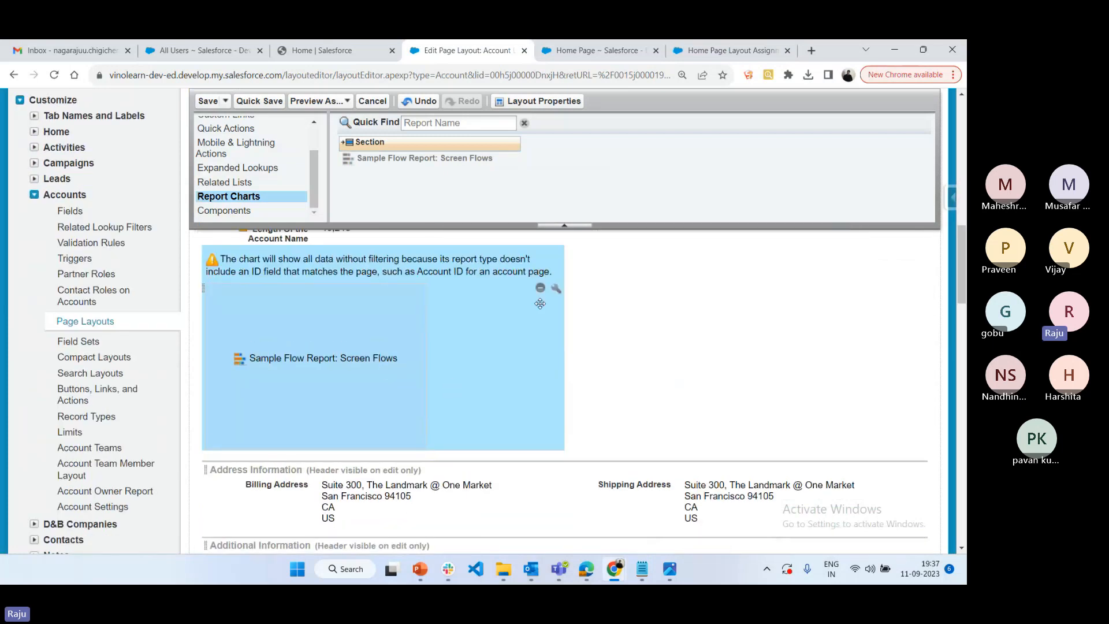
{"action": "left_click", "coordinate": [556, 288]}
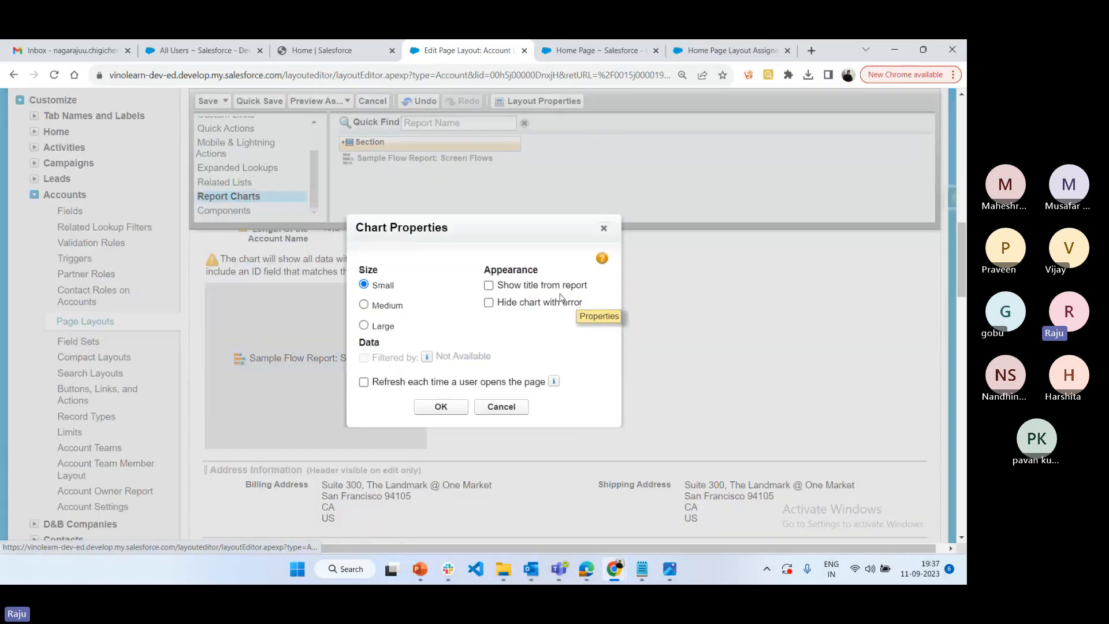
{"action": "left_click", "coordinate": [364, 325]}
{"action": "left_click", "coordinate": [441, 406]}
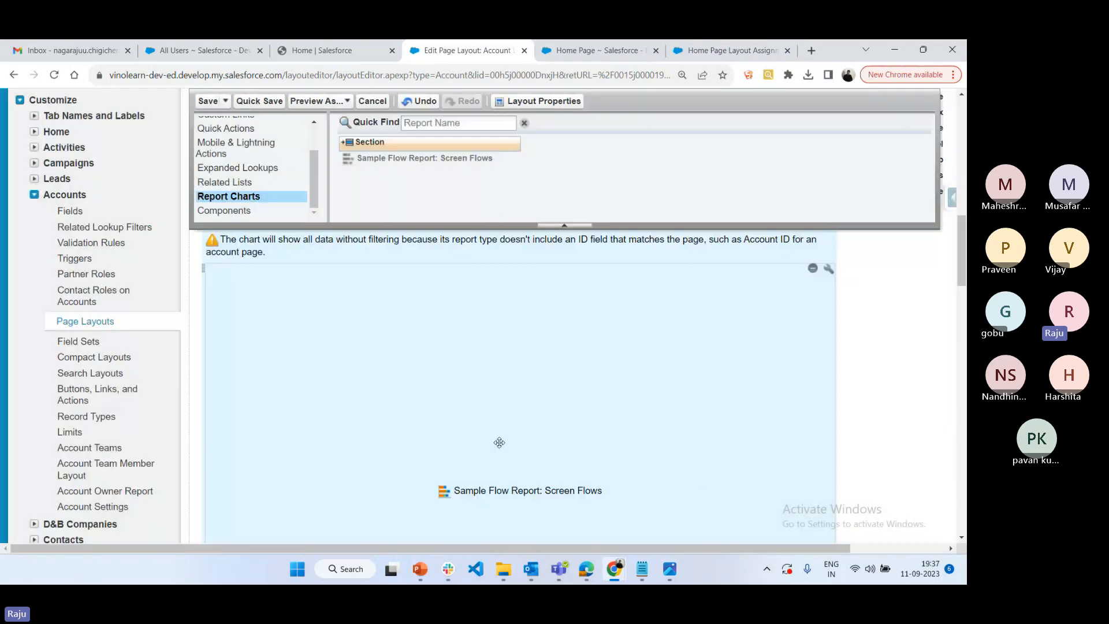
{"action": "scroll", "coordinate": [664, 363], "scroll_direction": "down", "scroll_amount": 3}
{"action": "scroll", "coordinate": [634, 411], "scroll_direction": "up", "scroll_amount": 2}
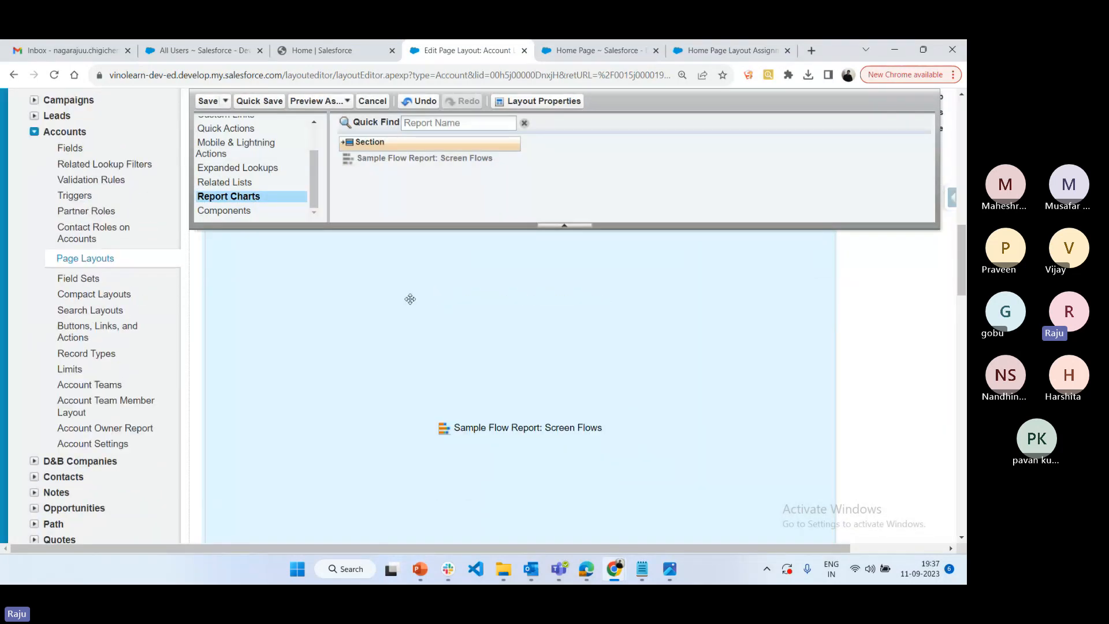
Look over the available components and report charts, and leave the account layout editor without saving
{"action": "scroll", "coordinate": [240, 225], "scroll_direction": "down", "scroll_amount": 10}
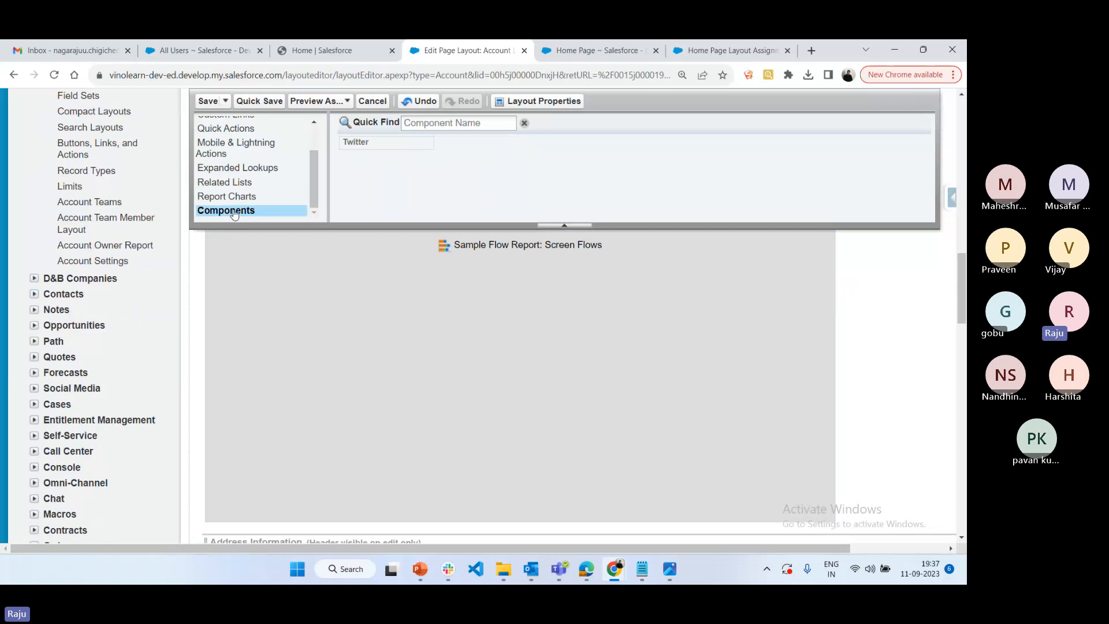
{"action": "scroll", "coordinate": [508, 404], "scroll_direction": "up", "scroll_amount": 5}
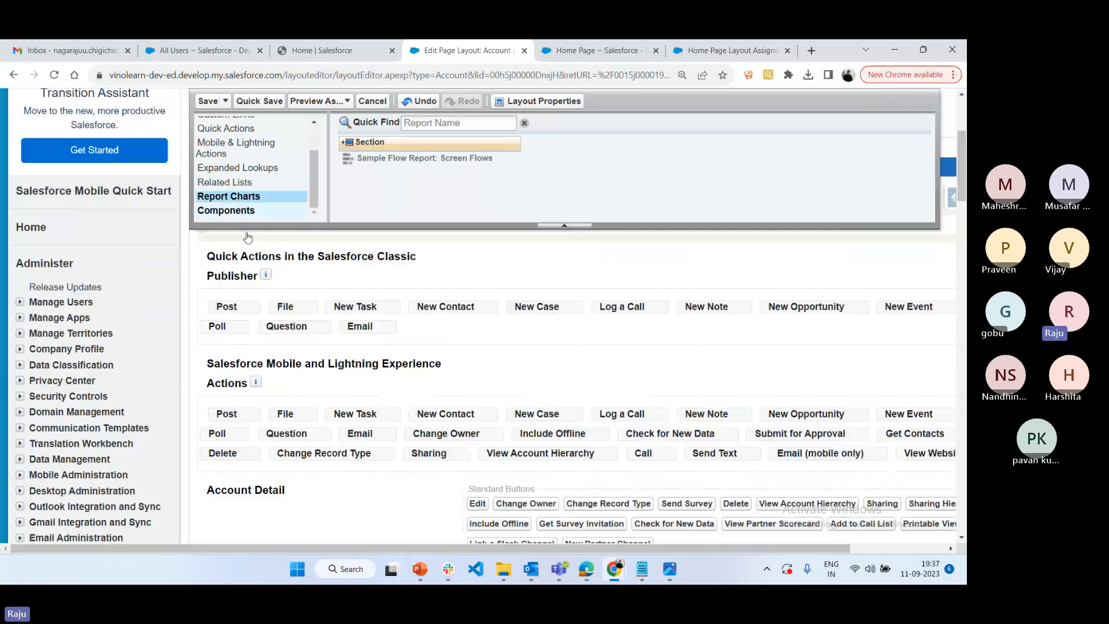
{"action": "scroll", "coordinate": [509, 419], "scroll_direction": "up", "scroll_amount": 5}
{"action": "scroll", "coordinate": [509, 419], "scroll_direction": "down", "scroll_amount": 4}
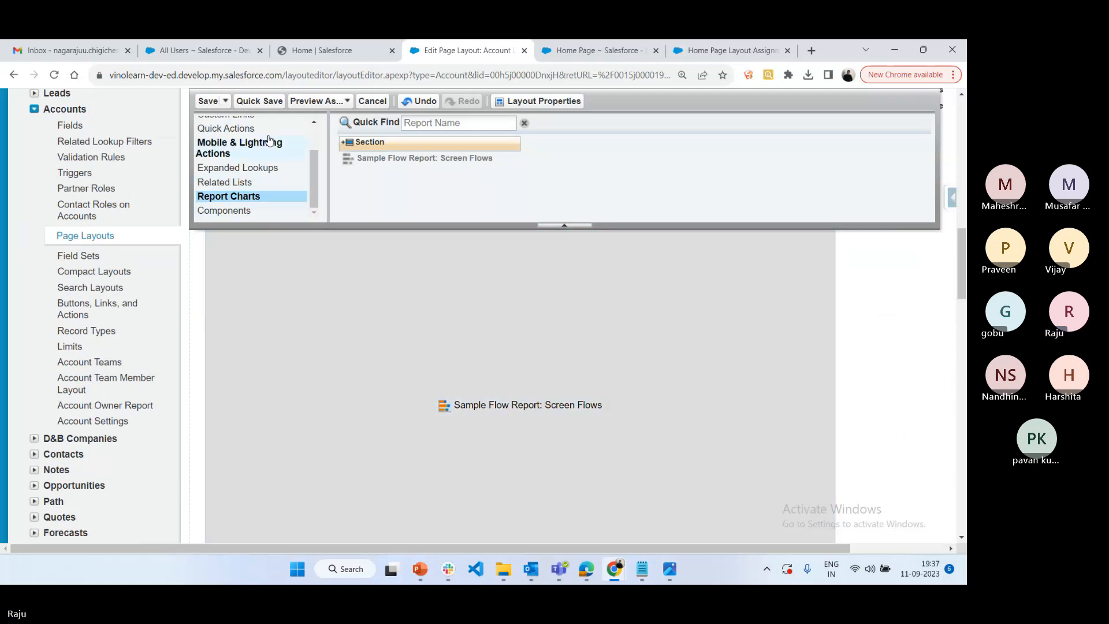
{"action": "left_click", "coordinate": [363, 101]}
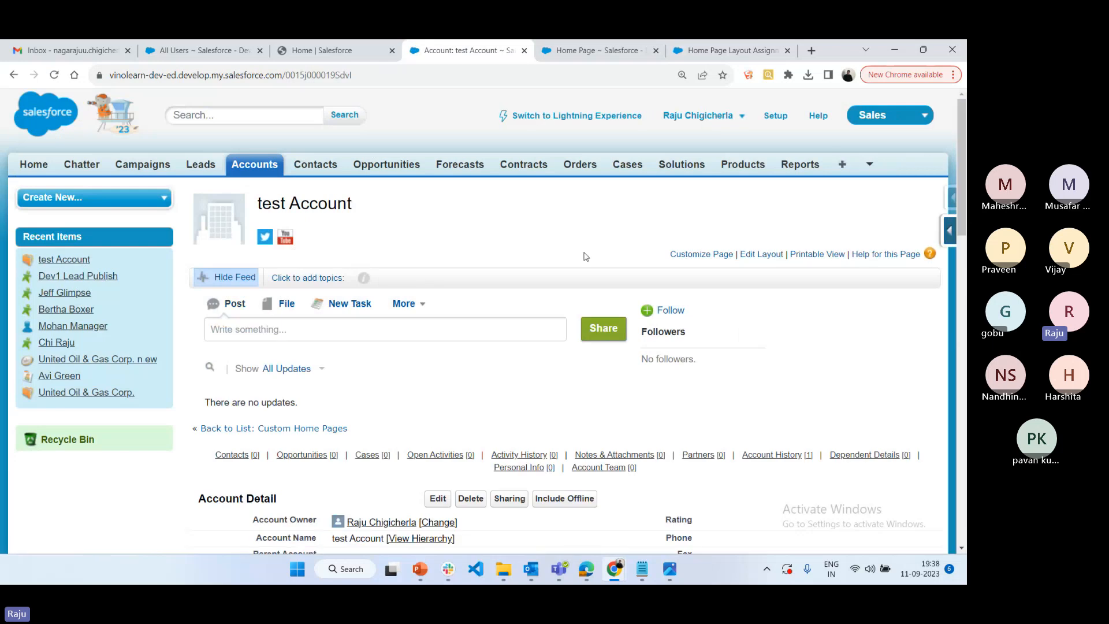
Switch the test Account record to Lightning Experience and check the Classic Dashboard on the Lightning Home page
{"action": "left_click", "coordinate": [569, 117]}
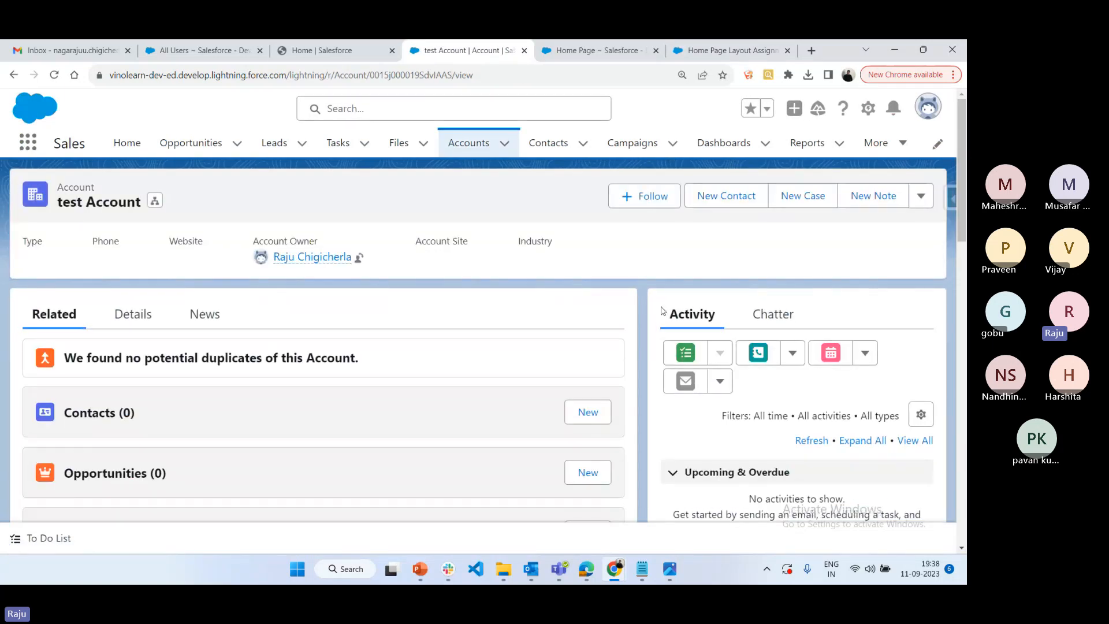
{"action": "left_click", "coordinate": [335, 51]}
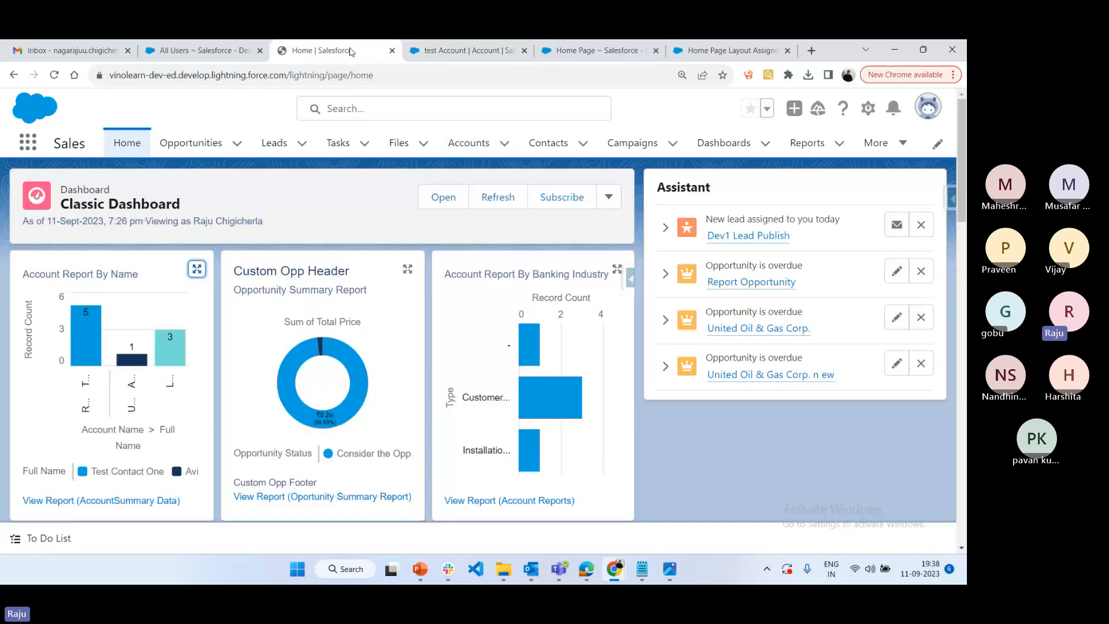
{"action": "left_click", "coordinate": [462, 50]}
Switch to the Dashboards notes in Notepad and review them from the dashboard basics through the Lightning and Dynamic Dashboard notes
{"action": "left_click", "coordinate": [641, 568]}
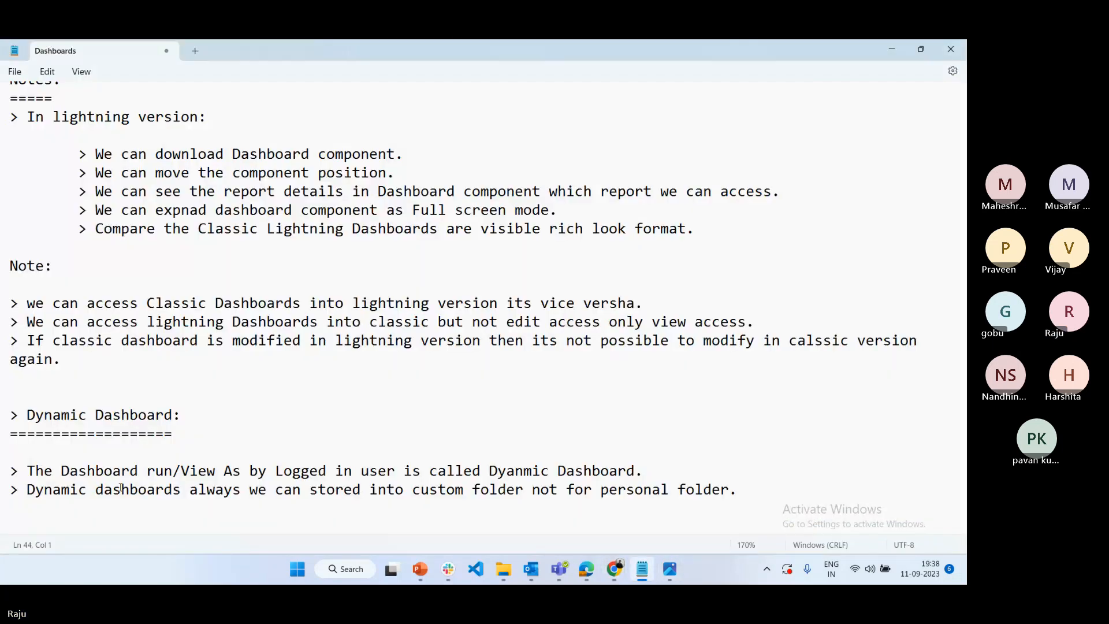
{"action": "scroll", "coordinate": [233, 473], "scroll_direction": "down", "scroll_amount": 4}
{"action": "left_click_drag", "start_coordinate": [774, 282], "coordinate": [26, 66]}
{"action": "scroll", "coordinate": [479, 250], "scroll_direction": "up", "scroll_amount": 4}
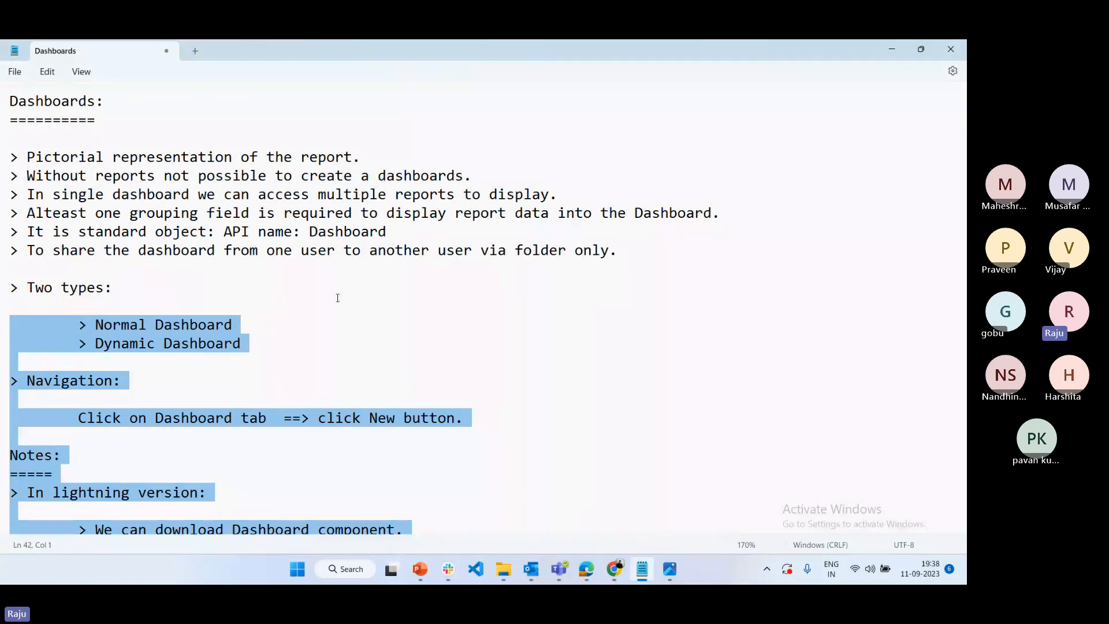
{"action": "scroll", "coordinate": [493, 297], "scroll_direction": "down", "scroll_amount": 6}
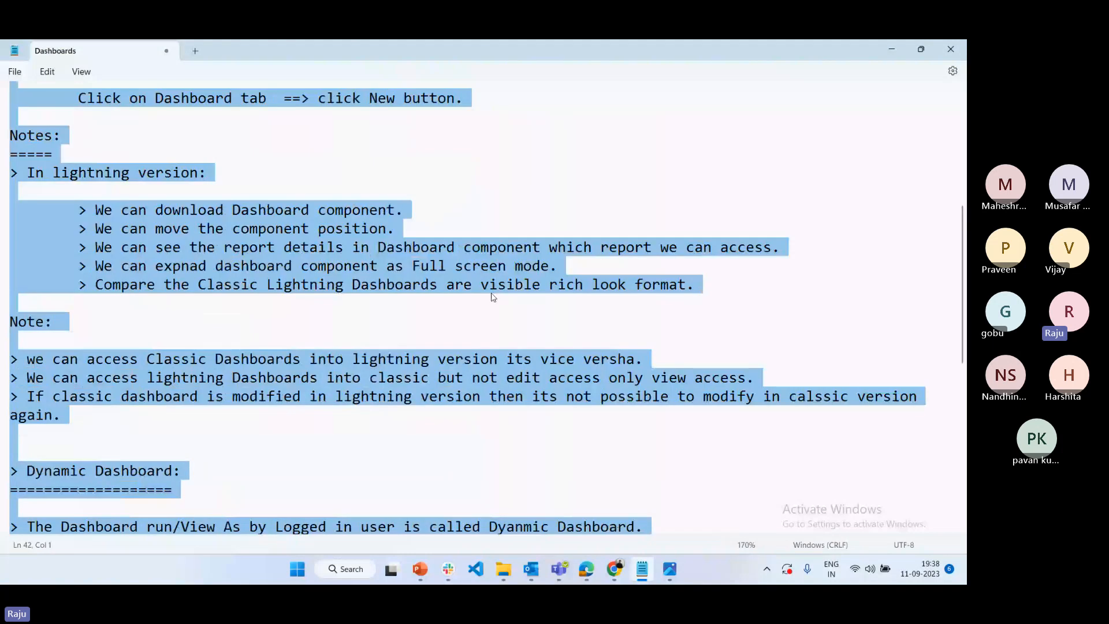
{"action": "left_click", "coordinate": [690, 277]}
{"action": "left_click_drag", "start_coordinate": [690, 277], "coordinate": [1, 206]}
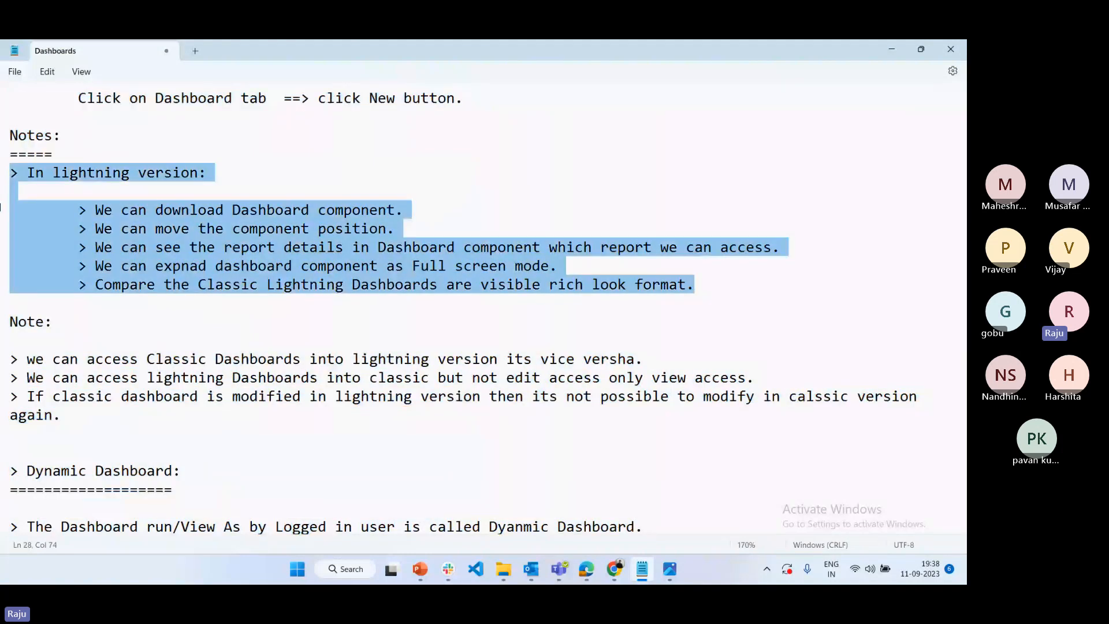
{"action": "scroll", "coordinate": [220, 487], "scroll_direction": "down", "scroll_amount": 1}
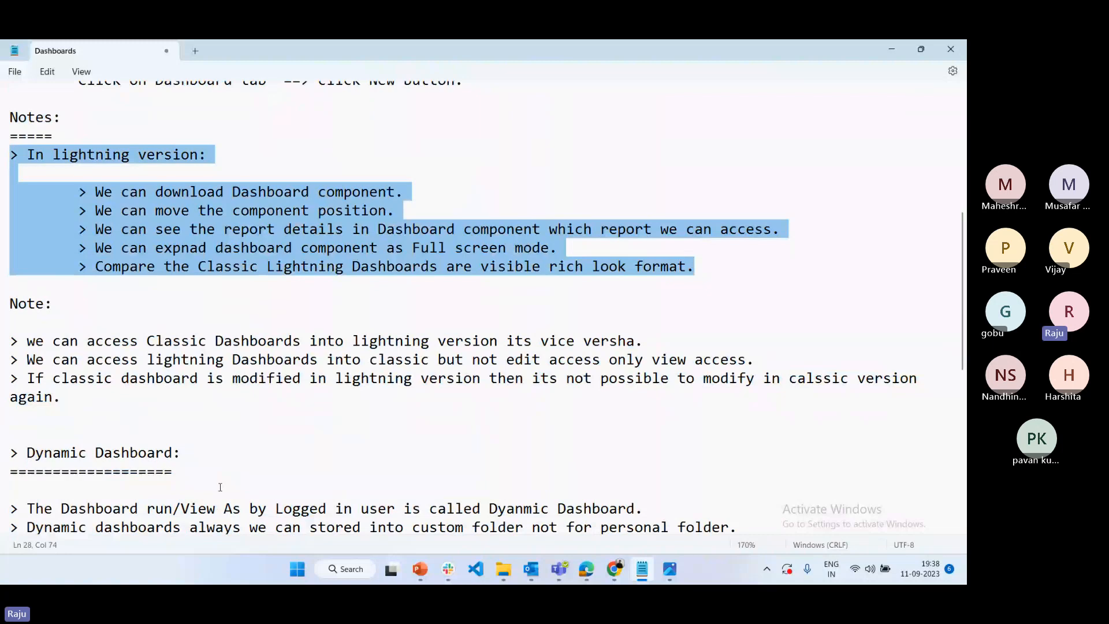
{"action": "scroll", "coordinate": [220, 487], "scroll_direction": "down", "scroll_amount": 2}
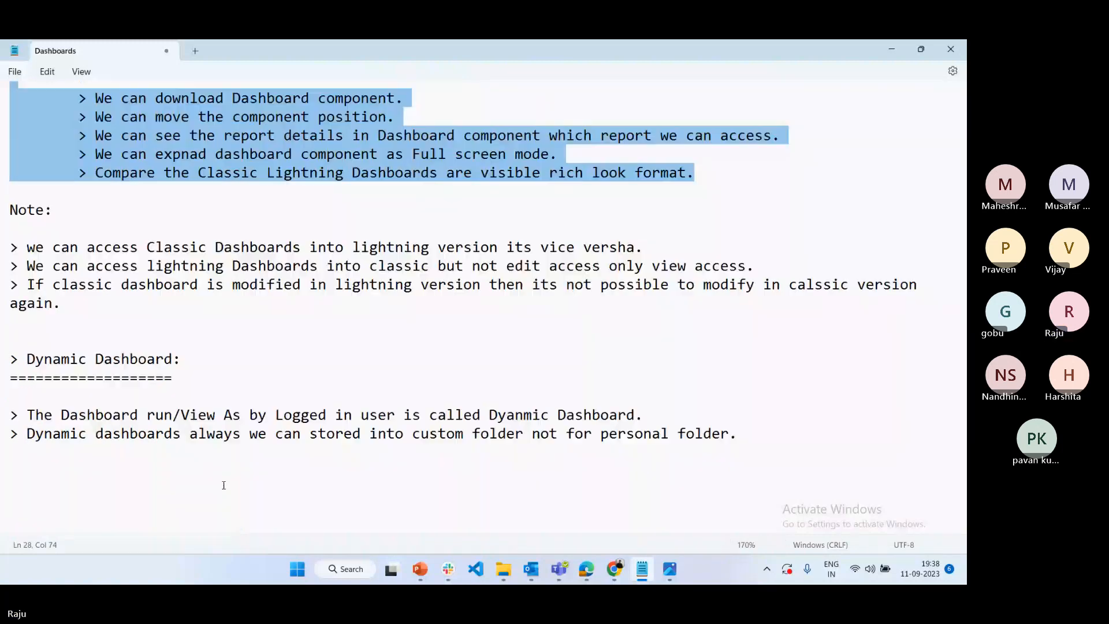
{"action": "left_click", "coordinate": [327, 415]}
{"action": "scroll", "coordinate": [414, 472], "scroll_direction": "up", "scroll_amount": 8}
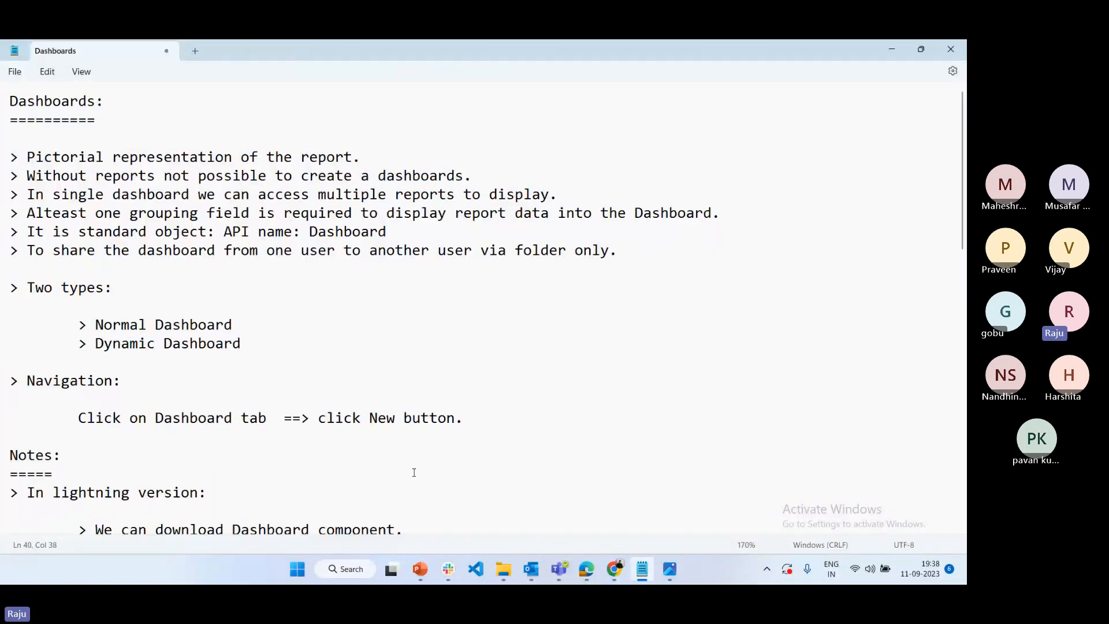
{"action": "scroll", "coordinate": [414, 472], "scroll_direction": "down", "scroll_amount": 9}
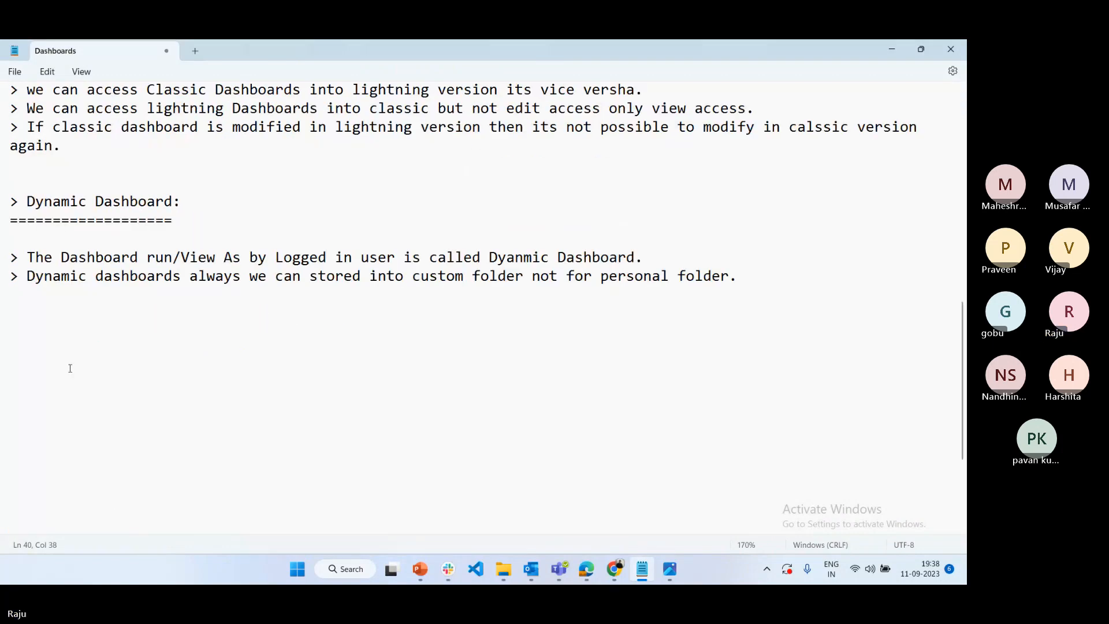
Add a long separator line of equals signs below the Dynamic Dashboard notes
{"action": "left_click", "coordinate": [57, 308]}
{"action": "type", "text": "="}
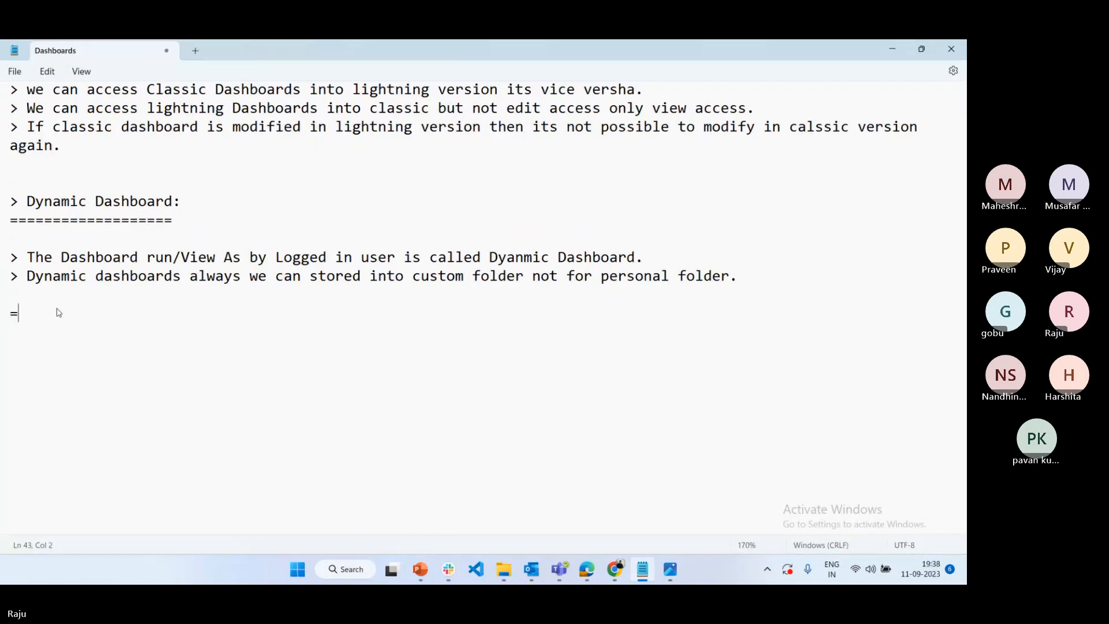
{"action": "type", "text": "==========================================================="}
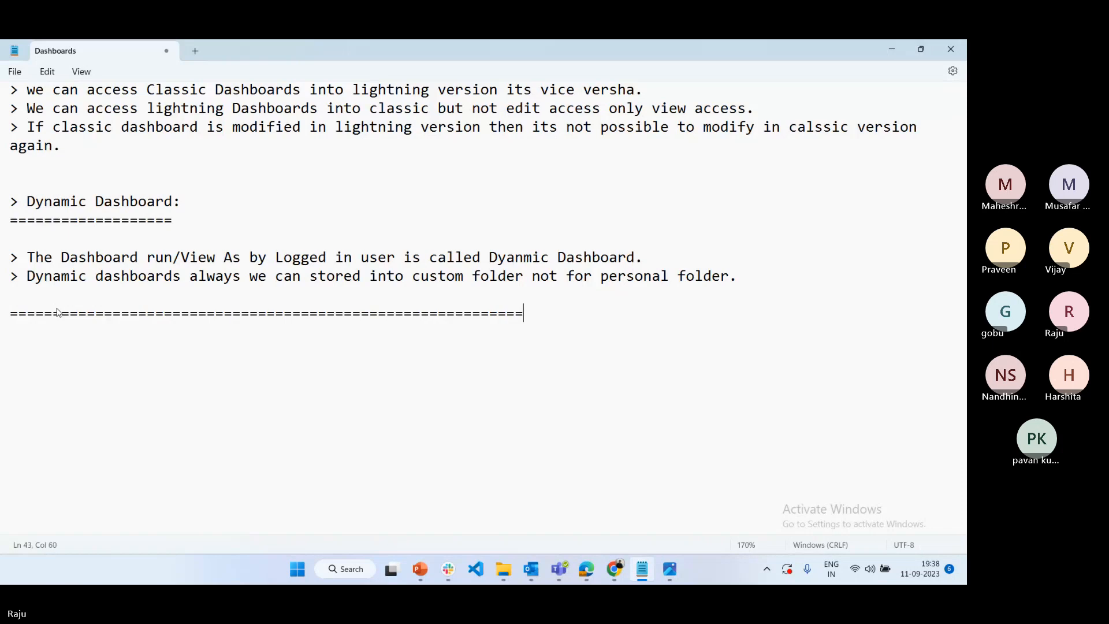
{"action": "type", "text": "====================================="}
{"action": "key", "text": "Return"}
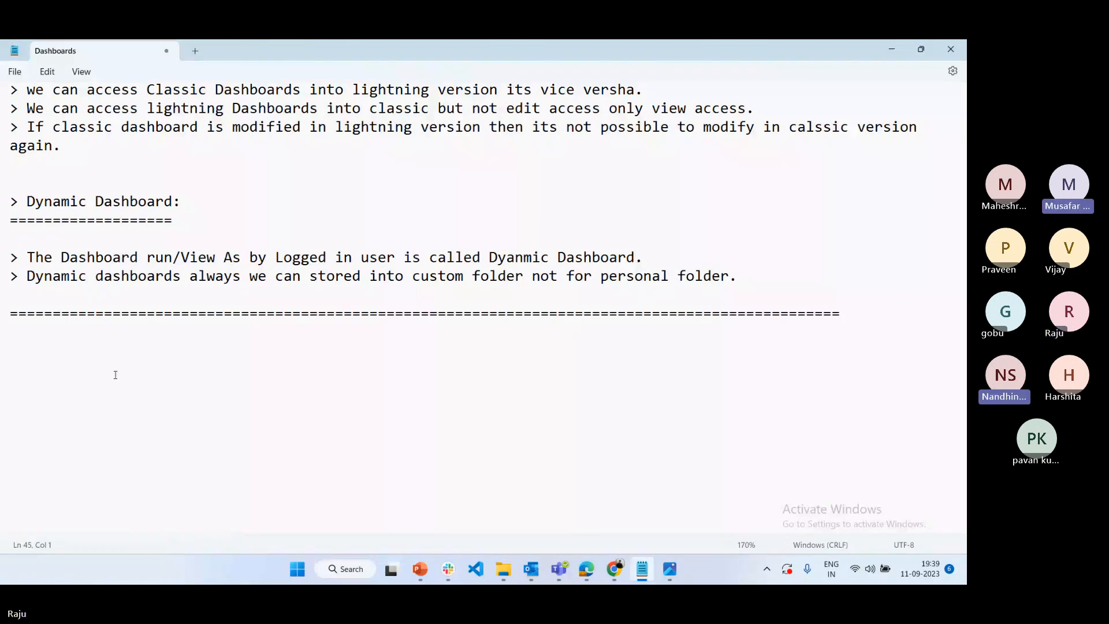
Add the heading "Tools:" underlined with equals signs directly below the separator, followed by blank lines
{"action": "left_click", "coordinate": [93, 339]}
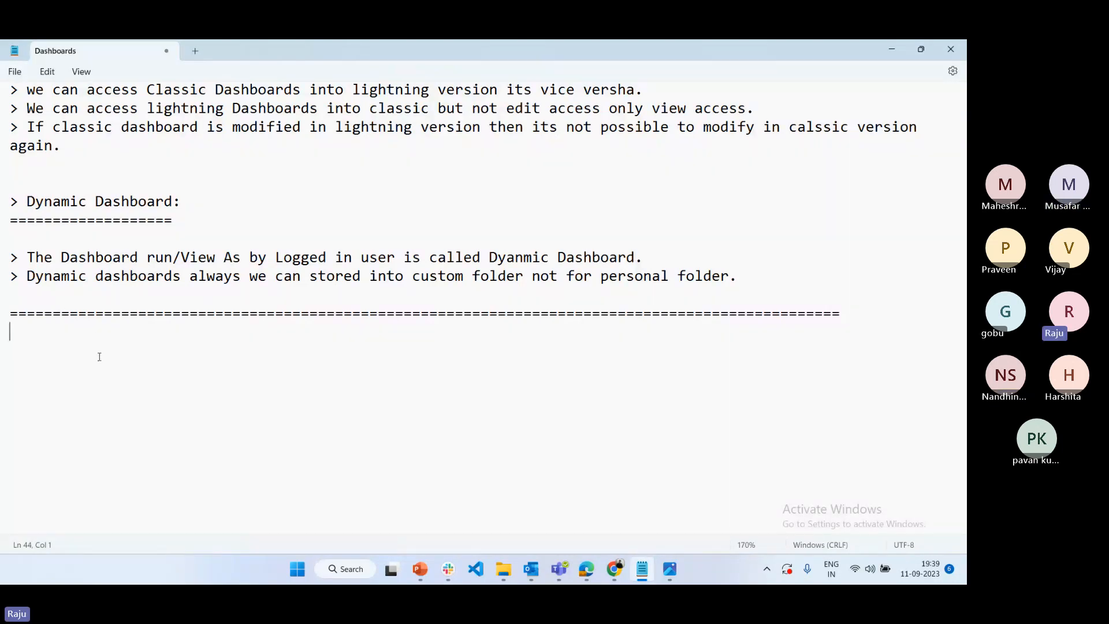
{"action": "type", "text": "Tools:"}
{"action": "key", "text": "Return"}
{"action": "type", "text": "======"}
{"action": "key", "text": "Return"}
{"action": "key", "text": "Return"}
{"action": "key", "text": "Return"}
{"action": "key", "text": "Return"}
{"action": "key", "text": "Return"}
{"action": "key", "text": "Return"}
{"action": "key", "text": "Return"}
{"action": "key", "text": "Return"}
{"action": "key", "text": "Return"}
{"action": "key", "text": "Return"}
{"action": "key", "text": "Return"}
{"action": "key", "text": "Return"}
{"action": "key", "text": "Return"}
{"action": "key", "text": "Return"}
{"action": "key", "text": "Return"}
{"action": "key", "text": "Return"}
{"action": "key", "text": "Return"}
{"action": "key", "text": "Return"}
{"action": "key", "text": "Return"}
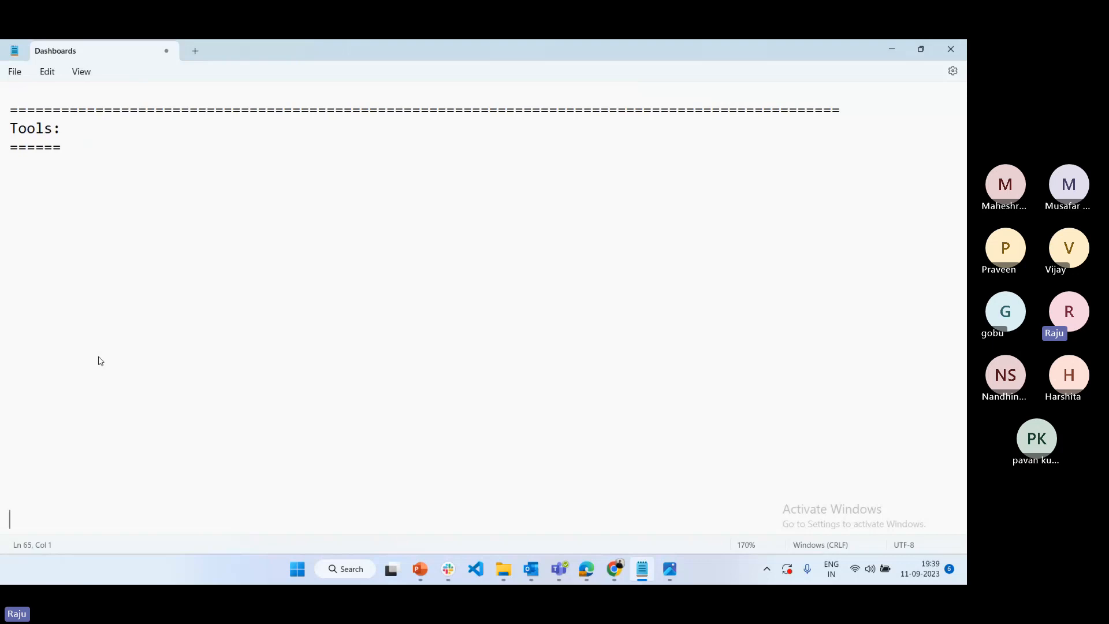
Replace the "Tools:" heading with "Data Management Tools:" underlined with a row of equals signs, followed by blank lines
{"action": "key", "text": "Up"}
{"action": "key", "text": "Up"}
{"action": "key", "text": "Up"}
{"action": "key", "text": "Up"}
{"action": "key", "text": "Up"}
{"action": "left_click_drag", "start_coordinate": [61, 157], "coordinate": [1, 127]}
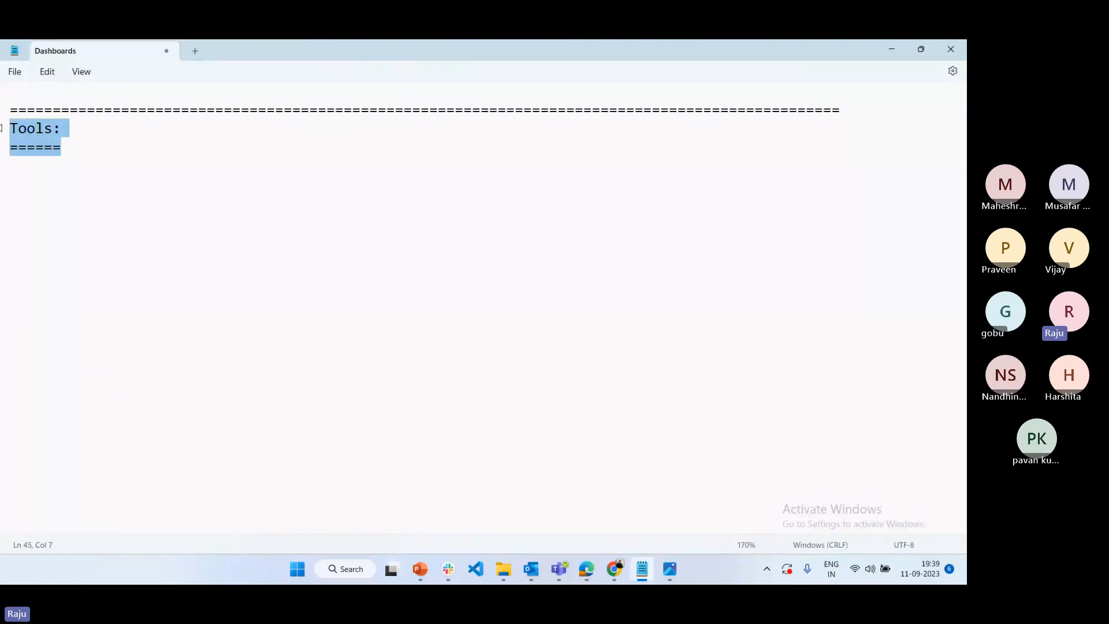
{"action": "type", "text": "Data Manag"}
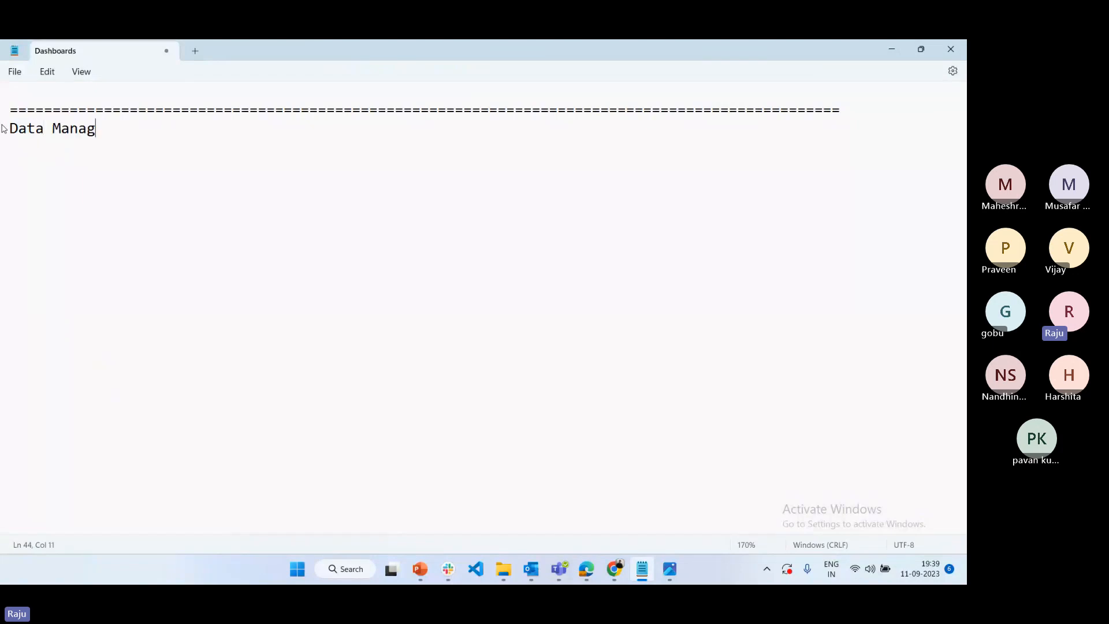
{"action": "type", "text": "ement Tool"}
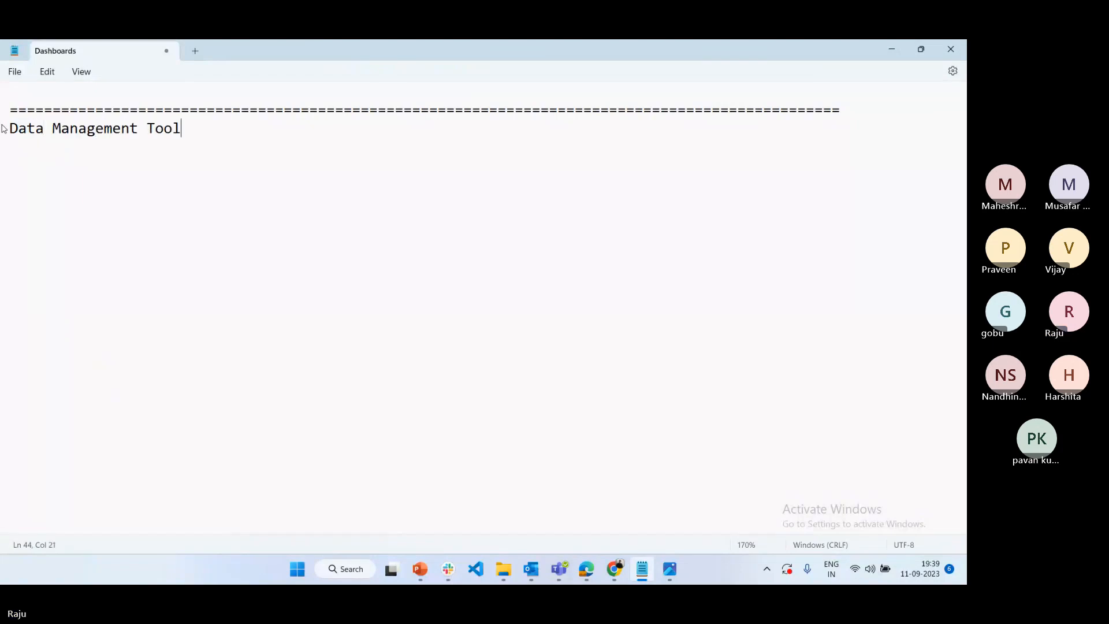
{"action": "type", "text": "s:"}
{"action": "key", "text": "Return"}
{"action": "type", "text": "==========="}
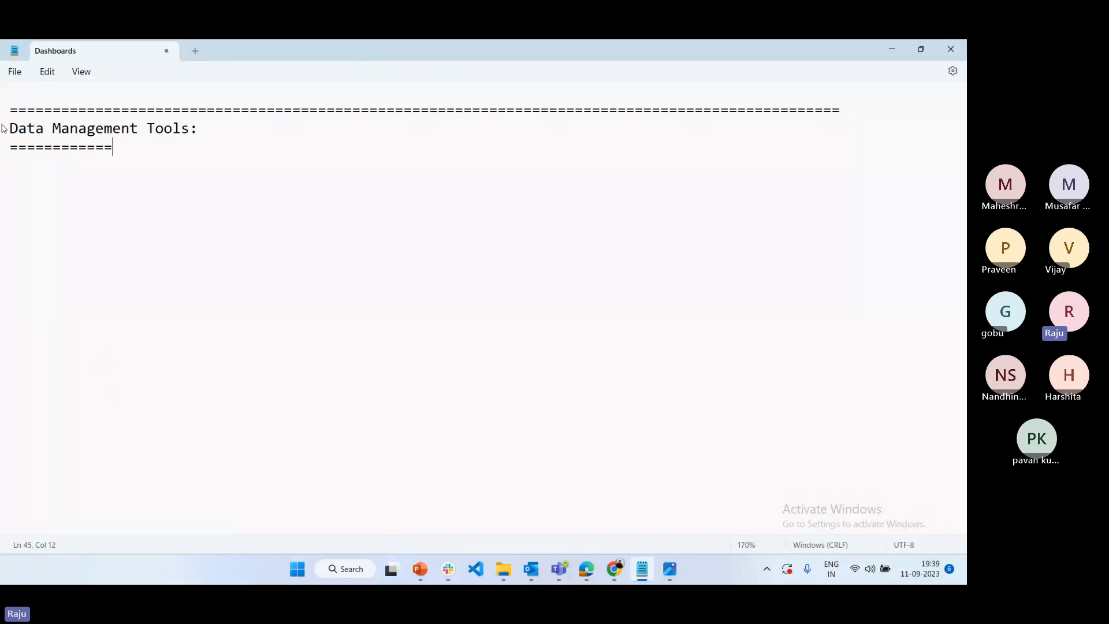
{"action": "type", "text": "============"}
{"action": "key", "text": "BackSpace"}
{"action": "key", "text": "BackSpace"}
{"action": "key", "text": "Return"}
Switch to Salesforce in Chrome, look through the New Account form from the Accounts list, and cancel it without saving
{"action": "left_click", "coordinate": [614, 569]}
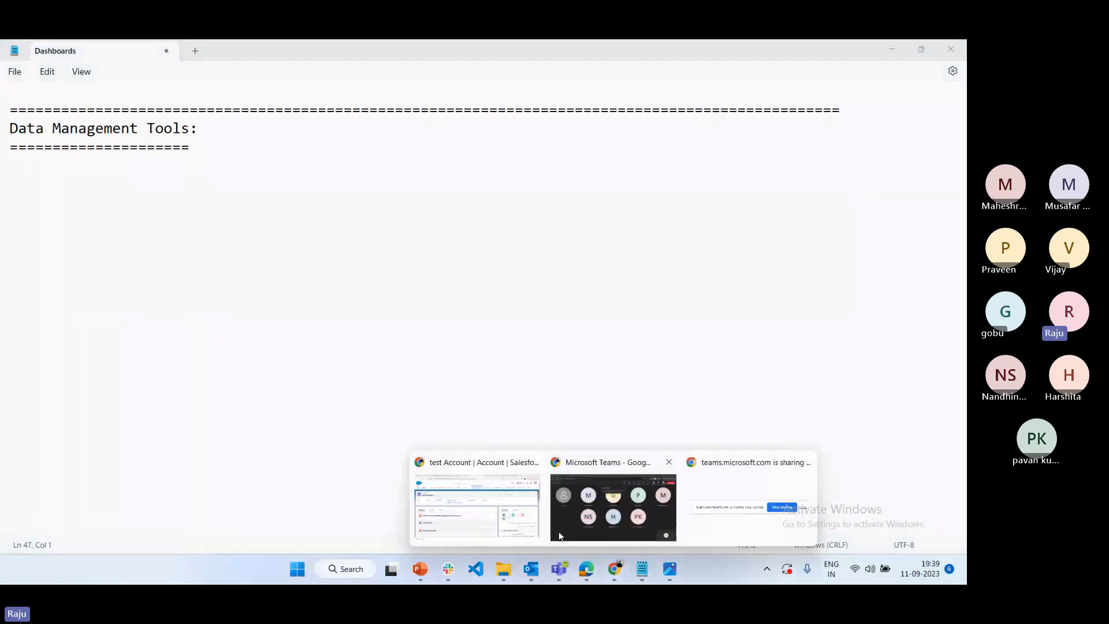
{"action": "left_click", "coordinate": [476, 507]}
{"action": "left_click", "coordinate": [469, 143]}
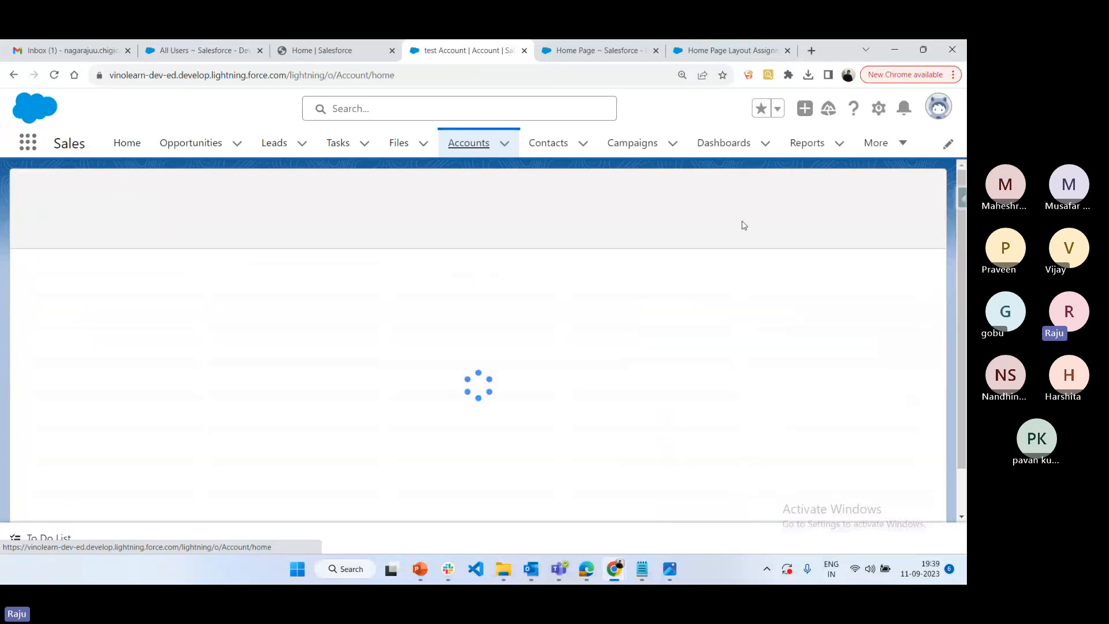
{"action": "left_click", "coordinate": [852, 195]}
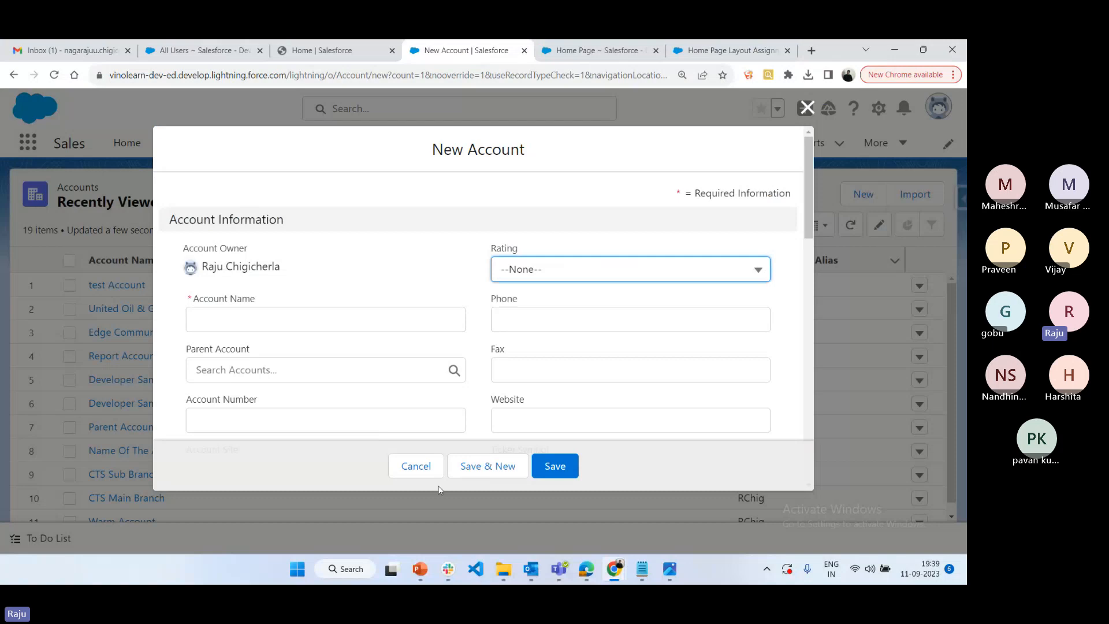
{"action": "scroll", "coordinate": [470, 341], "scroll_direction": "down", "scroll_amount": 7}
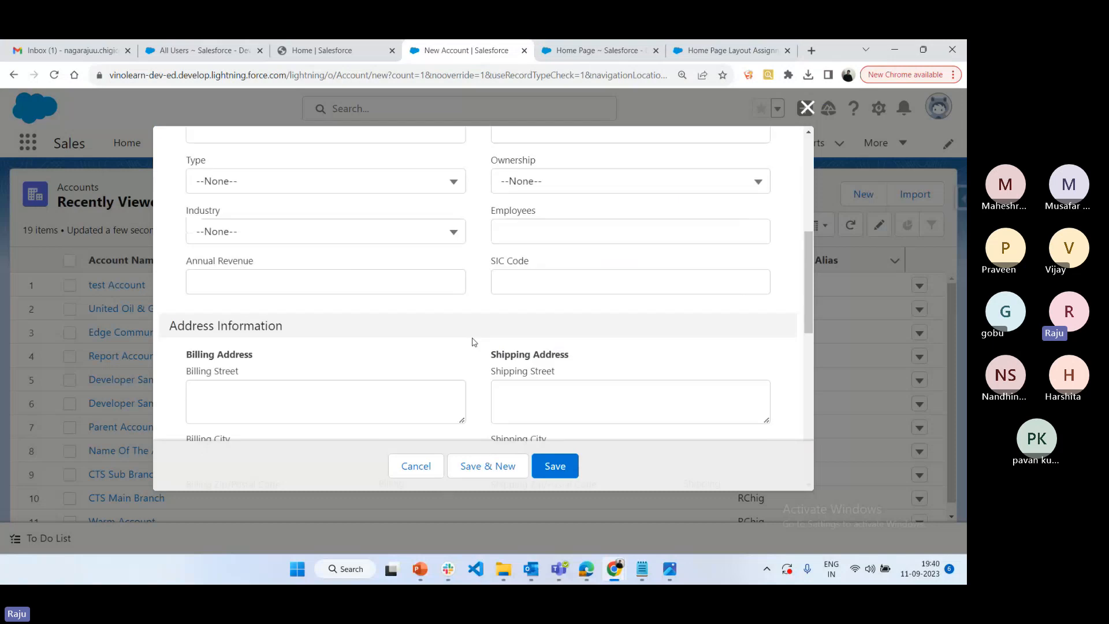
{"action": "left_click", "coordinate": [415, 466]}
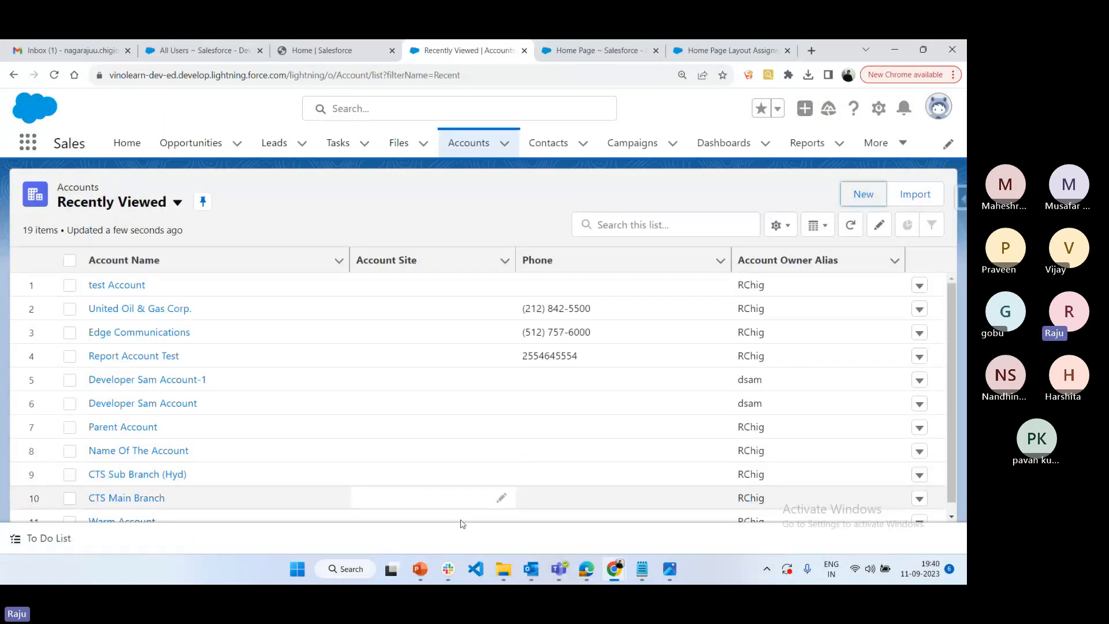
Return to the Notepad notes and add the bullets "> Data Importwizard" and "> Data Loader ***" under the Data Management Tools heading
{"action": "left_click", "coordinate": [641, 569]}
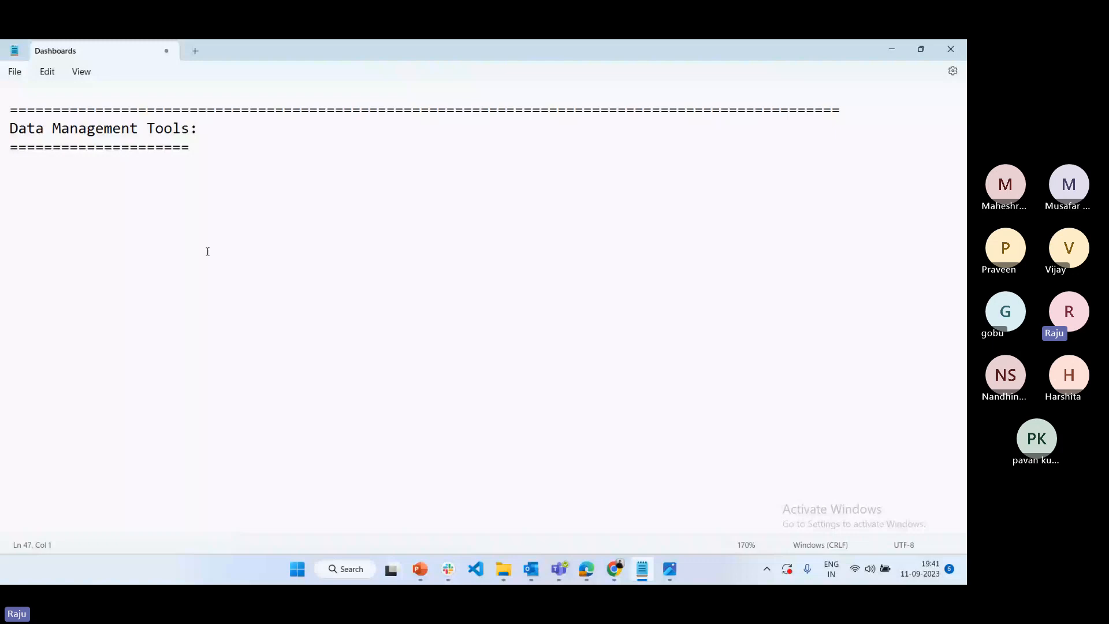
{"action": "type", "text": ">"}
{"action": "type", "text": " Dat"}
{"action": "type", "text": "a Importw"}
{"action": "type", "text": "iz"}
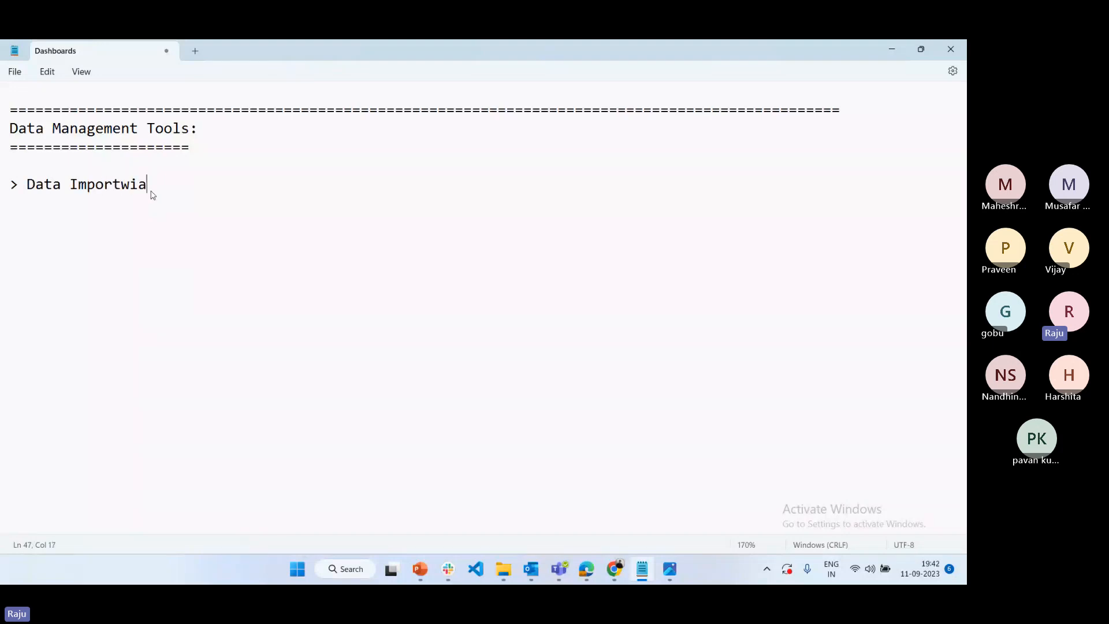
{"action": "key", "text": "BackSpace"}
{"action": "type", "text": "zard"}
{"action": "key", "text": "Return"}
{"action": "type", "text": "> Data Loader "}
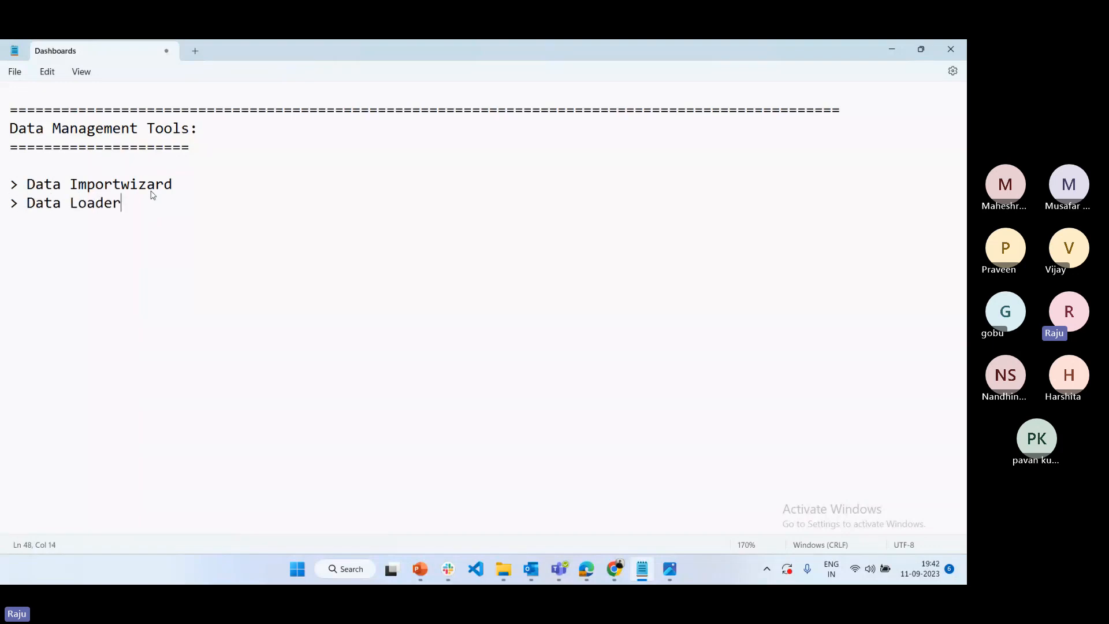
{"action": "type", "text": "*** "}
{"action": "type", "text": "> "}
{"action": "type", "text": "Salesforce I"}
{"action": "type", "text": "npsector"}
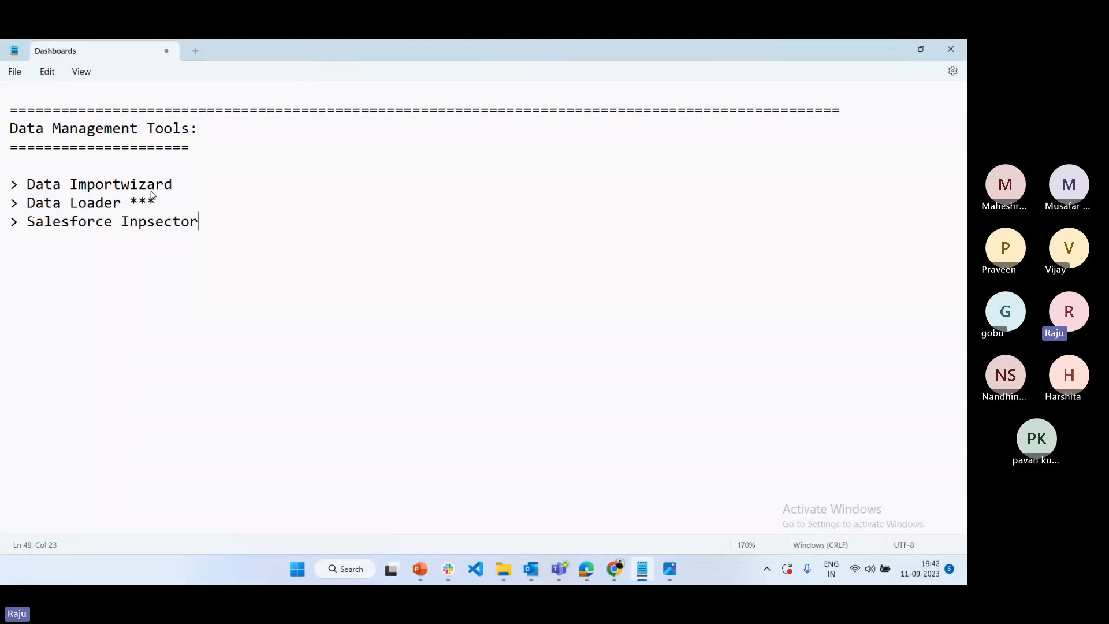
Add the bullets "> Salesforce Inpsector" and "> WorkBench" below the Data Loader line
{"action": "key", "text": "Return"}
{"action": "type", "text": "> WorkBench"}
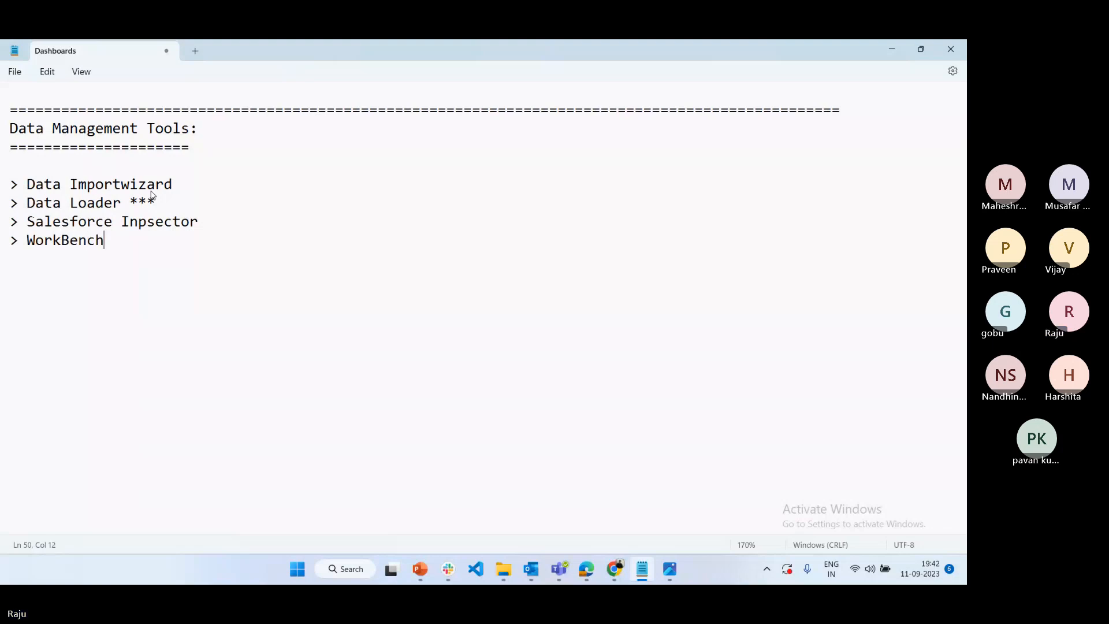
Add the bullet "> Data Export (With in salesforce)" below the WorkBench line
{"action": "key", "text": "Return"}
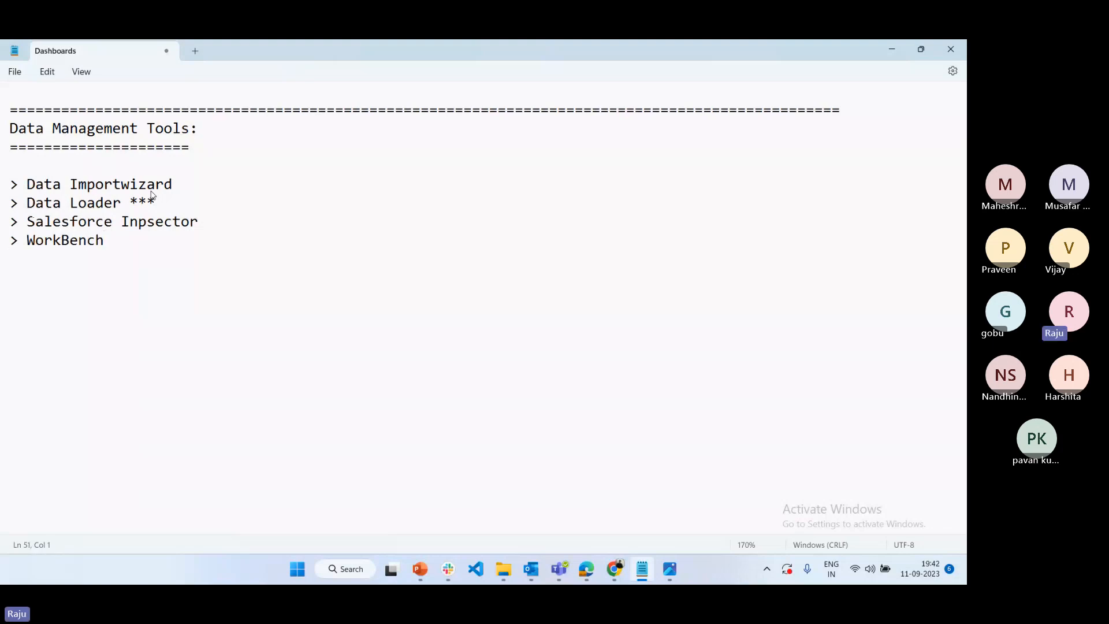
{"action": "type", "text": "> Data Export"}
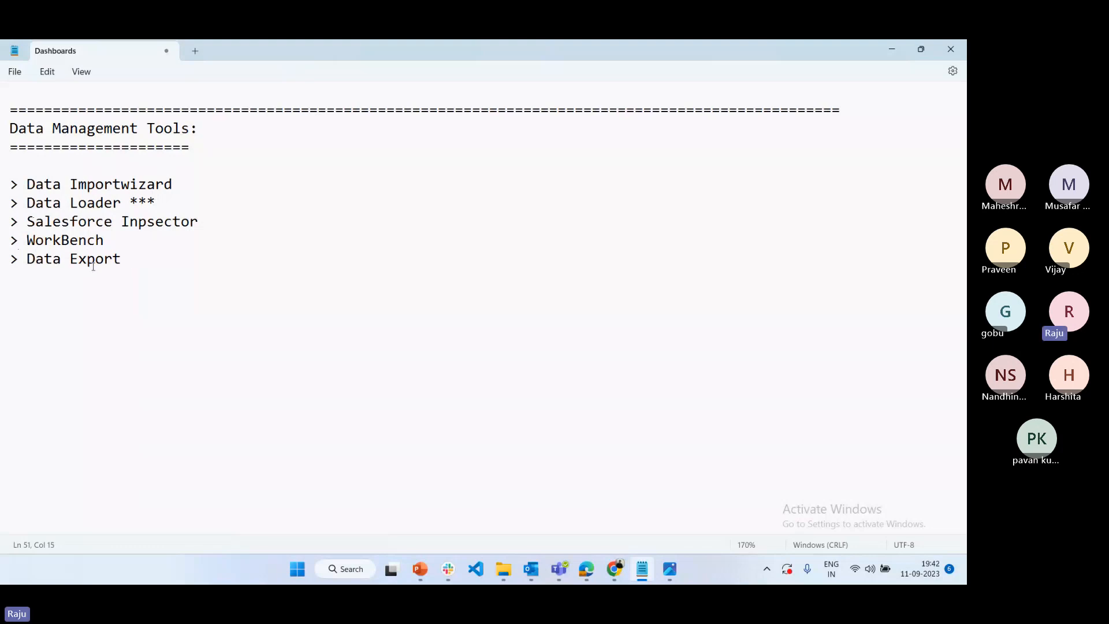
{"action": "type", "text": "(With in sale"}
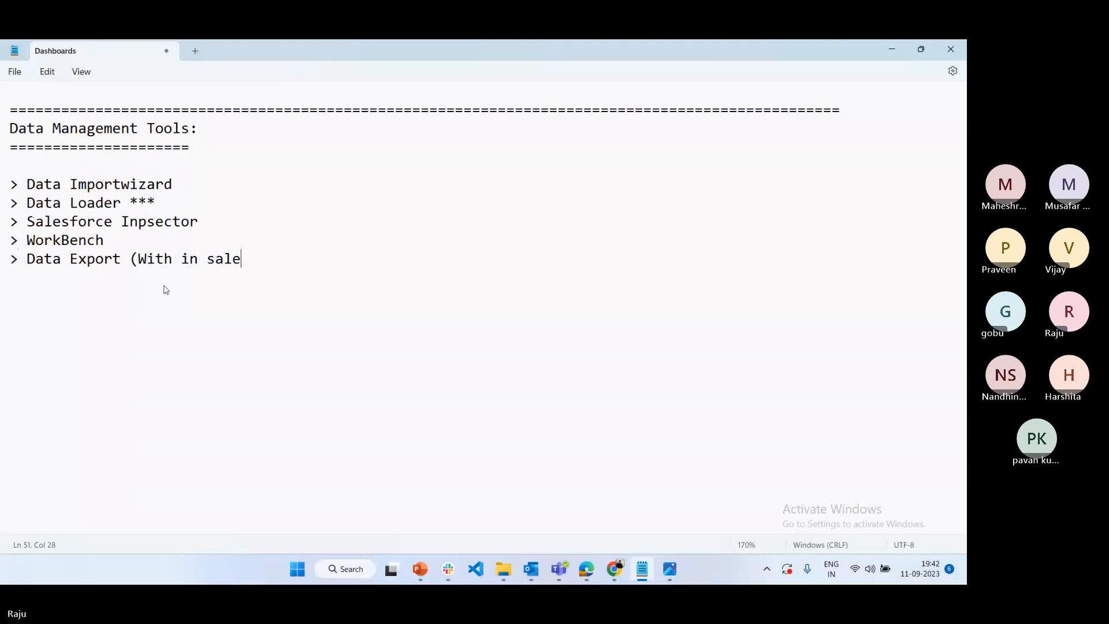
{"action": "type", "text": "sforce)"}
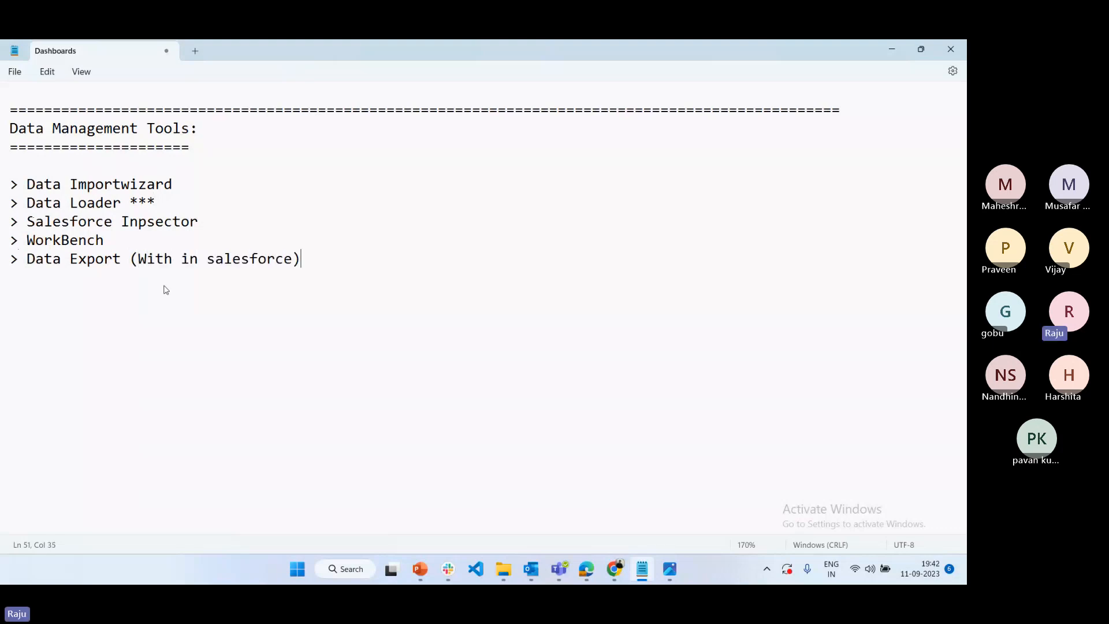
Append "(With in Salesforce)" to the Data Importwizard bullet
{"action": "left_click", "coordinate": [199, 180]}
{"action": "type", "text": "(With in"}
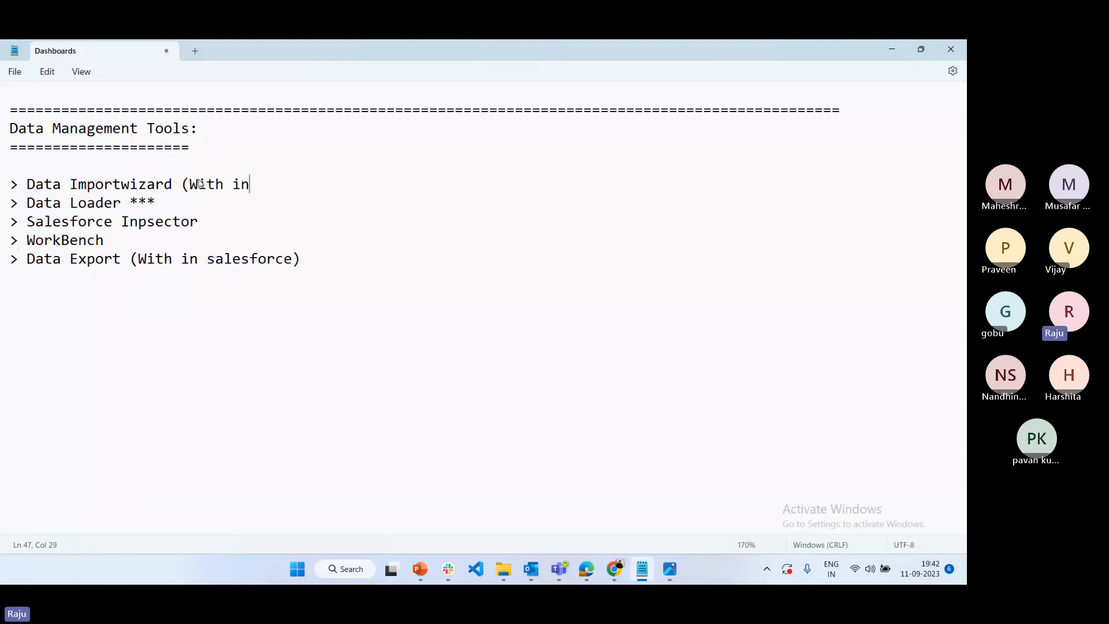
{"action": "type", "text": " Salesforce)"}
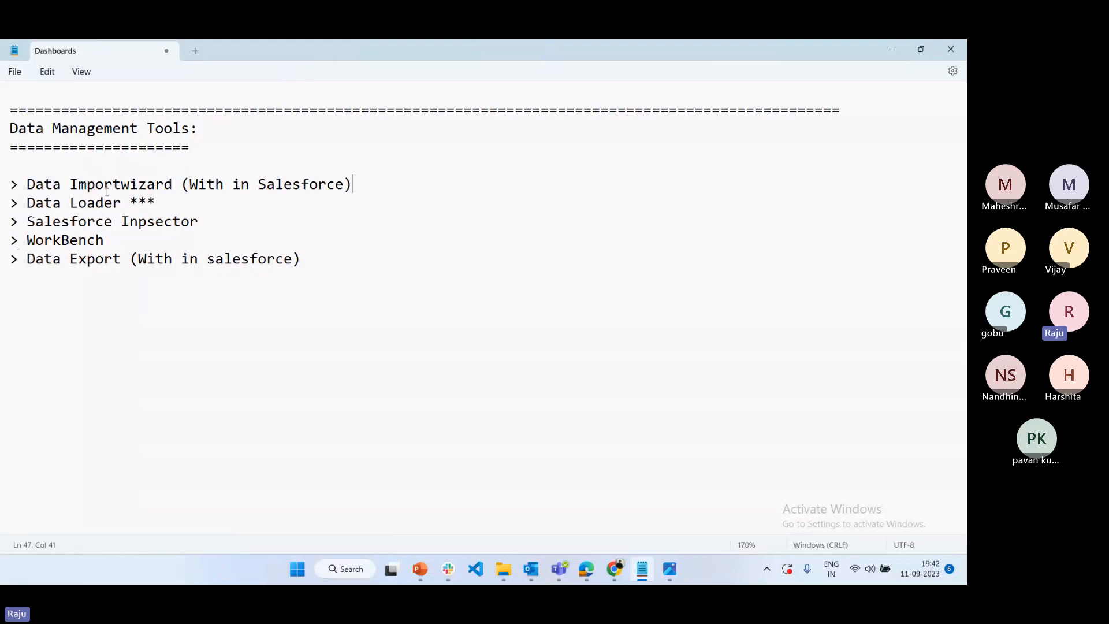
Append "(Install Software)" to the Data Loader bullet, after the asterisks
{"action": "double_click", "coordinate": [99, 264]}
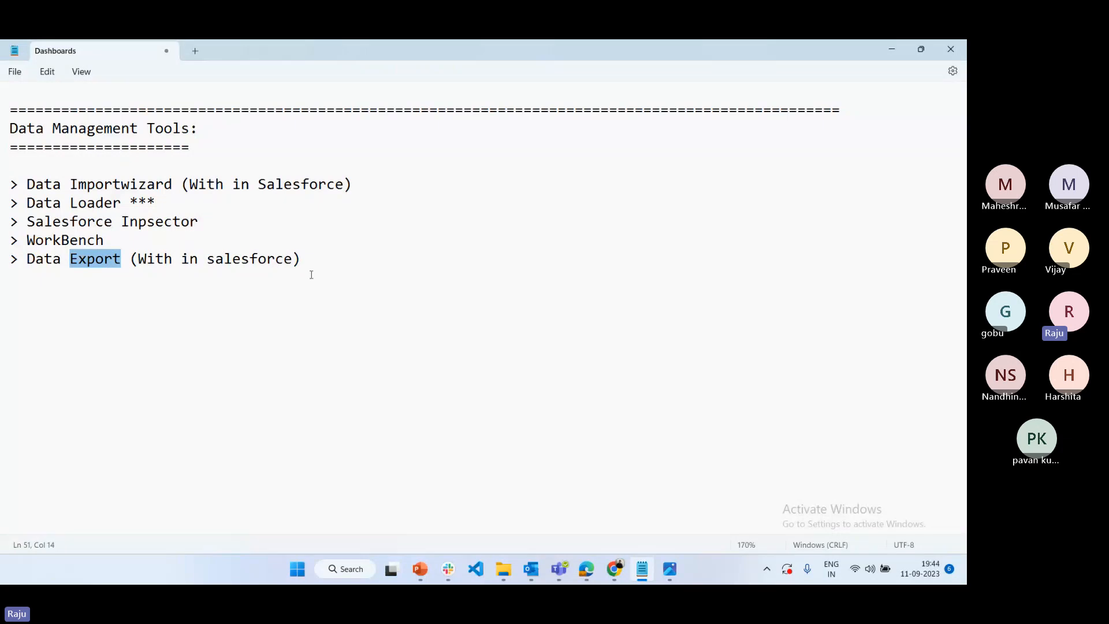
{"action": "left_click", "coordinate": [309, 252]}
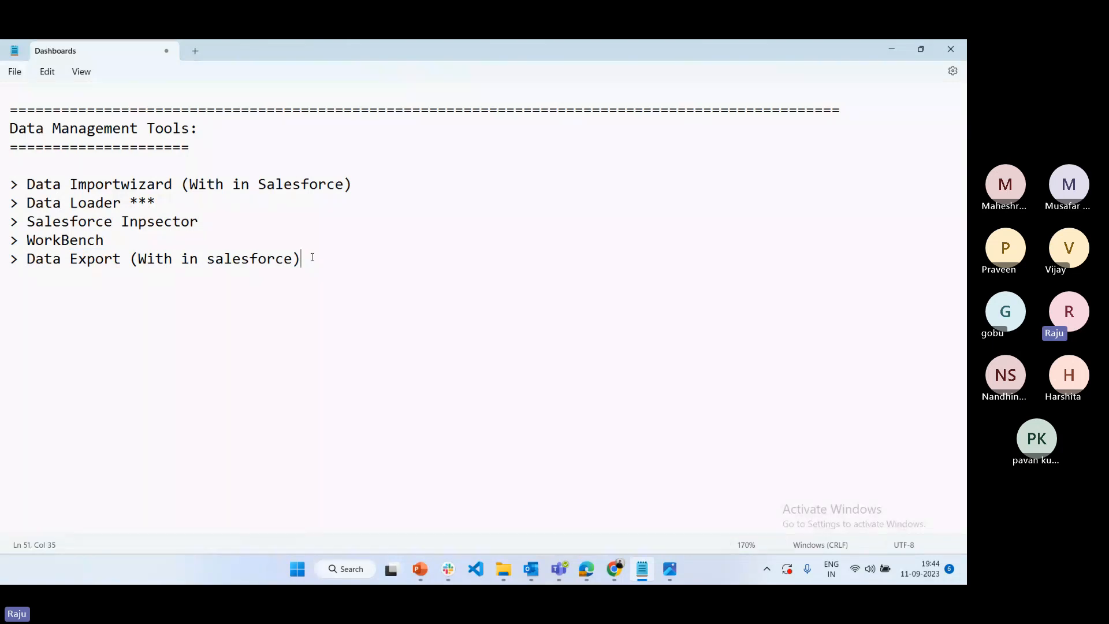
{"action": "key", "text": "Return"}
{"action": "key", "text": "Return"}
{"action": "type", "text": "(Install So"}
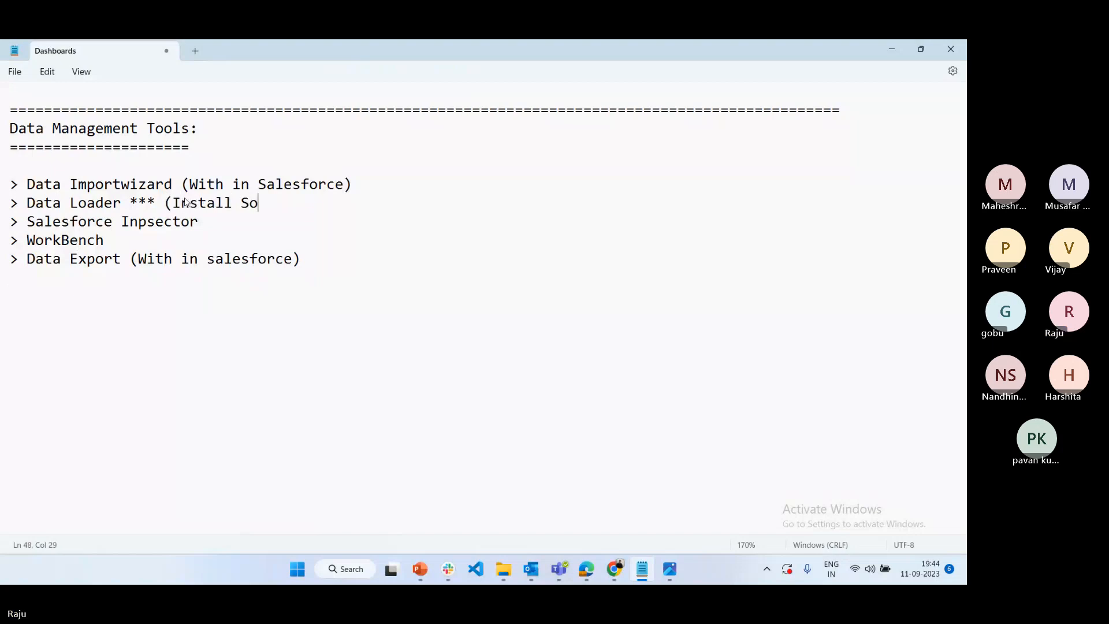
{"action": "type", "text": "if"}
{"action": "key", "text": "BackSpace"}
{"action": "key", "text": "BackSpace"}
{"action": "type", "text": "ft"}
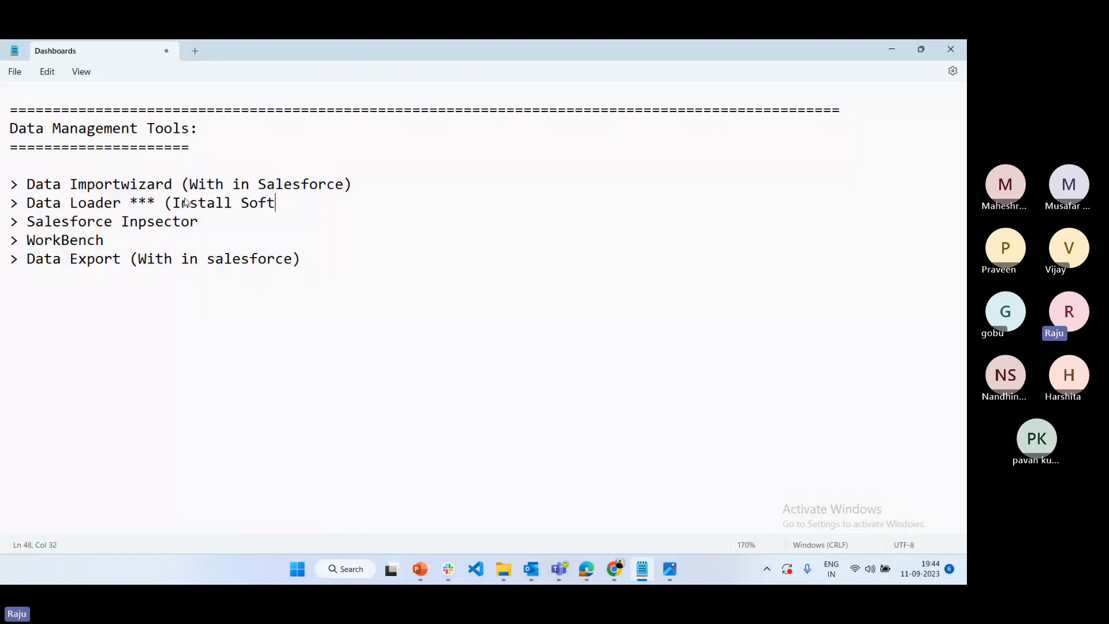
{"action": "type", "text": "ware)"}
{"action": "type", "text": " (Google "}
{"action": "type", "text": "C"}
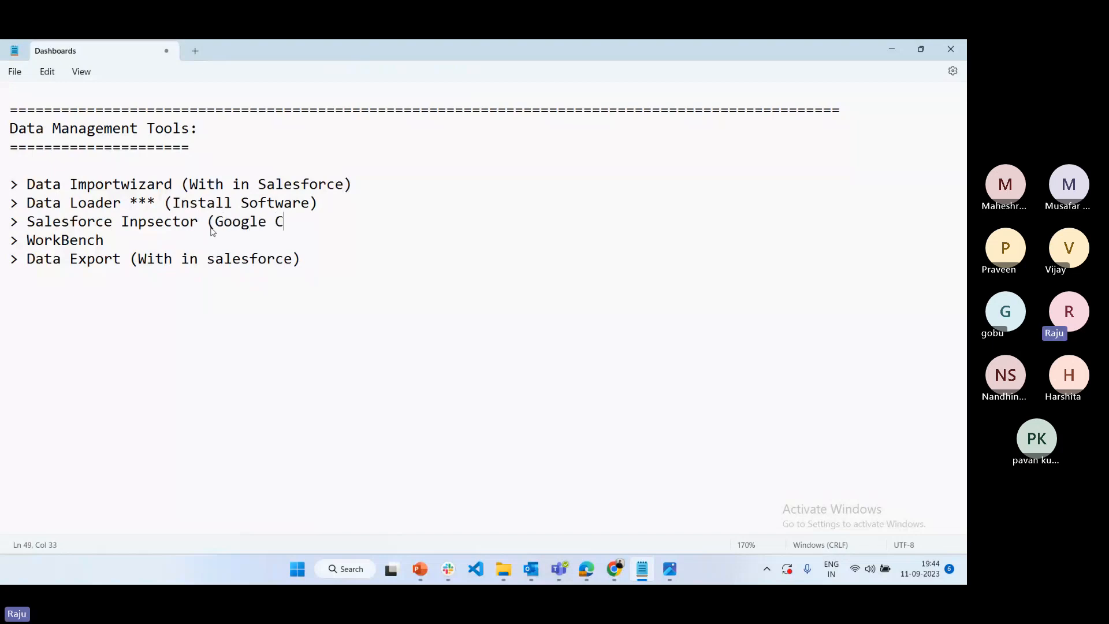
{"action": "type", "text": "hrome Extension File"}
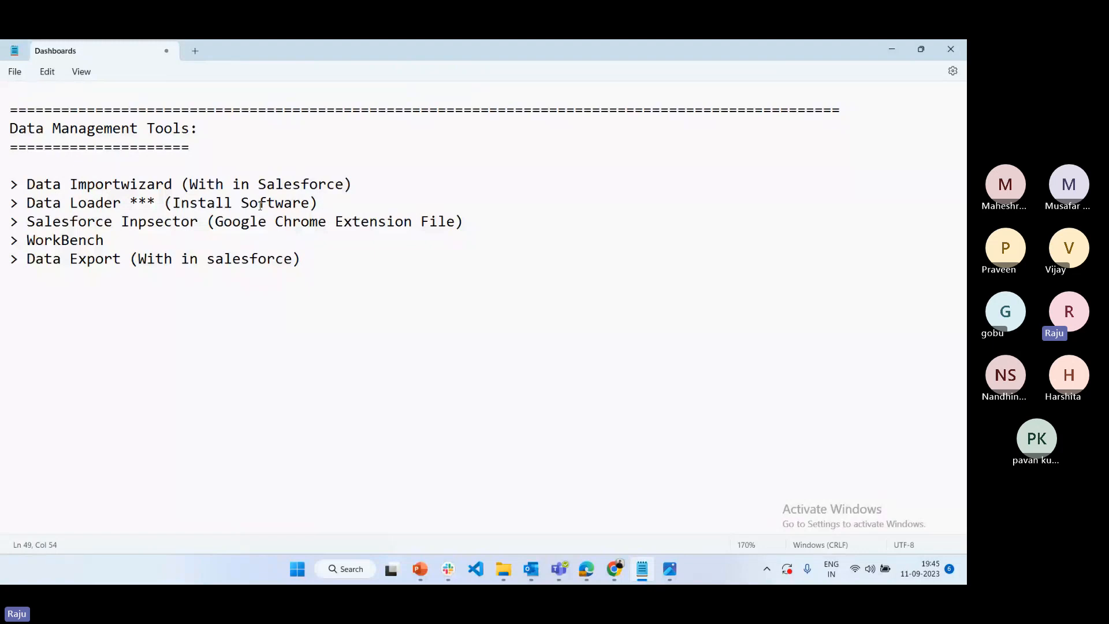
Append "(Google Chrome Extension File)" to the Salesforce Inpsector bullet and "(Browser tool)" to the WorkBench bullet
{"action": "left_click", "coordinate": [139, 239]}
{"action": "type", "text": "(Browser tool)"}
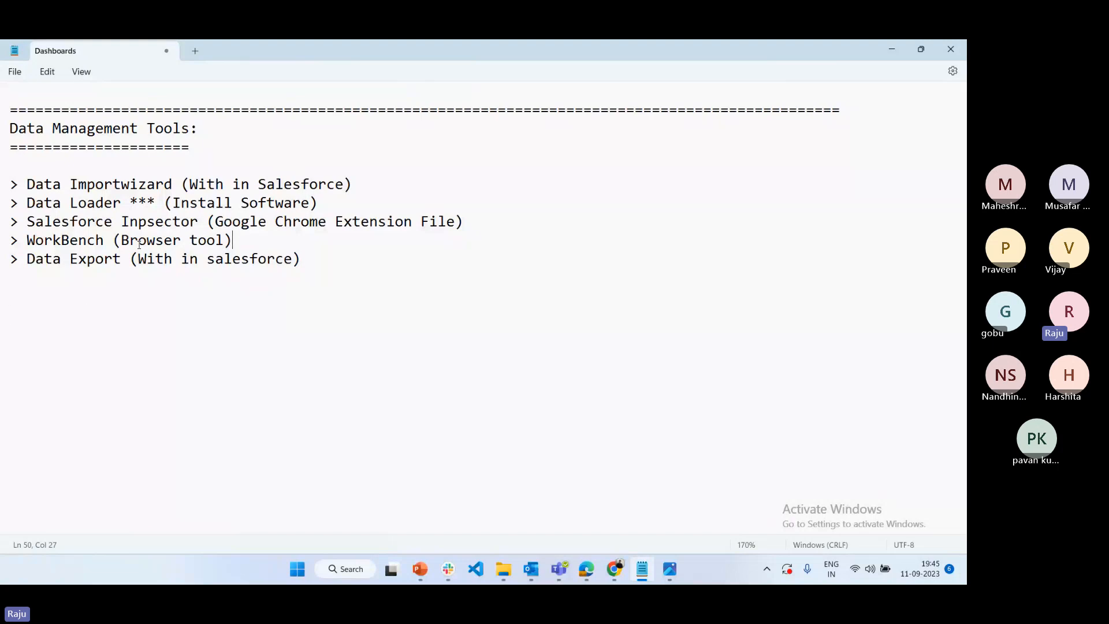
Review the Dashboards notes from the basics through the Lightning version, Classic access and Dynamic Dashboard points
{"action": "left_click", "coordinate": [89, 312]}
{"action": "scroll", "coordinate": [88, 311], "scroll_direction": "up", "scroll_amount": 15}
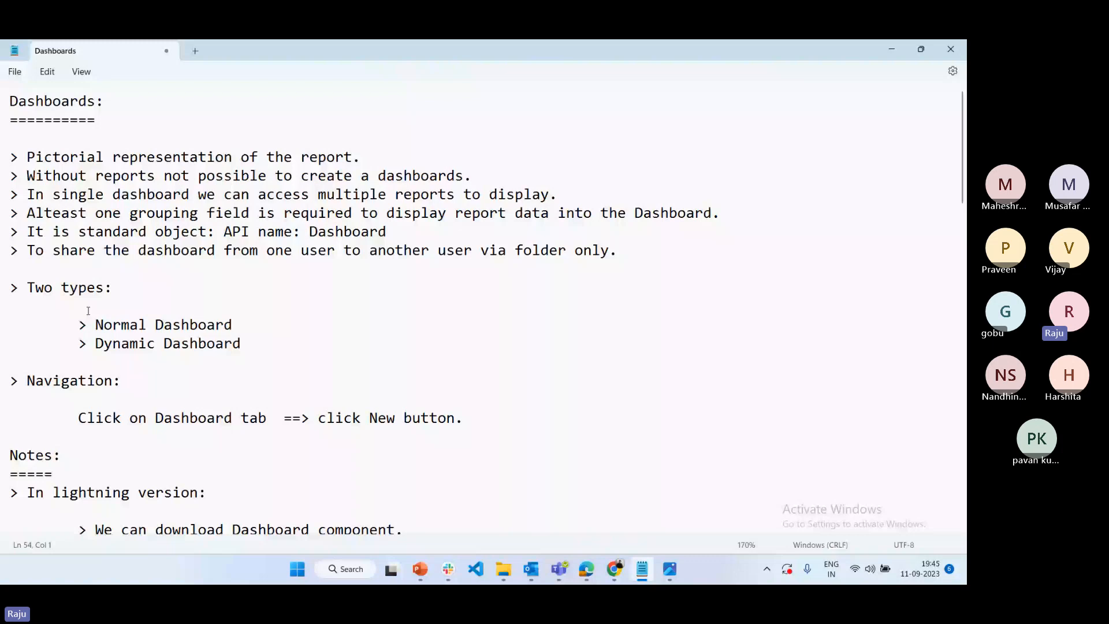
{"action": "scroll", "coordinate": [89, 311], "scroll_direction": "down", "scroll_amount": 4}
{"action": "left_click_drag", "start_coordinate": [13, 267], "coordinate": [553, 405]}
{"action": "scroll", "coordinate": [277, 278], "scroll_direction": "down", "scroll_amount": 10}
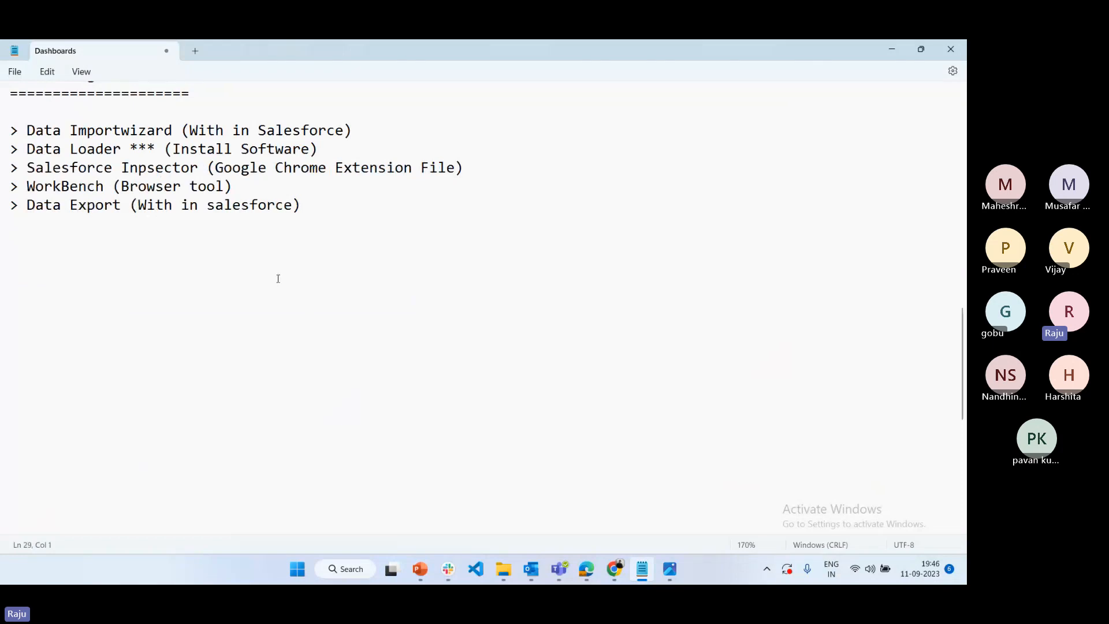
{"action": "scroll", "coordinate": [278, 278], "scroll_direction": "up", "scroll_amount": 1}
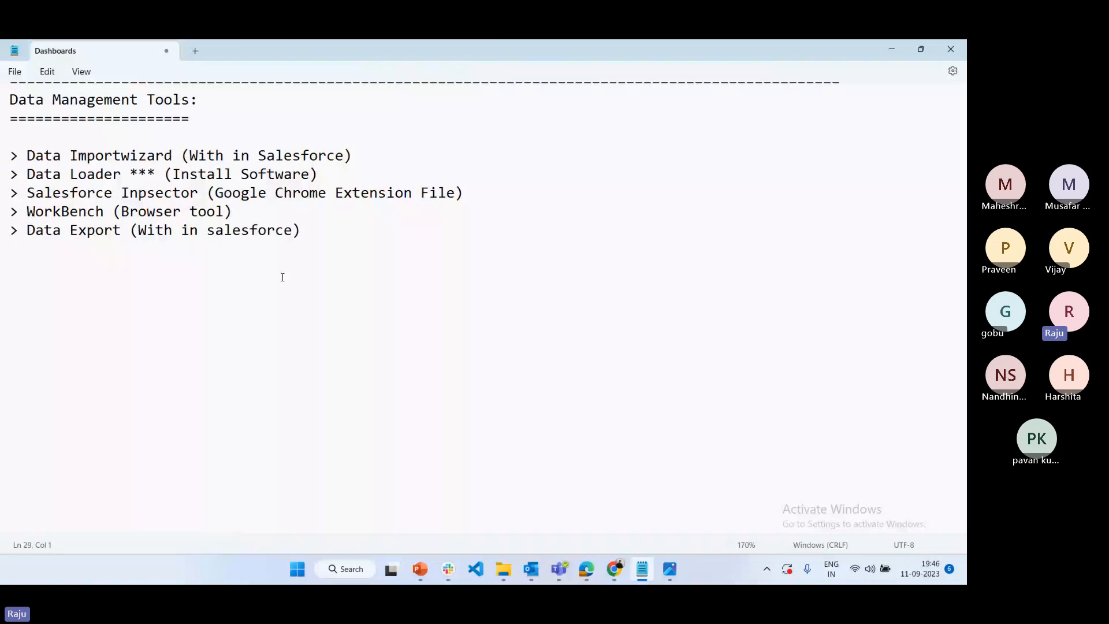
{"action": "scroll", "coordinate": [282, 277], "scroll_direction": "up", "scroll_amount": 4}
{"action": "scroll", "coordinate": [329, 254], "scroll_direction": "up", "scroll_amount": 5}
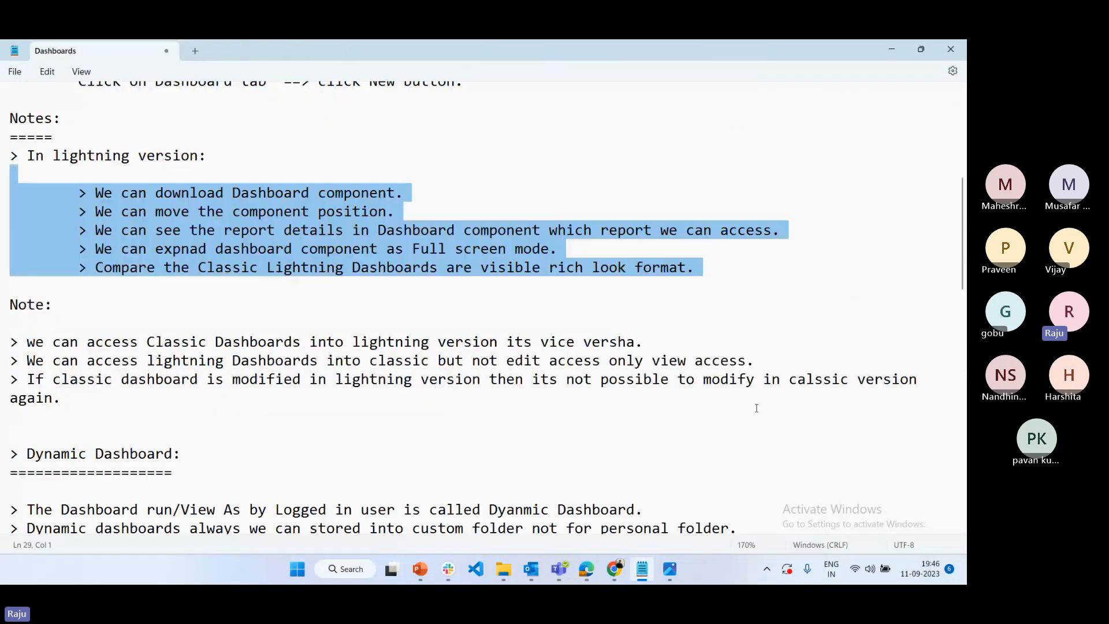
{"action": "left_click_drag", "start_coordinate": [757, 409], "coordinate": [61, 156]}
{"action": "scroll", "coordinate": [374, 272], "scroll_direction": "down", "scroll_amount": 1}
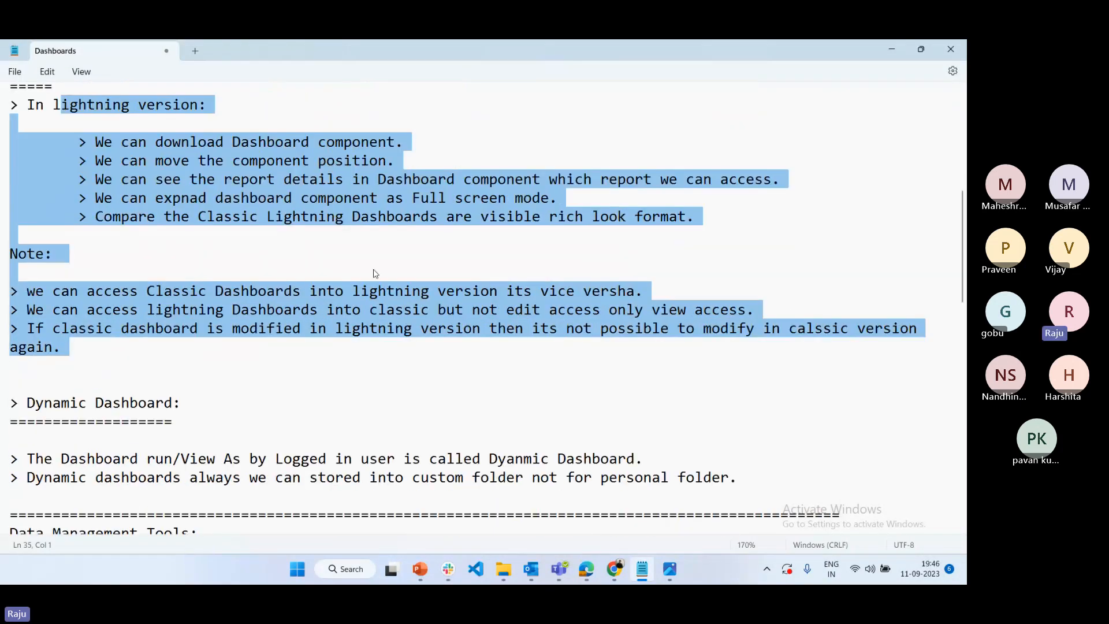
{"action": "scroll", "coordinate": [376, 272], "scroll_direction": "down", "scroll_amount": 8}
{"action": "left_click_drag", "start_coordinate": [375, 270], "coordinate": [10, 99]}
Review the Data Management Tools list, highlighting the Data Importwizard, Data Loader, Salesforce Inpsector and WorkBench entries in turn
{"action": "left_click", "coordinate": [173, 248]}
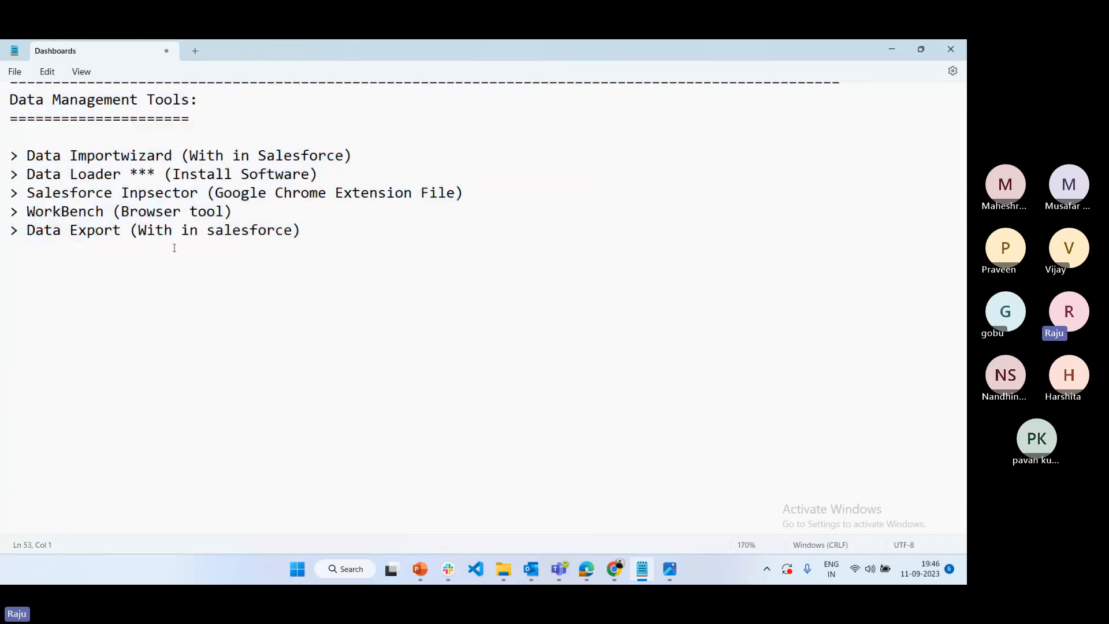
{"action": "left_click_drag", "start_coordinate": [70, 155], "coordinate": [245, 155]}
{"action": "left_click_drag", "start_coordinate": [52, 174], "coordinate": [203, 175]}
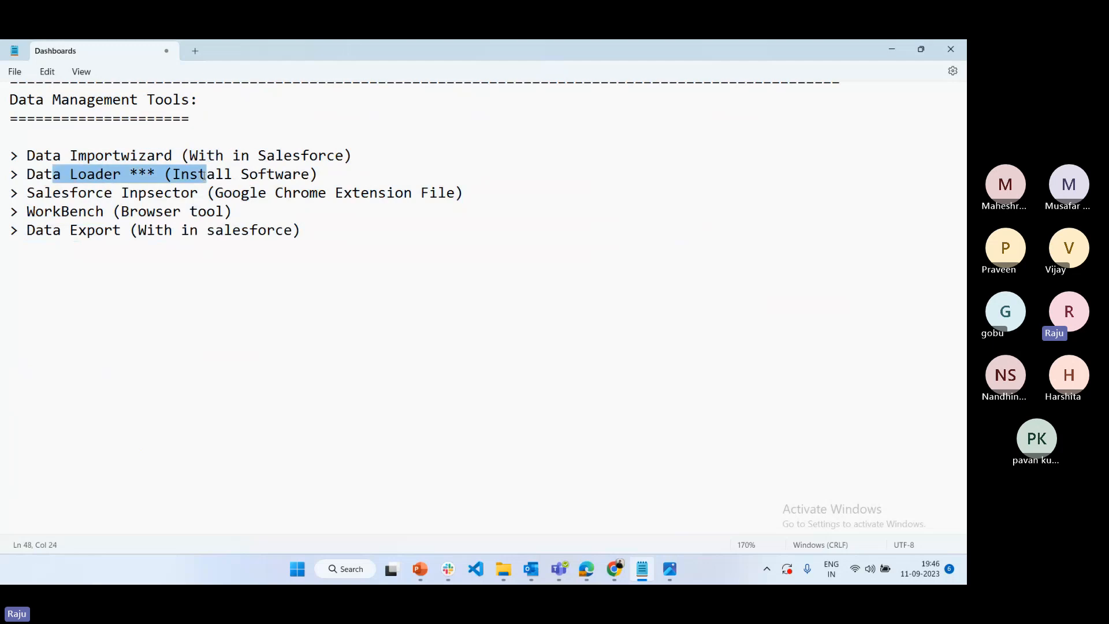
{"action": "left_click_drag", "start_coordinate": [70, 193], "coordinate": [241, 193]}
{"action": "left_click_drag", "start_coordinate": [35, 212], "coordinate": [233, 211]}
{"action": "left_click", "coordinate": [305, 343]}
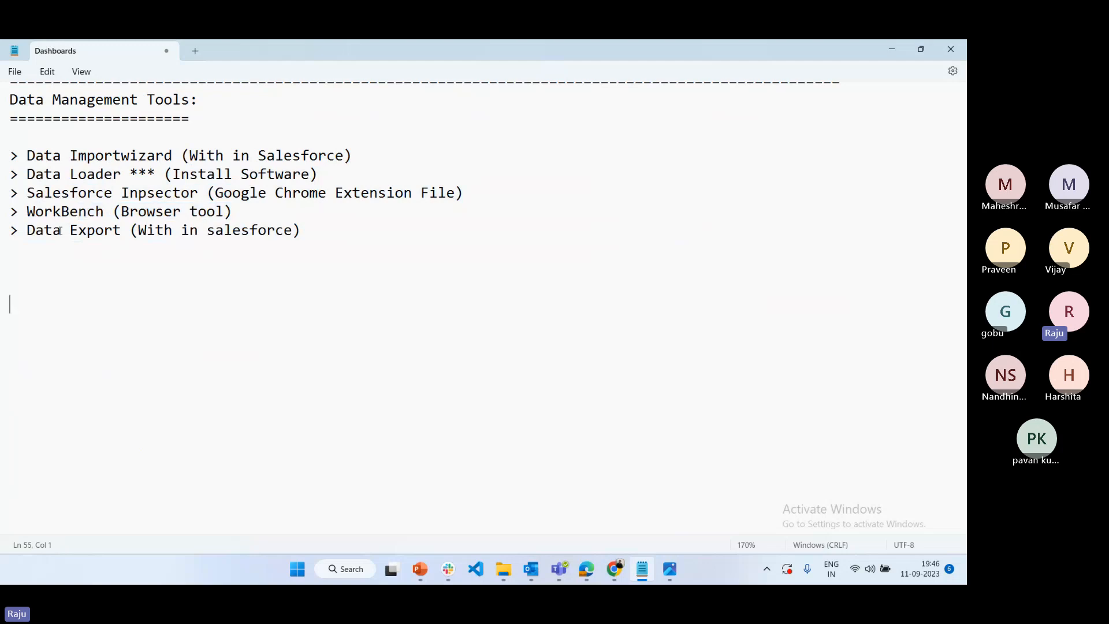
Review the Data Management Tools list, highlighting the WorkBench entry, all five bullets together and the Data Loader line
{"action": "double_click", "coordinate": [57, 212]}
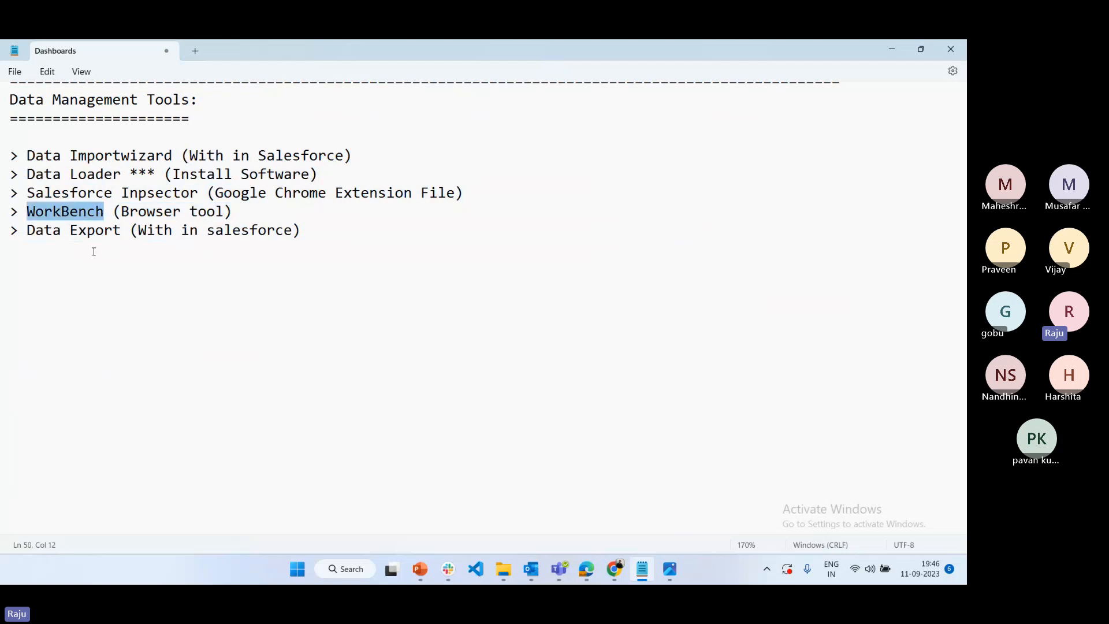
{"action": "left_click", "coordinate": [91, 247]}
{"action": "double_click", "coordinate": [81, 211]}
{"action": "left_click_drag", "start_coordinate": [297, 244], "coordinate": [15, 135]}
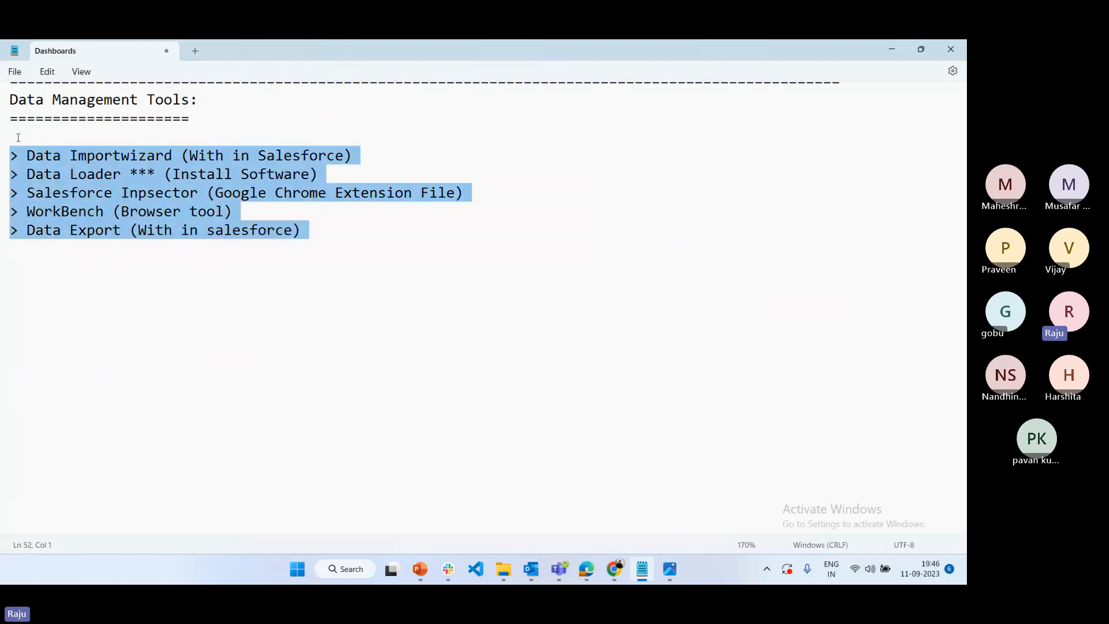
{"action": "left_click", "coordinate": [112, 263]}
{"action": "left_click_drag", "start_coordinate": [319, 173], "coordinate": [12, 174]}
{"action": "left_click", "coordinate": [84, 342]}
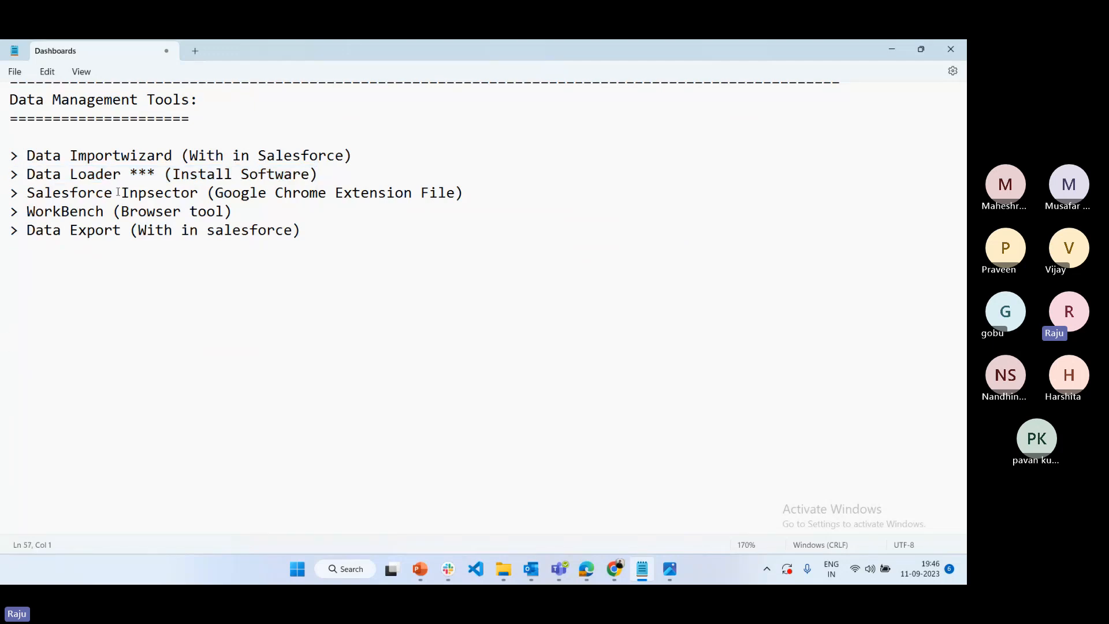
Switch to Salesforce in Chrome, open the Accounts list, and view the Salesforce inspector extension's options before closing it
{"action": "mouse_move", "coordinate": [616, 570]}
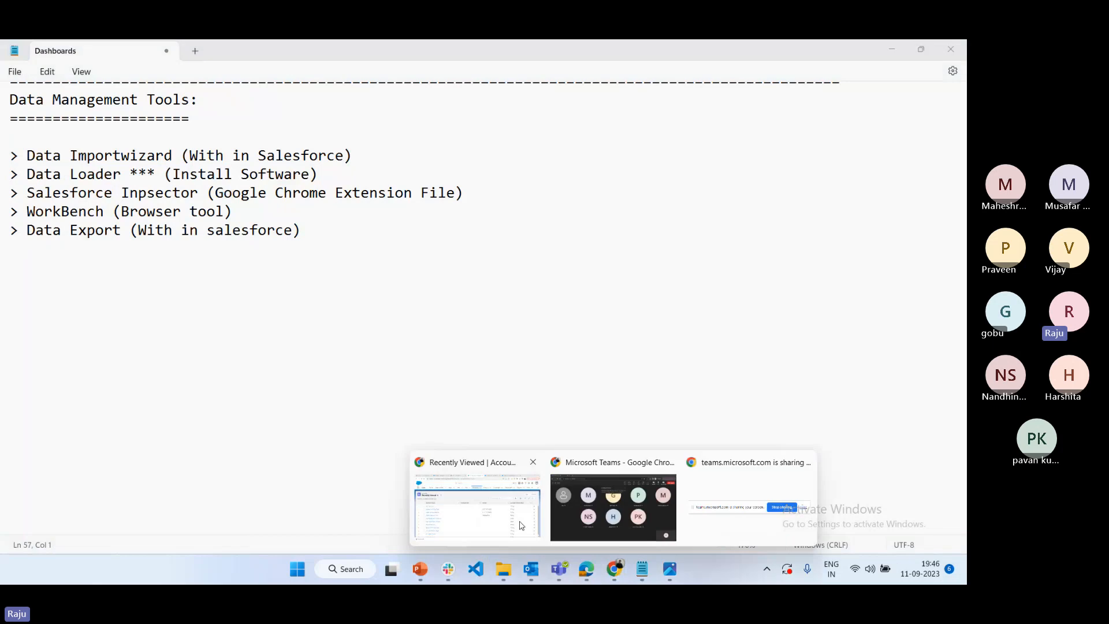
{"action": "left_click", "coordinate": [473, 508]}
{"action": "left_click", "coordinate": [469, 143]}
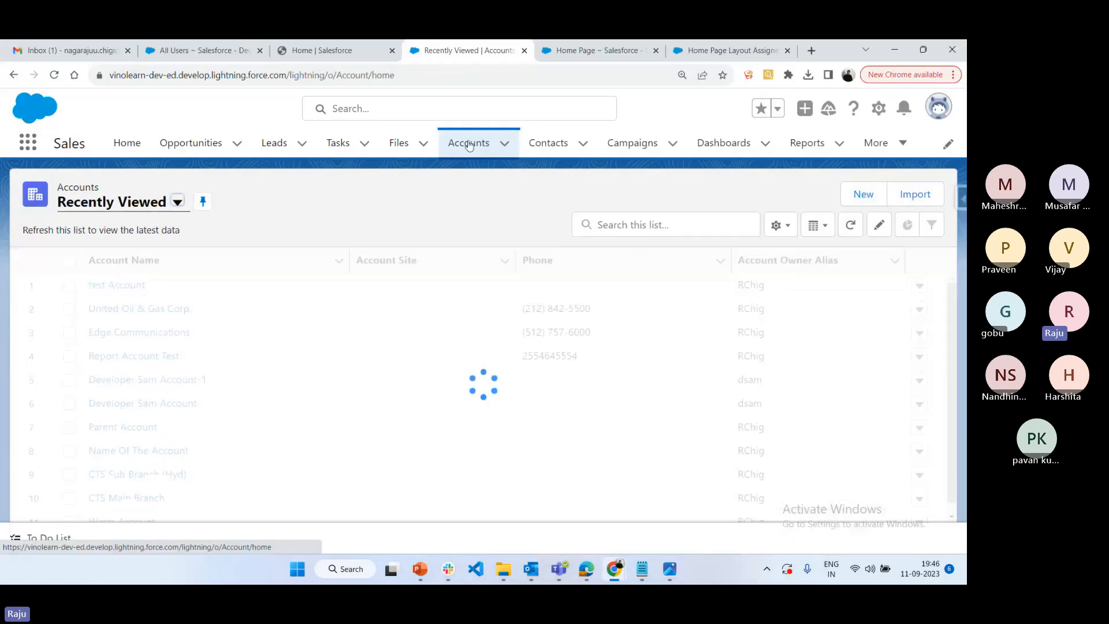
{"action": "left_click", "coordinate": [961, 200]}
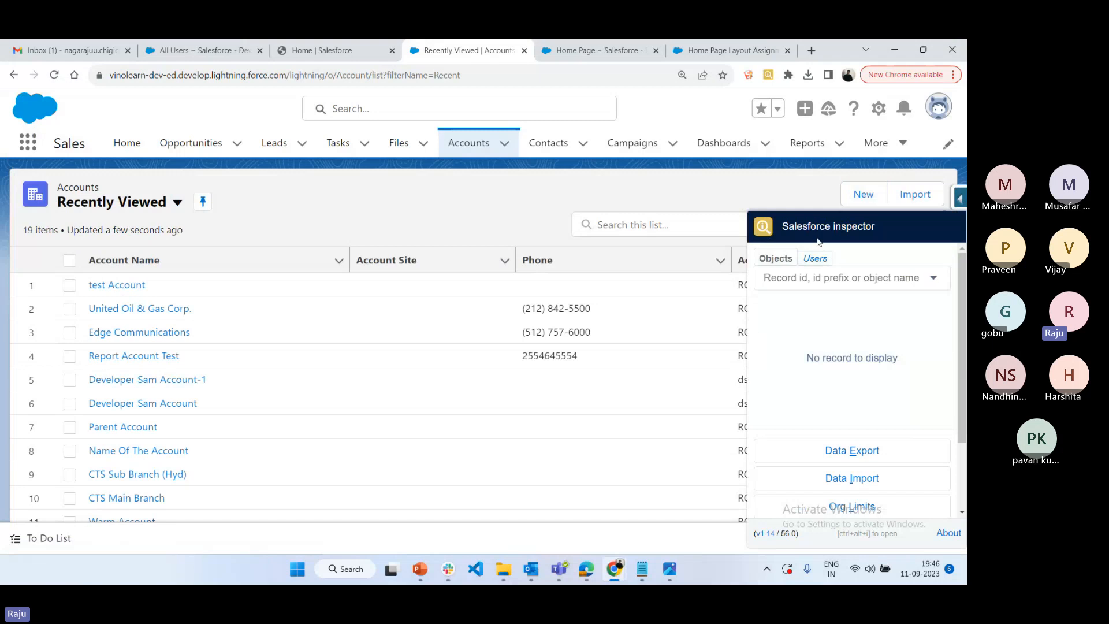
{"action": "left_click", "coordinate": [958, 200]}
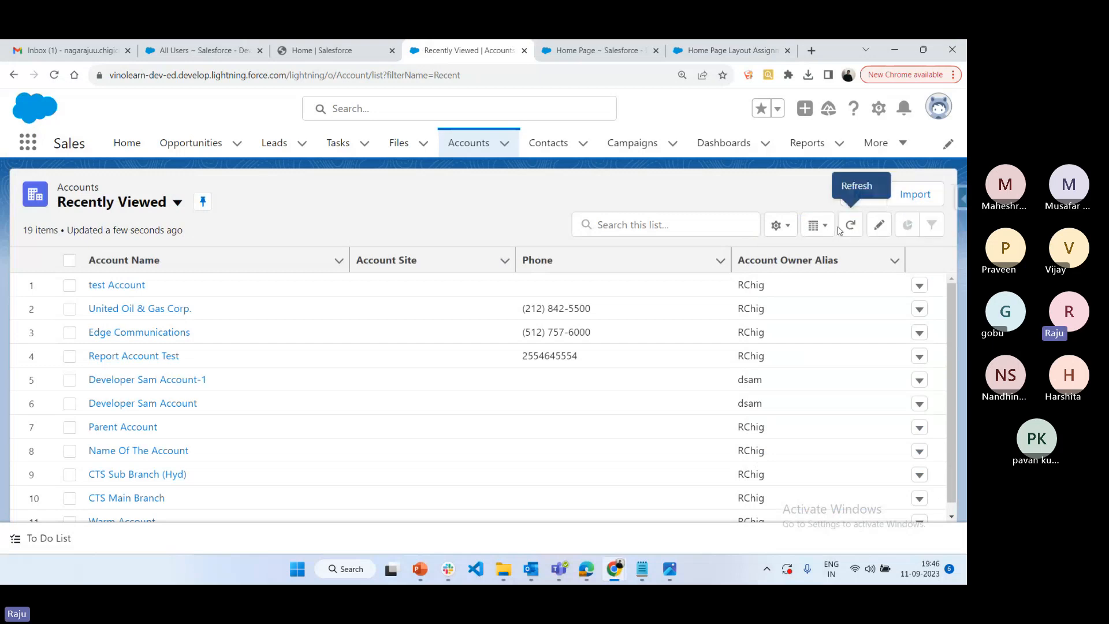
Return to the Dashboards notes in Notepad and highlight the Data Importwizard line for review
{"action": "left_click", "coordinate": [677, 476]}
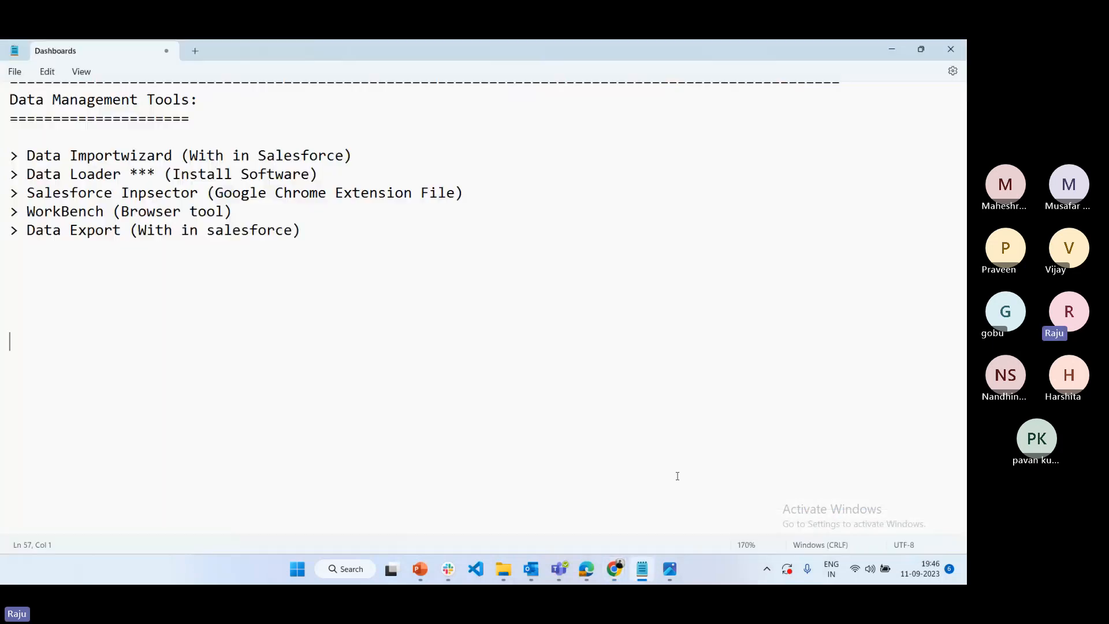
{"action": "left_click_drag", "start_coordinate": [354, 155], "coordinate": [2, 163]}
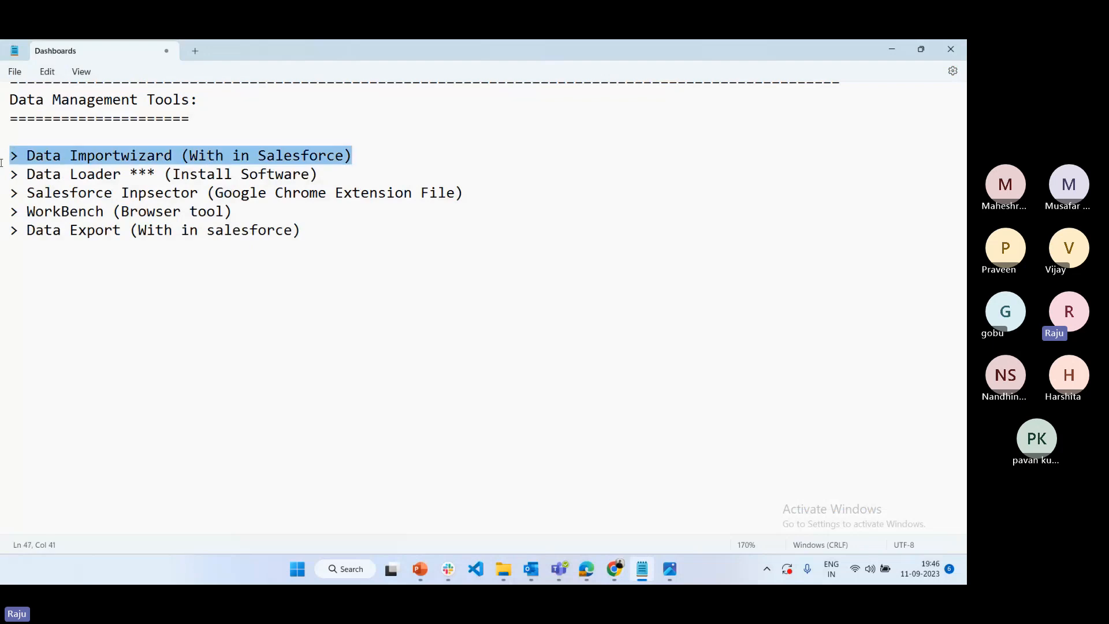
{"action": "left_click", "coordinate": [166, 316]}
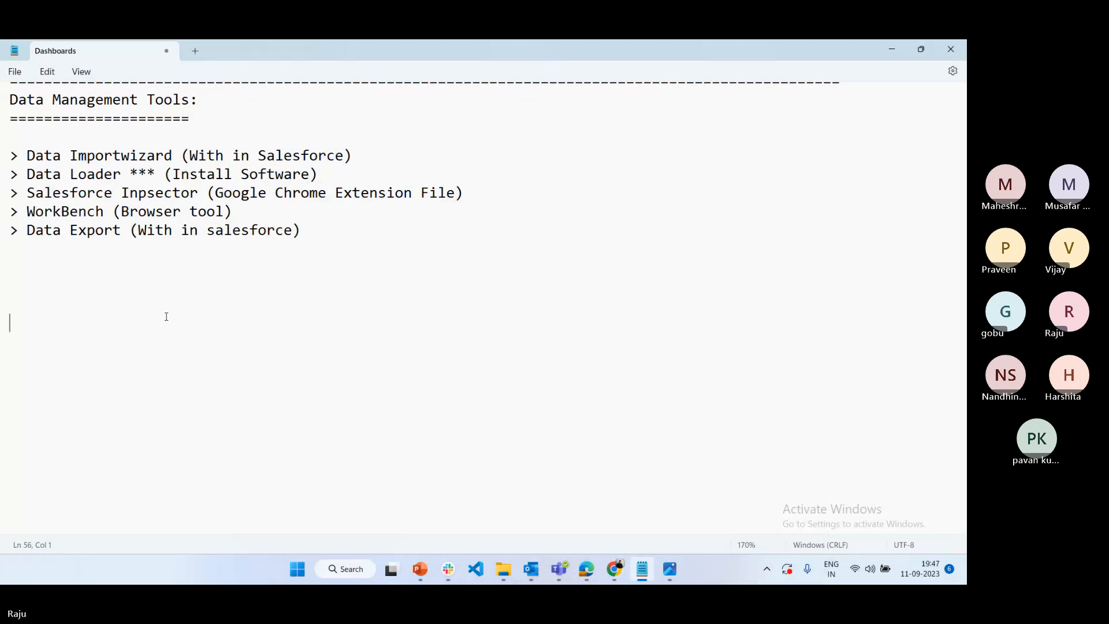
Save the notes as "027 - Dashboards" in the ADMIN folder of Batch-2-2023-July under Venolearn SFDC
{"action": "key", "text": "ctrl+s"}
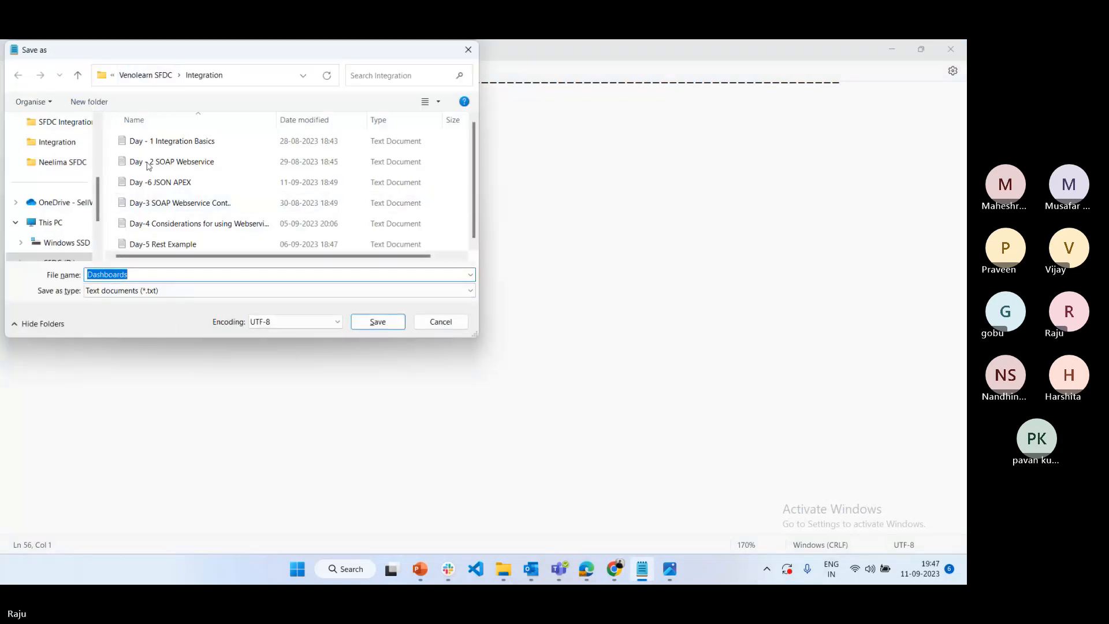
{"action": "left_click", "coordinate": [155, 75]}
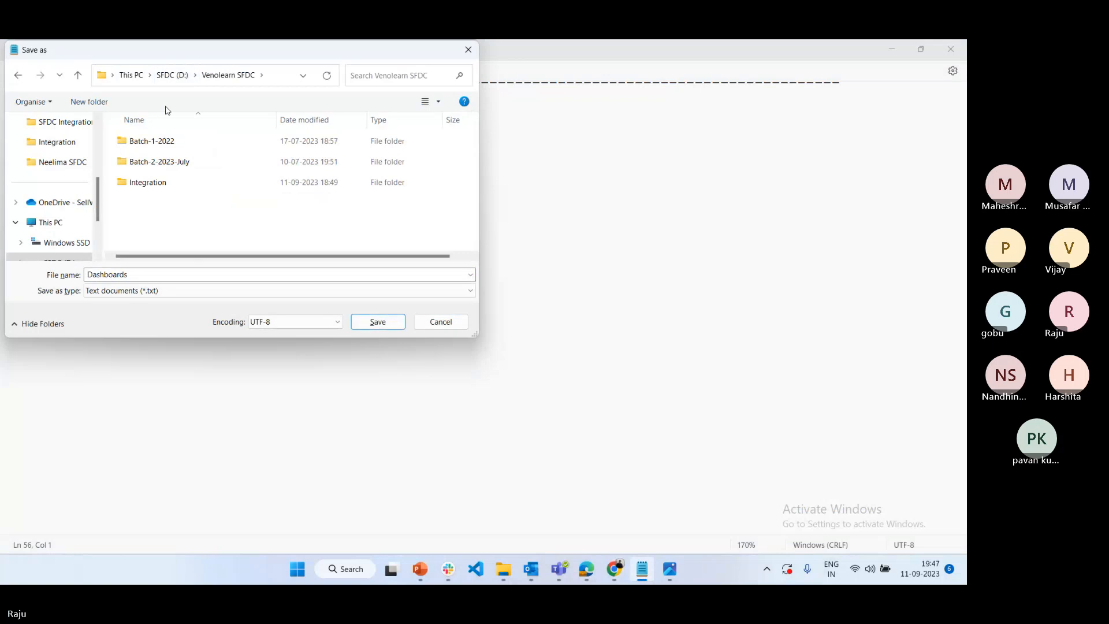
{"action": "double_click", "coordinate": [160, 162]}
{"action": "double_click", "coordinate": [148, 140]}
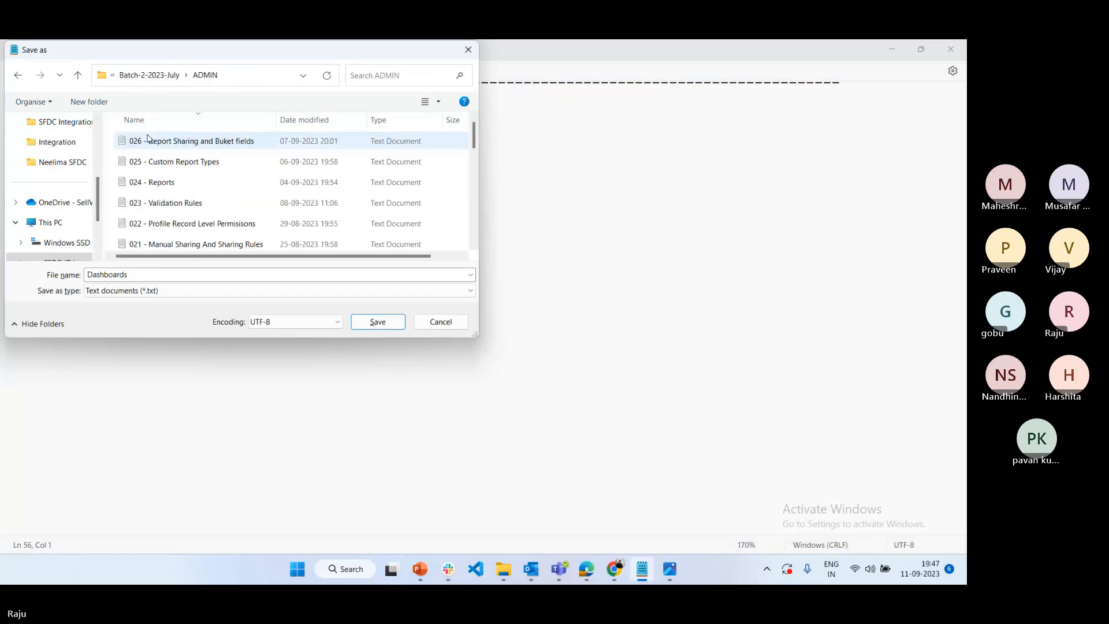
{"action": "double_click", "coordinate": [92, 274]}
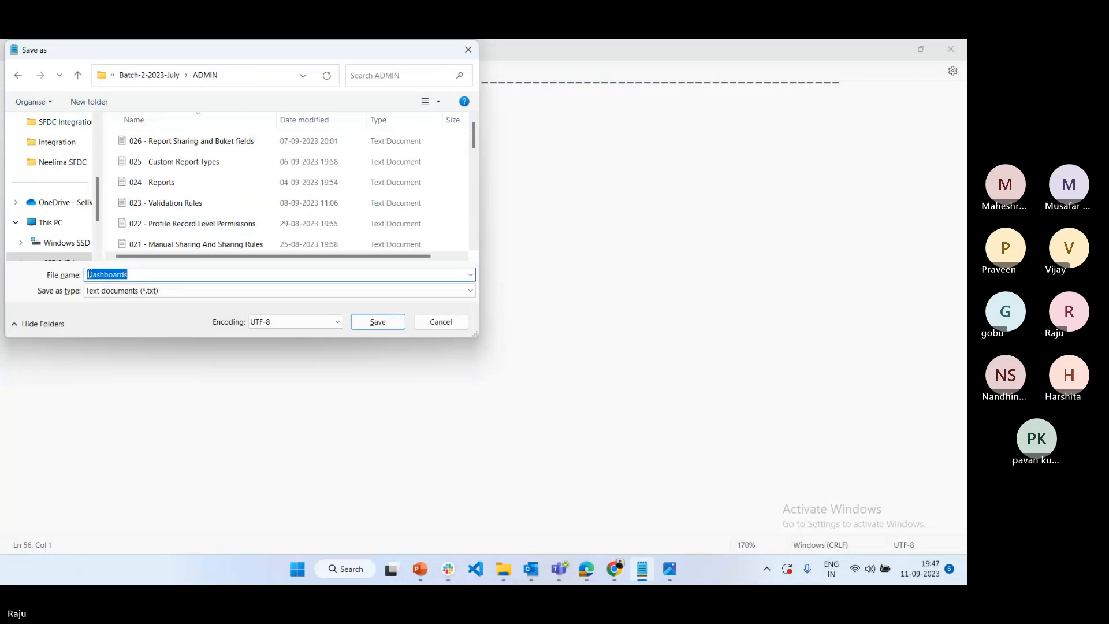
{"action": "left_click", "coordinate": [89, 273]}
{"action": "type", "text": "027"}
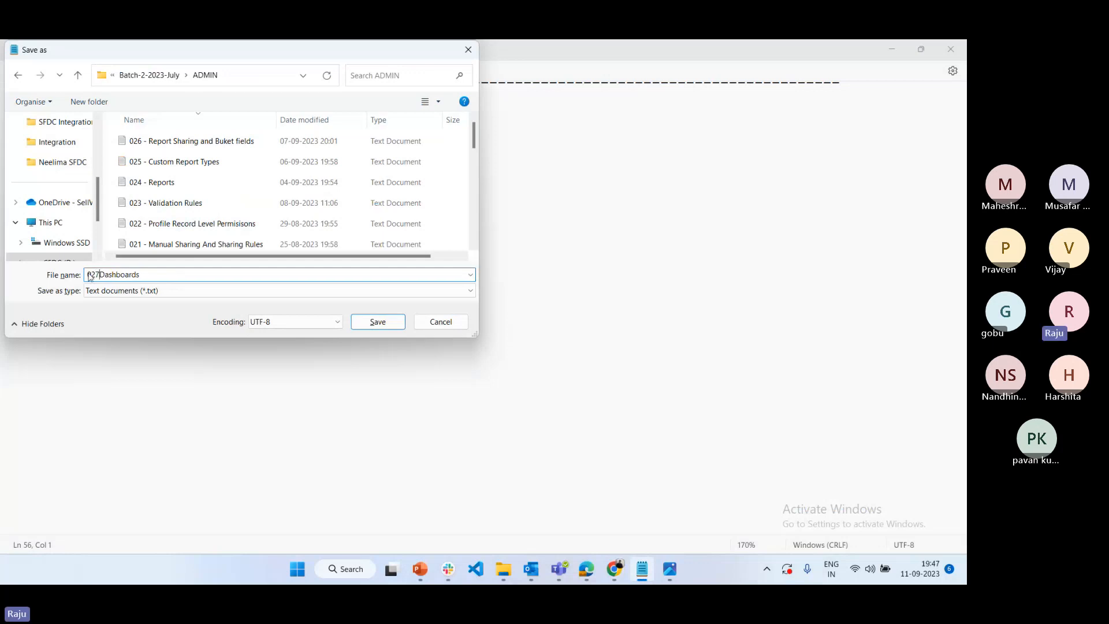
{"action": "type", "text": " -"}
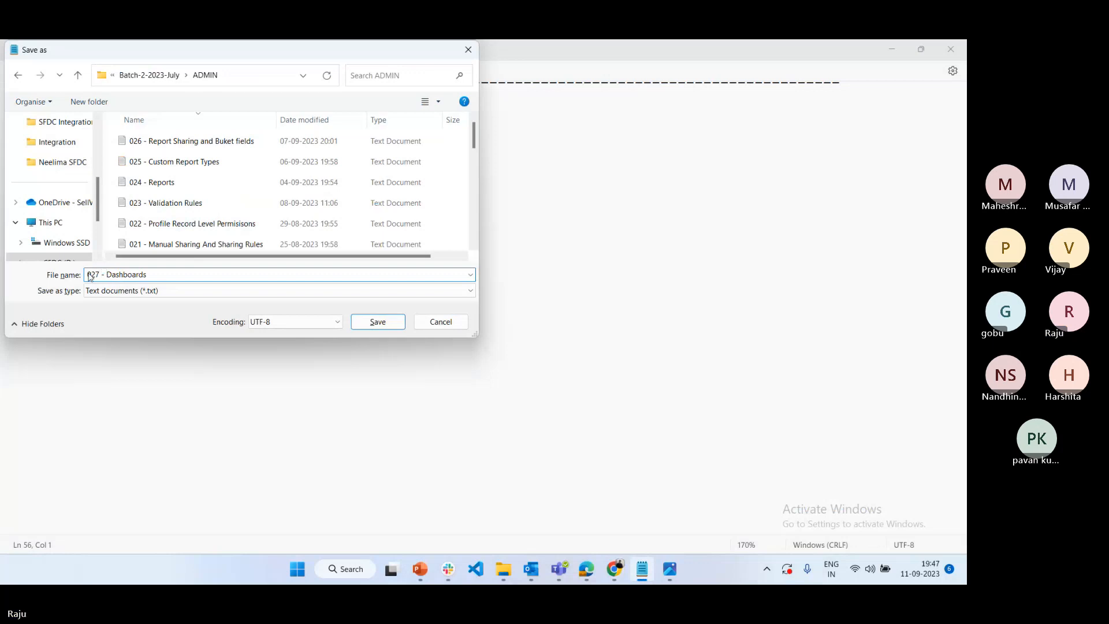
{"action": "key", "text": "Return"}
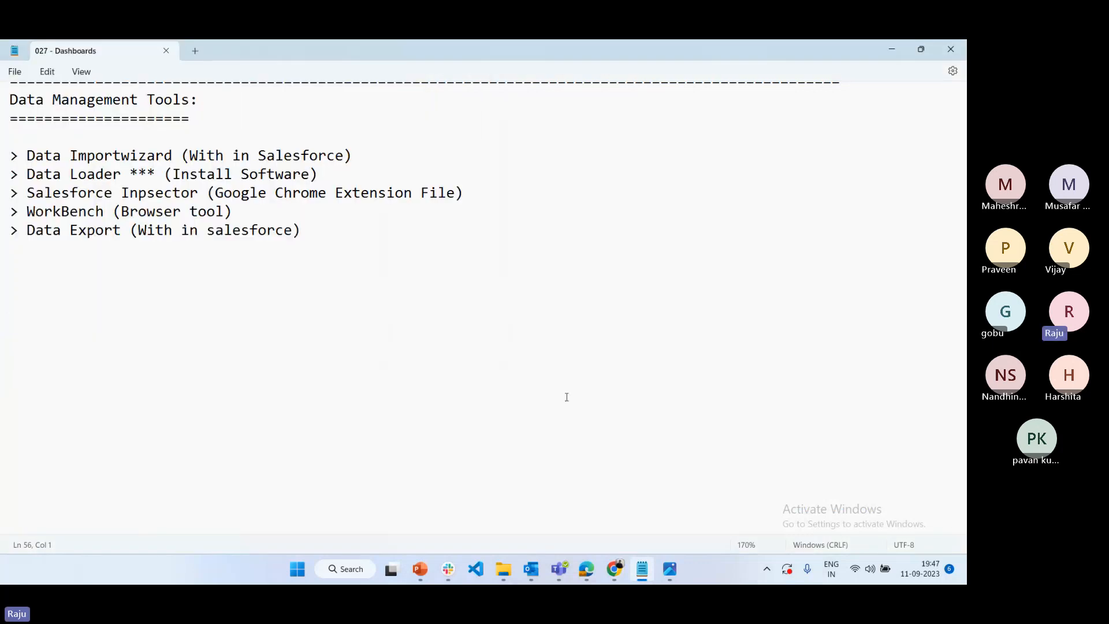
Switch to Gmail in Chrome and start a reply to the open Salesforce Training meeting email
{"action": "left_click", "coordinate": [614, 569]}
{"action": "left_click", "coordinate": [477, 505]}
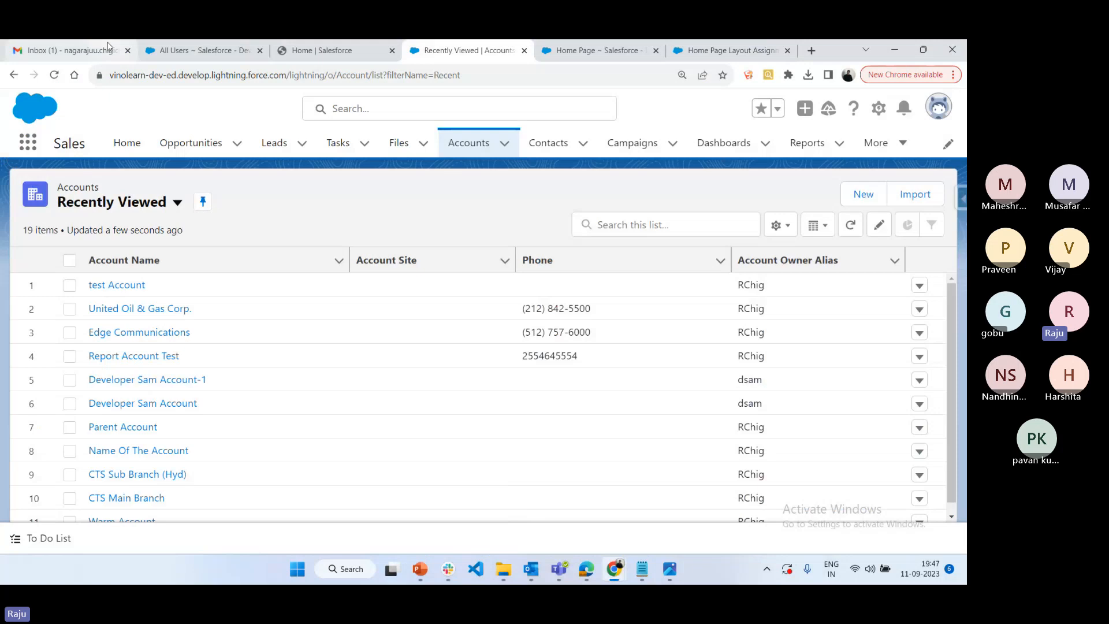
{"action": "left_click", "coordinate": [108, 46]}
{"action": "scroll", "coordinate": [559, 427], "scroll_direction": "down", "scroll_amount": 3}
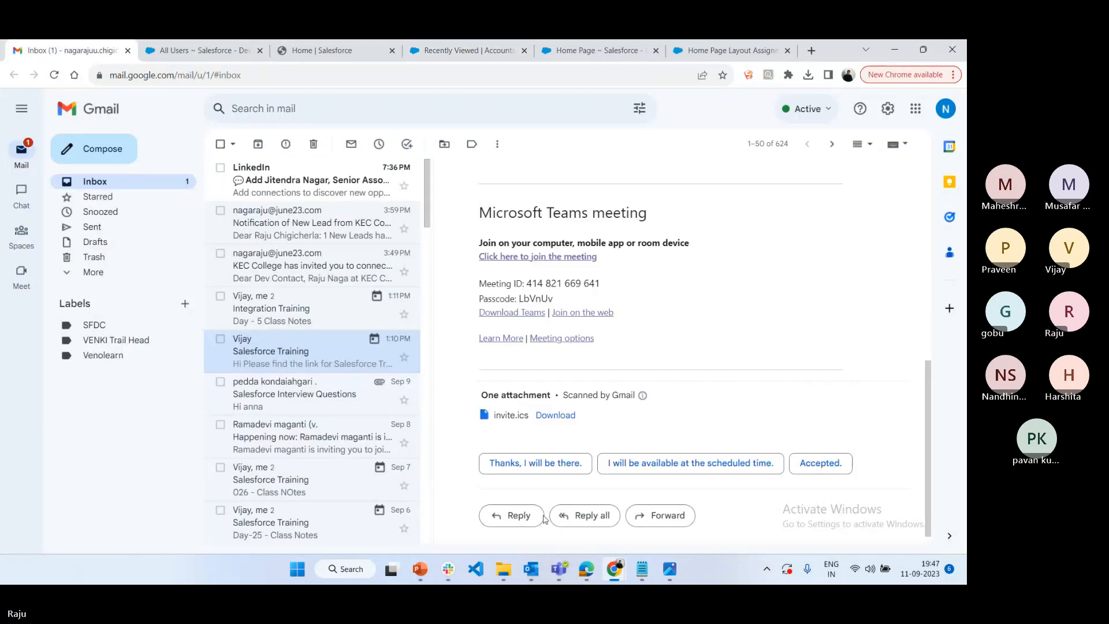
{"action": "left_click", "coordinate": [518, 515]}
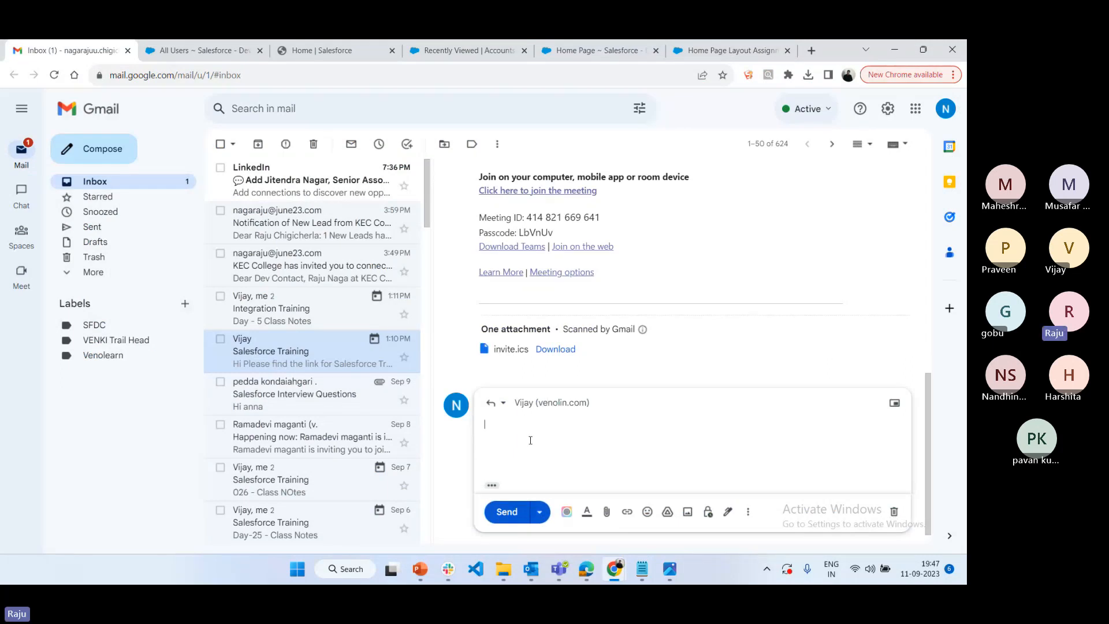
Attach the "027 - Dashboards" text file from the Batch-2-2023-July ADMIN folder to the reply
{"action": "left_click", "coordinate": [605, 514]}
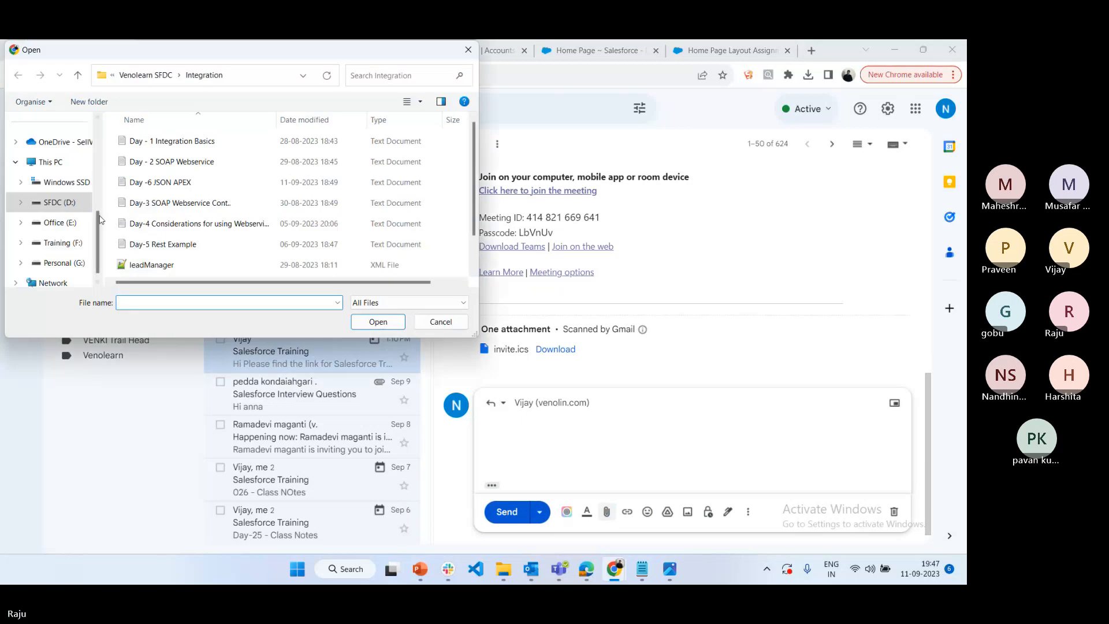
{"action": "left_click", "coordinate": [160, 77]}
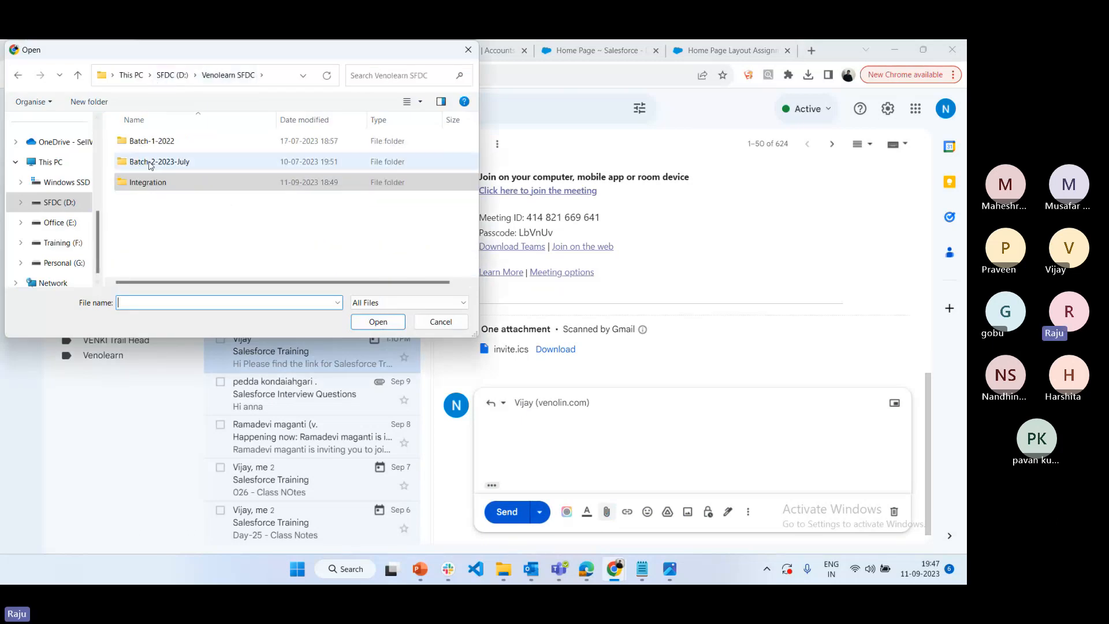
{"action": "double_click", "coordinate": [149, 164]}
{"action": "double_click", "coordinate": [145, 142]}
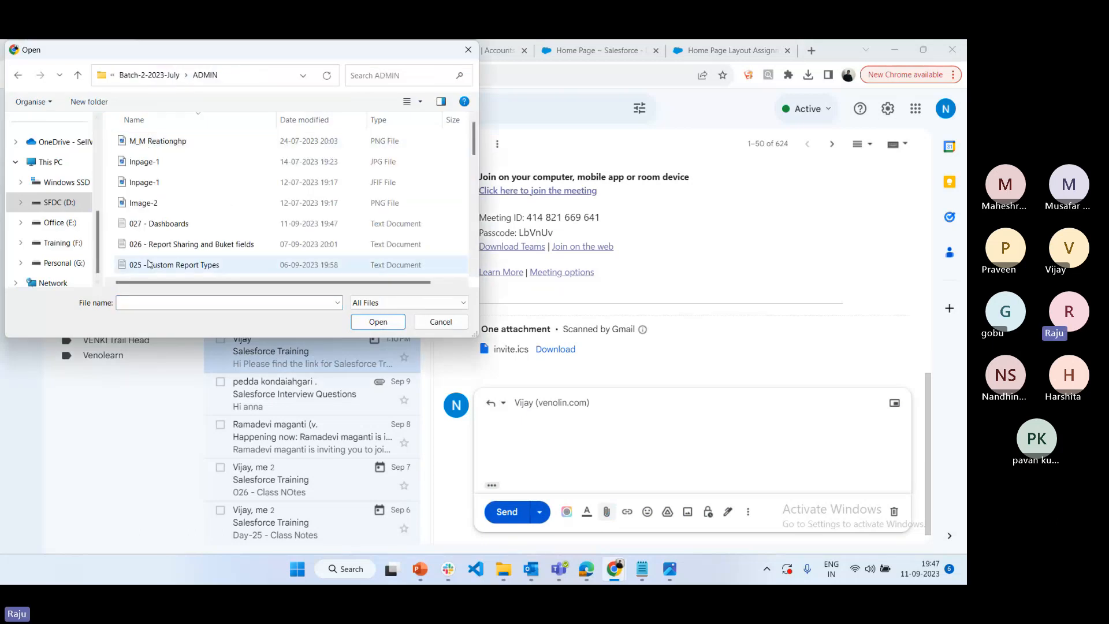
{"action": "left_click", "coordinate": [165, 225]}
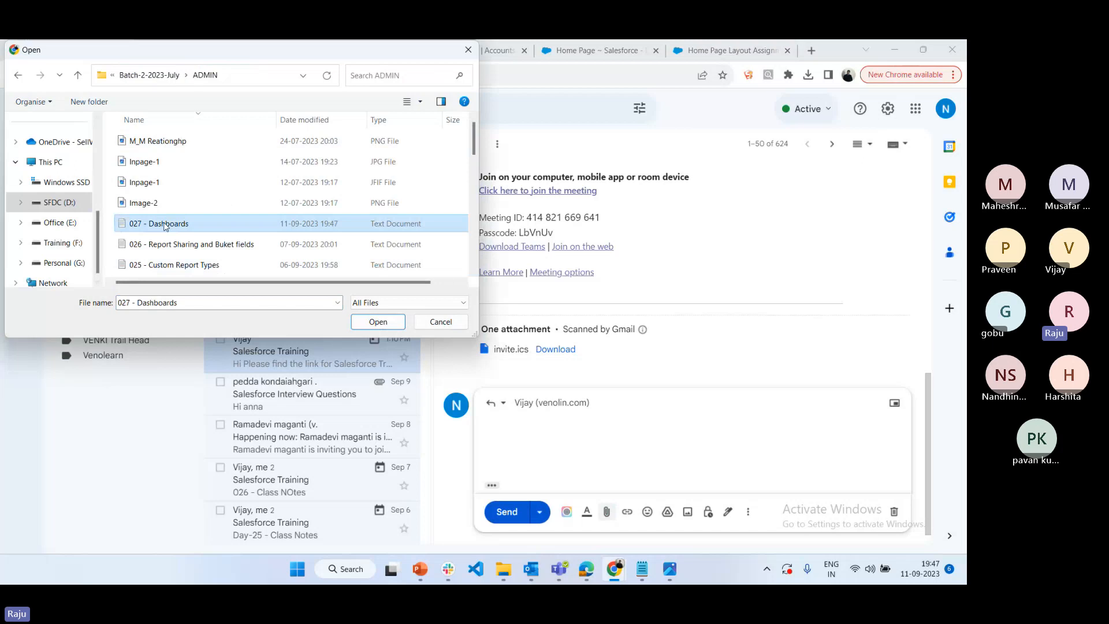
{"action": "left_click", "coordinate": [377, 322]}
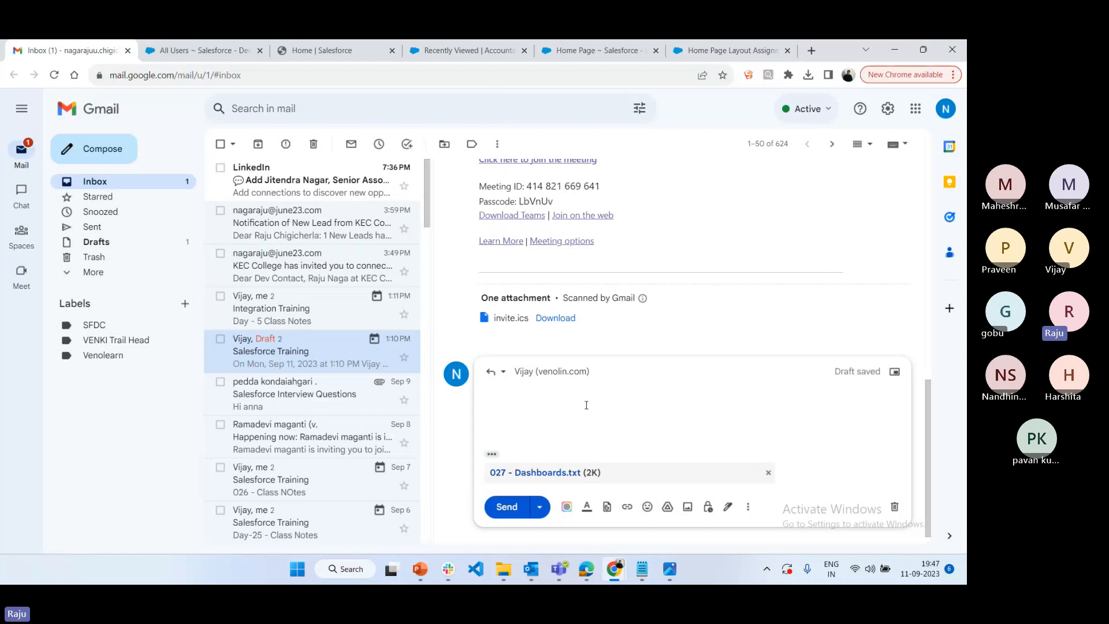
Enter "027 - Day Class Notes." as the reply's message and send it
{"action": "type", "text": "028"}
{"action": "key", "text": "BackSpace"}
{"action": "type", "text": "7 - "}
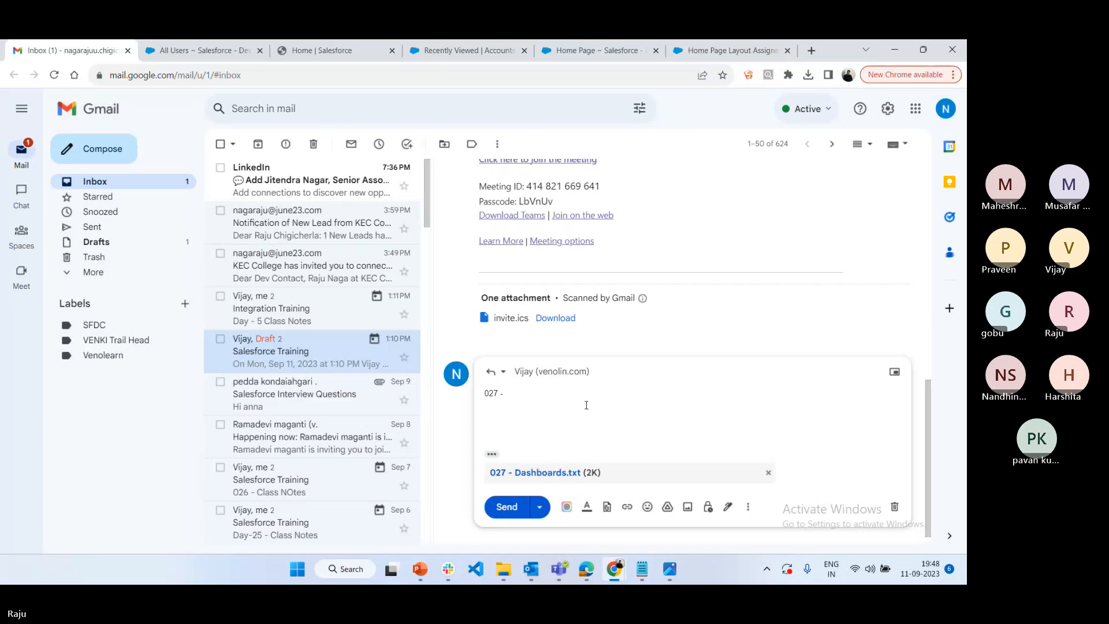
{"action": "type", "text": "Day Class Notes"}
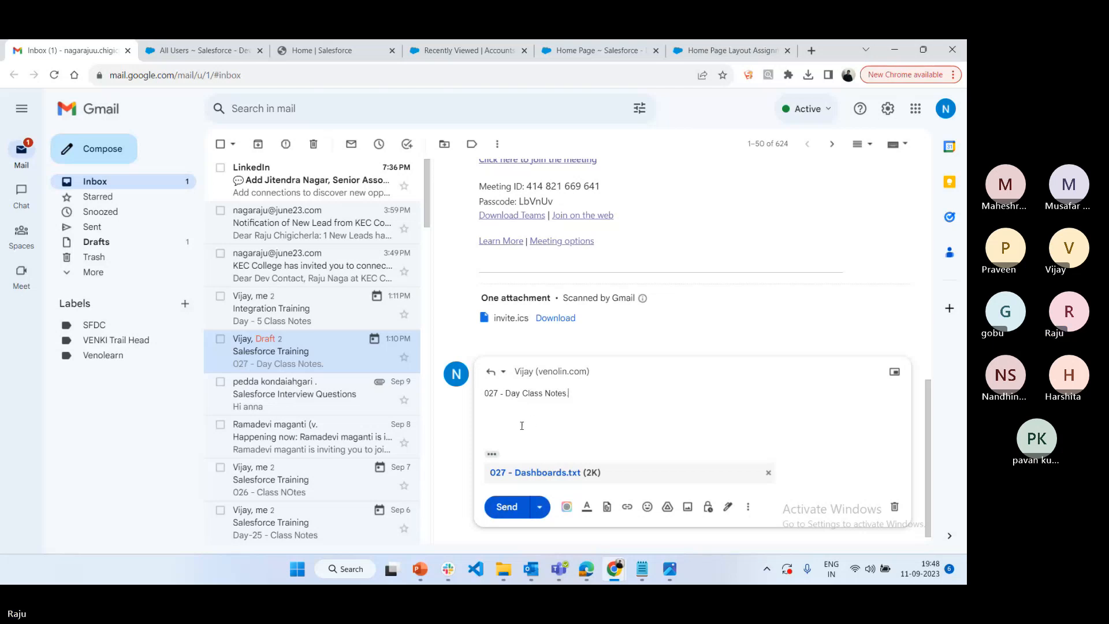
{"action": "left_click", "coordinate": [506, 507]}
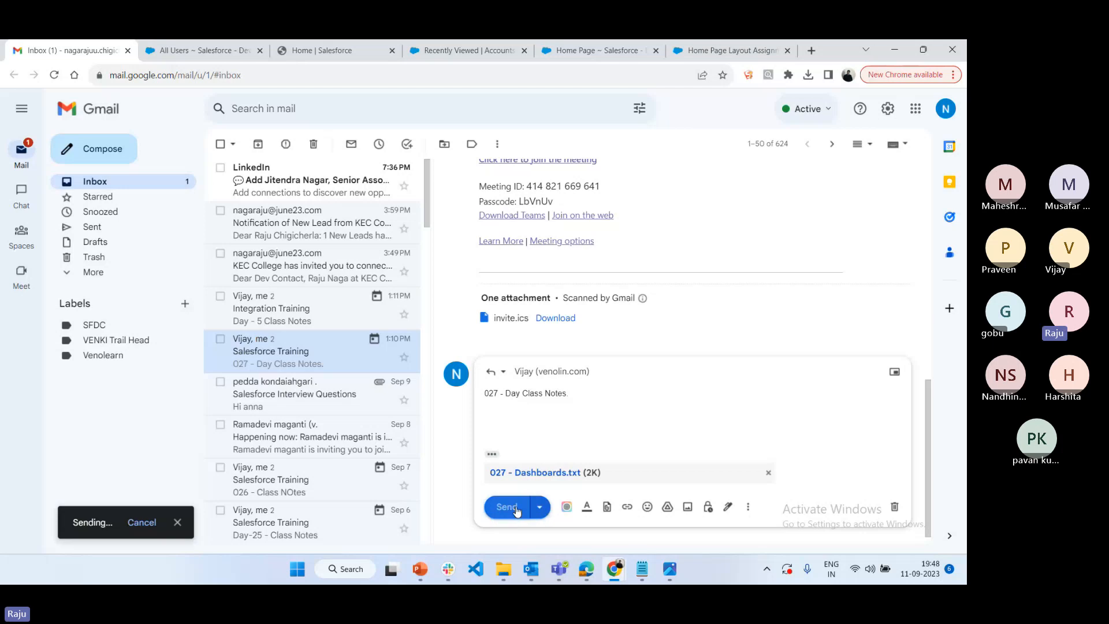